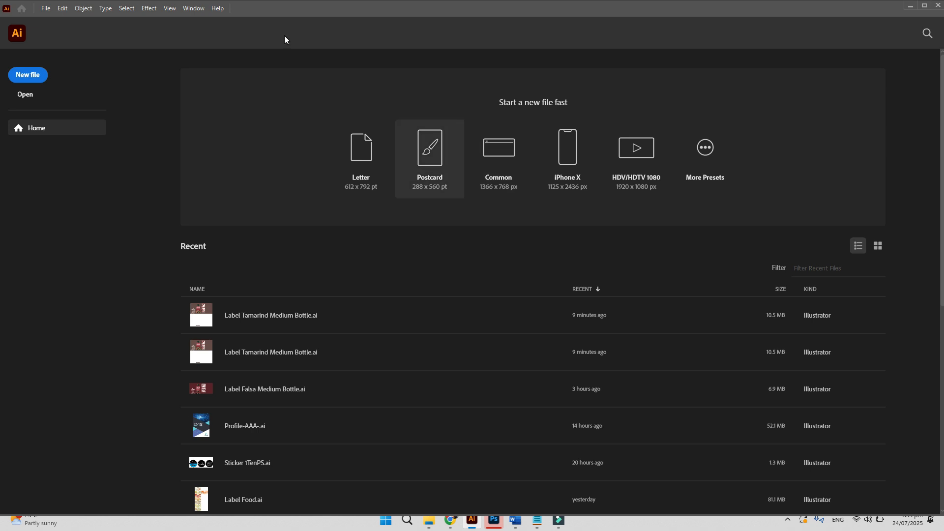
- Open the New Document dialog from the File menu
click(46, 9)
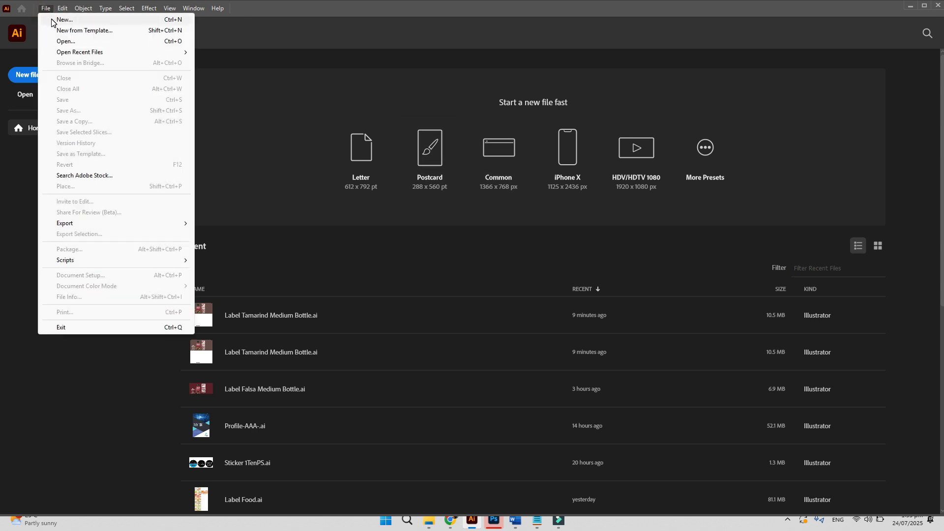
click(54, 21)
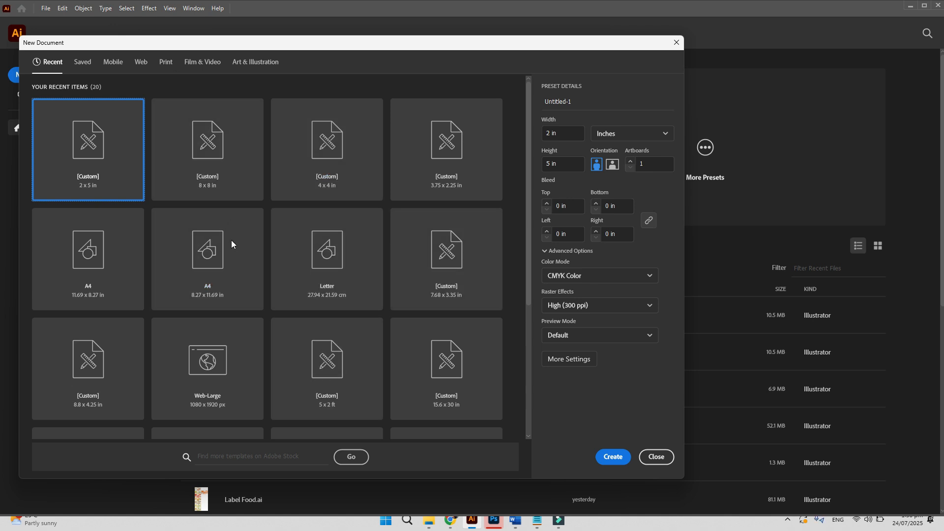
- Choose the Print A4 preset and name the document 'Logo Design'
click(165, 63)
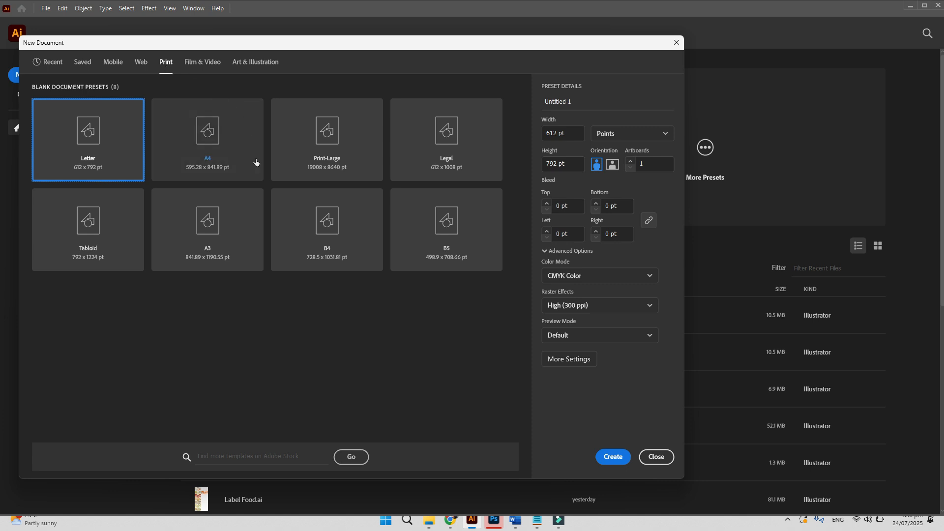
click(239, 149)
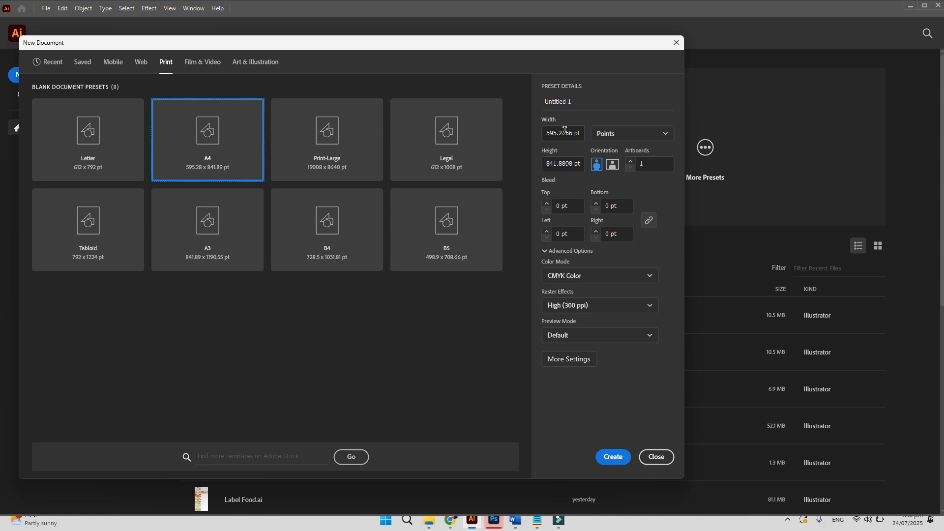
click(578, 104)
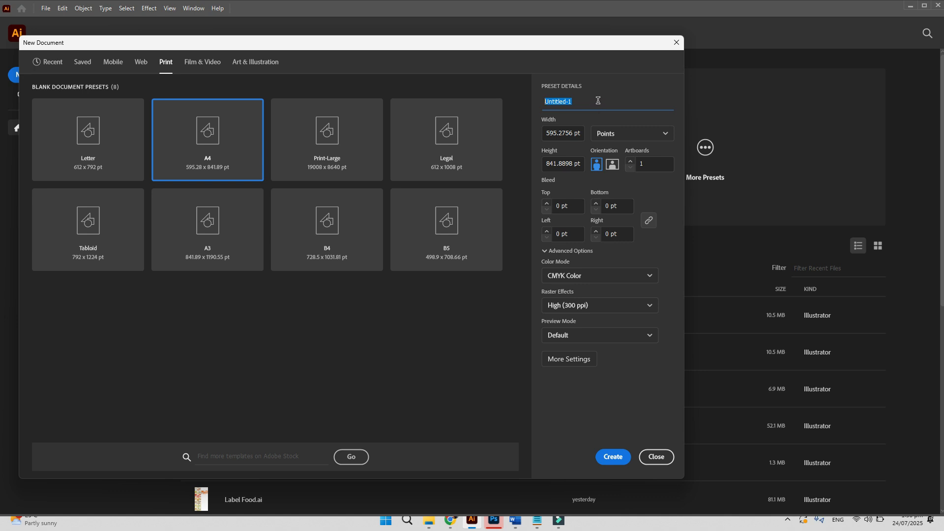
text(Logo Design)
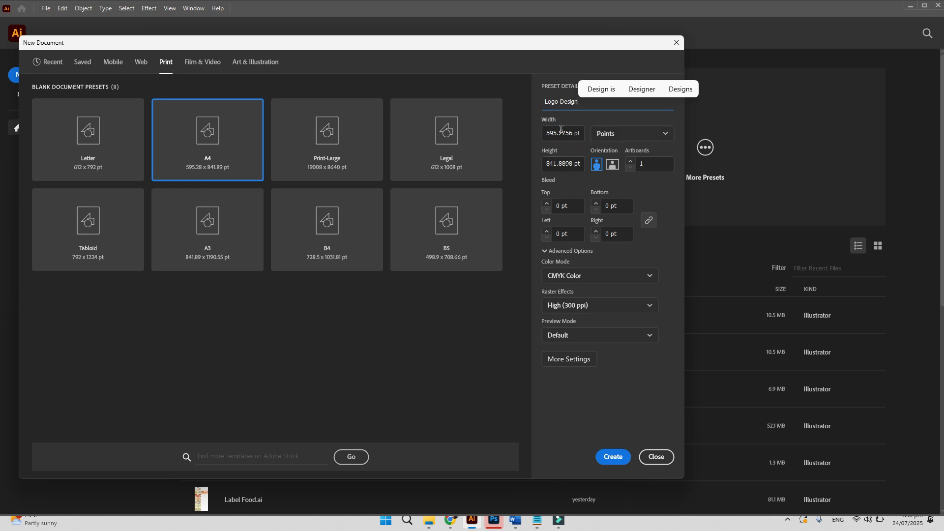
- Switch the document units to Inches so it reads 8.2677 x 11.6929 in
click(620, 134)
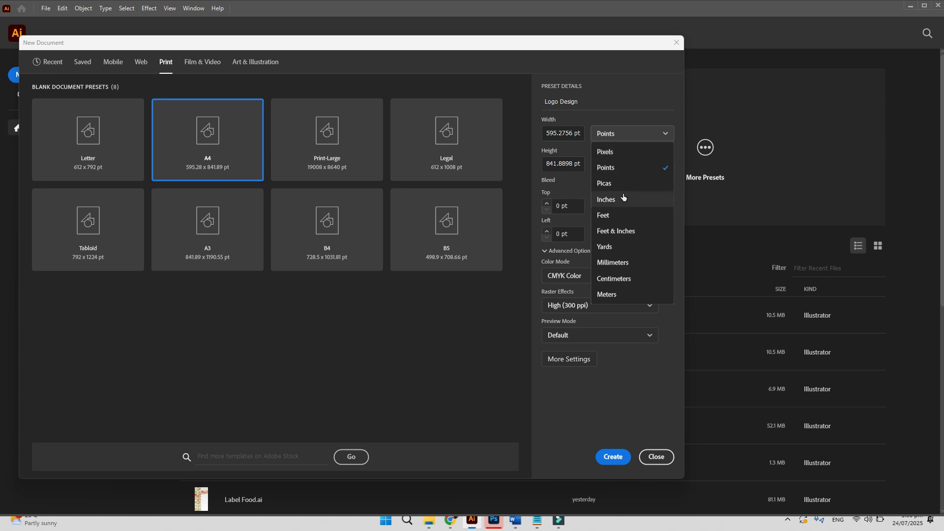
click(623, 196)
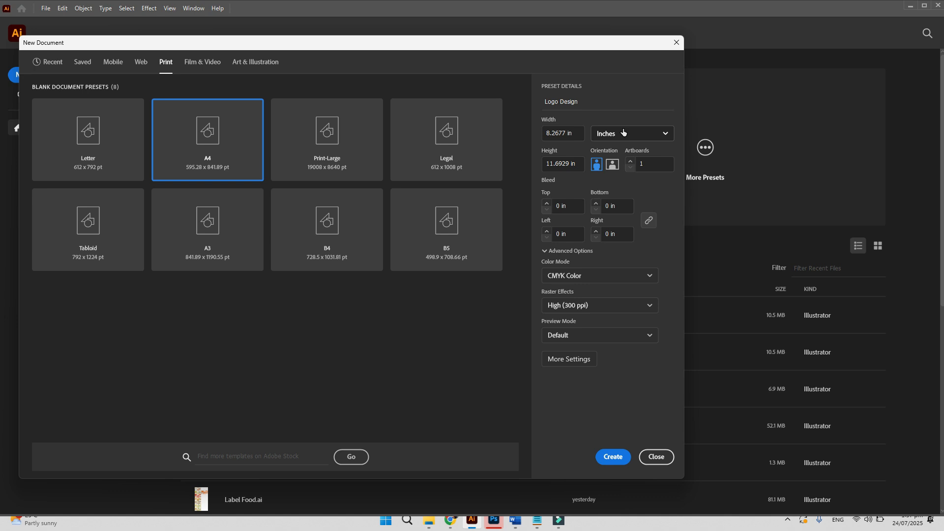
click(650, 166)
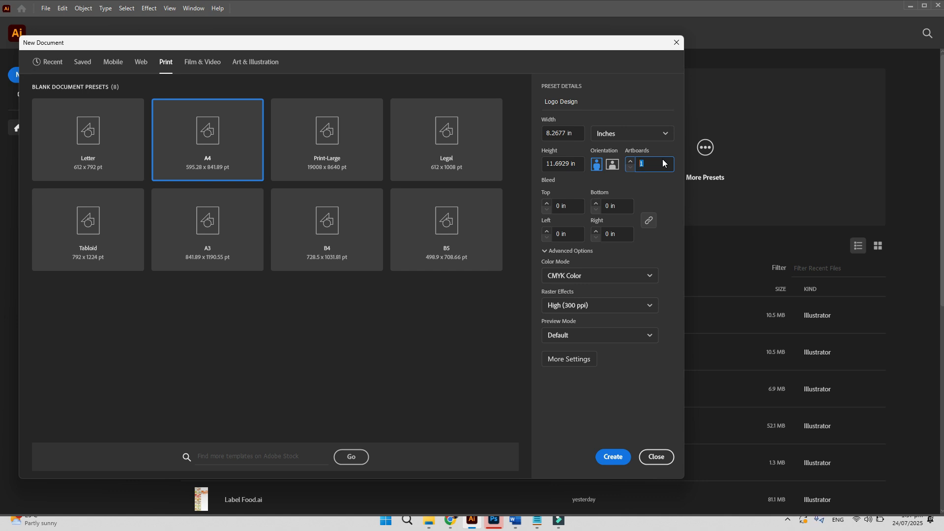
- Enter a 0.25 in top bleed so the linked bleeds on every side match
click(570, 205)
text(.25)
click(610, 206)
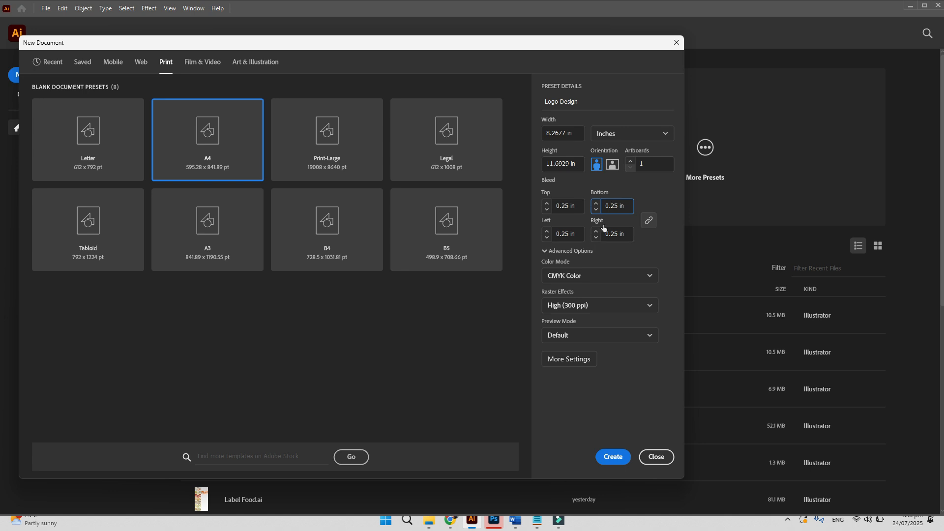
click(621, 206)
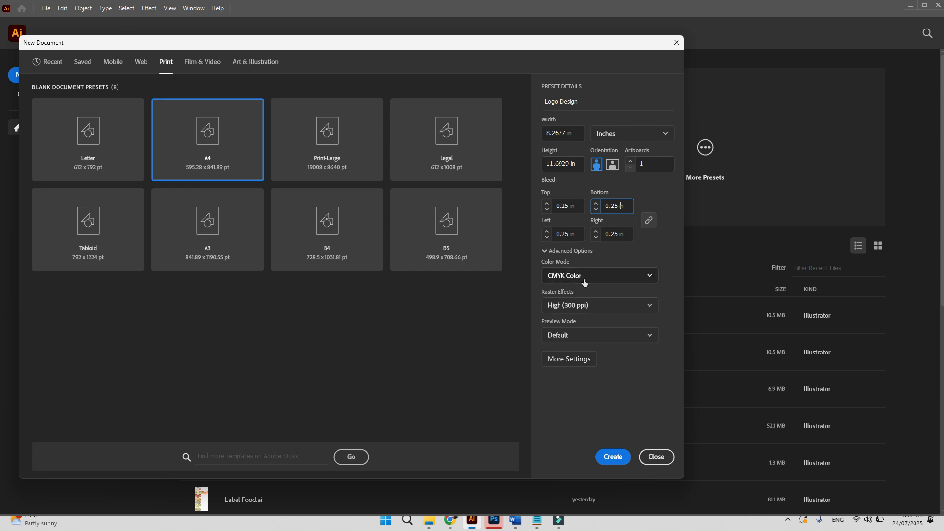
- Check the Web presets, return to Print, and create the Logo Design document
click(141, 63)
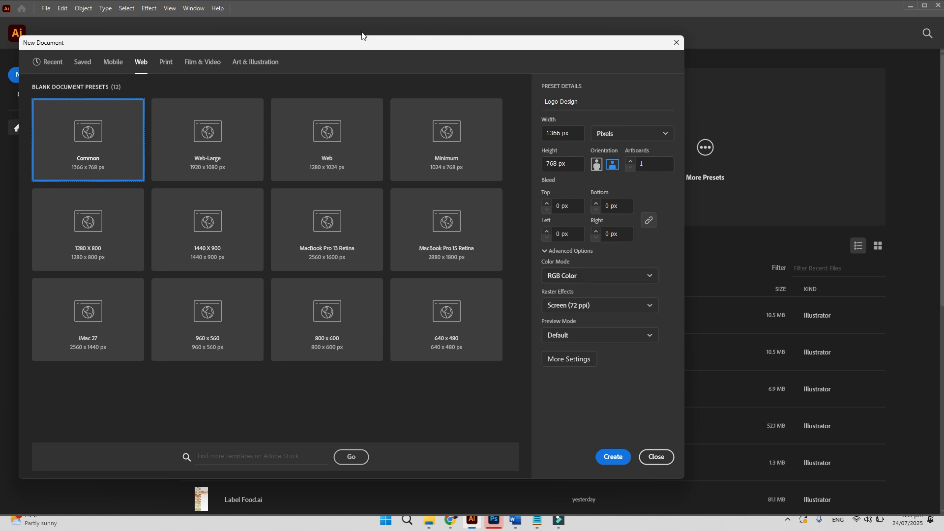
click(165, 63)
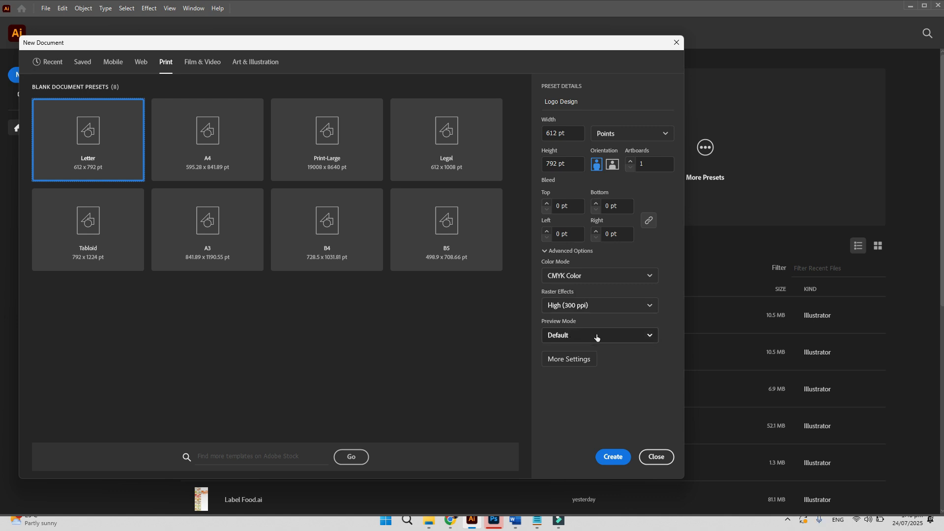
click(615, 458)
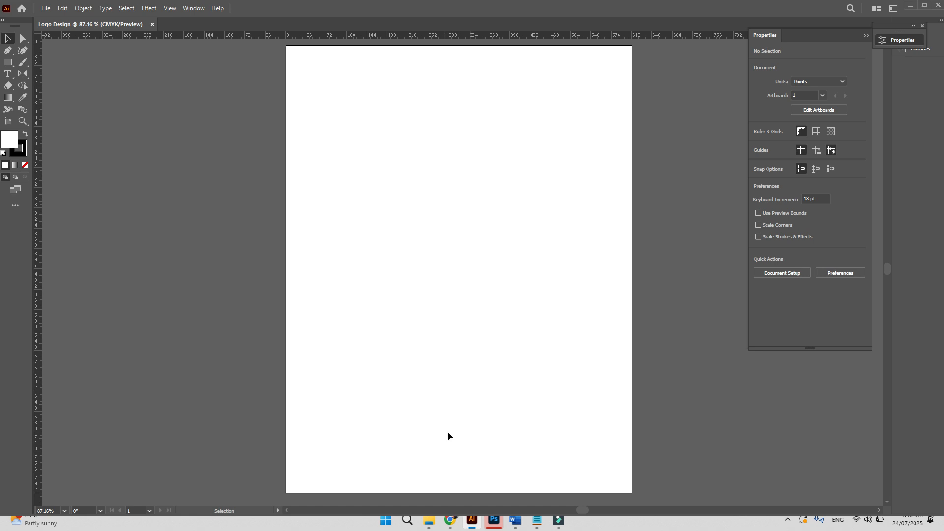
- Set Artboard 1 to the A4 preset in landscape, 841.89 x 595.28 pt
click(7, 124)
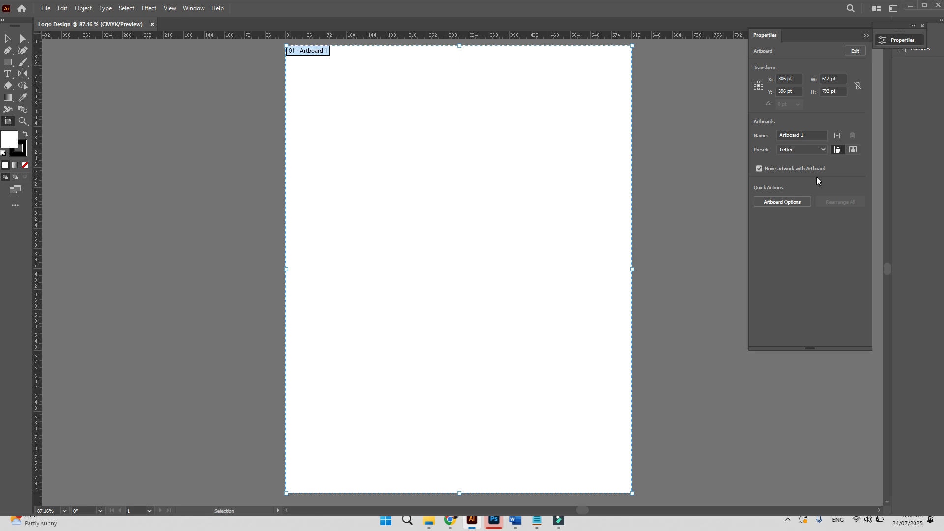
click(804, 134)
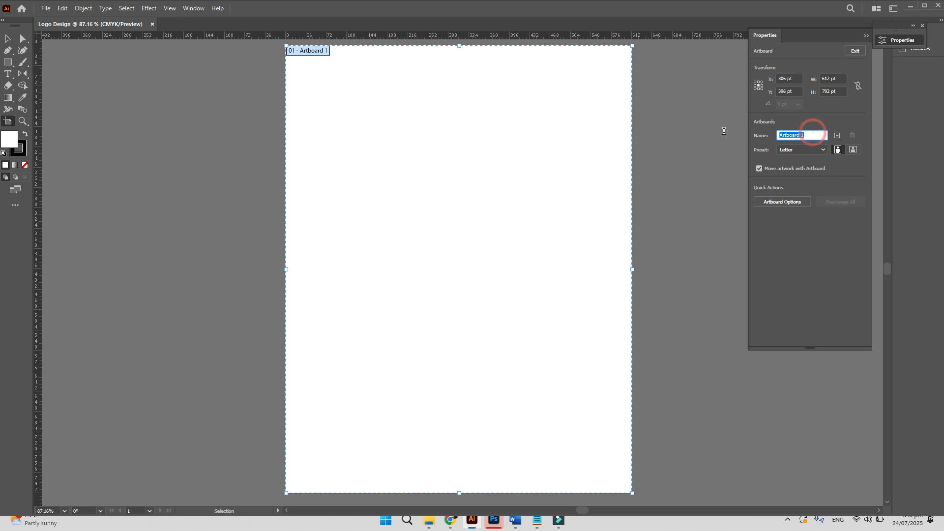
click(815, 132)
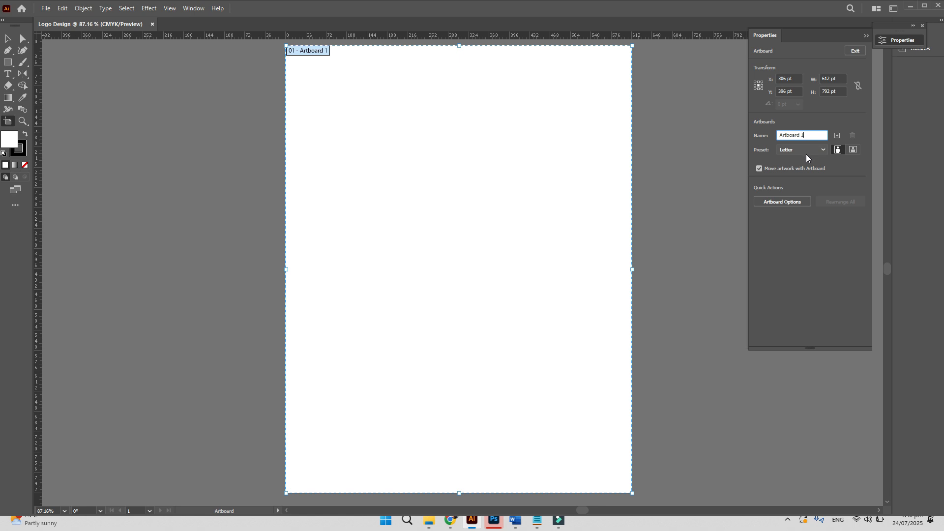
click(809, 151)
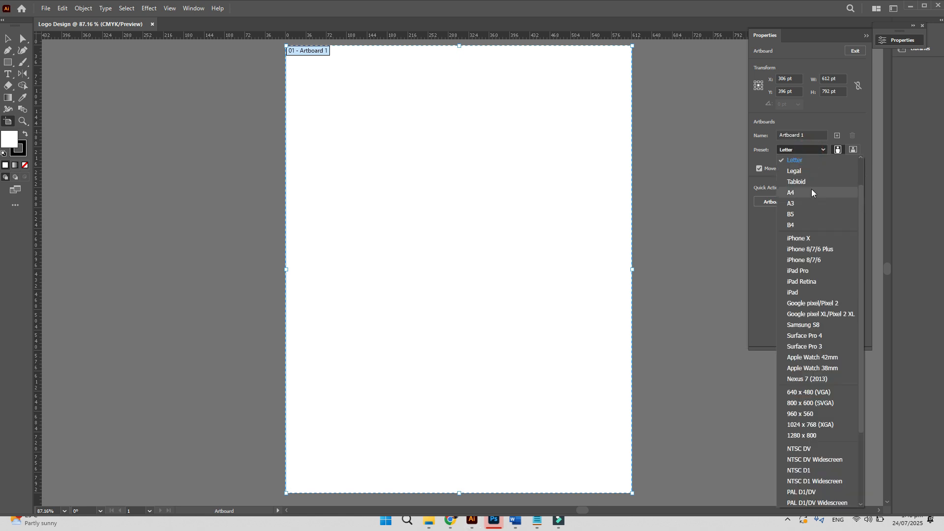
click(812, 192)
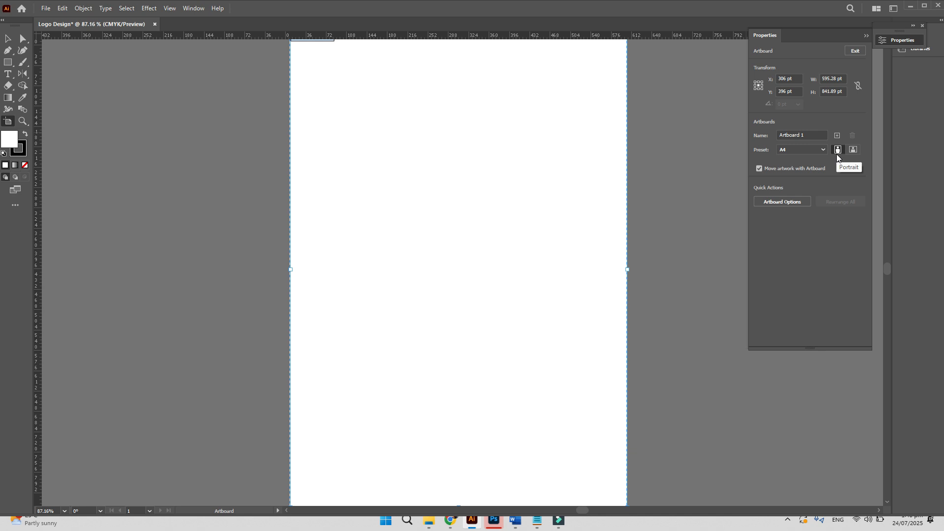
click(853, 150)
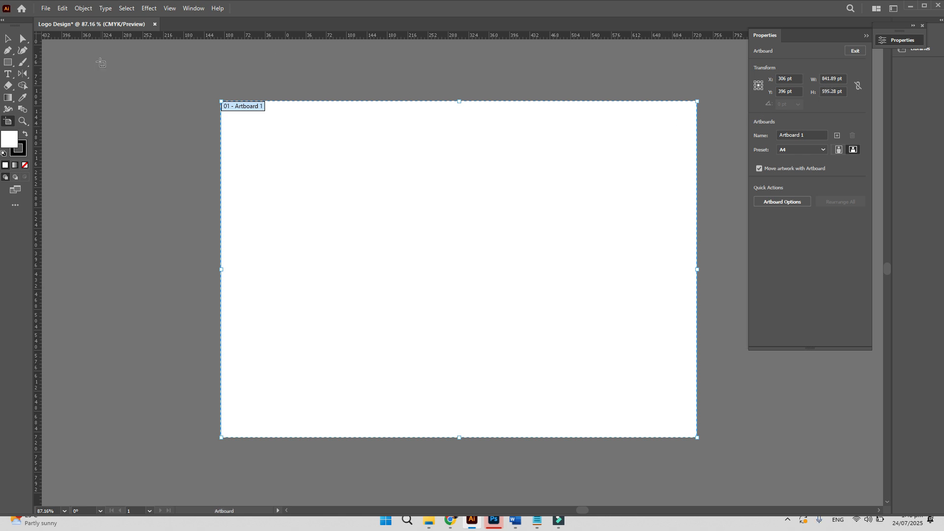
click(45, 9)
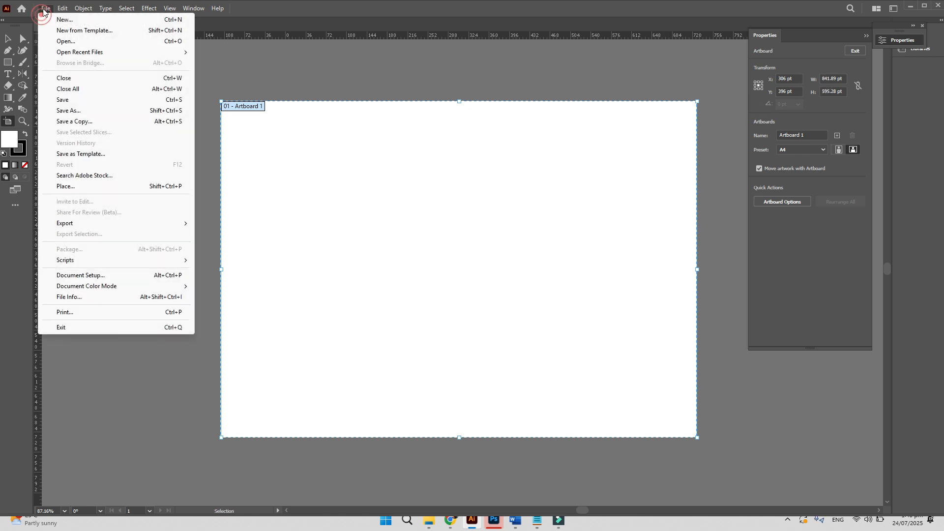
- Change the Document Setup units to Inches, making the artboard 11.69 x 8.27 in
click(97, 276)
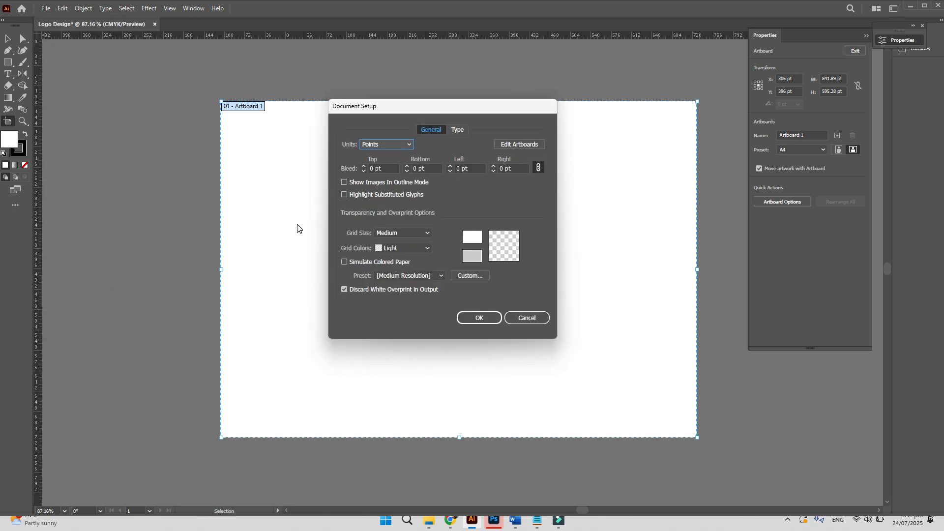
click(382, 144)
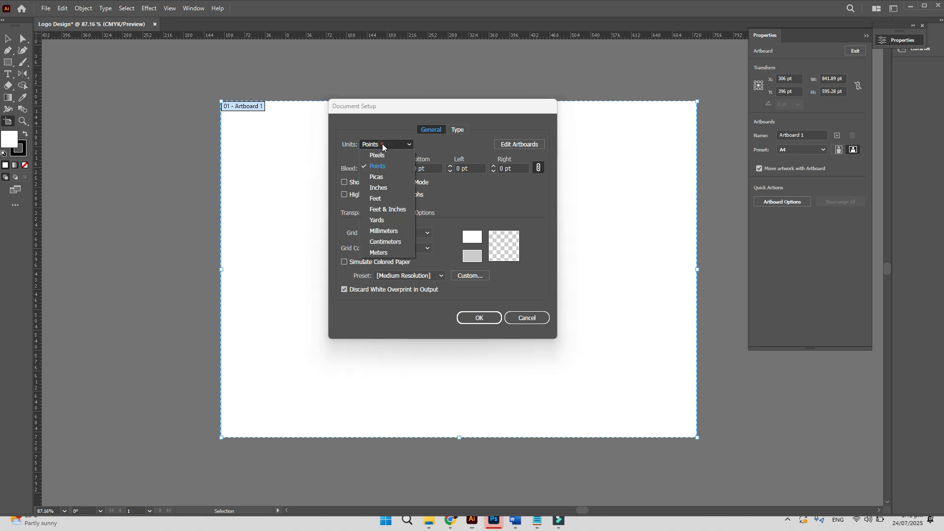
click(389, 187)
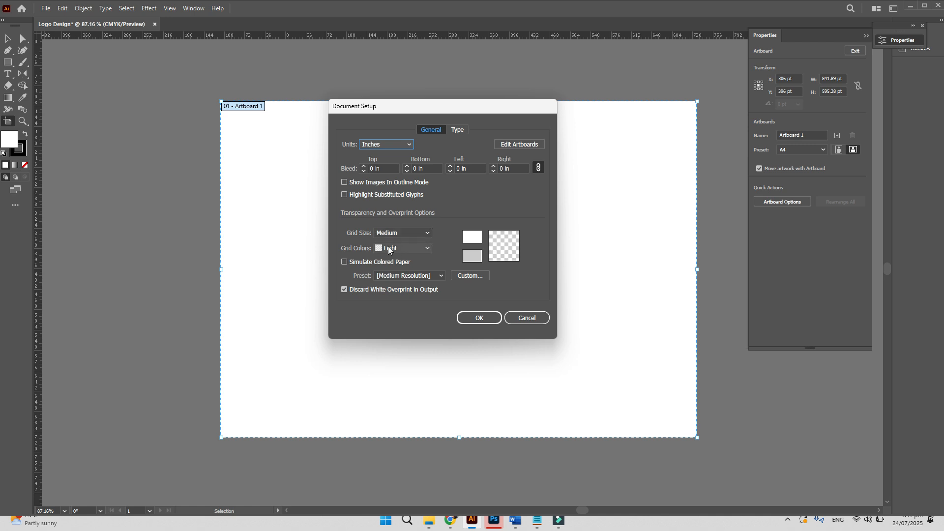
click(479, 318)
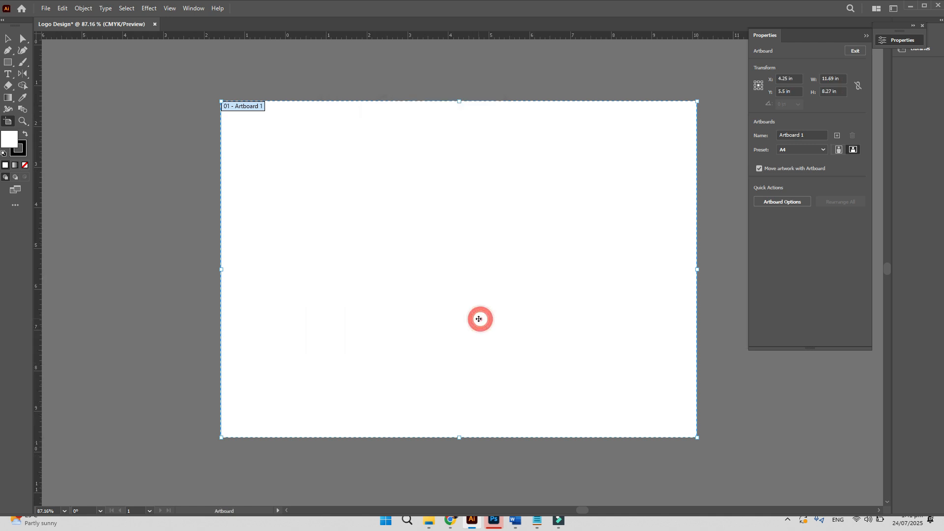
click(835, 79)
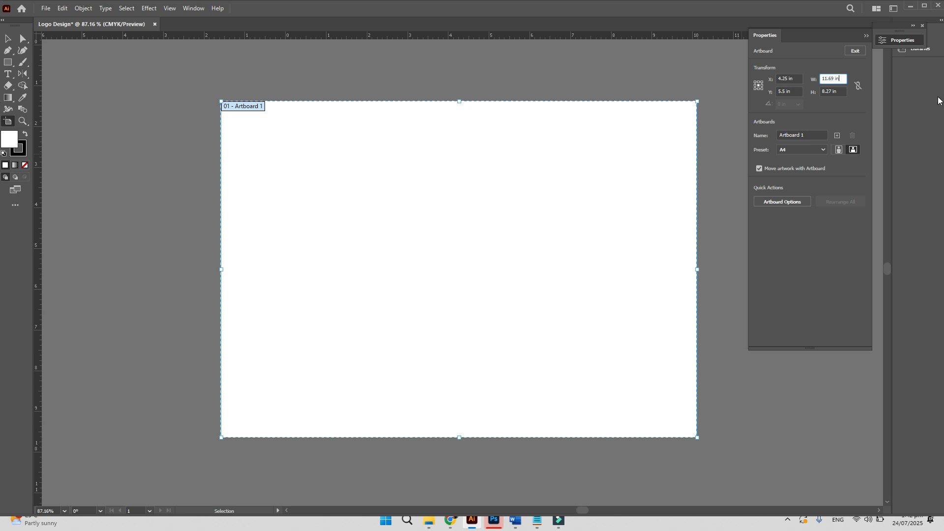
- Flip the artboard to portrait, then back to landscape at 11.69 x 8.27 in
click(838, 152)
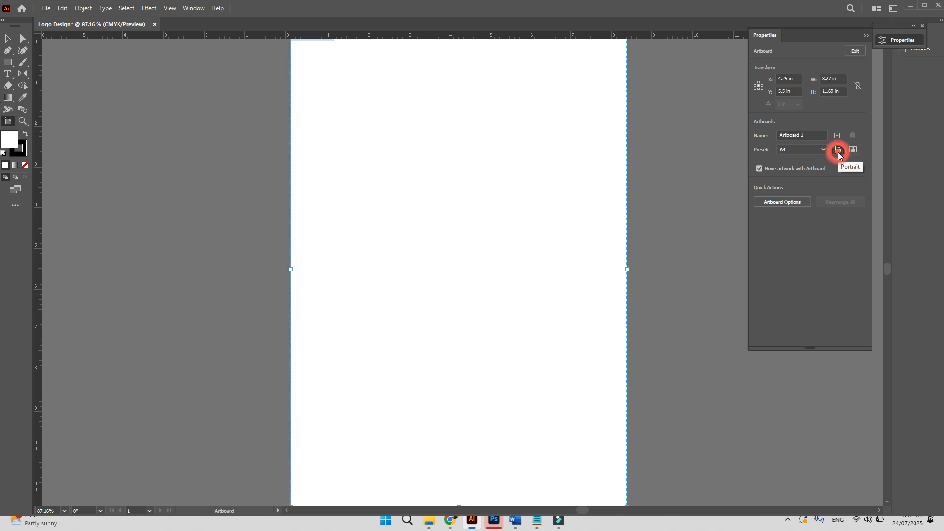
key(ctrl+0)
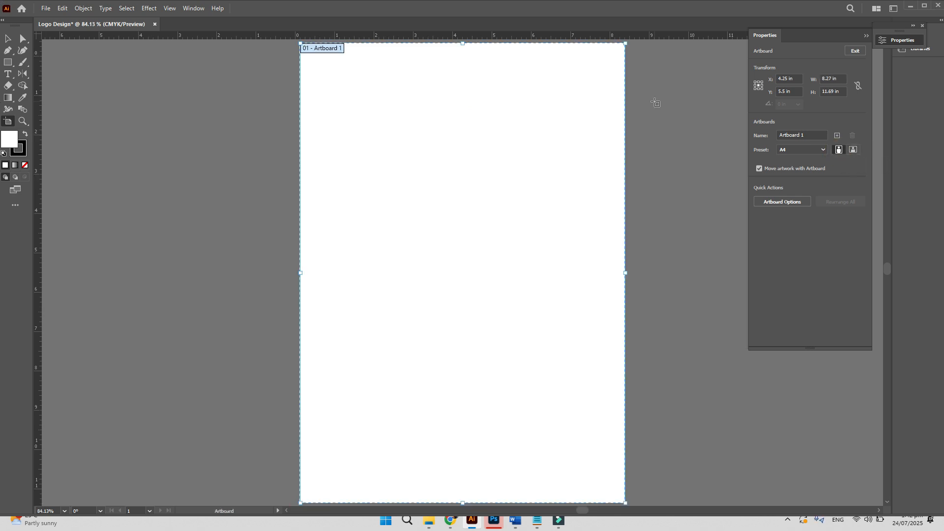
click(7, 38)
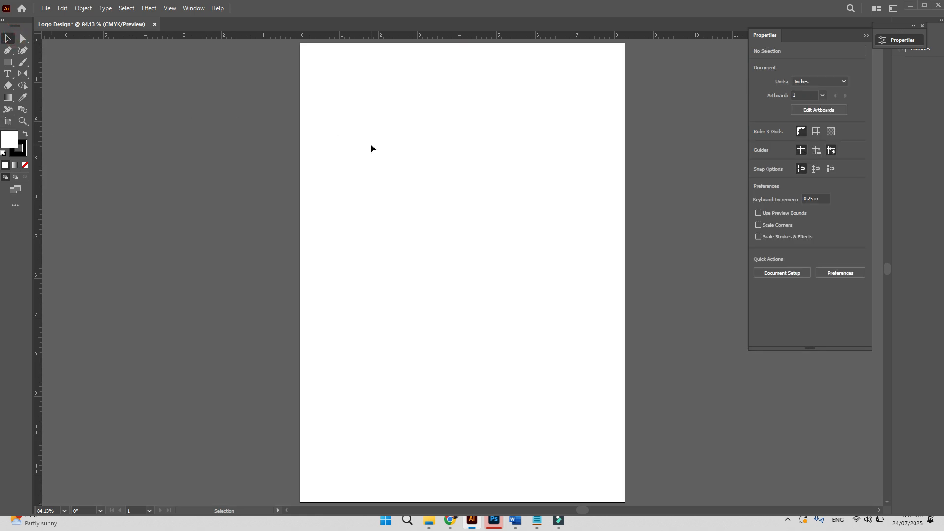
click(8, 121)
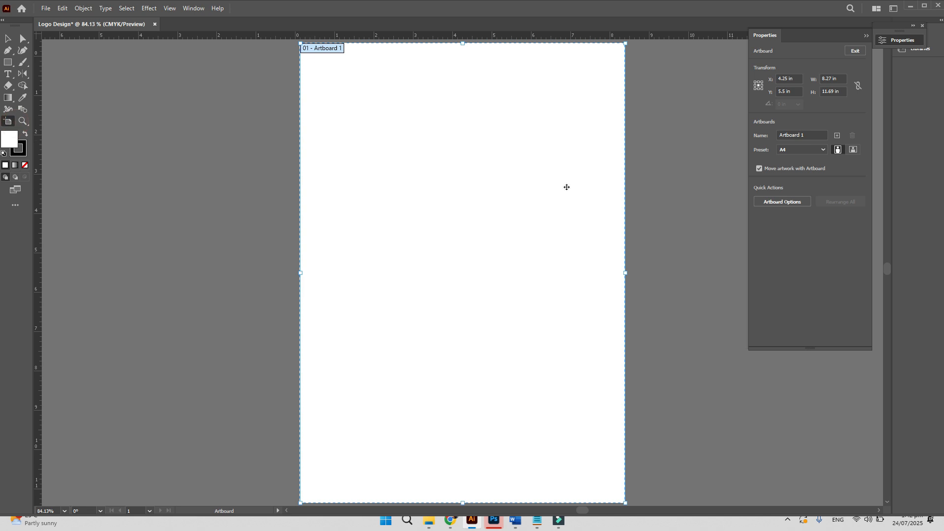
click(853, 150)
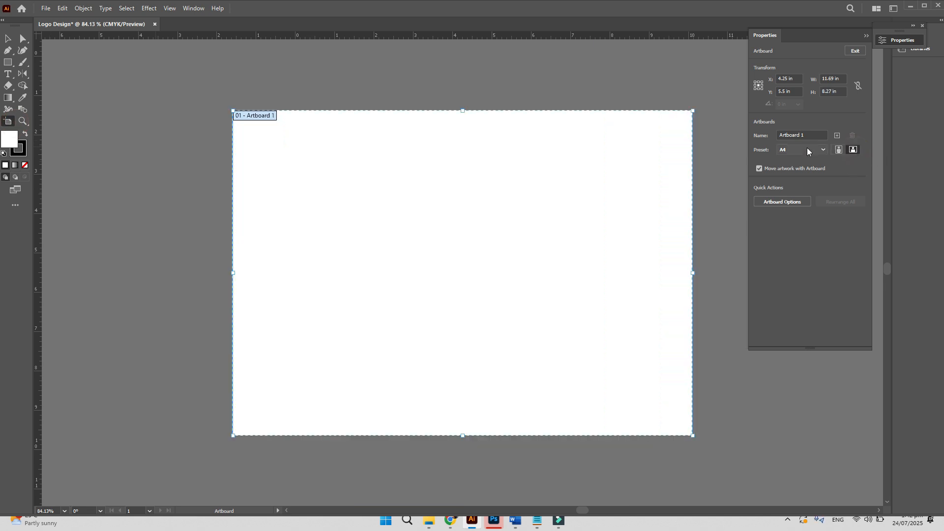
click(8, 38)
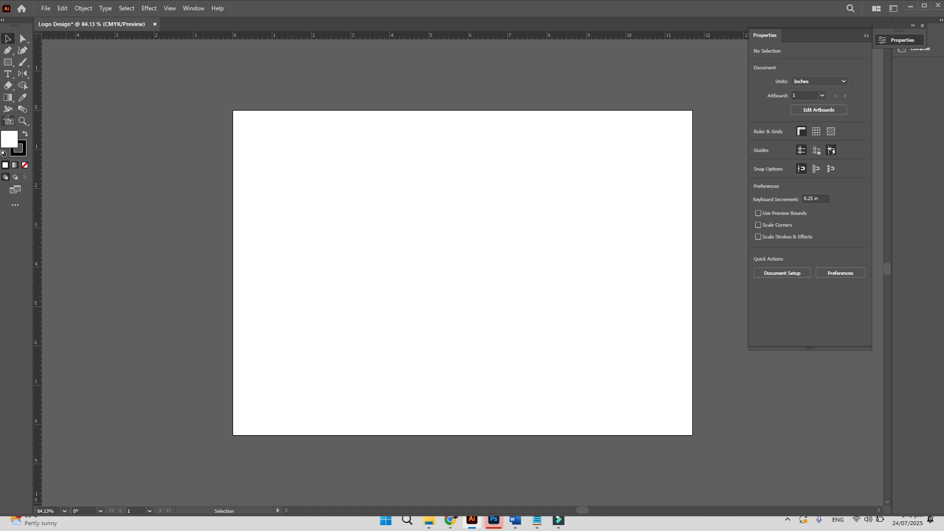
- Resize the artboard to 8 in width and 8 in height, then view it at 100%
click(8, 121)
click(838, 77)
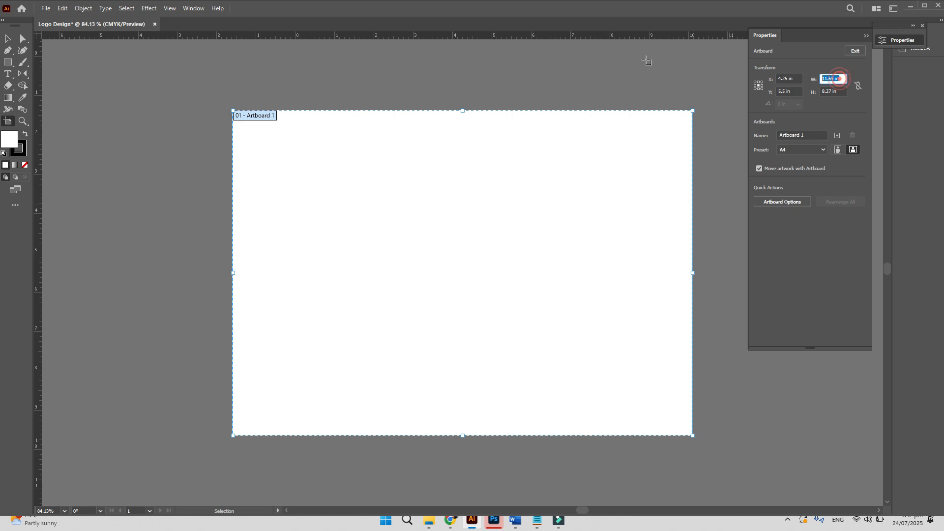
text(8)
key(Tab)
text(8)
key(Tab)
click(8, 39)
key(ctrl+0)
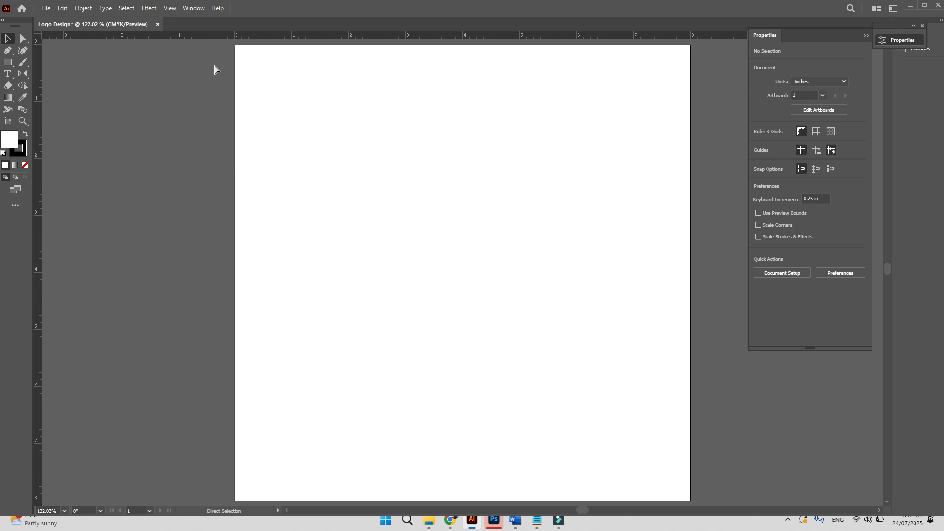
key(ctrl+1)
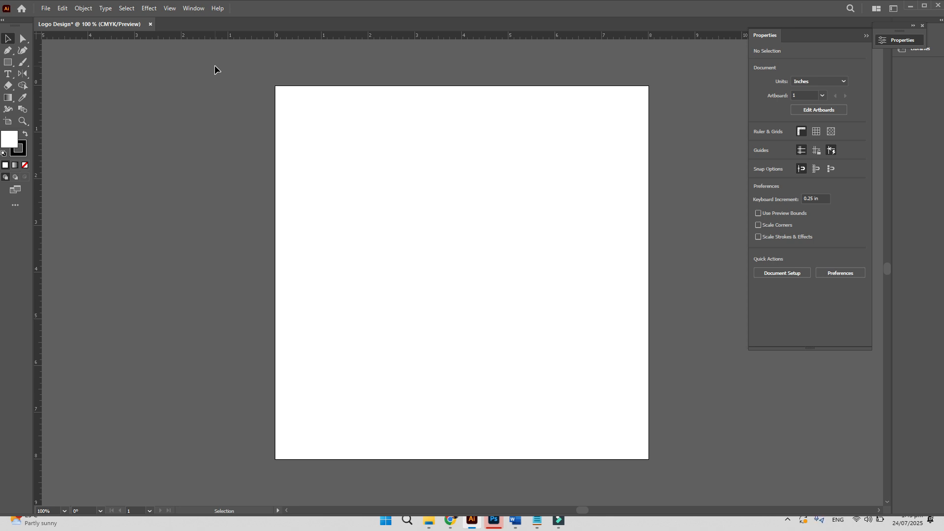
key(a)
key(v)
drag(438, 36, 495, 261)
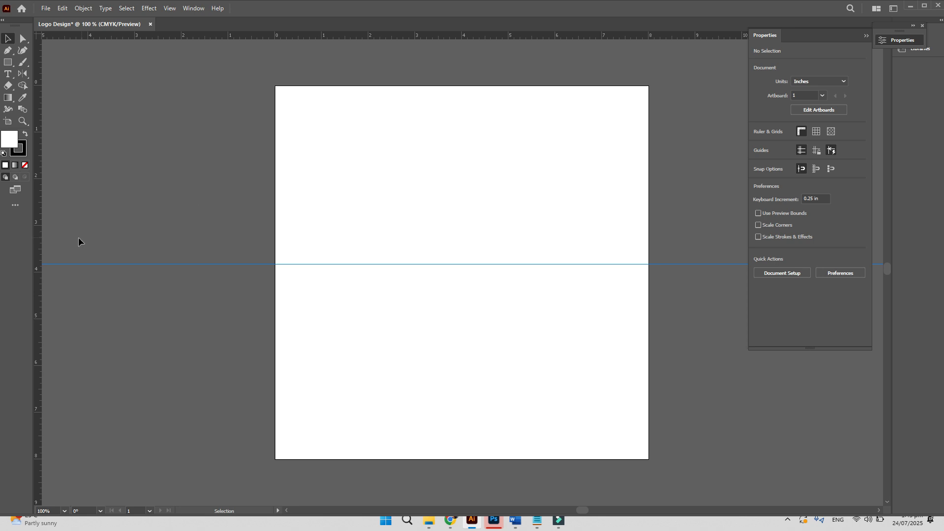
drag(38, 244, 427, 253)
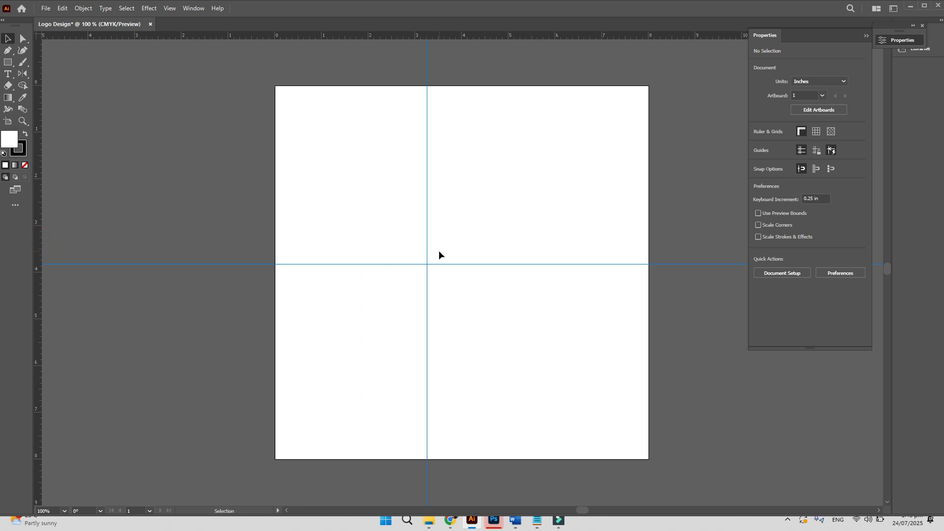
key(a)
key(ctrl+semicolon)
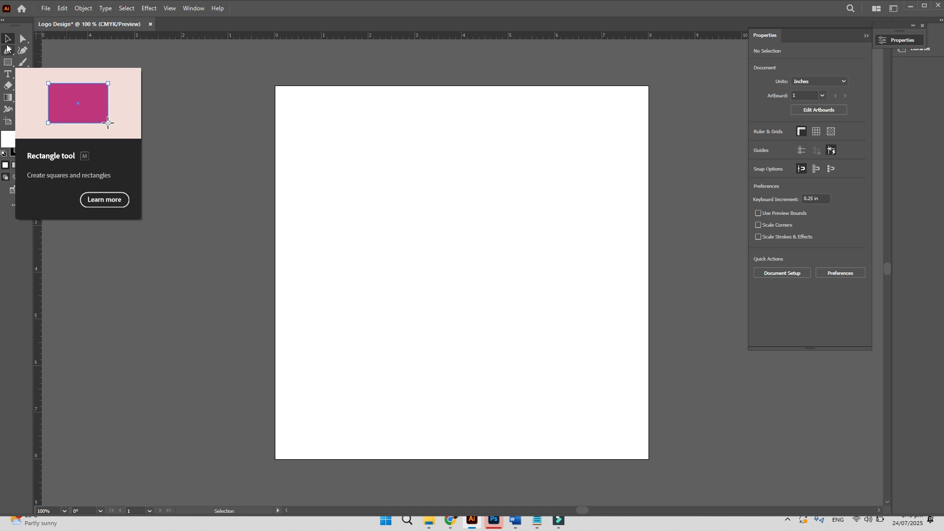
- Draw a wide top rectangle, two stacked ones below, and a Shift-constrained square beside them
click(8, 63)
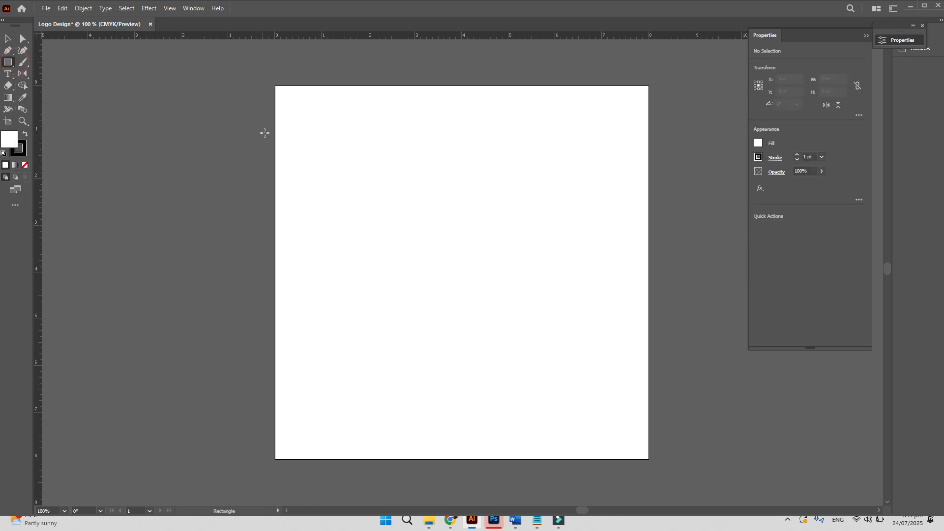
drag(325, 136, 546, 243)
drag(381, 266, 508, 333)
drag(400, 338, 502, 372)
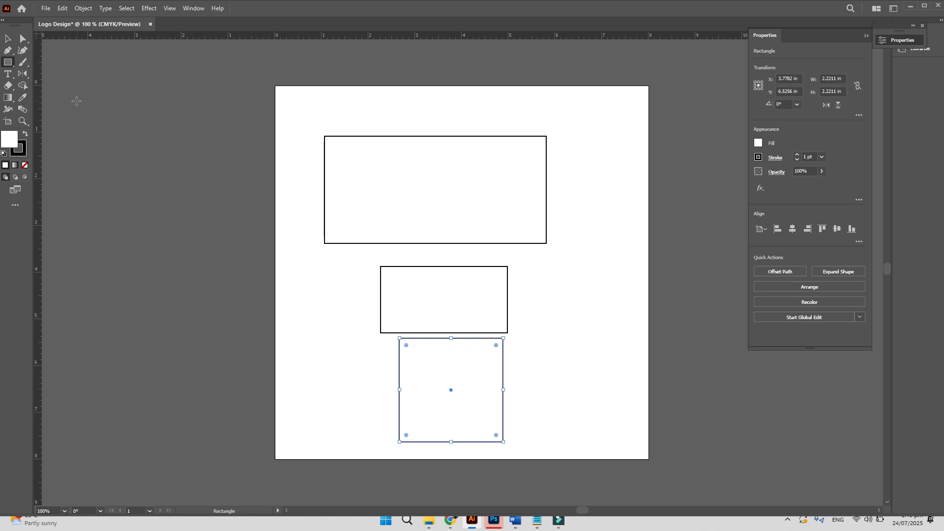
drag(552, 264, 607, 307)
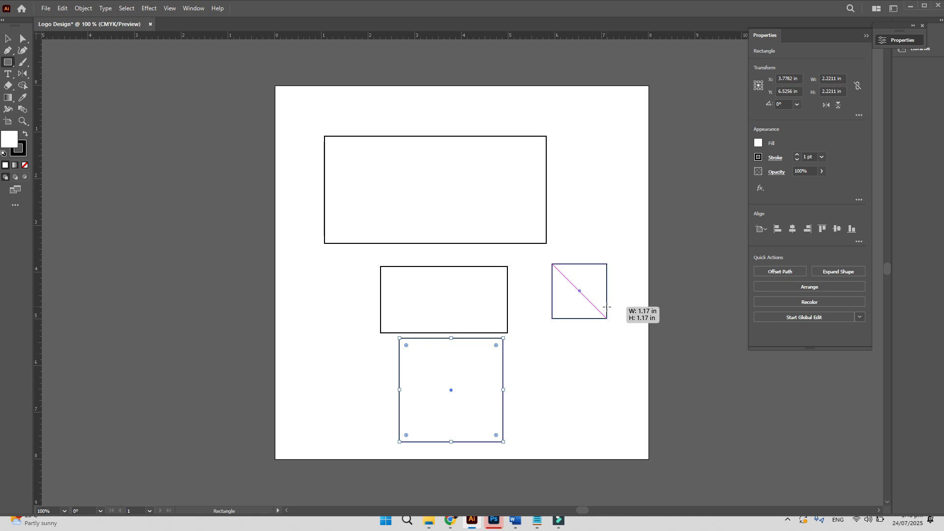
mouse_move(607, 307)
mouse_down()
mouse_move(601, 315)
mouse_move(558, 272)
mouse_move(642, 336)
mouse_up()
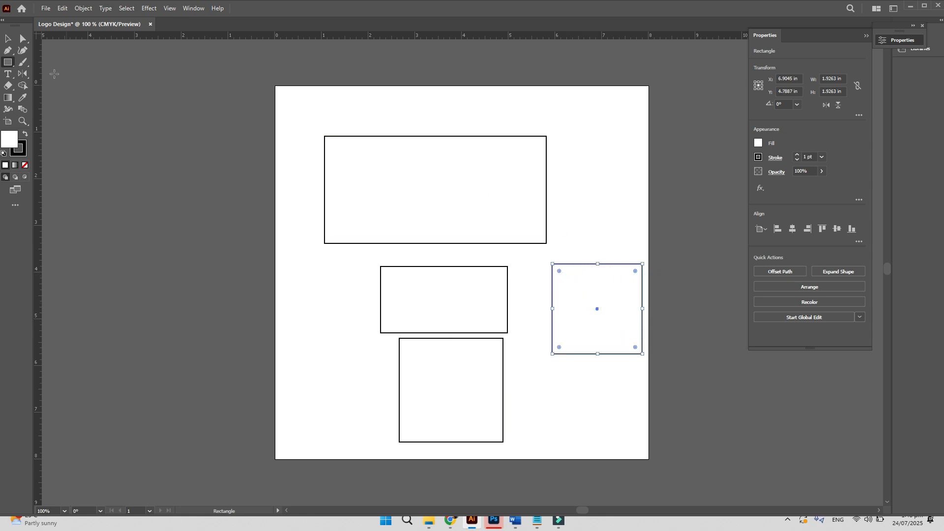
click(25, 38)
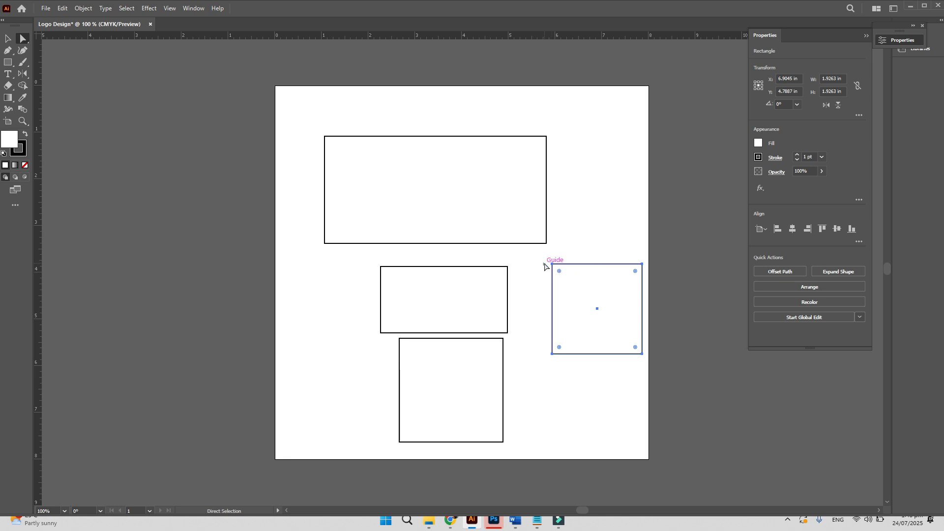
- Round the square's top-left and bottom-right corners to 0.8684 in, turning it into a leaf
drag(531, 245, 563, 283)
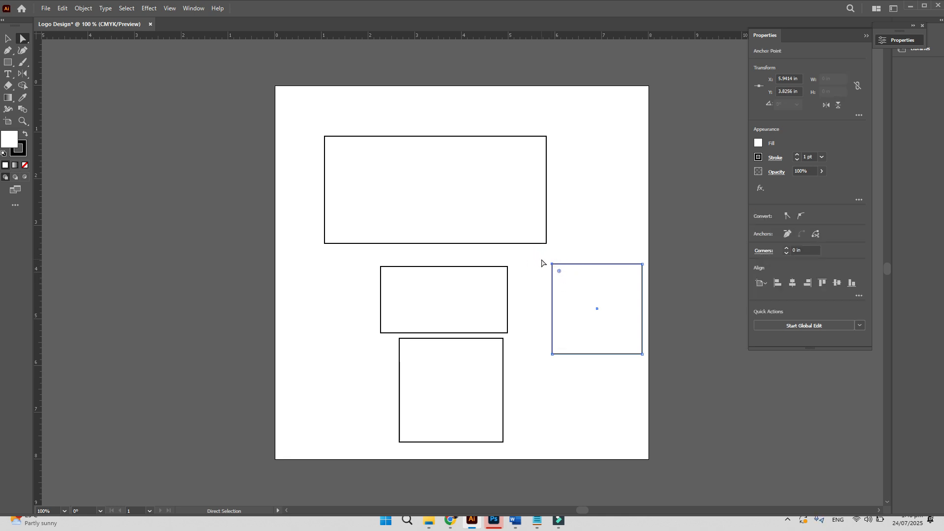
drag(537, 254, 560, 276)
drag(559, 271, 594, 310)
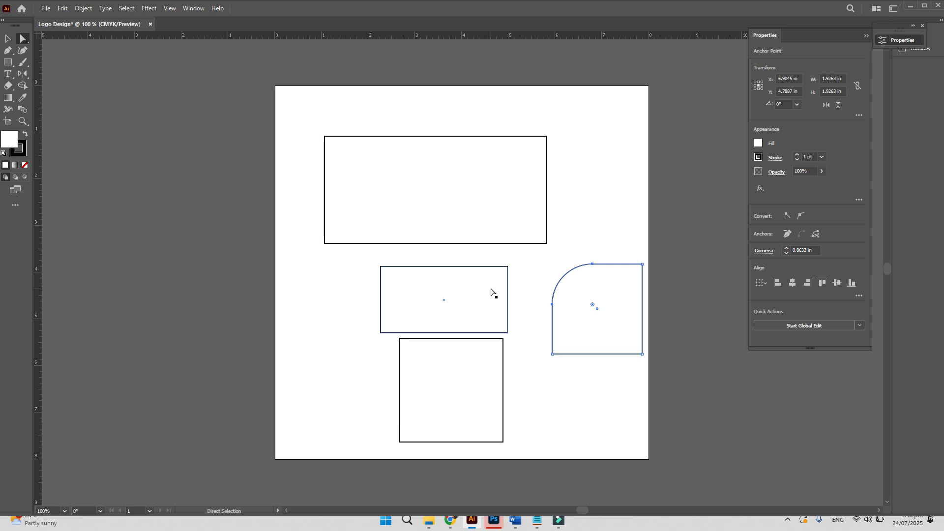
key(ctrl+z)
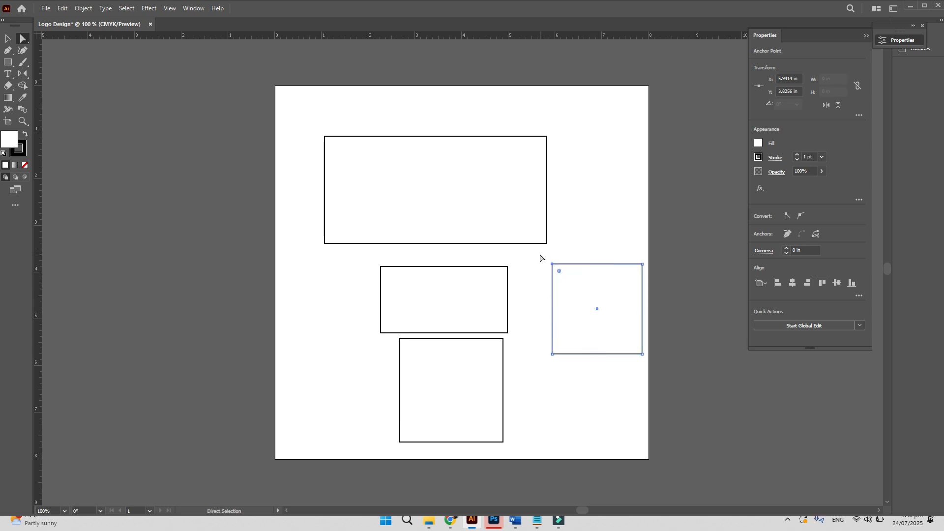
drag(539, 256, 594, 303)
drag(654, 365, 615, 341)
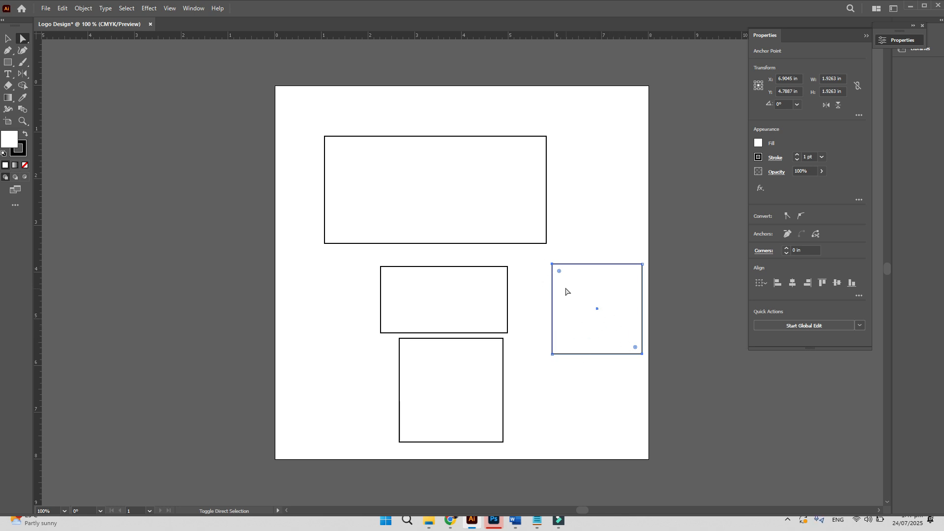
drag(560, 274, 592, 305)
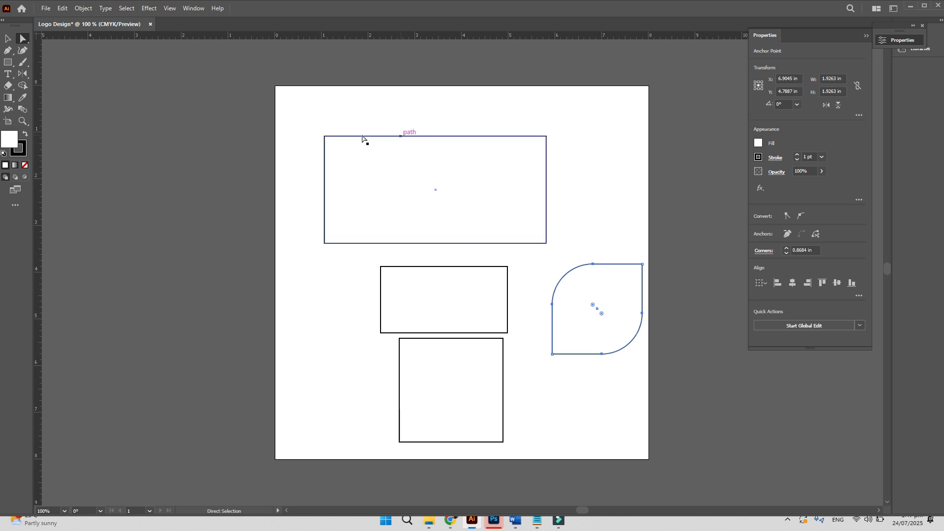
click(8, 38)
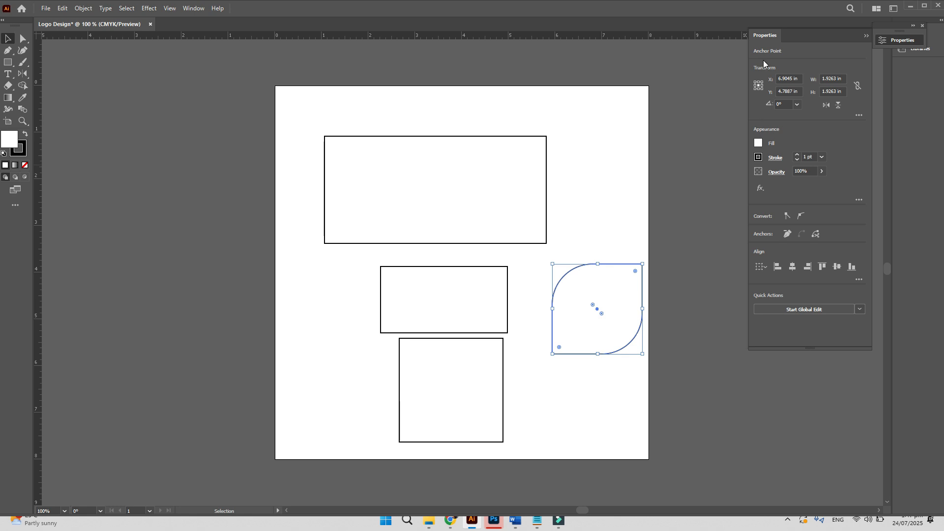
- Fill the leaf shape with the orange swatch from the Appearance fill colours
click(759, 144)
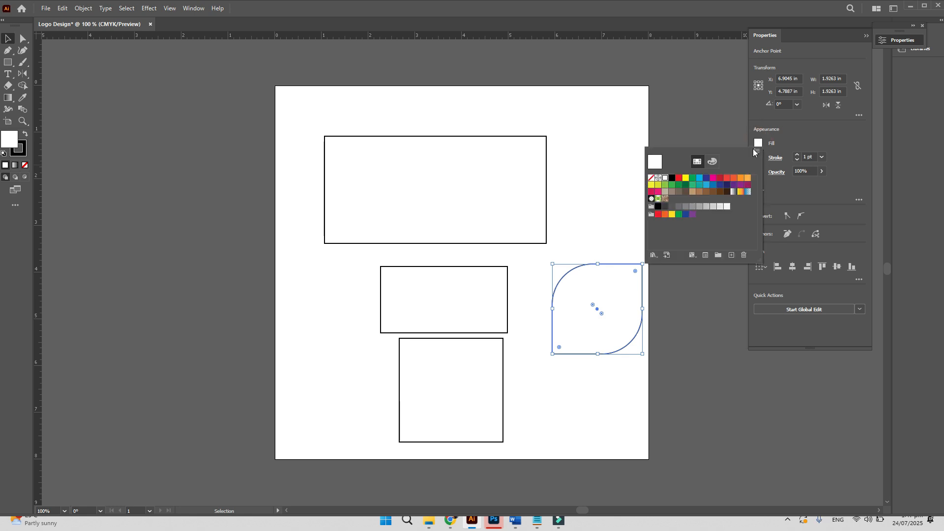
click(734, 179)
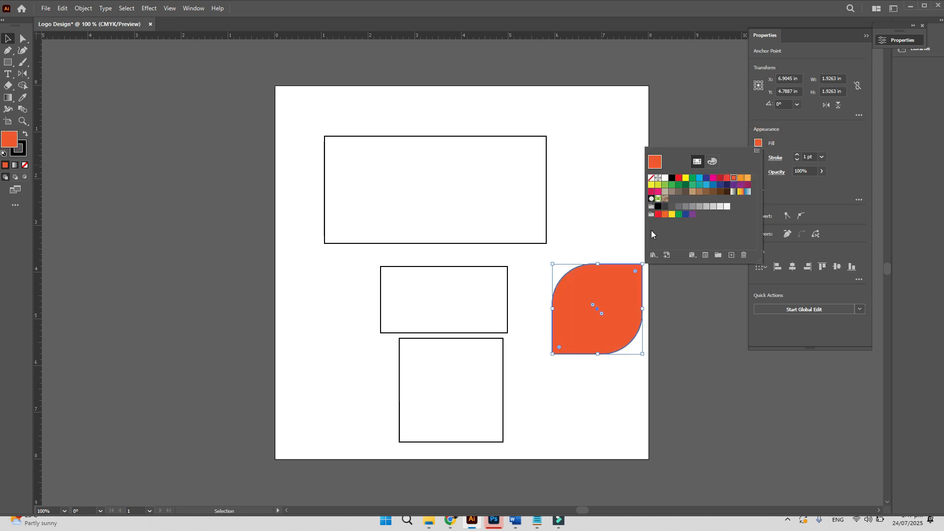
click(789, 137)
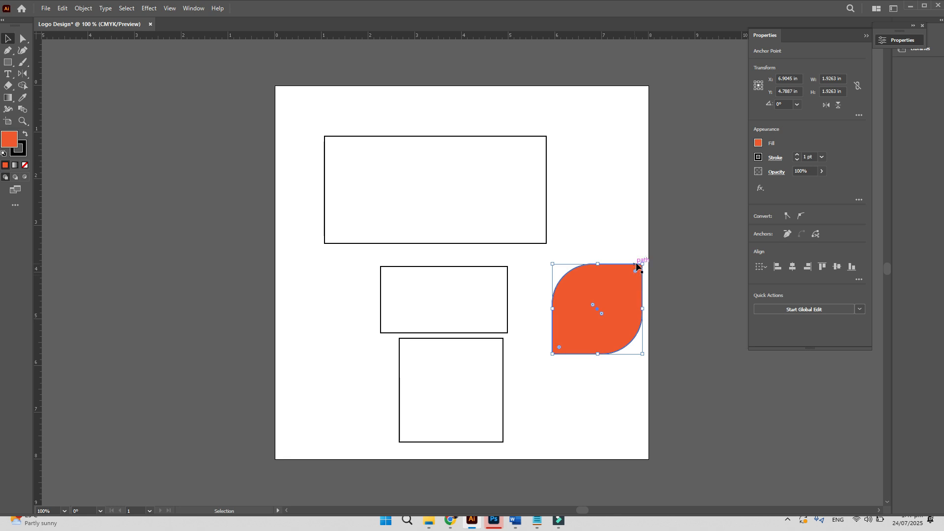
- Round the orange shape's top-right and bottom-left corners slightly, about 0.35 in
click(23, 38)
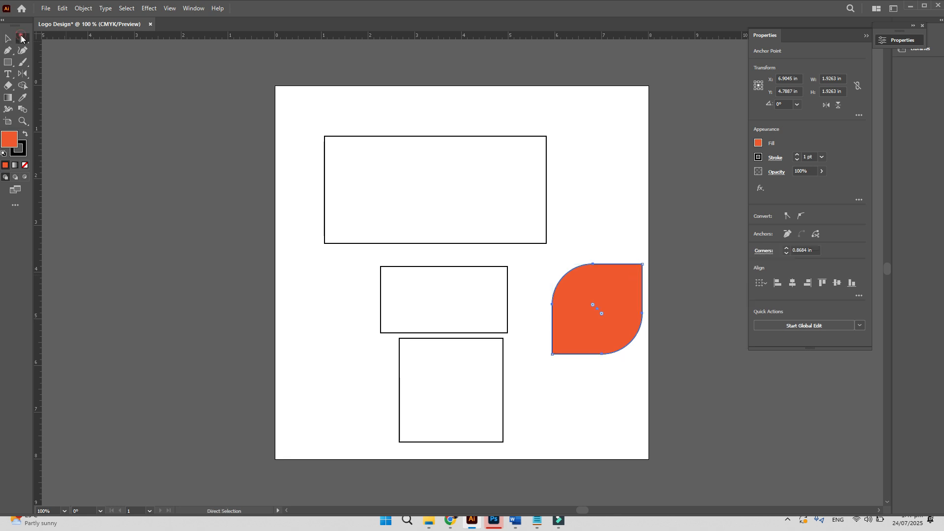
drag(625, 240, 620, 285)
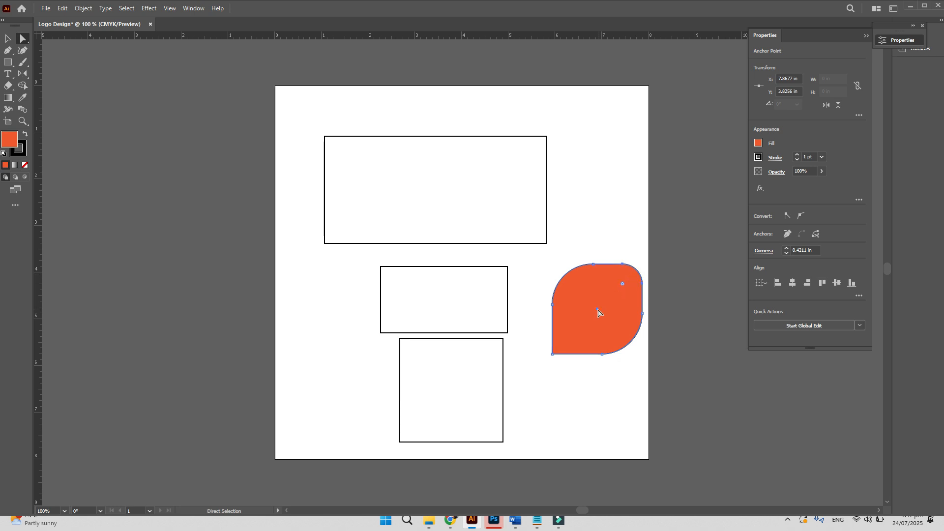
key(ctrl+z)
drag(630, 252, 659, 286)
shift+drag(565, 366, 569, 342)
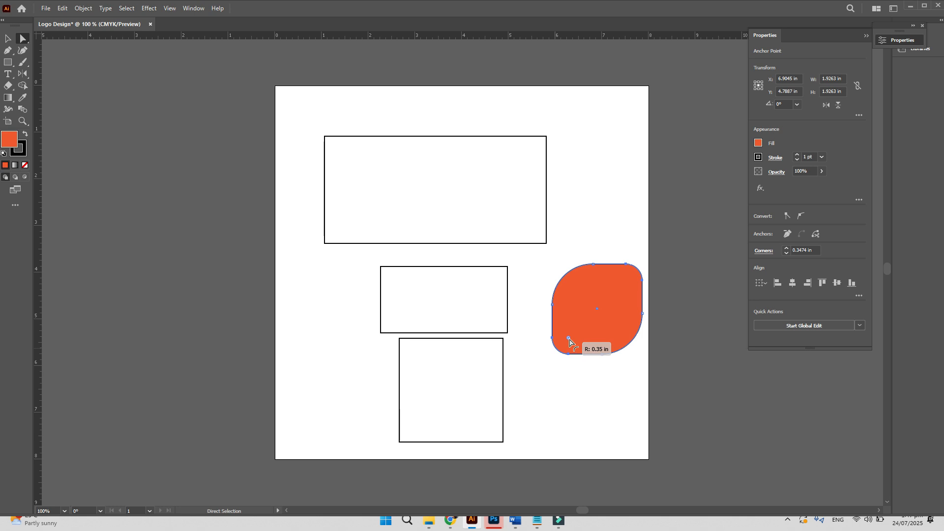
key(v)
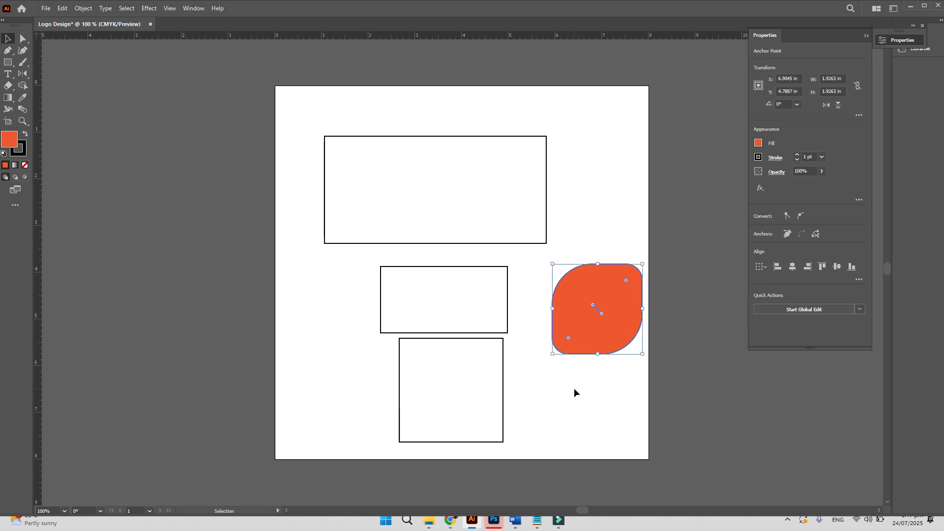
click(574, 388)
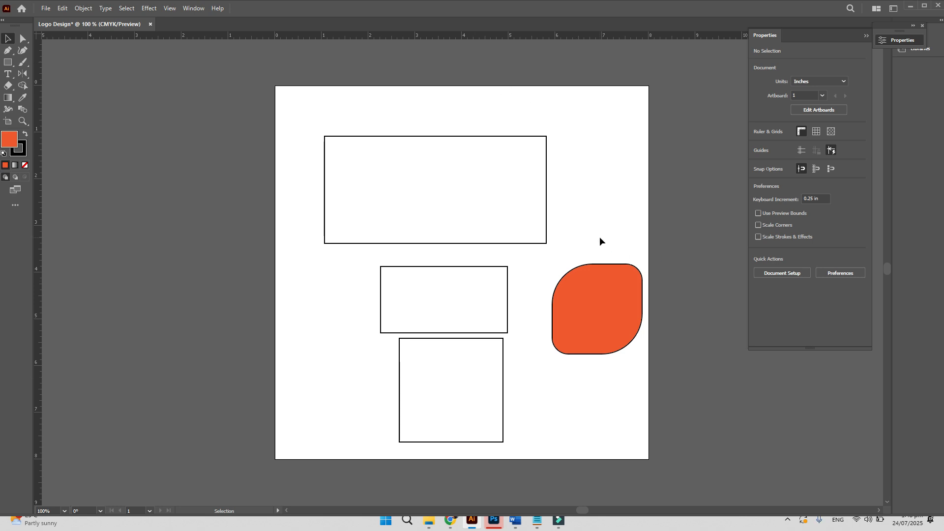
drag(599, 237, 679, 330)
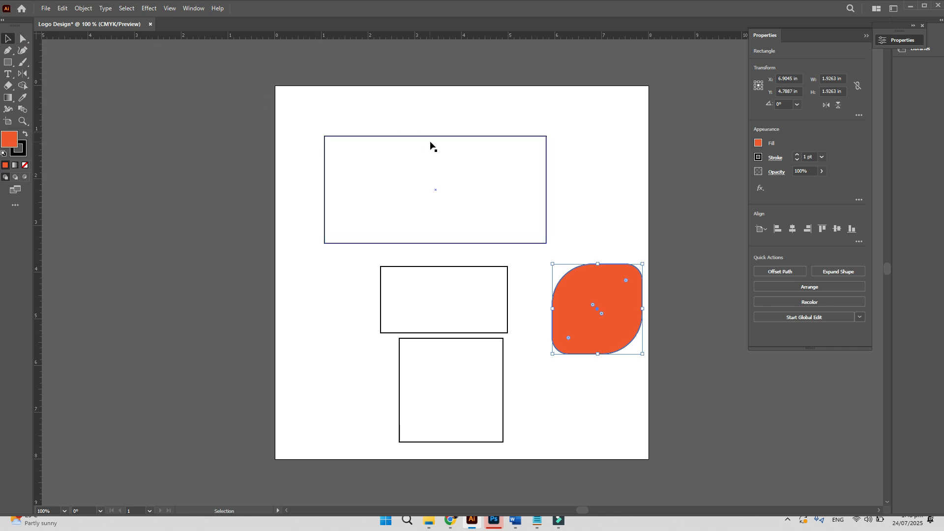
- Give the orange leaf a light-orange outline 6 pt thick
click(598, 246)
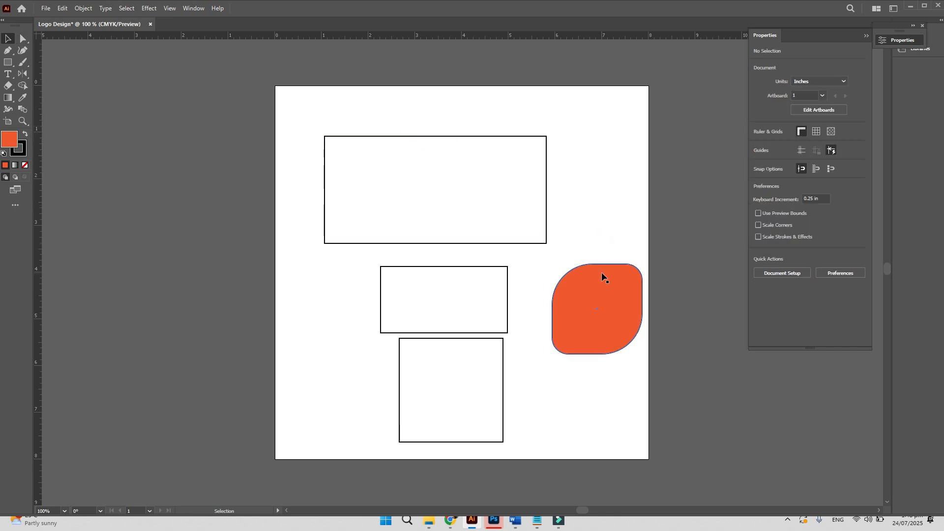
click(627, 307)
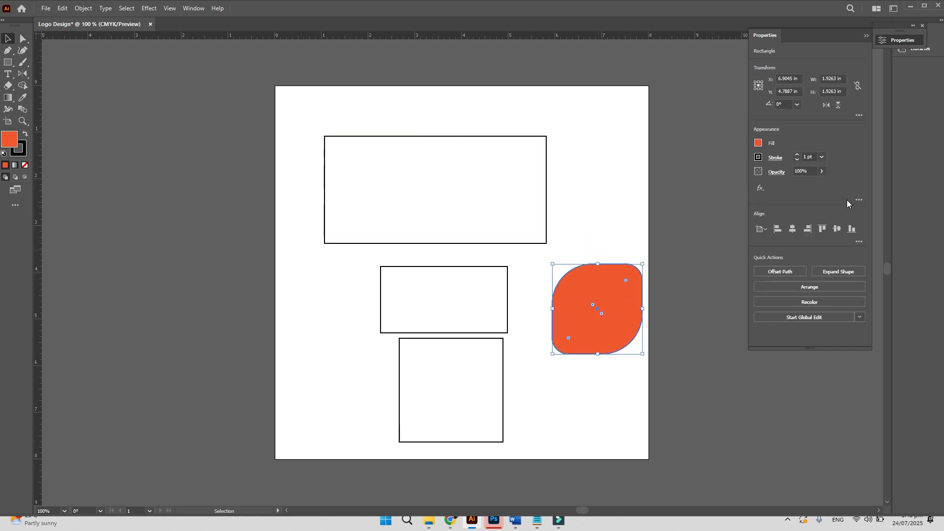
click(758, 157)
click(743, 193)
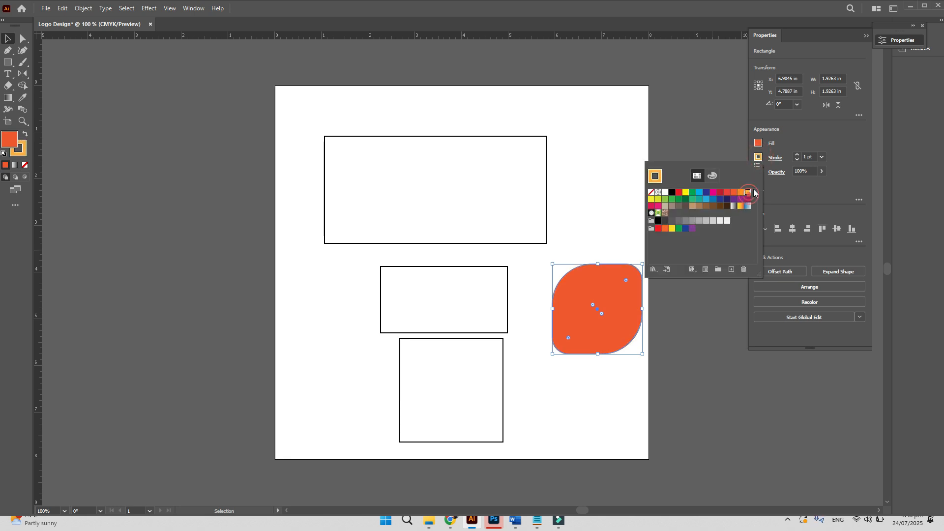
click(822, 157)
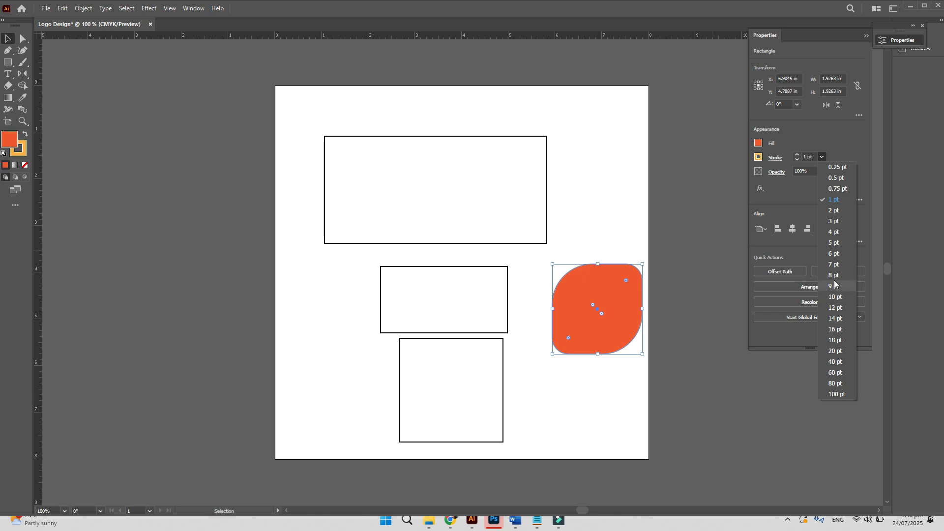
click(834, 254)
- Move the leaf up onto the top rectangle's right corner, then bring up the Place dialog
click(623, 219)
mouse_move(618, 296)
mouse_down()
mouse_move(570, 222)
mouse_move(589, 163)
mouse_up()
click(624, 307)
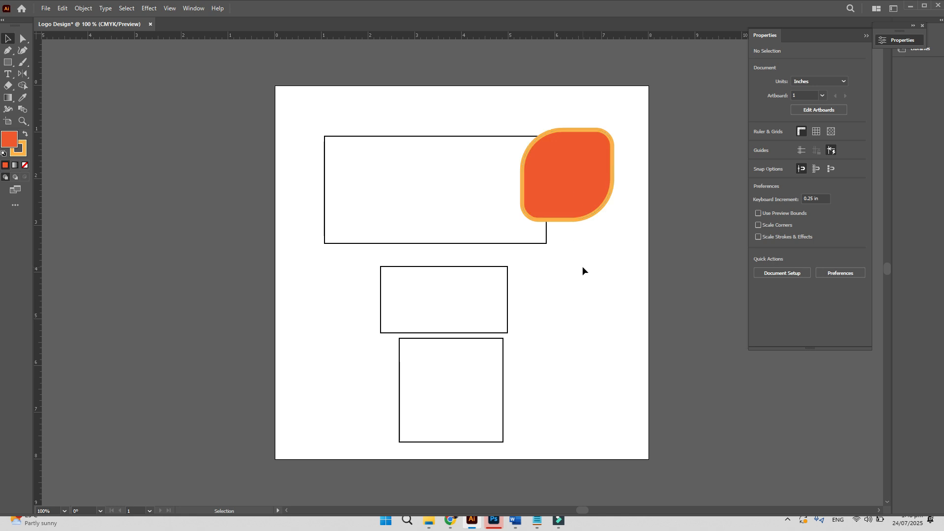
key(ctrl+shift+p)
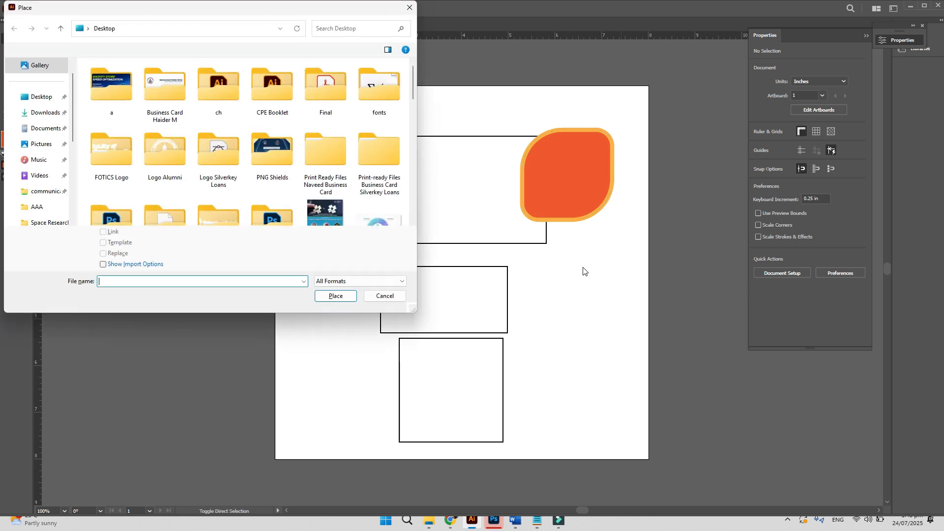
- Place the pexels mountain-lake photo from Downloads onto the artboard and zoom out
click(43, 113)
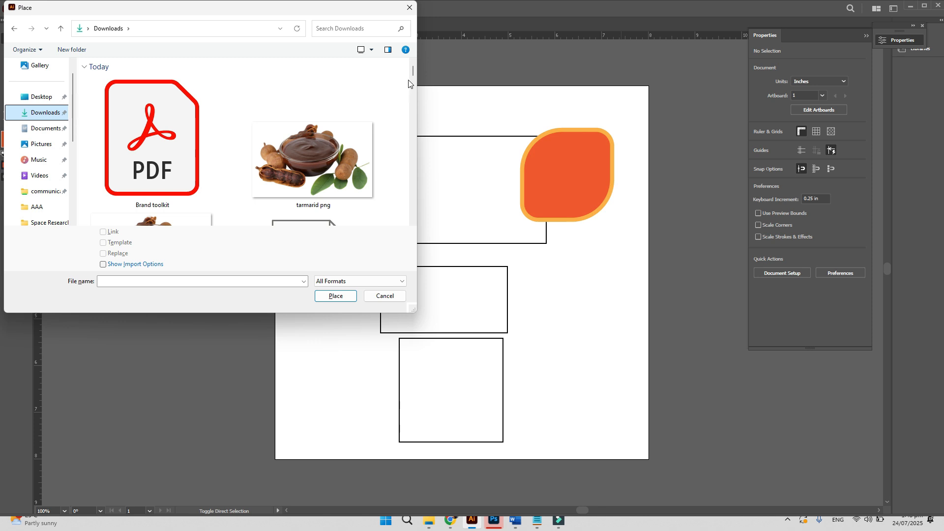
drag(414, 310, 487, 407)
scroll(283, 280, down, 8)
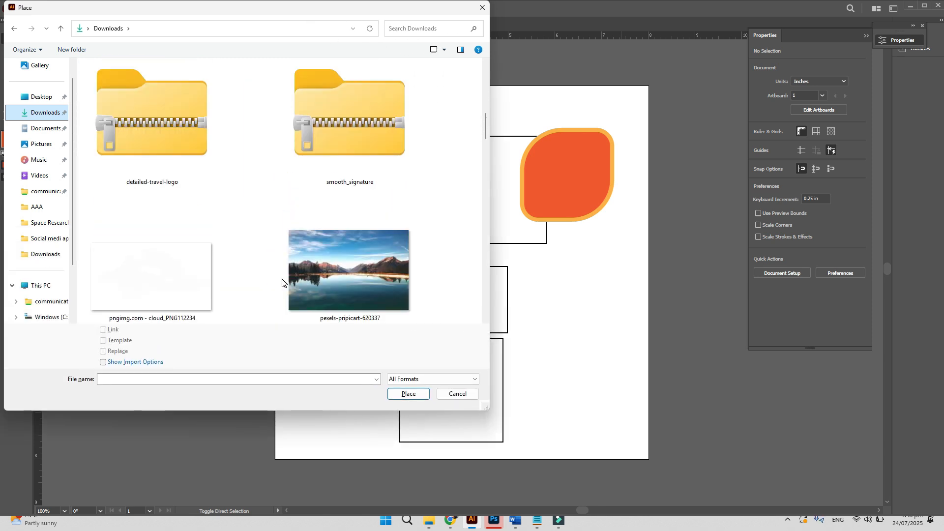
double_click(316, 277)
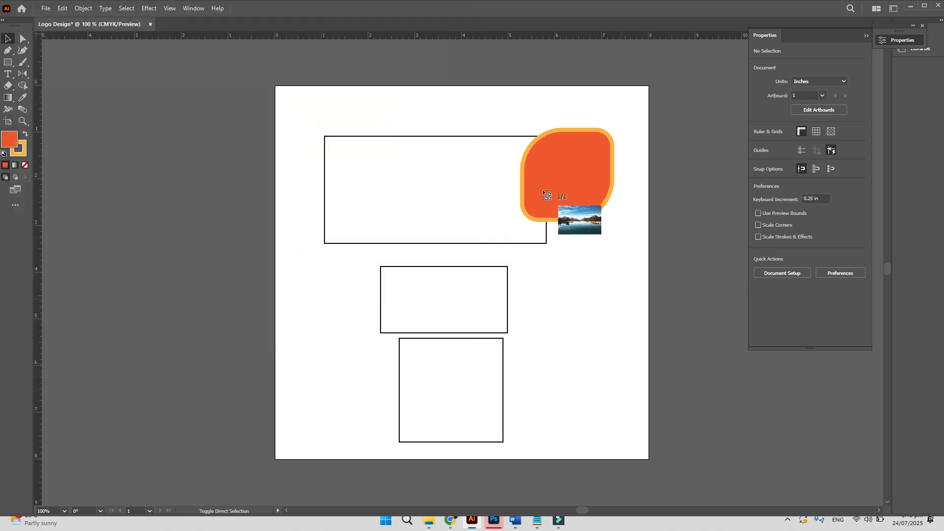
click(399, 171)
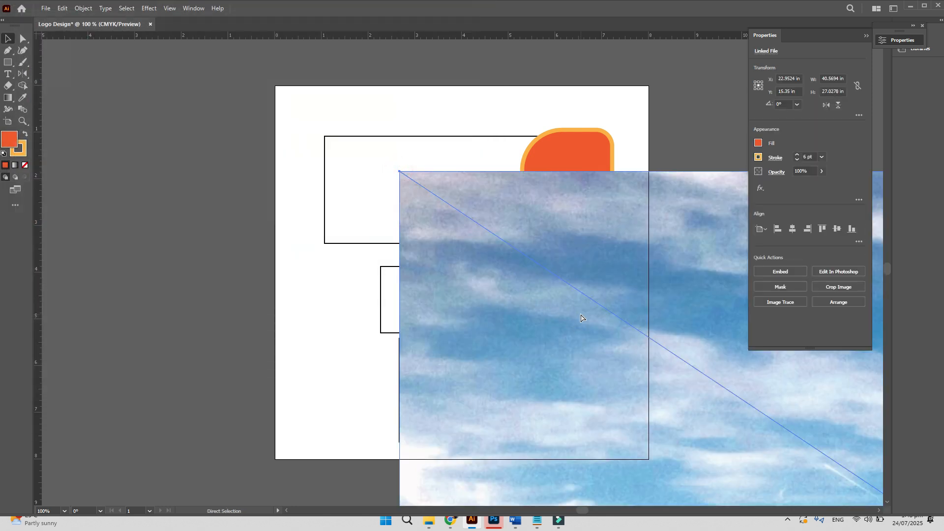
key(ctrl+minus)
key(ctrl+minus)
key(ctrl+minus)
key(ctrl+minus)
key(ctrl+minus)
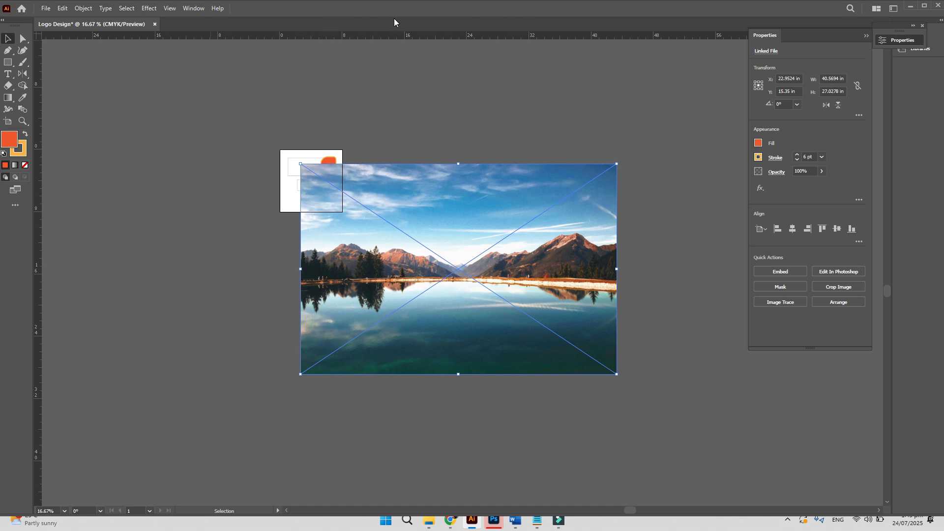
- Embed the photo, scale it to about 6.56 x 4.37 in, and move it over the artboard's upper right
click(781, 271)
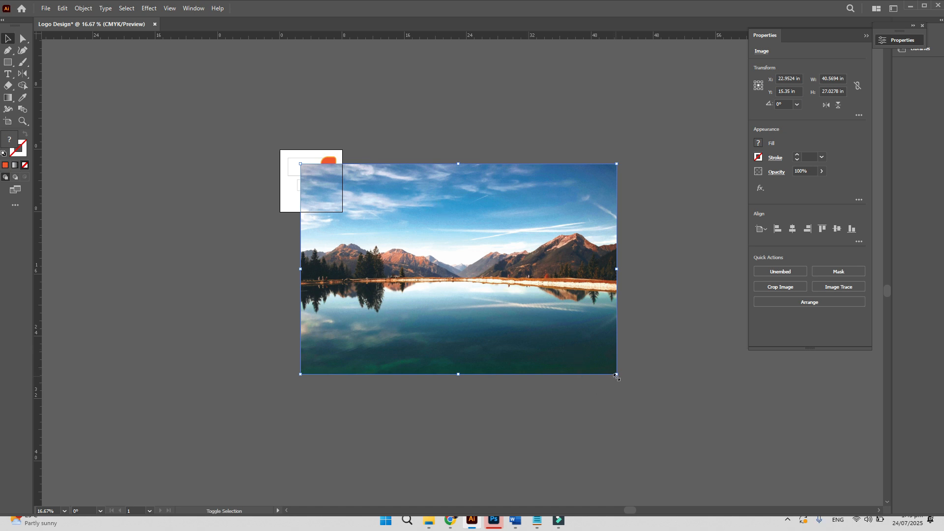
drag(616, 376, 351, 235)
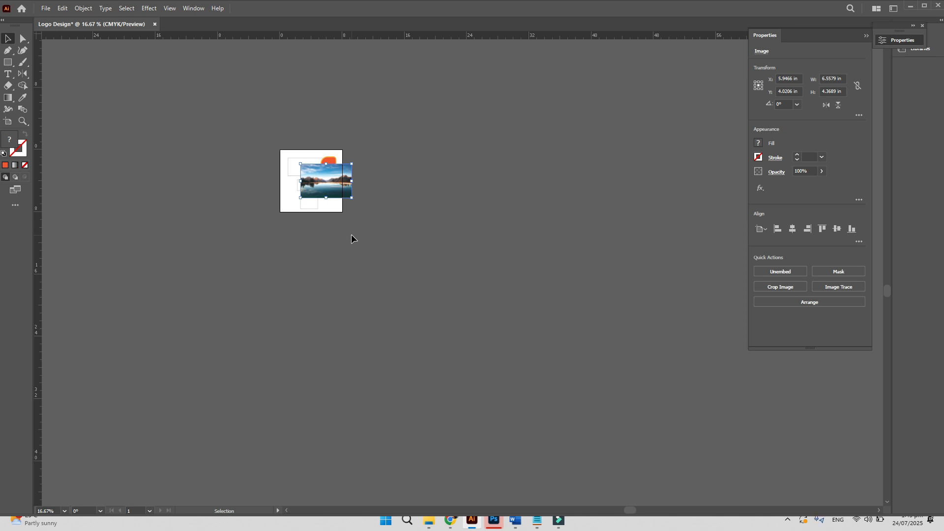
key(z)
click(301, 132)
key(v)
drag(420, 341, 421, 302)
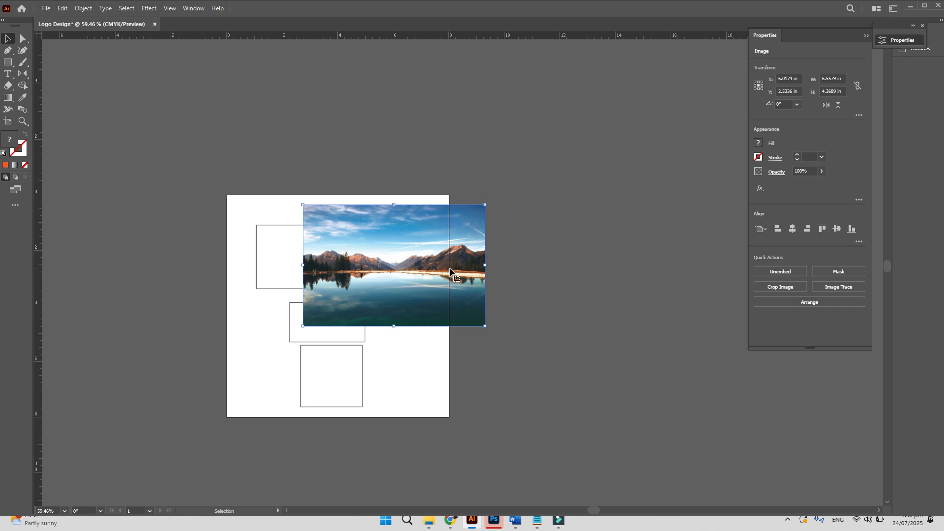
- Select the photo on its own and bring up the Object menu
drag(390, 162, 439, 284)
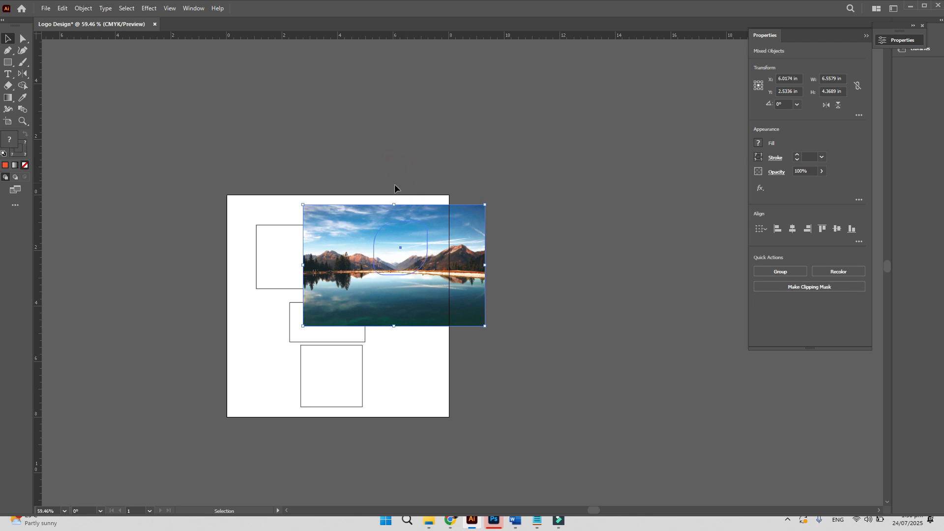
drag(386, 156, 446, 291)
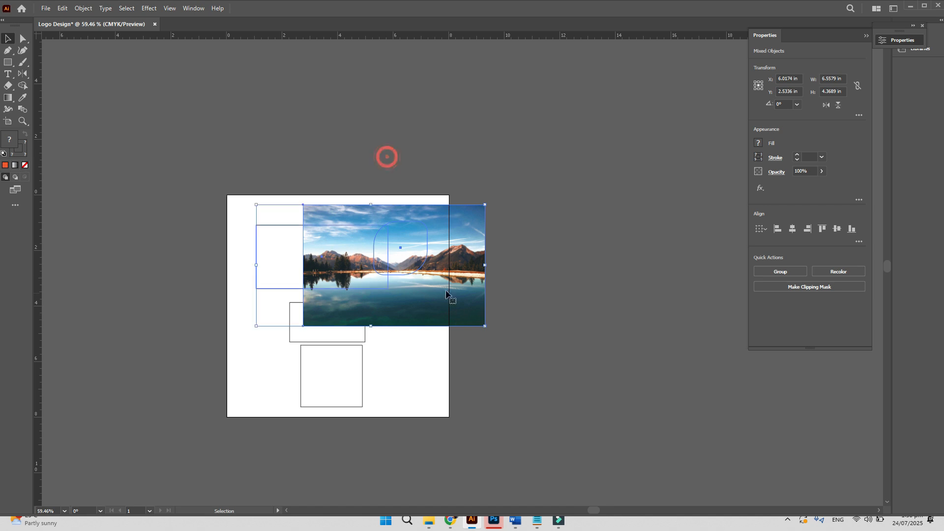
click(424, 172)
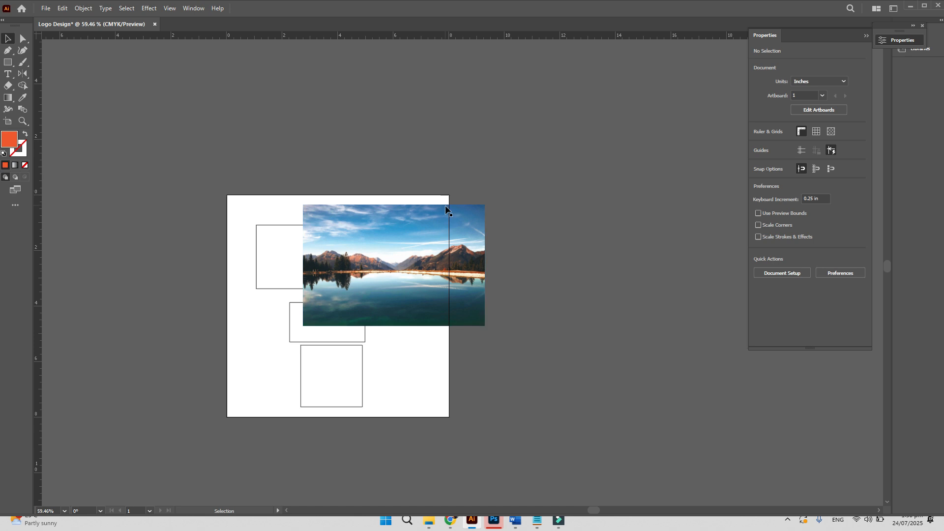
click(454, 249)
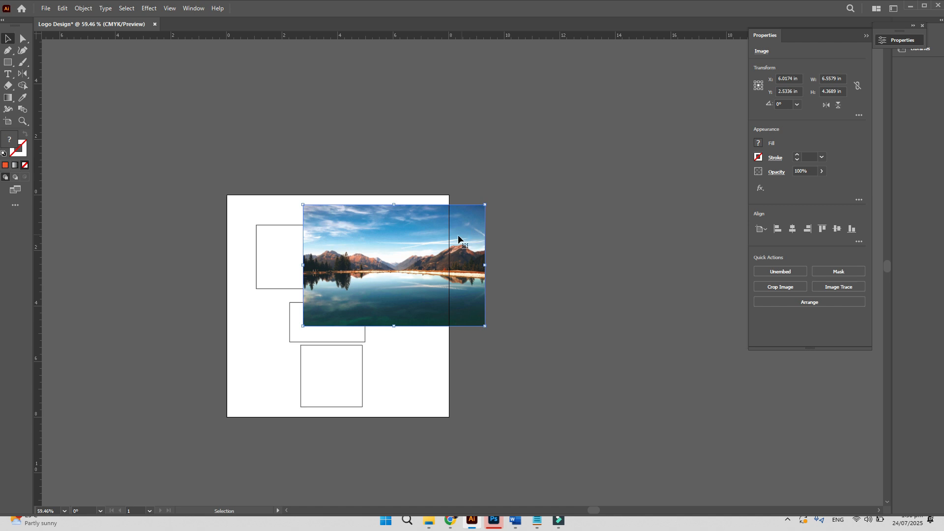
click(83, 9)
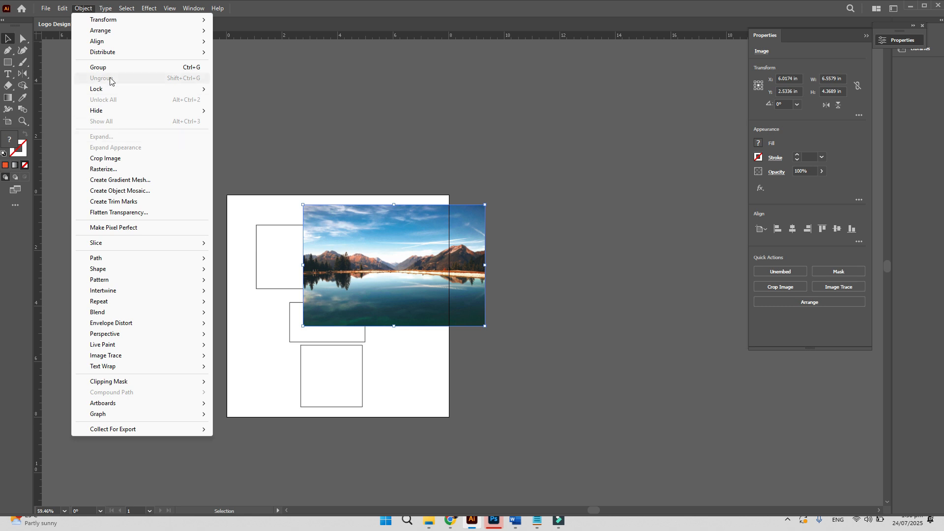
- Send the photo to the back and move the three white rectangles left off the artboard
mouse_move(123, 33)
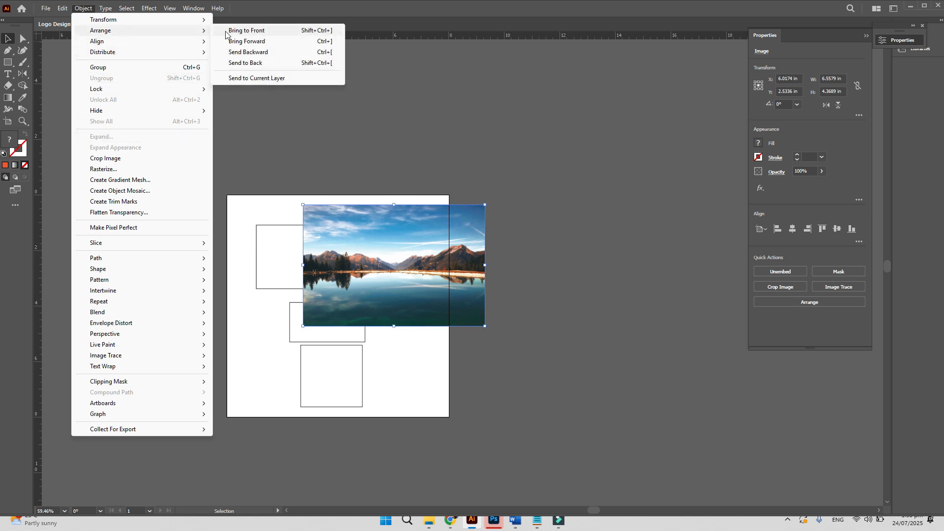
click(248, 63)
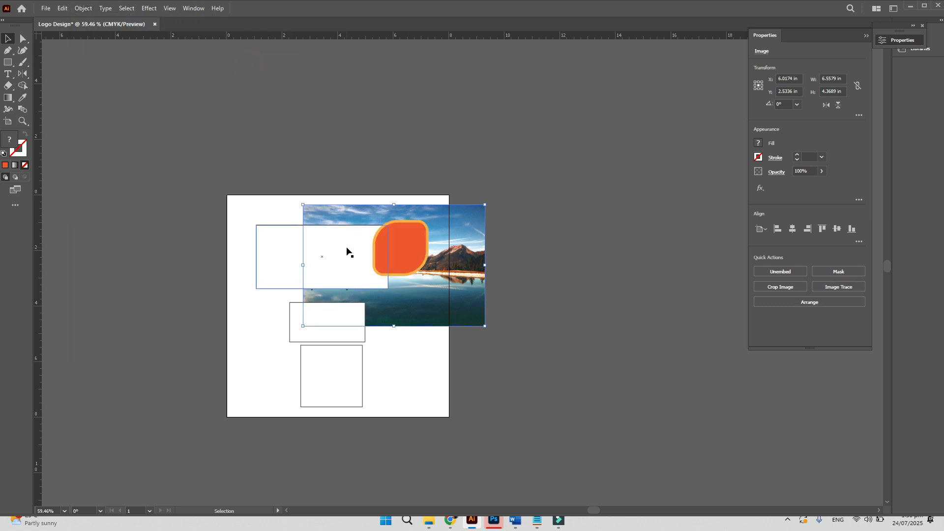
click(347, 252)
drag(319, 273, 157, 285)
drag(339, 333, 173, 333)
drag(327, 379, 156, 361)
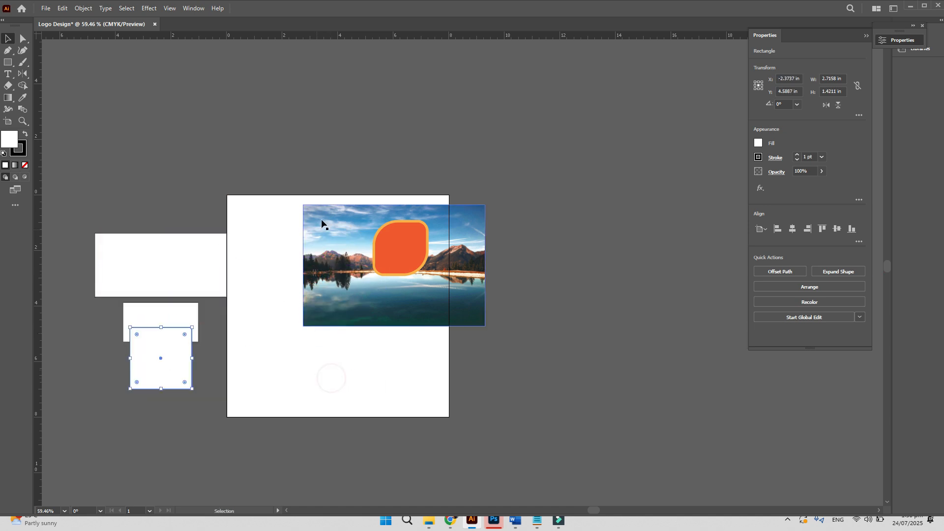
- Make a clipping mask of the photo inside the orange leaf shape
drag(360, 164, 417, 264)
right_click(400, 243)
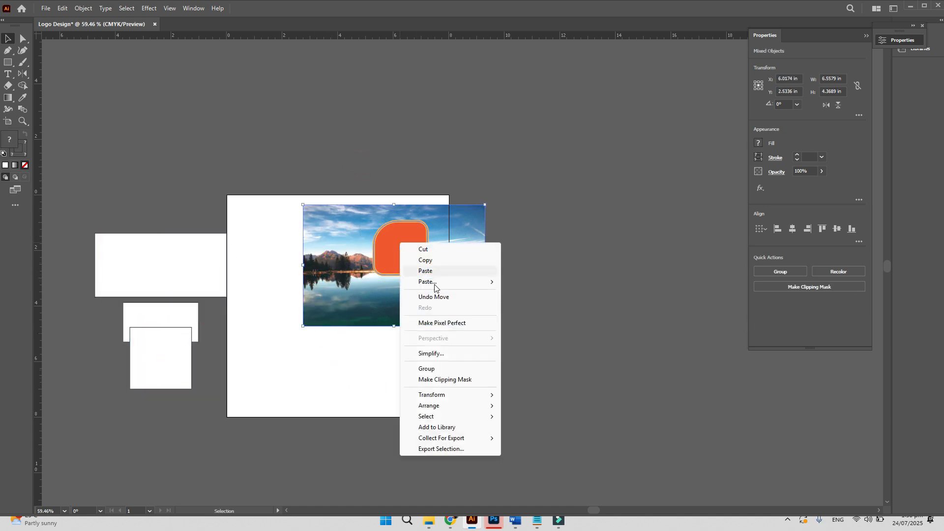
click(441, 380)
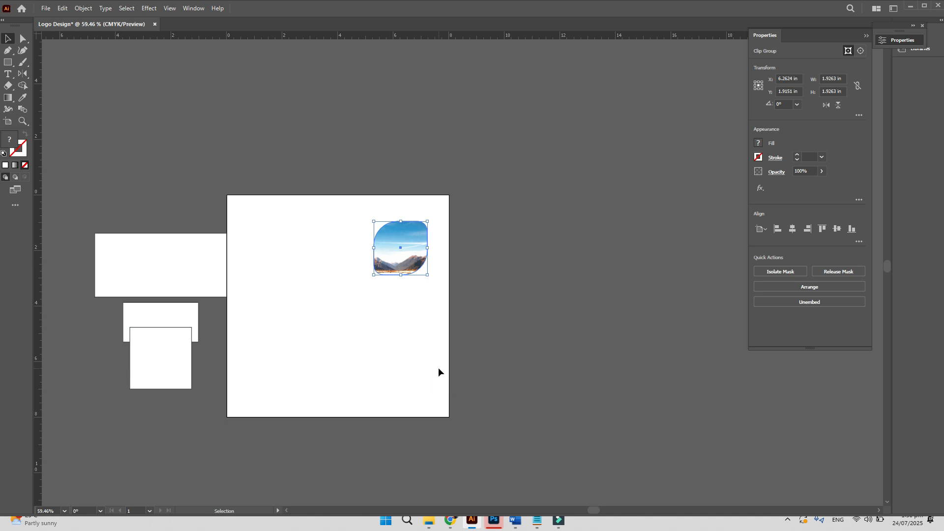
click(421, 315)
click(406, 247)
- Inside the clip group, shrink and raise the photo, then enlarge it to 8.35 in wide
double_click(410, 250)
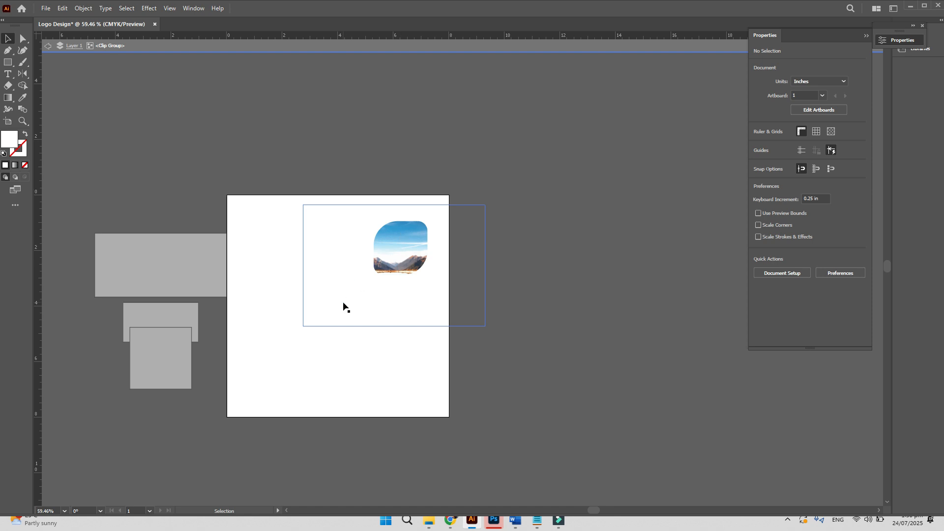
click(407, 243)
drag(303, 326, 348, 295)
drag(384, 254, 529, 415)
key(z)
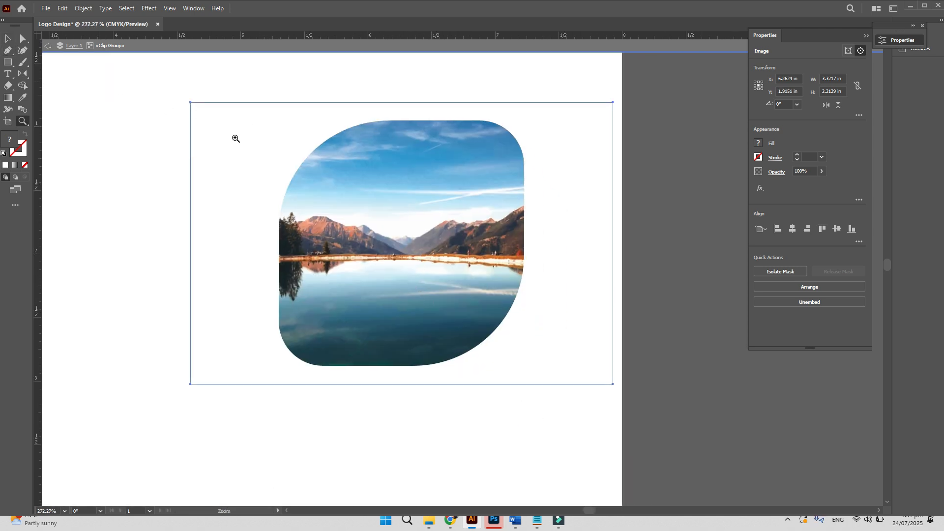
click(382, 241)
drag(485, 278, 366, 239)
key(v)
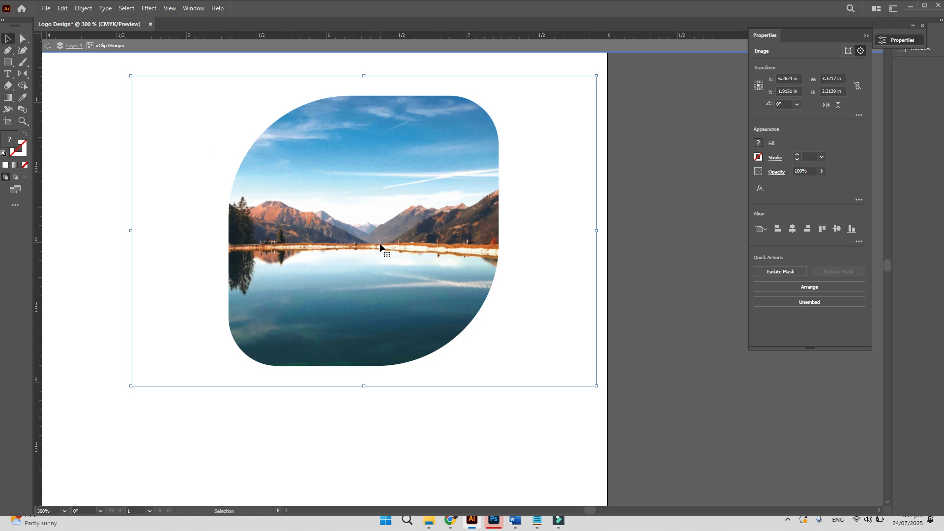
drag(132, 76, 246, 226)
drag(486, 437, 198, 71)
- Slide the photo left within the mask, shrink it to about 3 in wide, and exit isolation
drag(468, 310, 421, 270)
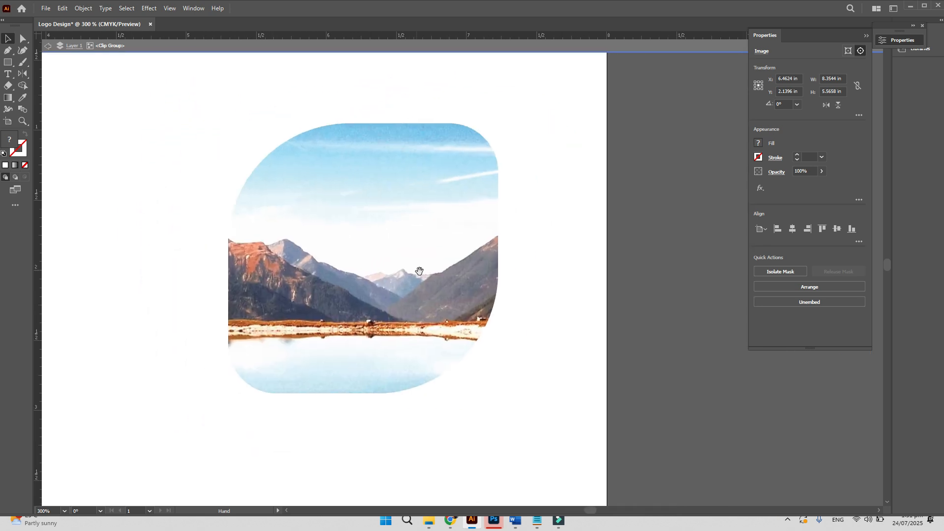
click(341, 231)
scroll(344, 241, down, 5)
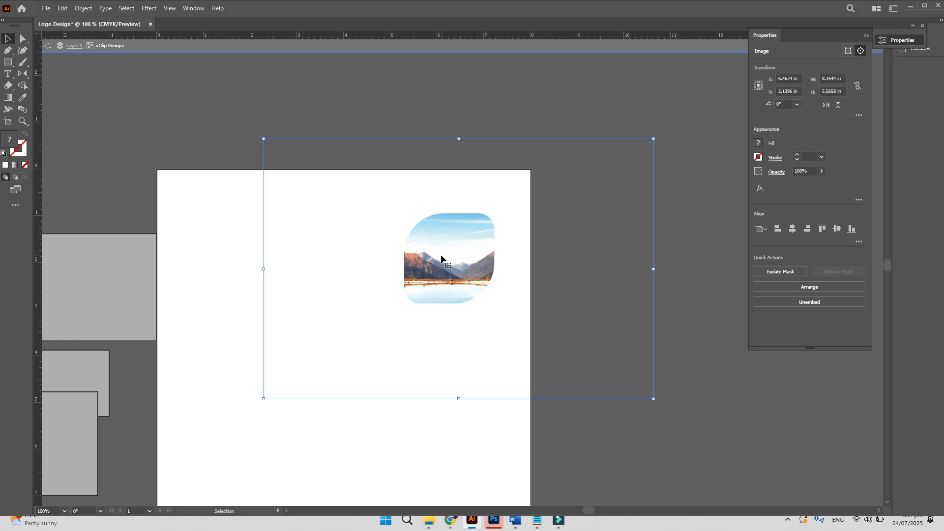
drag(489, 263, 384, 265)
drag(650, 141, 559, 211)
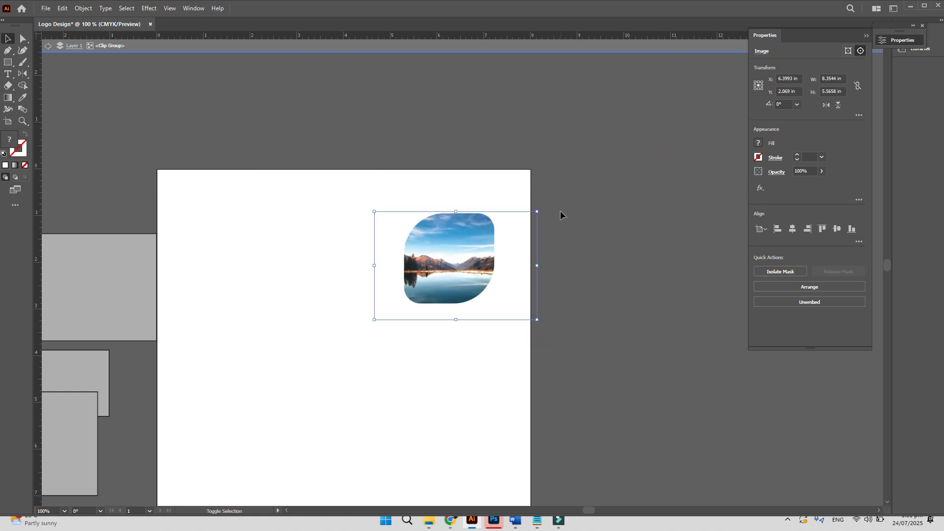
click(458, 319)
click(452, 319)
drag(455, 319, 458, 308)
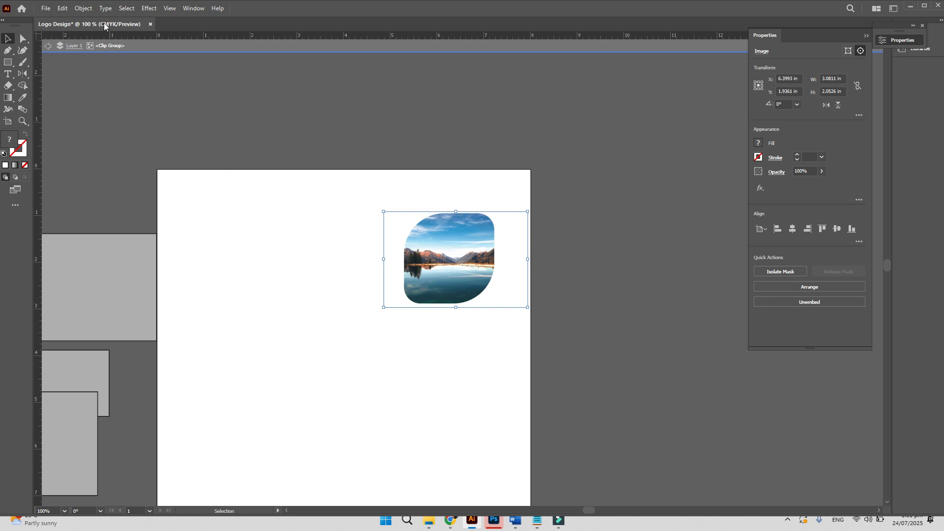
click(47, 48)
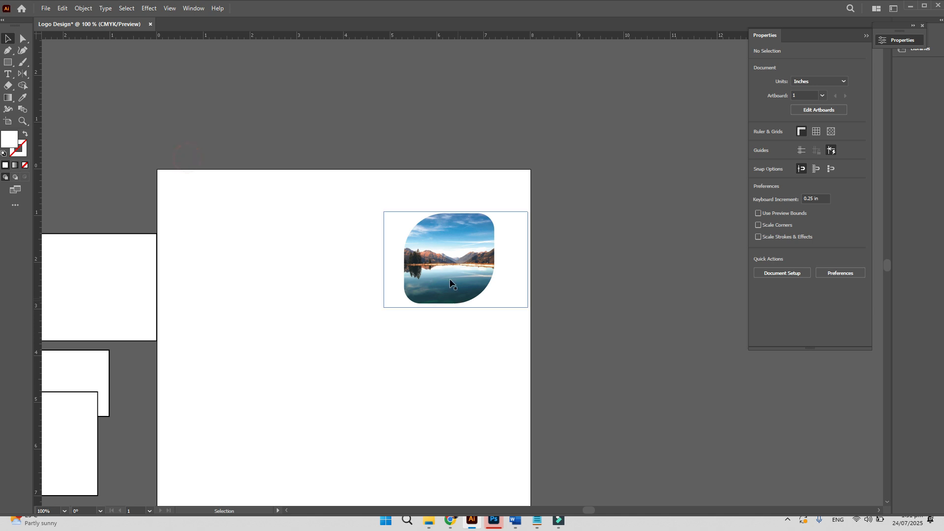
- Draw a rectangle covering the whole photo and send it to the back
key(z)
drag(415, 212, 414, 256)
key(m)
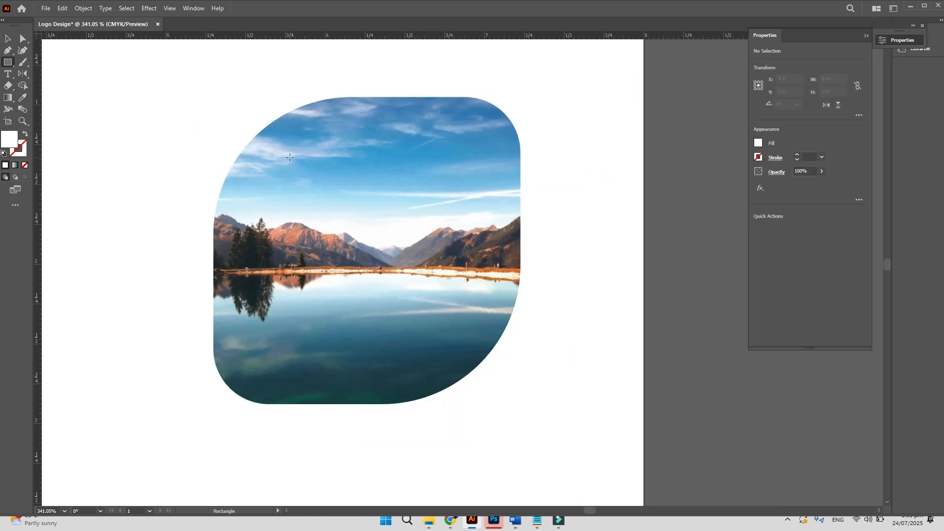
mouse_move(161, 66)
mouse_down()
mouse_move(463, 318)
mouse_move(580, 433)
mouse_up()
key(v)
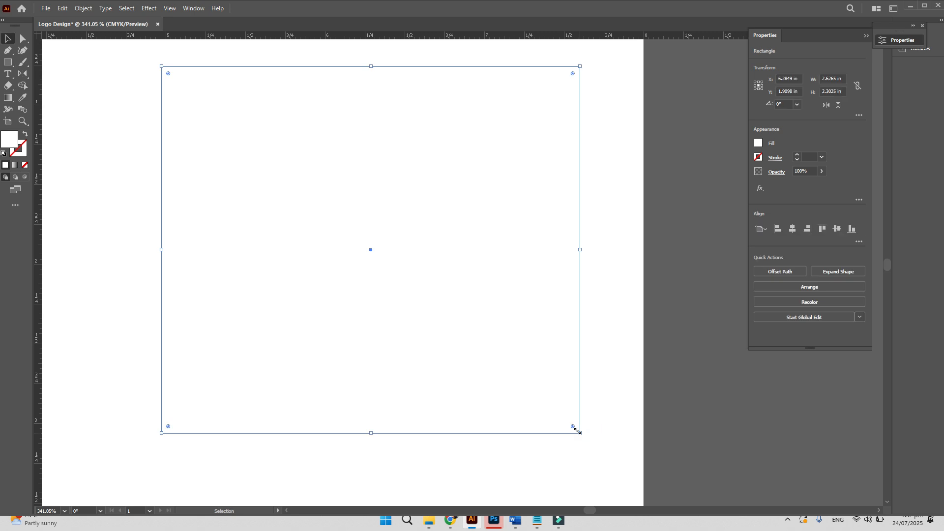
key(ctrl+shift+bracketleft)
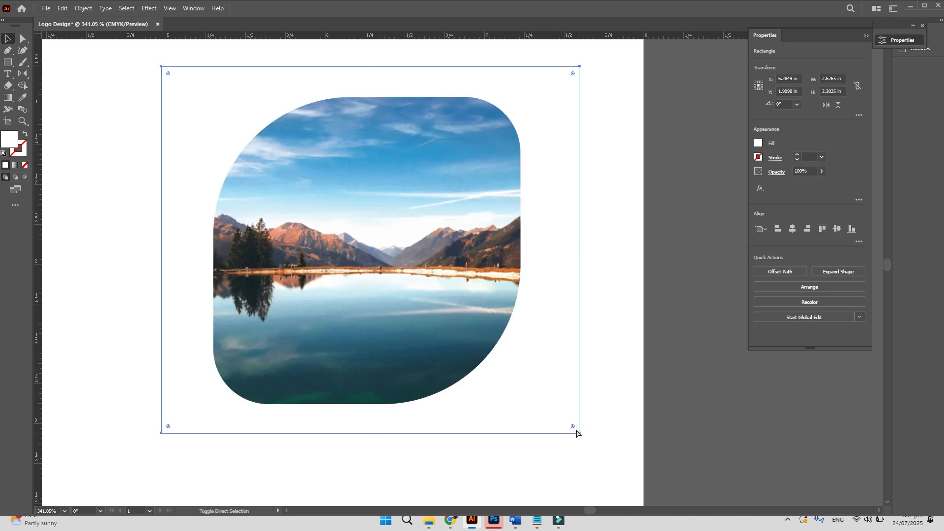
- Set the rectangle's fill colour to black, 000000
click(11, 143)
double_click(10, 142)
drag(721, 271, 750, 285)
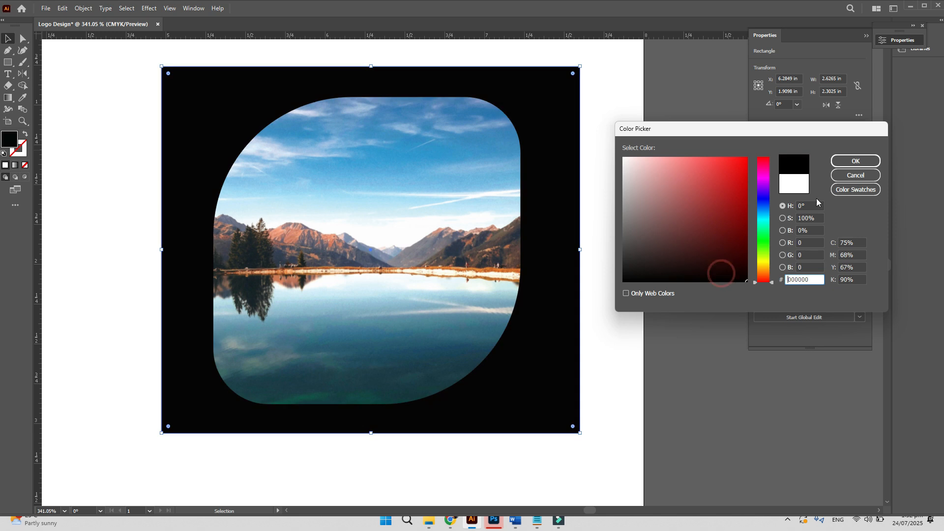
click(855, 162)
click(630, 235)
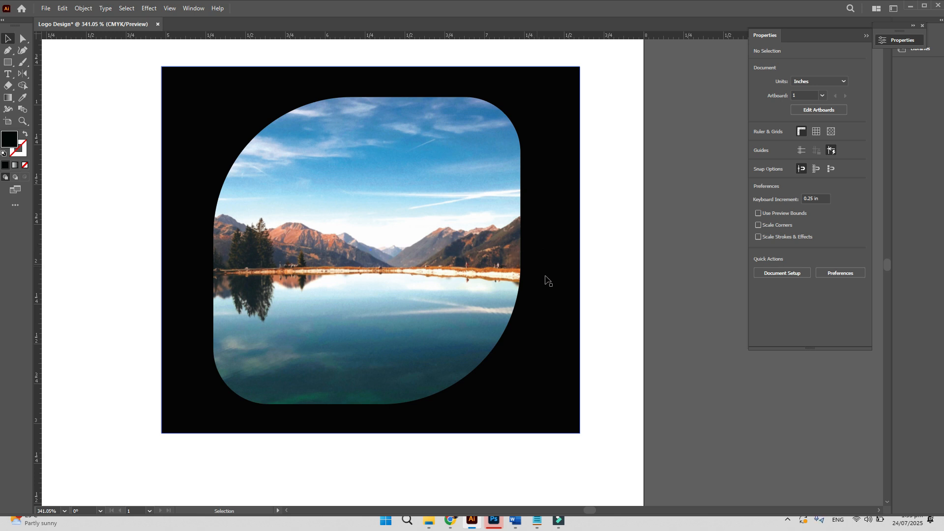
- Delete the black backdrop rectangle and the clipped photo shape
click(548, 274)
key(Delete)
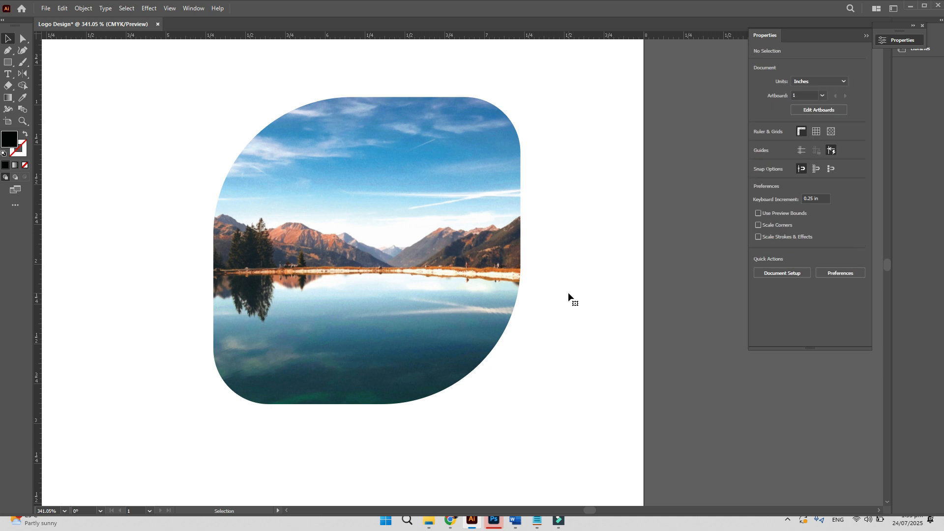
key(ctrl+minus)
key(ctrl+minus)
key(ctrl+minus)
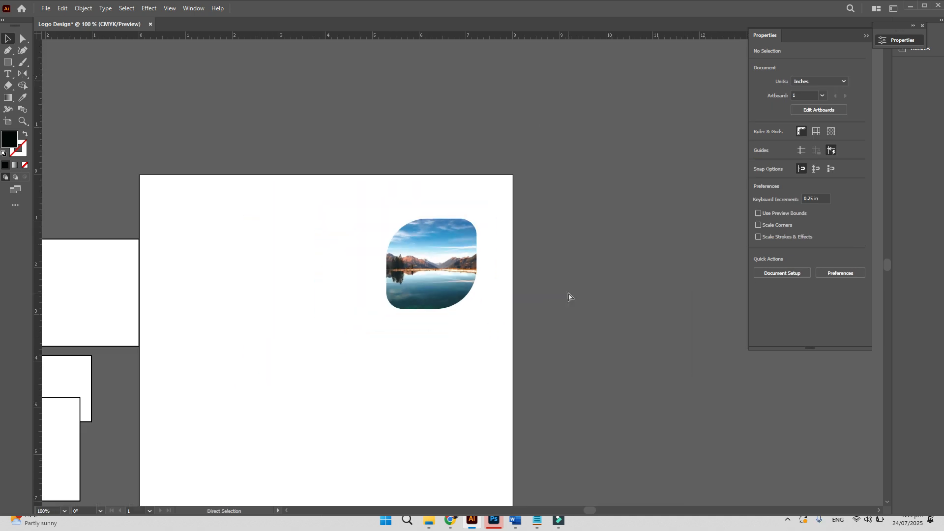
drag(499, 342, 420, 269)
key(Delete)
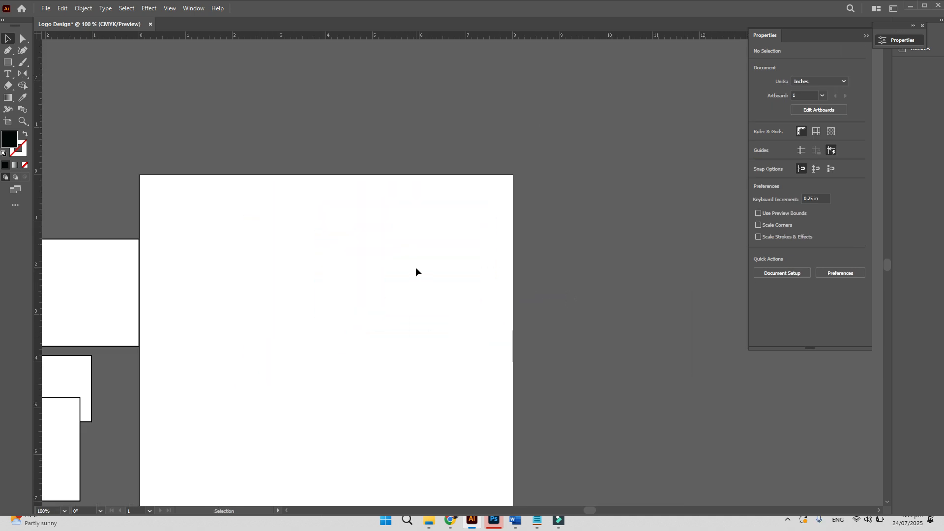
- Draw a wide black ellipse near the top and a 2.0316 in black circle below it
click(8, 63)
click(7, 63)
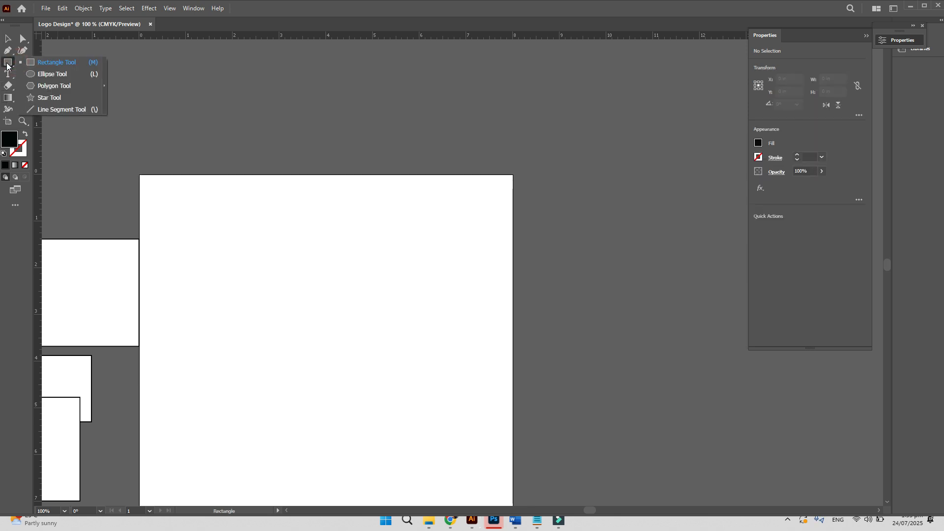
click(12, 65)
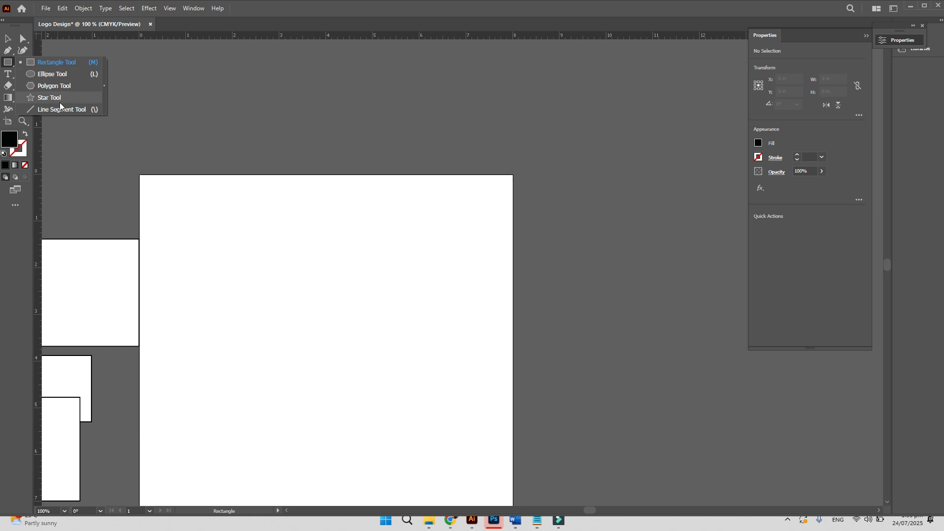
click(59, 75)
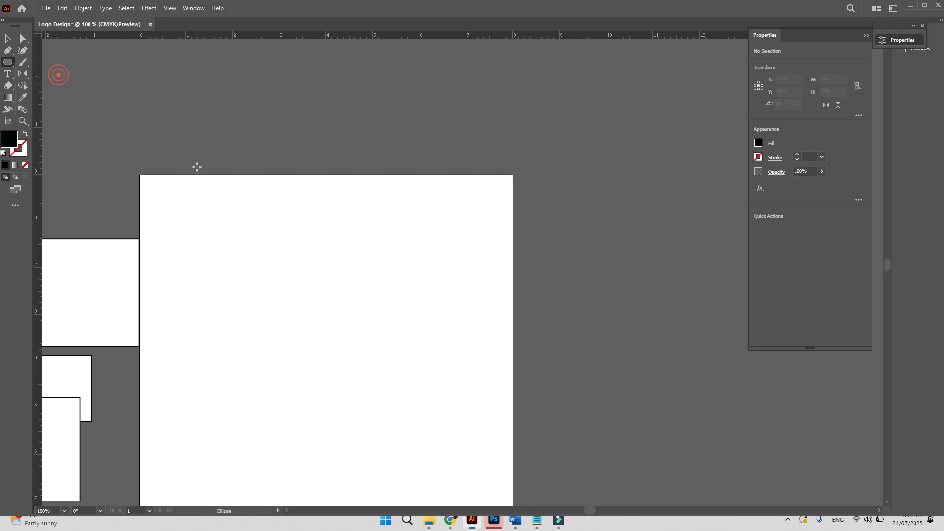
drag(240, 223, 470, 361)
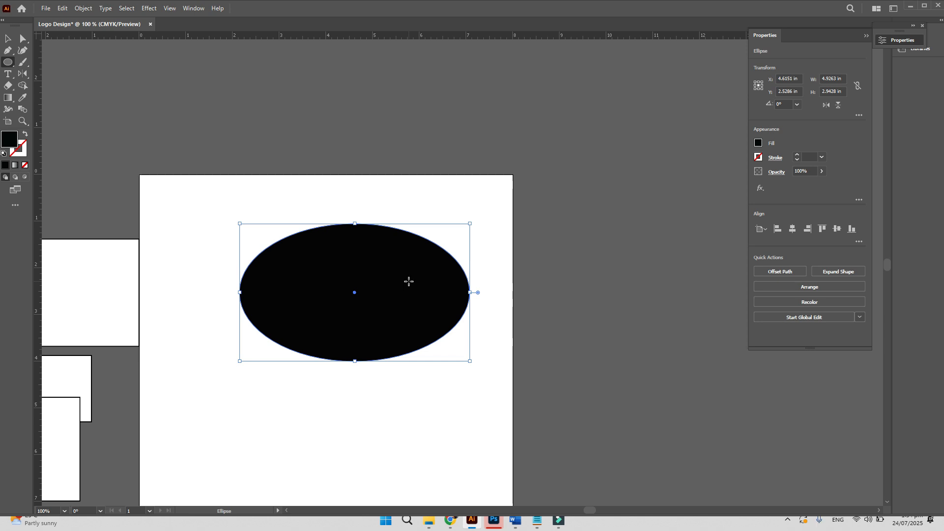
click(7, 39)
drag(314, 379, 291, 270)
click(8, 61)
drag(251, 315, 346, 397)
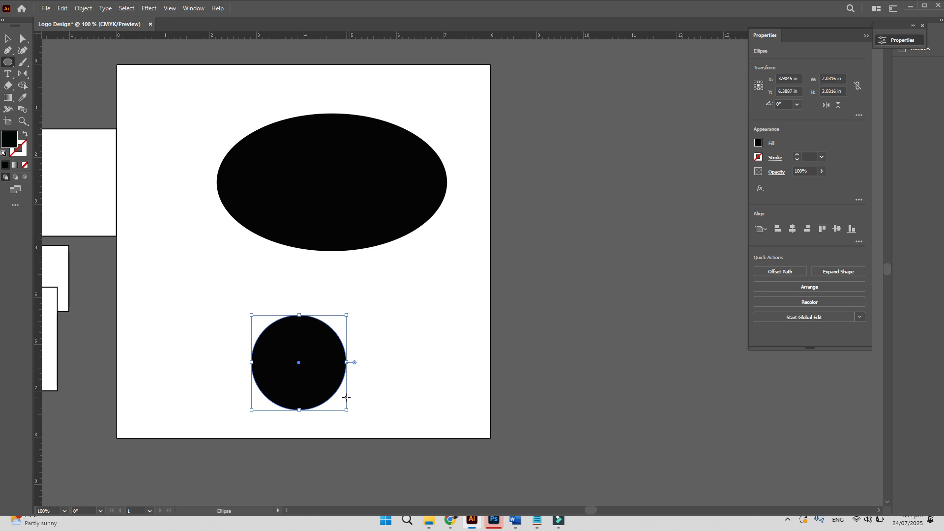
- Select the large ellipse on the artboard
click(9, 38)
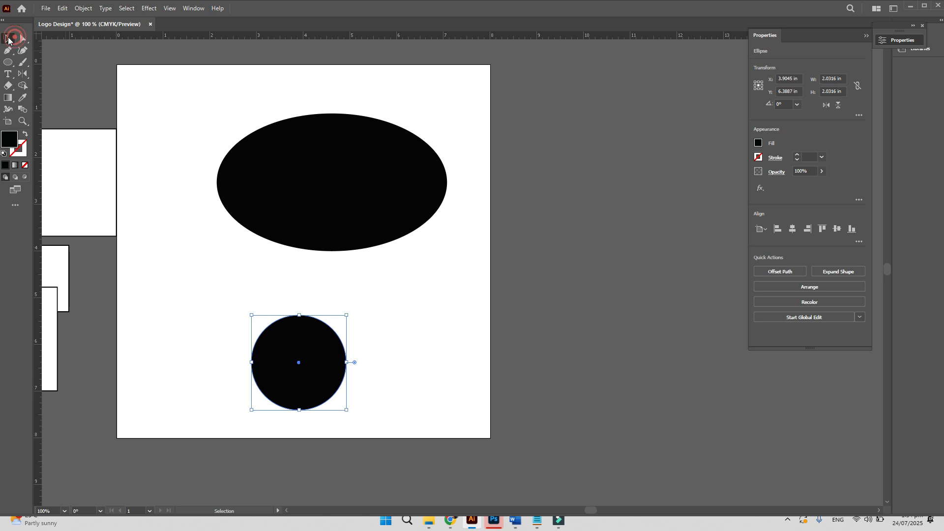
drag(294, 92, 346, 138)
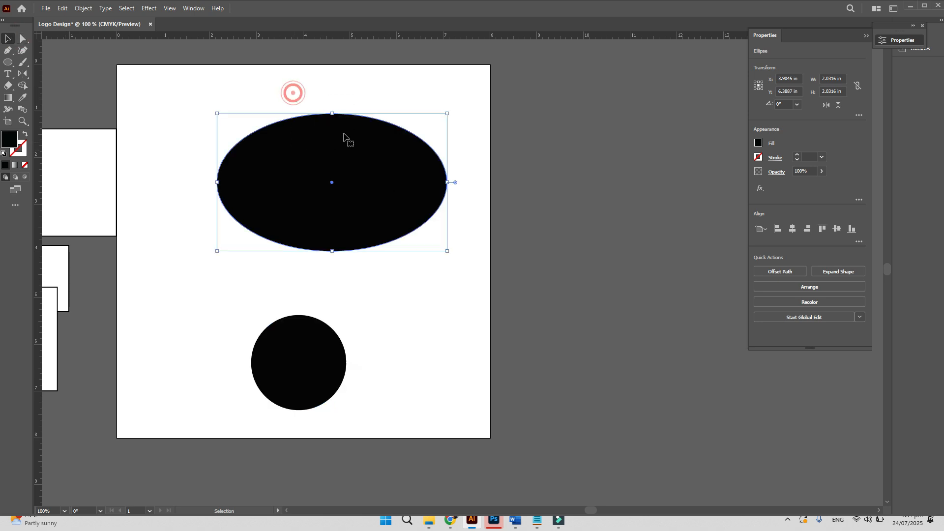
click(263, 96)
drag(219, 97, 305, 167)
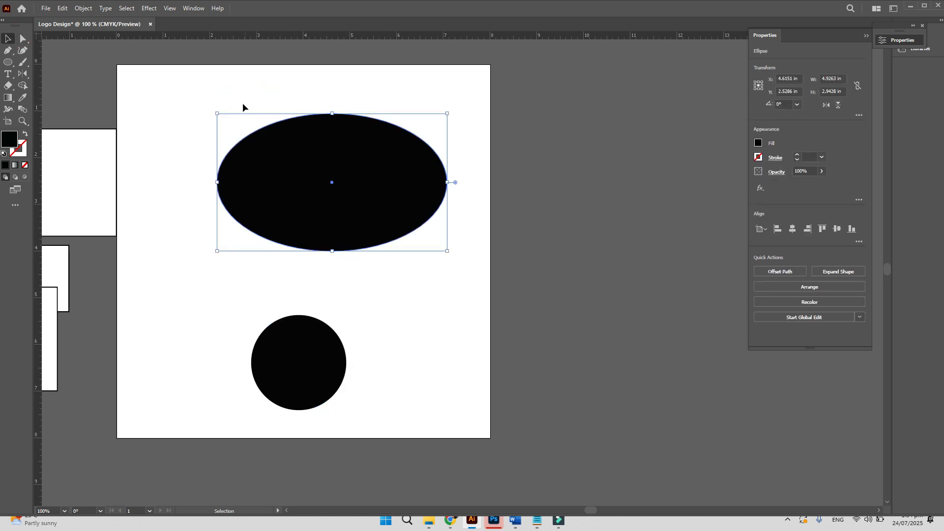
drag(179, 88, 387, 183)
drag(186, 100, 273, 177)
drag(182, 104, 269, 172)
- Give the ellipse a brown fill after trying red, navy and orange swatches
click(758, 143)
click(727, 178)
click(713, 191)
click(727, 184)
click(740, 178)
click(712, 191)
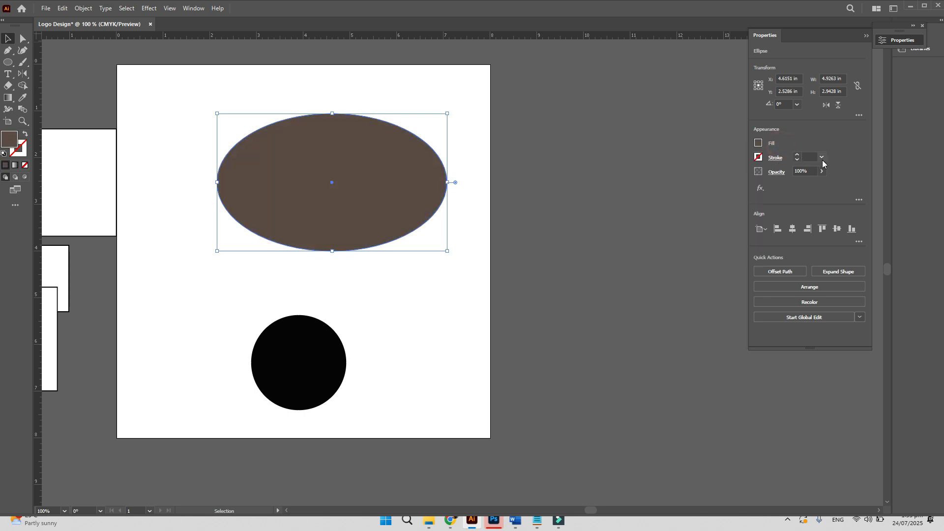
- Give the ellipse a 7 pt orange outline, with the outline colour active
click(822, 157)
click(849, 263)
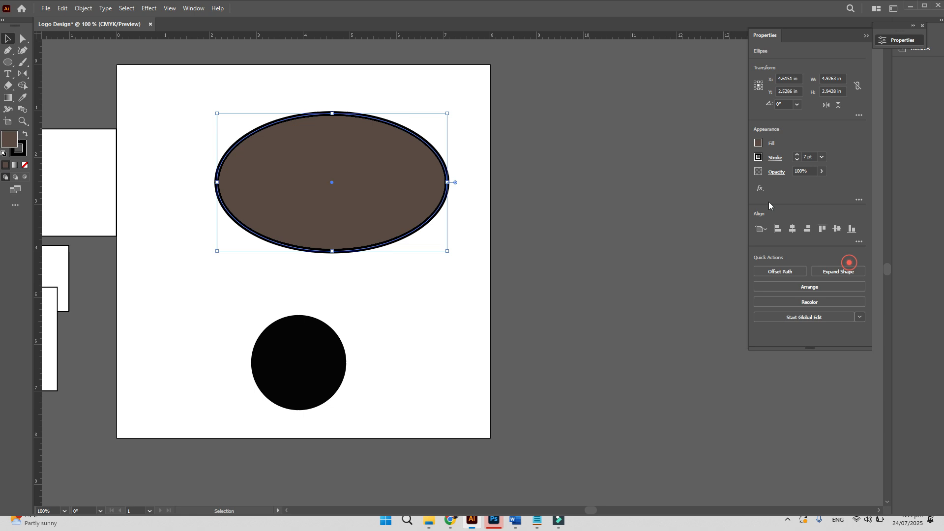
click(758, 157)
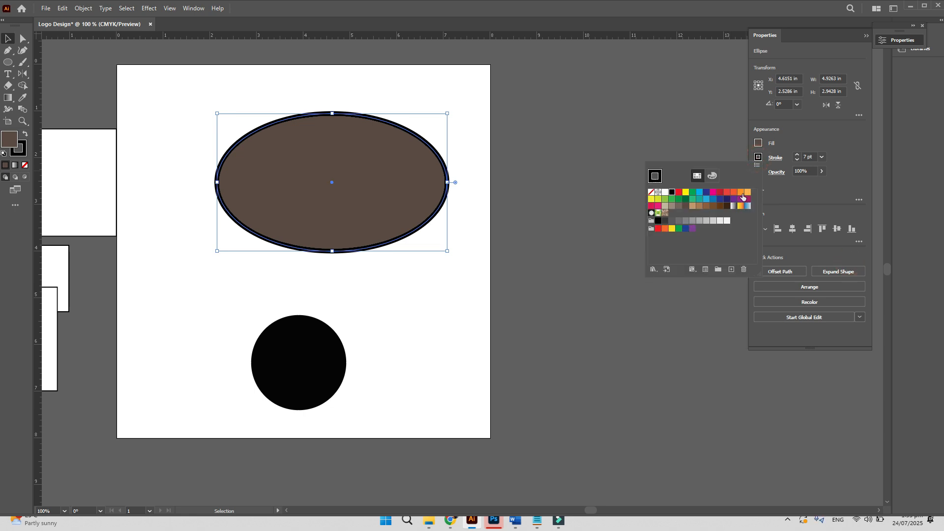
click(740, 193)
click(816, 130)
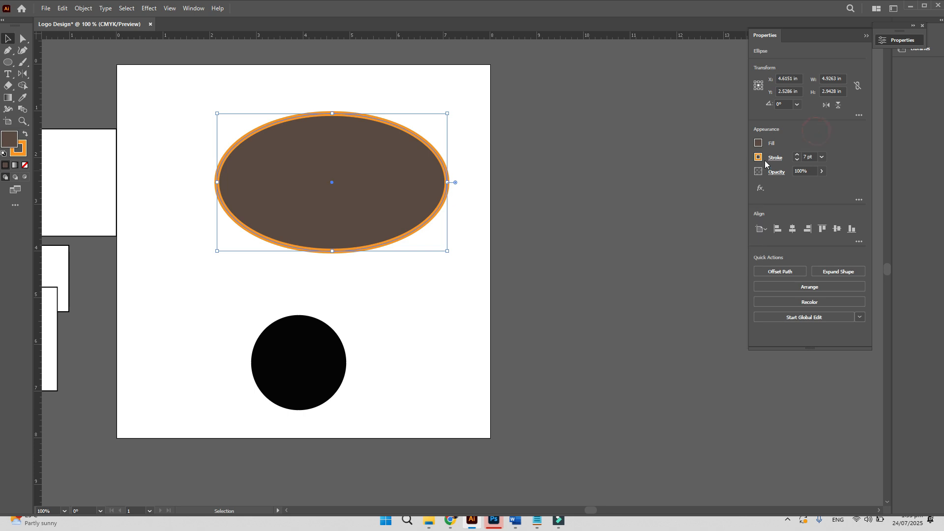
click(758, 157)
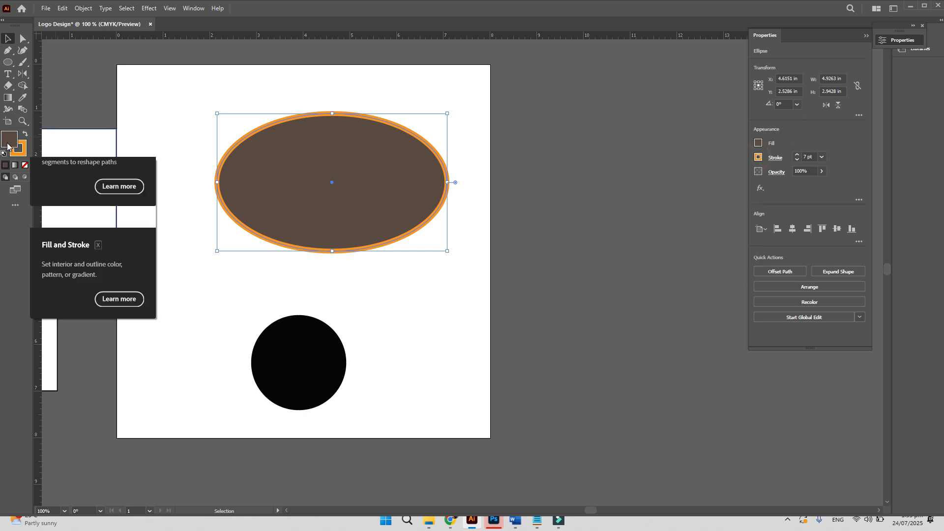
key(x)
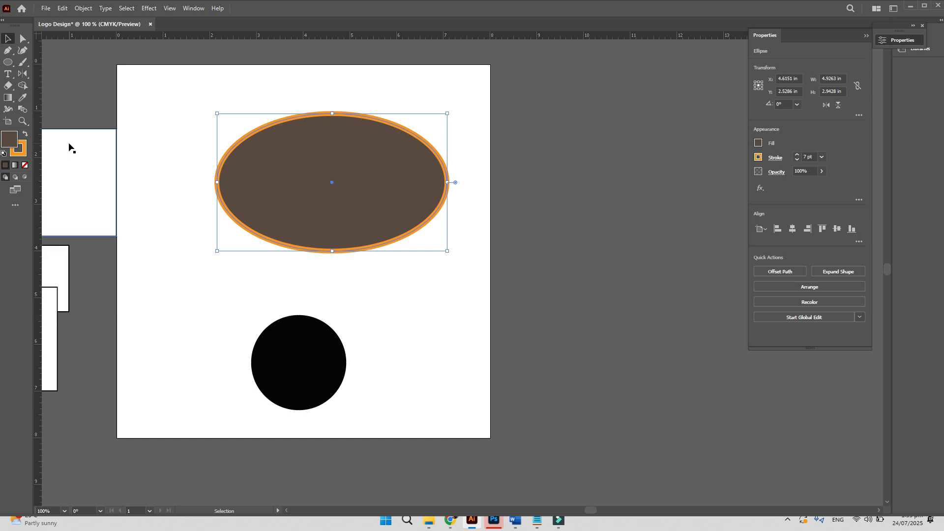
key(x)
key(x)
key(x)
key(x)
key(x)
key(x)
key(x)
key(x)
key(x)
click(22, 151)
- Change the ellipse's outline to a web-safe yellow in the Color Picker
double_click(17, 149)
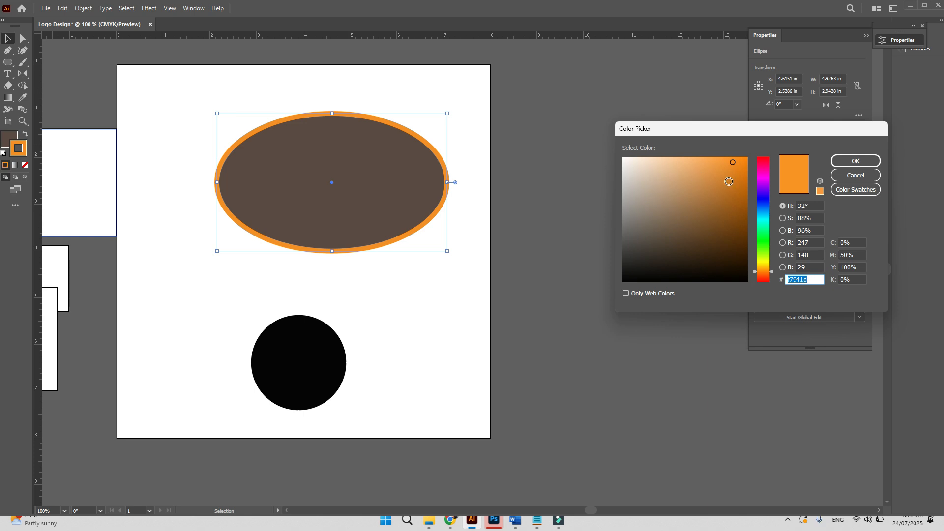
click(627, 294)
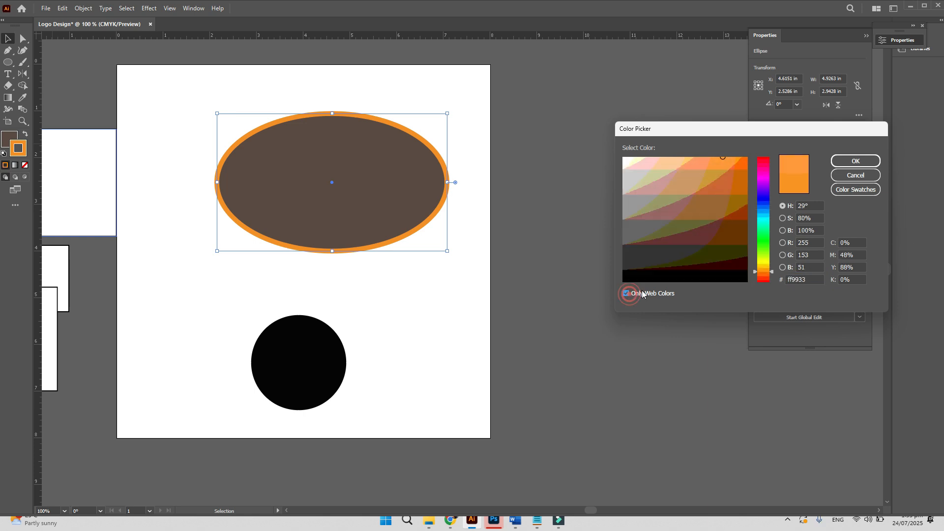
mouse_move(772, 271)
mouse_down()
mouse_move(763, 171)
mouse_move(761, 226)
mouse_move(763, 185)
mouse_up()
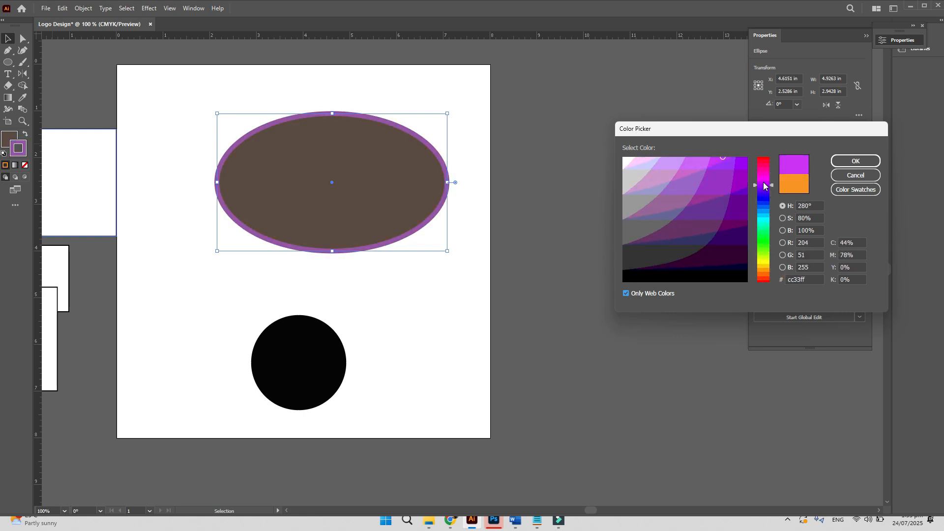
click(767, 227)
click(763, 217)
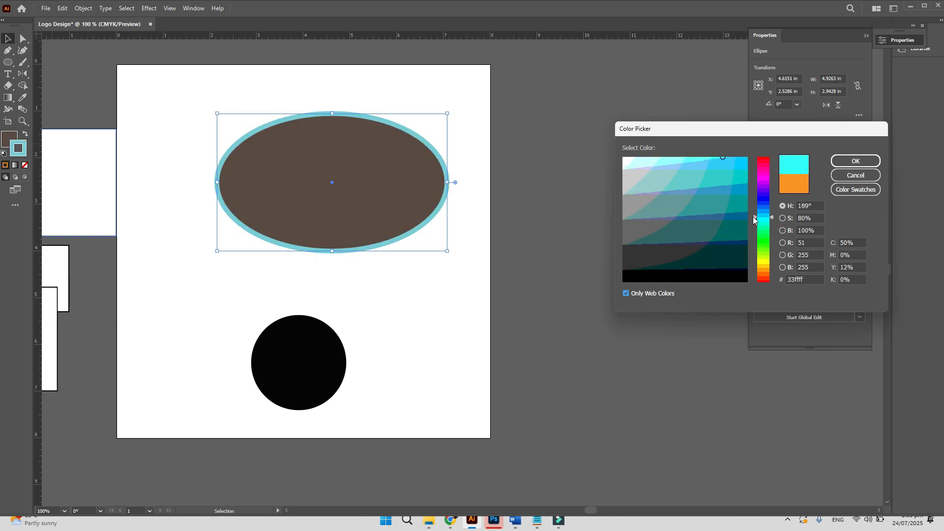
click(762, 270)
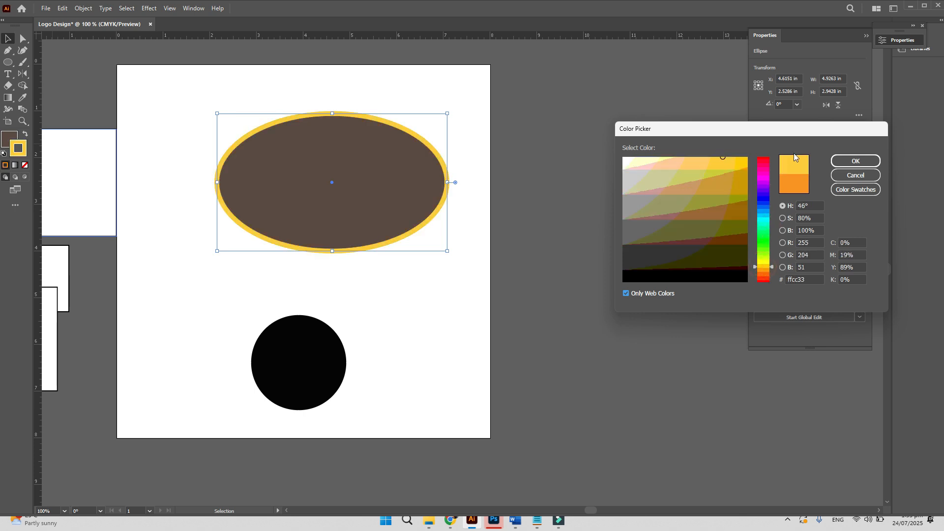
click(857, 161)
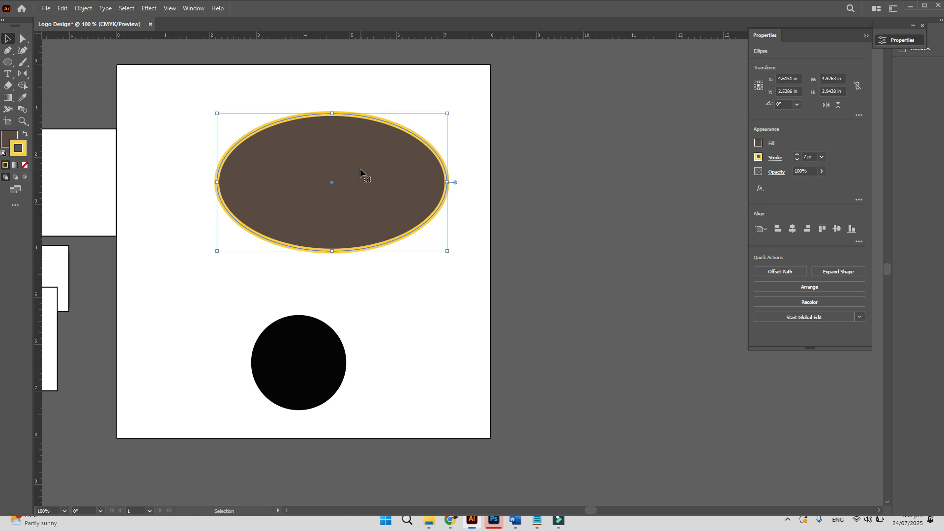
click(8, 142)
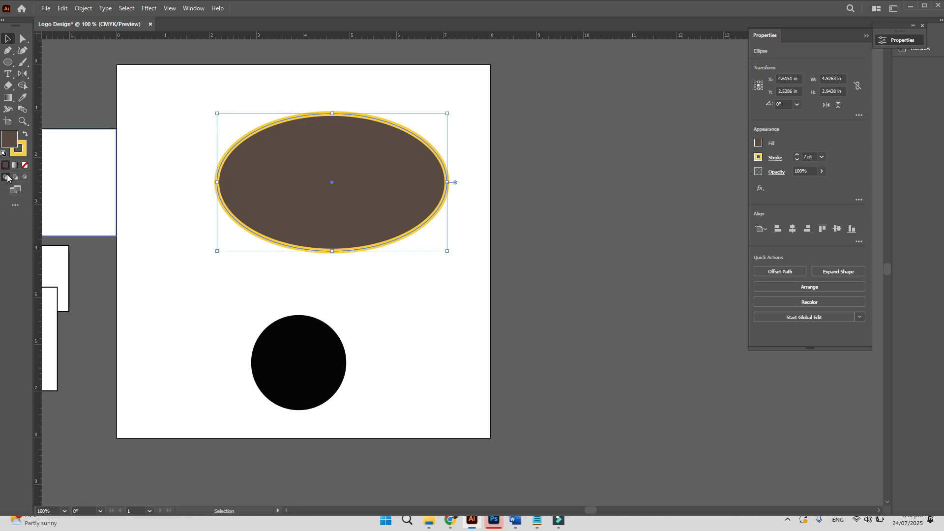
- Recolour the ellipse fill to cyan (00cccc) in the Color Picker
double_click(10, 139)
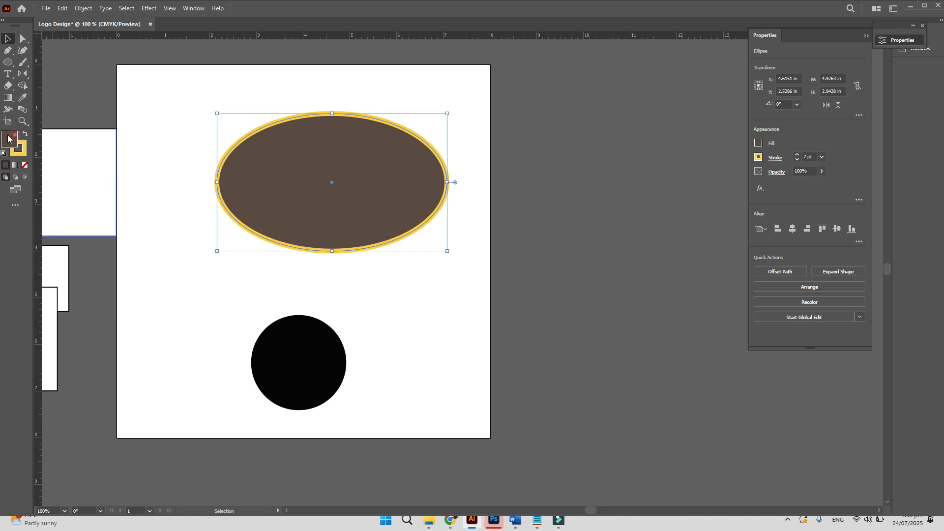
click(738, 187)
click(763, 220)
click(842, 165)
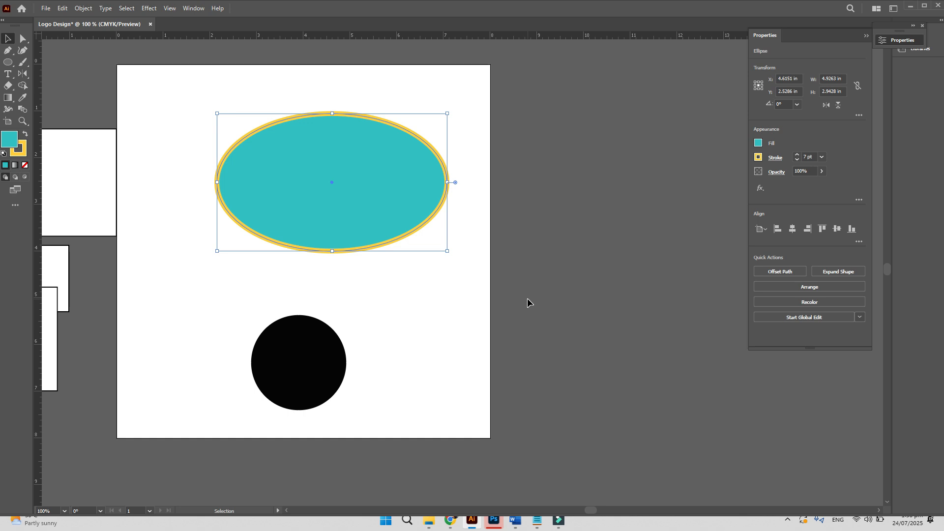
- Delete the teal ellipse and the black circle
click(191, 119)
click(273, 159)
key(Delete)
click(303, 360)
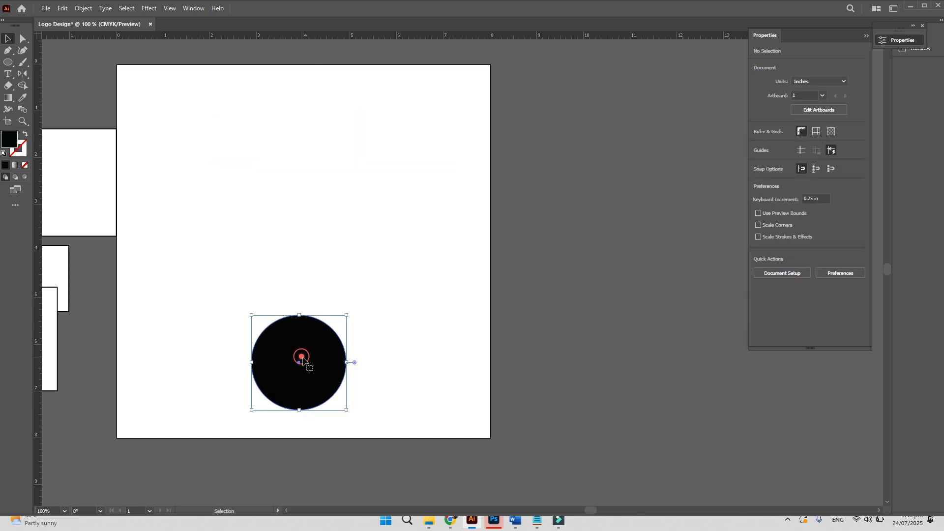
key(Delete)
- Draw a large black hexagon near the top of the artboard, then select it
drag(8, 61, 36, 88)
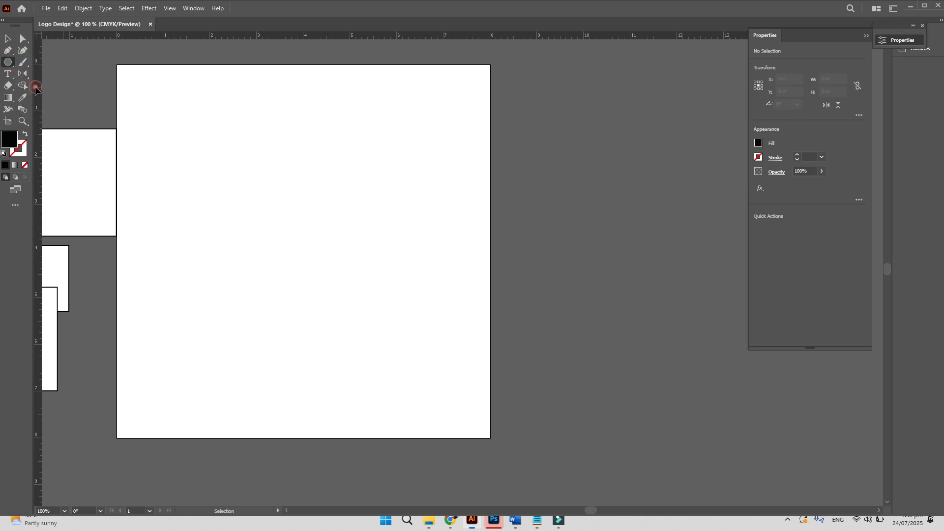
mouse_move(279, 141)
mouse_down()
mouse_move(379, 196)
mouse_move(362, 181)
mouse_up()
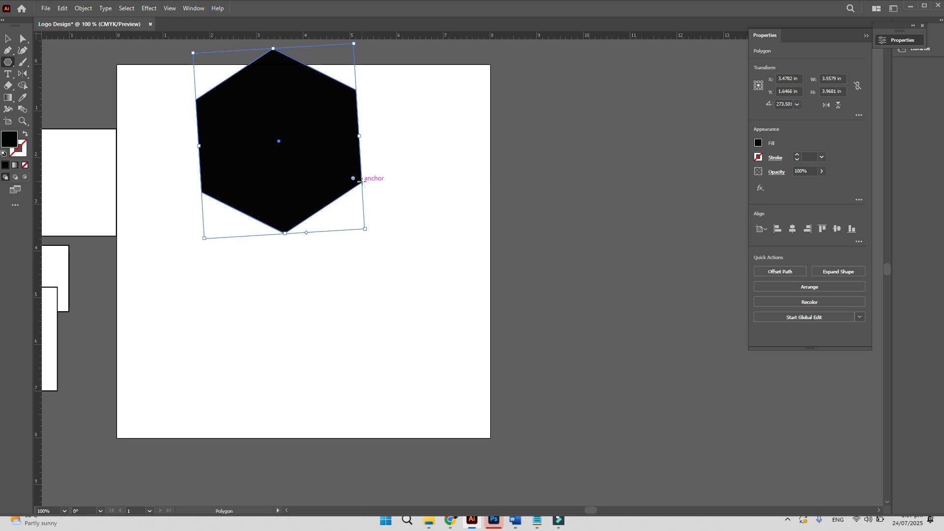
mouse_move(494, 520)
click(8, 39)
click(336, 297)
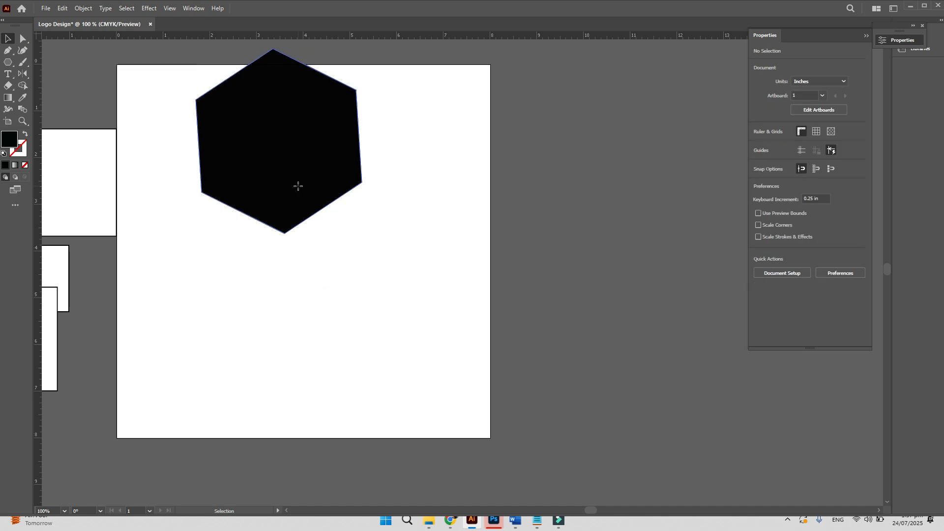
drag(297, 186, 314, 249)
- Delete the hexagon and draw a smaller nine-sided black polygon near the top centre
key(Delete)
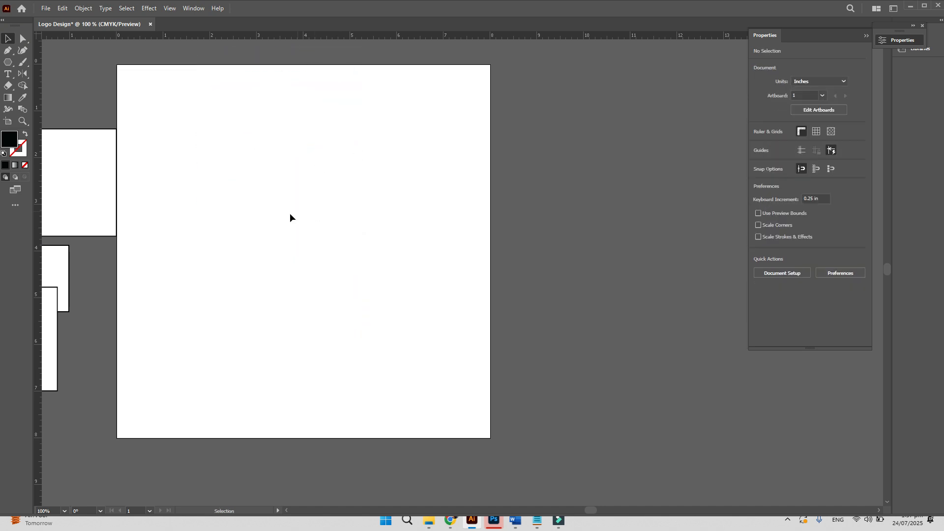
click(8, 62)
mouse_move(306, 158)
mouse_down()
mouse_move(304, 241)
mouse_move(320, 170)
mouse_move(330, 176)
mouse_up()
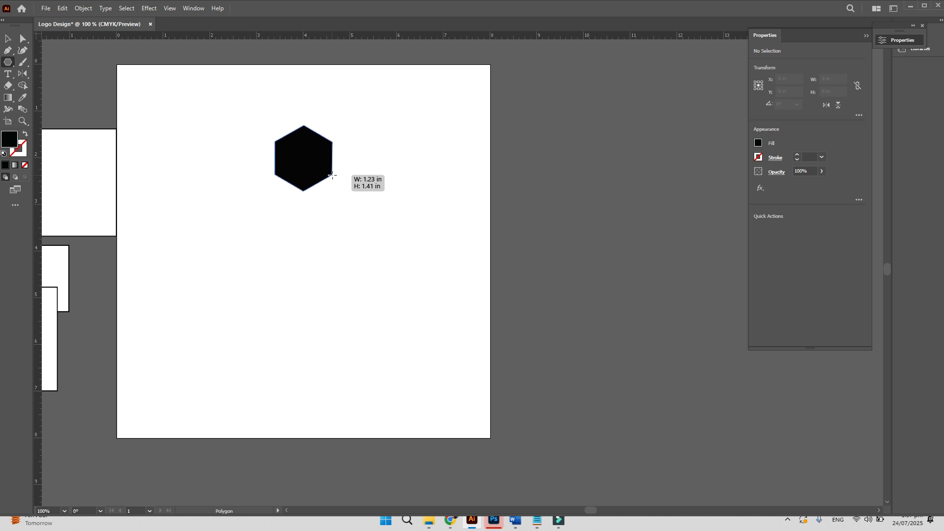
key(Down)
key(Down)
key(Down)
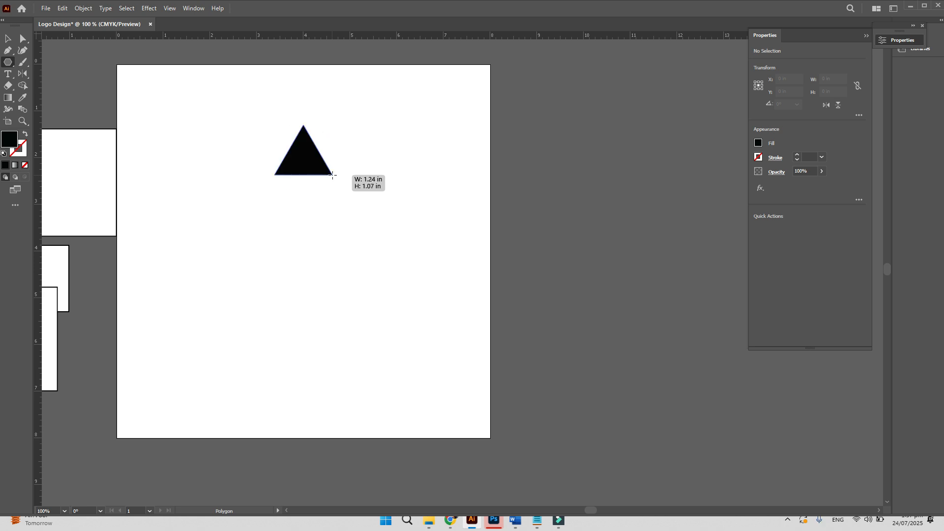
key(Up)
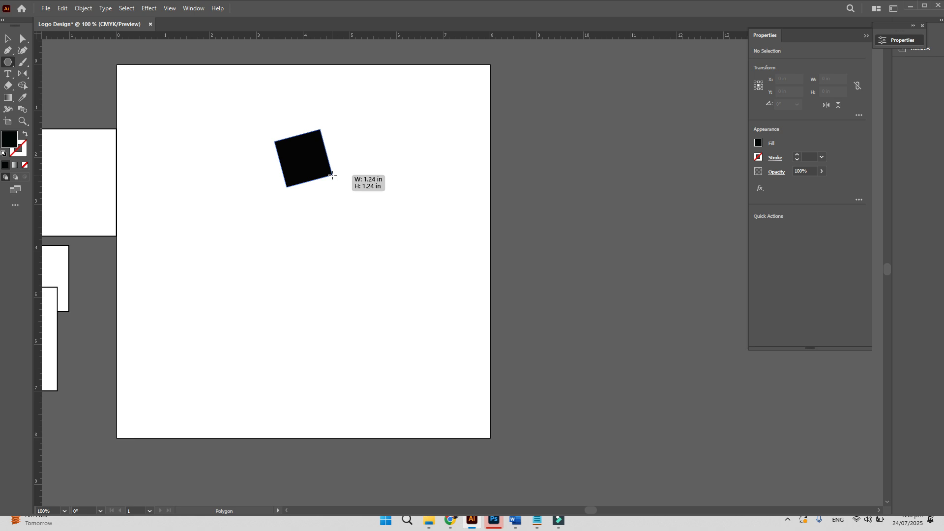
key(Up)
key(Up)
key(Down)
key(Down)
key(Down)
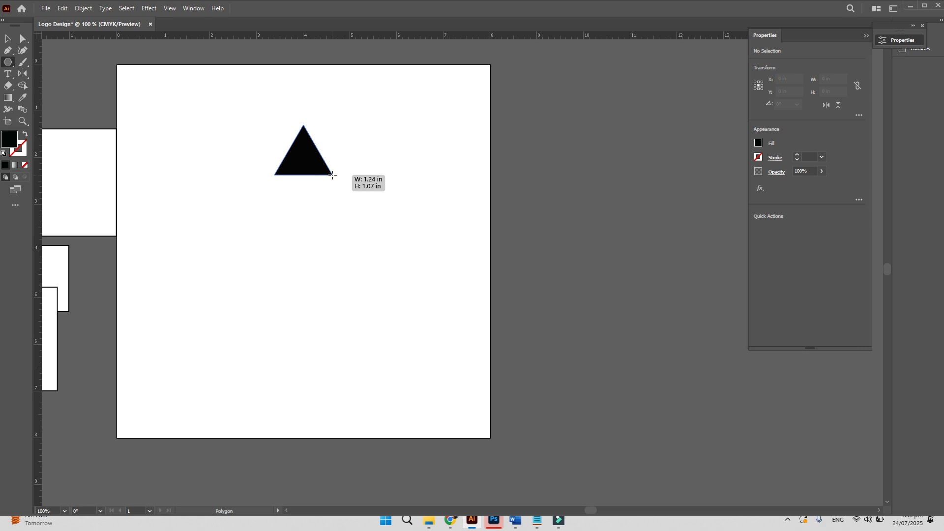
key(Up)
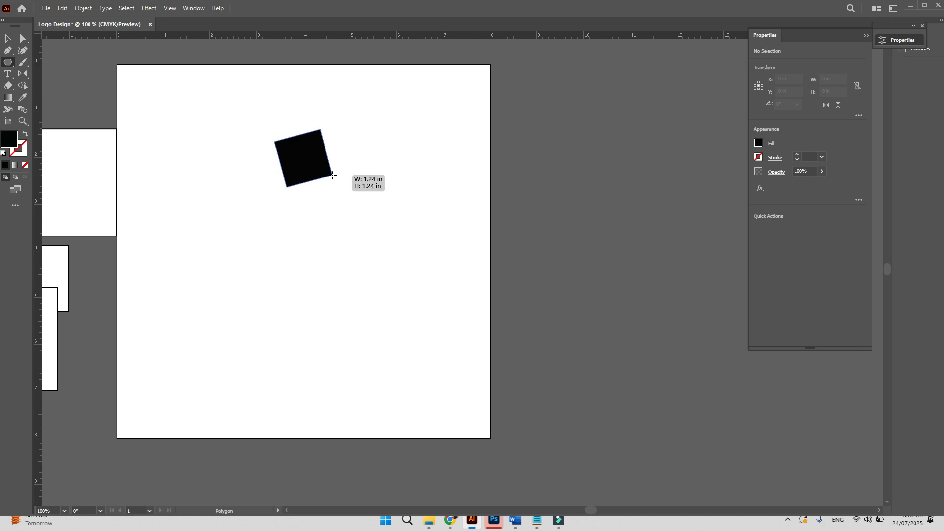
key(Up)
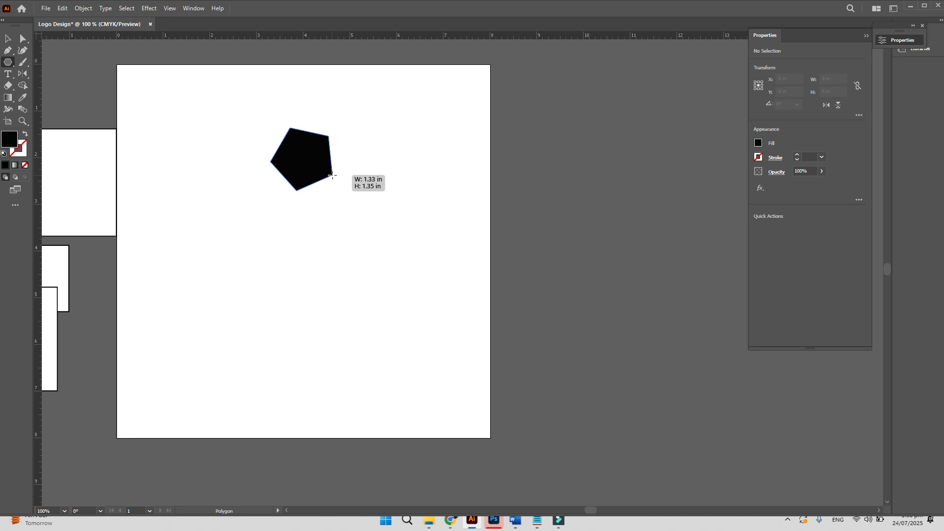
key(Up)
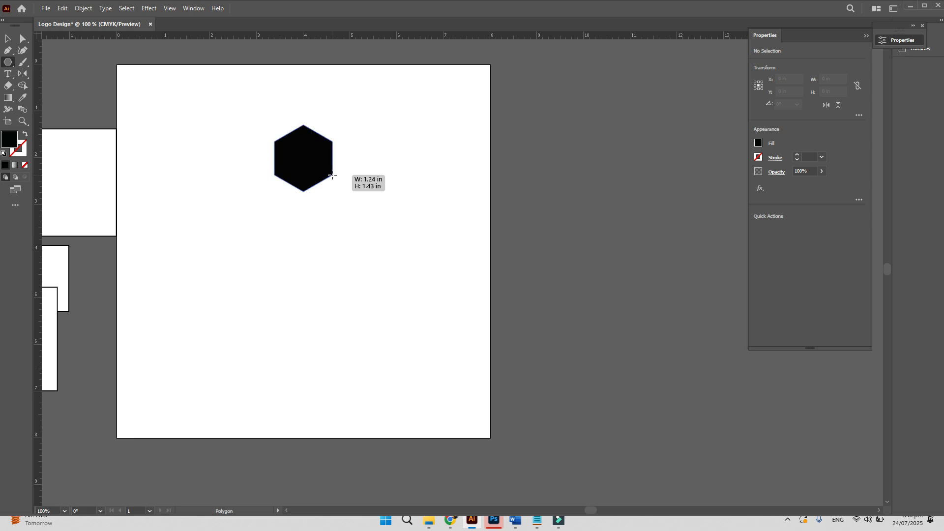
key(Up)
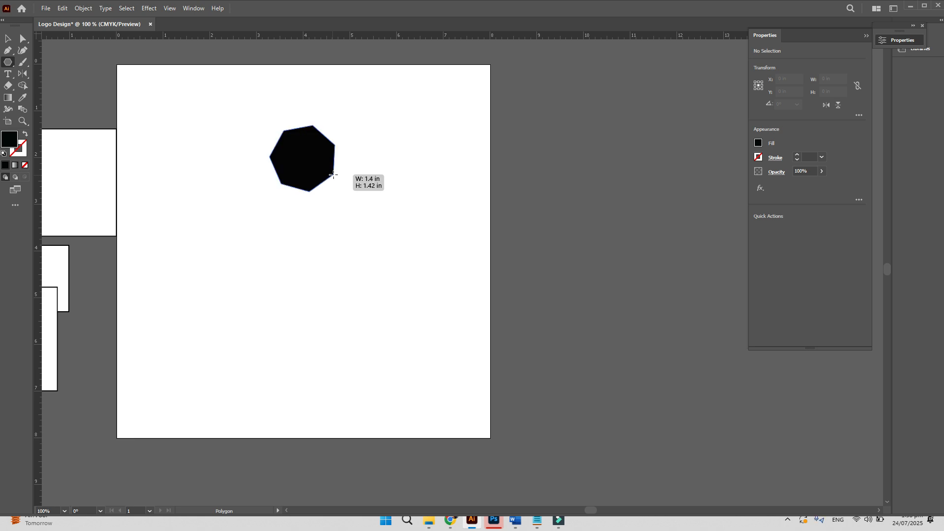
key(Up)
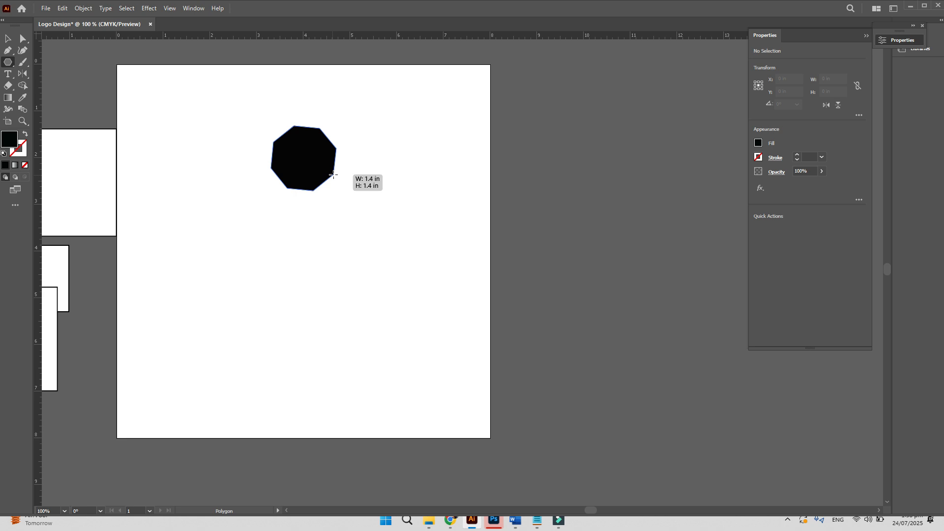
key(Up)
drag(334, 175, 334, 175)
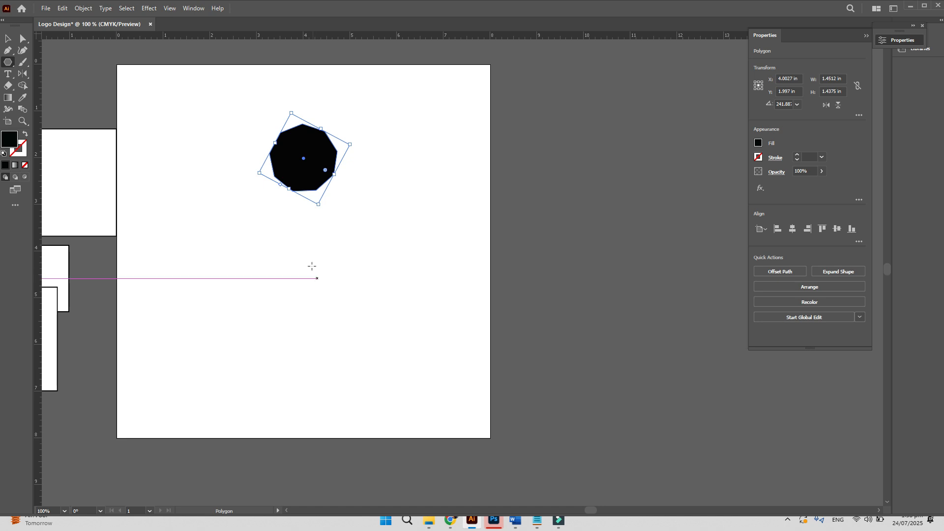
- Draw a black circle below the nonagon and a small circle to its right
drag(9, 69, 80, 73)
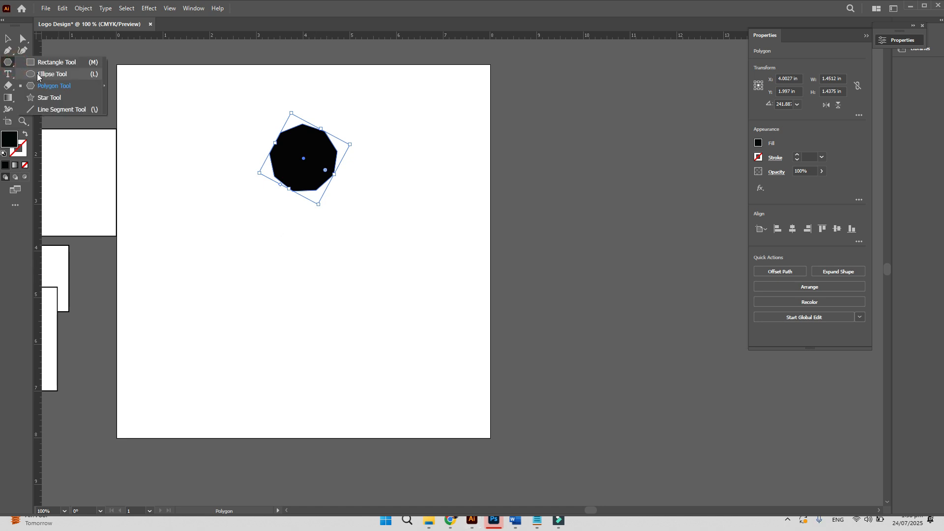
drag(277, 259, 366, 339)
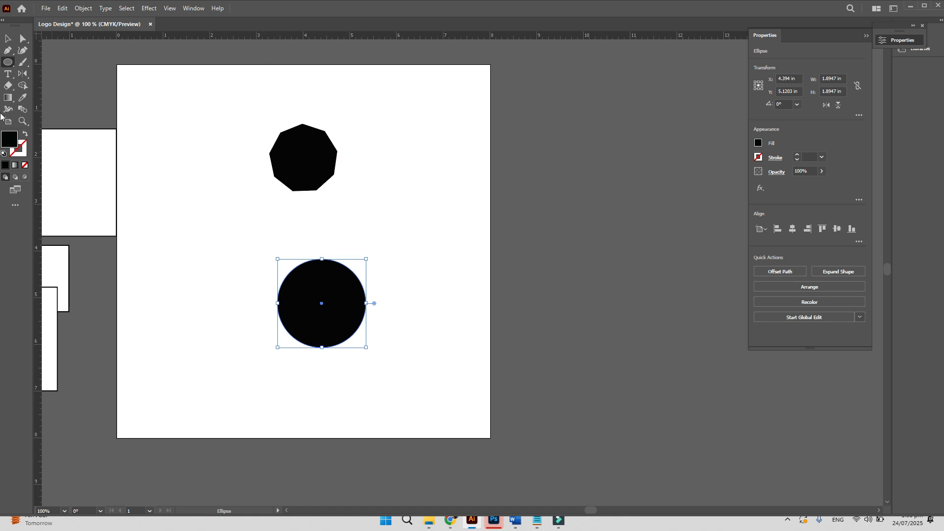
click(10, 60)
drag(418, 138, 448, 172)
- Draw a large many-sided, nearly round polygon at the top left
drag(8, 62, 36, 85)
drag(171, 194, 219, 234)
key(Up)
key(Up)
key(Up)
key(Up)
key(Up)
key(Up)
key(Up)
key(Up)
key(Up)
key(Up)
key(Up)
key(Up)
key(Up)
key(Up)
key(Up)
key(Up)
key(Up)
key(Up)
key(Up)
key(Up)
key(Up)
key(Up)
key(Up)
key(Up)
key(Up)
key(Up)
key(Up)
key(Up)
key(Up)
key(Up)
key(Up)
key(Up)
key(Up)
key(Up)
key(Up)
key(Up)
key(Up)
key(Up)
key(Up)
key(Up)
key(Up)
key(Up)
key(Up)
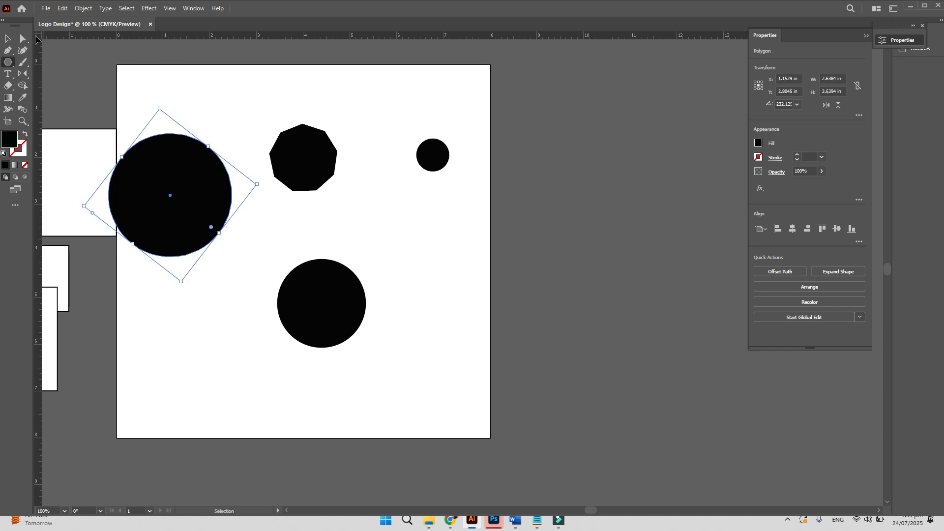
- Select the big near-circular polygon at top left and delete it
click(12, 43)
click(192, 93)
drag(160, 103, 182, 181)
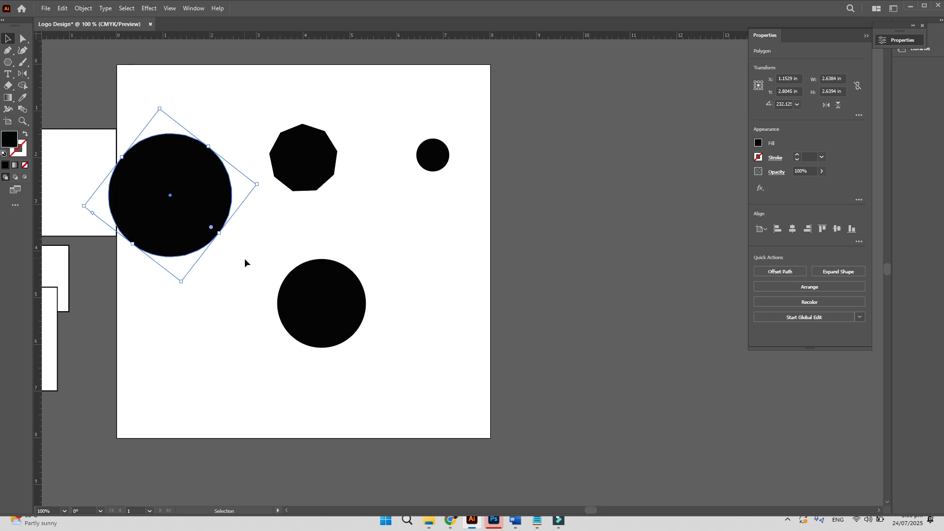
key(Delete)
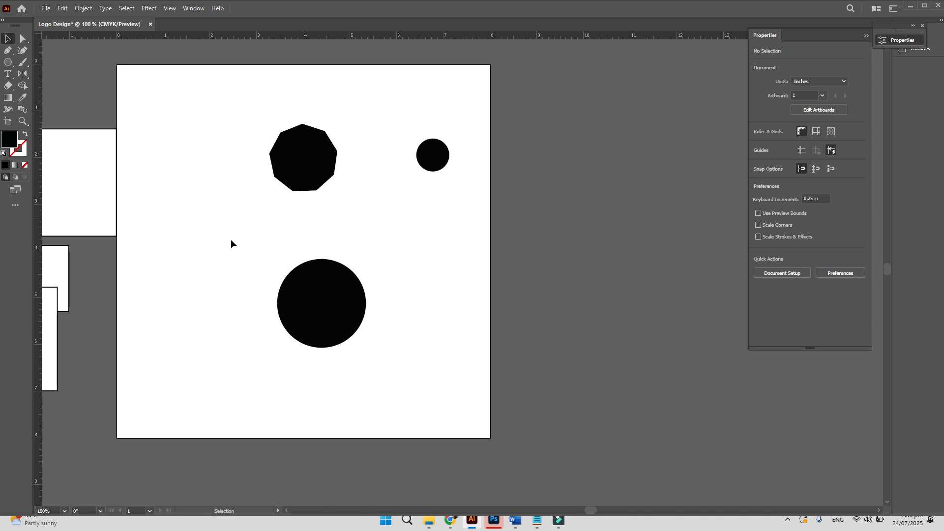
- Marquee-select the octagon and both black circles and delete them
drag(222, 121, 450, 365)
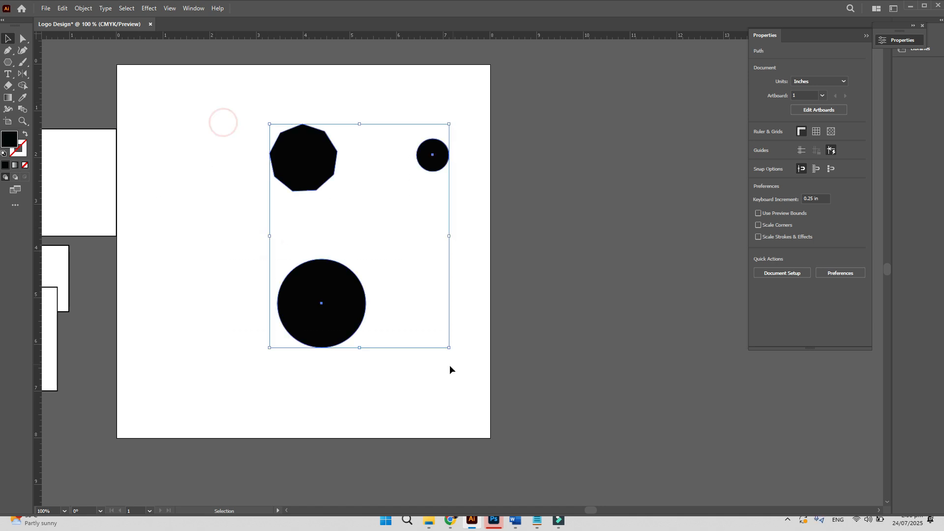
key(Delete)
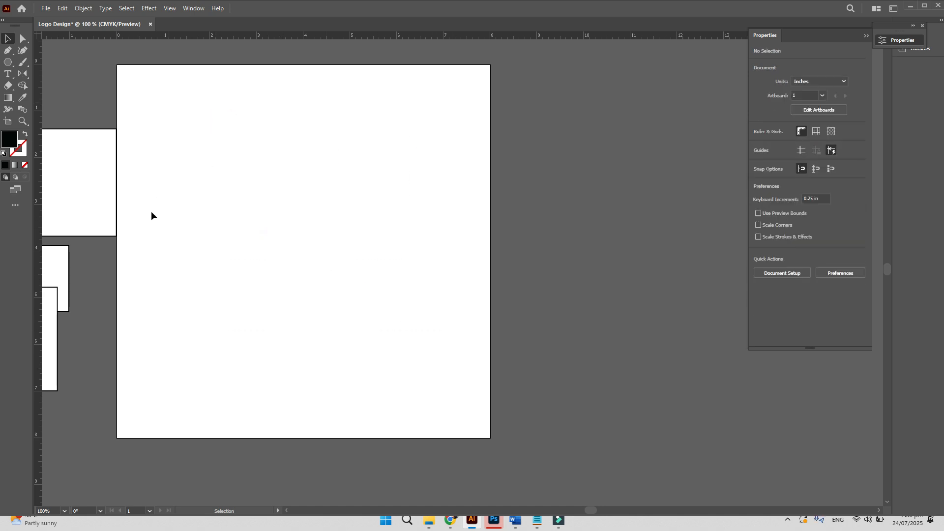
click(9, 61)
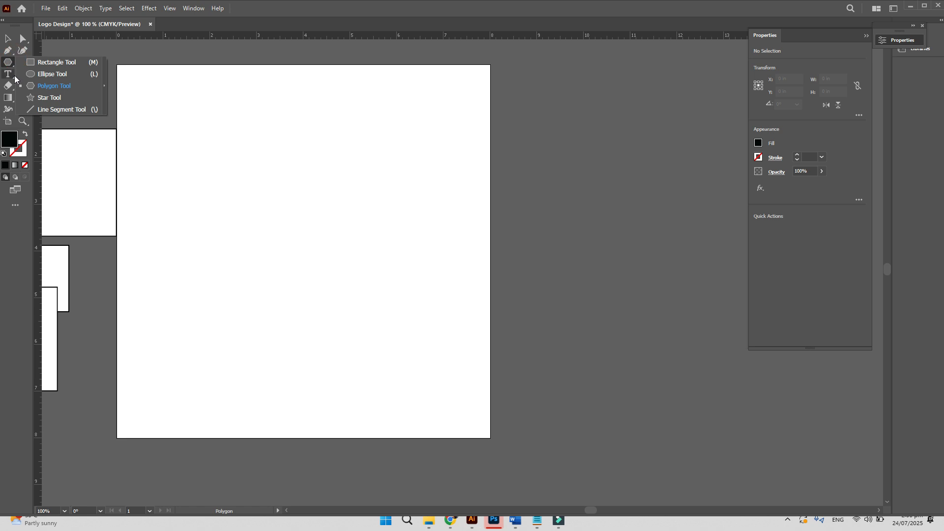
click(30, 100)
drag(277, 133, 312, 175)
key(Up)
key(Up)
key(Up)
key(Up)
key(Down)
key(Down)
key(Down)
key(Down)
key(Down)
key(Down)
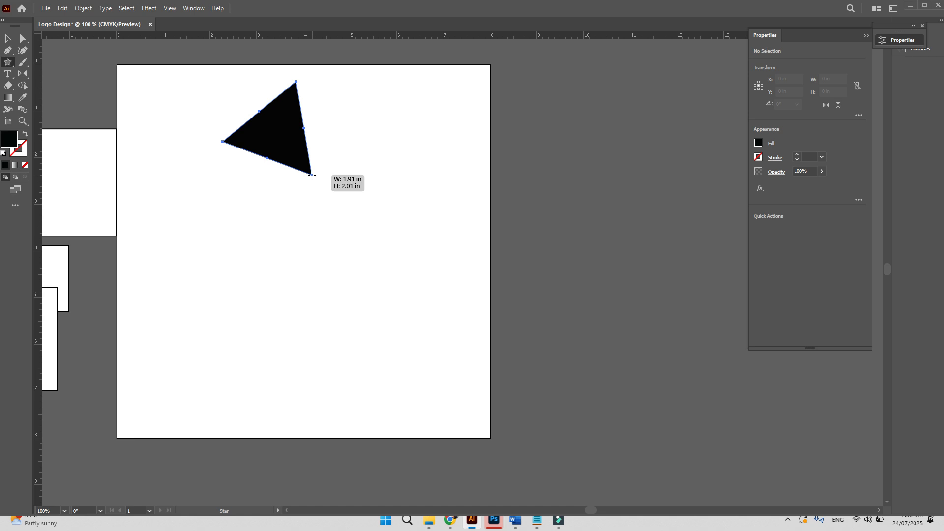
key(Up)
drag(312, 175, 312, 174)
key(Up)
key(Up)
key(Up)
key(Up)
key(Up)
key(Up)
key(Up)
key(Up)
key(Up)
key(Up)
key(Up)
key(Up)
key(Up)
key(Up)
key(Up)
key(Up)
key(Up)
key(Up)
key(Up)
key(Up)
key(Up)
key(Up)
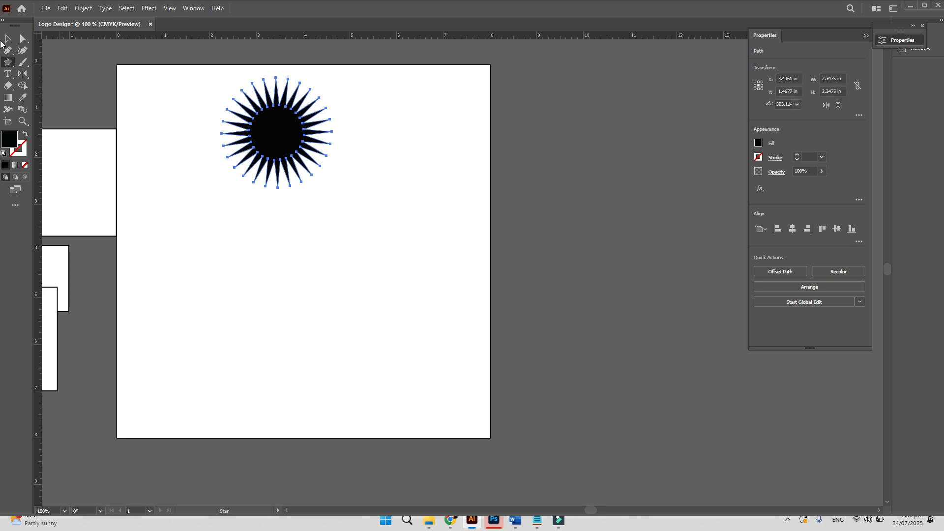
key(v)
click(305, 243)
drag(282, 155, 309, 295)
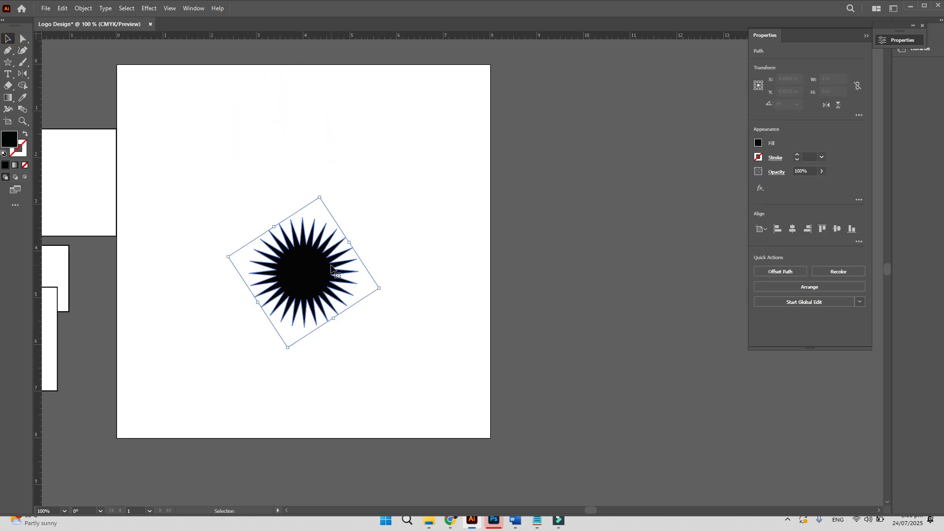
click(390, 227)
drag(385, 317, 259, 205)
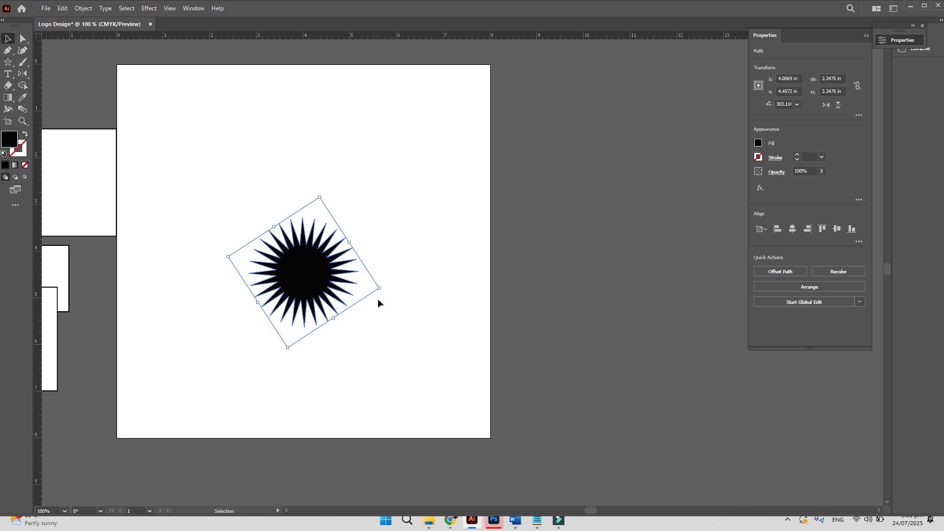
key(Delete)
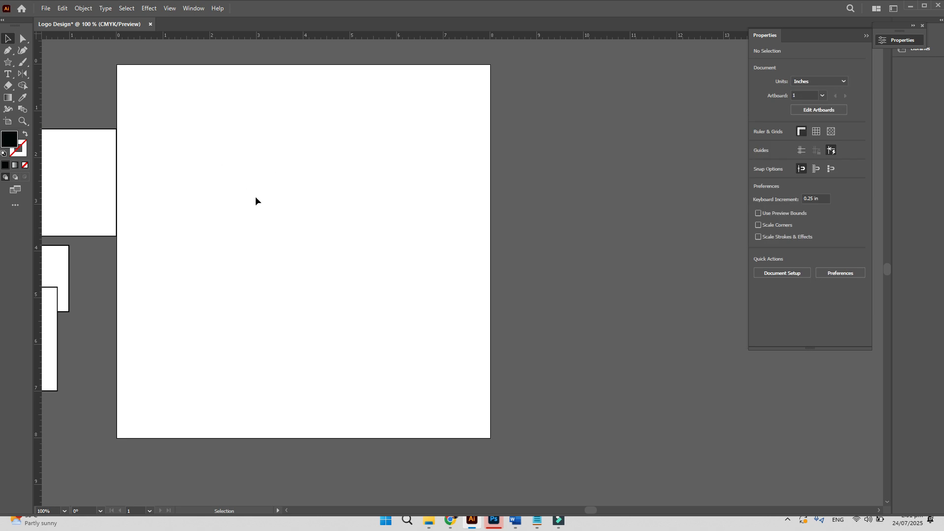
- Draw a black star near the top centre and reduce it to five points
click(9, 62)
drag(306, 195, 331, 227)
key(Down)
key(Down)
key(Down)
key(Down)
key(Down)
key(Down)
key(Down)
key(Down)
key(Down)
key(Down)
key(Down)
key(Down)
key(Down)
key(Down)
key(Down)
key(Down)
key(Down)
key(Down)
key(Down)
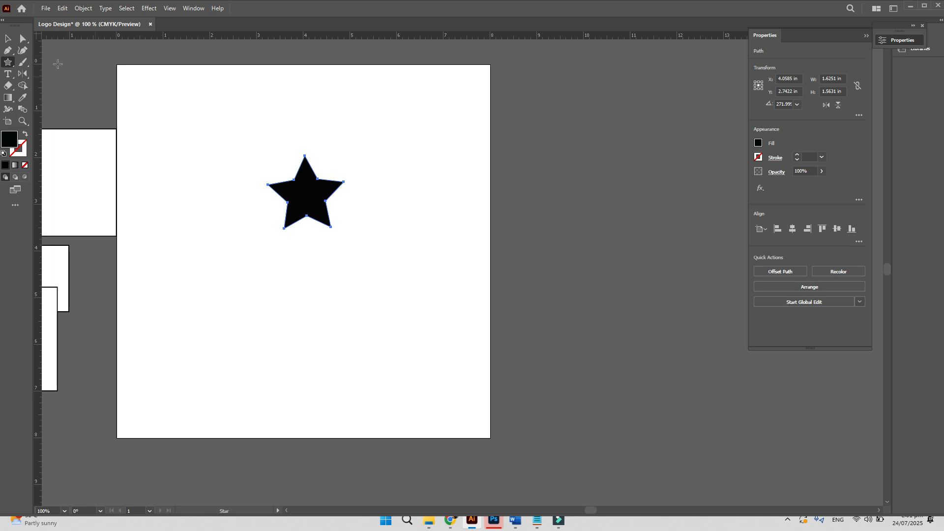
- Test rounding the star's live corners, then return them to sharp points and reselect the star
click(22, 39)
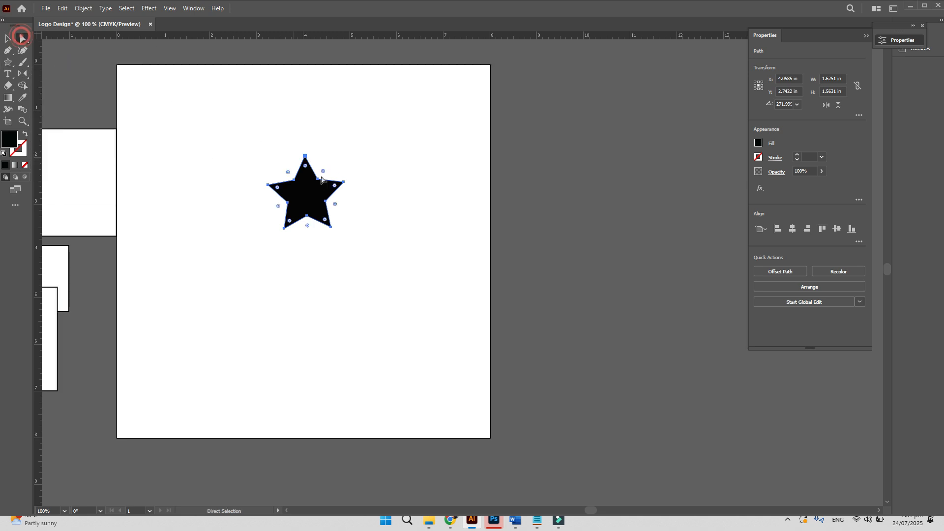
drag(306, 167, 306, 170)
click(340, 136)
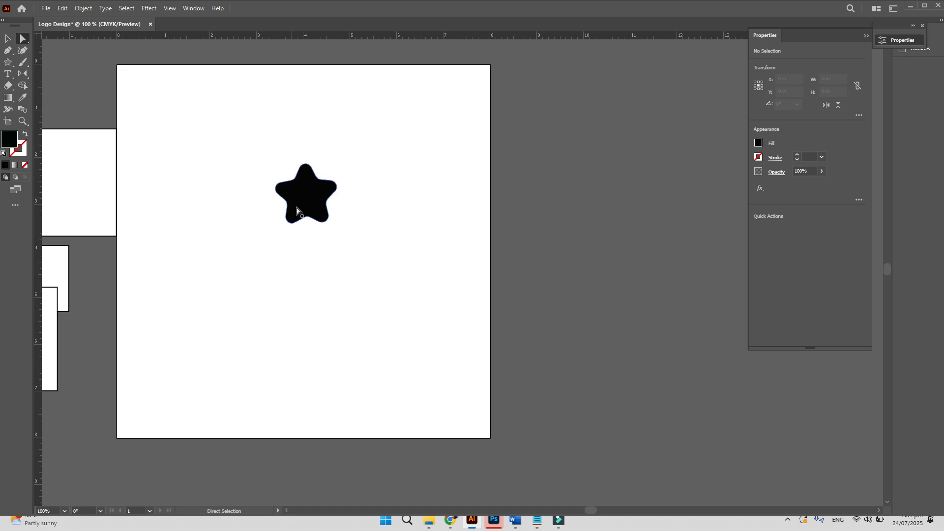
click(315, 204)
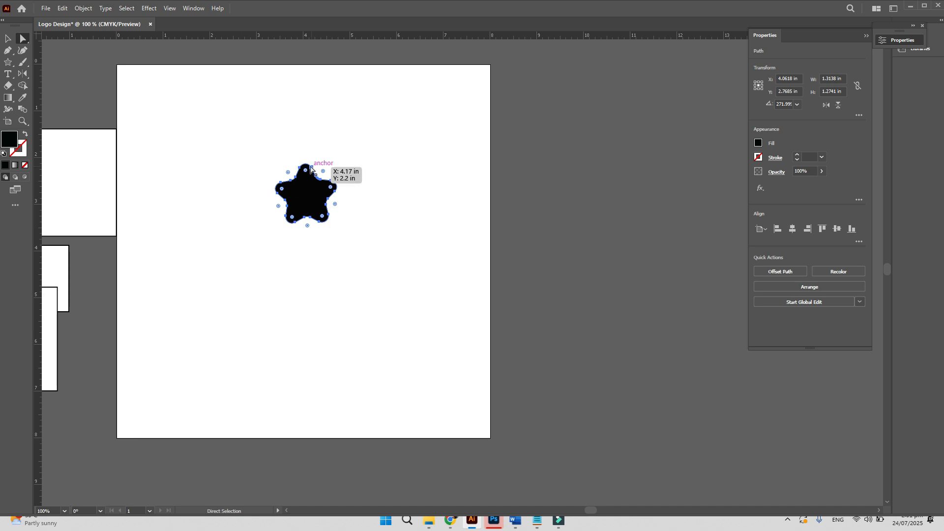
drag(305, 169, 279, 120)
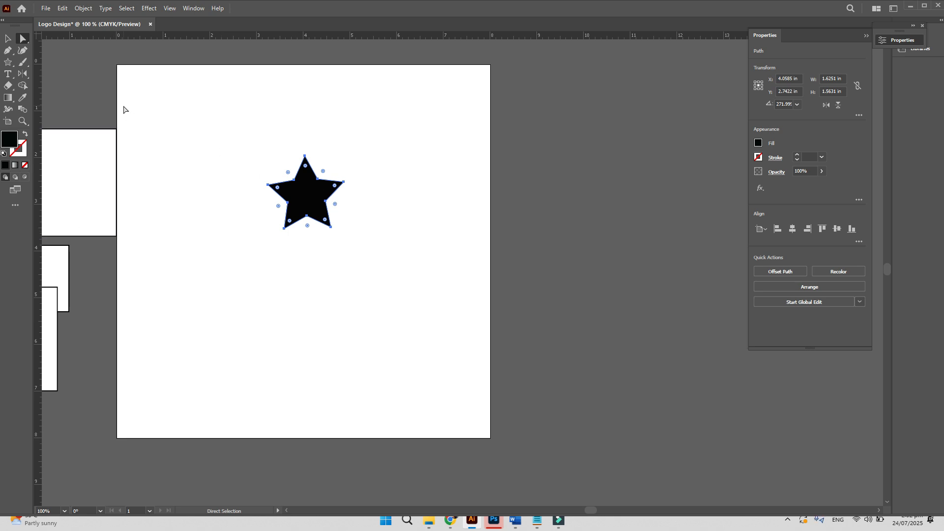
click(171, 129)
click(314, 193)
- Fill the star with yellow #ffcc00 in the Color Picker
double_click(10, 138)
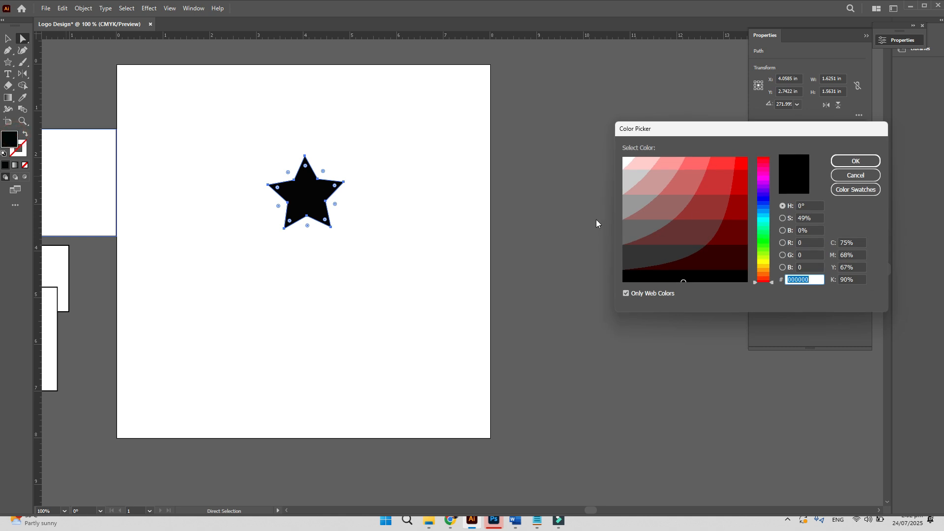
click(760, 264)
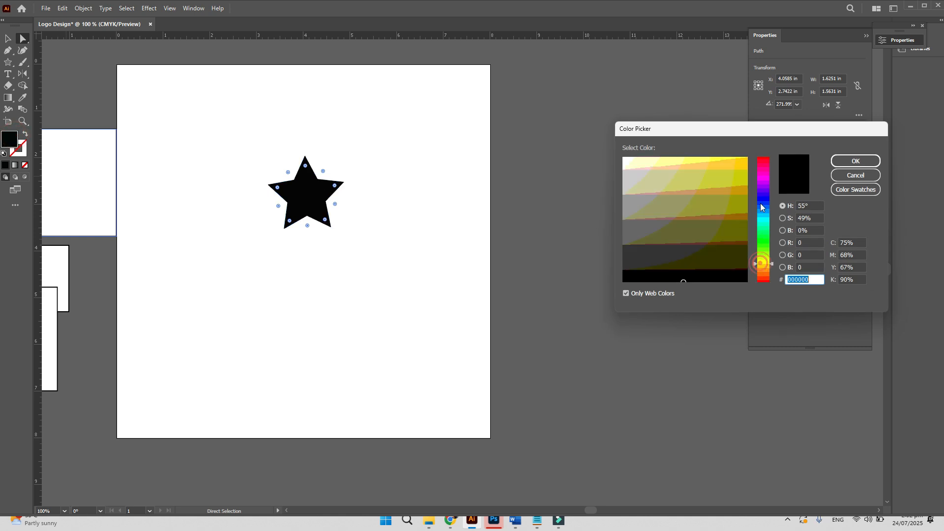
click(744, 163)
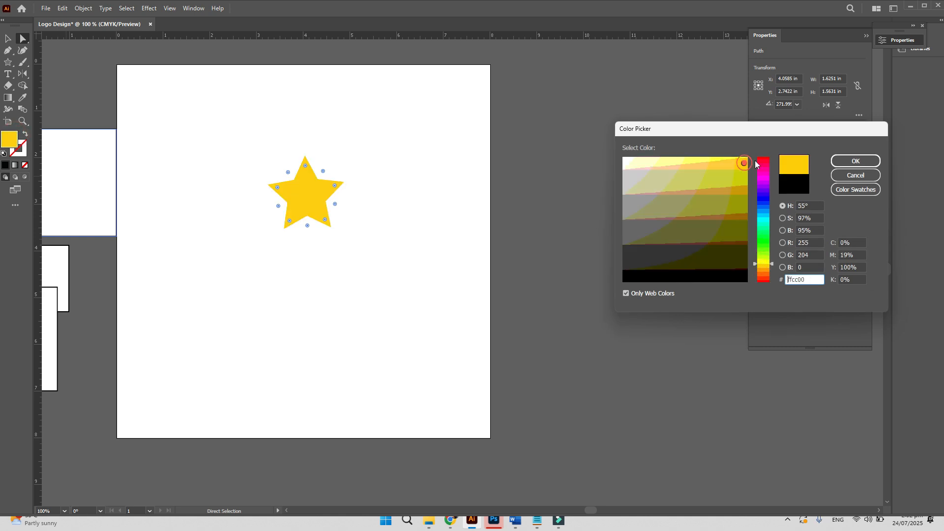
click(854, 161)
- Drag a live-corner widget to softly round the star's points, then deselect it
drag(305, 166, 306, 175)
click(6, 40)
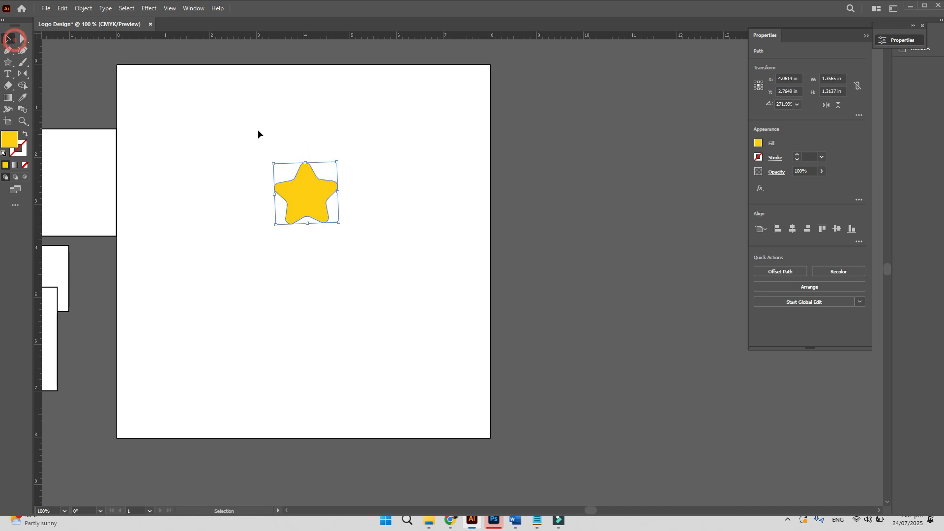
click(259, 126)
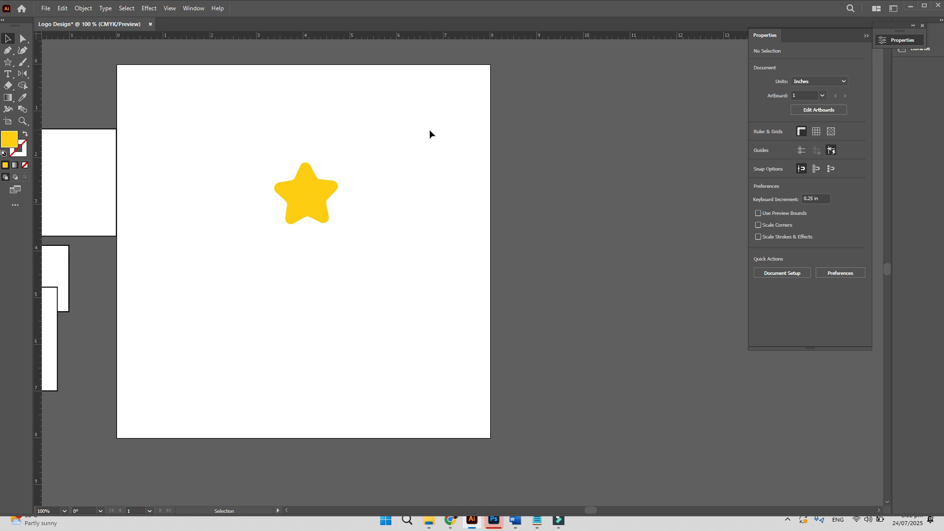
- Bring the rectangle into view and set its width and height to 8 in
click(8, 123)
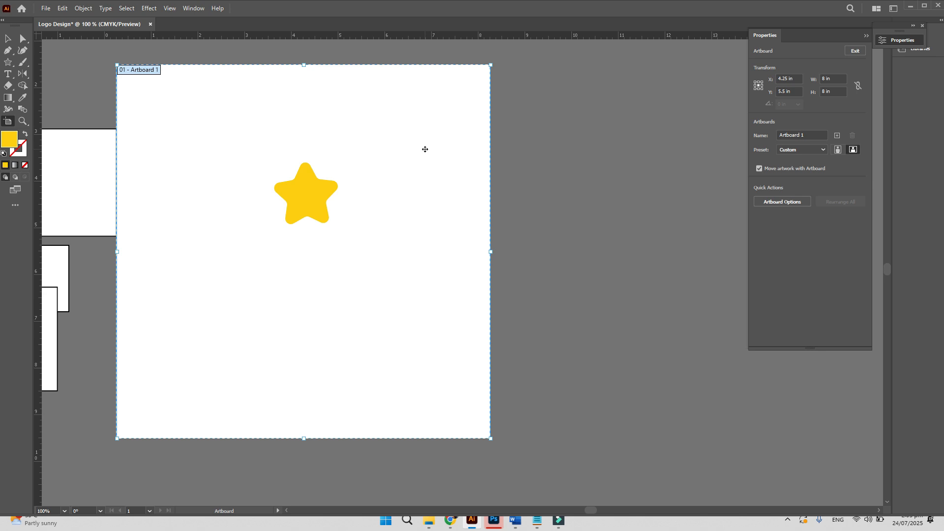
click(12, 39)
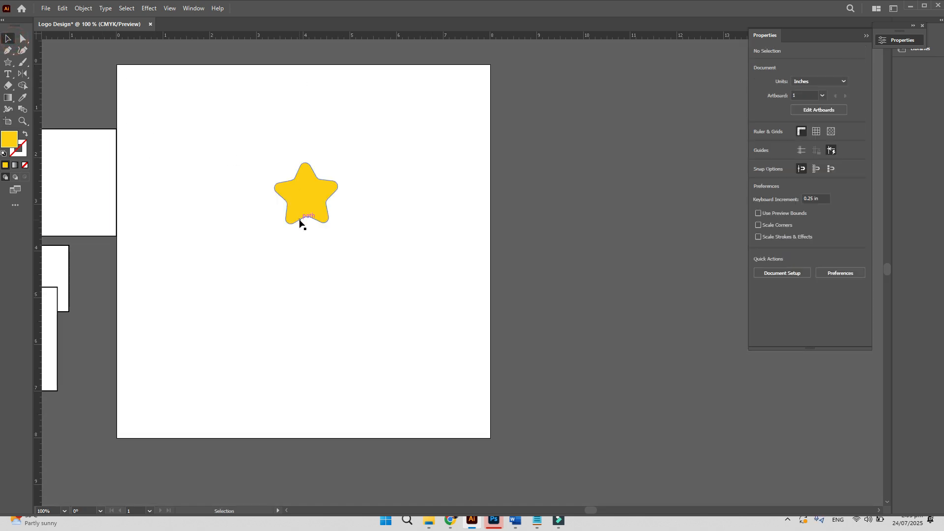
drag(296, 221, 316, 216)
drag(95, 190, 294, 128)
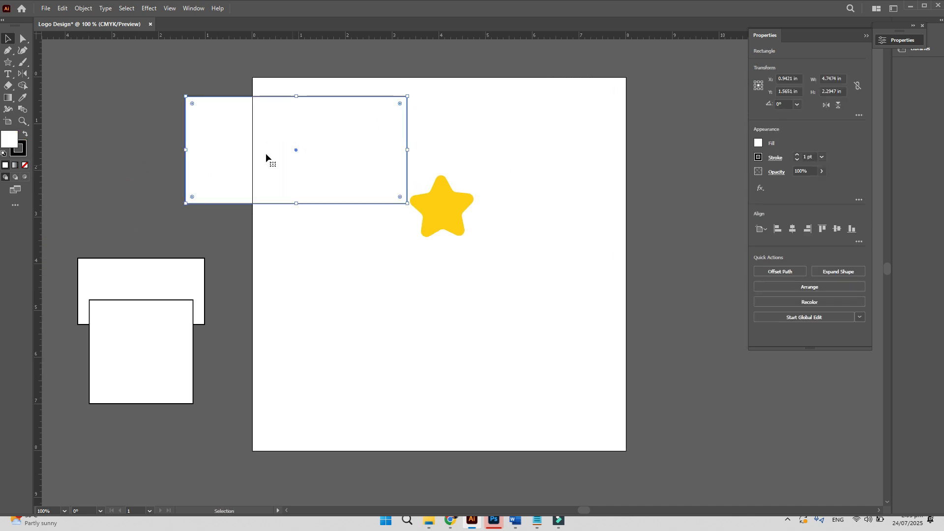
click(832, 79)
text(8)
key(Tab)
text(8)
key(Return)
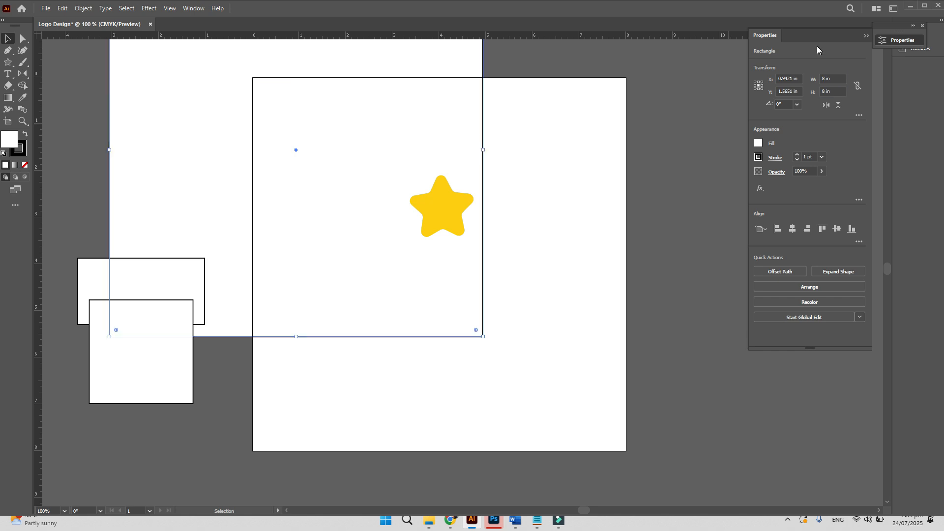
- Set the rectangle's stroke to None
click(757, 157)
click(652, 192)
click(793, 136)
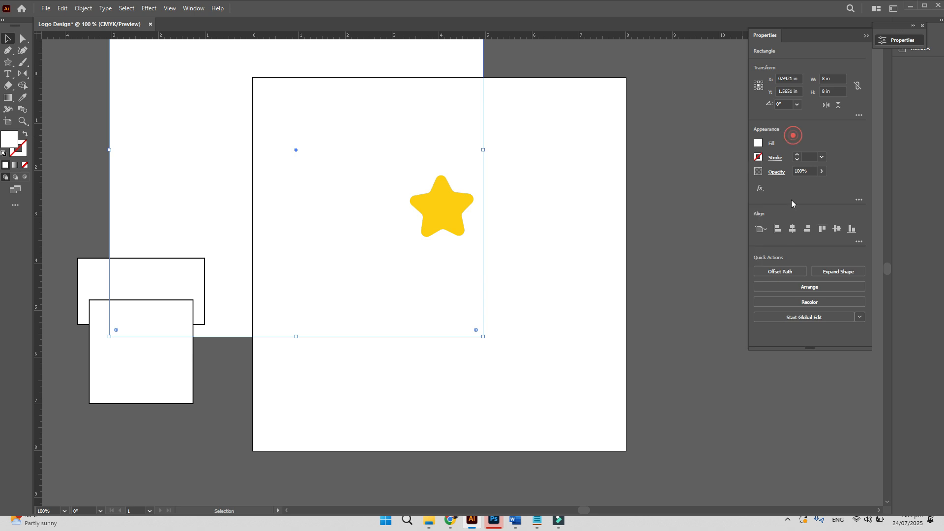
- Centre the rectangle horizontally and vertically on the artboard and apply a white-to-black gradient
click(761, 234)
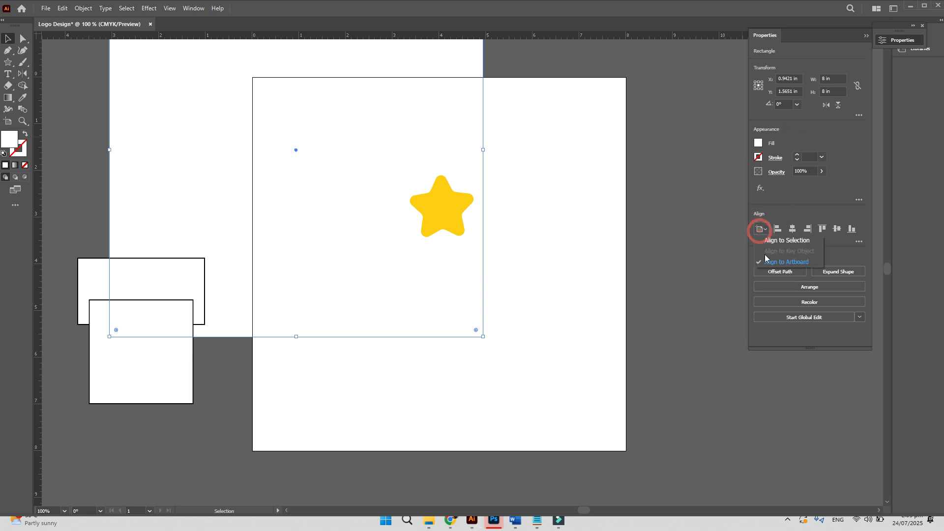
click(794, 231)
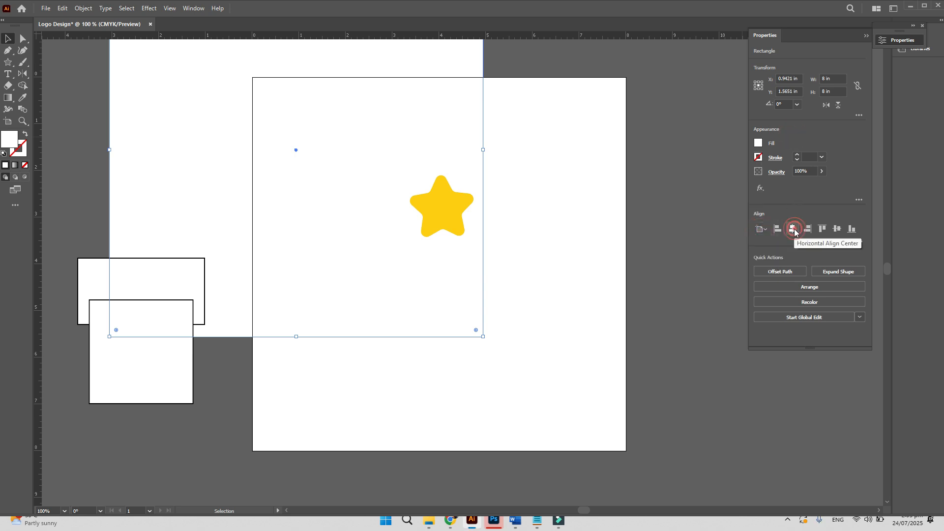
click(793, 231)
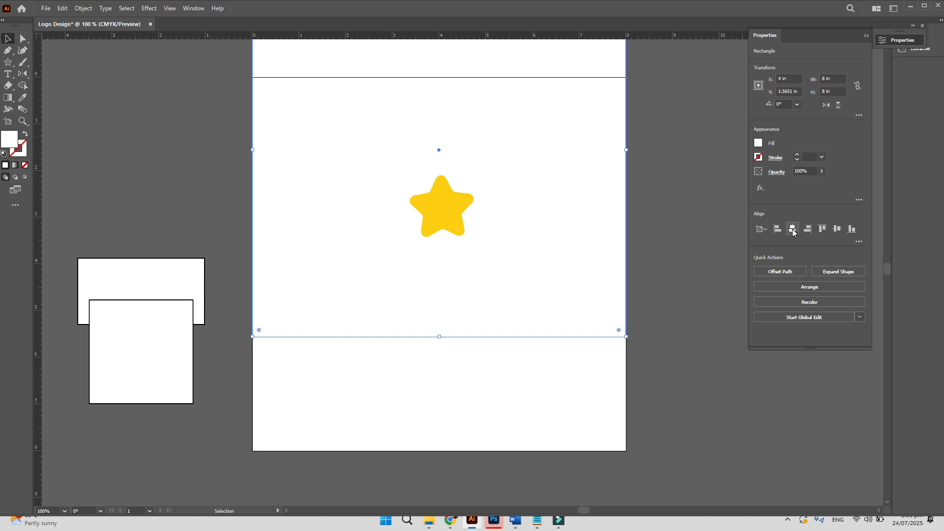
click(837, 229)
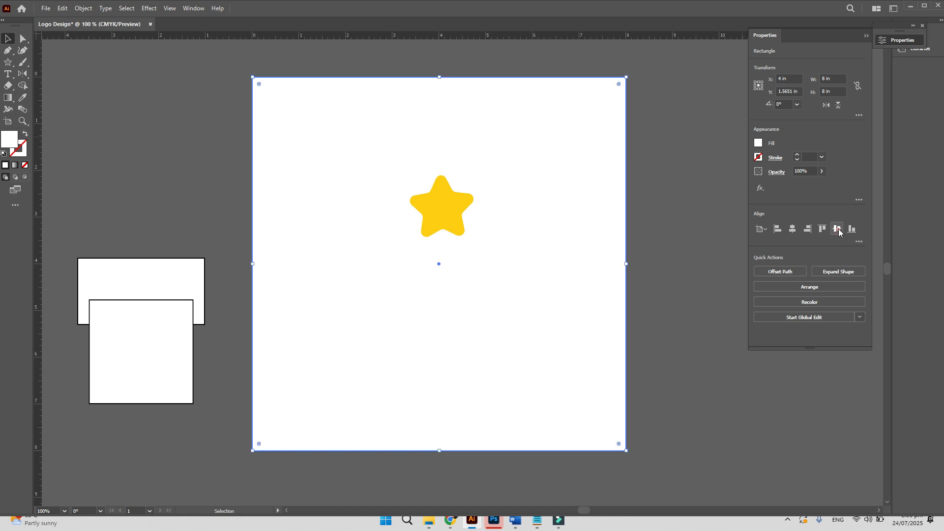
click(15, 165)
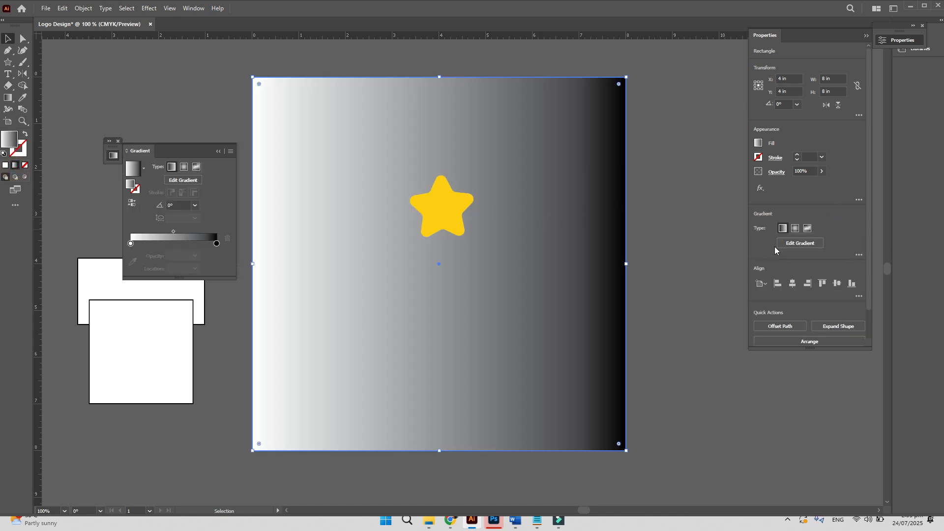
- Change the gradient's white start stop to cyan from Swatches
click(800, 244)
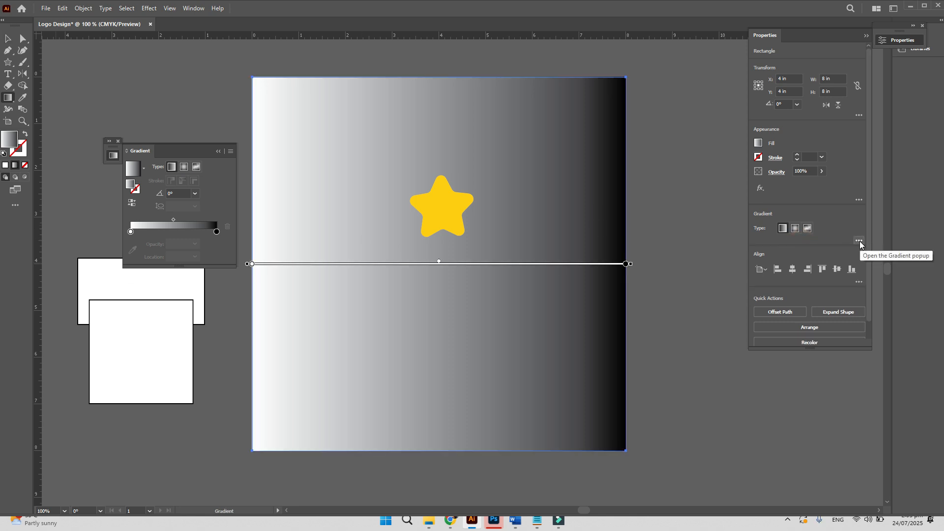
click(859, 241)
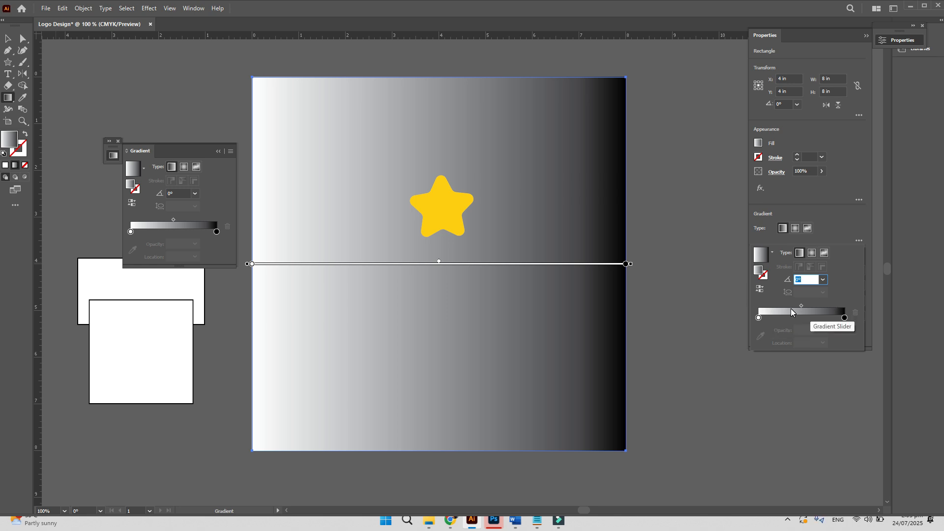
click(758, 319)
double_click(759, 319)
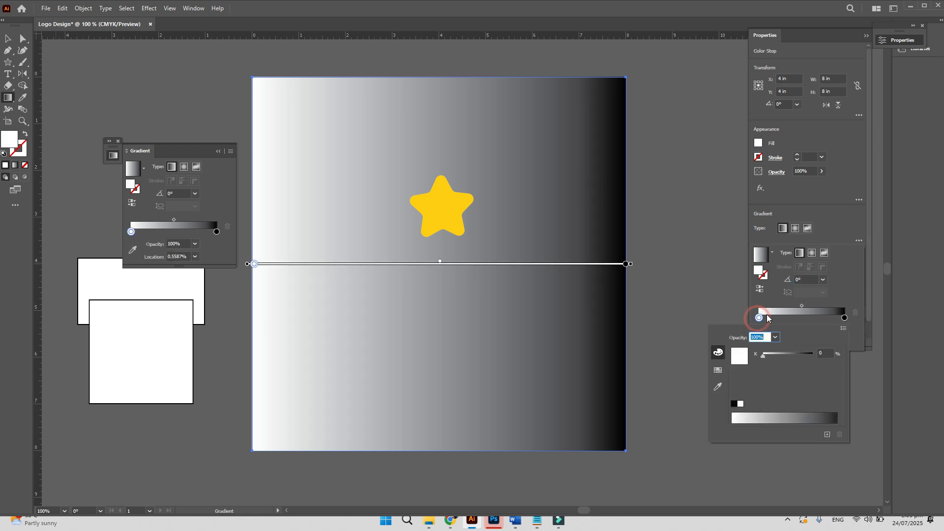
click(717, 371)
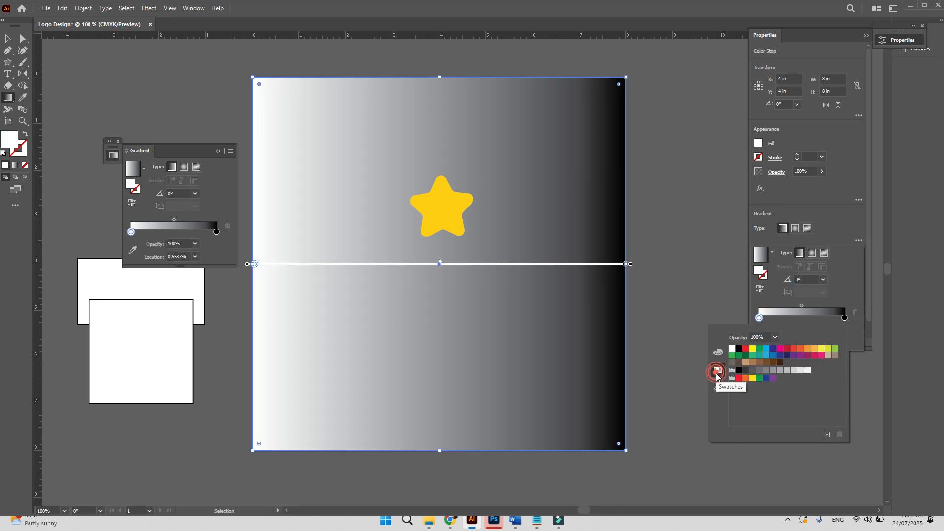
click(766, 349)
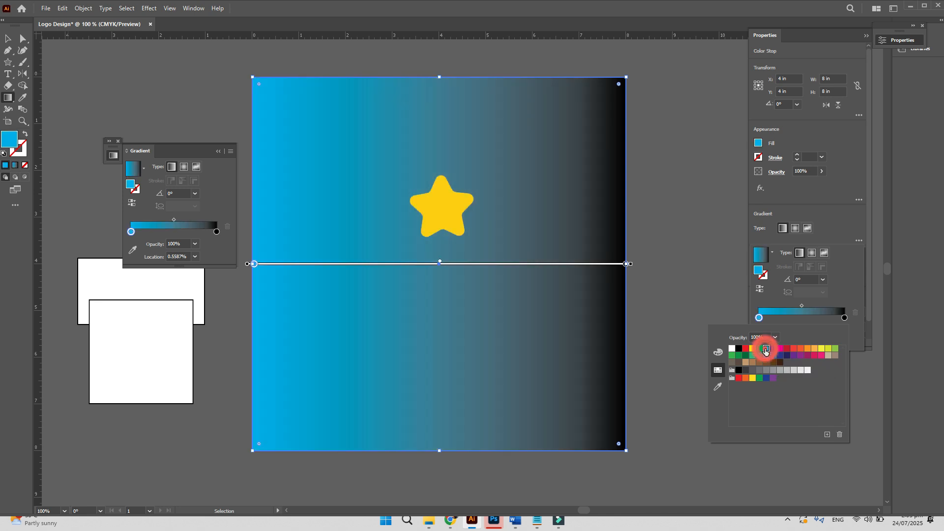
- Change the gradient's black end stop to white
click(844, 319)
double_click(845, 319)
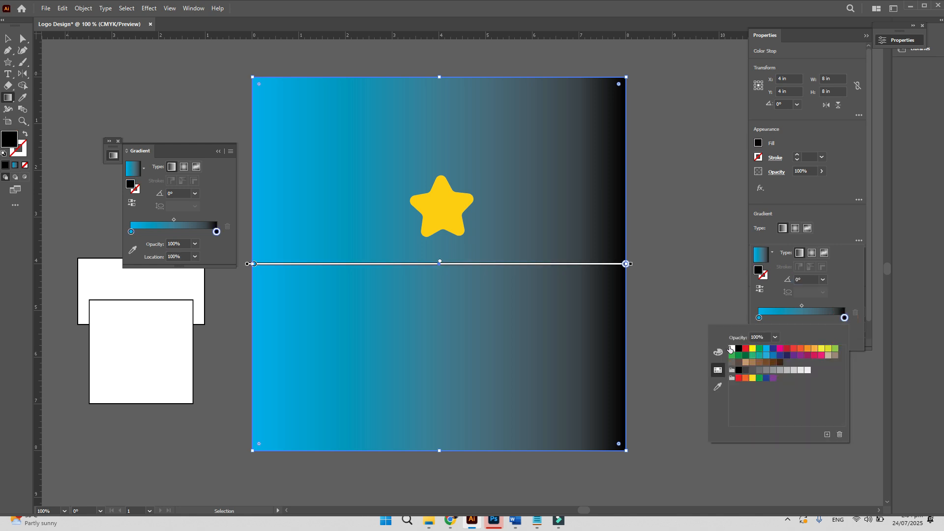
click(731, 348)
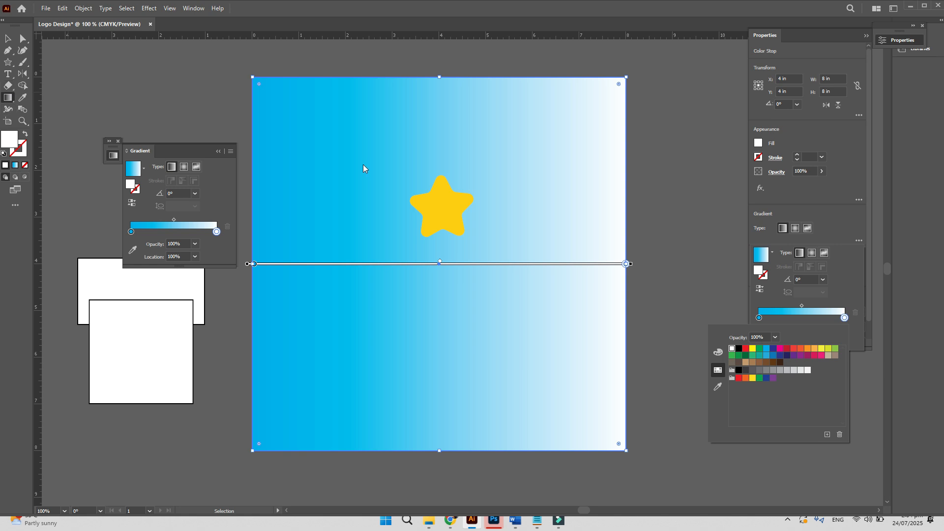
click(812, 281)
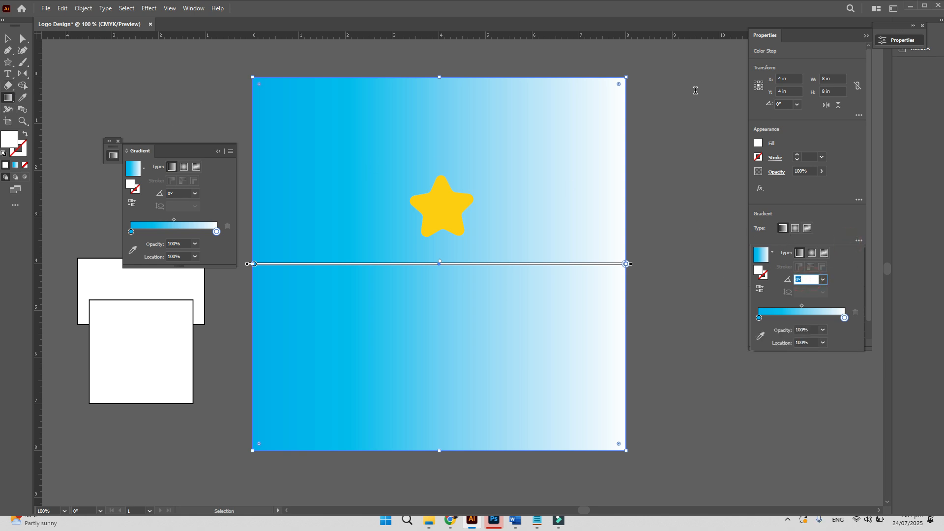
- Set the gradient angle to 90° and make the end stop dark blue
text(90)
key(Tab)
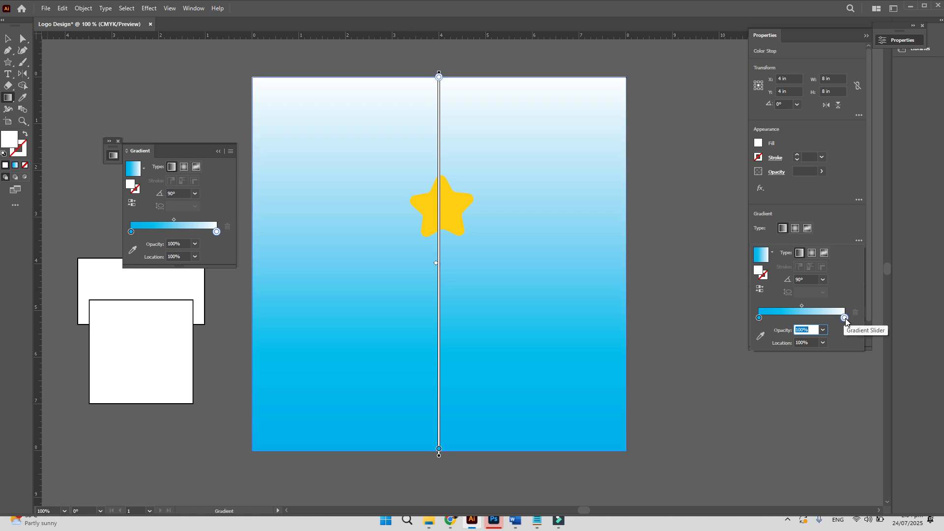
double_click(845, 318)
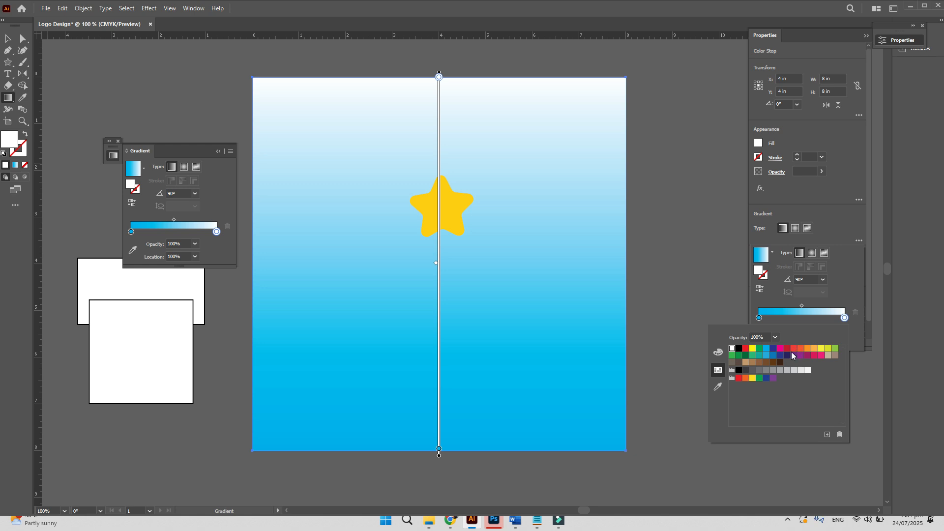
click(773, 349)
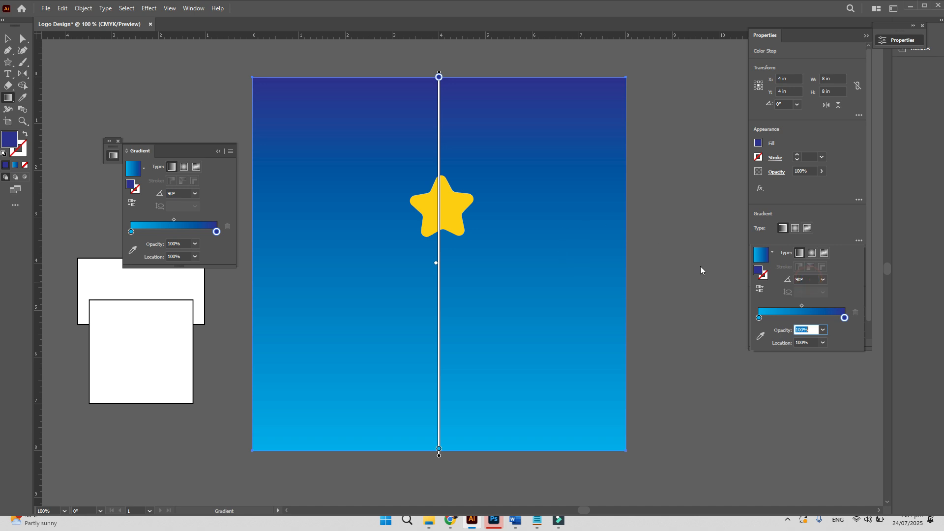
- Flip the angle to -90°, try Radial and Freeform types, then return to Linear
drag(808, 280, 673, 176)
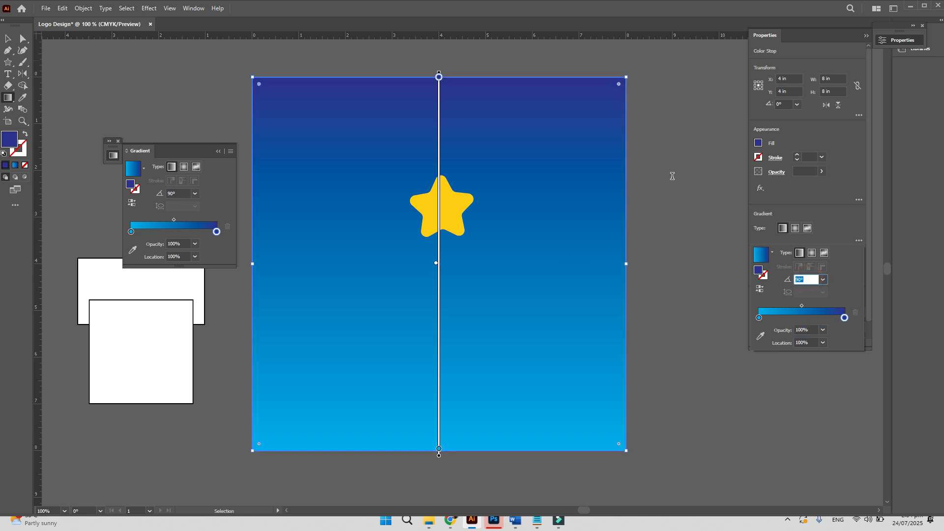
text(-90)
key(Tab)
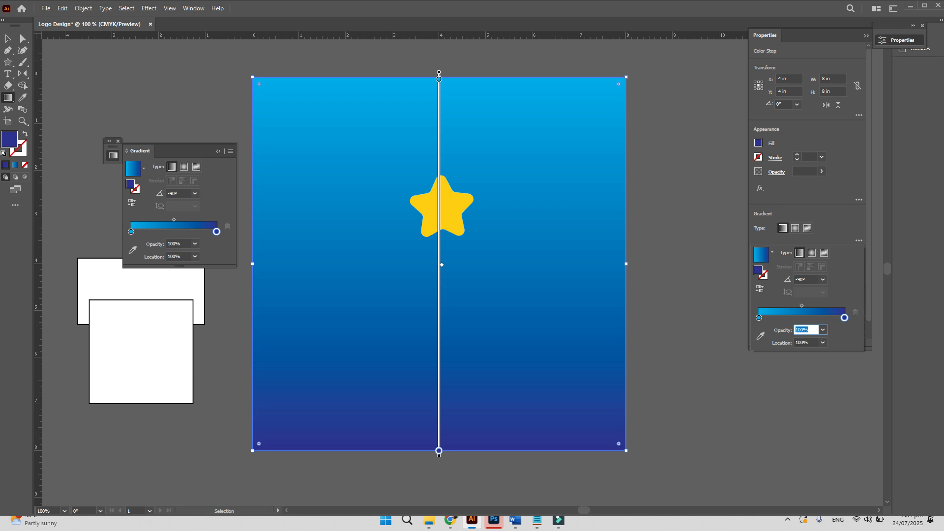
click(812, 253)
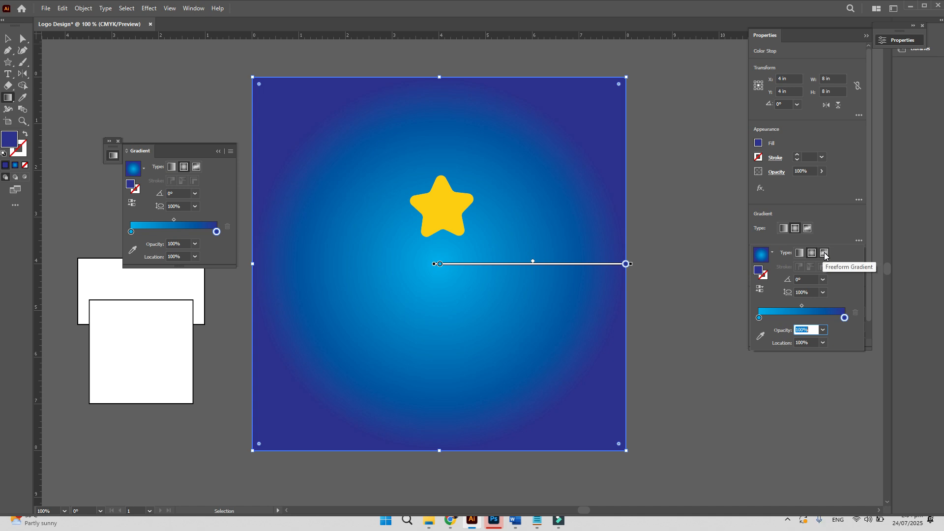
click(824, 254)
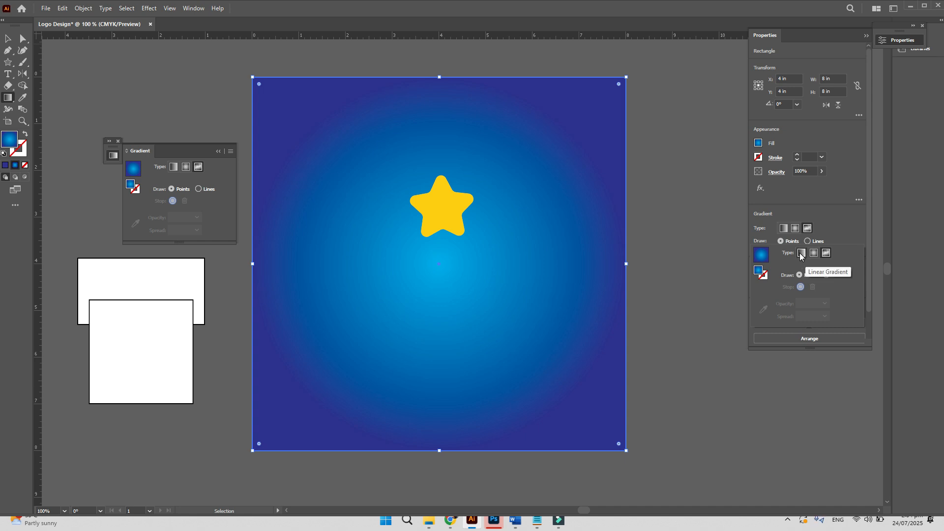
click(801, 254)
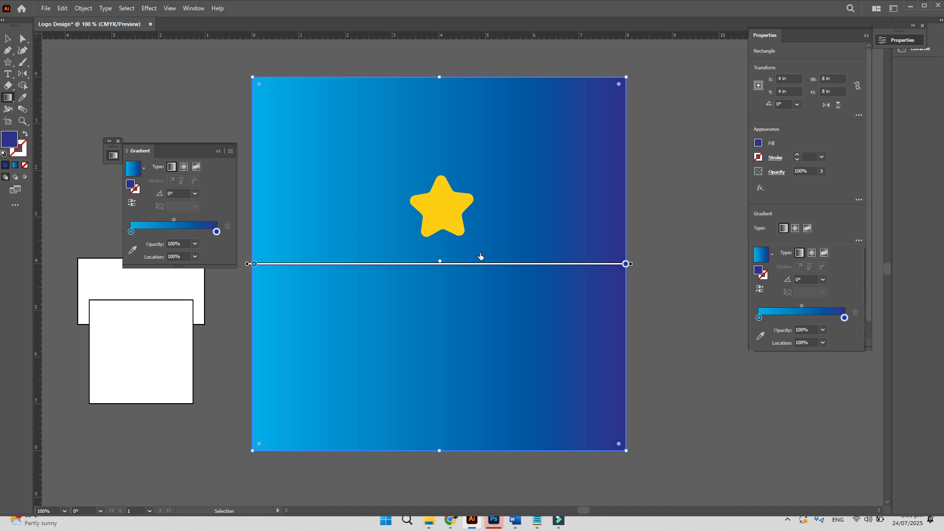
- Set the gradient angle to 90°, then to 0° so it runs horizontally
click(806, 279)
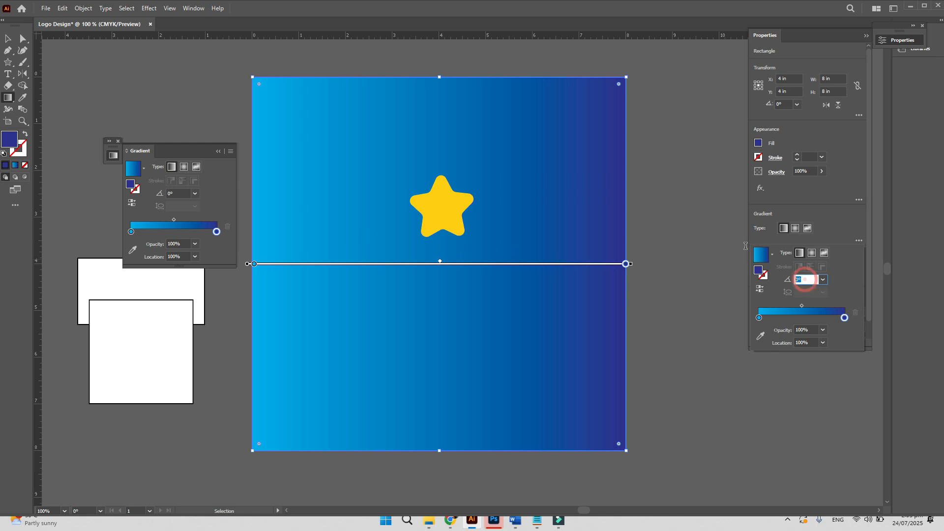
text(90)
key(Tab)
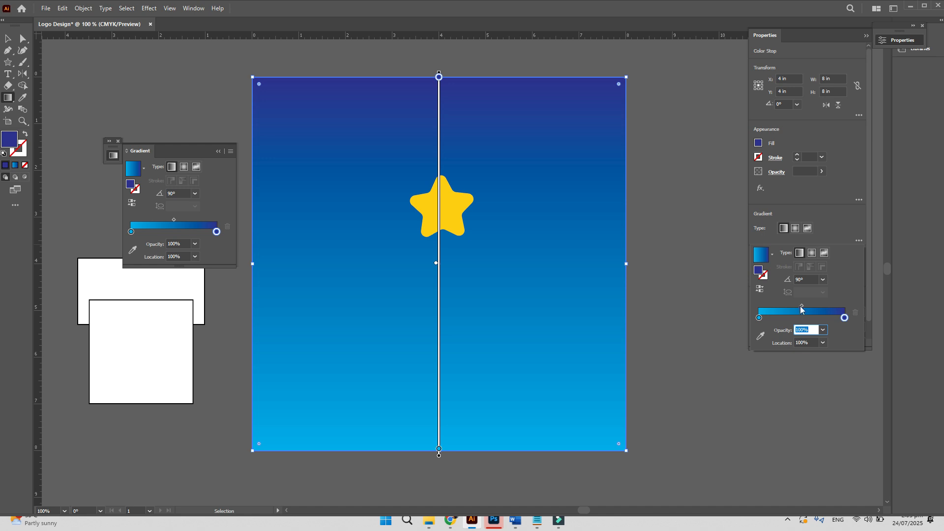
click(806, 279)
text(0)
key(Tab)
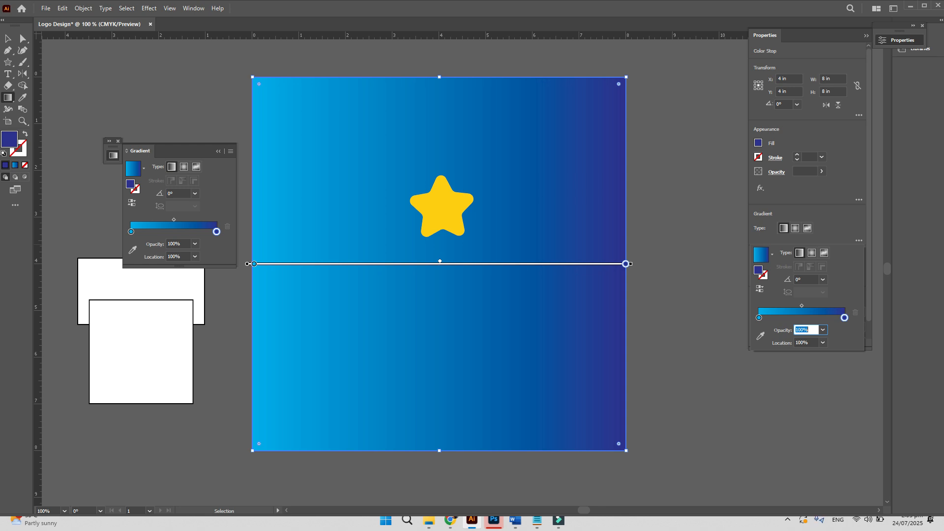
click(8, 98)
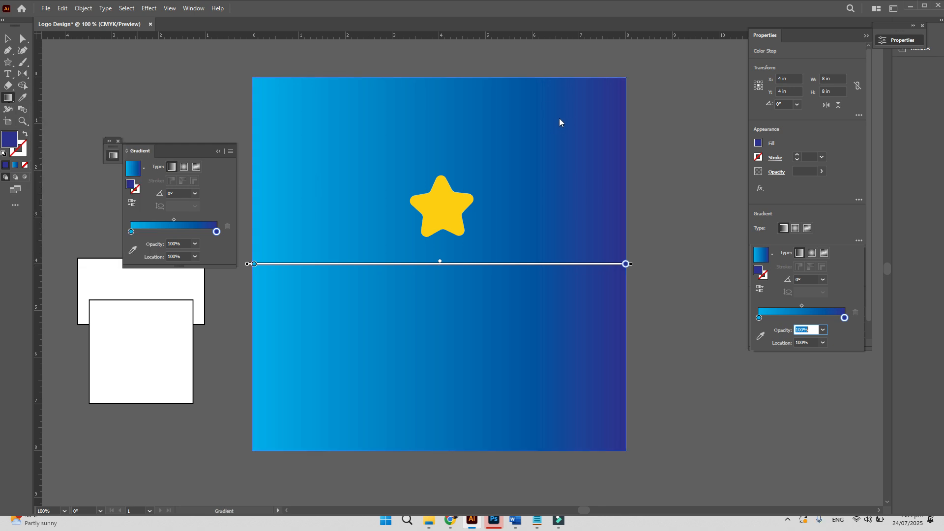
- Redraw the gradient line several times, adjust the cyan stop and midpoint, finishing top-to-bottom at about -89.77°
drag(558, 120, 324, 395)
drag(542, 369, 340, 163)
drag(370, 118, 500, 393)
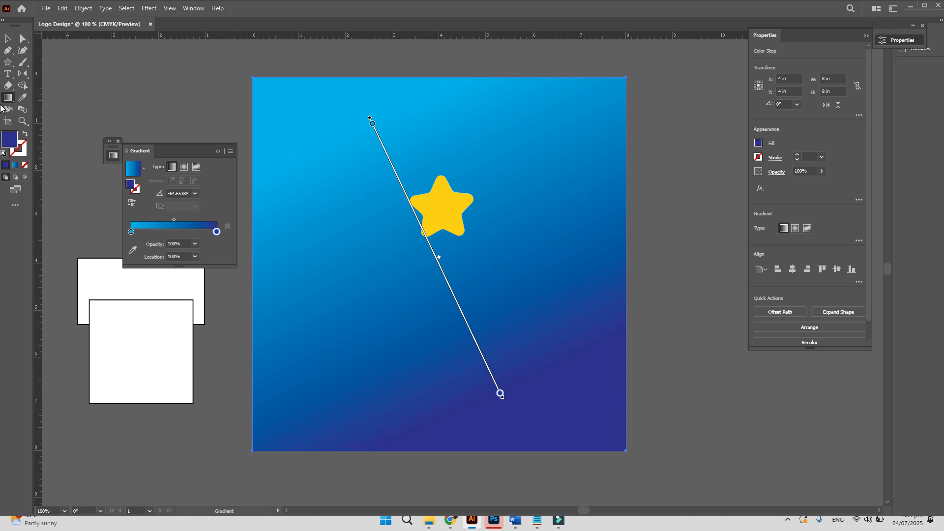
mouse_move(372, 124)
mouse_down()
mouse_move(430, 251)
mouse_move(399, 196)
mouse_move(371, 123)
mouse_move(462, 313)
mouse_move(354, 143)
mouse_up()
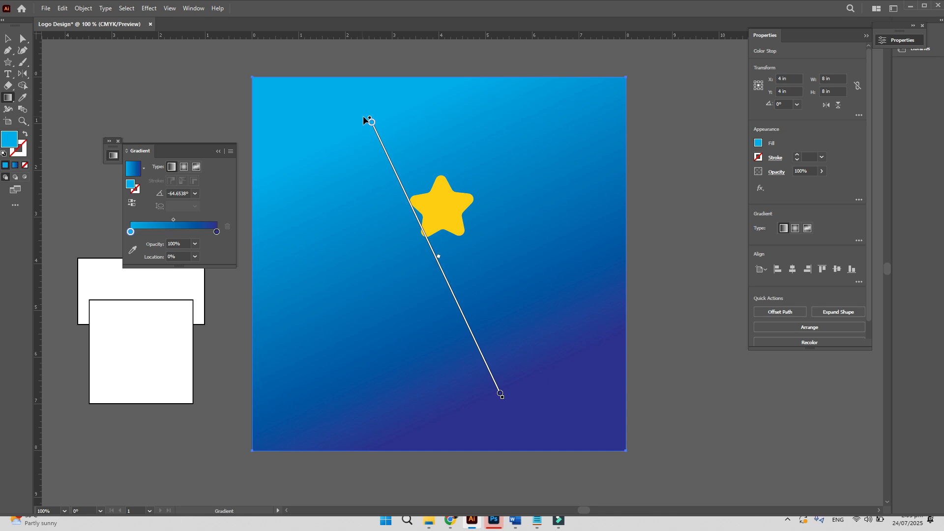
click(438, 258)
drag(438, 260, 388, 148)
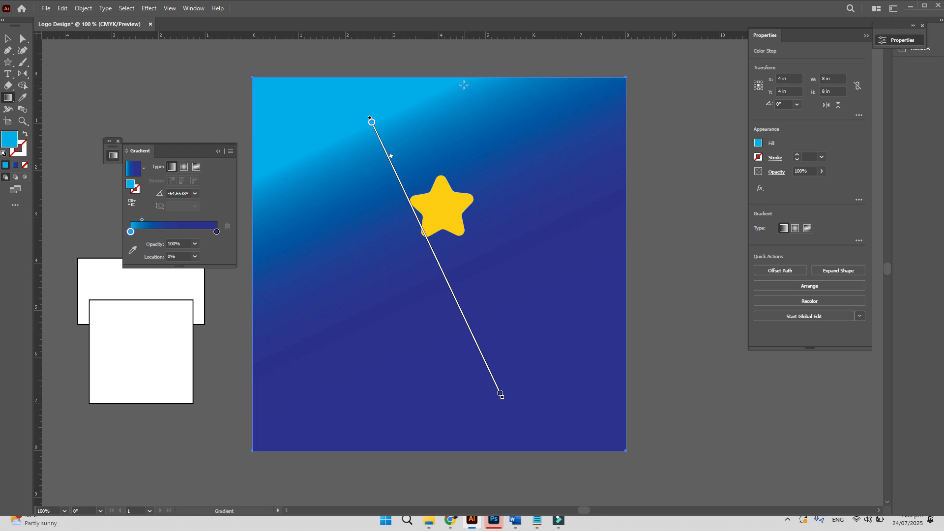
mouse_move(463, 79)
mouse_down()
mouse_move(476, 398)
mouse_move(466, 447)
mouse_up()
- Set the gradient angle to -90°, drag the midpoint lower, and add a stop at 52.7933%
click(859, 240)
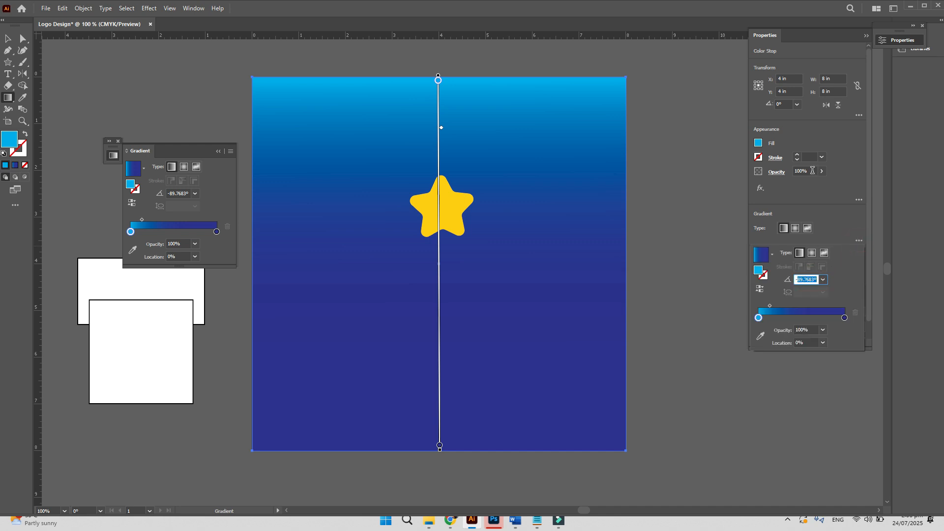
text(-90)
key(Tab)
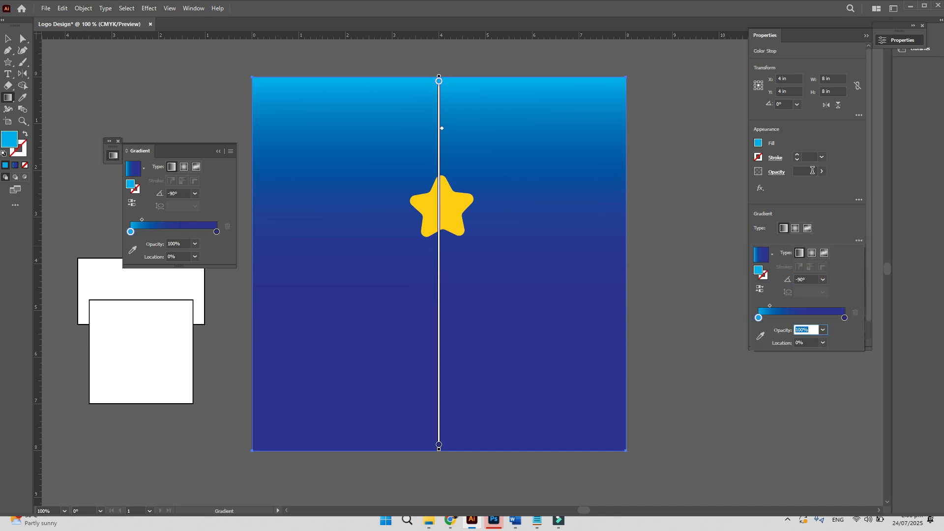
click(441, 128)
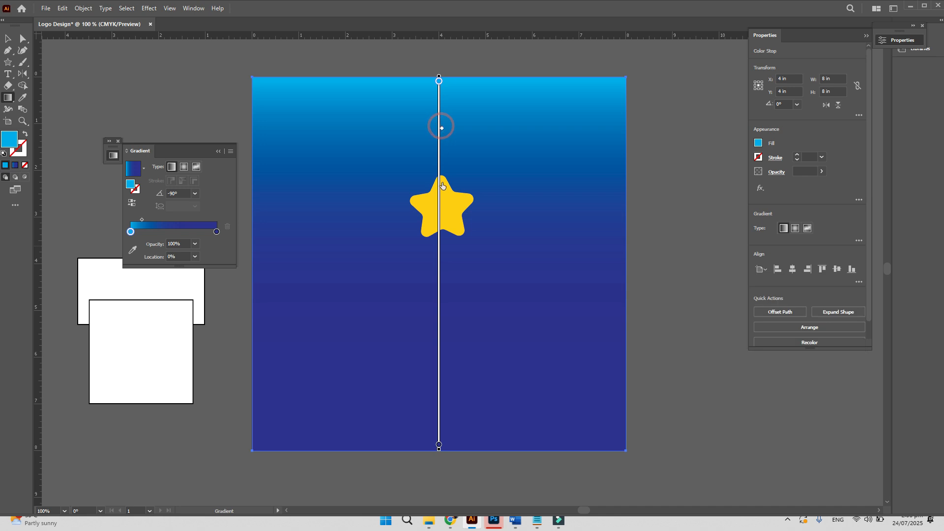
drag(442, 129, 438, 269)
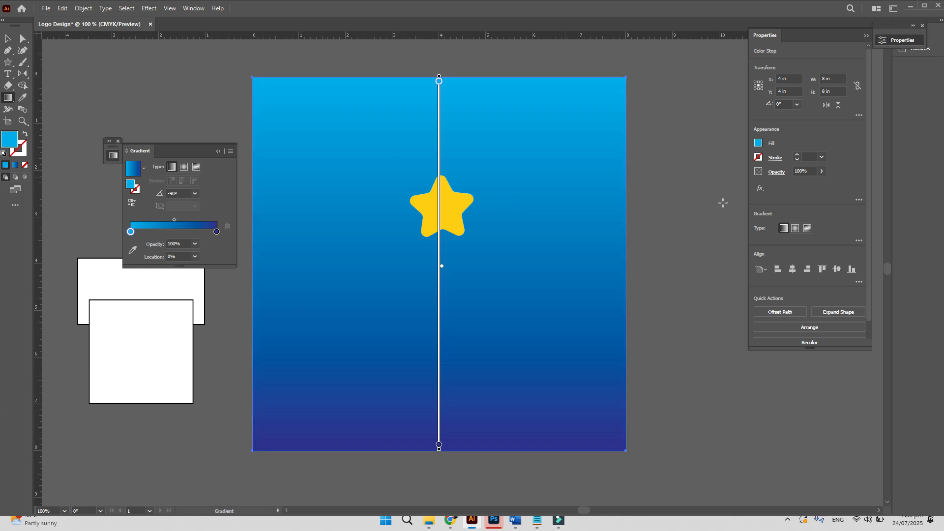
click(859, 241)
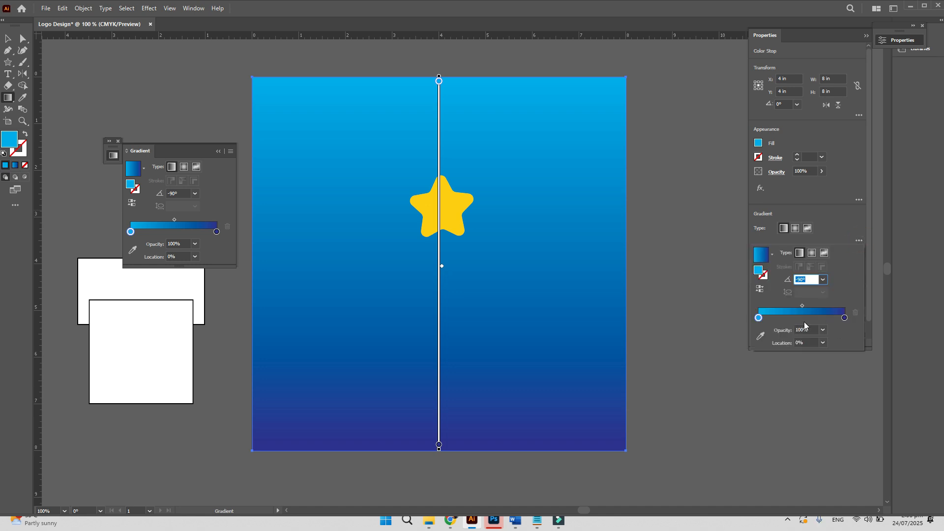
click(804, 322)
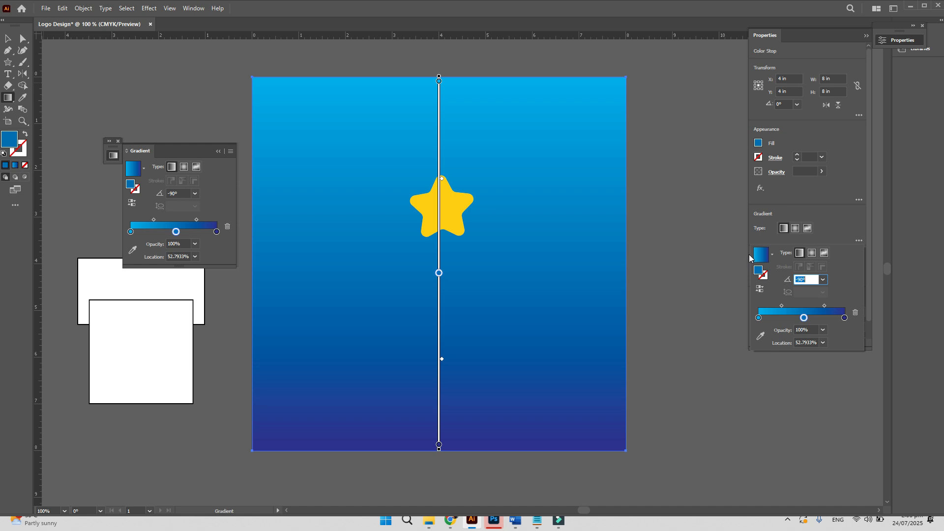
- Colour the 52.7933% stop yellow, after briefly trying crimson
double_click(804, 318)
click(787, 349)
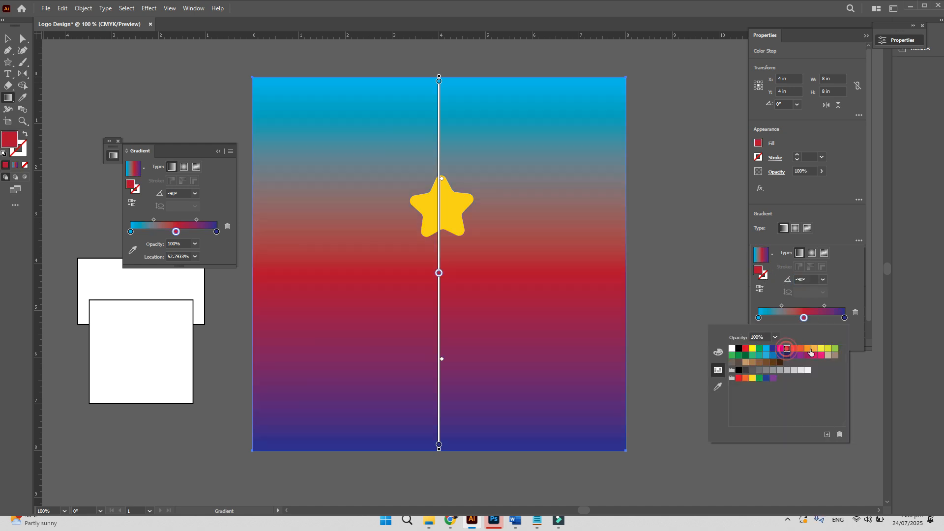
click(822, 349)
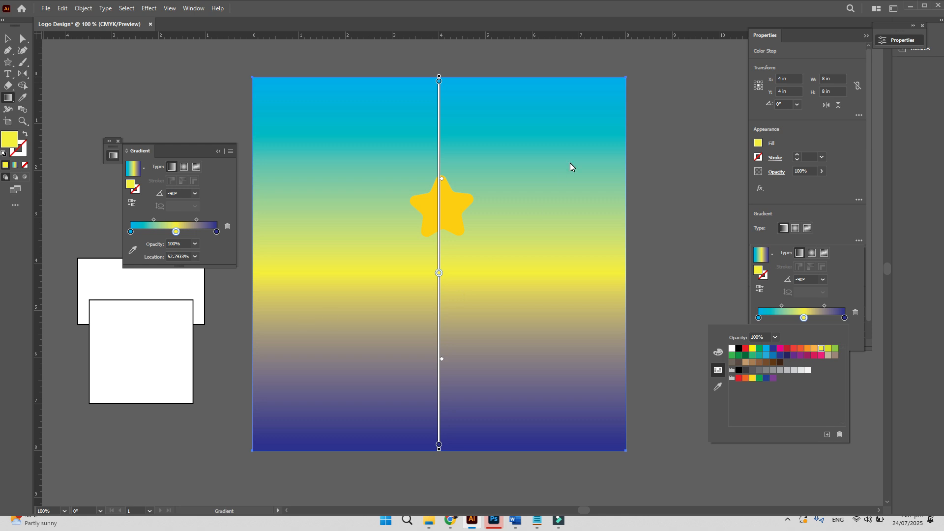
click(812, 255)
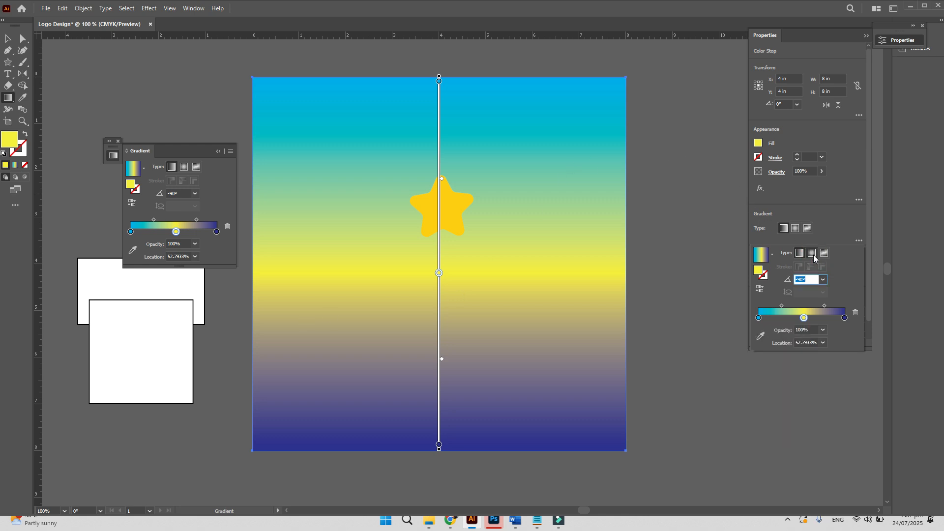
- Switch the gradient type to Radial and delete the yellow middle stop, leaving cyan to navy
click(812, 254)
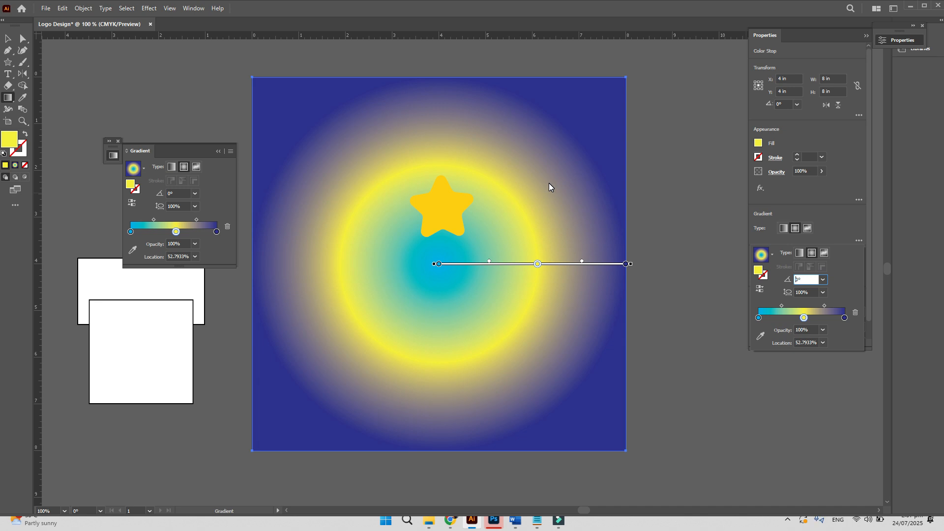
key(v)
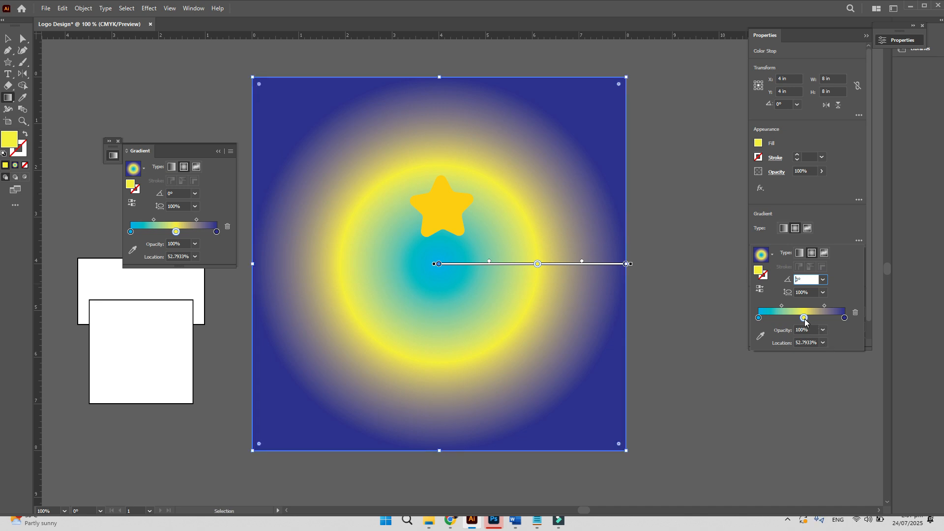
drag(803, 320, 811, 320)
key(g)
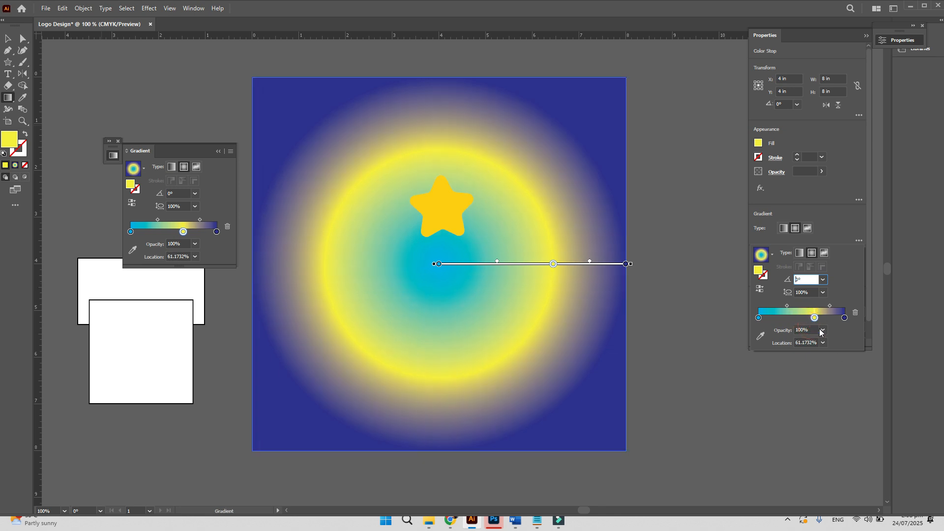
key(Delete)
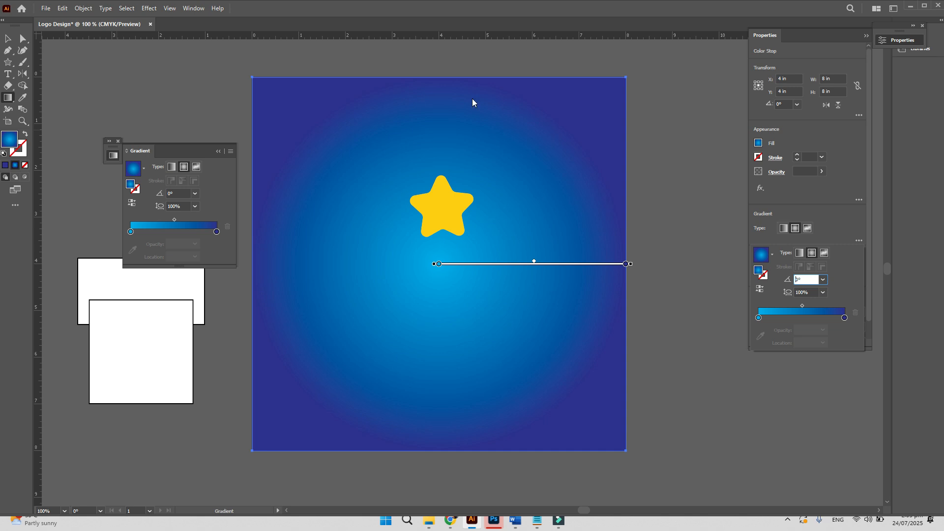
click(8, 50)
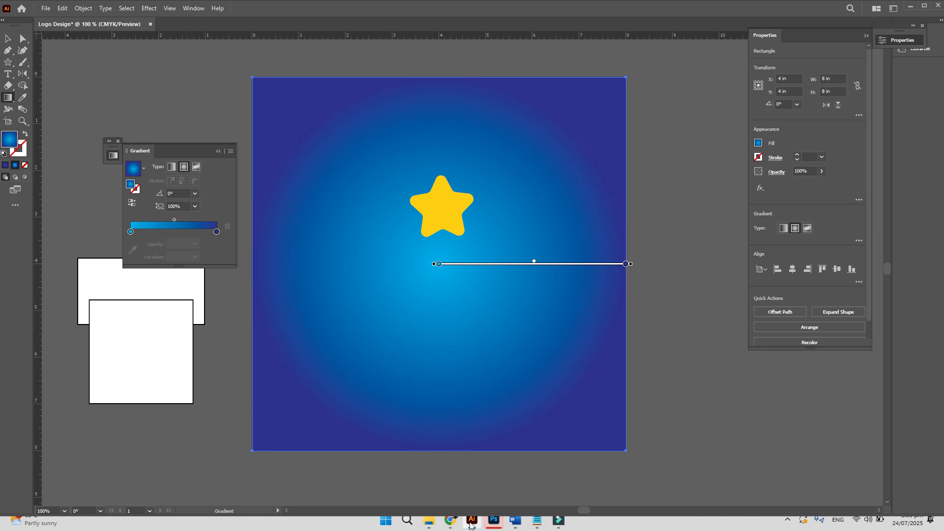
- Search 'COLOR COMBINATIONS' in Chrome, open Color Hunt, and snip the purple-red-orange-yellow palette card
click(450, 520)
text(COLOR COMBINATIONS)
key(Return)
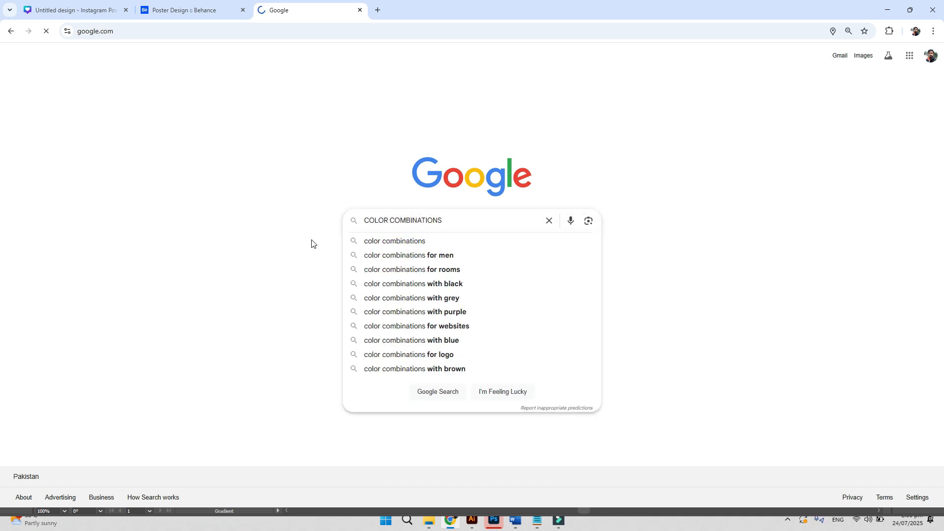
click(126, 138)
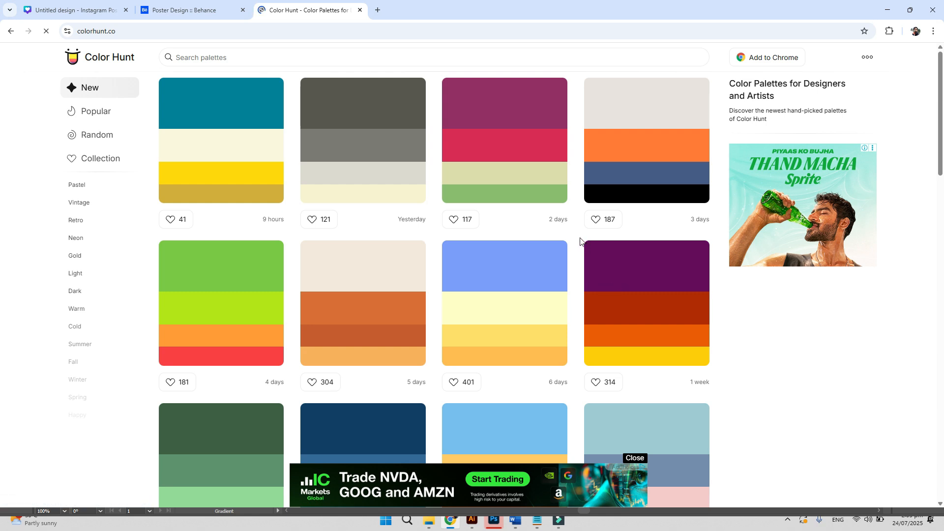
key(super+shift+s)
drag(579, 238, 714, 372)
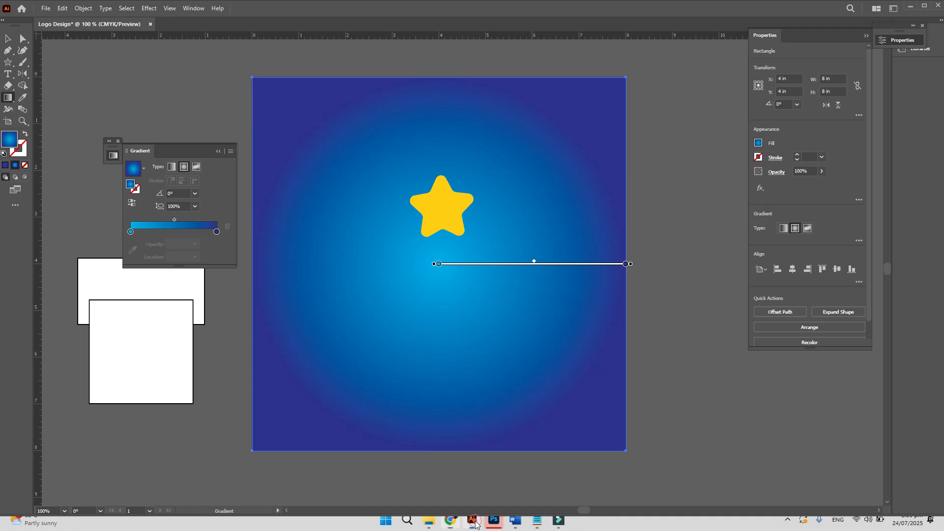
- Paste the captured palette into Illustrator and move it to the right of the gradient square
click(460, 520)
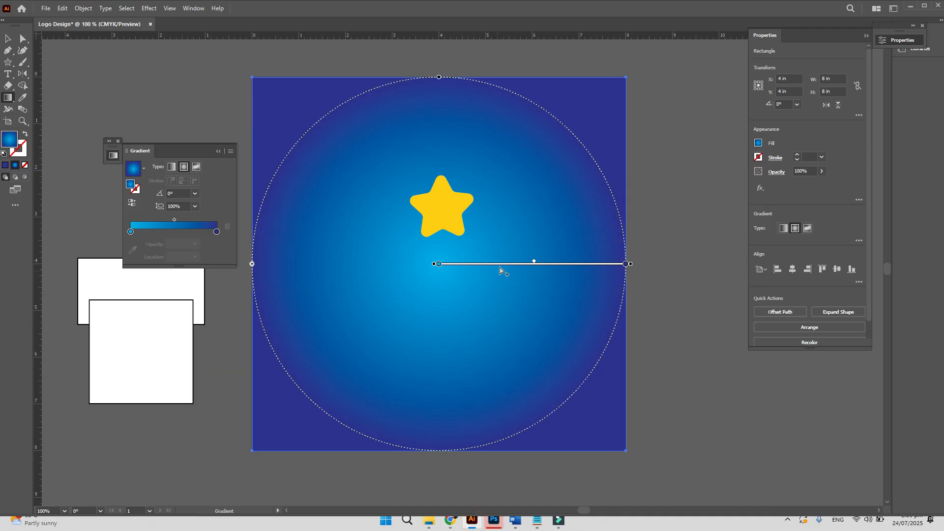
key(ctrl+v)
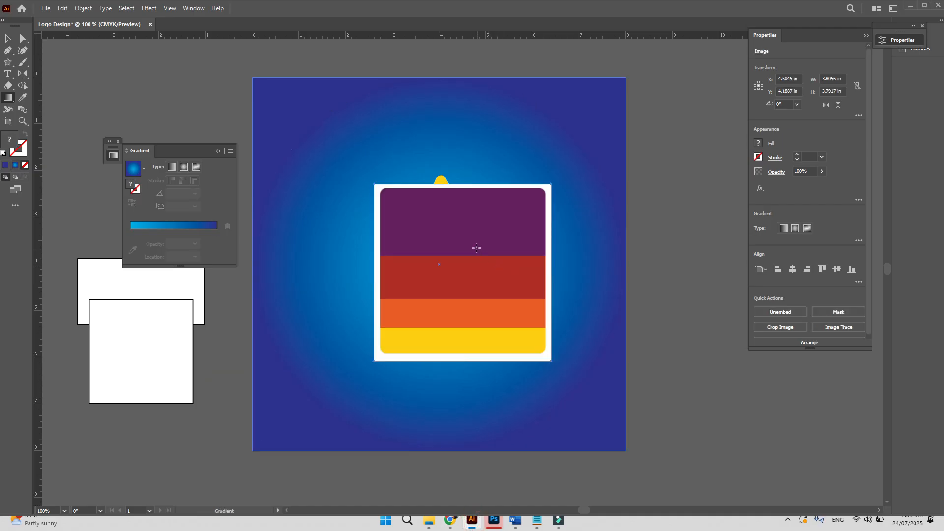
drag(487, 225, 270, 241)
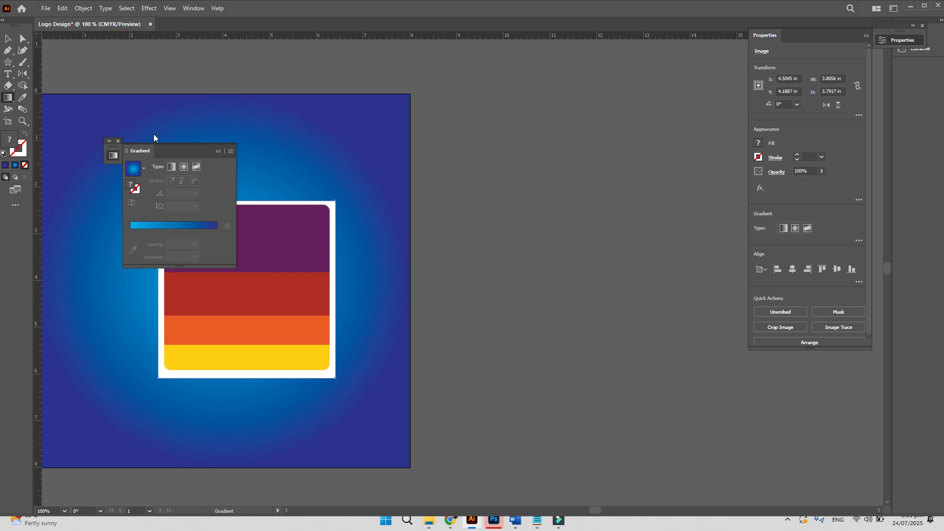
click(8, 39)
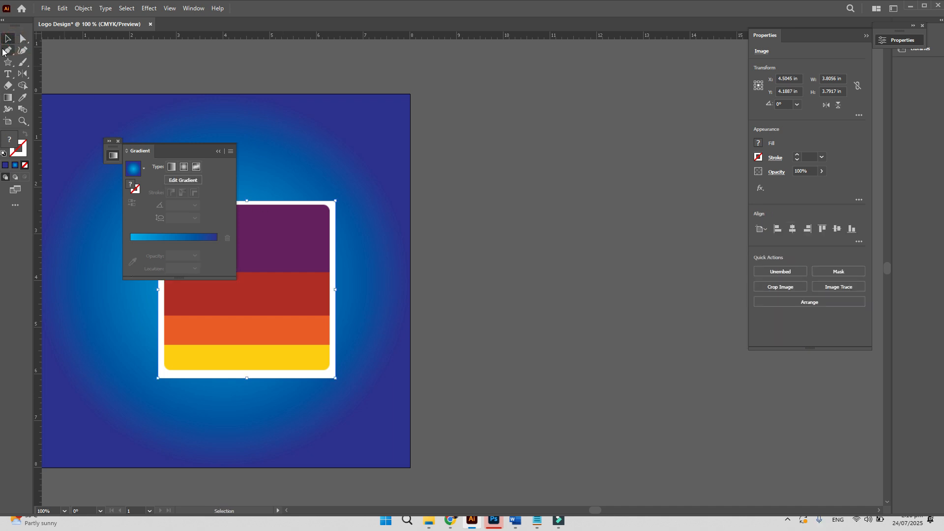
drag(269, 240, 547, 237)
drag(395, 260, 499, 263)
- Sample the palette's purple as the fill colour with the Eyedropper
click(218, 151)
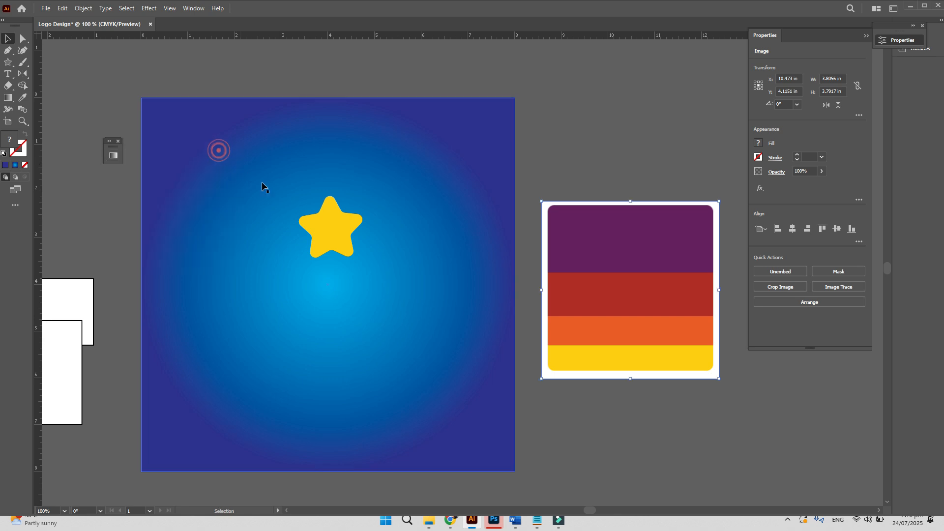
click(22, 97)
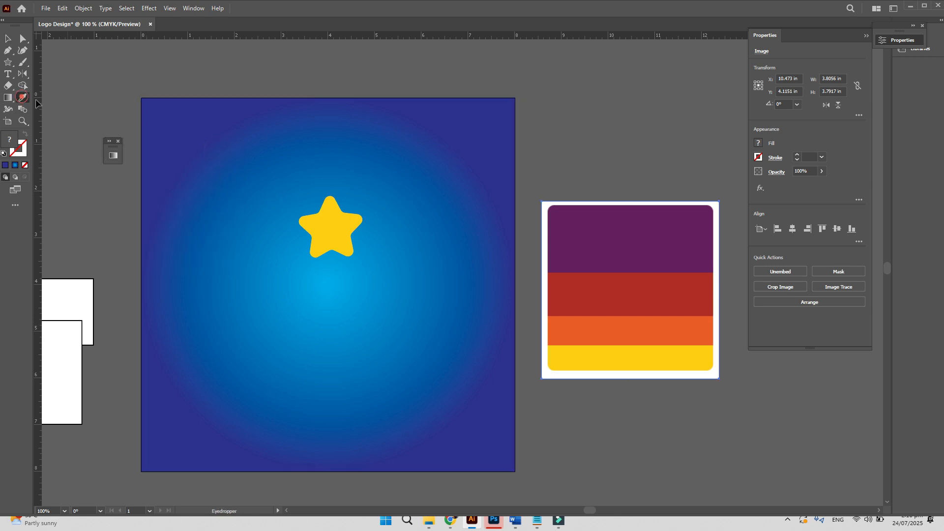
click(571, 226)
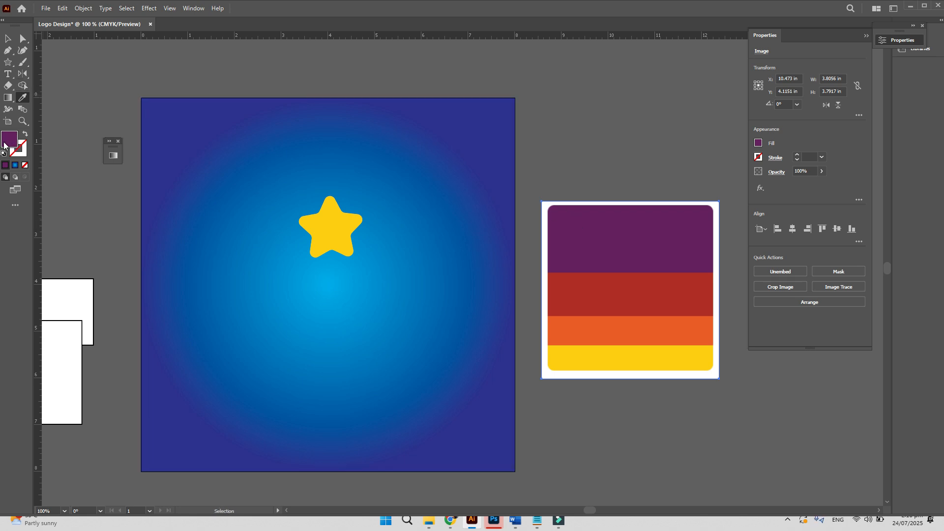
- Draw a small rectangle near the square's top-left and eyedrop the palette's orange into it
key(m)
drag(209, 121, 276, 160)
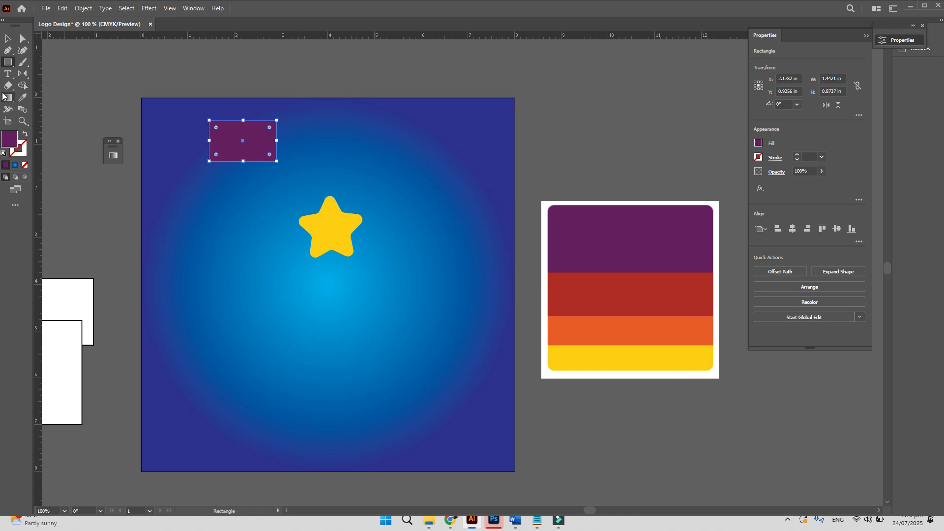
click(20, 99)
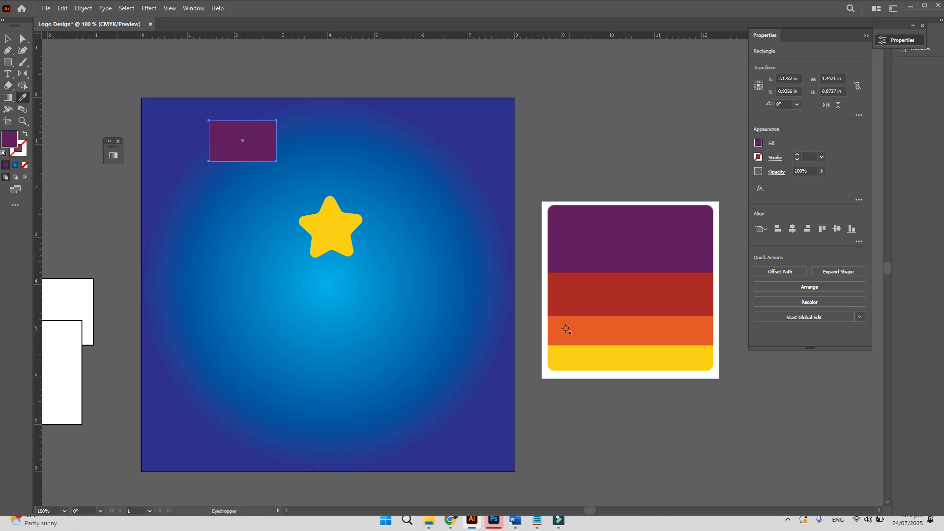
click(579, 355)
click(589, 300)
click(588, 323)
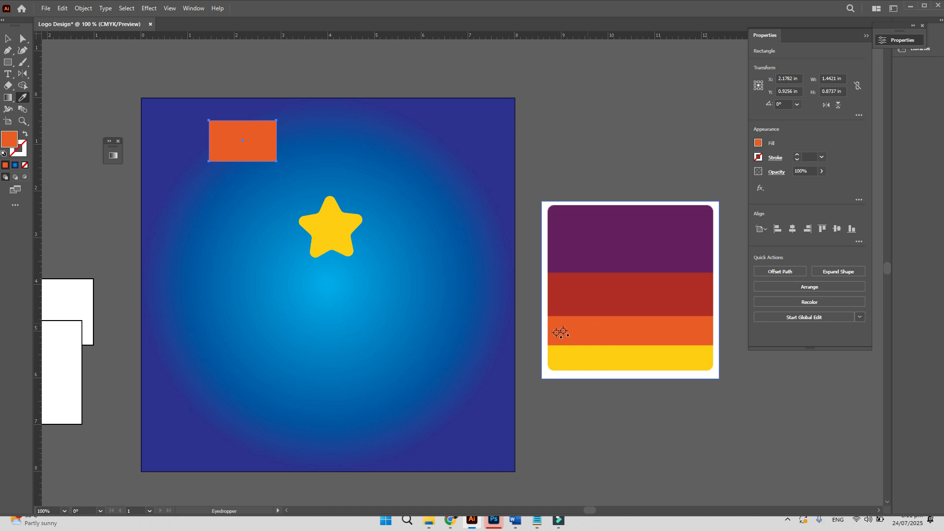
key(v)
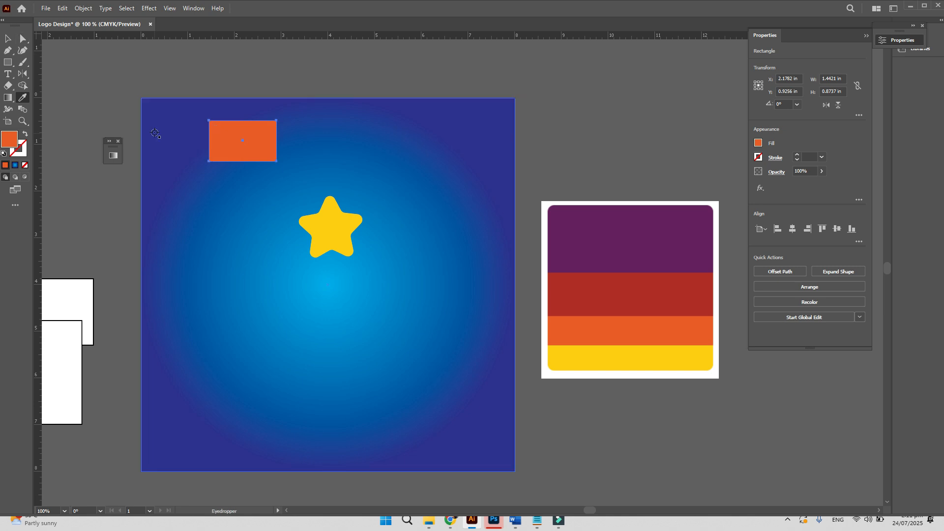
click(8, 38)
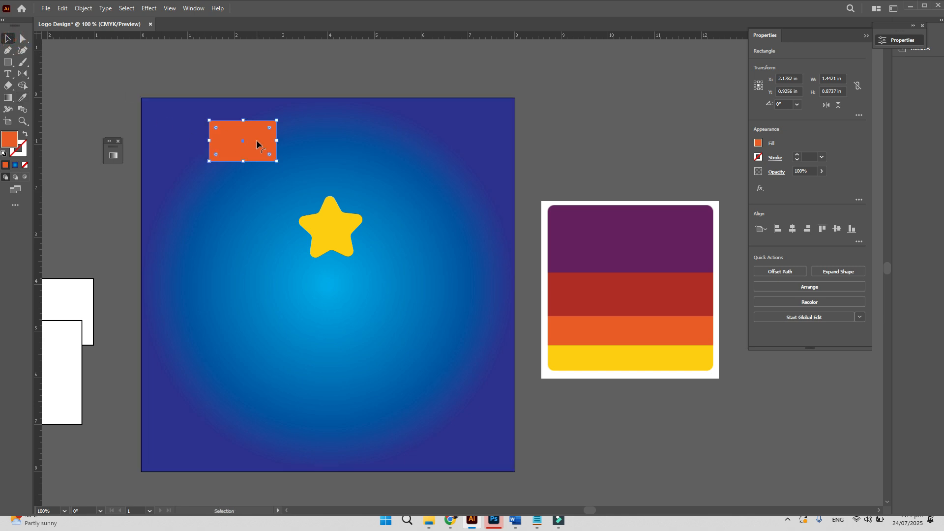
- Recolour the small rectangle bright green (00ff00, hue 121°) in the Color Picker
double_click(10, 140)
click(728, 197)
click(737, 186)
click(731, 236)
click(716, 192)
click(720, 244)
click(763, 240)
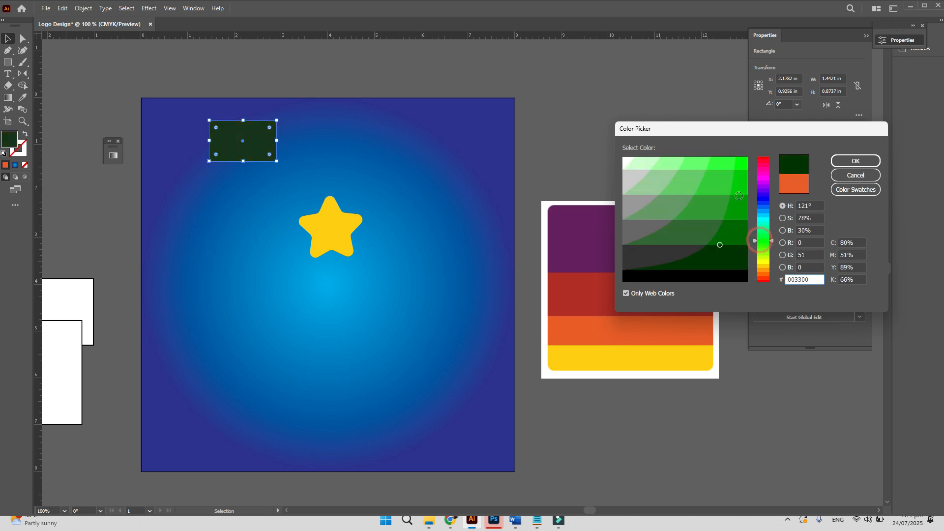
click(743, 183)
click(740, 165)
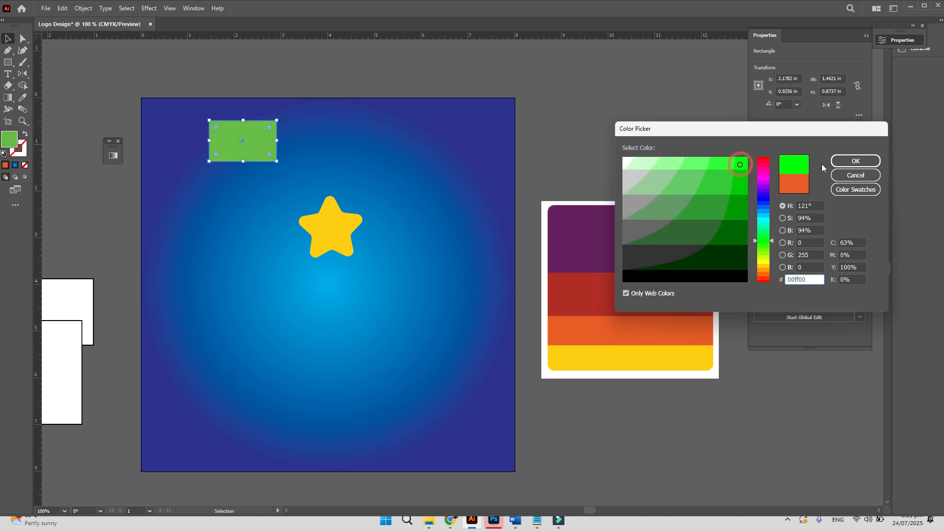
click(855, 165)
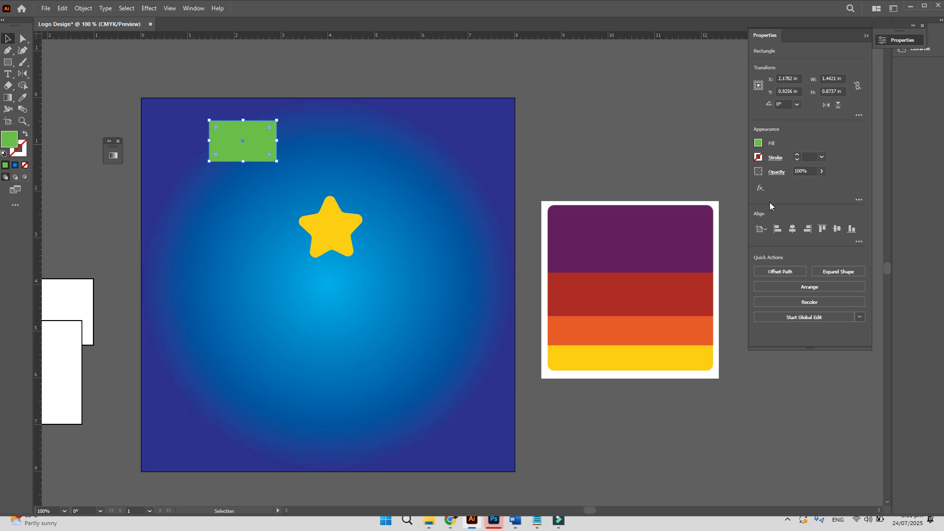
click(194, 8)
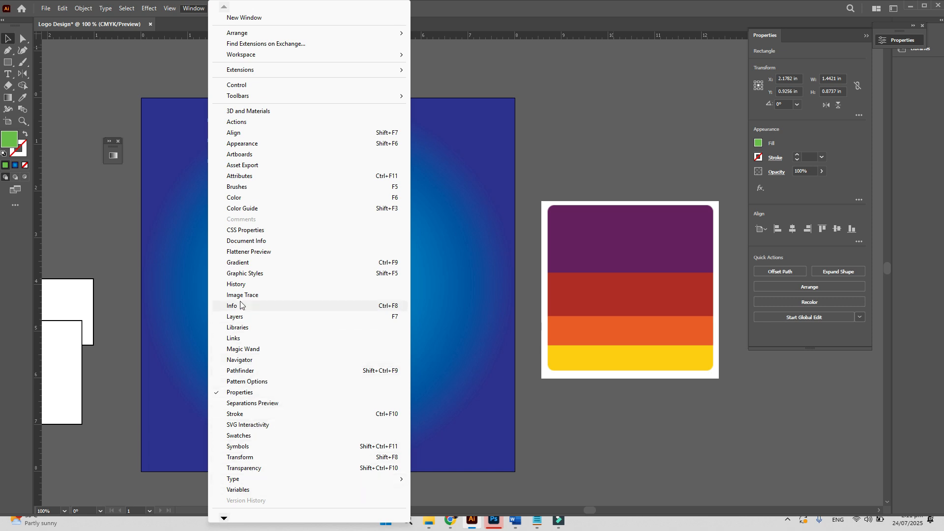
- Show the Swatches panel, try cyan and dark blue on the rectangle, and enlarge the panel
click(241, 436)
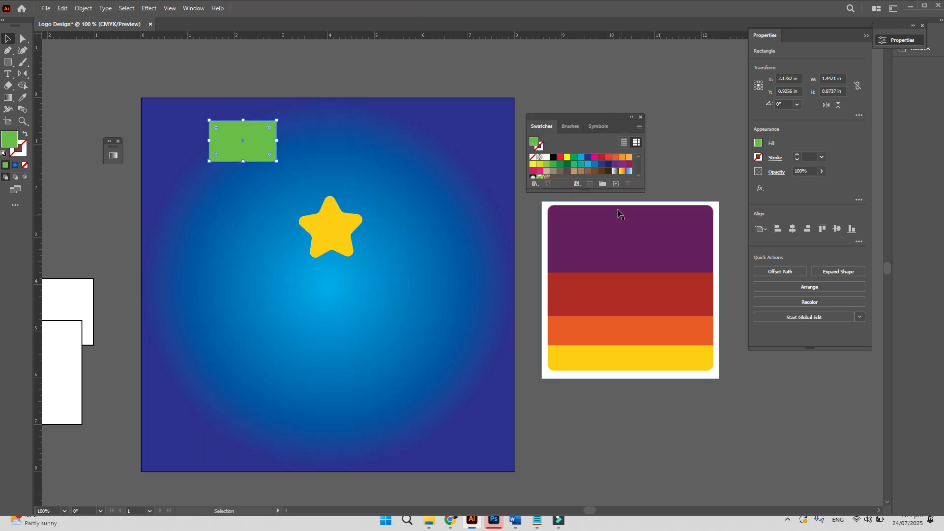
click(581, 157)
click(588, 157)
click(581, 157)
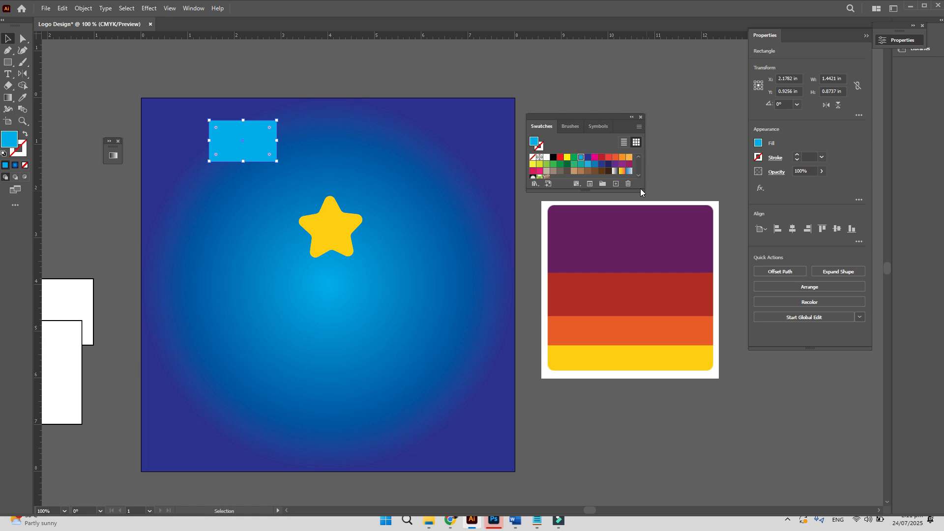
drag(642, 190, 661, 337)
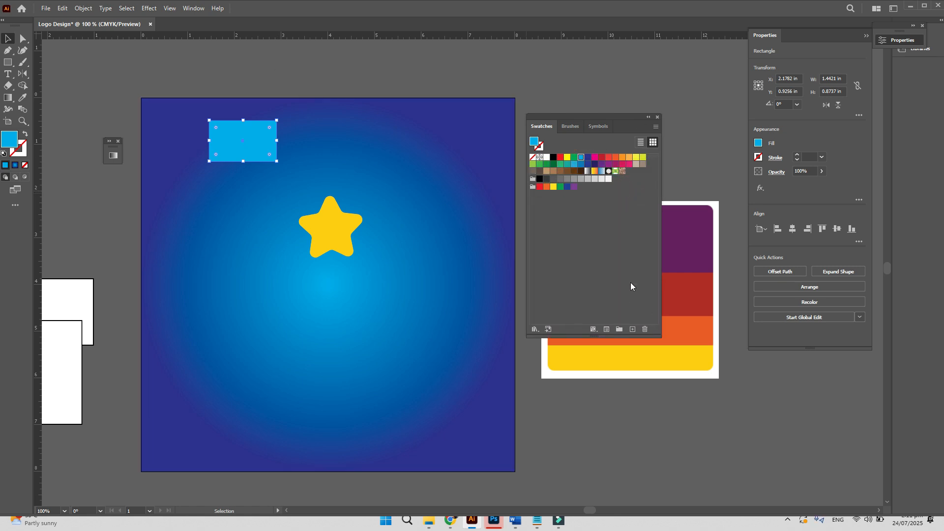
- Refill the rectangle with the palette's orange and select its anchor points with Direct Selection
key(i)
click(692, 335)
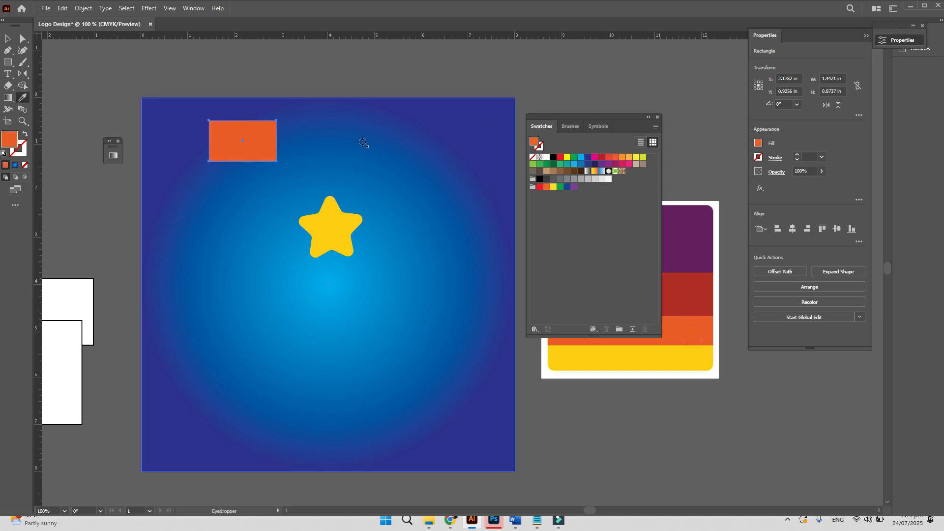
click(23, 38)
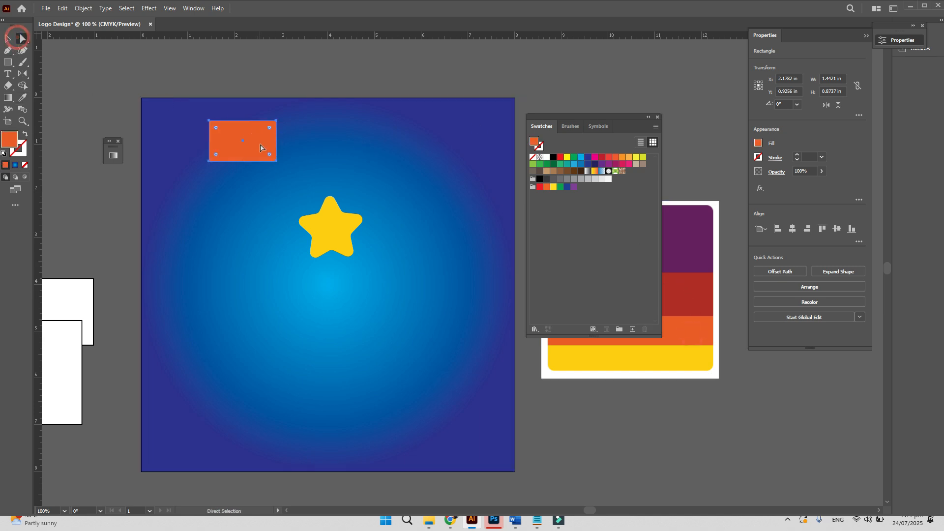
click(234, 87)
click(245, 140)
- Add the rectangle's orange to the Swatches panel as a new global swatch
key(i)
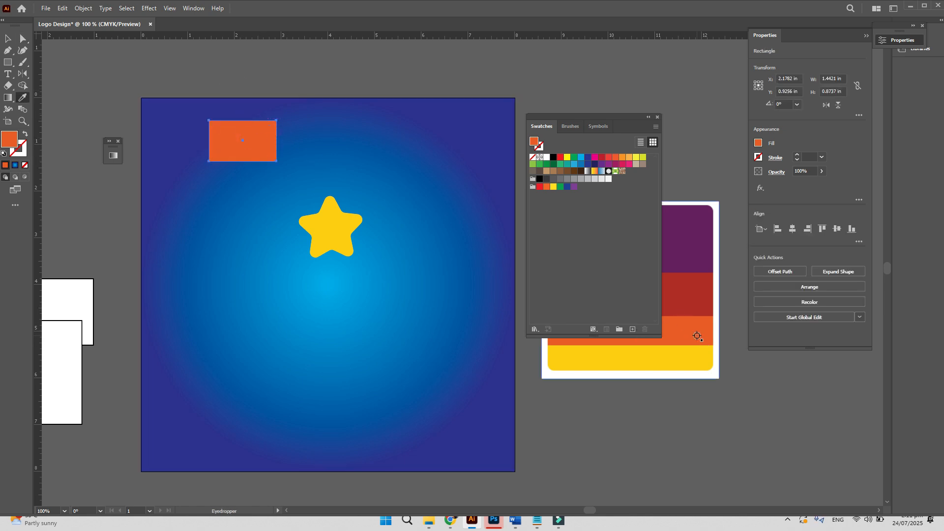
key(ctrl)
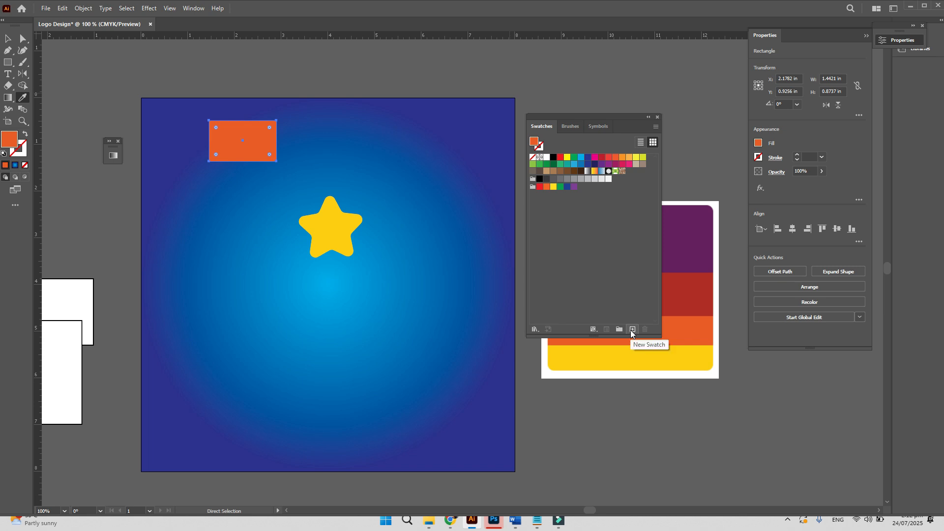
click(631, 330)
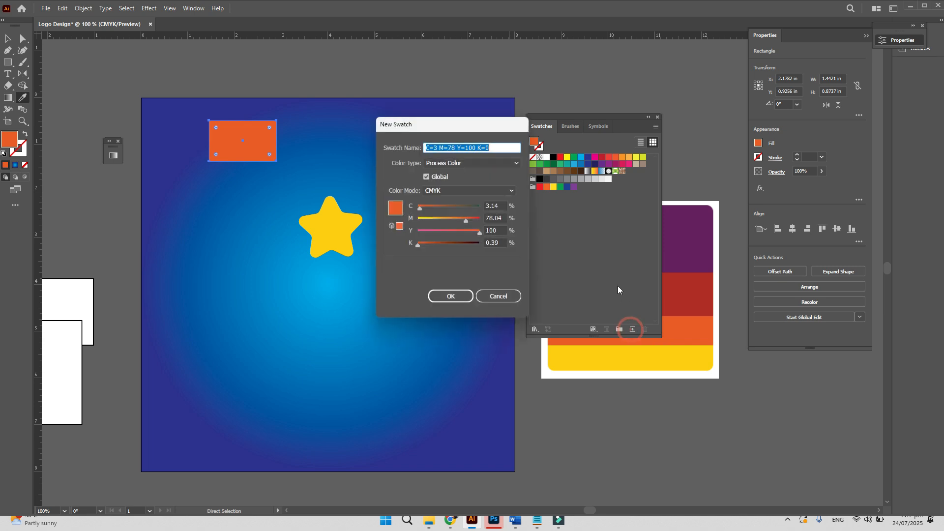
click(464, 296)
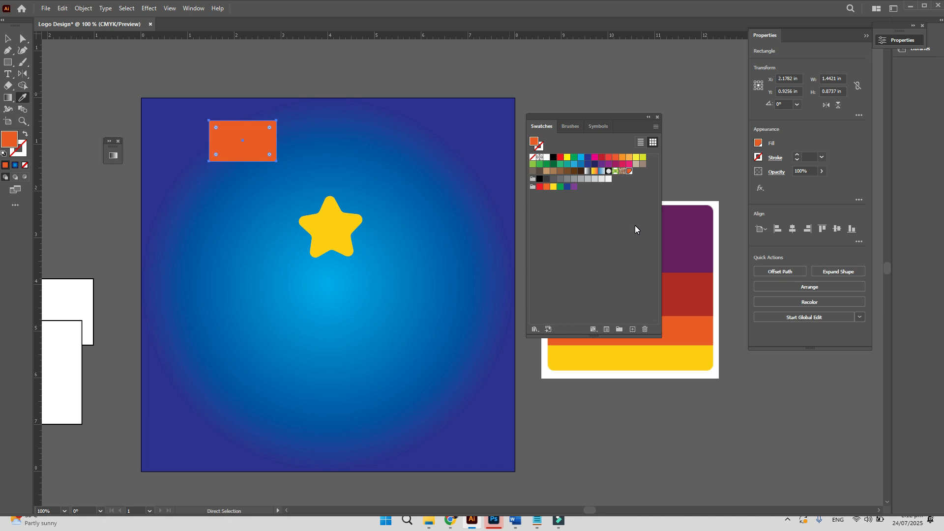
key(i)
- Start a Pen-tool zigzag with several peaks across the square's lower part
click(9, 51)
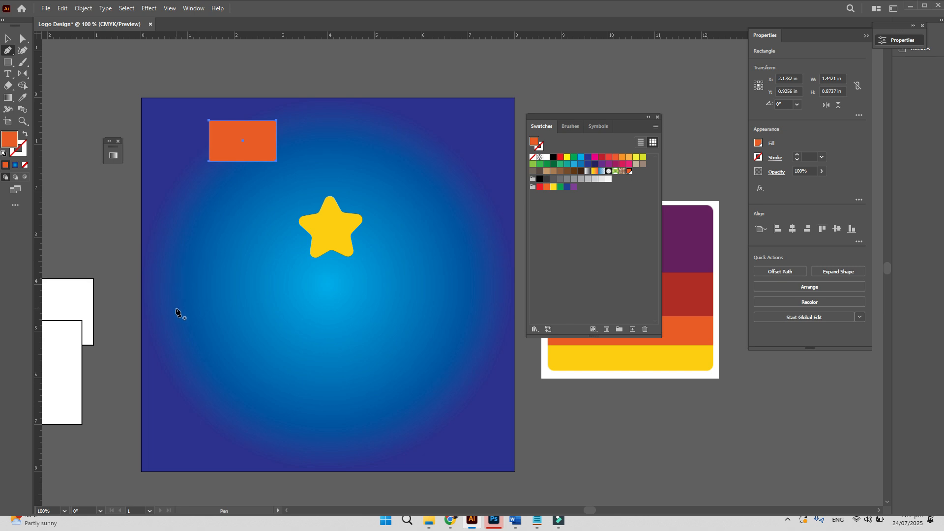
click(212, 350)
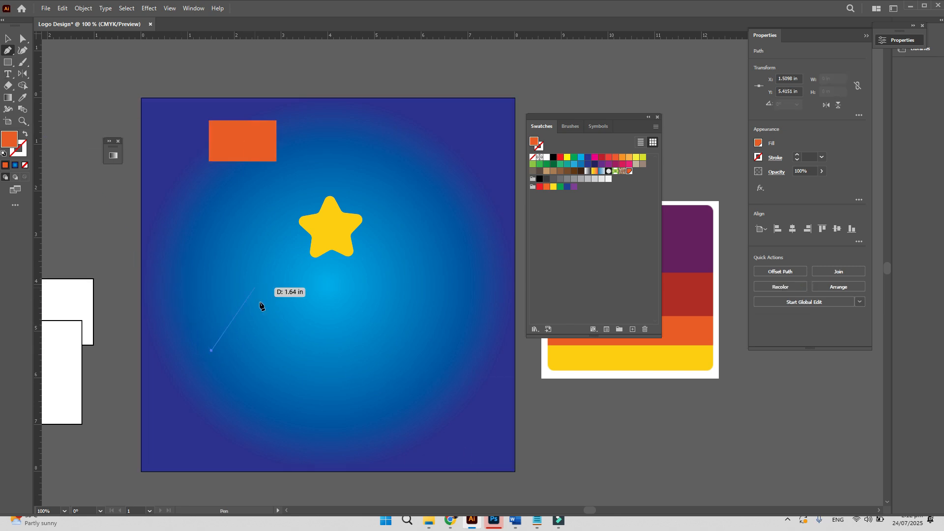
click(257, 321)
click(328, 356)
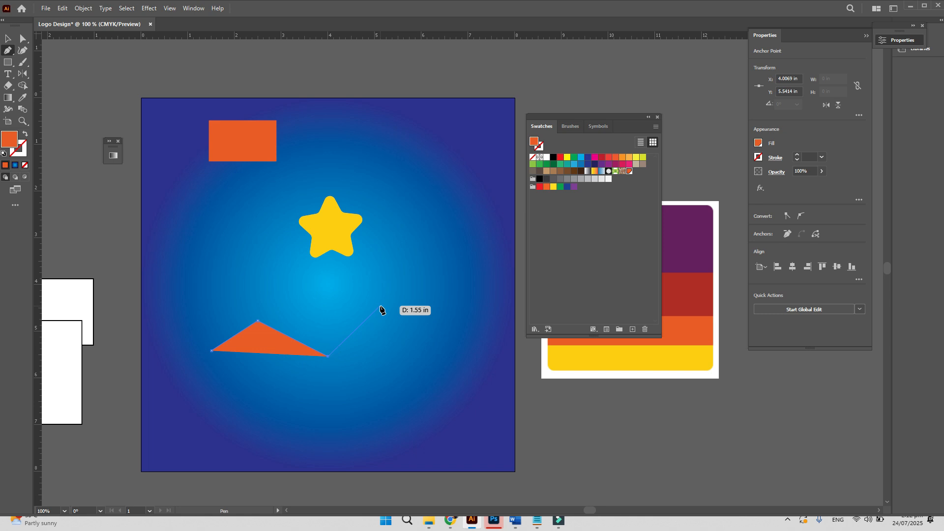
click(379, 306)
click(412, 335)
click(435, 295)
click(457, 304)
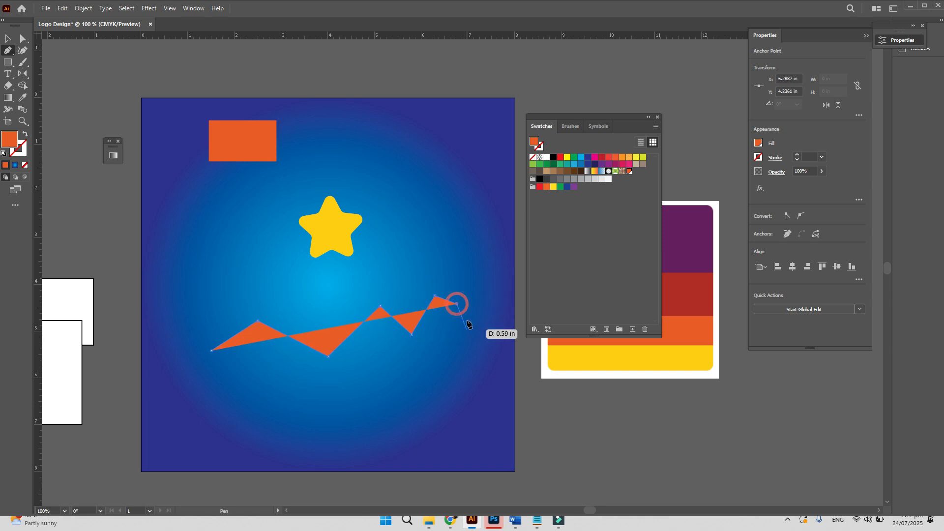
click(473, 264)
- Continue the path down the right and along the bottom, then undo the extra points
click(490, 335)
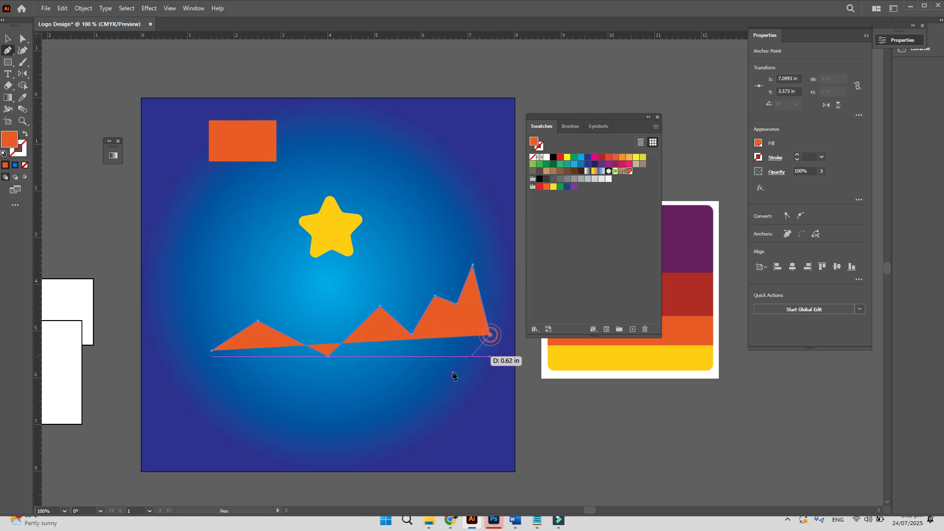
click(431, 402)
click(321, 427)
click(225, 412)
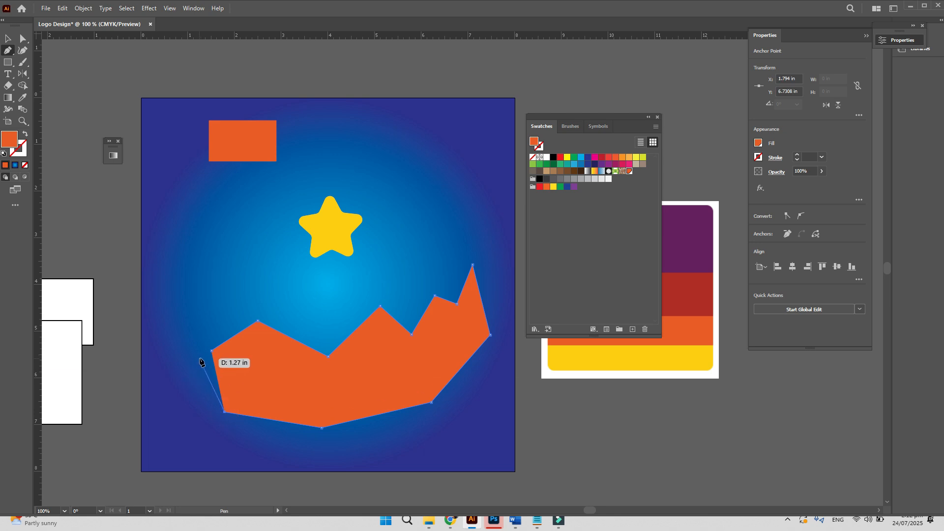
key(ctrl+z)
key(ctrl+z)
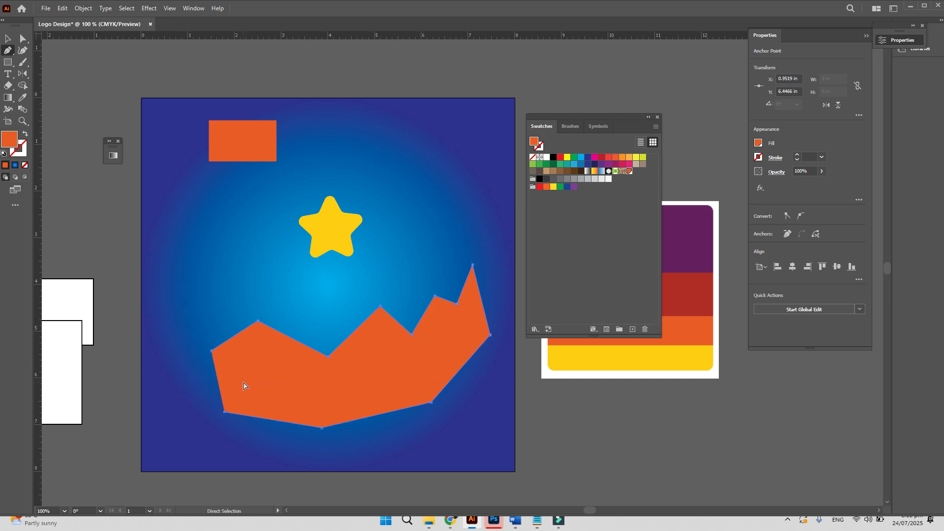
key(ctrl+z)
key(ctrl+z)
key(ctrl+z)
key(ctrl+z)
key(ctrl+z)
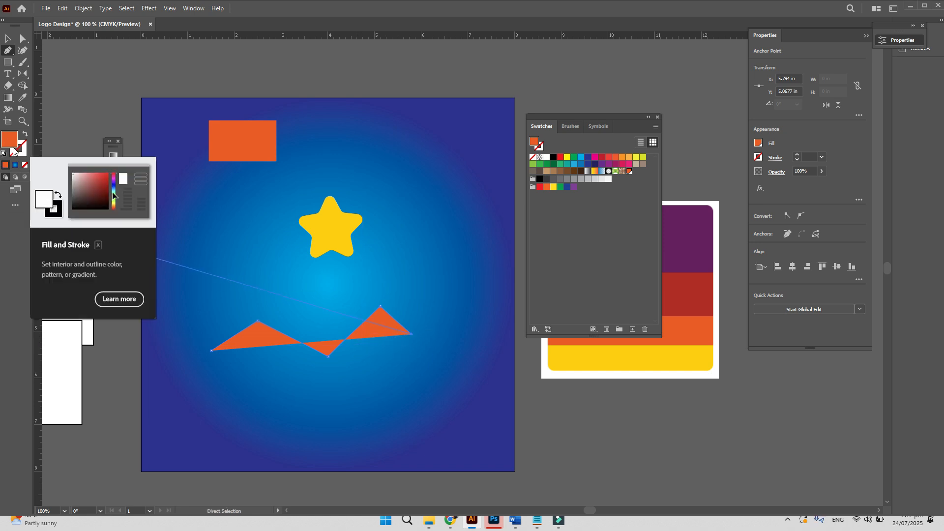
- Set the zigzag's fill to None and give it an orange 6 pt stroke
click(758, 143)
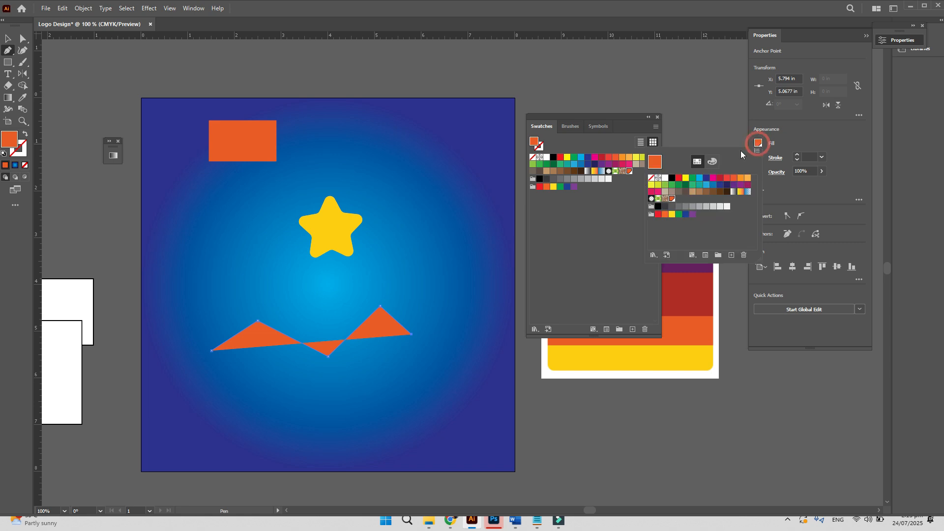
click(651, 178)
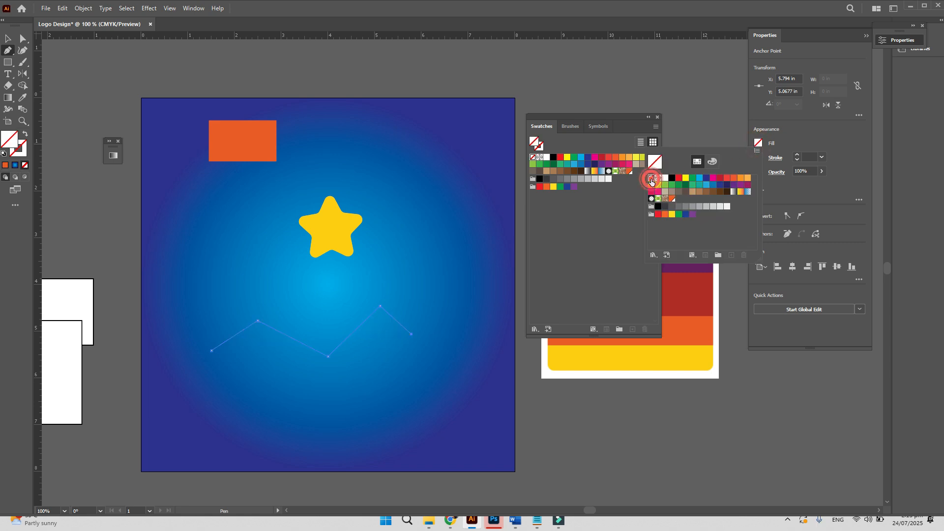
click(23, 146)
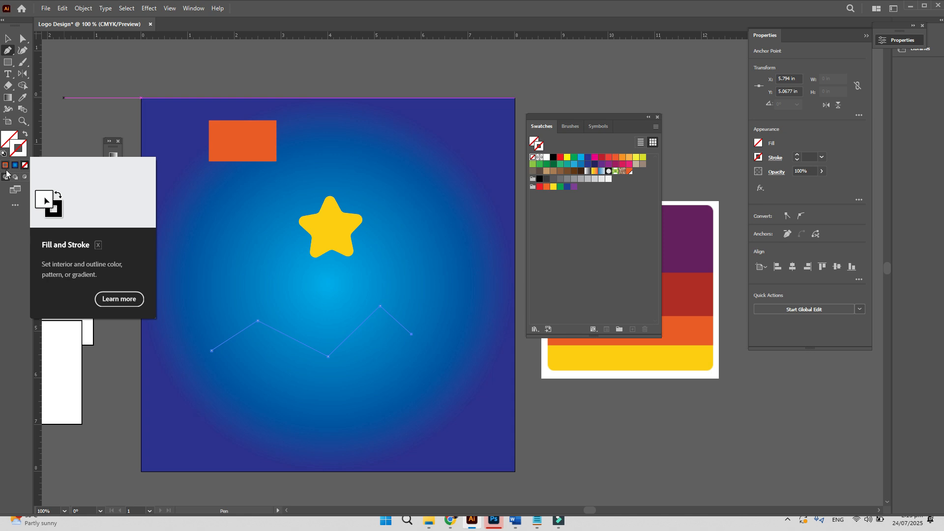
click(5, 166)
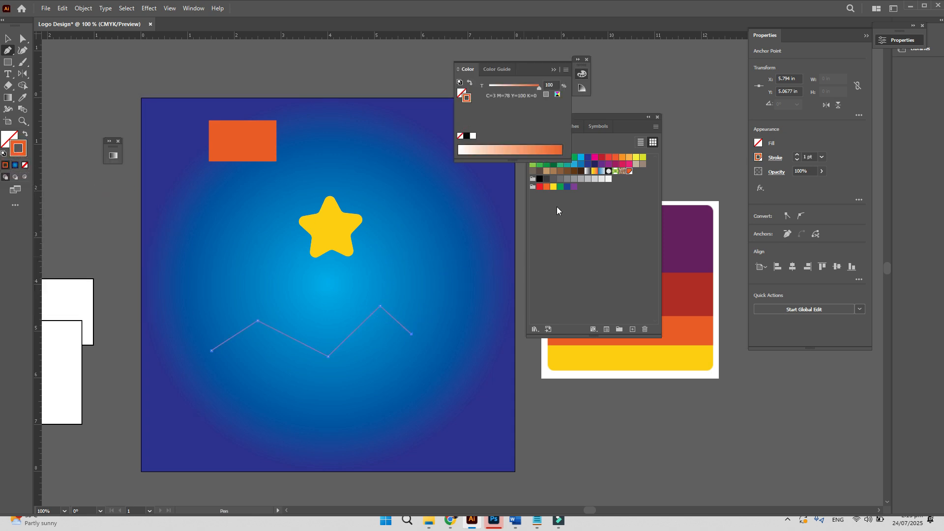
click(807, 157)
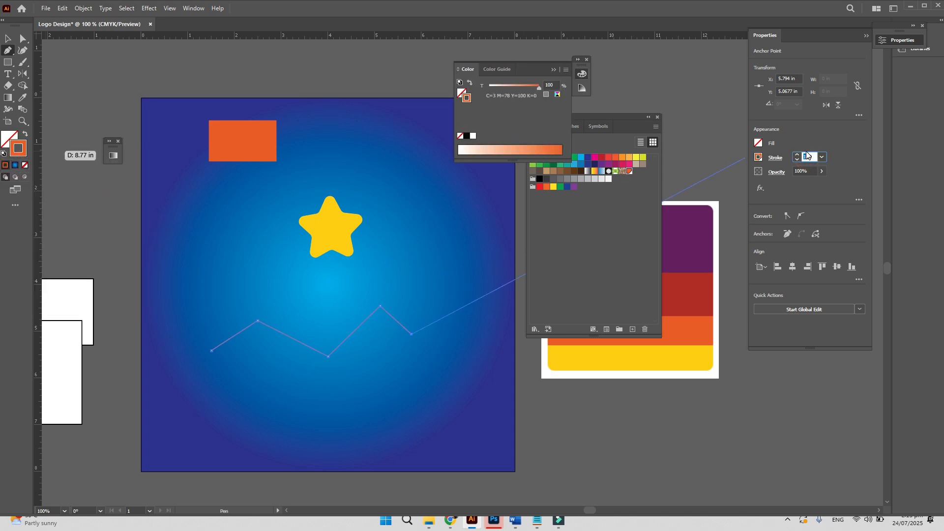
text(6)
key(Return)
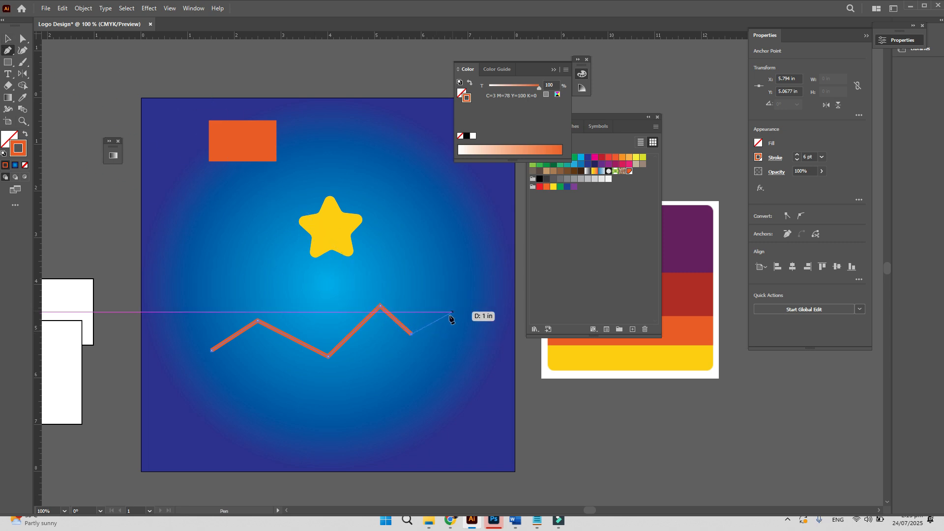
- Extend the zigzag down the right side and along the bottom, closing it near the start
key(space)
mouse_move(439, 296)
mouse_down()
mouse_move(426, 248)
mouse_move(410, 238)
mouse_move(422, 291)
mouse_up()
drag(366, 332, 373, 356)
click(442, 376)
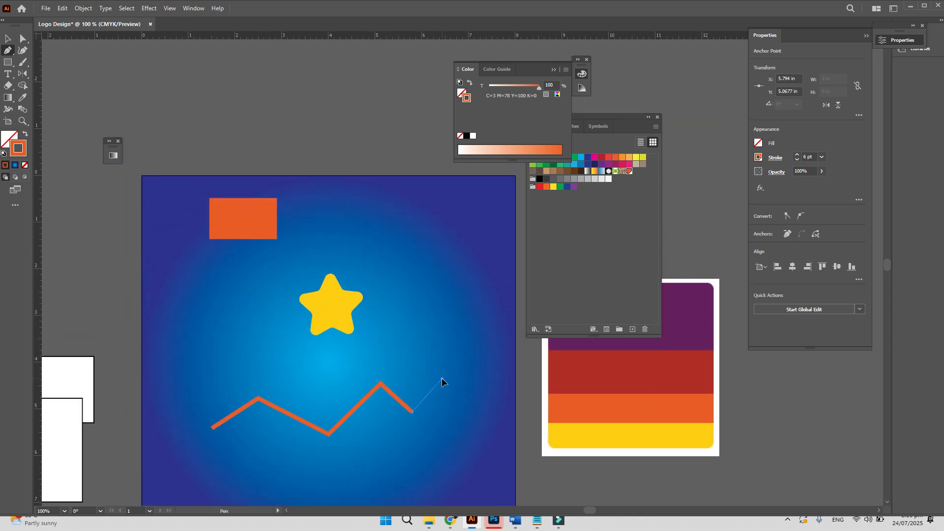
key(space)
drag(465, 429, 452, 331)
click(457, 348)
click(412, 393)
click(355, 413)
click(302, 409)
click(256, 397)
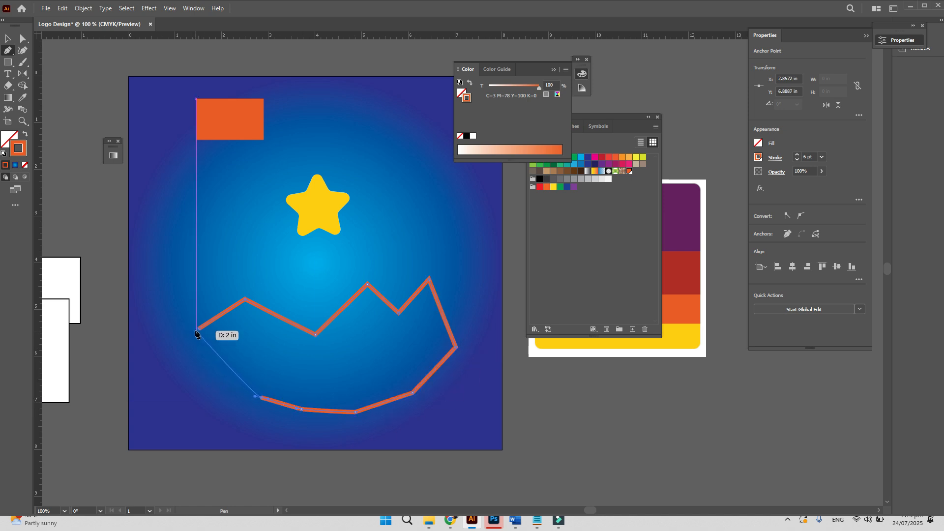
drag(198, 328, 212, 334)
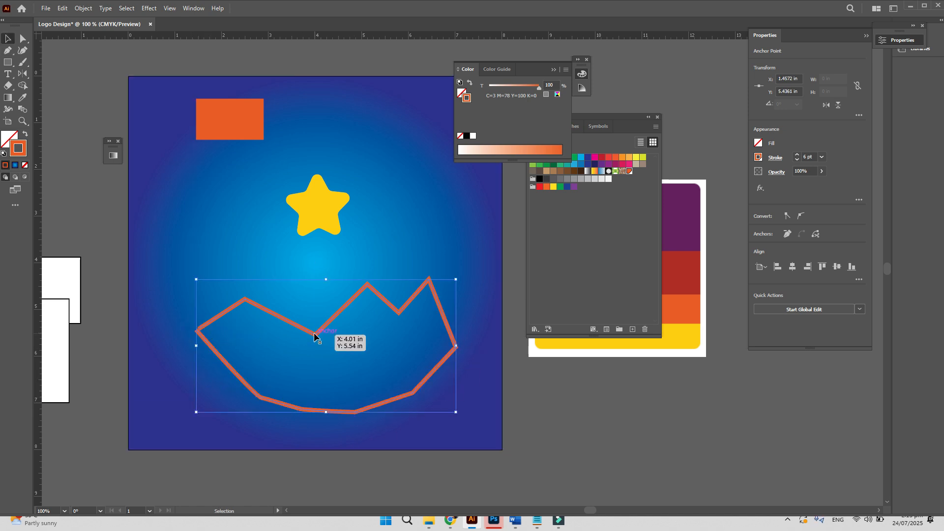
- Undo the closing, delete the zigzag path, and return to Chrome's Color Hunt page
key(ctrl+z)
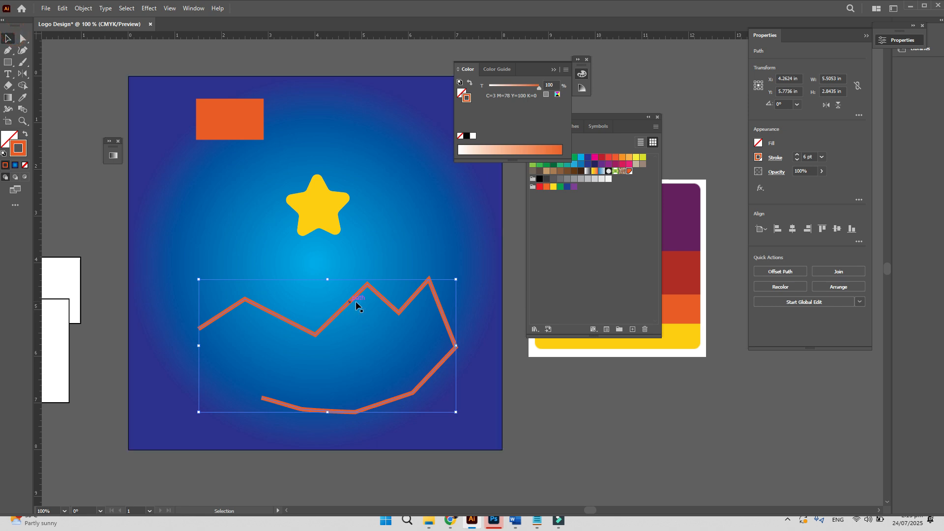
key(Delete)
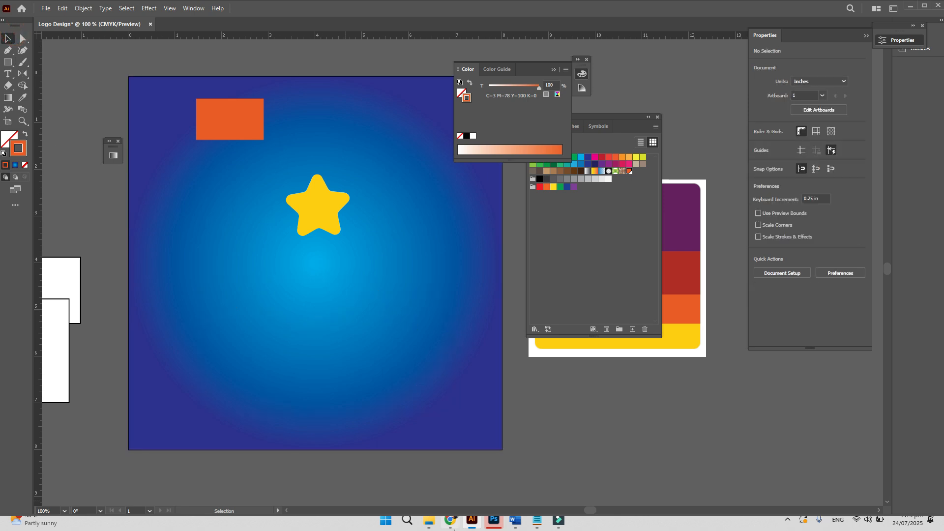
click(450, 520)
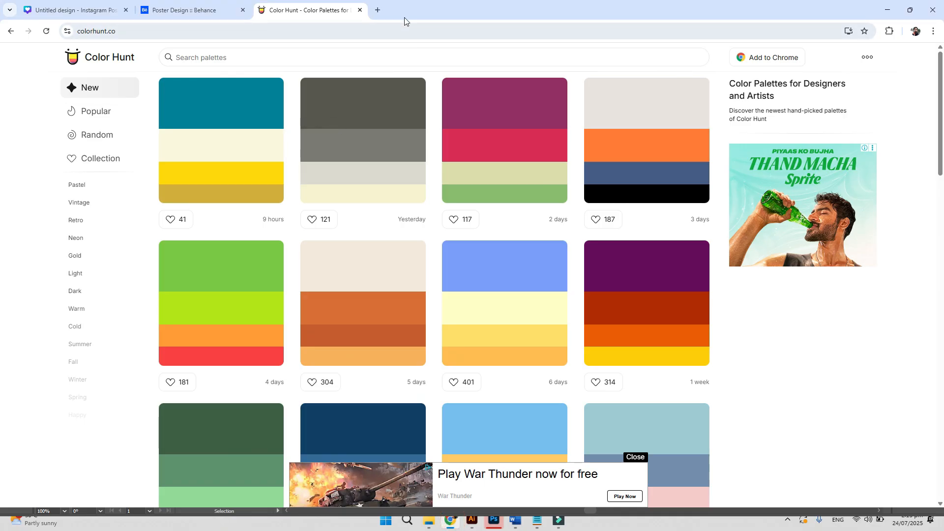
- Search for 'simple bird' in a new browser tab
click(378, 9)
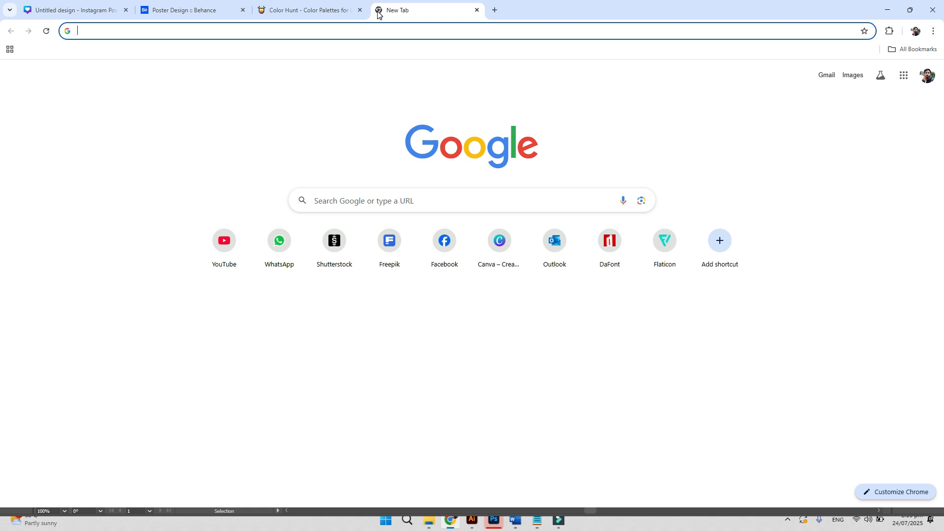
text(spa)
key(BackSpace)
key(BackSpace)
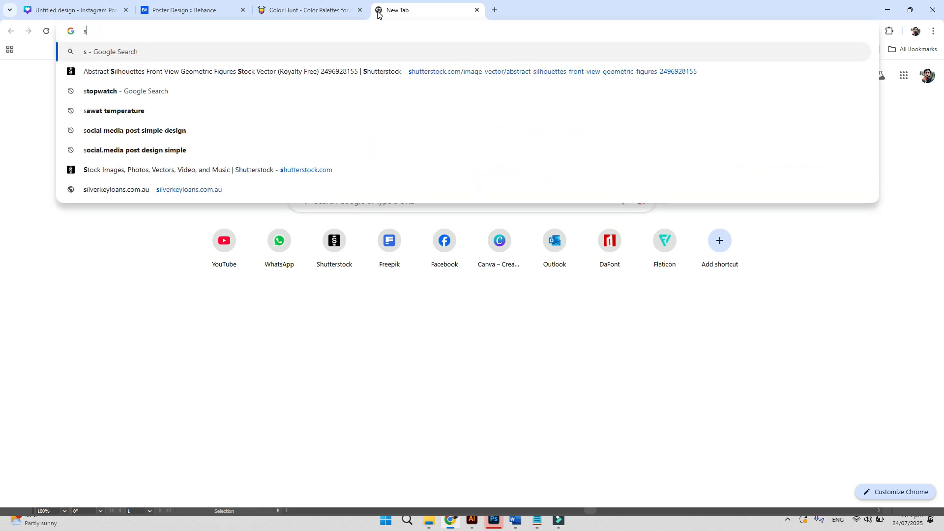
key(BackSpace)
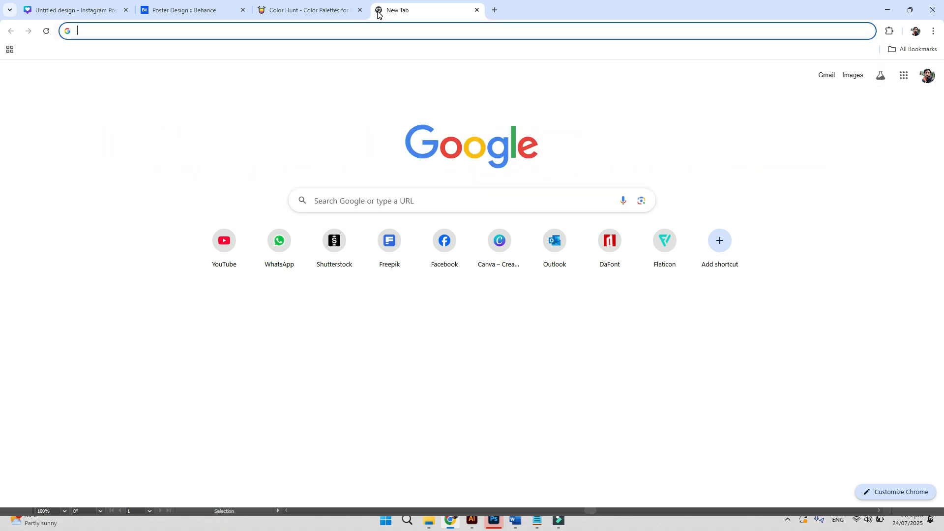
text(shapes)
key(ctrl+a)
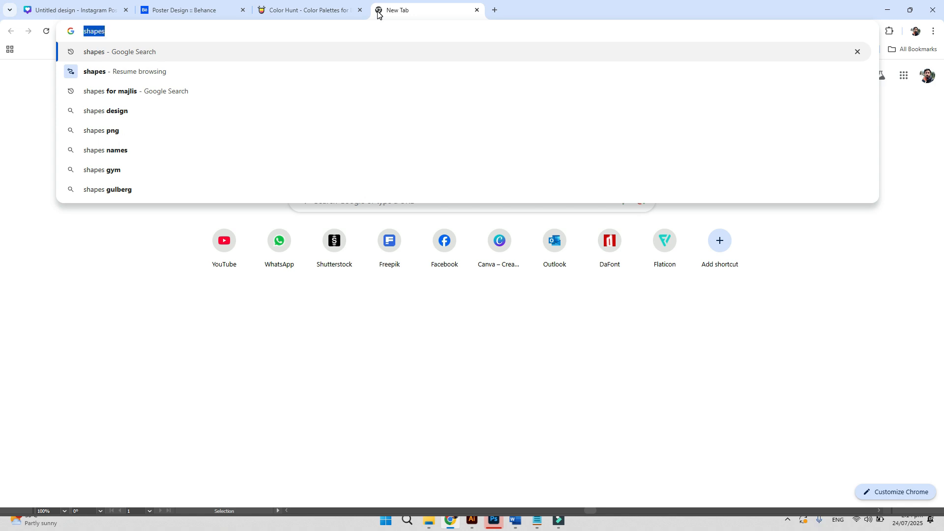
text(simple bird)
key(Return)
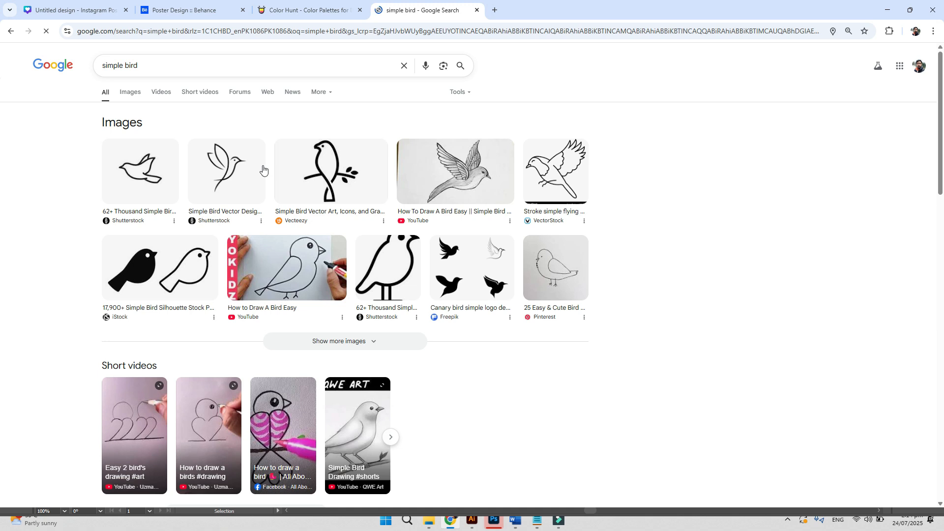
- Open the first bird outline image in its own tab and start a screen capture
click(161, 175)
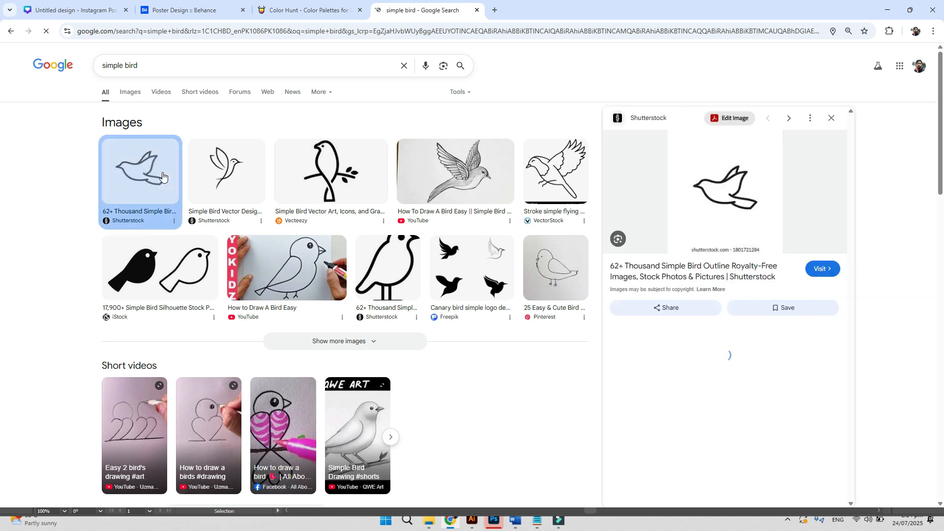
right_click(721, 190)
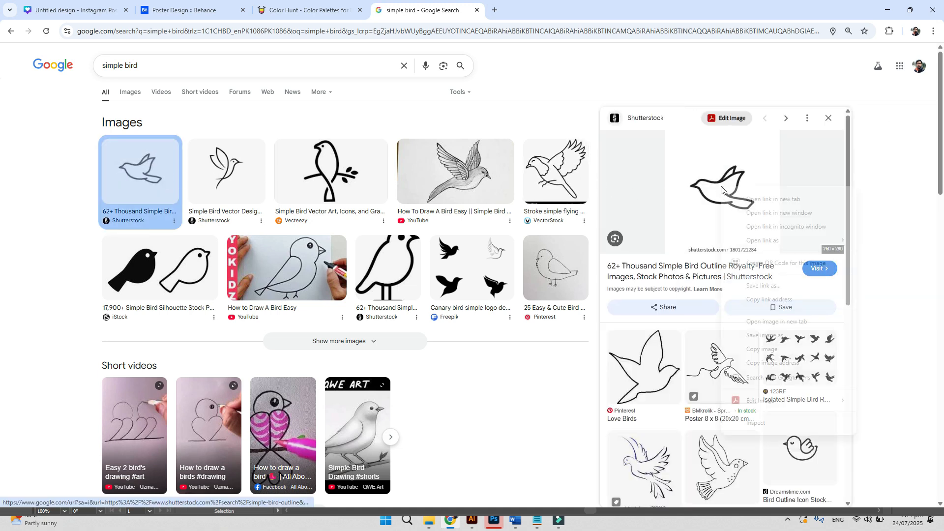
click(757, 320)
click(530, 19)
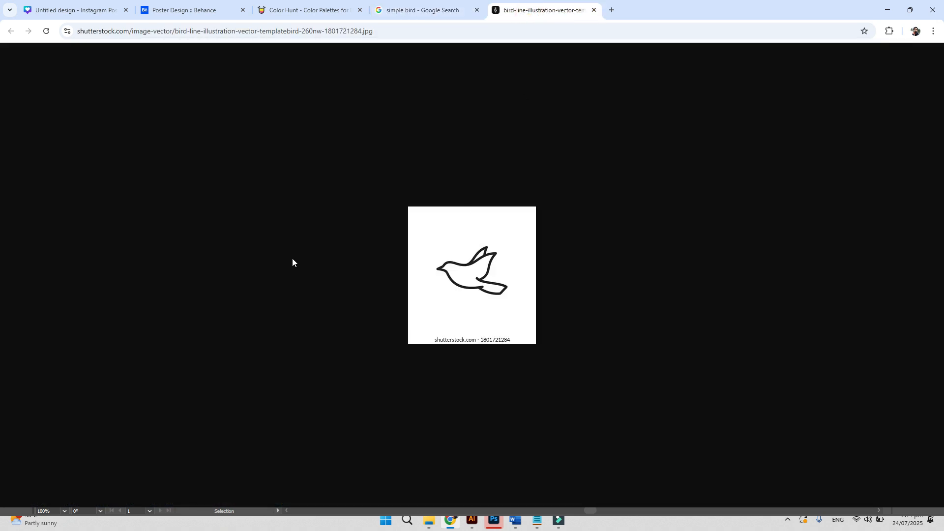
key(super+shift+s)
- Snip the bird image, paste it into the Logo Design document and place it below the star
drag(416, 213, 512, 327)
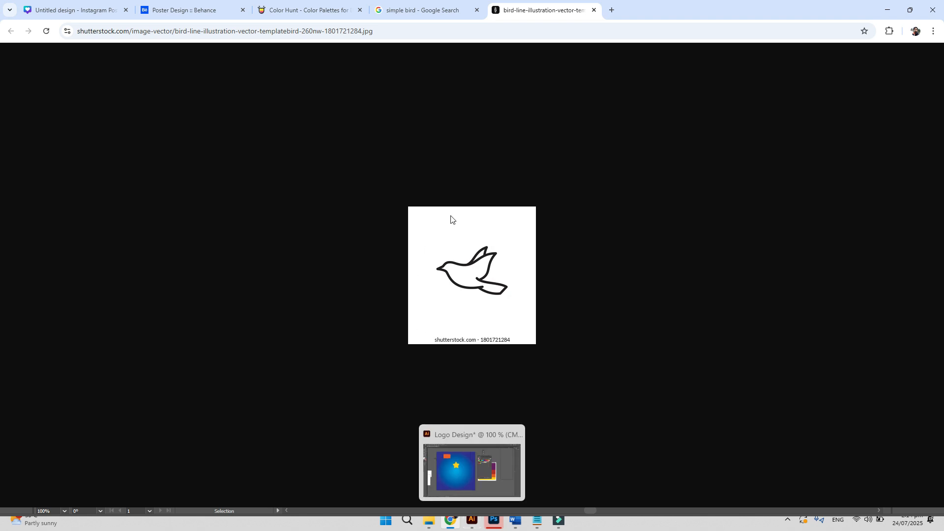
click(472, 520)
key(ctrl+v)
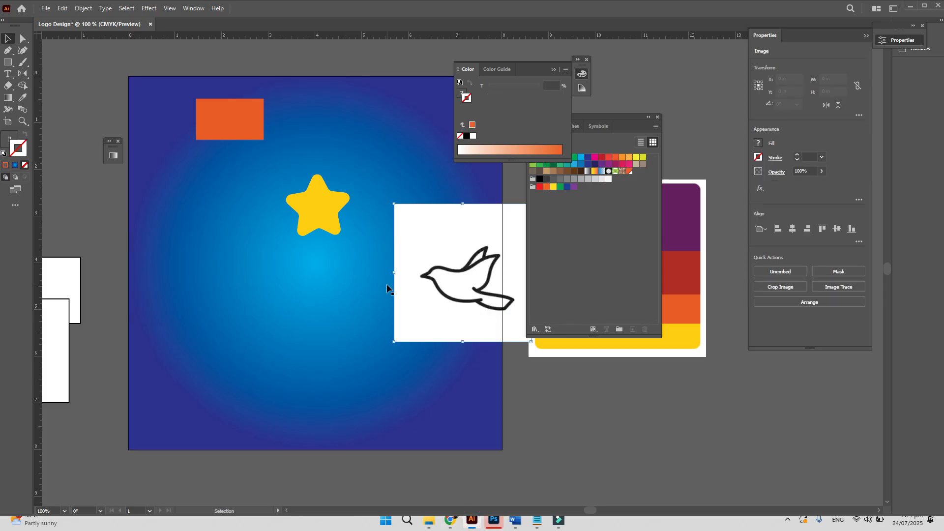
drag(433, 254, 260, 304)
- Select the bird image, gradient background and yellow star in turn, then deselect
key(a)
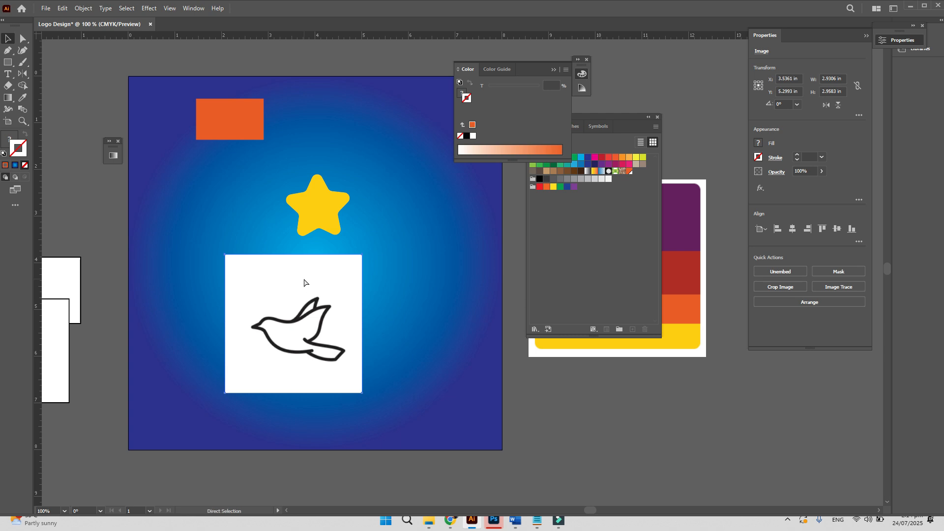
key(ctrl+shift+a)
key(v)
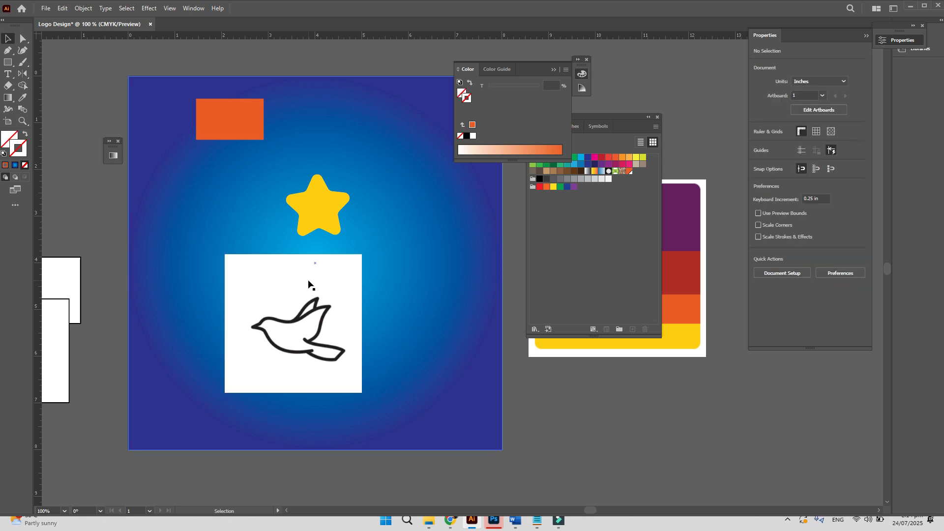
click(403, 270)
key(a)
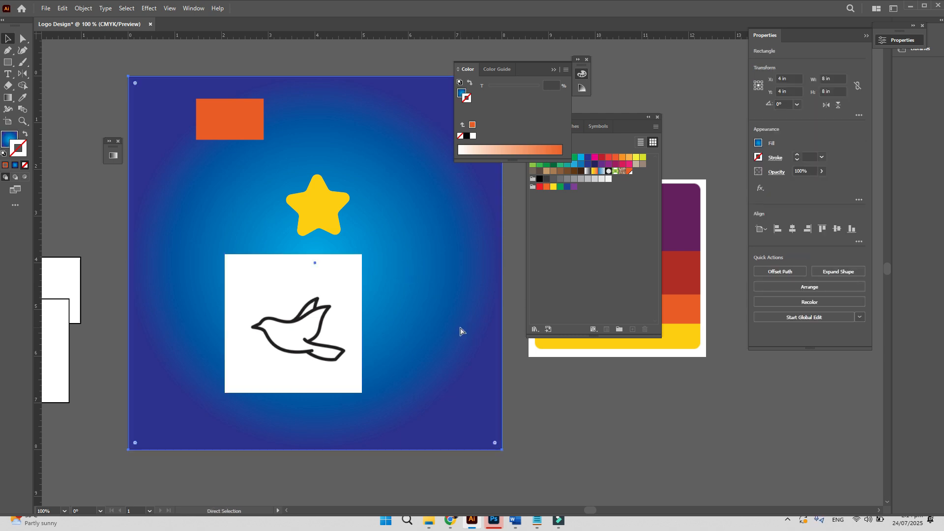
key(ctrl+shift+a)
key(v)
click(327, 209)
key(a)
key(ctrl+2)
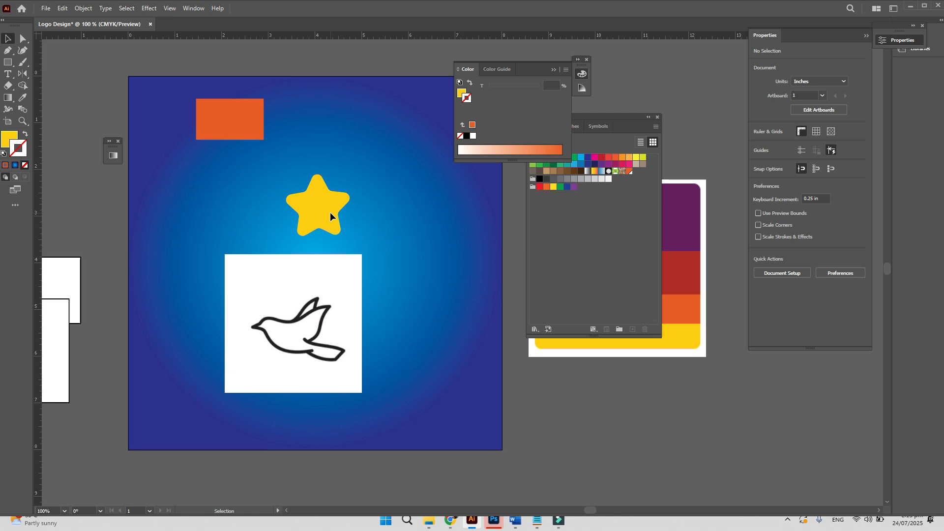
- Zoom in to 400% on the bird image with the whole bird in view
key(z)
click(303, 315)
click(390, 302)
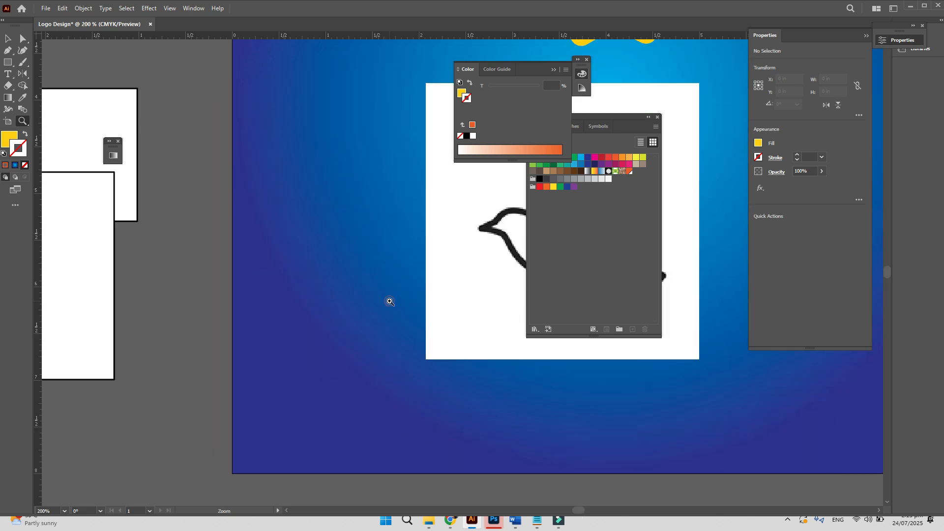
click(425, 267)
drag(441, 249, 76, 289)
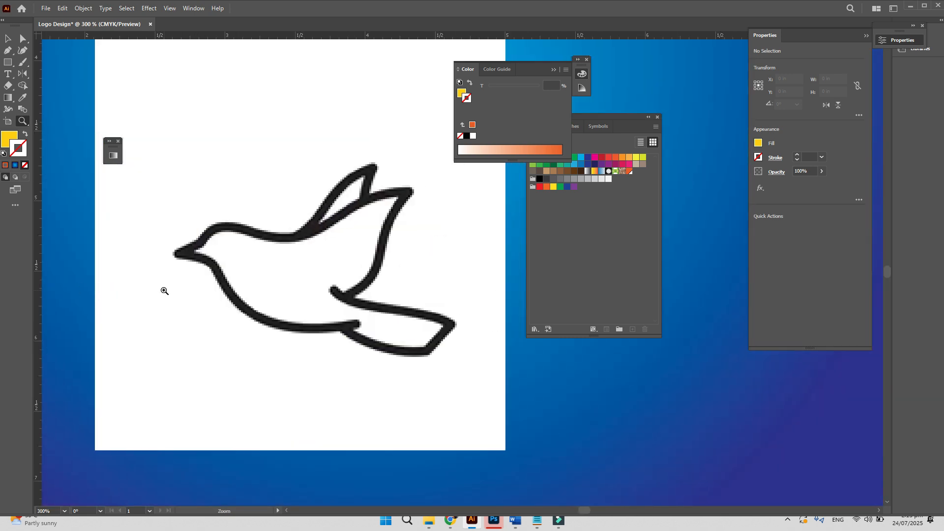
click(290, 262)
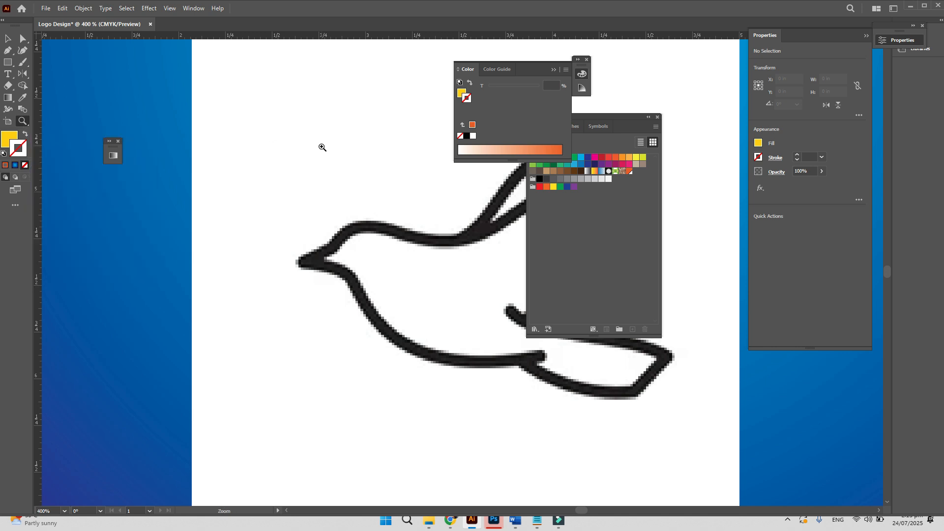
- Close the Swatches and Color panels and reset the Essentials workspace
click(660, 121)
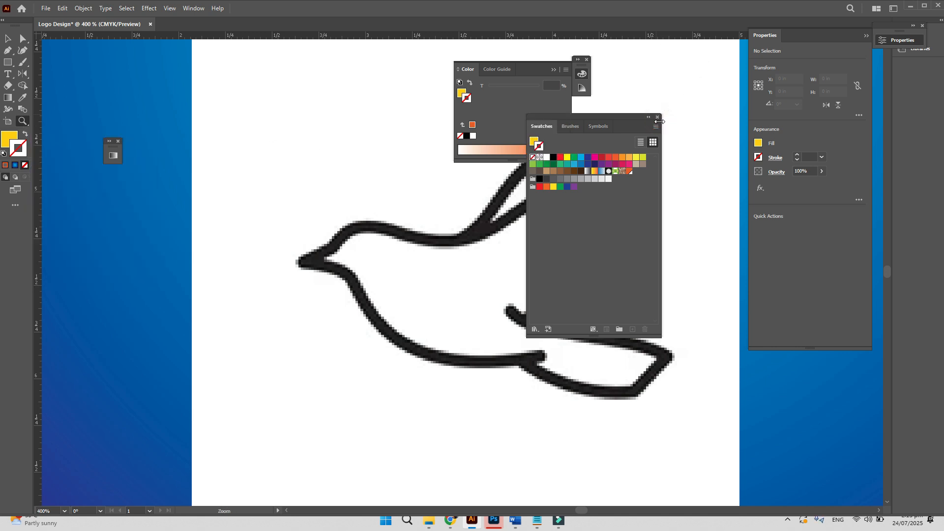
click(657, 118)
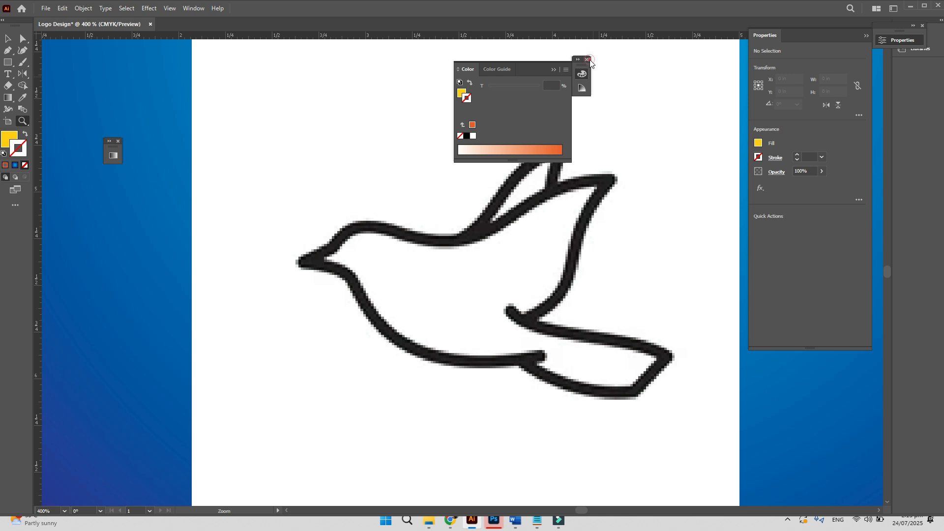
click(588, 60)
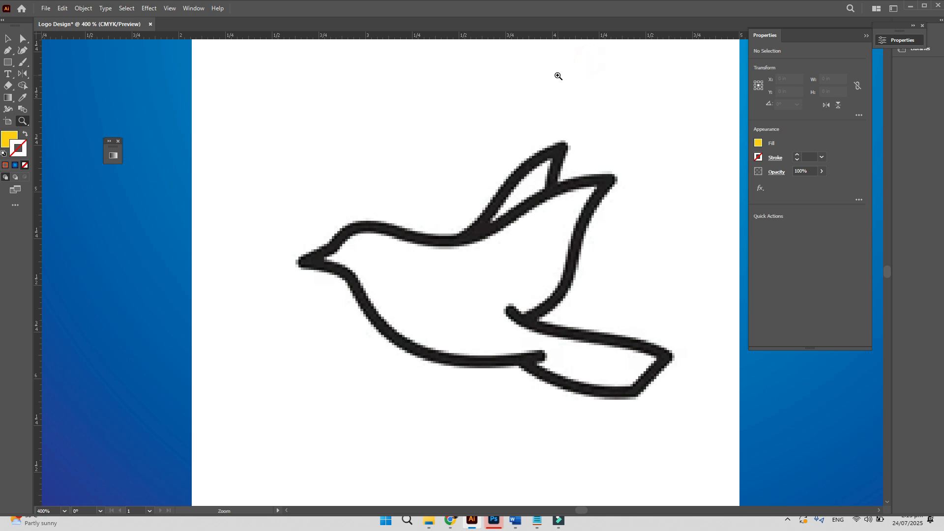
click(194, 8)
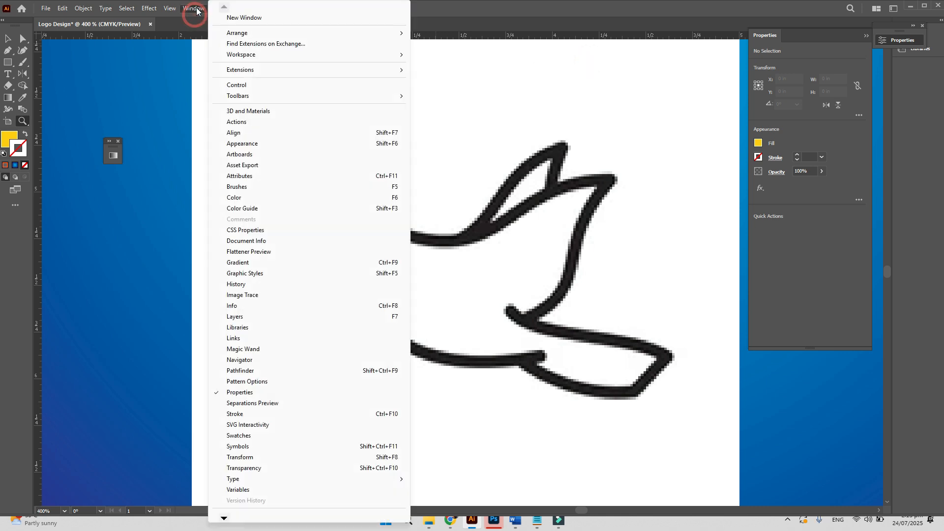
mouse_move(280, 56)
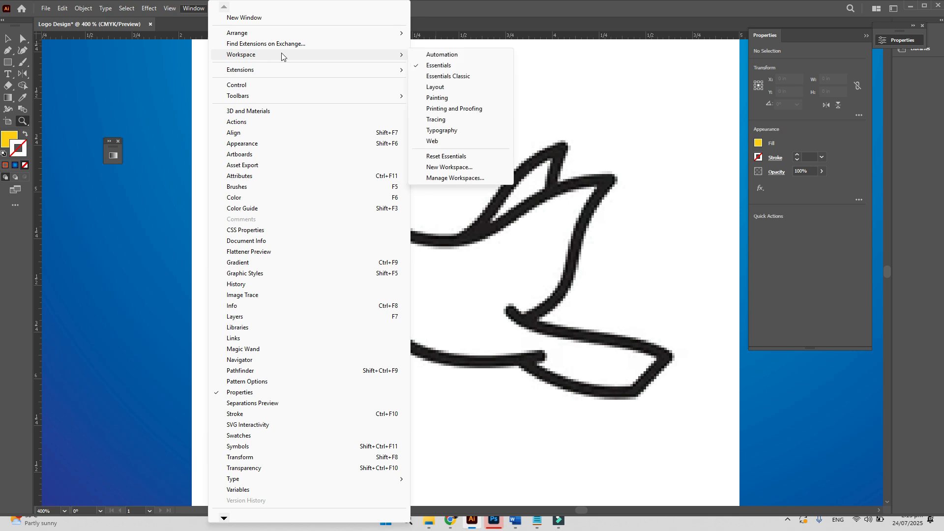
click(448, 156)
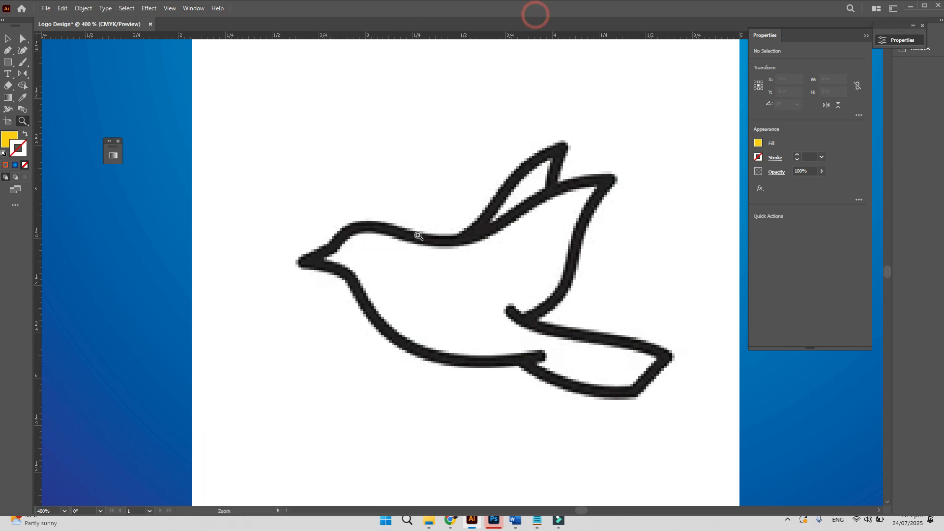
- Maximize the Illustrator window and switch to the Pen tool
click(191, 9)
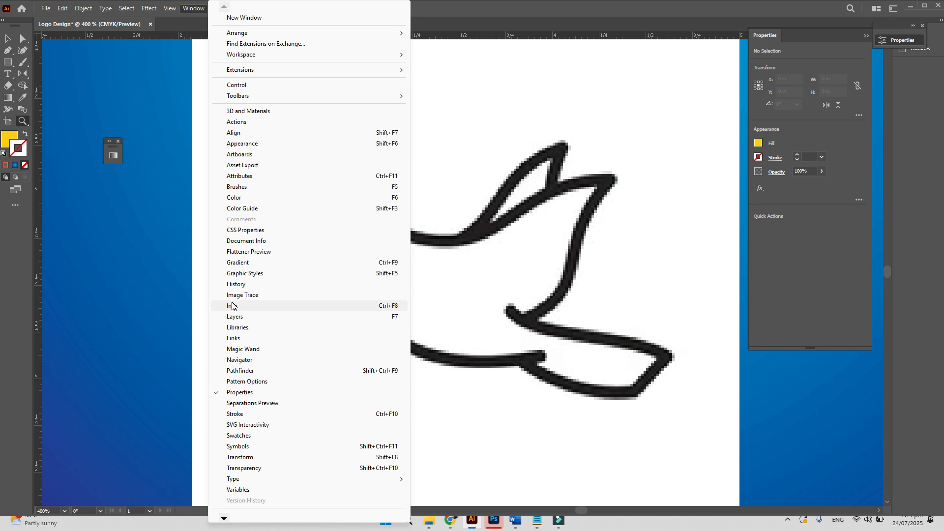
double_click(457, 13)
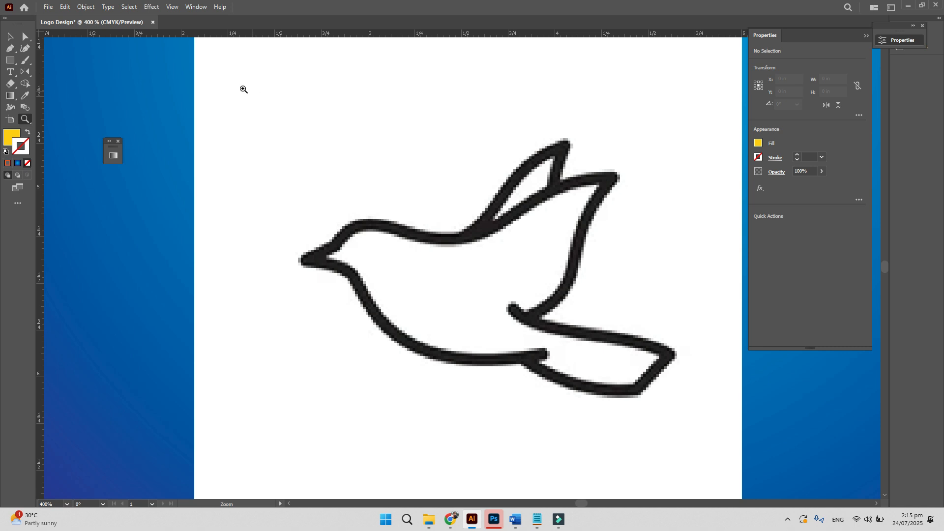
key(p)
- Start the pen trace at the beak, with anchors over the head, back and both wingtips
click(299, 260)
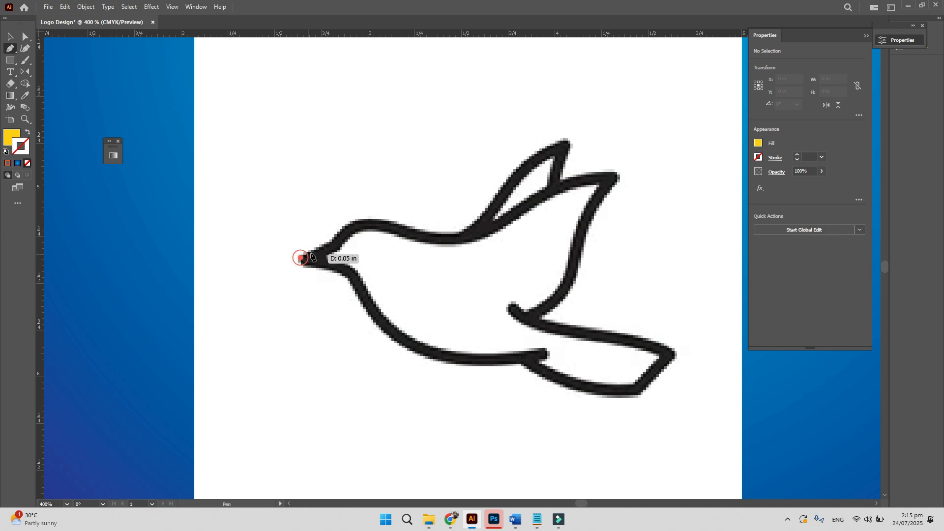
click(369, 219)
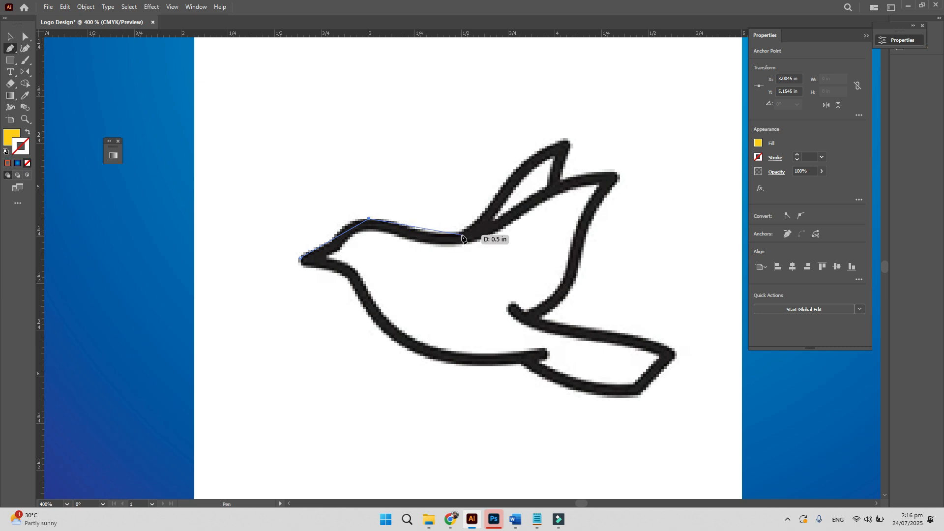
click(461, 234)
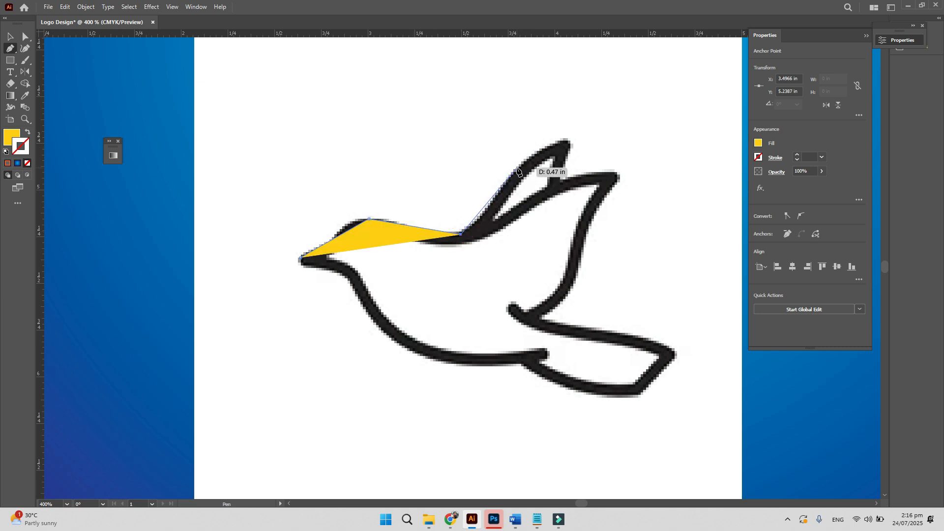
click(517, 168)
click(569, 139)
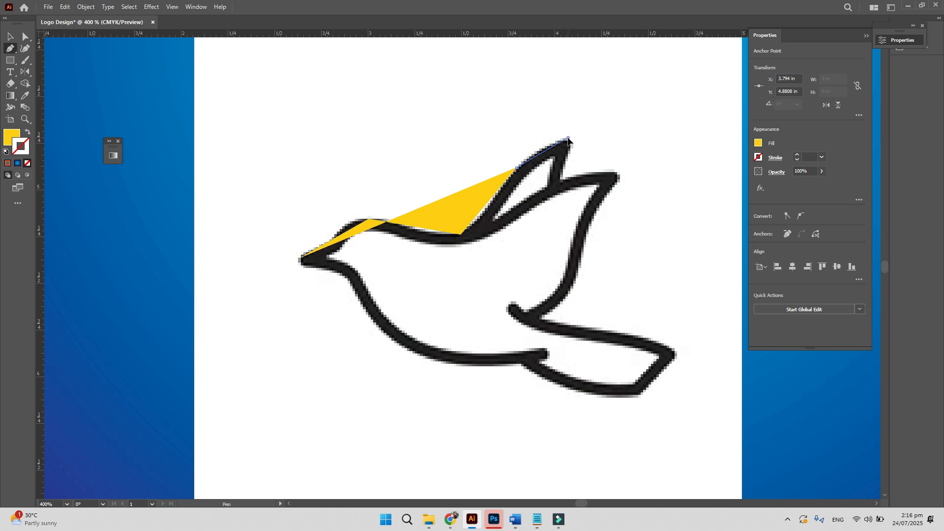
click(560, 180)
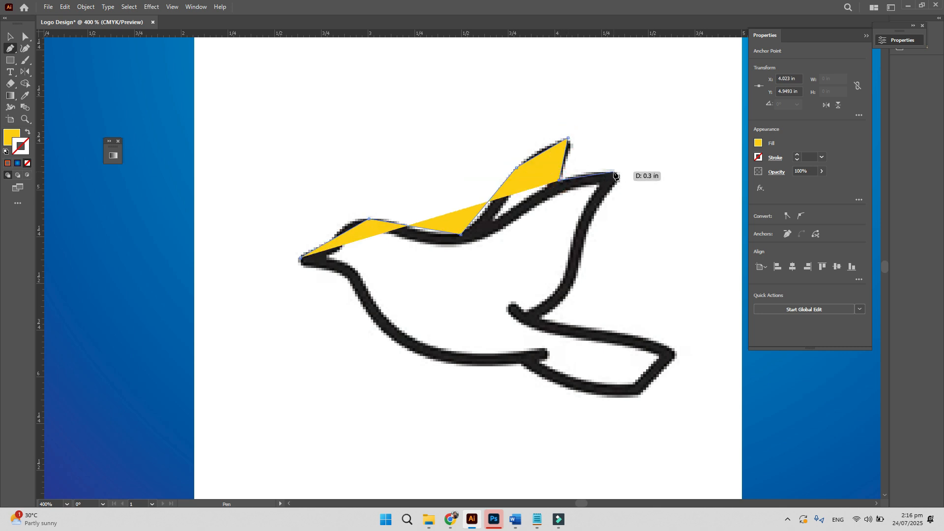
click(618, 175)
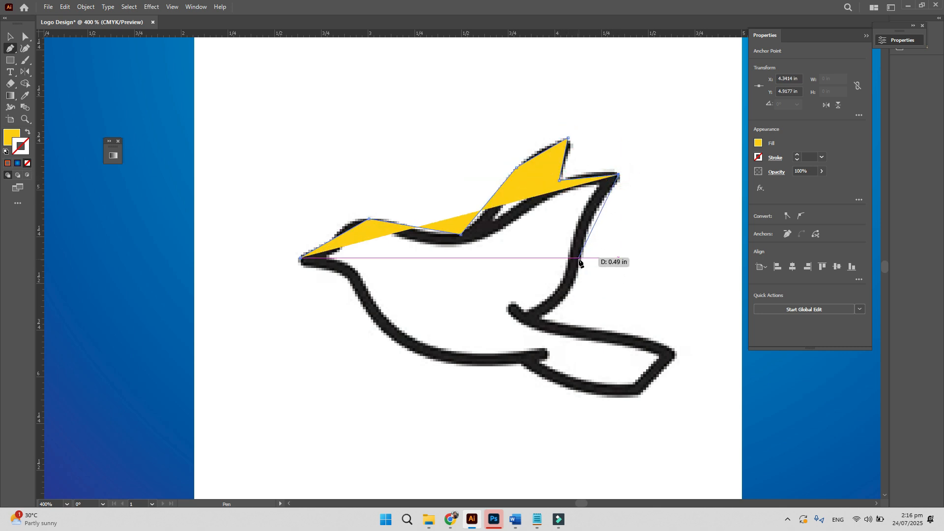
- Continue anchors down the wing, around the tail and belly, closing the path at the beak
click(580, 257)
click(540, 319)
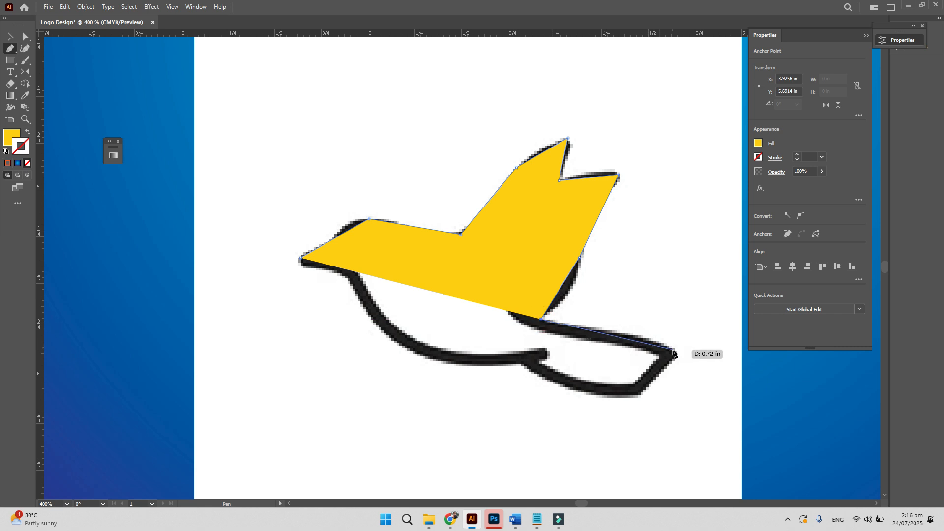
click(675, 353)
click(636, 396)
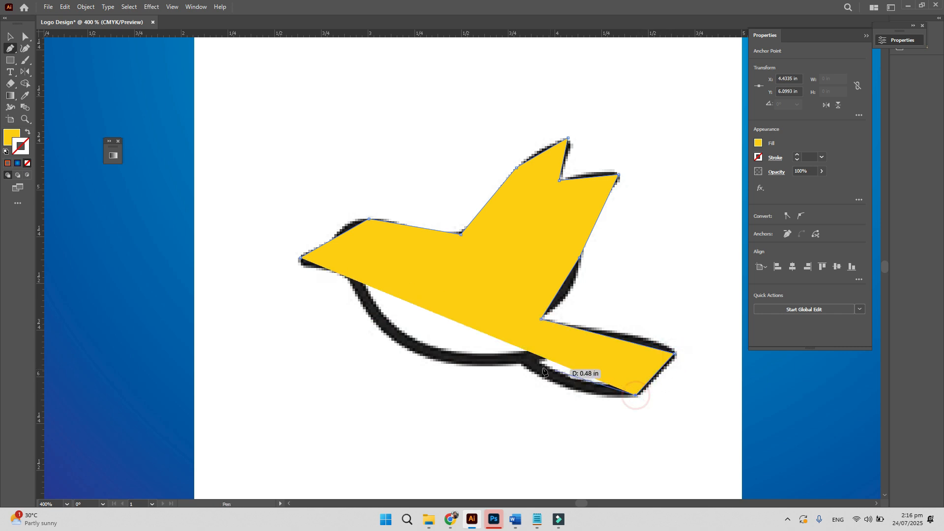
click(519, 364)
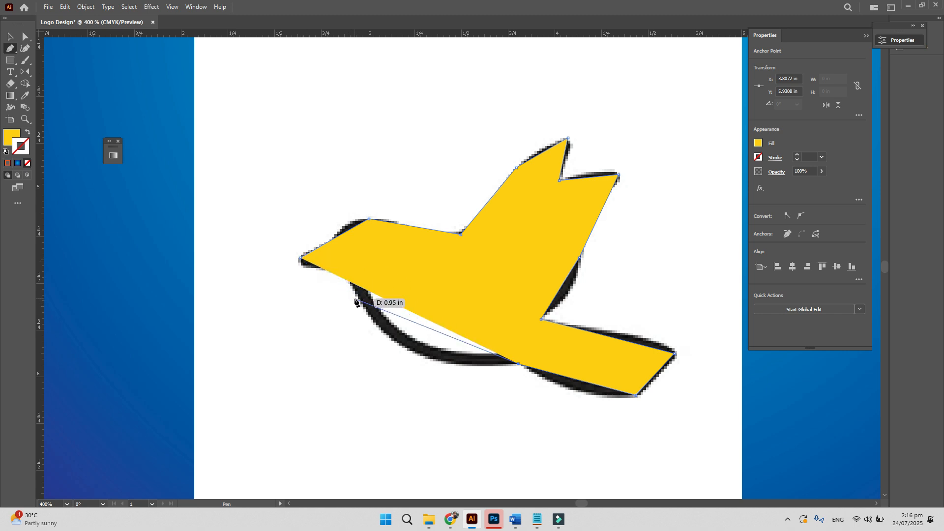
click(358, 301)
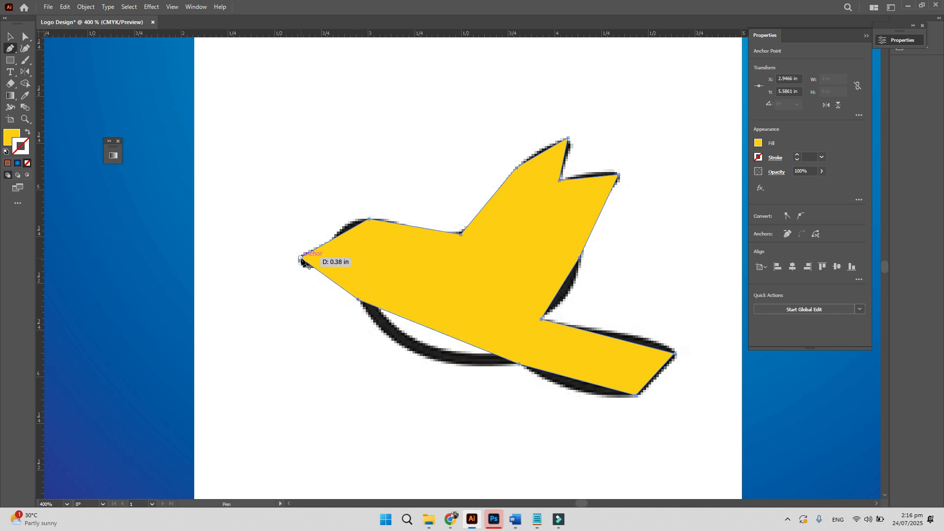
click(300, 258)
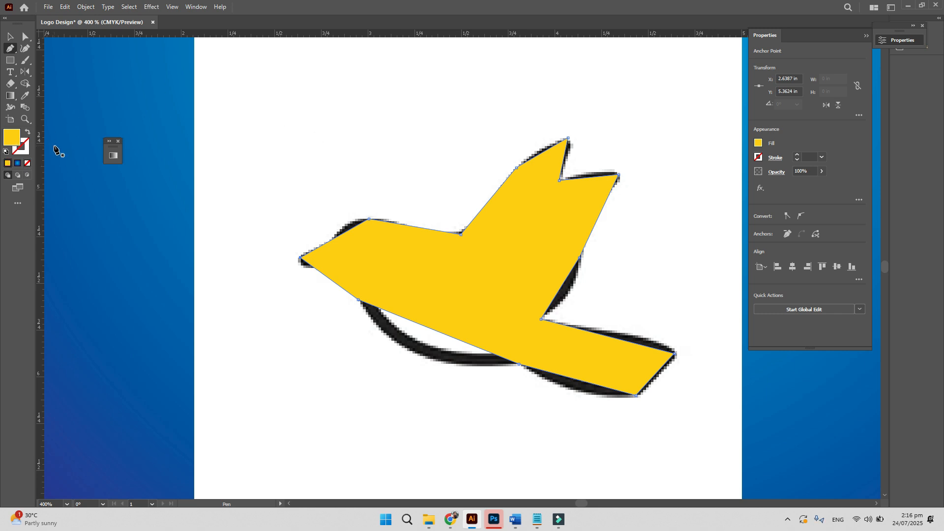
key(ctrl)
key(ctrl)
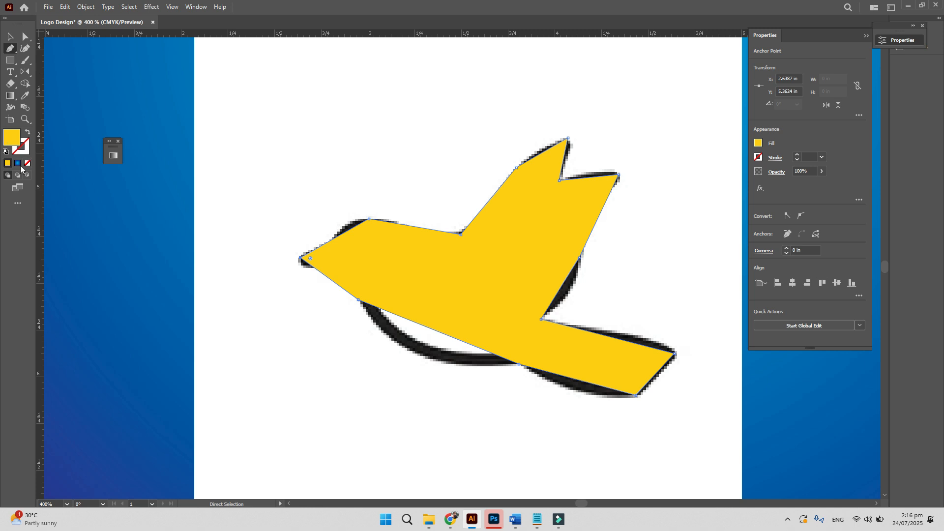
- Remove the trace's yellow fill and set its stroke to 0.5 pt after trying 7 pt and 1 pt
click(27, 163)
click(8, 163)
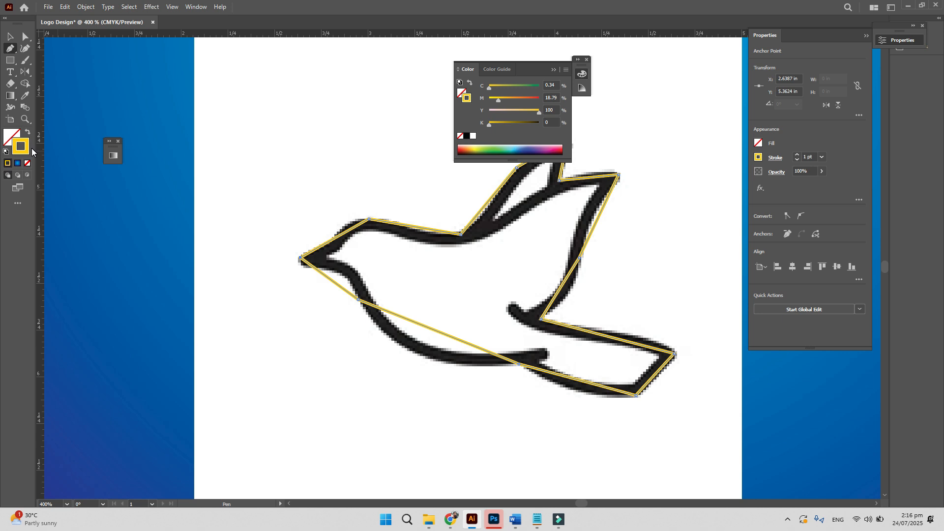
click(822, 156)
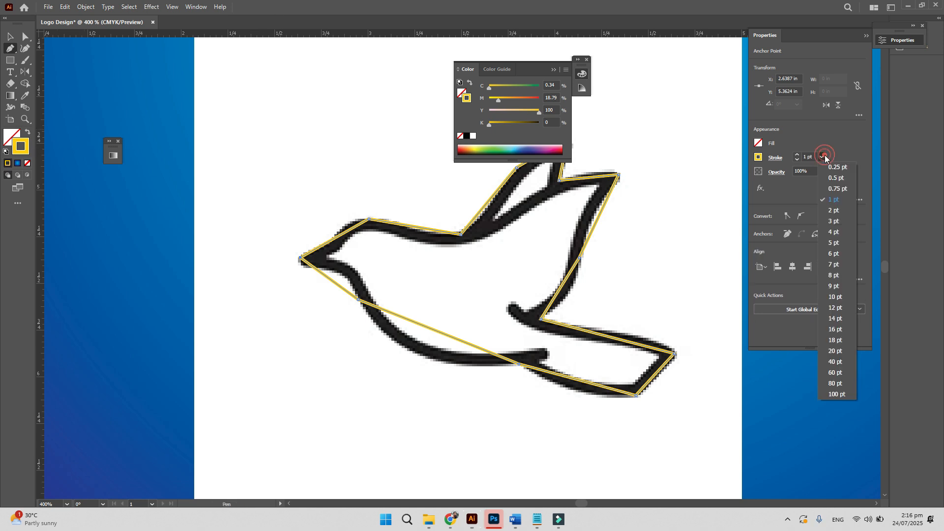
click(837, 266)
click(821, 157)
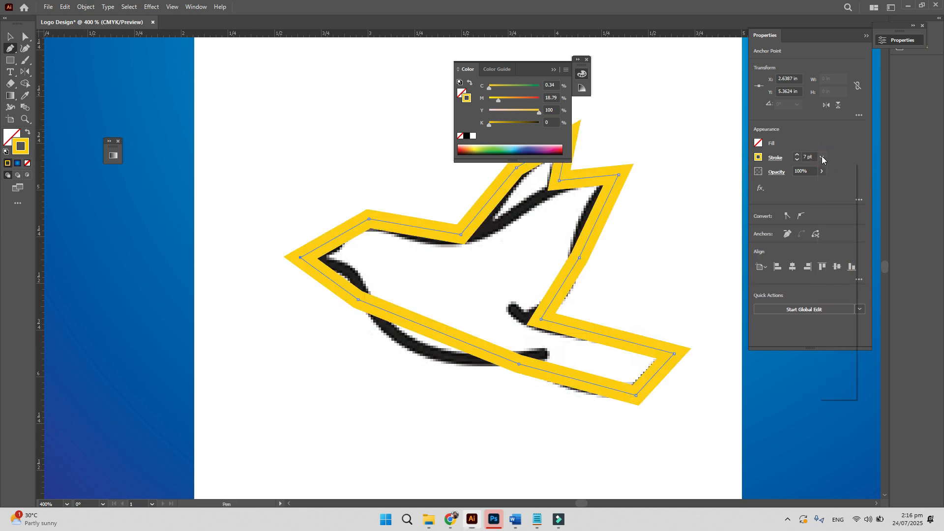
click(838, 201)
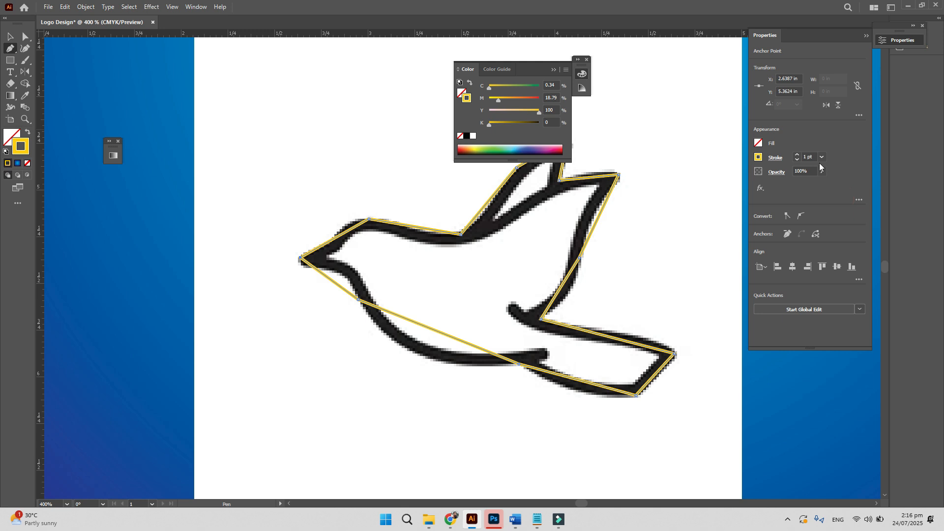
click(822, 157)
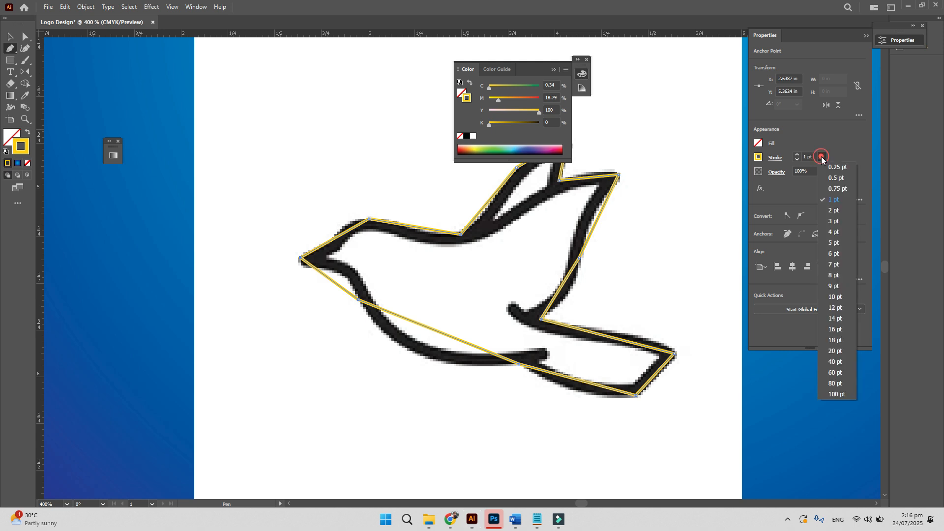
click(837, 178)
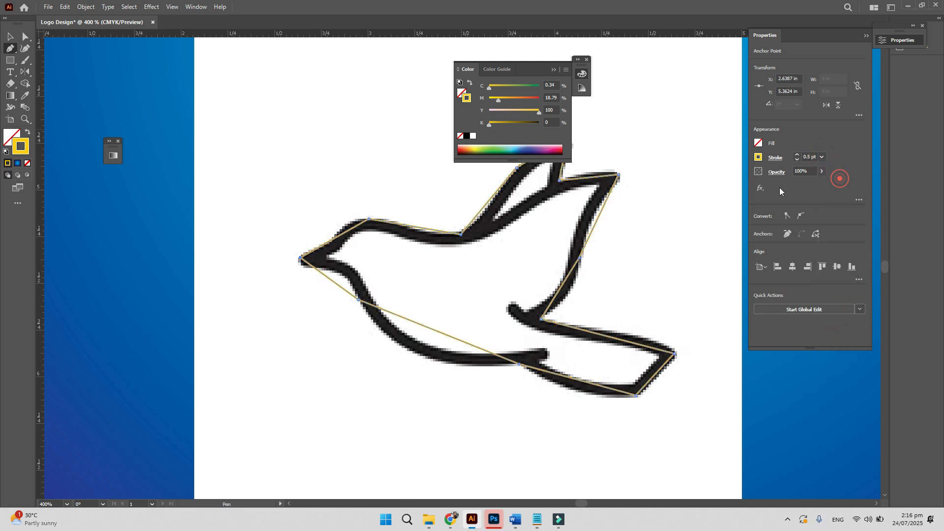
- Collapse the Color panel and zoom in on the bird's head and wing
click(553, 70)
key(z)
click(552, 171)
click(483, 281)
drag(446, 293, 453, 281)
drag(271, 384, 457, 297)
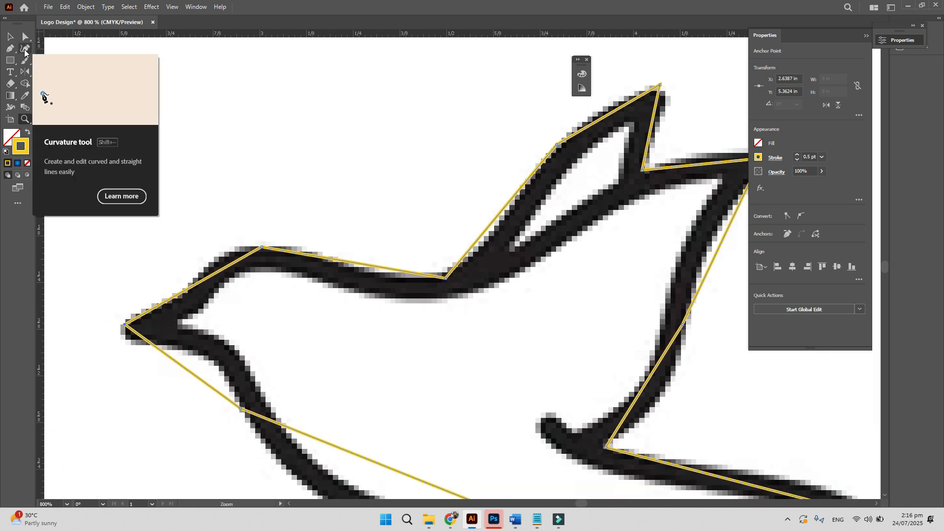
- With the Curvature tool, curve the head's top and the upper and lower beak edges
click(25, 51)
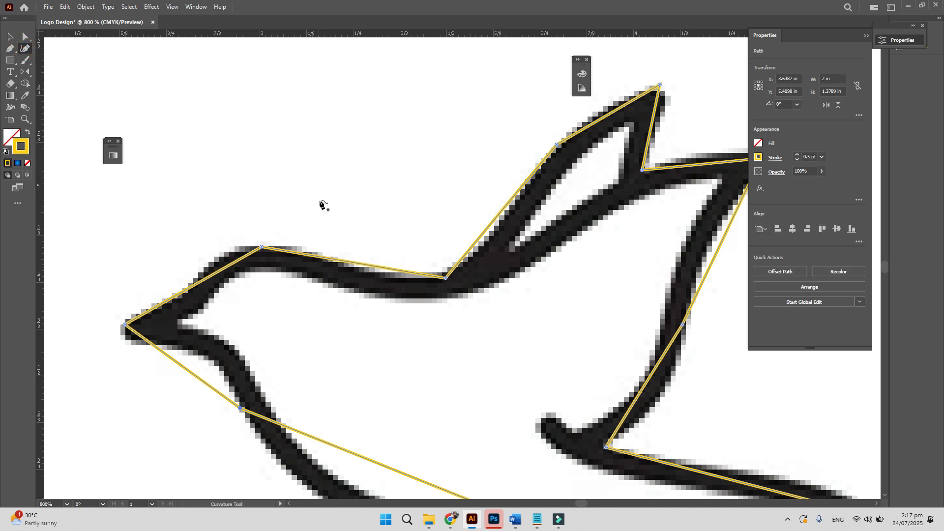
drag(349, 262, 350, 276)
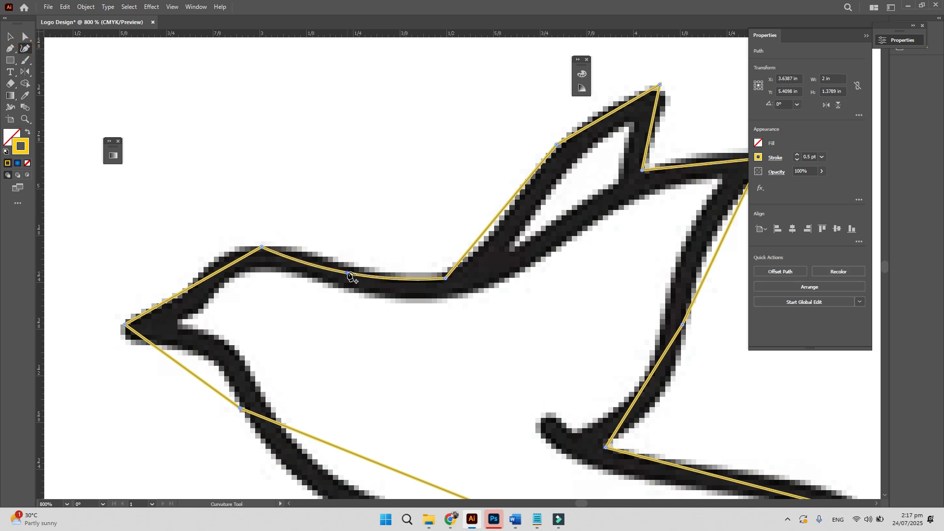
click(203, 275)
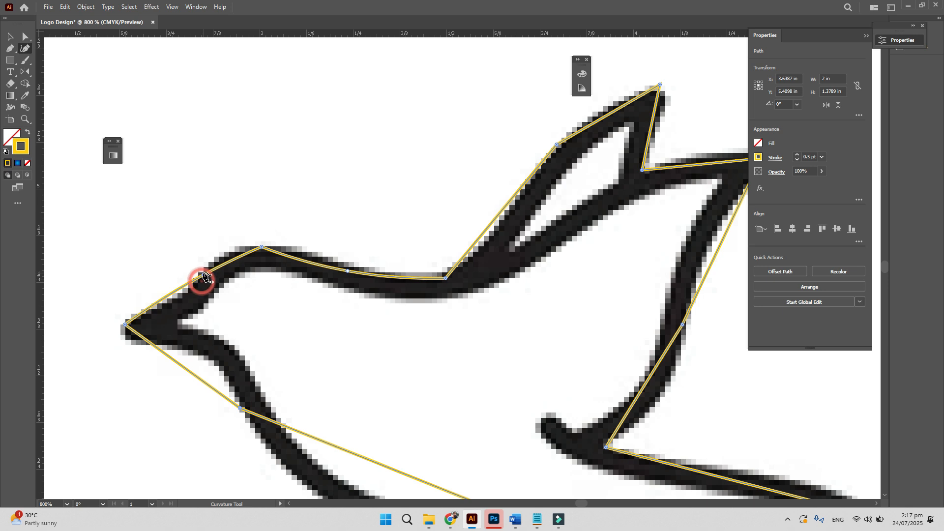
click(171, 301)
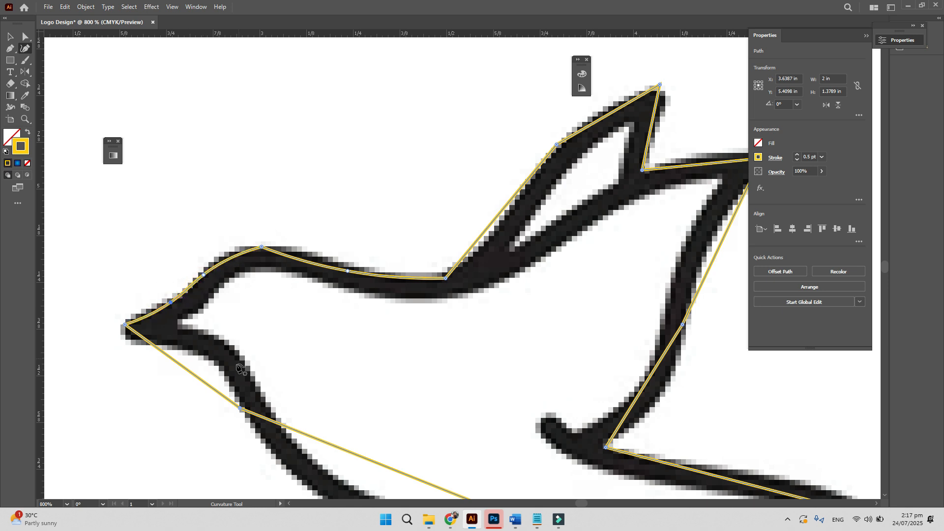
drag(193, 373, 215, 277)
- Curve the long lower body segment and the lower tail edges along the outline
key(space)
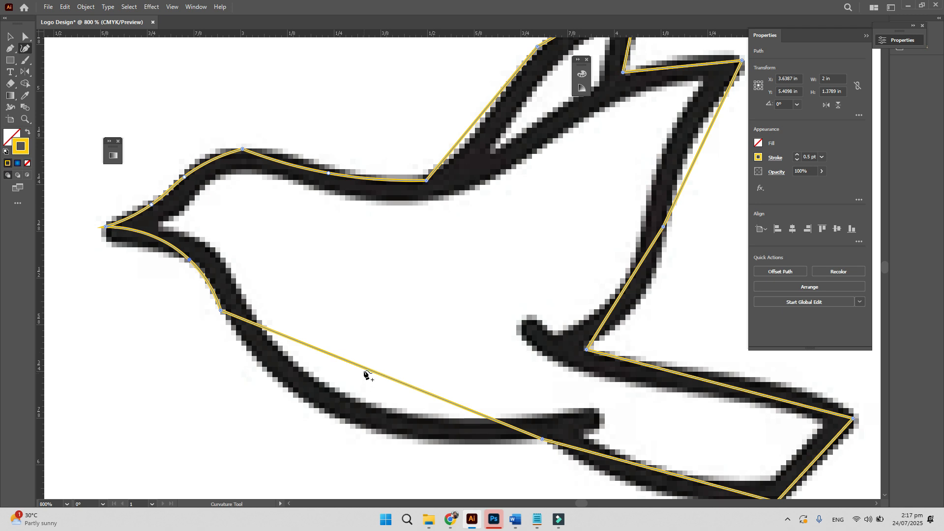
drag(369, 371, 352, 424)
key(space)
drag(486, 405, 279, 257)
drag(452, 323, 449, 344)
key(space)
drag(566, 310, 512, 332)
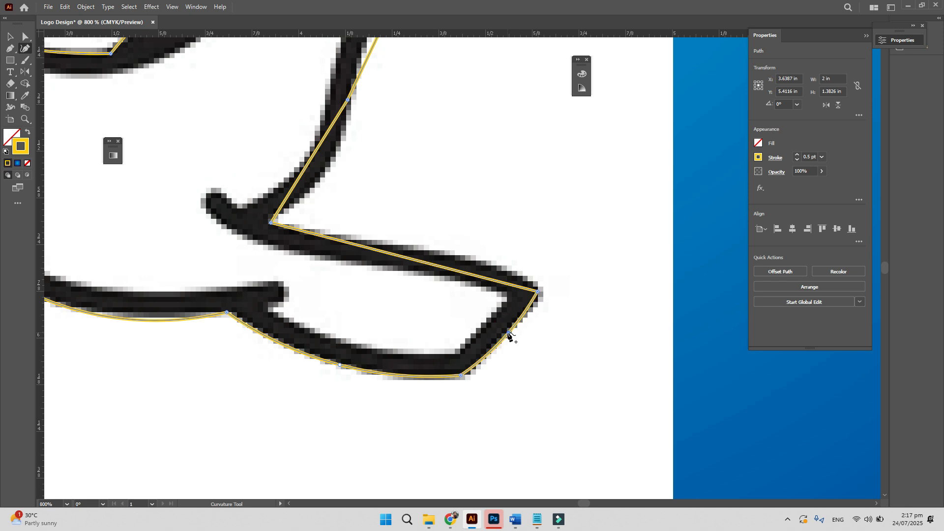
- Bend the bird's back edge to match the black outline
key(space)
drag(341, 236, 375, 263)
drag(339, 220, 349, 344)
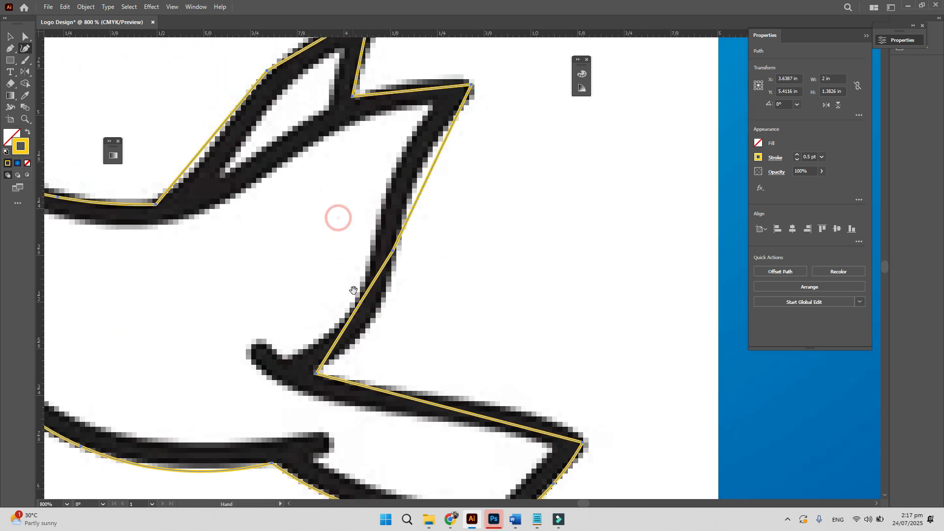
drag(356, 310, 366, 404)
key(space)
drag(426, 250, 412, 250)
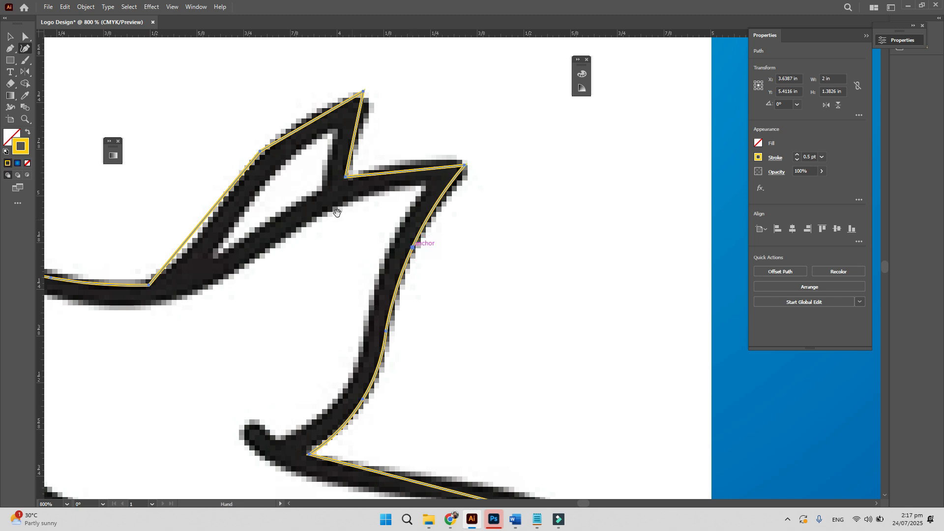
key(space)
drag(290, 168, 333, 205)
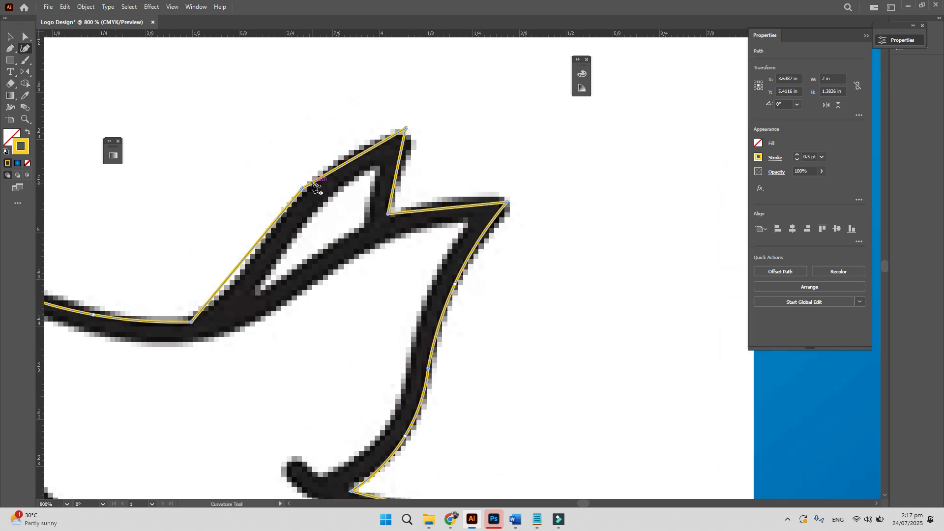
- Select the extra anchor on the wing's upper edge with Direct Selection
key(ctrl)
click(6, 49)
click(51, 49)
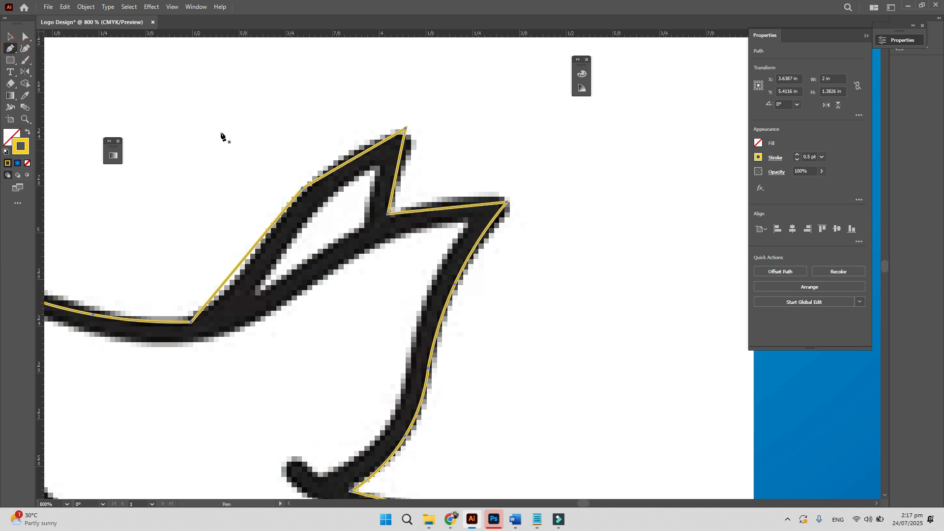
click(26, 37)
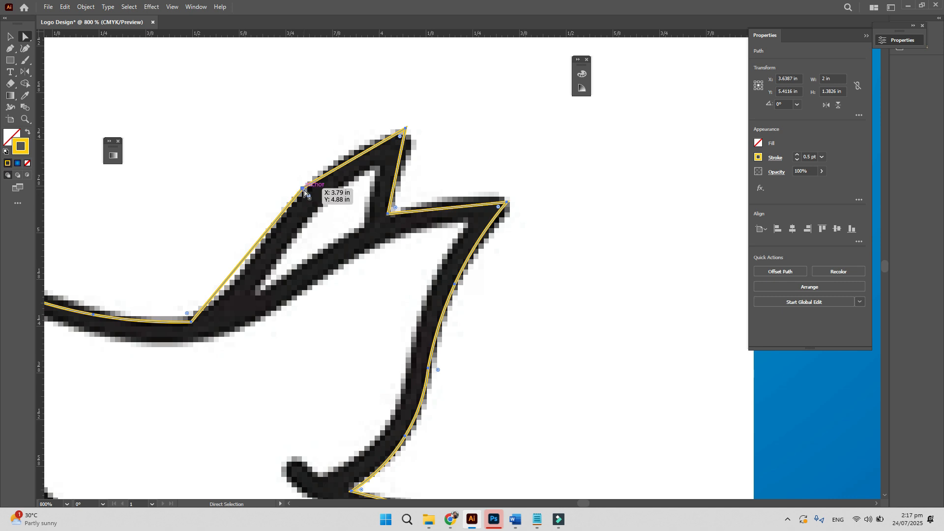
click(302, 189)
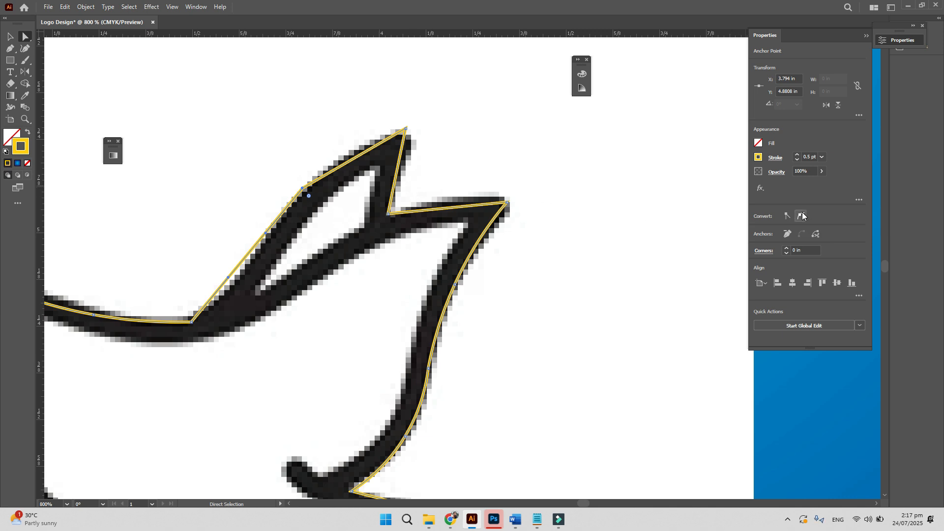
- Delete the extra wing anchor, then curve the wing's upper edge and the tail's upper edge
click(787, 234)
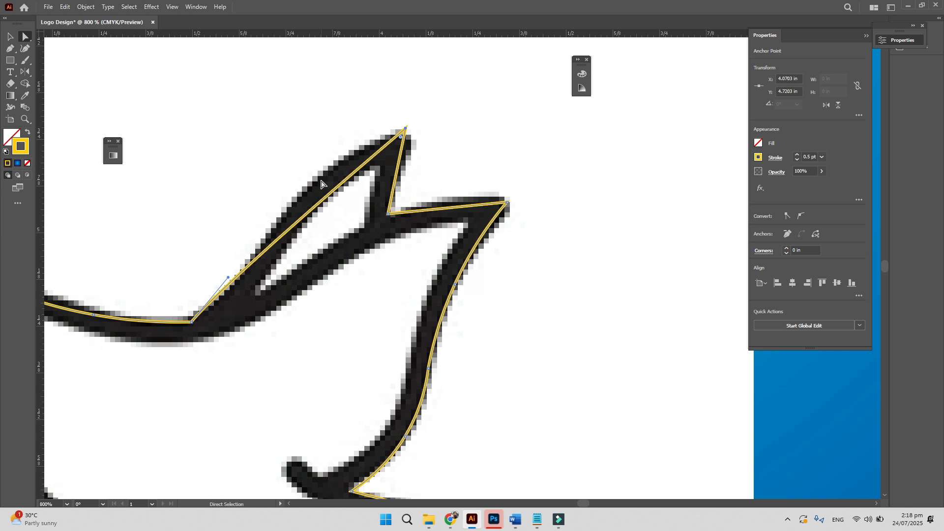
click(26, 48)
drag(312, 208, 306, 185)
mouse_move(236, 259)
mouse_down()
mouse_move(230, 253)
mouse_move(251, 263)
mouse_up()
click(443, 207)
drag(390, 316, 472, 212)
drag(616, 331, 635, 320)
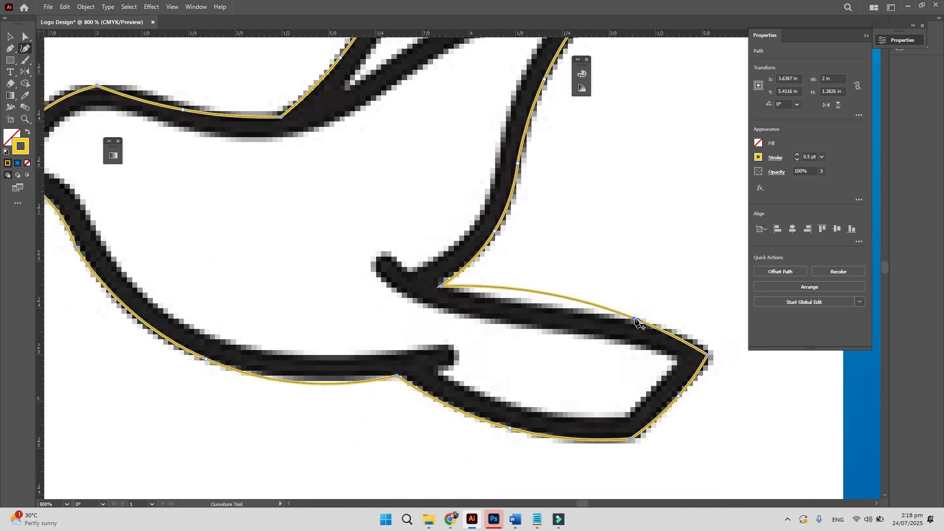
- Bend the tail's upper edge and the beak's lower edge to follow the outline
click(533, 295)
mouse_move(532, 295)
mouse_down()
mouse_move(528, 307)
mouse_move(531, 281)
mouse_up()
scroll(454, 306, left, 7)
scroll(453, 306, up, 2)
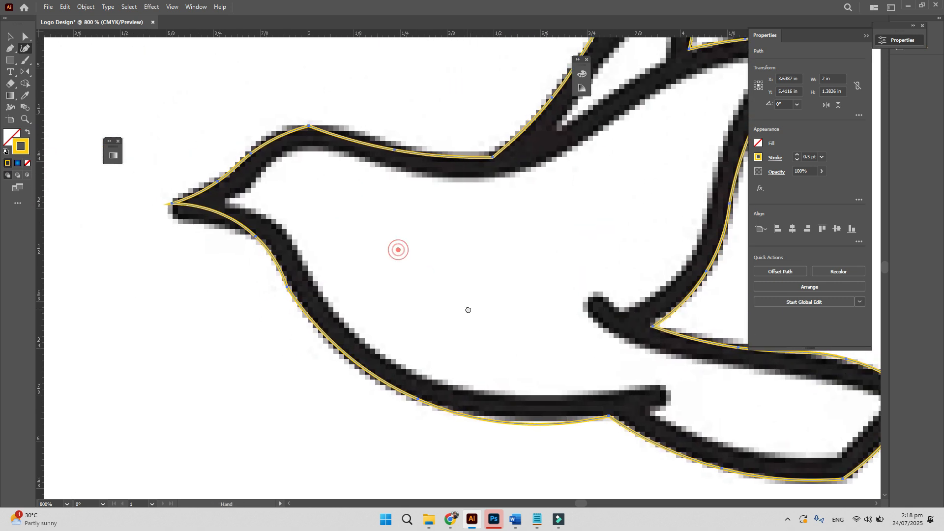
mouse_move(321, 234)
mouse_down()
mouse_move(322, 243)
mouse_move(304, 239)
mouse_up()
drag(354, 202, 320, 256)
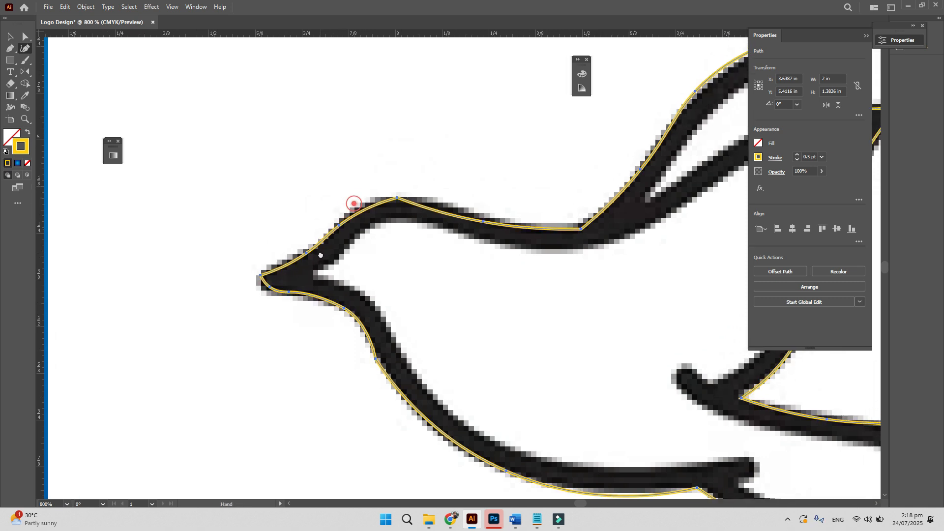
drag(440, 203, 380, 222)
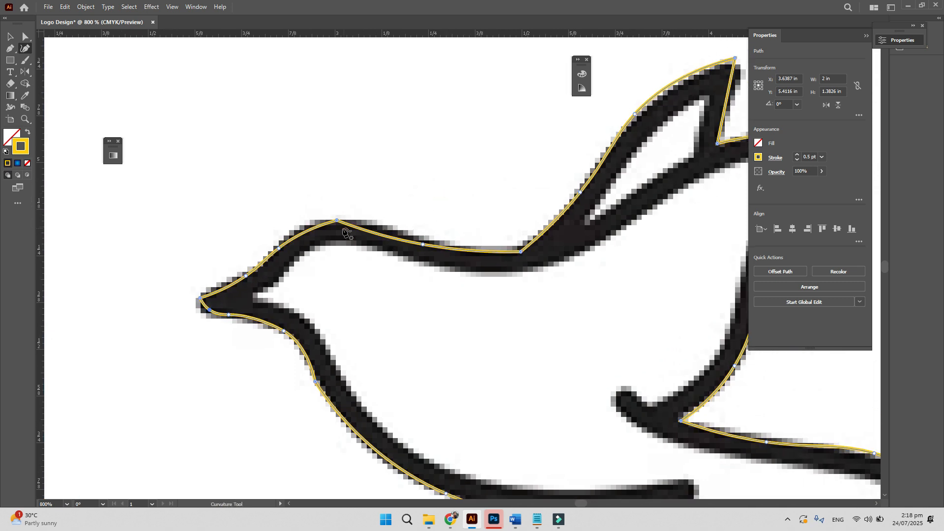
- Delete the extra point on the head's top edge and raise that edge to match
click(26, 37)
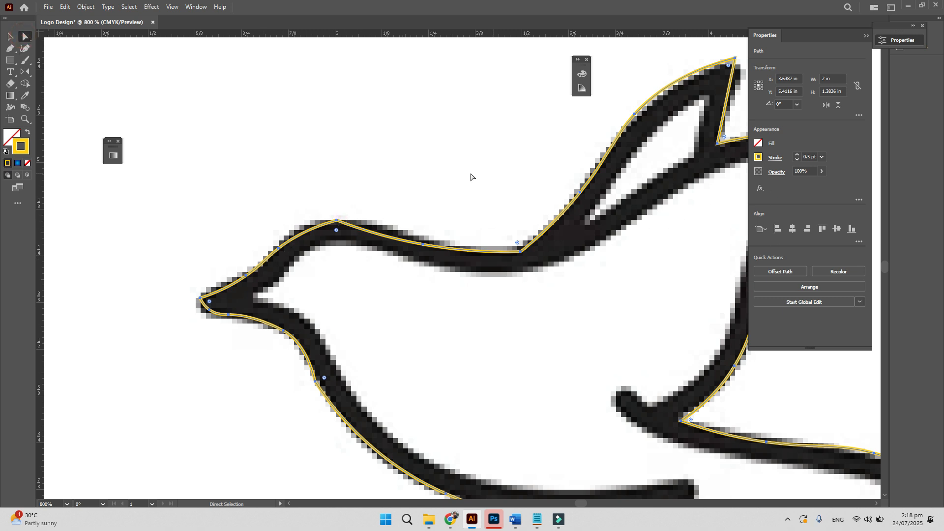
click(337, 221)
click(788, 235)
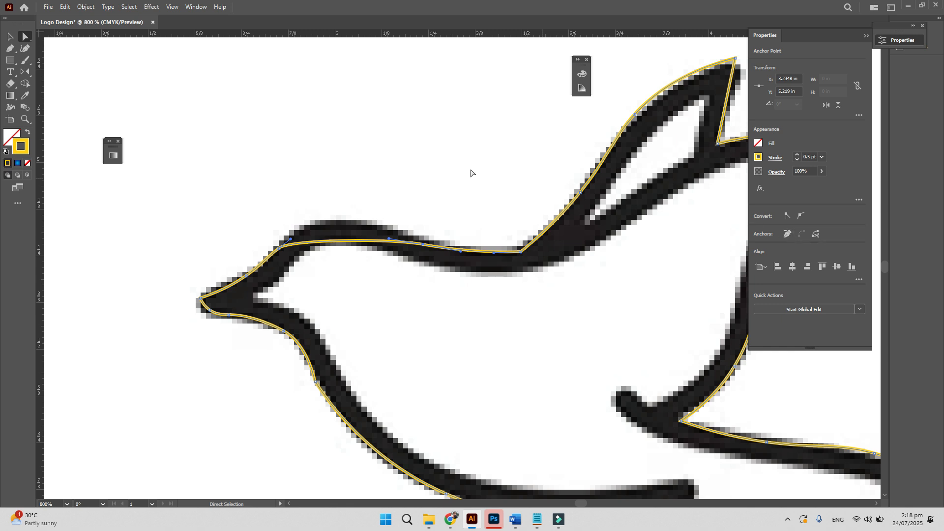
click(24, 51)
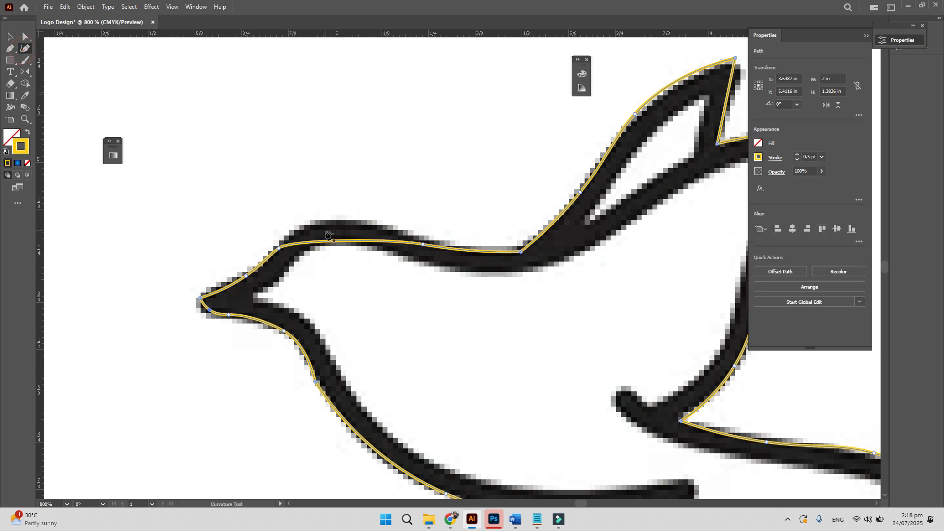
drag(328, 240, 328, 226)
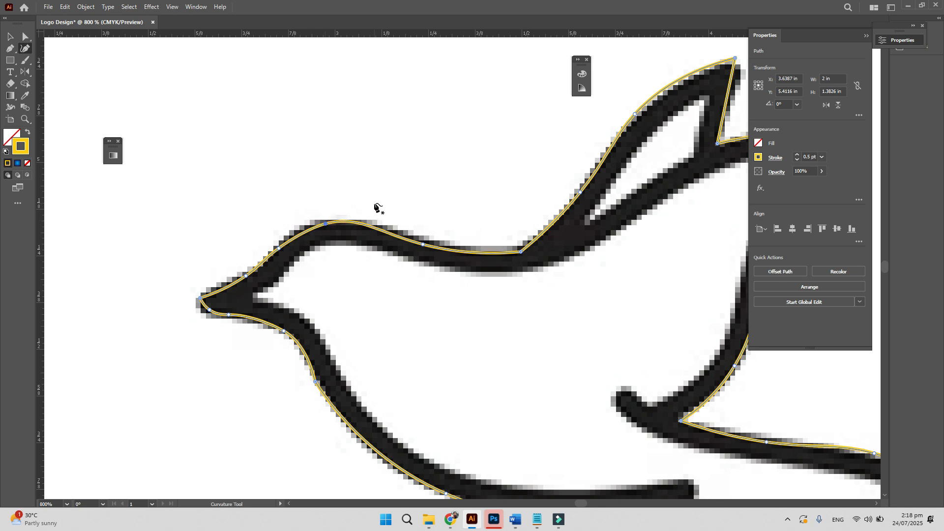
drag(456, 219, 323, 222)
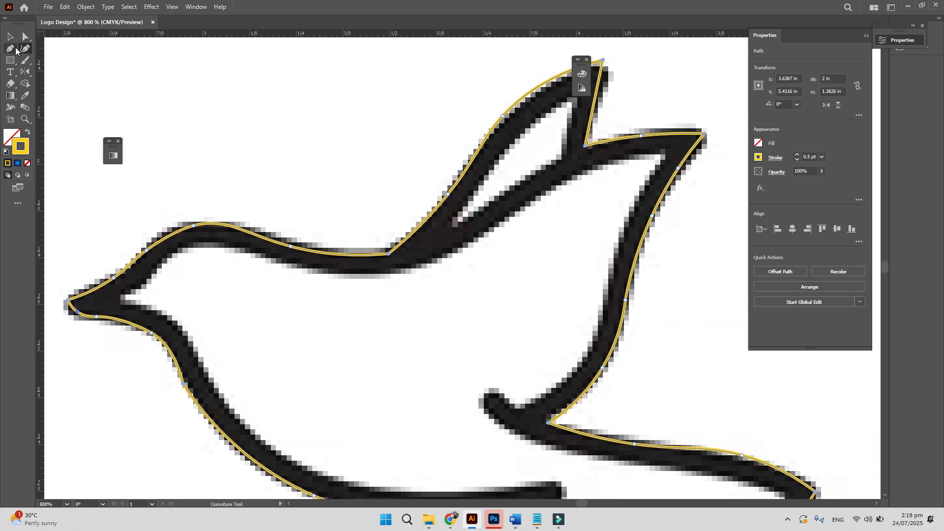
drag(442, 211, 331, 301)
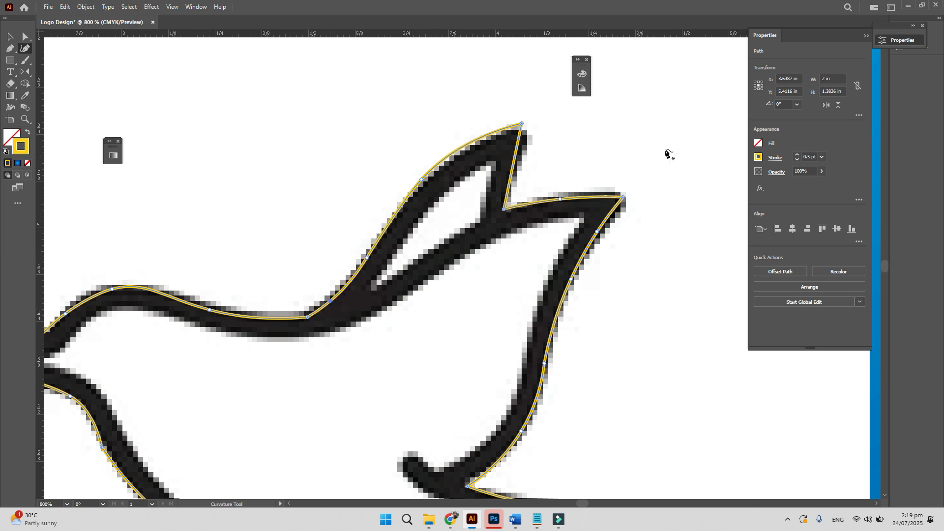
- Remove an extra anchor on the back curve, then add and nudge points to realign it
click(26, 38)
click(306, 315)
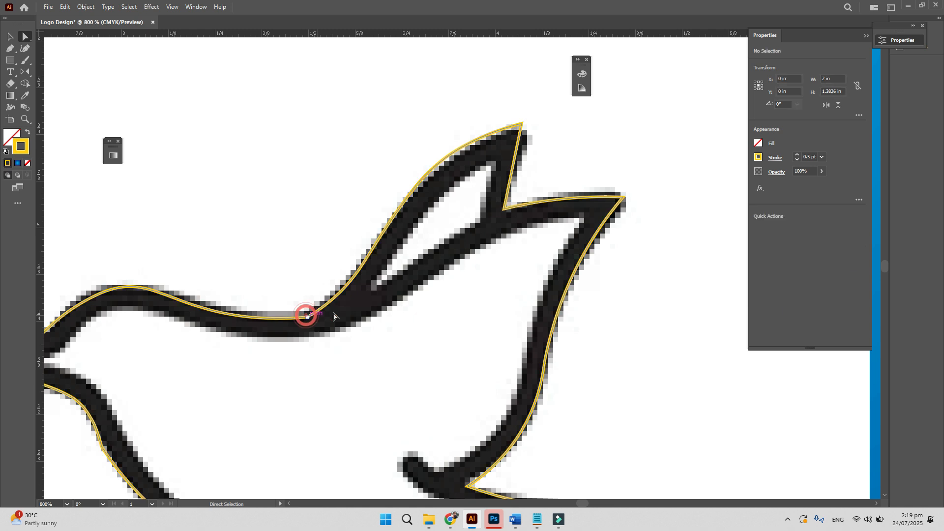
click(295, 302)
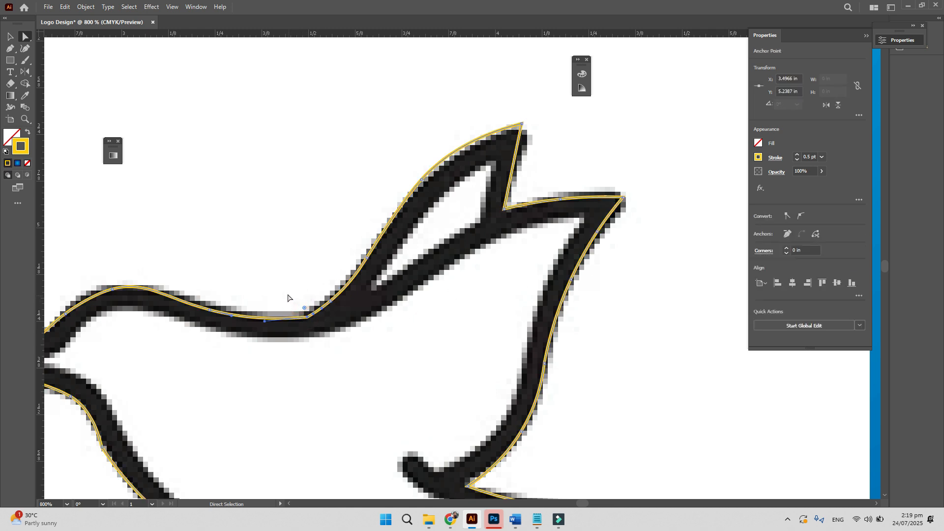
click(787, 233)
click(25, 48)
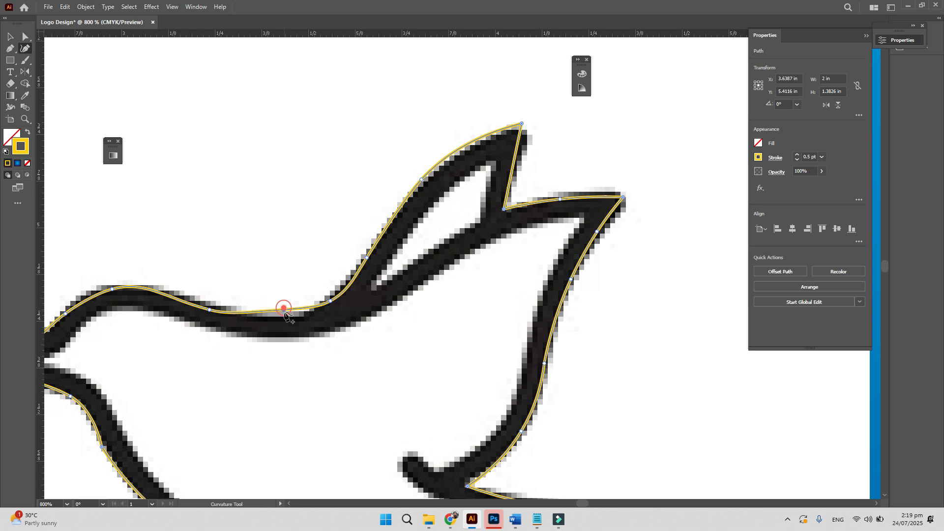
drag(284, 309, 284, 316)
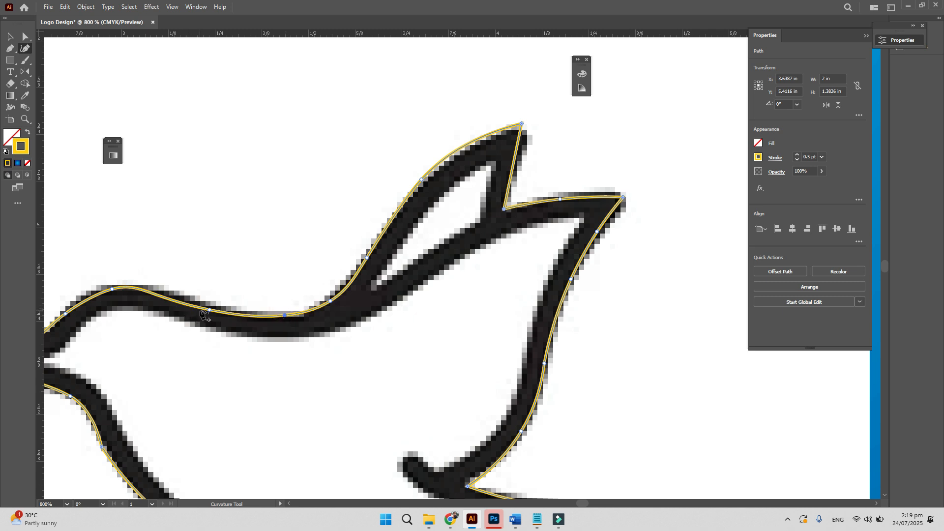
drag(211, 310, 172, 293)
click(165, 294)
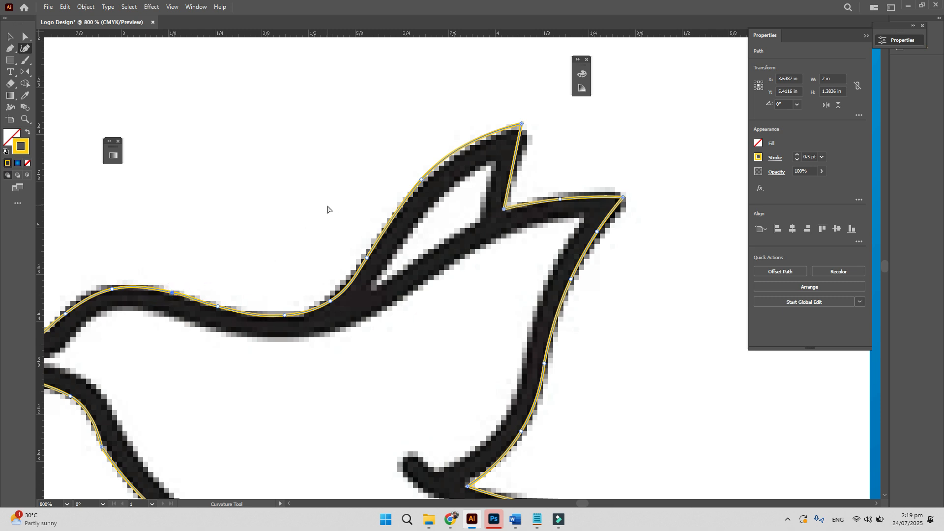
key(ctrl+minus)
key(ctrl+minus)
key(ctrl+minus)
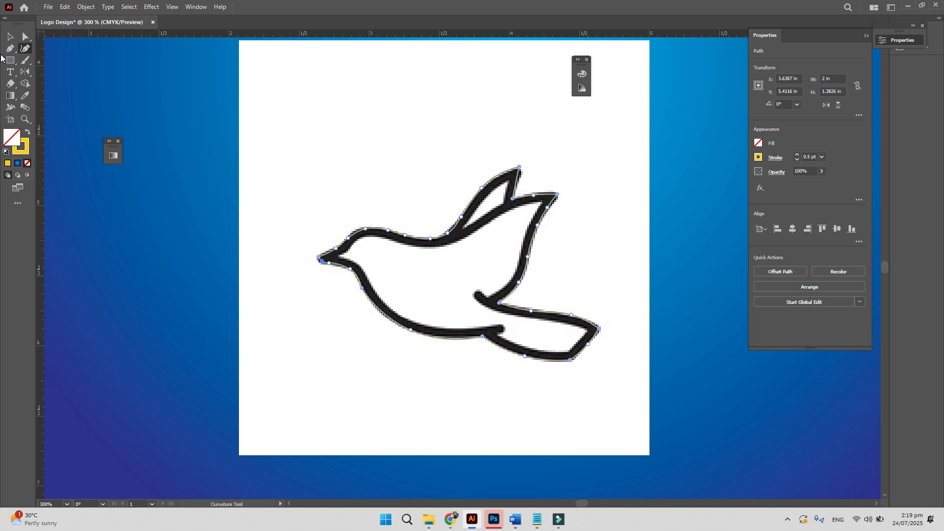
- Give the traced bird a gradient fill, then a solid yellow fill
click(10, 142)
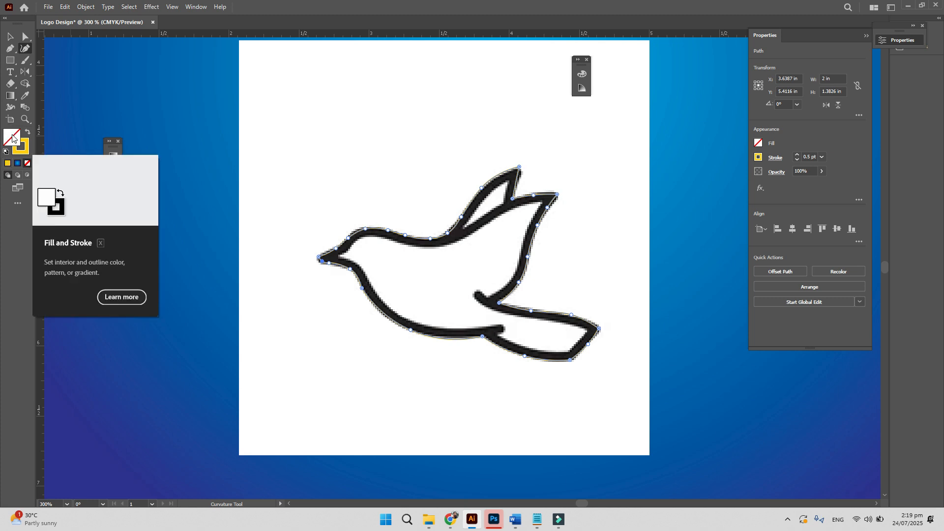
click(17, 164)
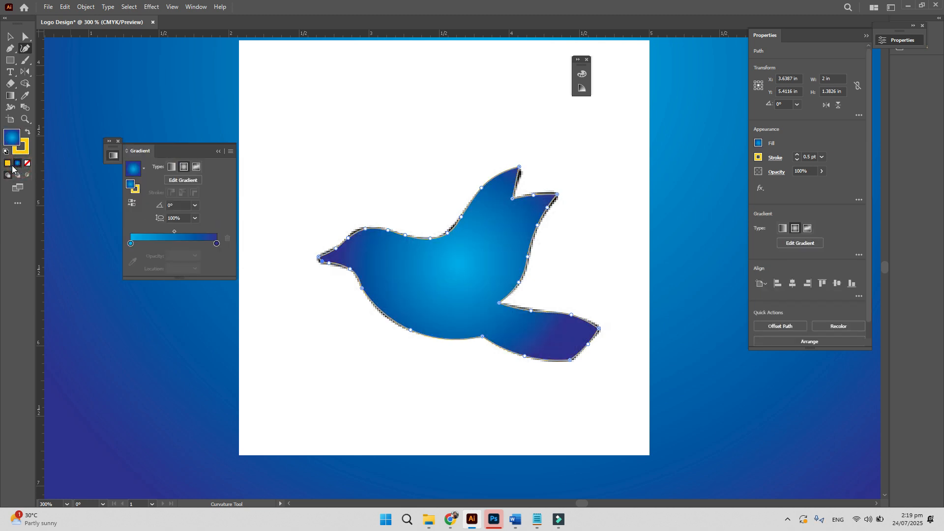
click(8, 164)
- Move the yellow bird off the black outline to compare, then undo it back into place
click(10, 37)
mouse_move(452, 250)
mouse_down()
mouse_move(376, 351)
mouse_move(444, 267)
mouse_up()
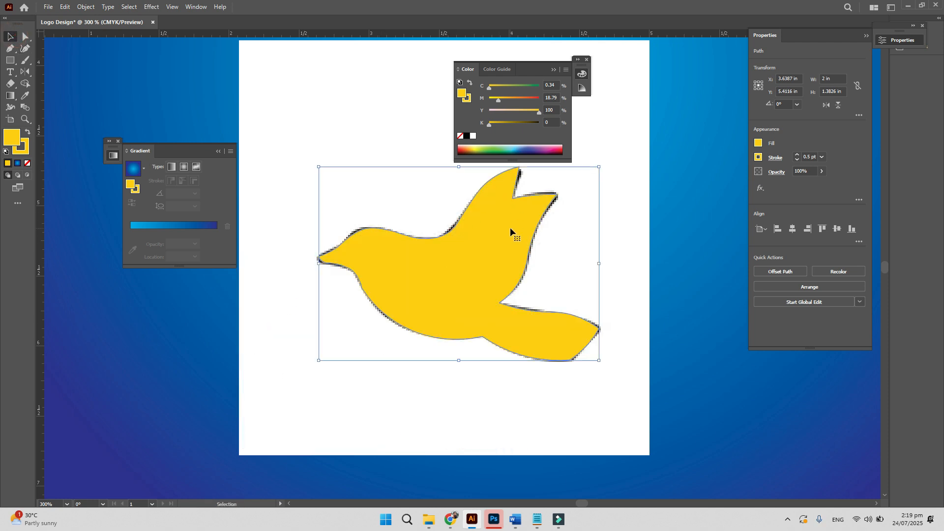
drag(510, 228, 473, 317)
click(497, 215)
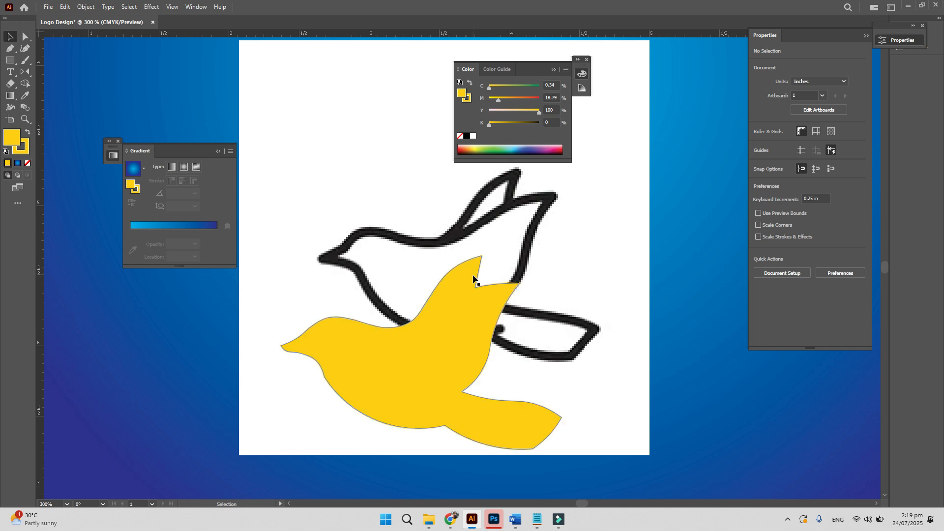
drag(473, 277, 510, 190)
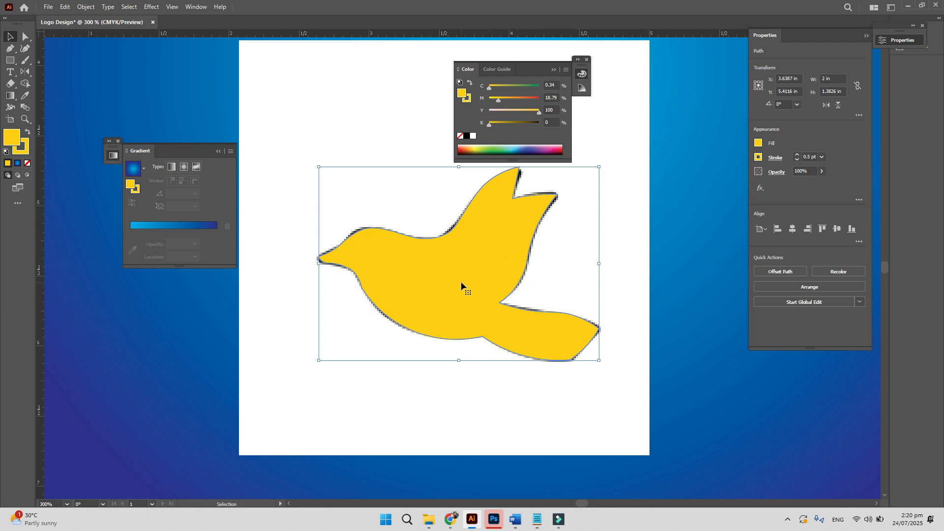
drag(461, 281, 314, 344)
key(ctrl+z)
- Select the yellow bird shape and delete it
click(10, 37)
click(476, 291)
key(Delete)
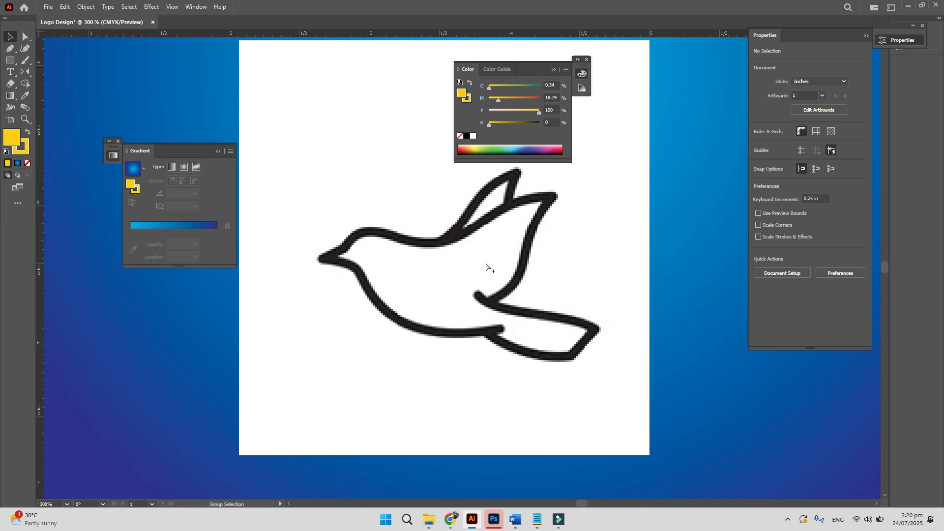
- Delete the artboard artwork, the two white rectangles and the colour palette image
key(ctrl+a)
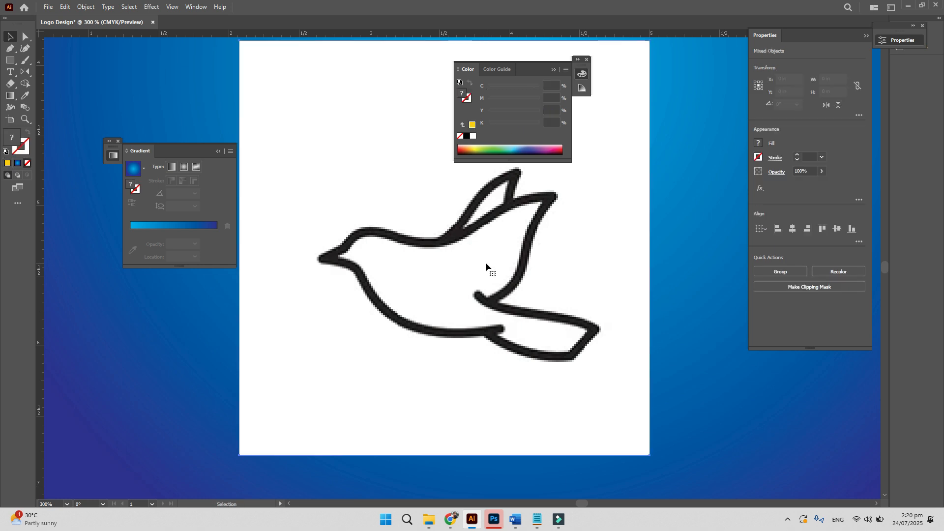
key(ctrl+minus)
key(ctrl+minus)
key(ctrl+minus)
key(ctrl+minus)
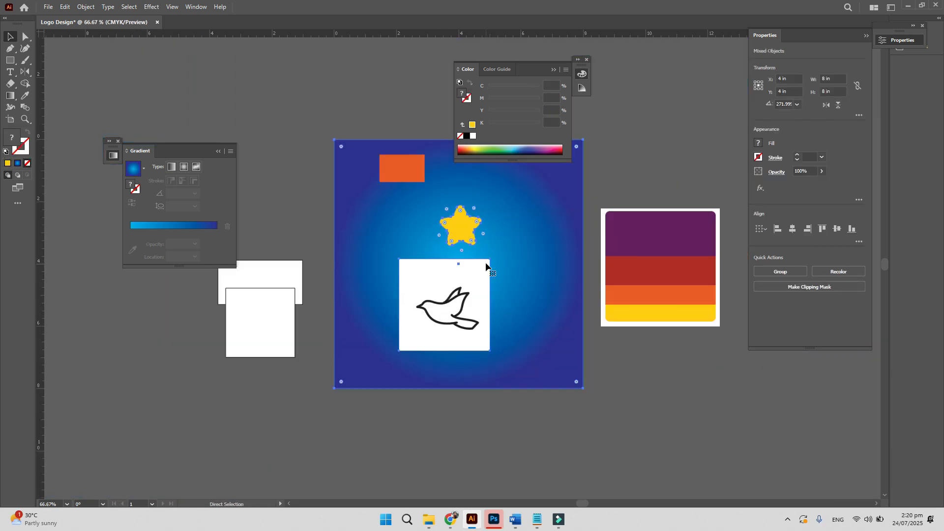
click(454, 310)
drag(516, 418, 358, 129)
key(Delete)
drag(324, 401, 285, 200)
key(Delete)
drag(652, 174, 716, 332)
key(Delete)
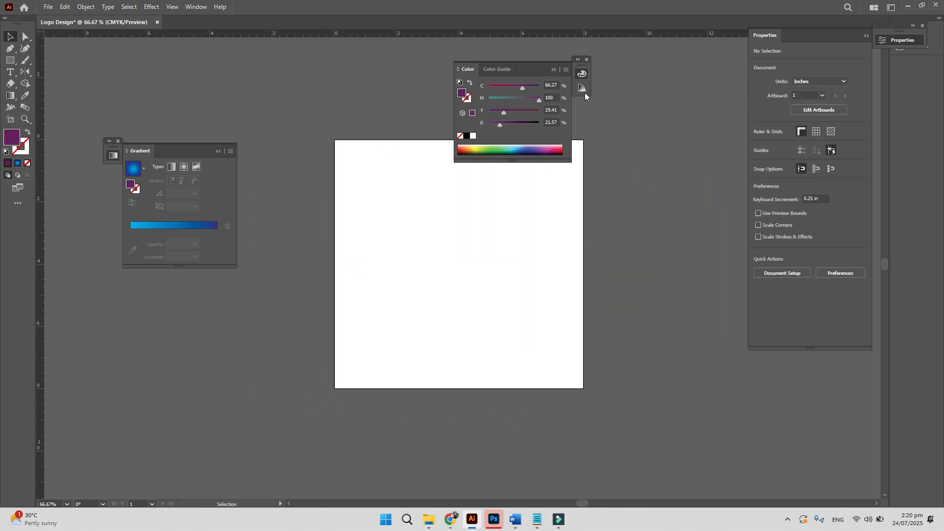
click(554, 71)
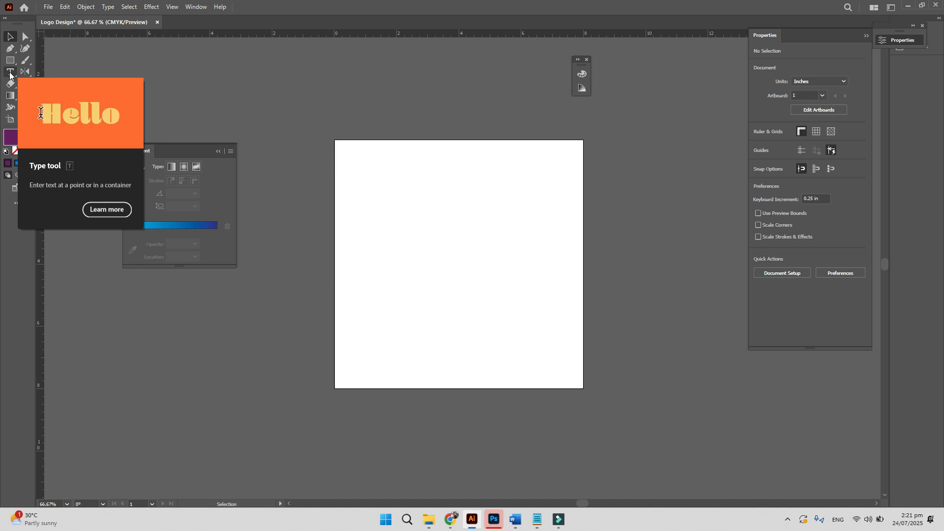
- Place placeholder text on the artboard and scale it up to about 99.62 pt
click(382, 220)
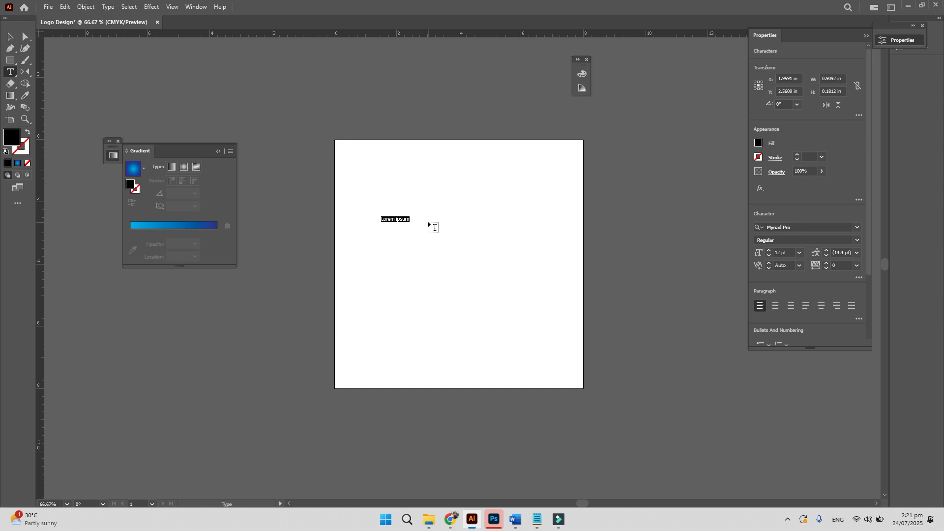
click(10, 39)
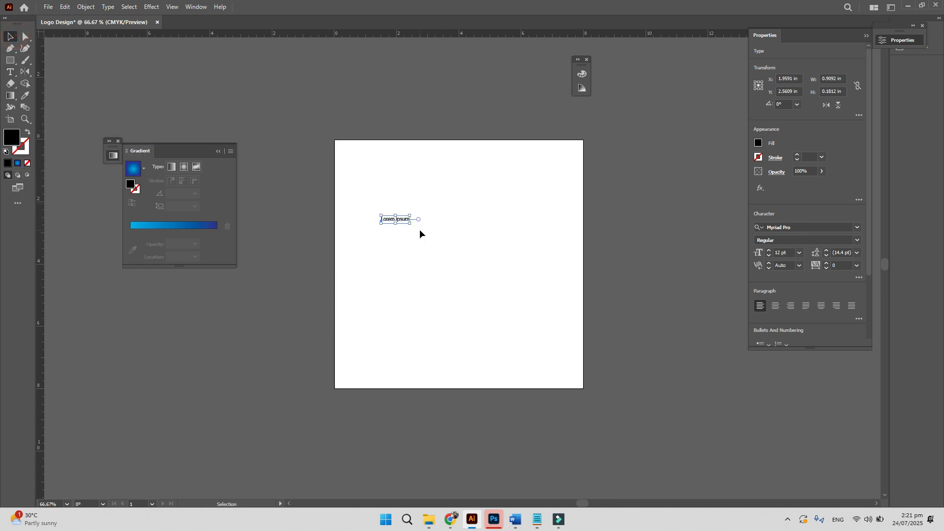
drag(410, 222, 618, 369)
click(542, 338)
- Replace the placeholder text with the word 'Graphic'
triple_click(491, 240)
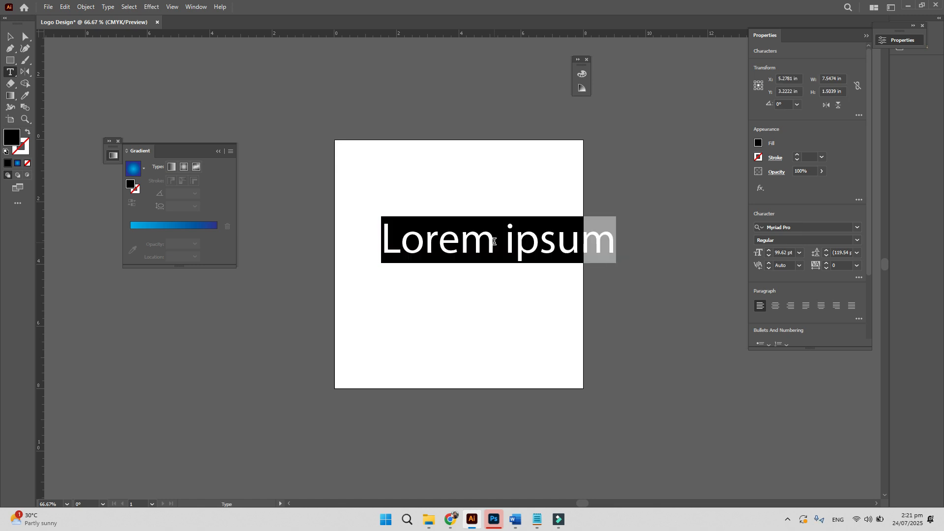
text(Graphic)
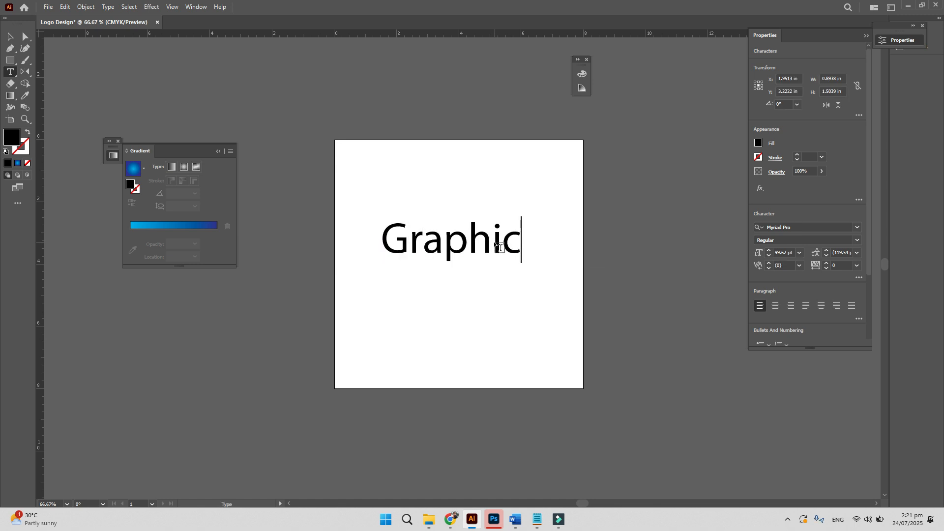
key(BackSpace)
click(11, 37)
drag(872, 253, 862, 332)
scroll(862, 305, up, 2)
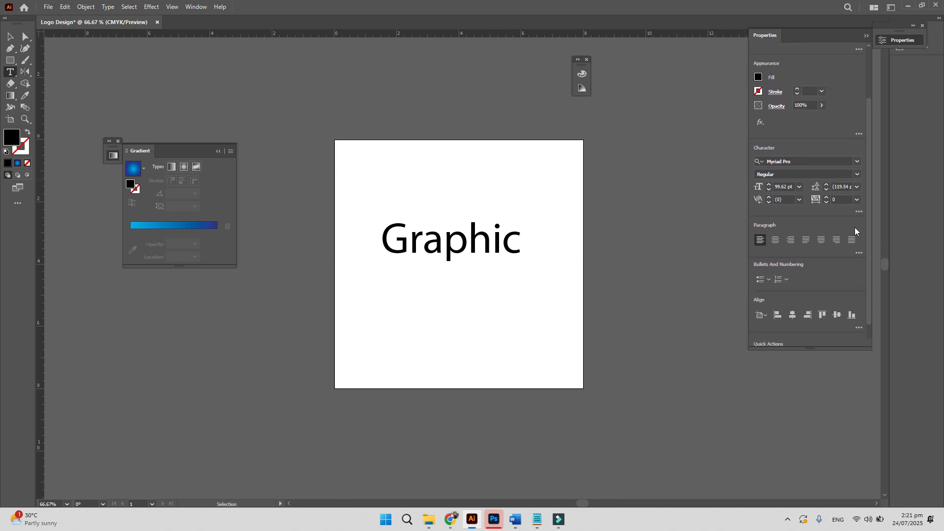
click(860, 213)
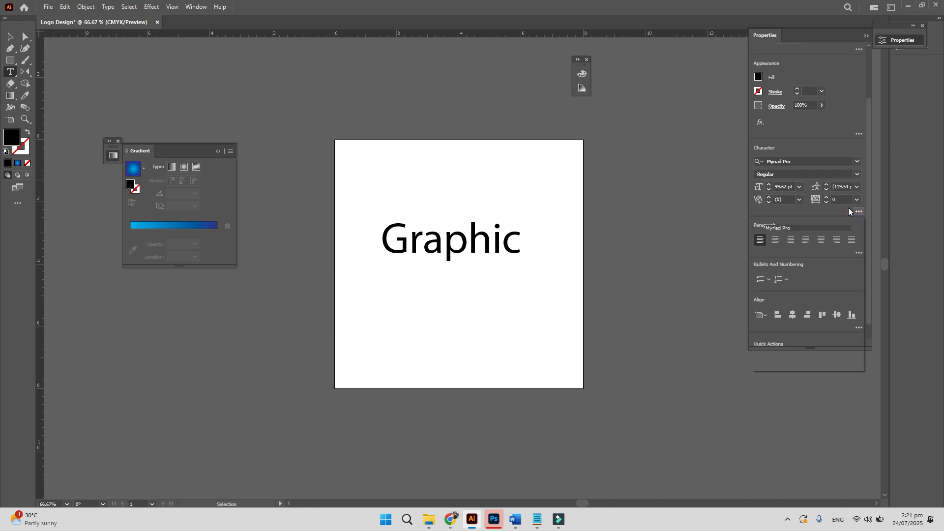
click(760, 315)
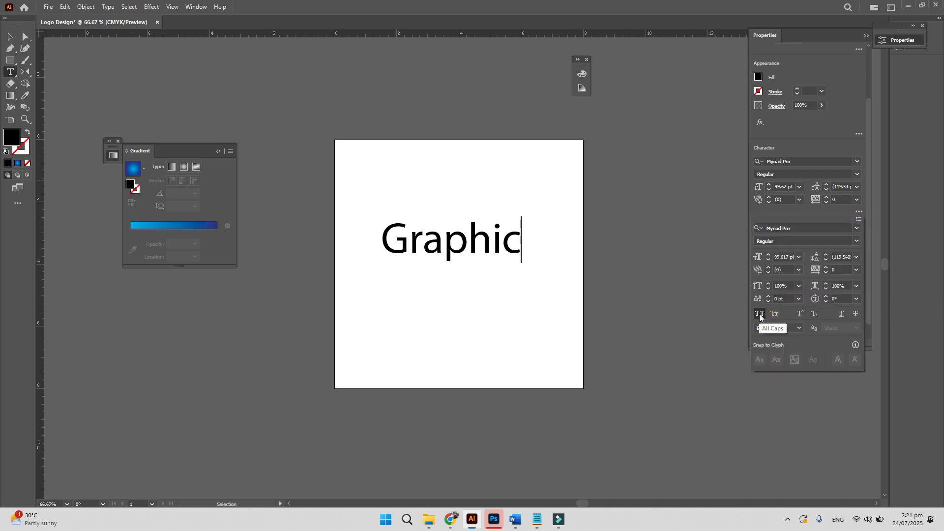
key(Escape)
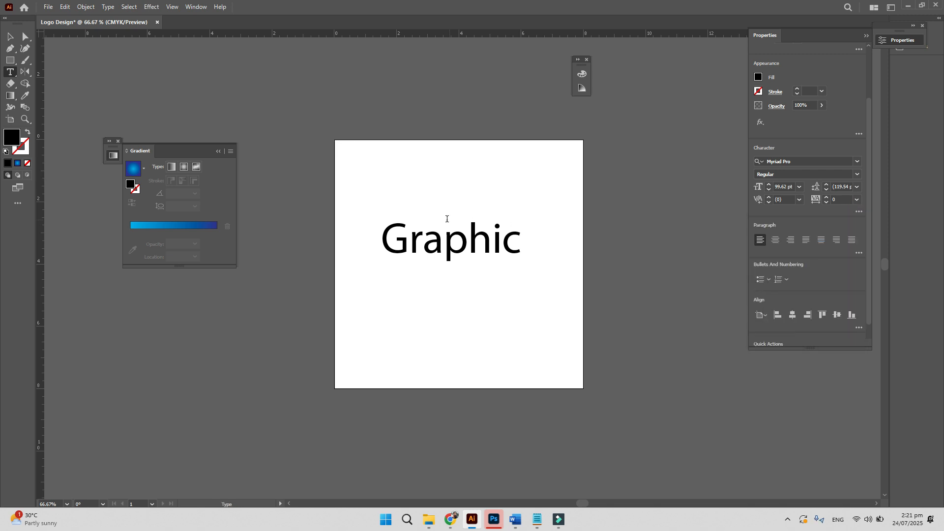
key(ctrl+a)
click(859, 253)
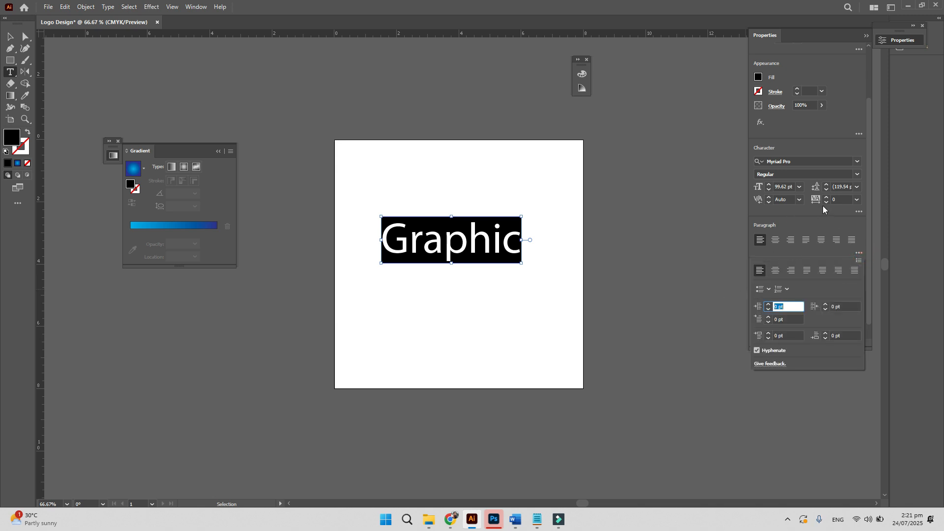
click(857, 213)
click(856, 213)
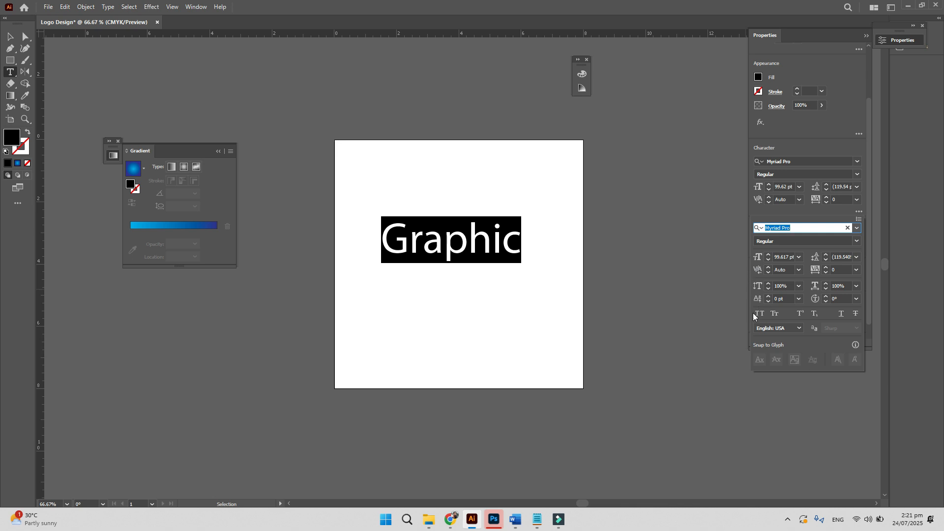
click(757, 313)
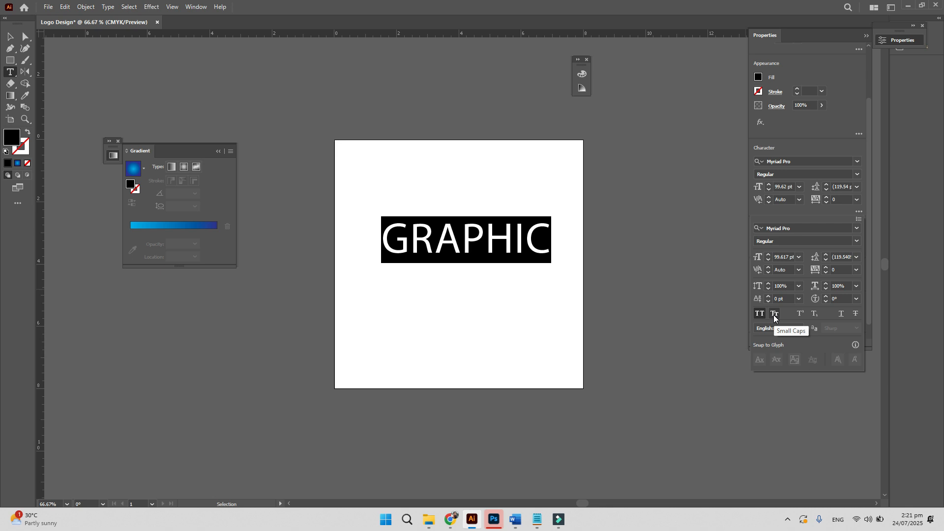
click(774, 314)
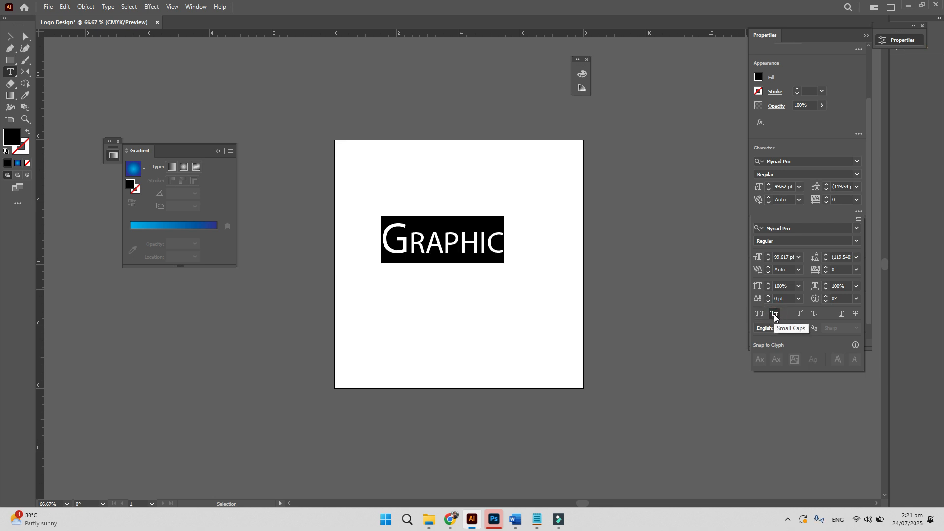
click(775, 315)
click(774, 315)
click(774, 315)
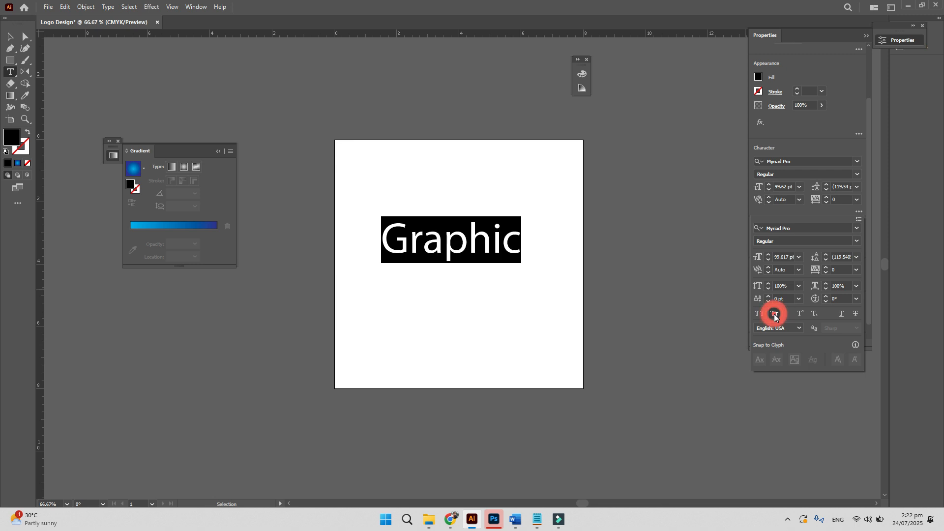
click(759, 314)
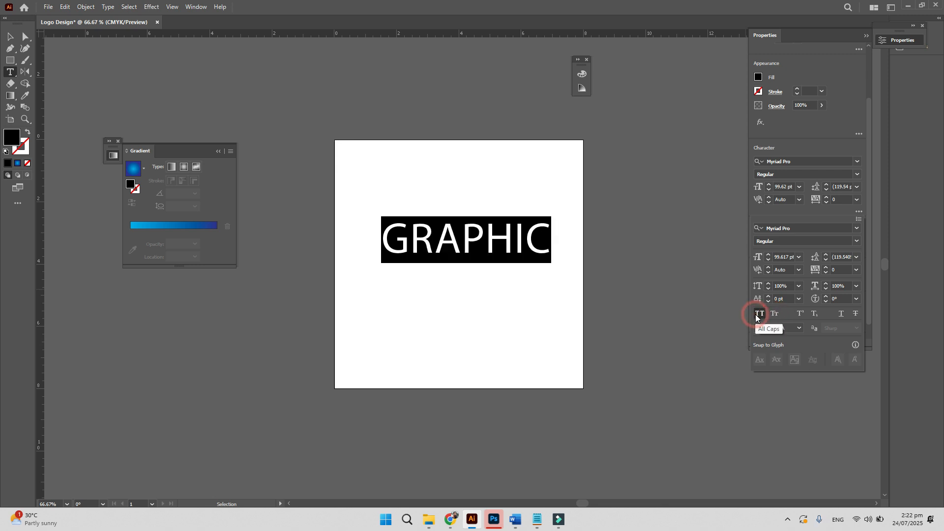
click(758, 315)
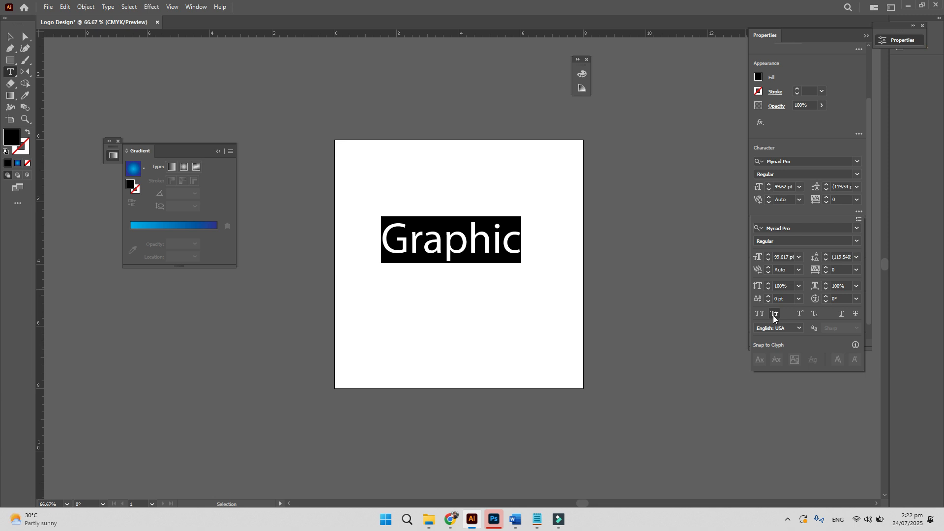
click(774, 315)
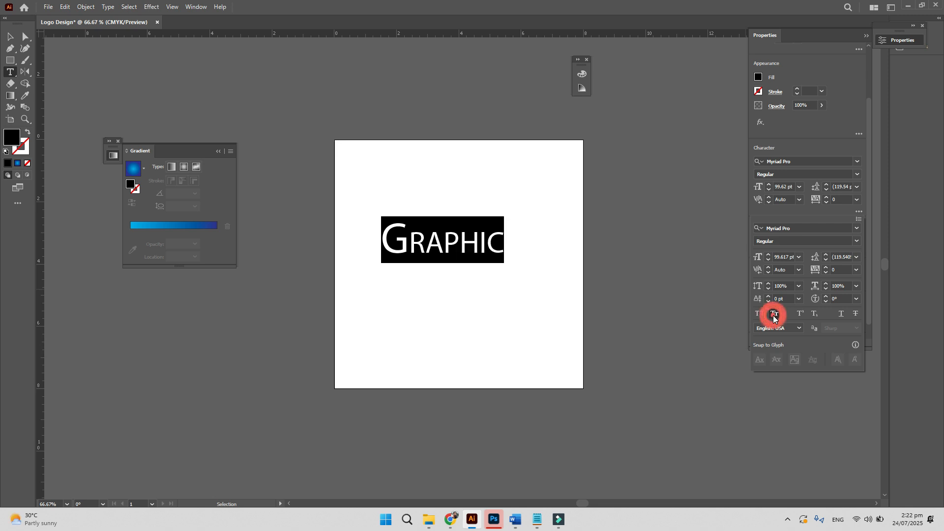
click(774, 315)
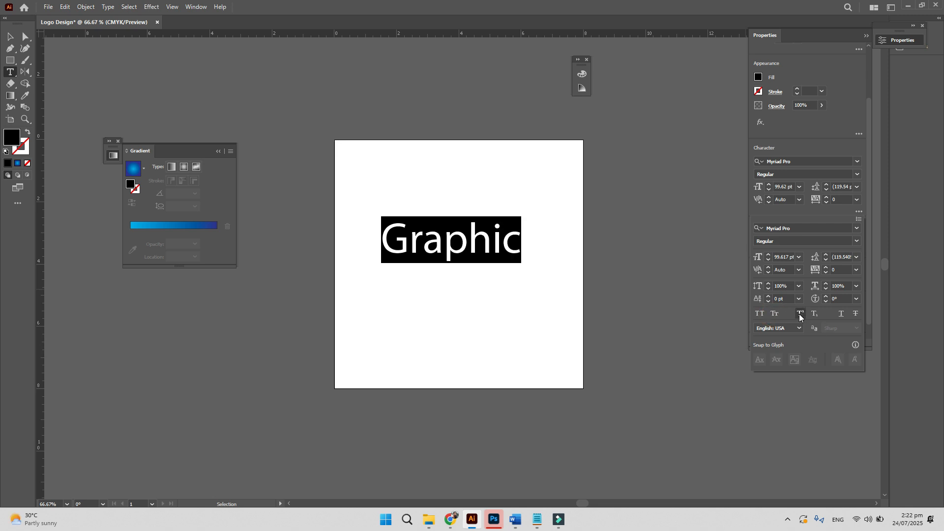
click(525, 238)
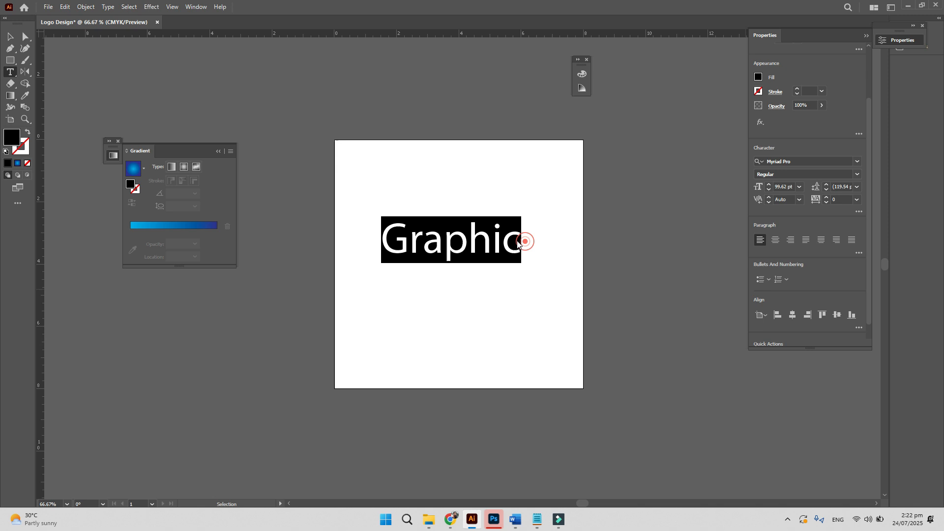
- Replace the word Graphic with 'H2O'
click(440, 242)
double_click(441, 238)
text(H2O)
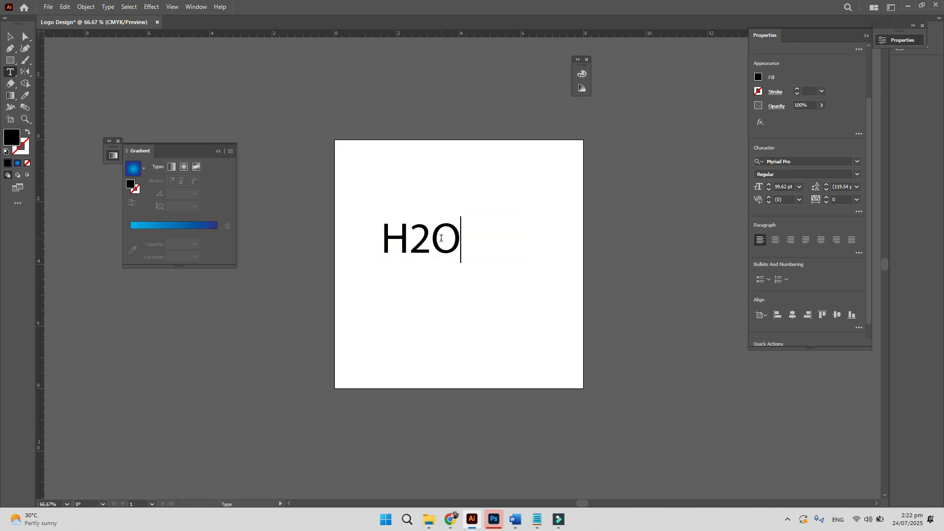
- Try superscript and then subscript on the 2 in H2O, then return it to normal size
drag(415, 241, 439, 247)
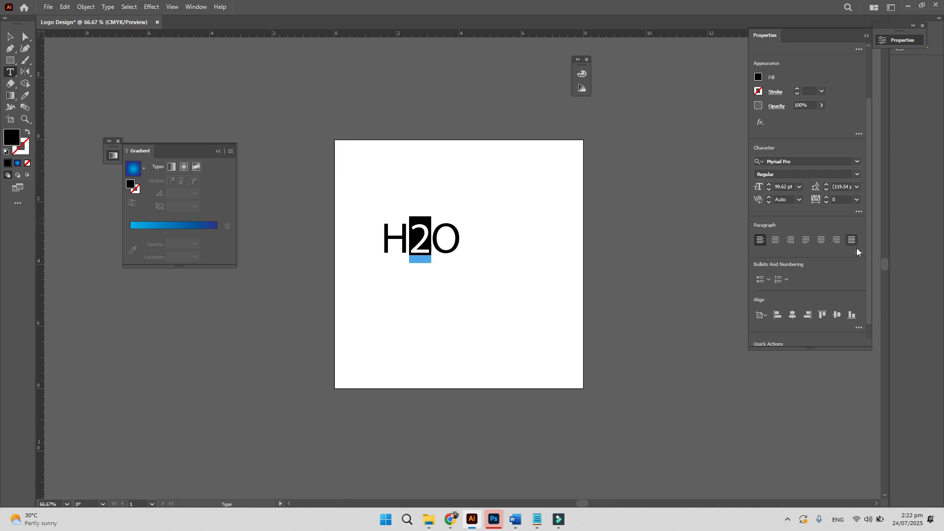
click(858, 211)
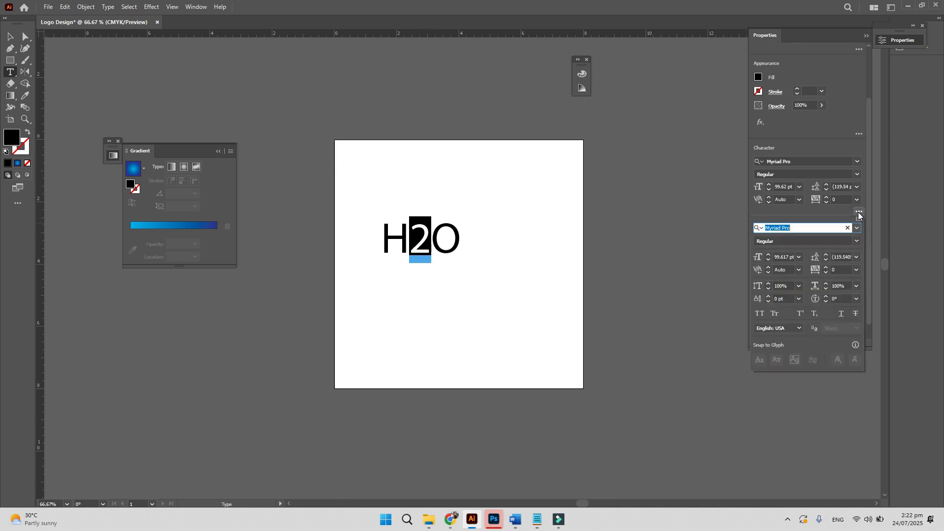
click(801, 314)
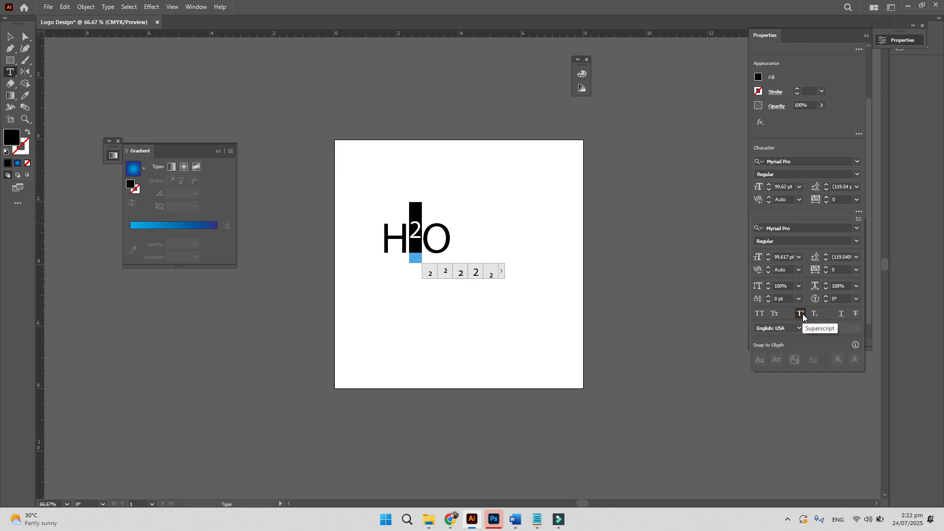
click(814, 313)
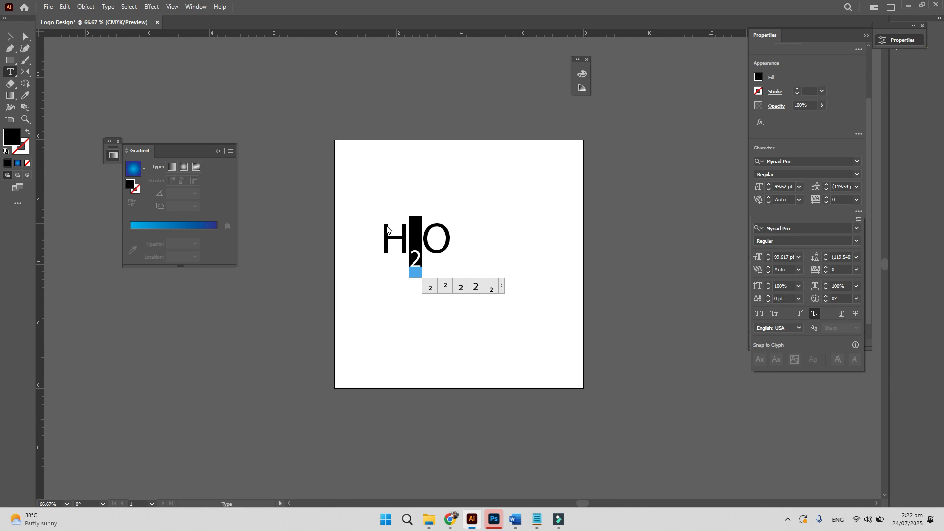
click(404, 227)
key(ctrl+shift+a)
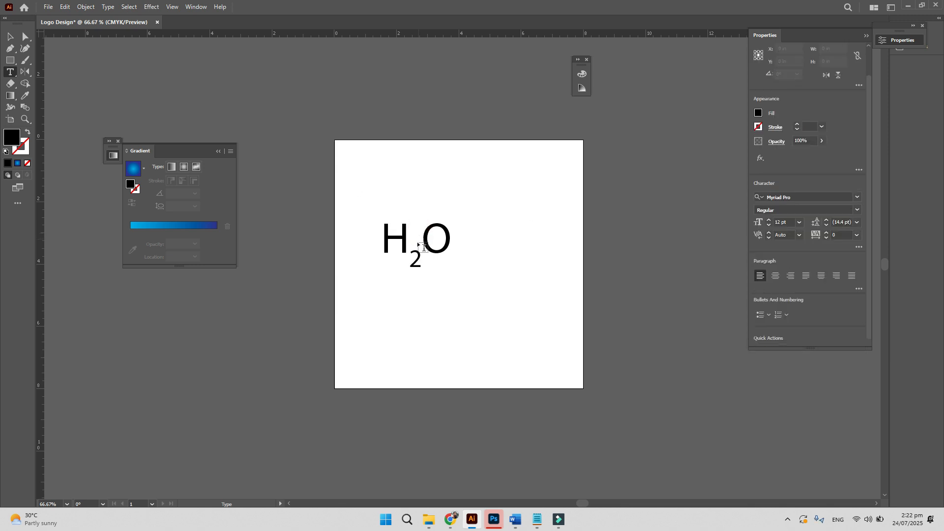
drag(410, 253, 421, 253)
click(856, 247)
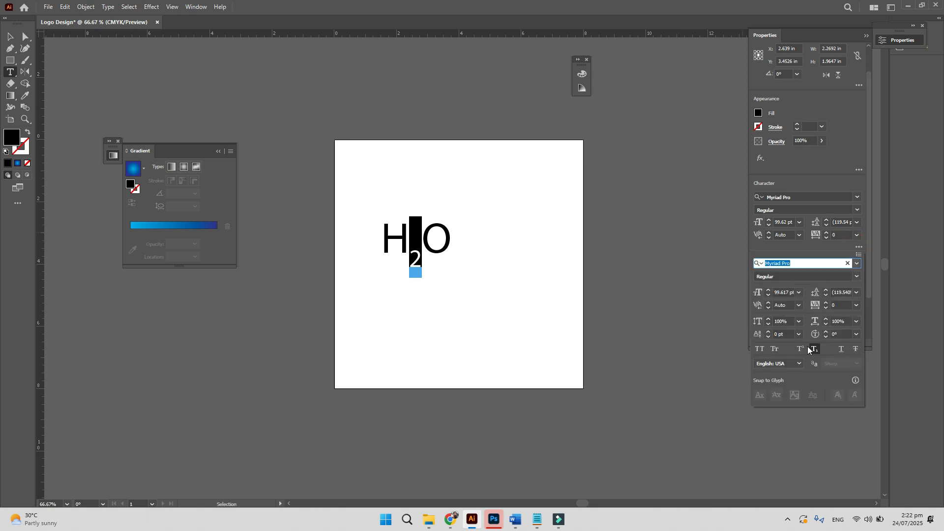
click(813, 349)
- Apply strikethrough to all of H2O, leaving it without underline
click(419, 233)
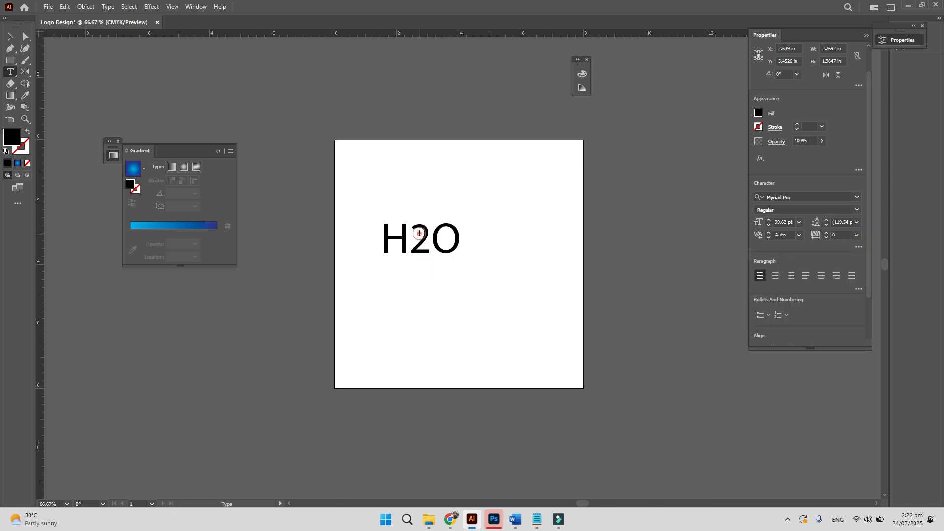
key(ctrl+a)
click(860, 247)
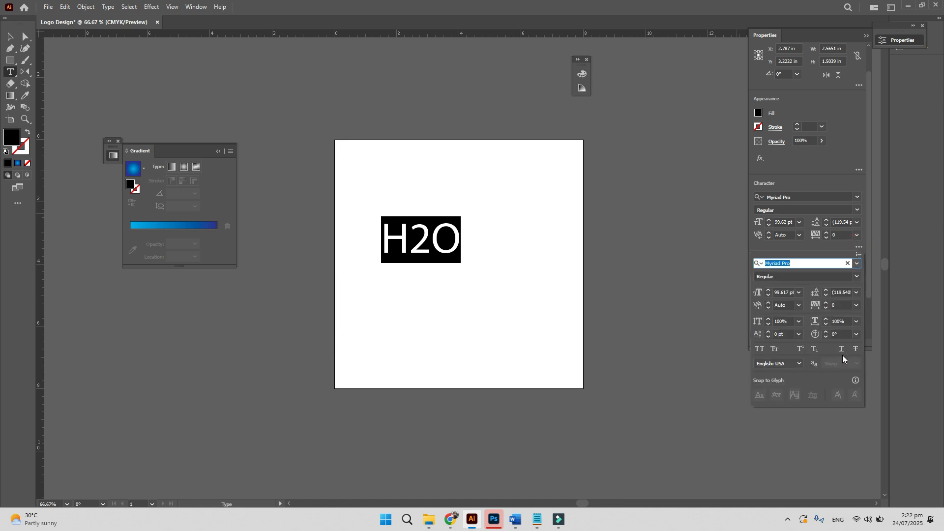
click(841, 352)
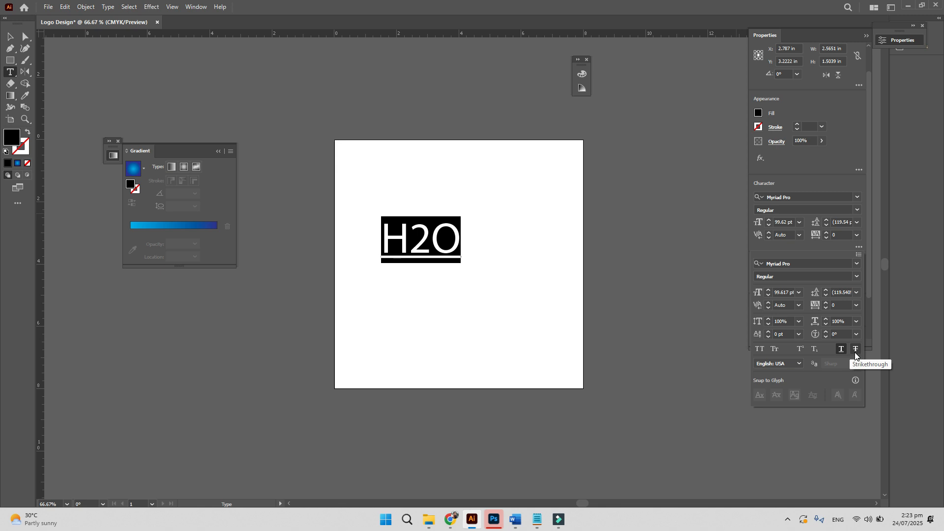
click(855, 350)
click(840, 350)
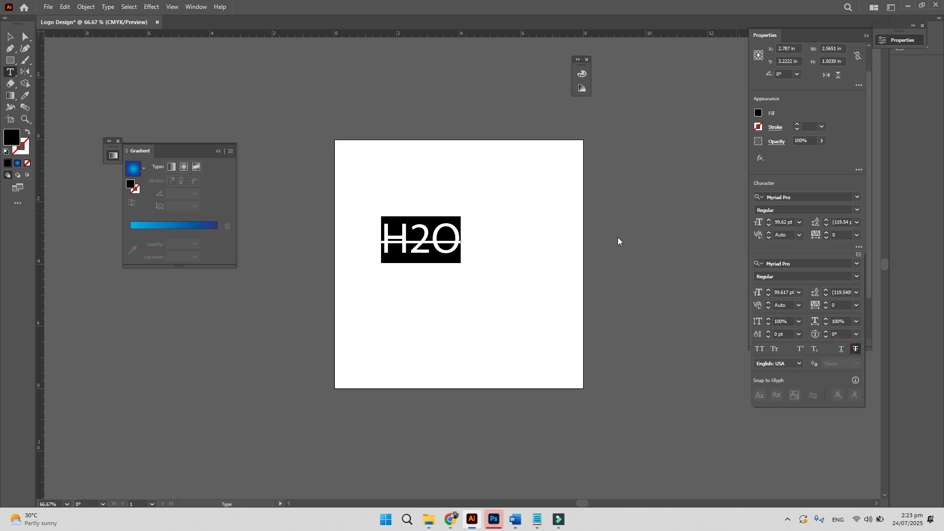
click(436, 240)
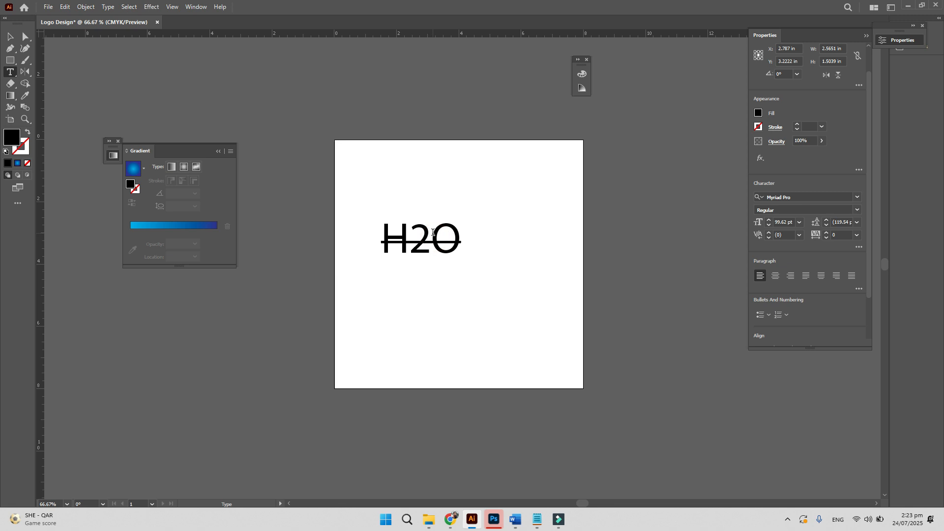
- Retype H2O as '1000' and place a duplicate to its right
double_click(433, 232)
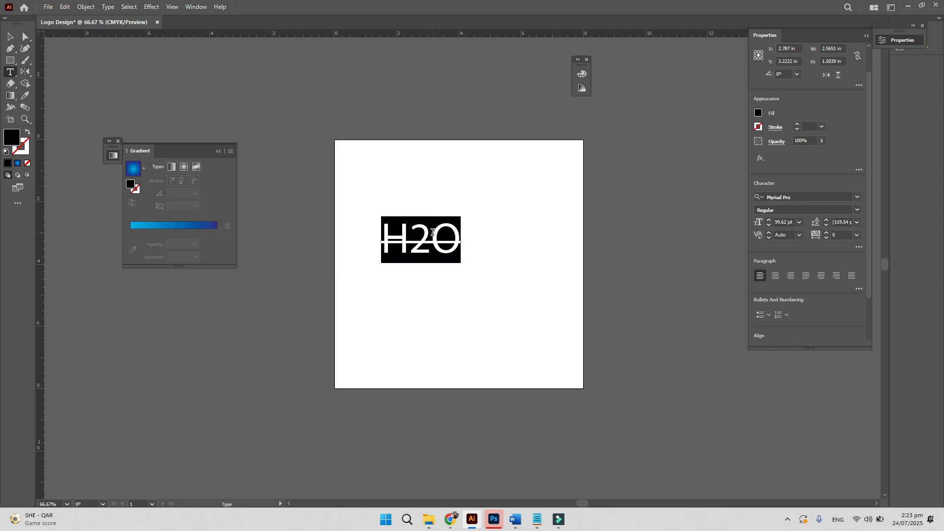
text(1000)
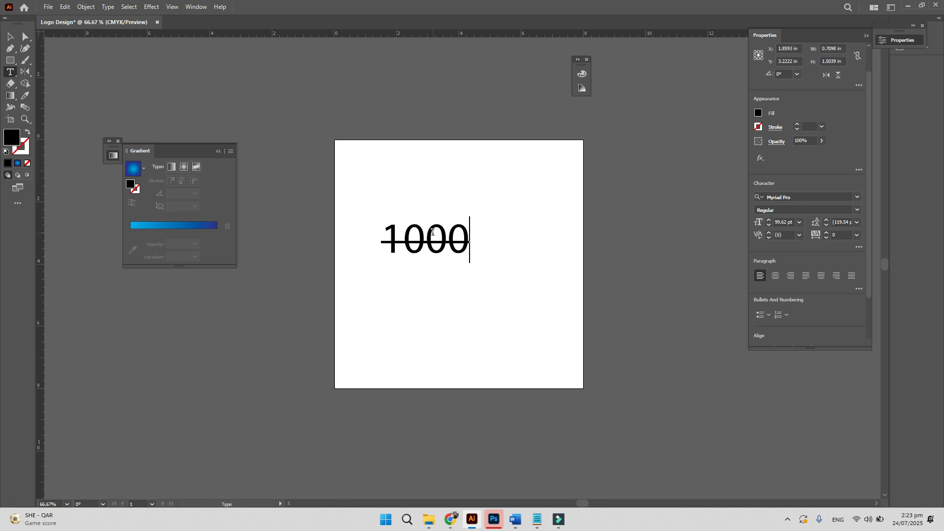
click(10, 36)
drag(413, 221, 458, 258)
- Change the duplicate to '820' and remove its strikethrough
key(t)
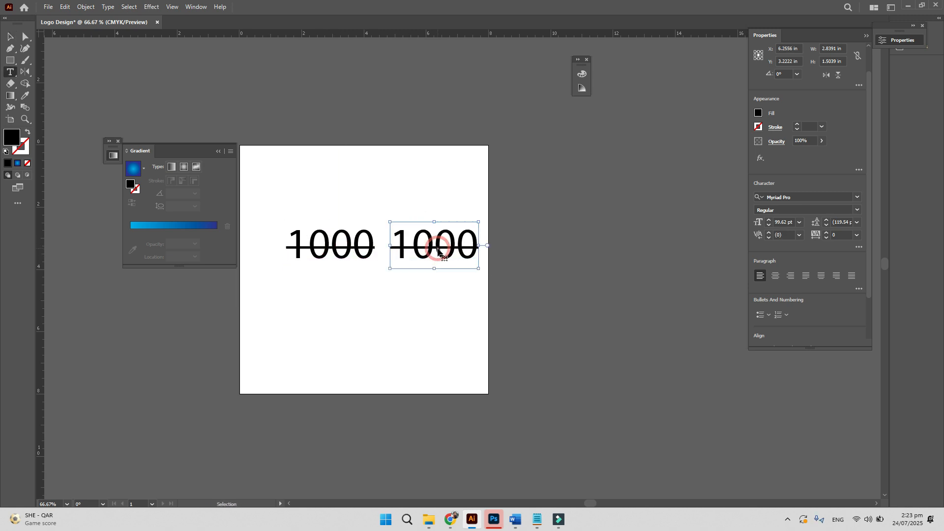
double_click(438, 247)
text(820)
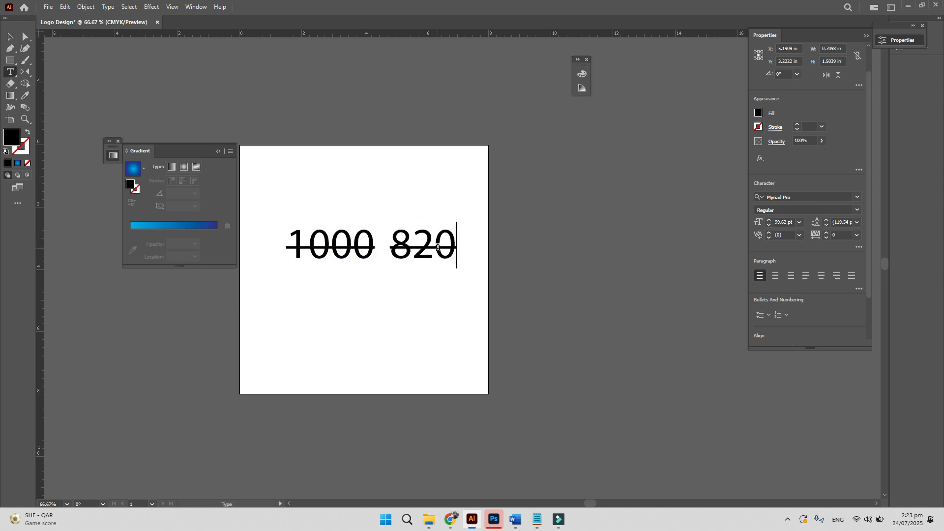
double_click(437, 247)
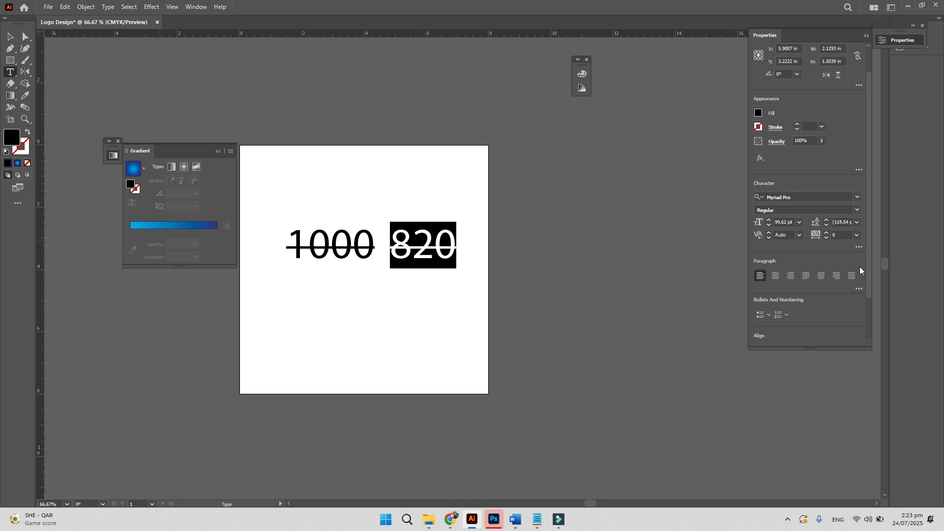
click(859, 247)
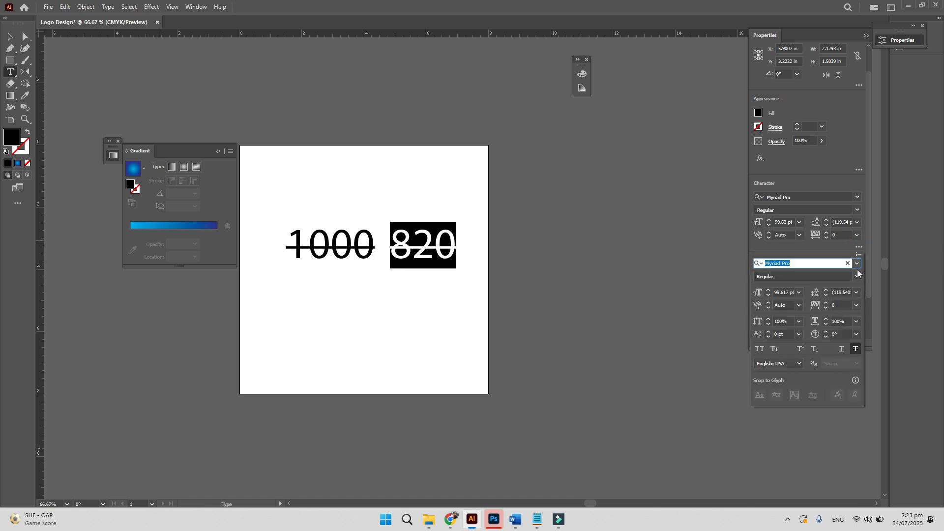
click(855, 349)
click(10, 37)
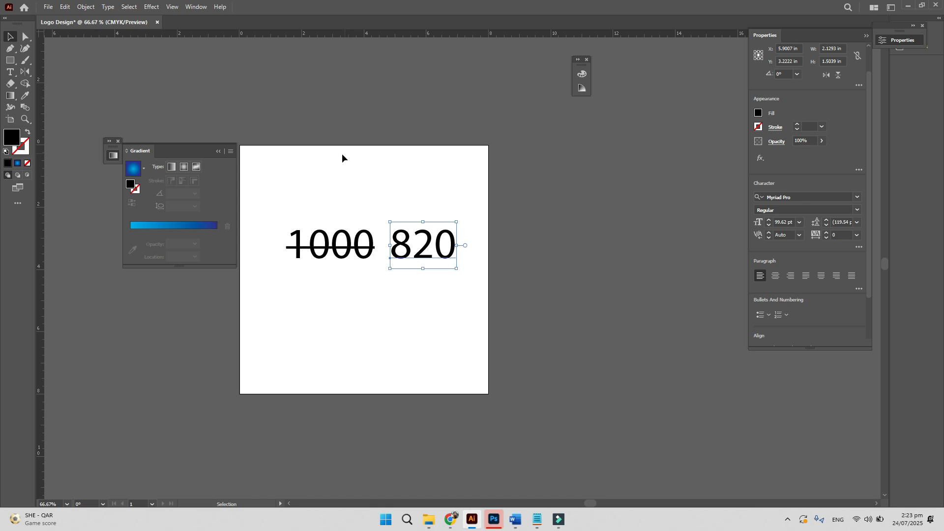
- Set 820 in Galano Grotesque Regular 9
double_click(411, 243)
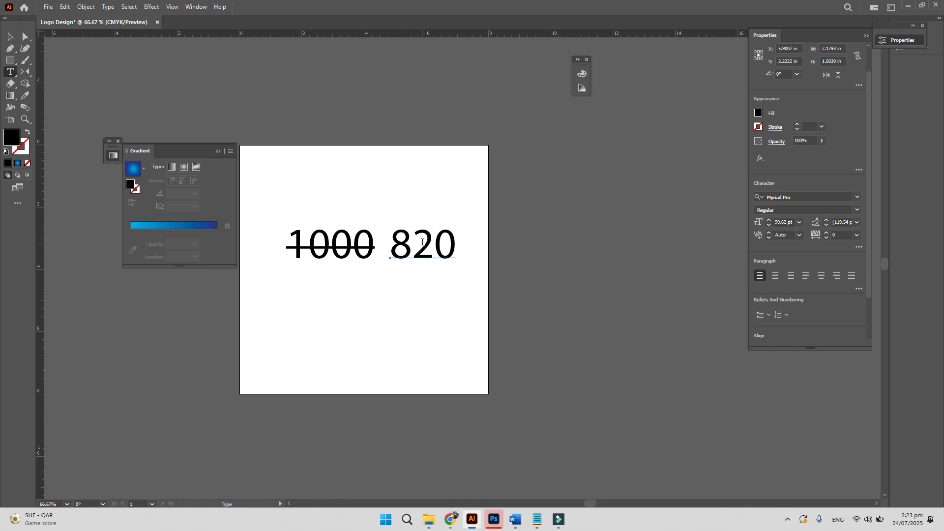
double_click(422, 242)
click(794, 198)
text(GALANO)
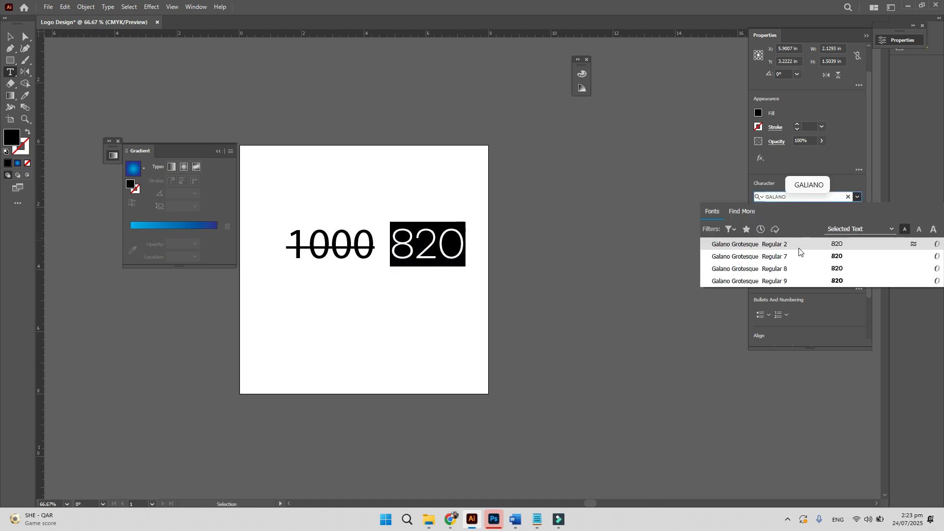
click(791, 276)
- Set 1000 in Galano Grotesque Regular 8 and move it left, away from 820
click(339, 241)
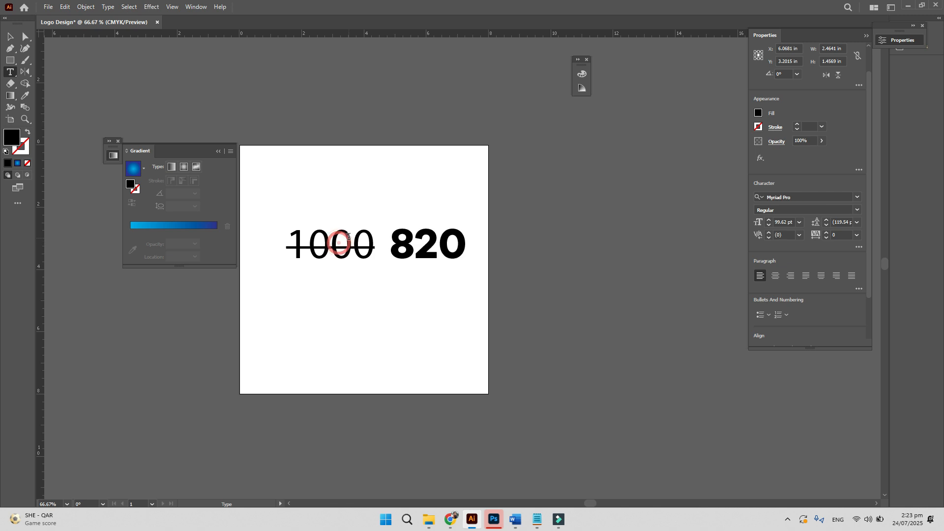
double_click(348, 236)
click(800, 197)
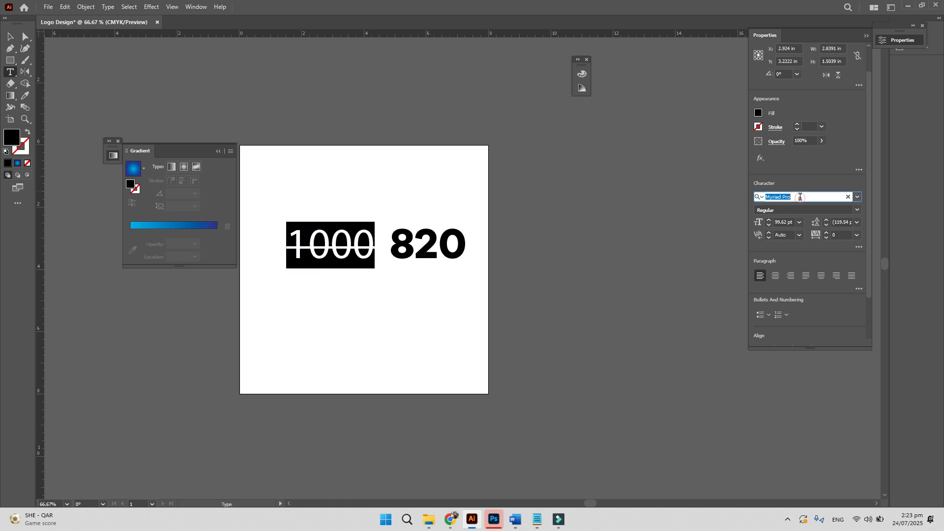
text(GALANO)
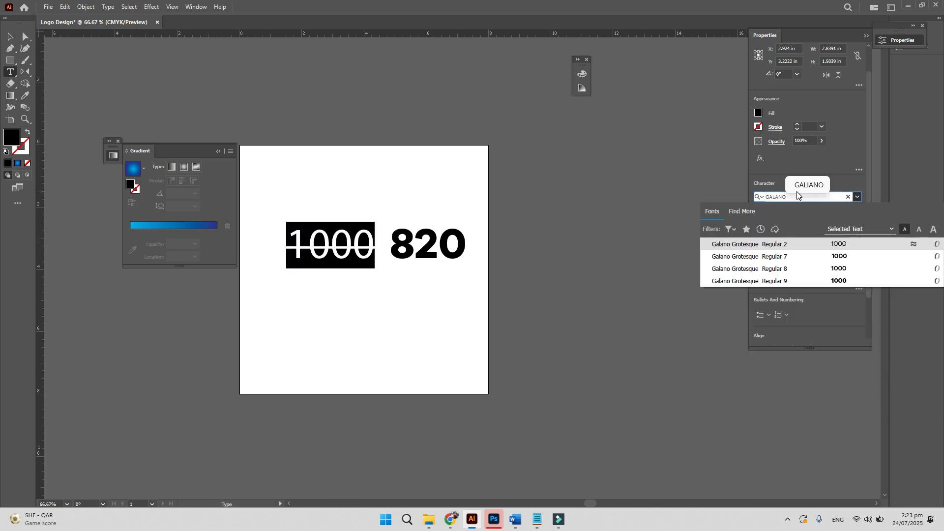
click(796, 266)
click(11, 37)
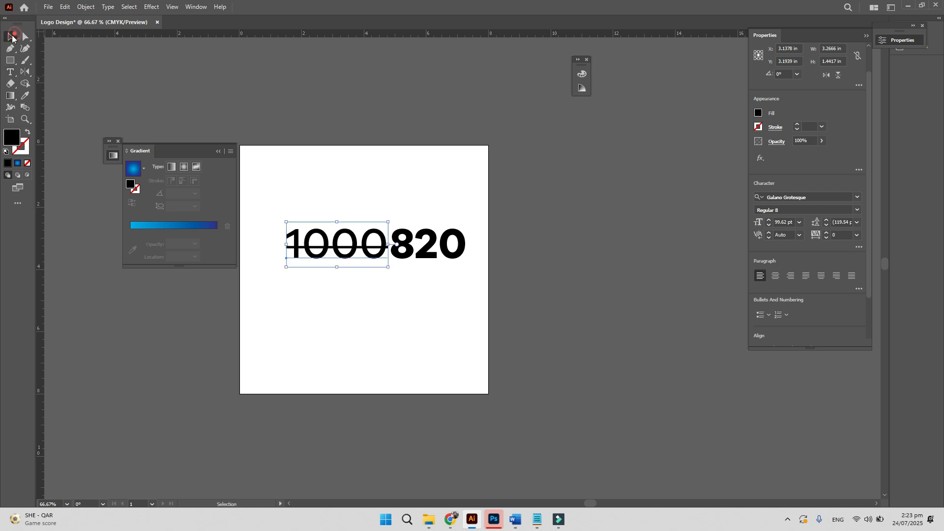
drag(360, 249, 316, 189)
- Retype the top 1000 as 'BEFORE' without strikethrough and shrink it to about 25.8 pt
key(t)
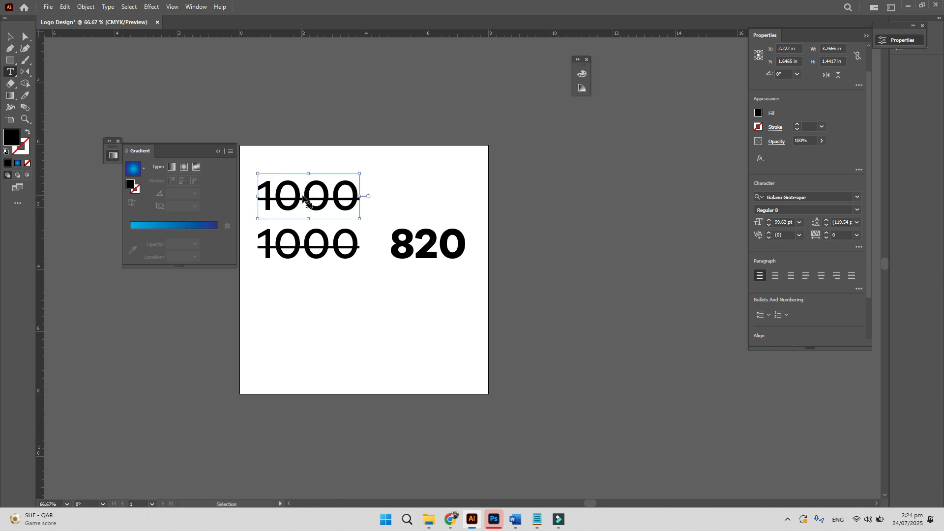
double_click(303, 197)
text(BEFORE)
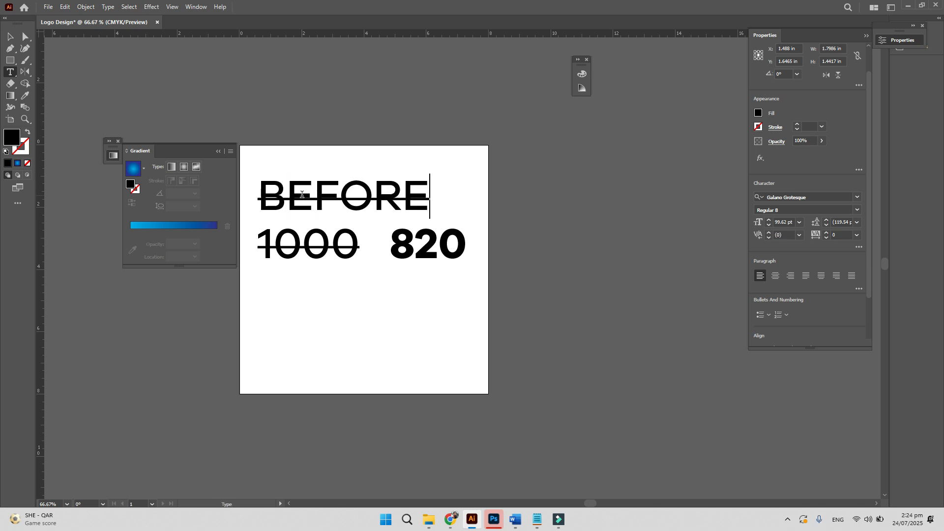
key(ctrl+a)
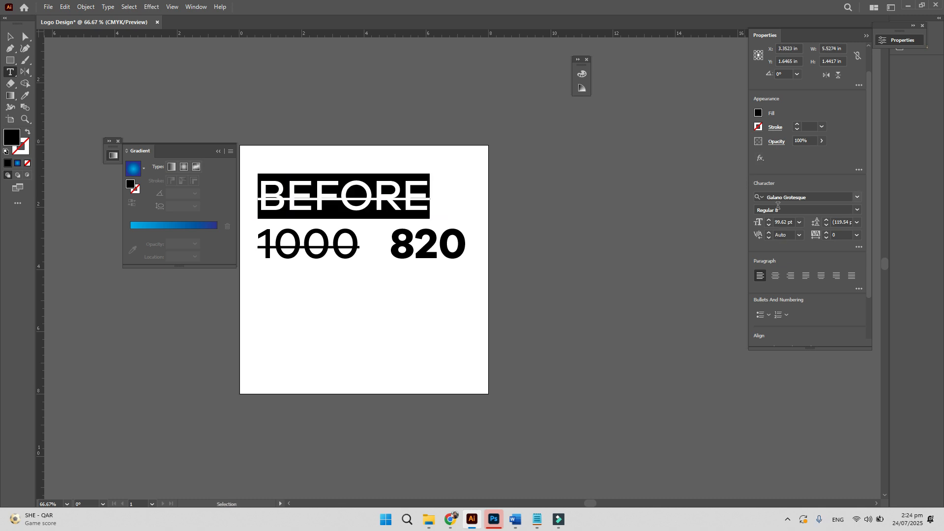
click(859, 248)
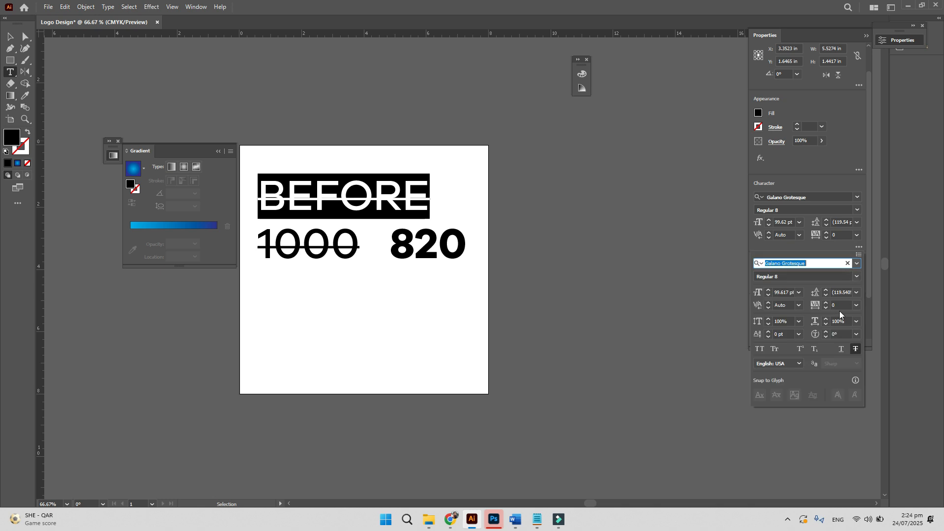
click(846, 348)
click(10, 37)
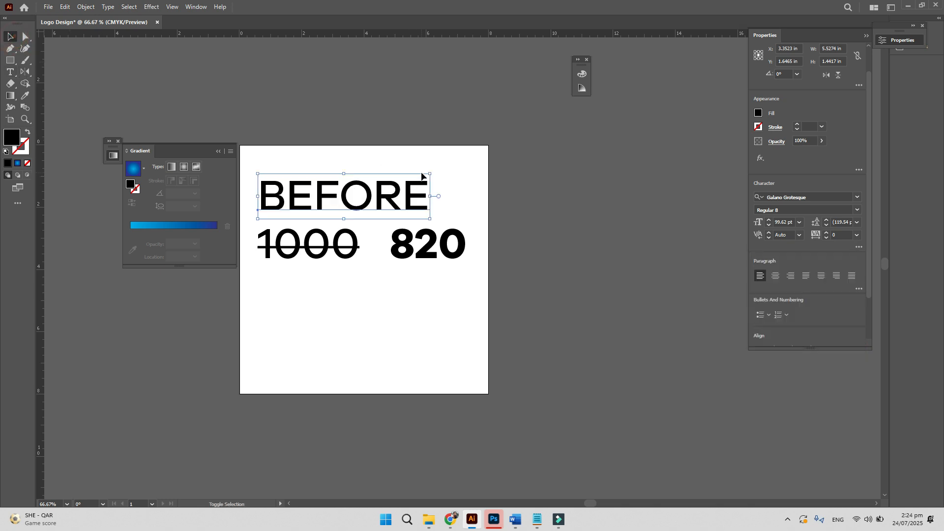
drag(430, 173, 340, 207)
click(360, 176)
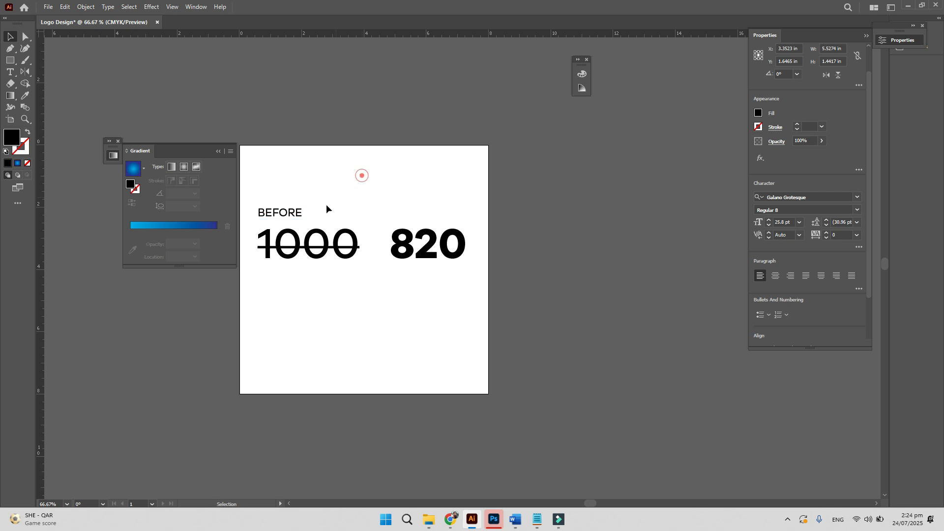
- Place a copy of the BEFORE label above 820
key(z)
click(389, 246)
click(374, 258)
drag(430, 256, 291, 375)
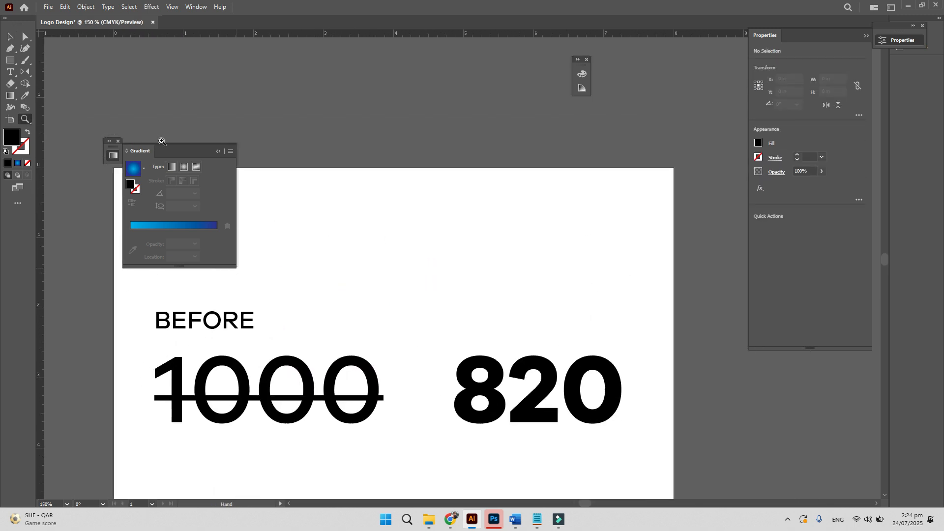
click(218, 152)
drag(307, 430, 275, 286)
key(v)
drag(200, 178, 496, 199)
- Retype the copied BEFORE label above 820 as 'AFTER'
double_click(464, 189)
double_click(464, 188)
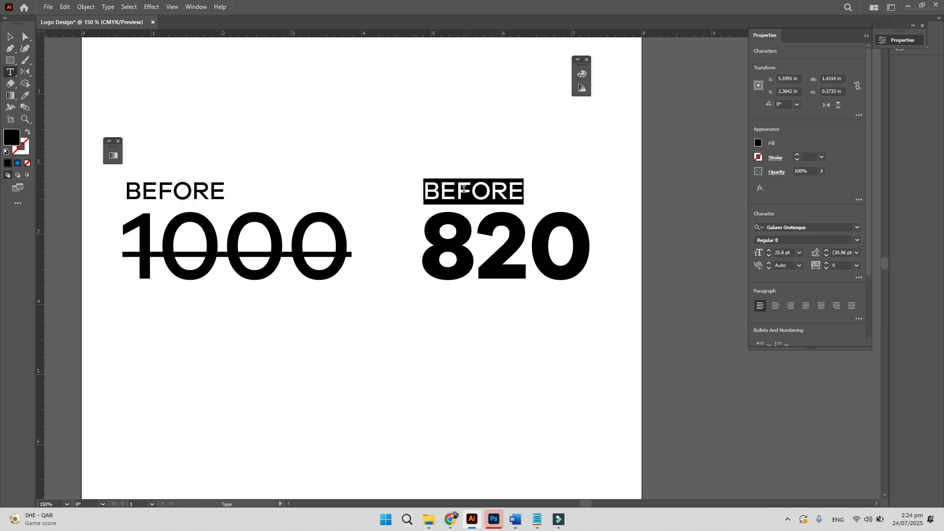
text(AFTER)
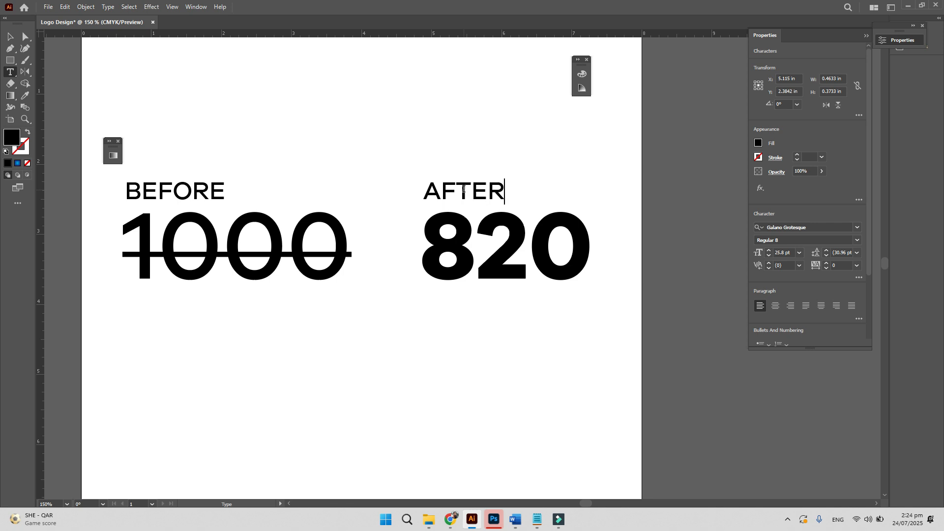
key(Escape)
click(311, 89)
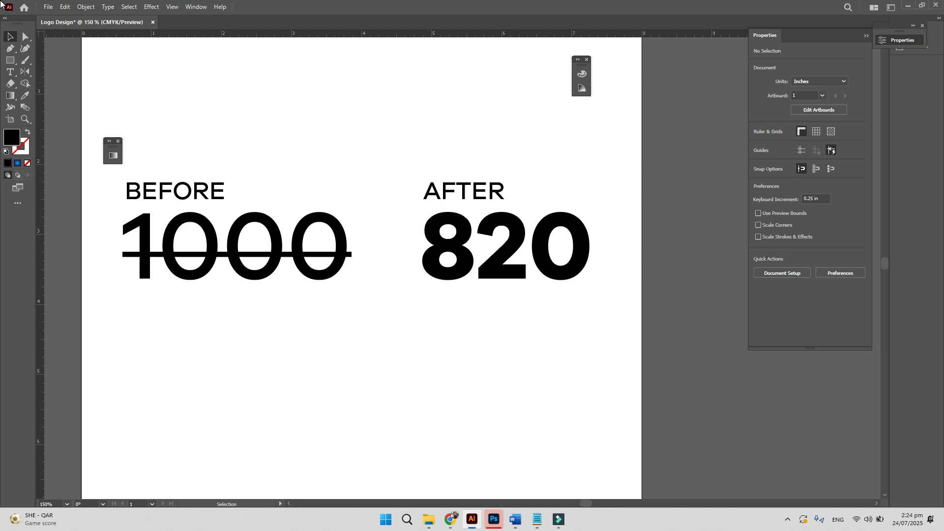
- Draw a rectangle over 820, round its corners, and fill it orange
click(16, 60)
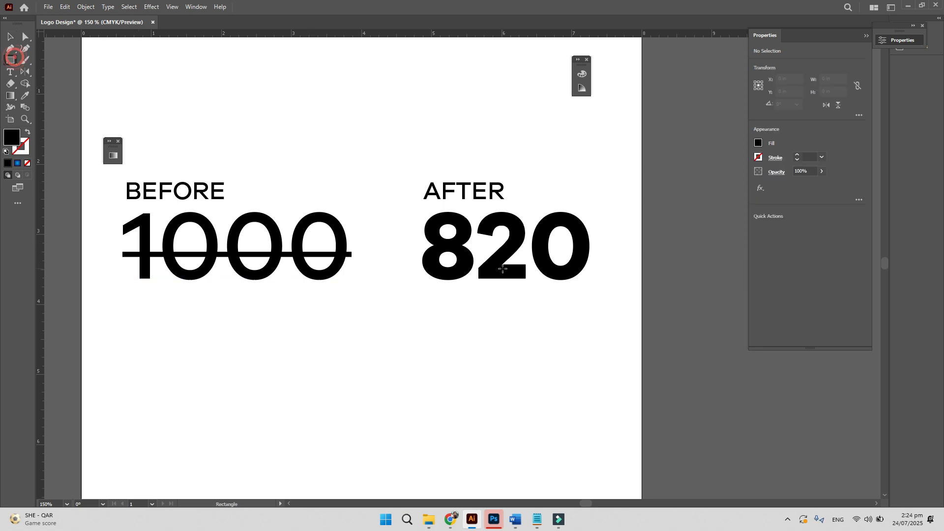
drag(410, 203, 612, 289)
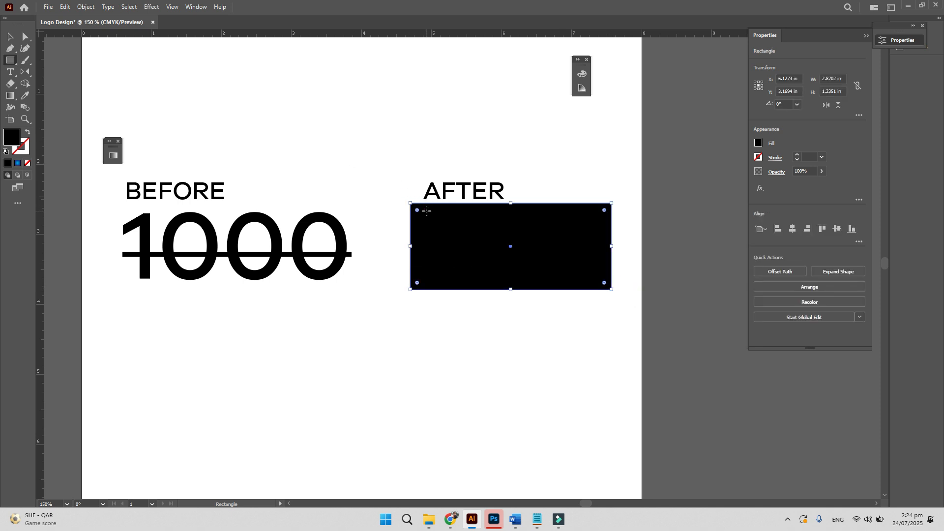
drag(417, 210, 421, 214)
key(ctrl)
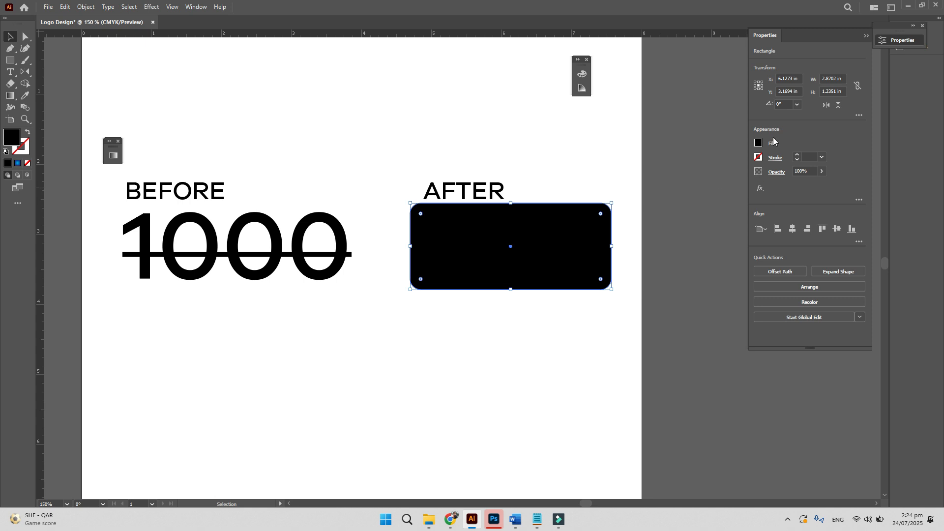
click(758, 143)
click(747, 178)
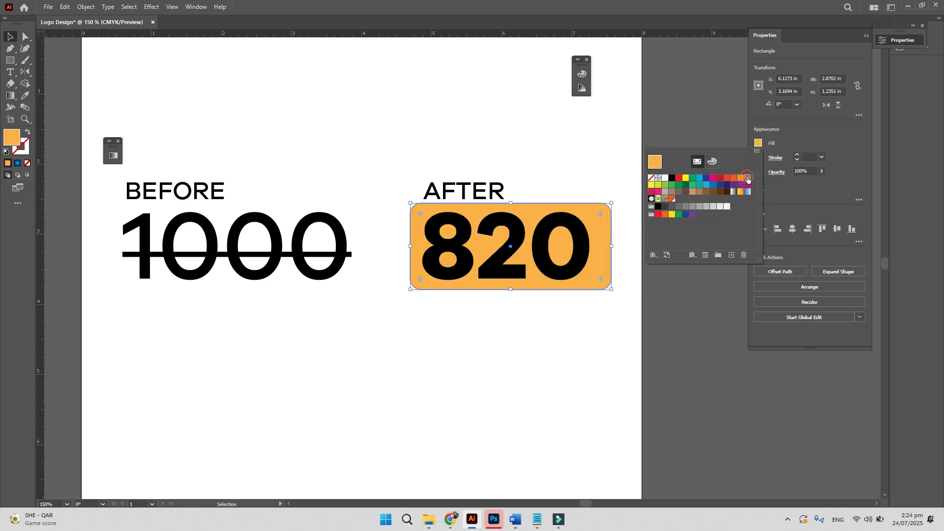
- Change the 820 text fill to white
click(570, 175)
double_click(528, 243)
key(ctrl+a)
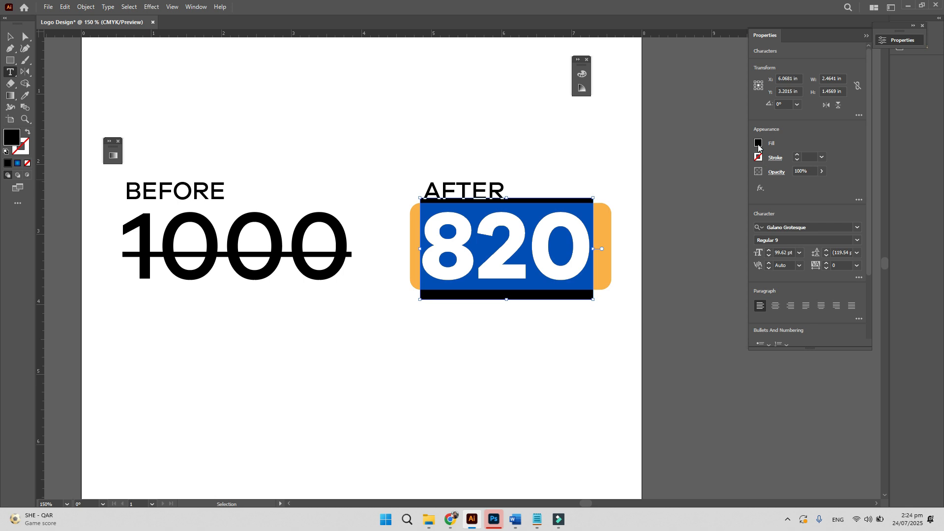
click(758, 142)
click(664, 180)
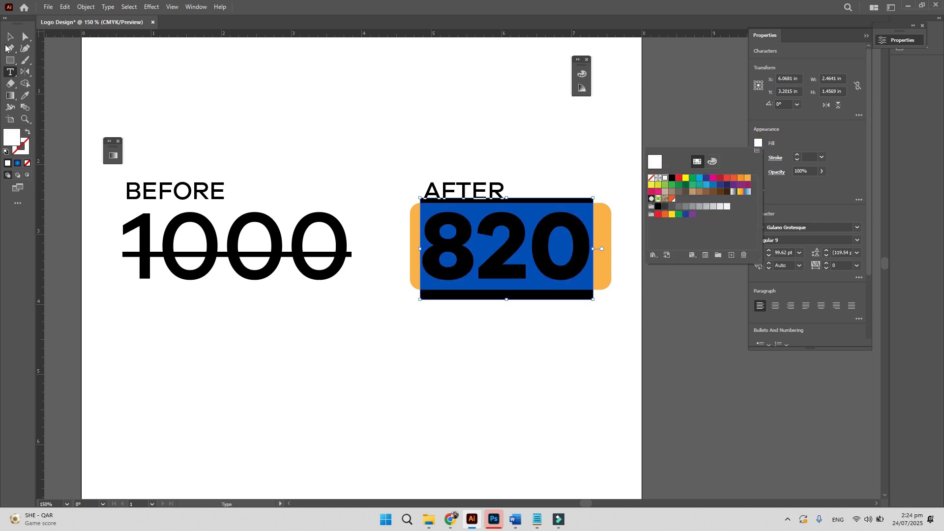
key(Escape)
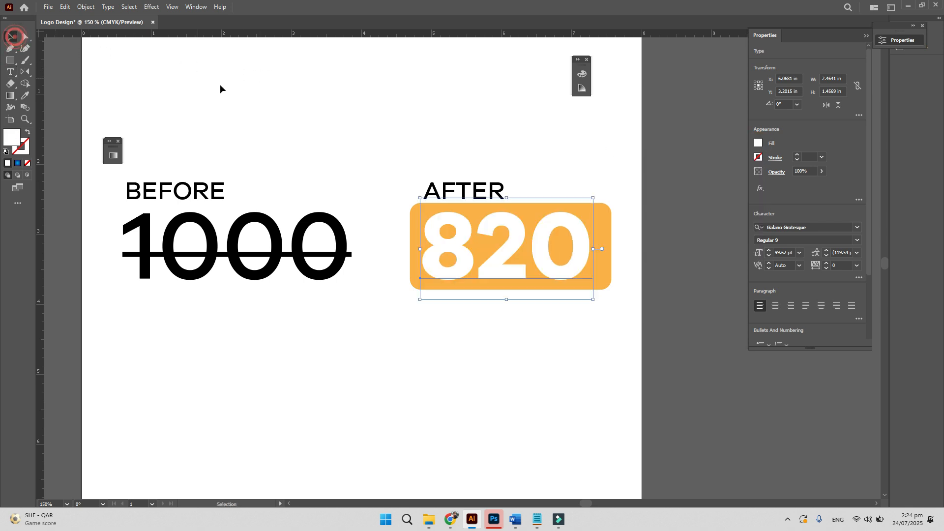
click(318, 110)
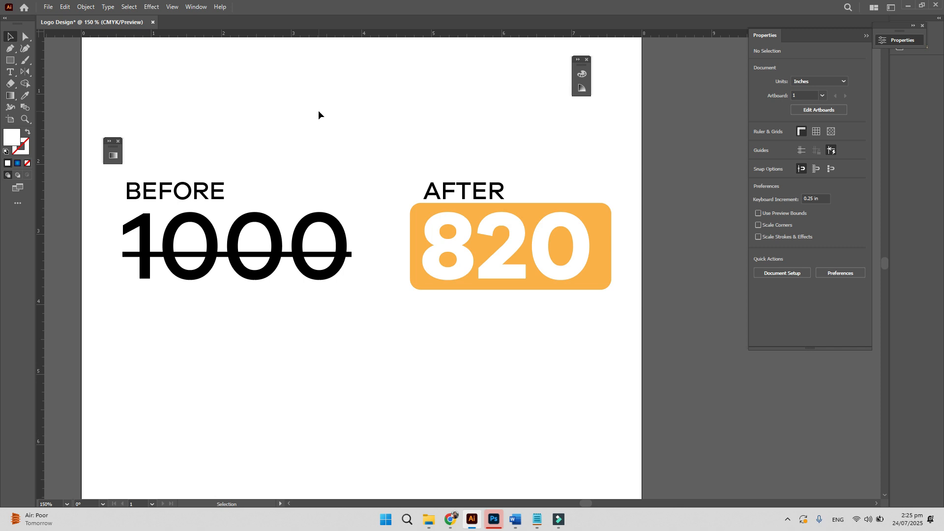
- In Chrome, search Google Images for 'creative text posters' and preview the orange bicycle poster
click(450, 520)
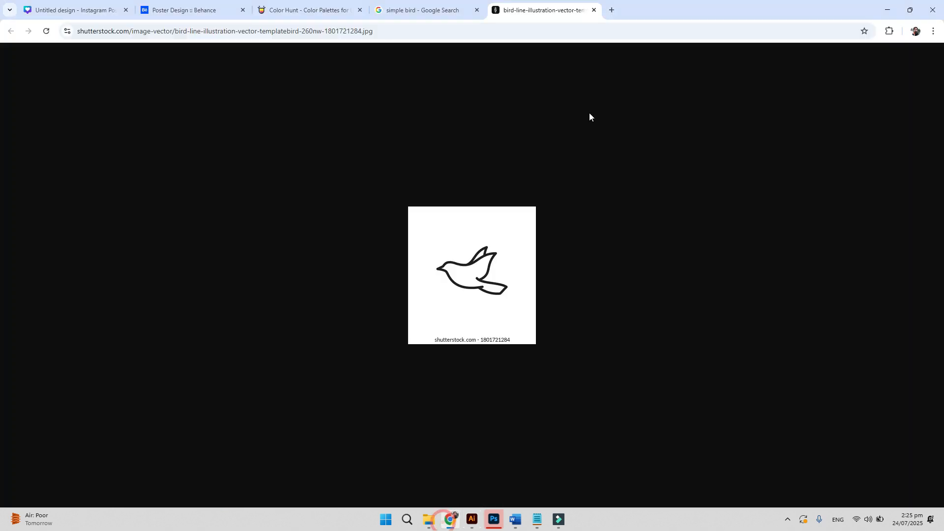
click(597, 29)
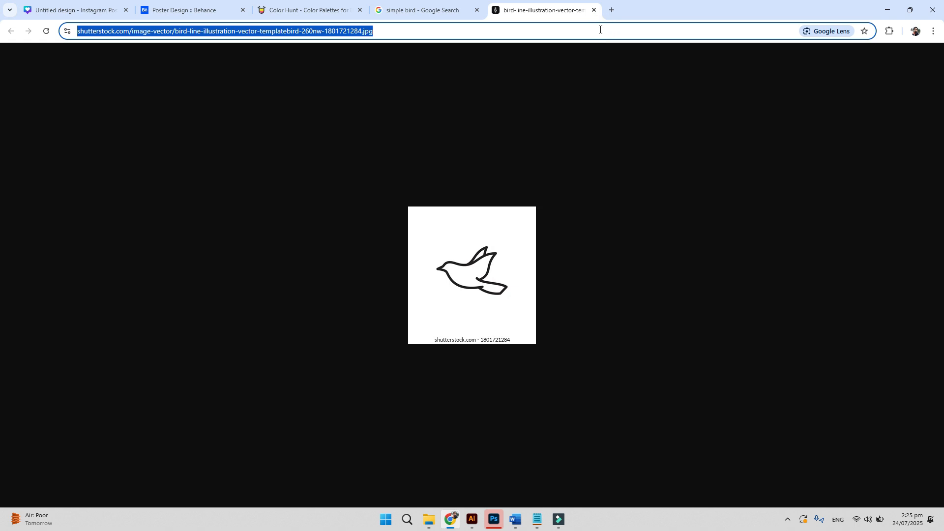
text(creati)
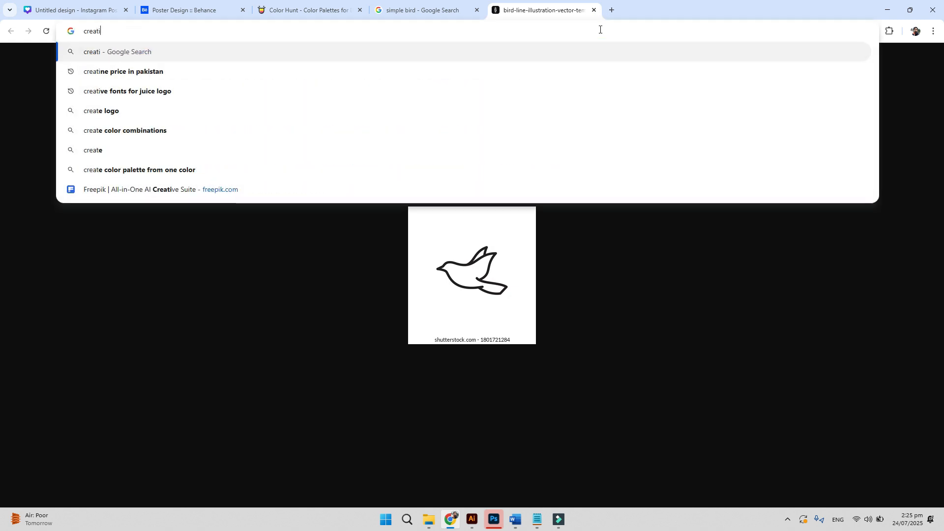
text(ve te)
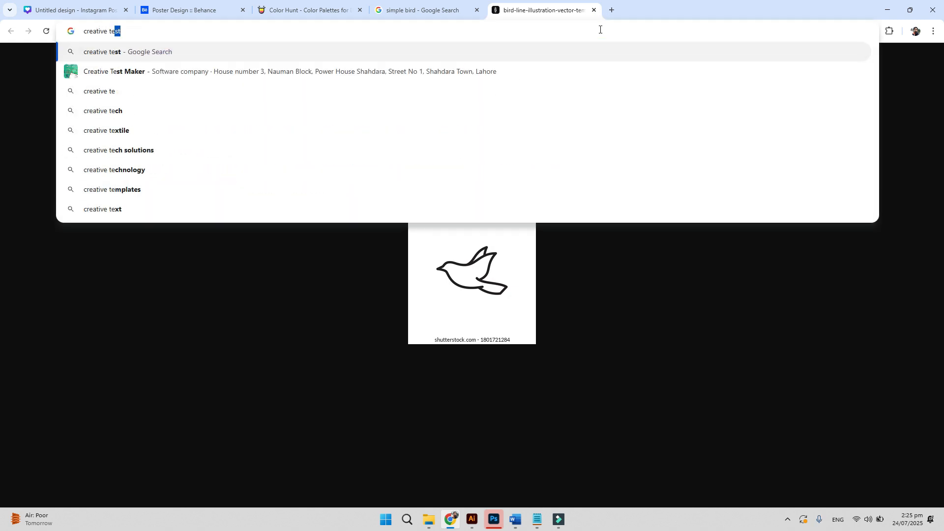
text(ext)
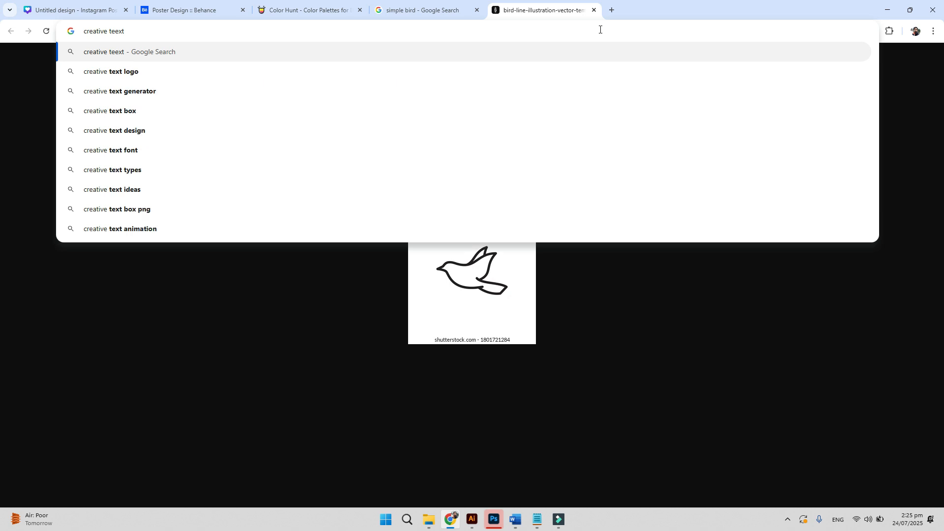
text( posters)
key(Return)
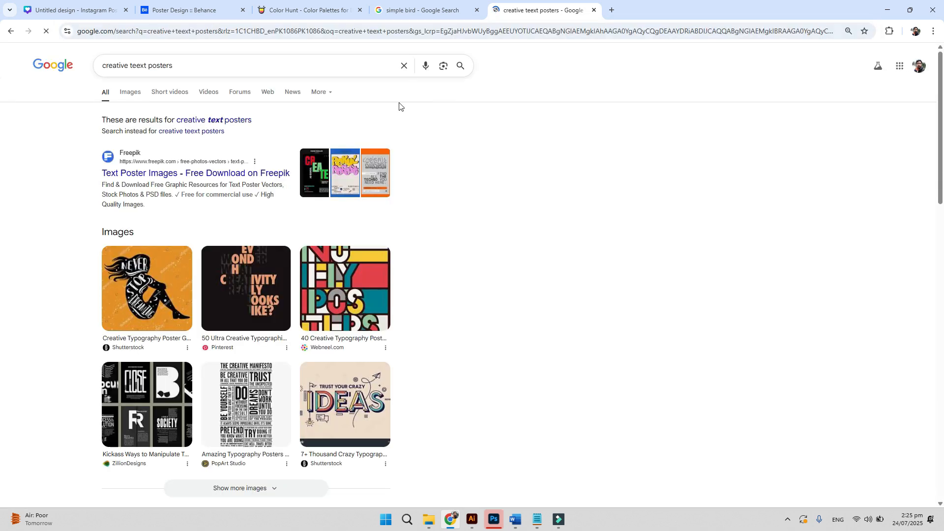
click(129, 93)
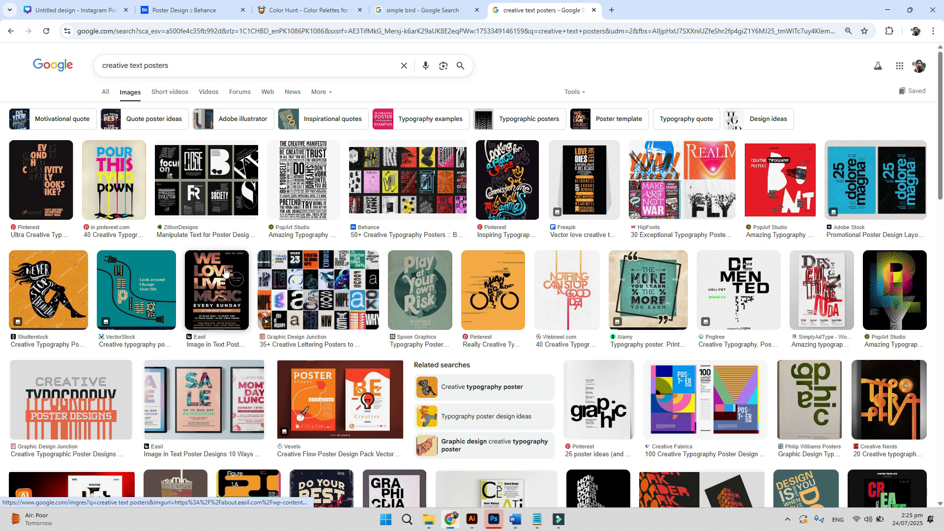
click(498, 295)
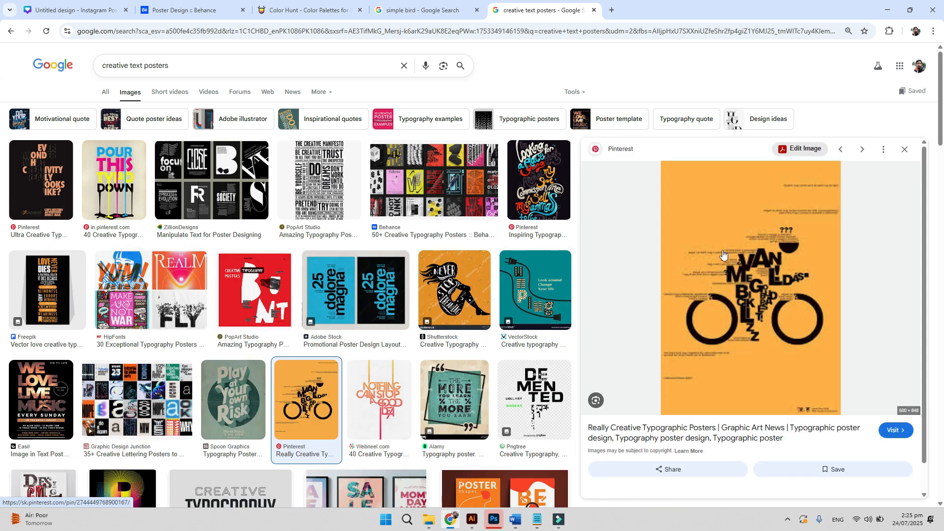
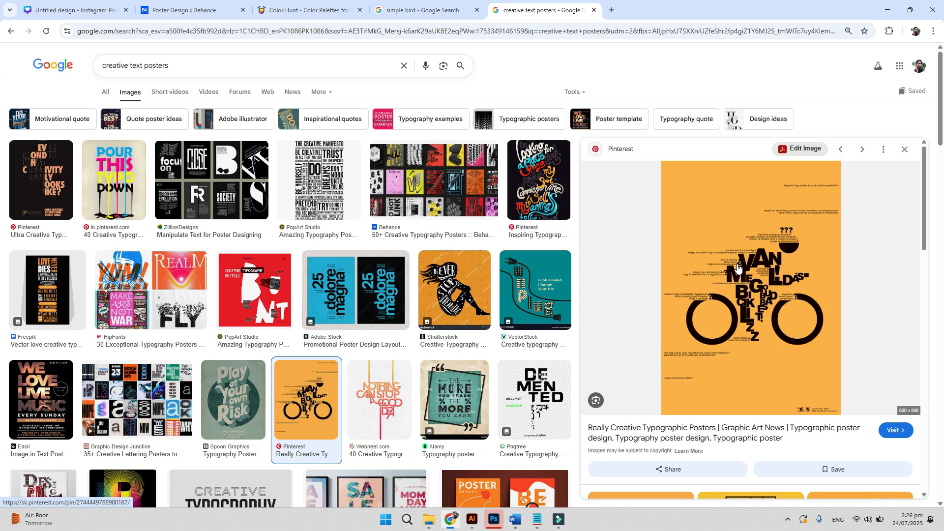
- Preview the Adobe Stock '25 dolore magna' typography poster, then return to Illustrator
right_click(737, 268)
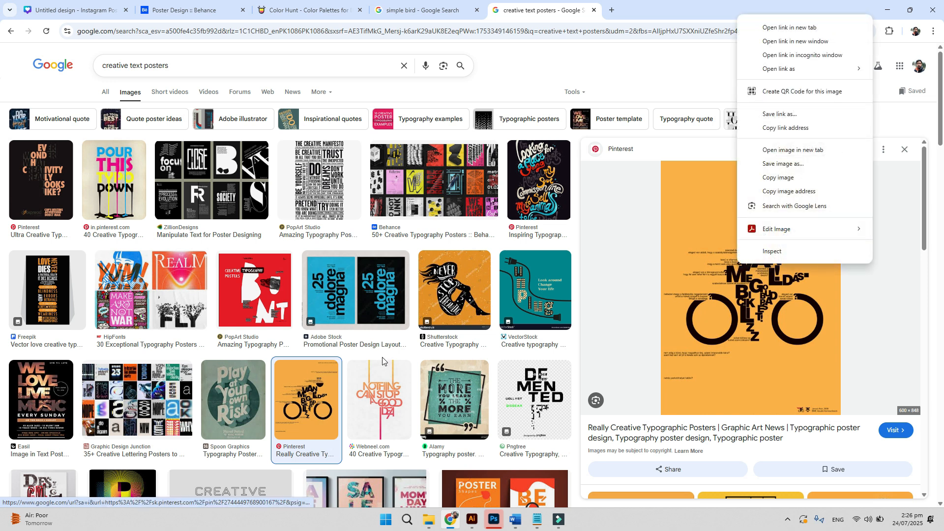
click(377, 291)
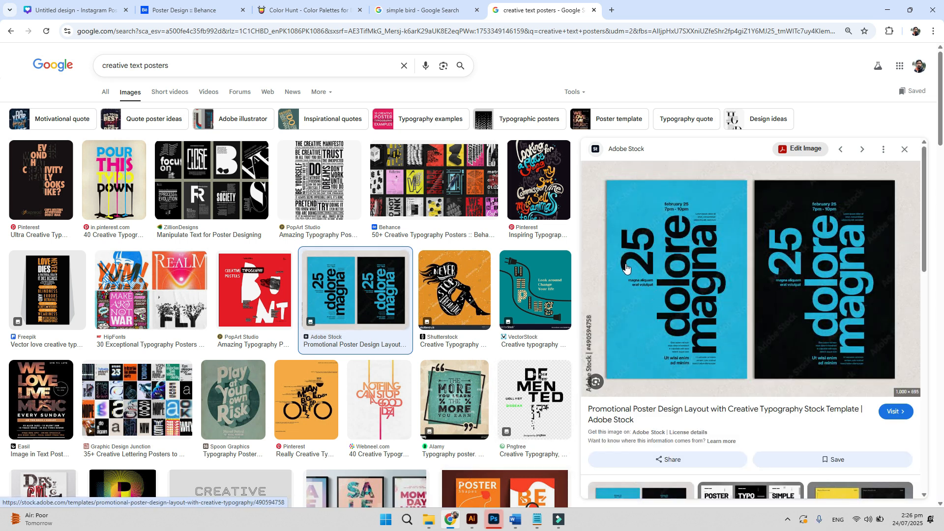
click(472, 519)
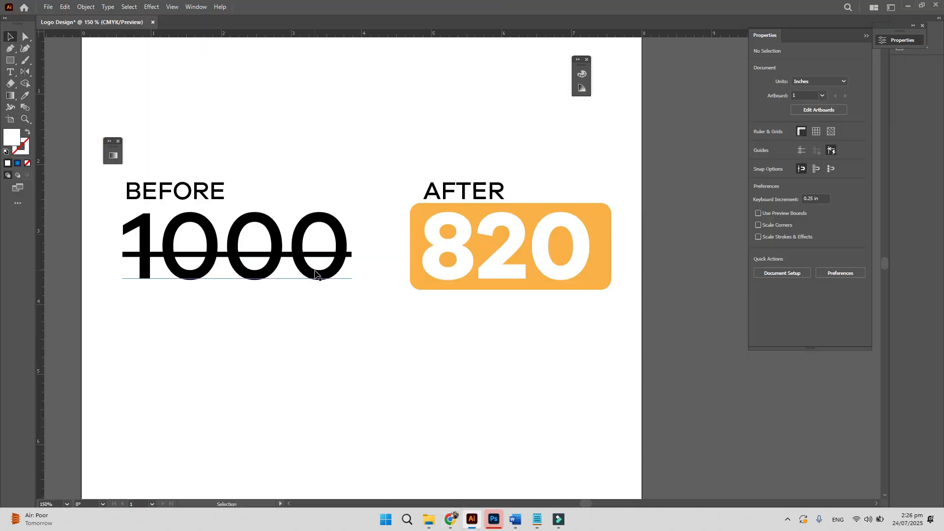
- Move the BEFORE label below 1000, retype it as VERTICAL and give it a bolder weight
drag(179, 189, 216, 370)
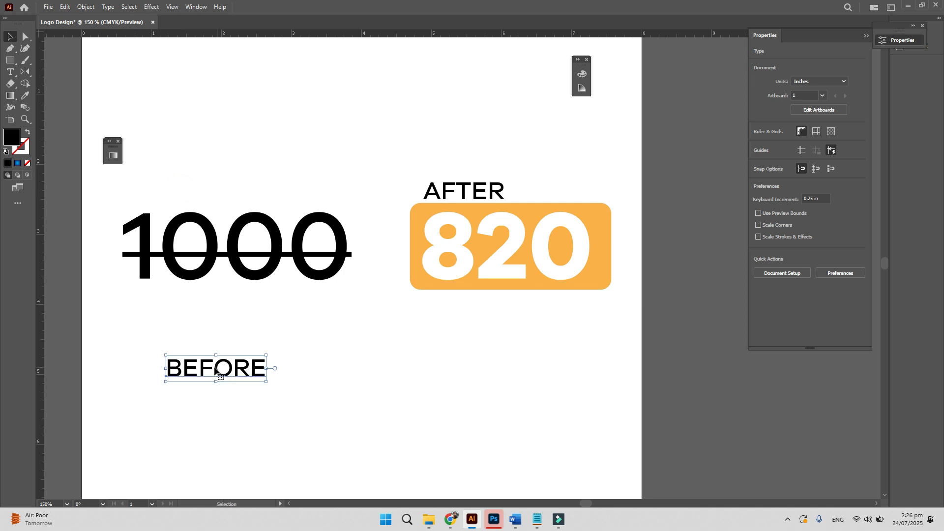
double_click(215, 368)
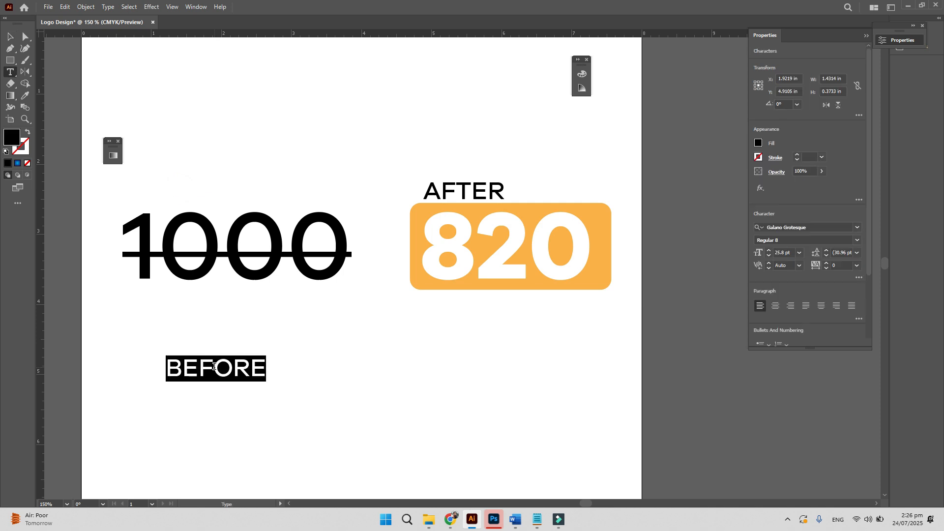
text(VERTICAL)
key(BackSpace)
key(Escape)
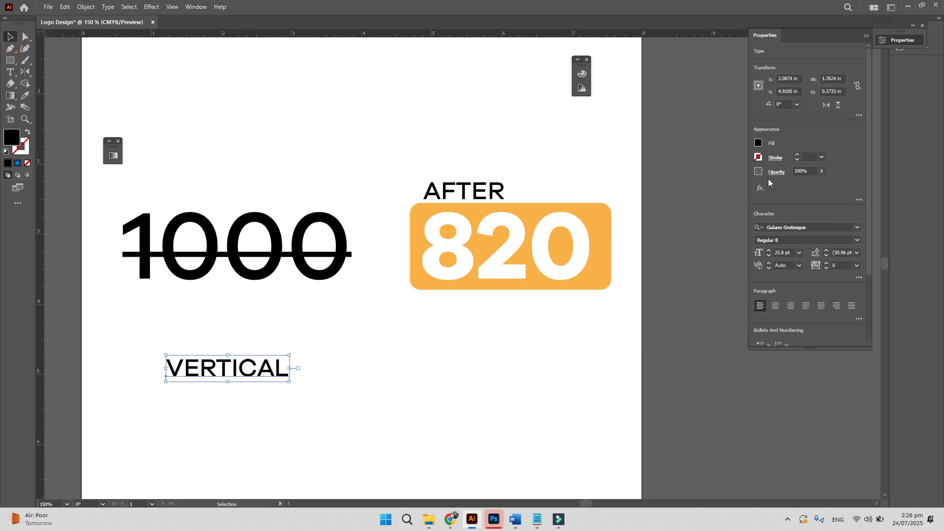
click(787, 240)
key(Down)
click(316, 392)
click(257, 368)
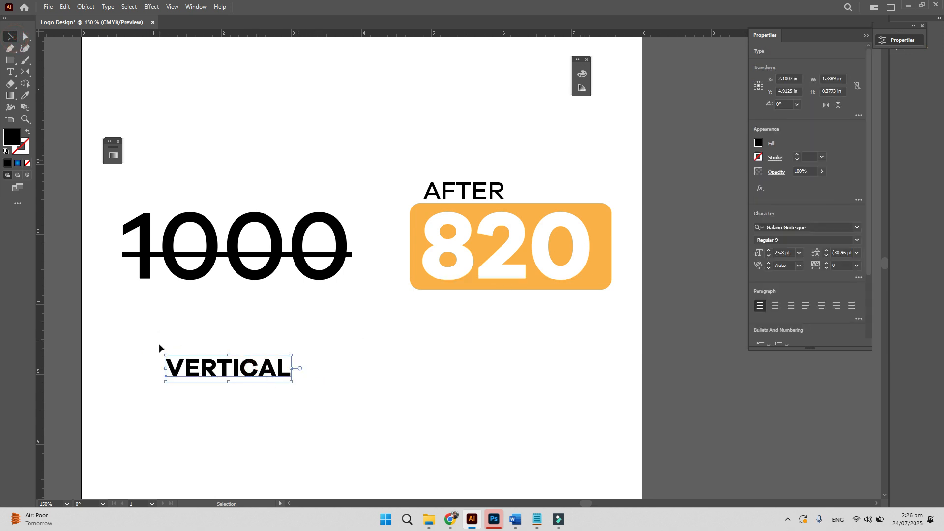
- Rotate VERTICAL 90° upright, enlarge it to about 67 pt, and delete the struck-through 1000
drag(161, 349, 217, 435)
drag(241, 306, 284, 104)
drag(255, 370, 362, 393)
drag(185, 169, 327, 312)
key(Delete)
- Place a copy of VERTICAL beside it, retyped as TEXT in a lighter weight
drag(362, 341, 306, 352)
double_click(315, 407)
key(ctrl+a)
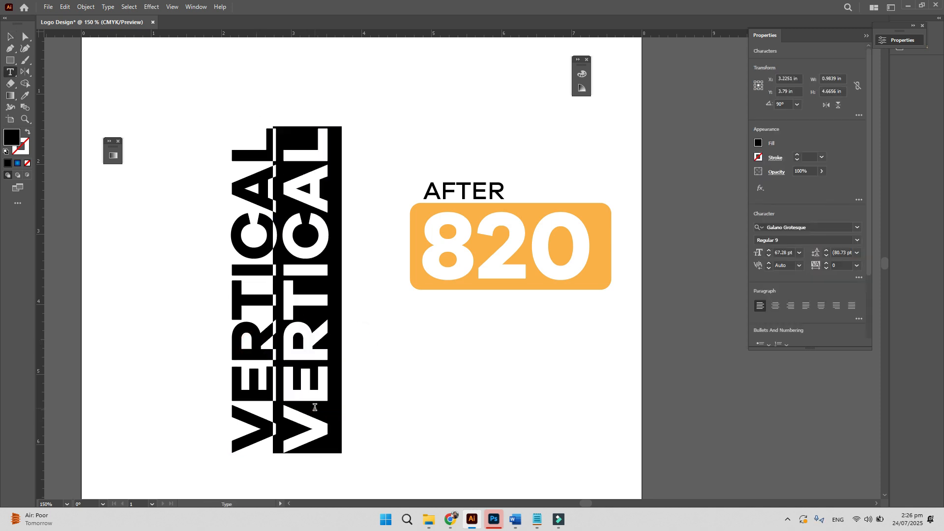
text(TEXT)
key(ctrl+a)
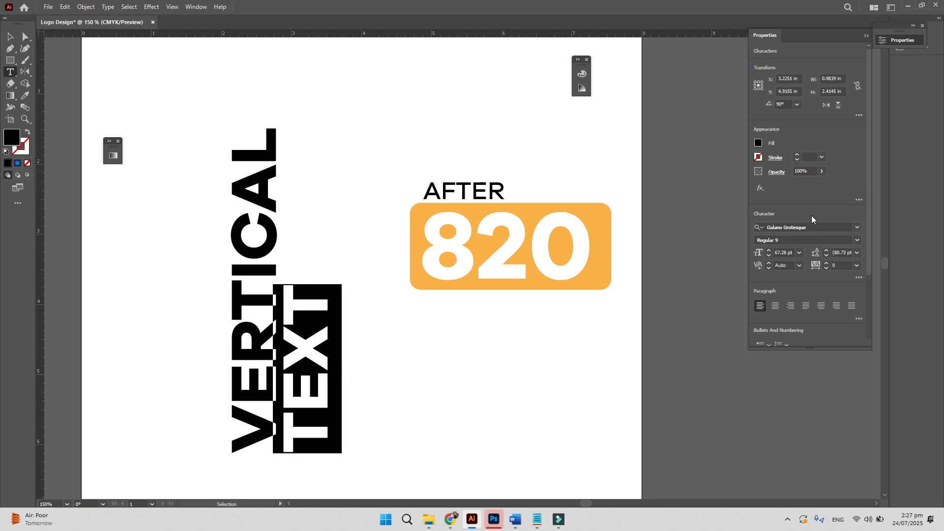
click(788, 241)
key(Up)
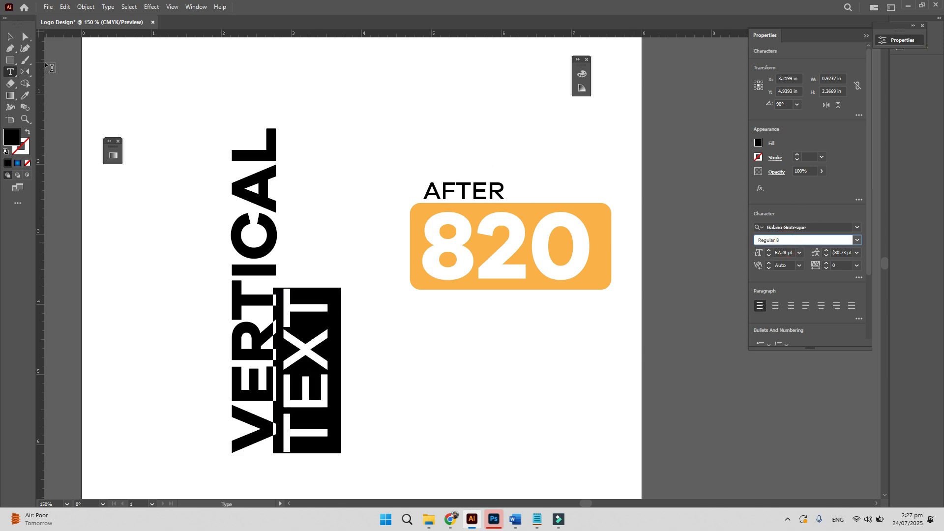
- Shrink TEXT, place it beside VERTICAL, and try the align options, undoing the overlap
click(10, 36)
drag(309, 454, 284, 196)
drag(205, 87, 315, 162)
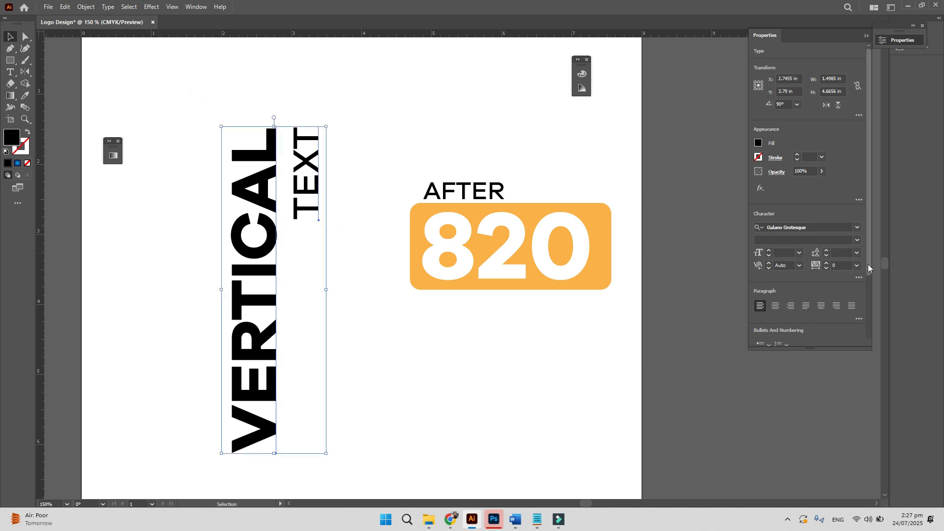
scroll(868, 264, down, 3)
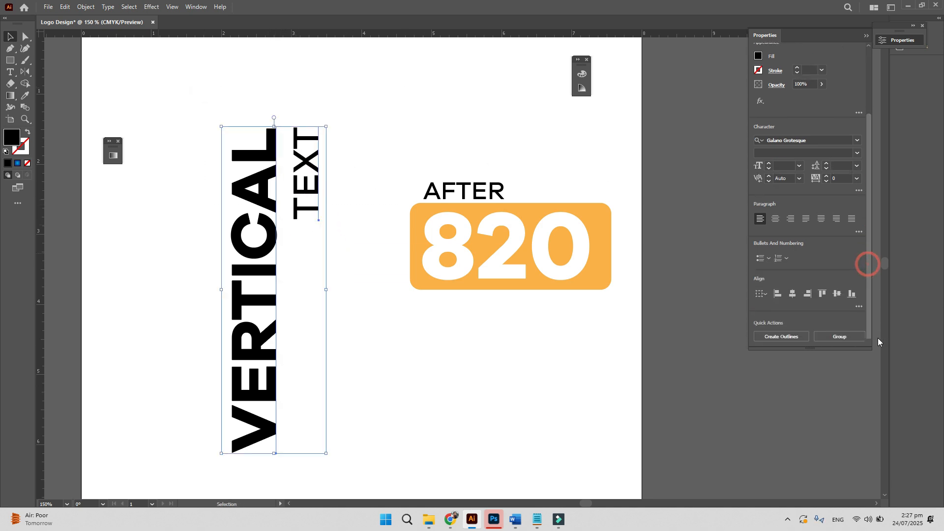
click(821, 293)
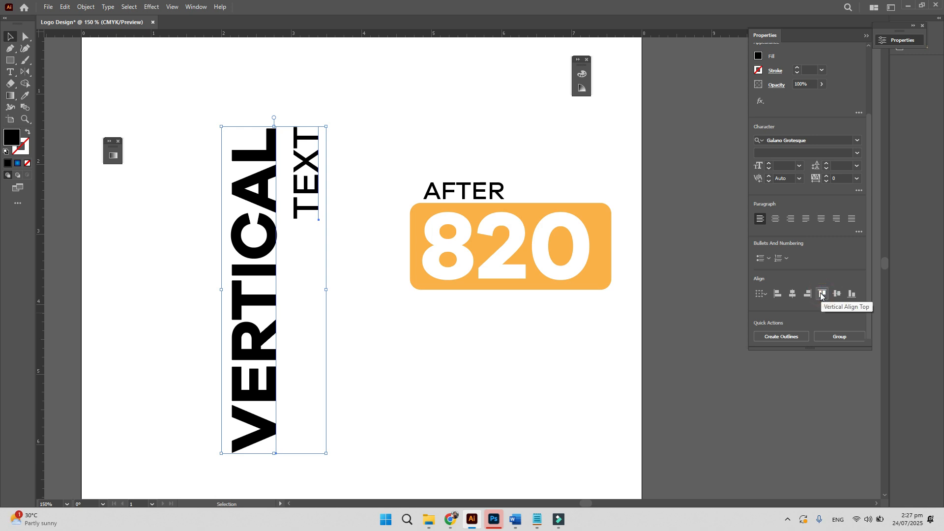
click(851, 294)
click(837, 294)
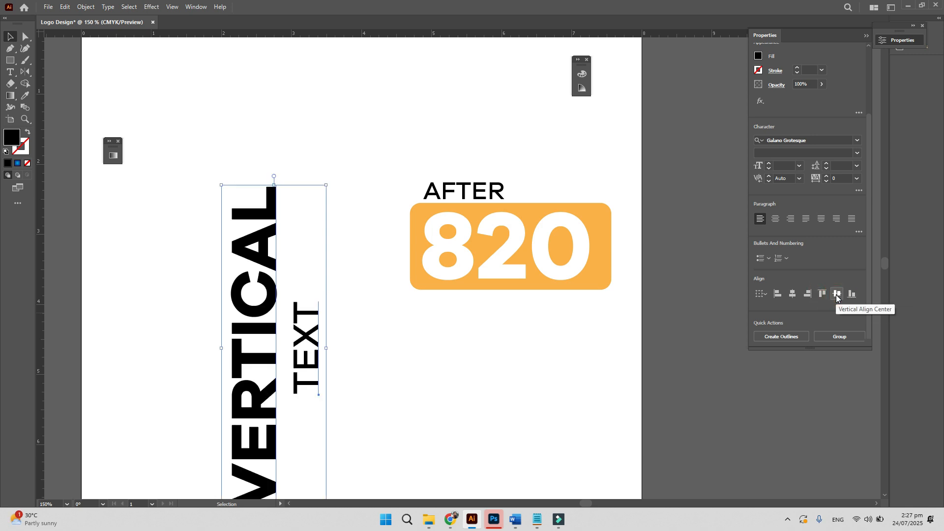
click(794, 295)
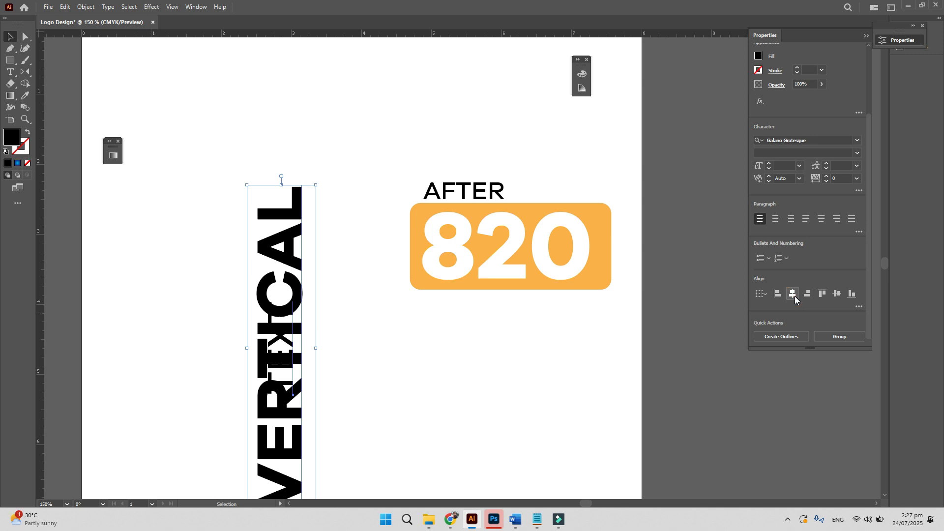
key(ctrl+z)
- Move TEXT next to VERTICAL and align their top edges
click(350, 395)
drag(308, 417, 297, 302)
drag(358, 291, 226, 207)
click(318, 283)
mouse_move(301, 248)
mouse_down()
mouse_move(202, 248)
mouse_move(291, 251)
mouse_up()
drag(222, 176, 313, 249)
key(ctrl+z)
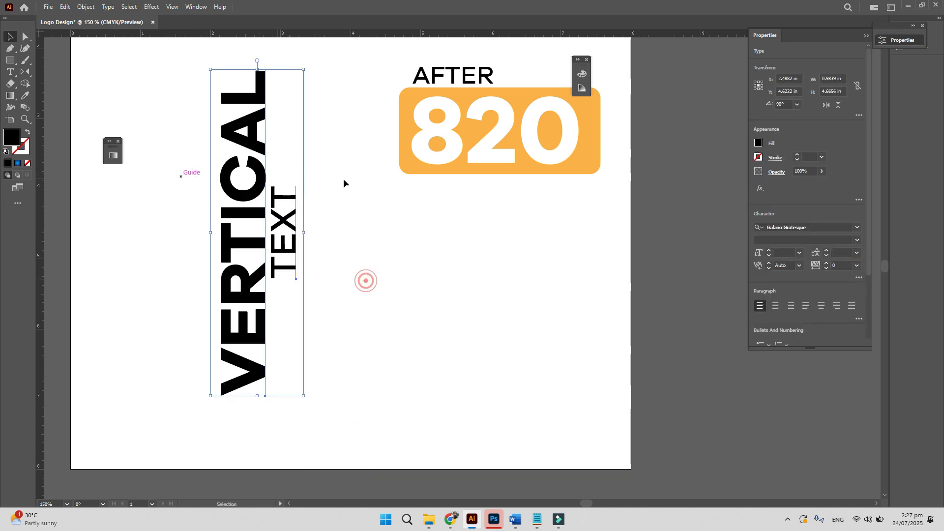
drag(868, 269, 881, 333)
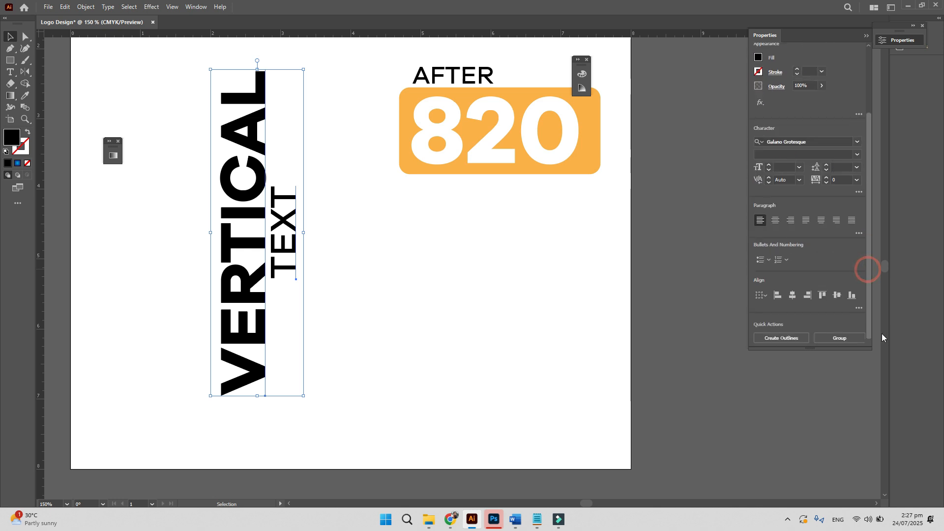
click(823, 294)
click(546, 367)
drag(394, 287, 414, 350)
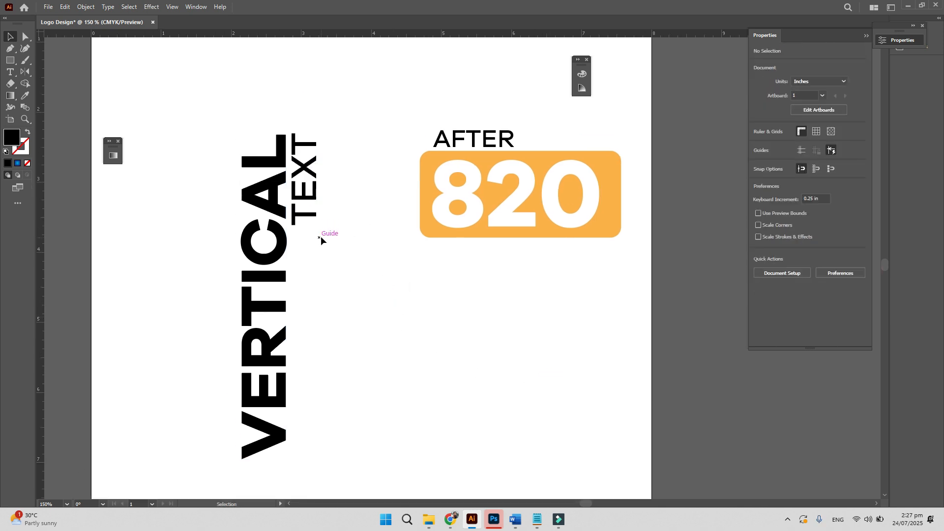
- Draw a thin rectangle bar below TEXT and bottom-align it with VERTICAL
key(m)
drag(293, 227, 302, 449)
drag(319, 338, 296, 340)
key(v)
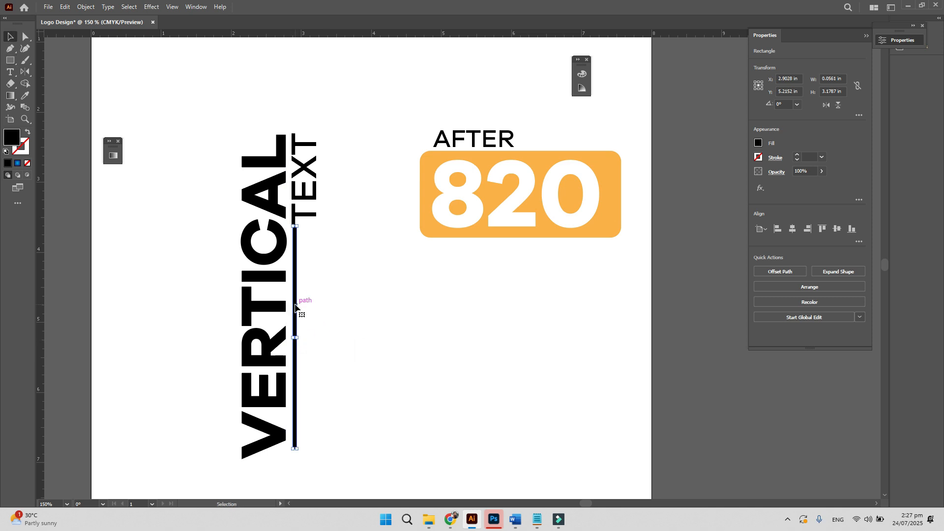
drag(299, 251, 308, 252)
click(344, 393)
drag(339, 469, 222, 397)
click(852, 228)
- Group VERTICAL, TEXT and the bar, and rotate the group to lie horizontally
click(373, 297)
drag(211, 120, 302, 175)
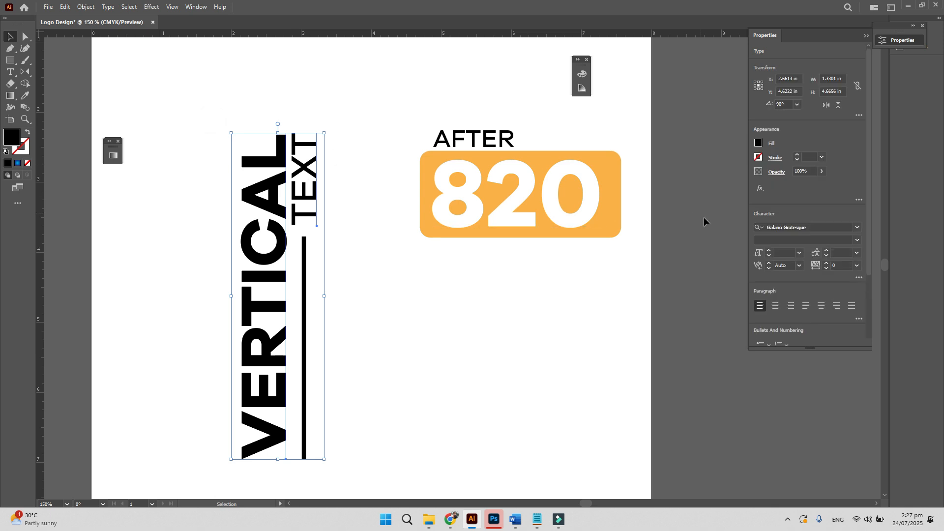
drag(868, 264, 868, 327)
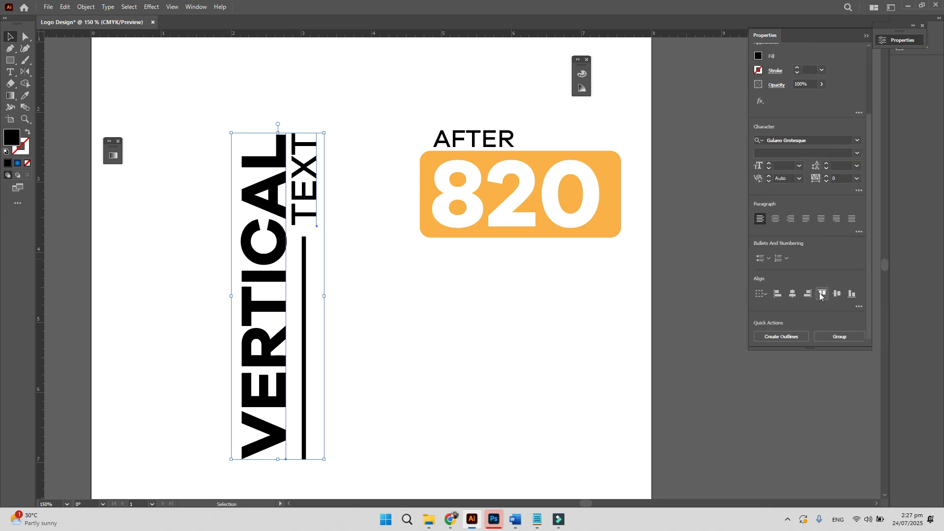
drag(364, 364, 217, 176)
drag(356, 282, 202, 134)
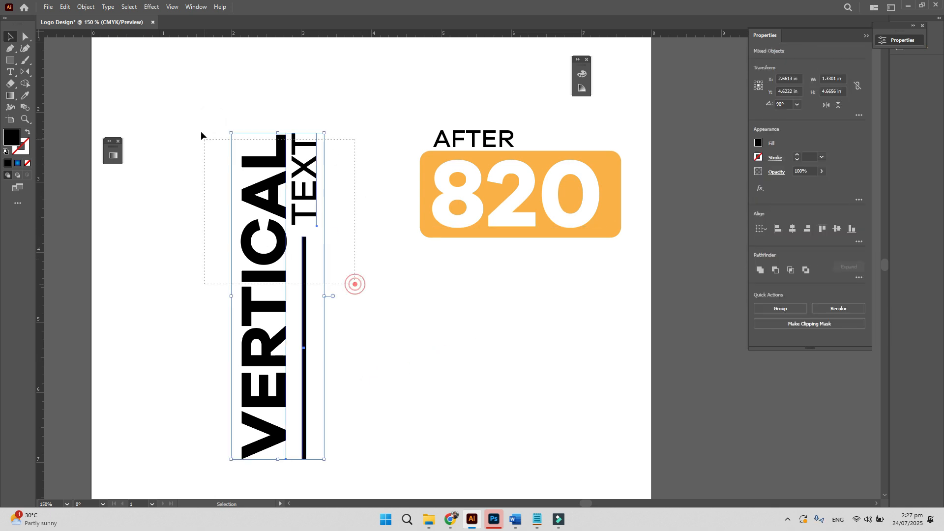
key(a)
key(ctrl+g)
key(v)
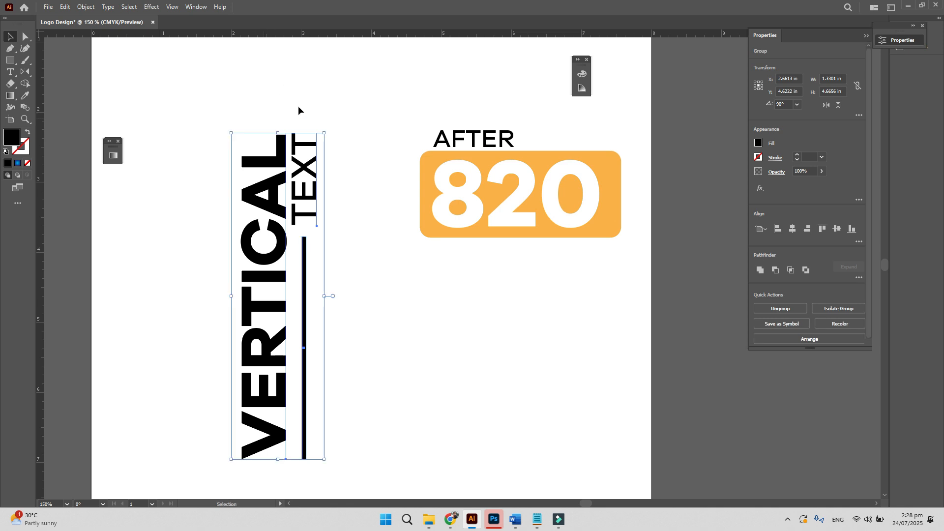
drag(328, 129, 413, 315)
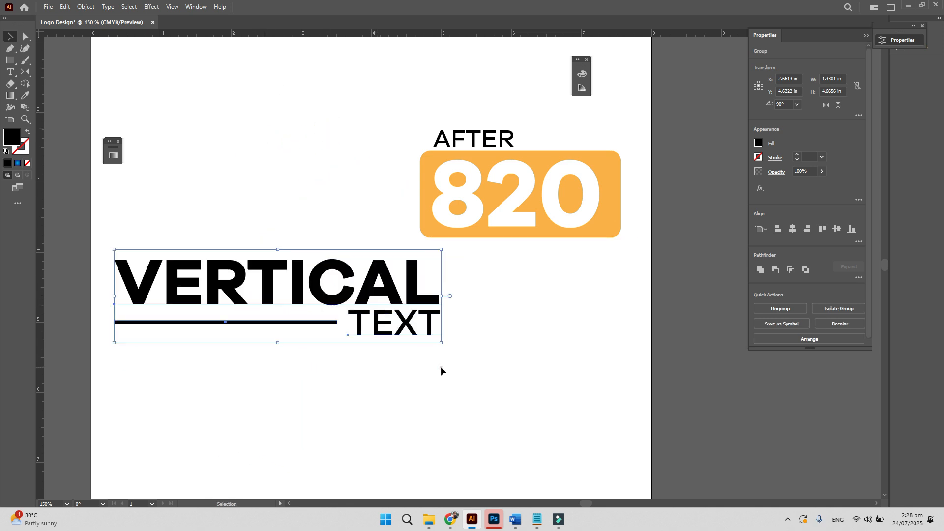
- Rotate the VERTICAL TEXT group back upright by 90° and move it up and left
click(441, 370)
drag(358, 295, 420, 368)
click(520, 287)
click(437, 373)
drag(509, 316, 278, 227)
drag(329, 278, 221, 190)
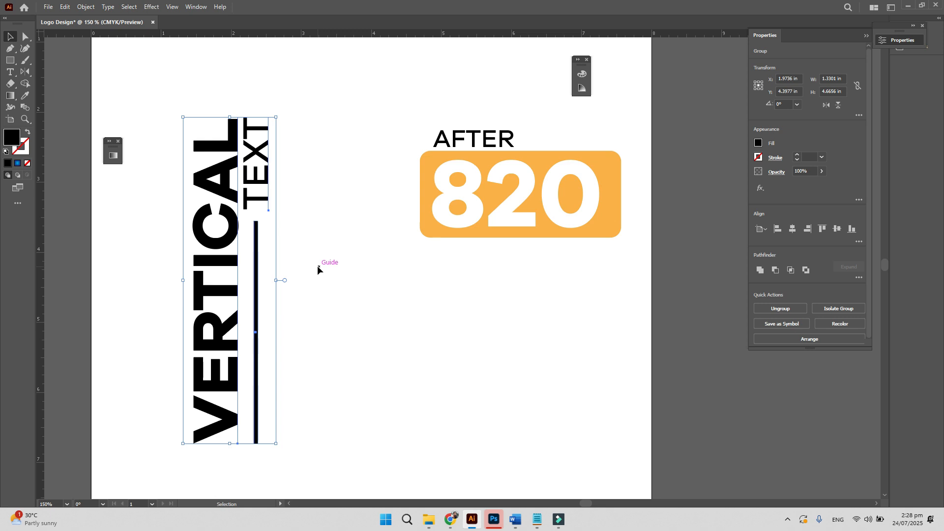
- Group AFTER with the 820 badge and scale the group down
click(359, 280)
drag(432, 110, 545, 279)
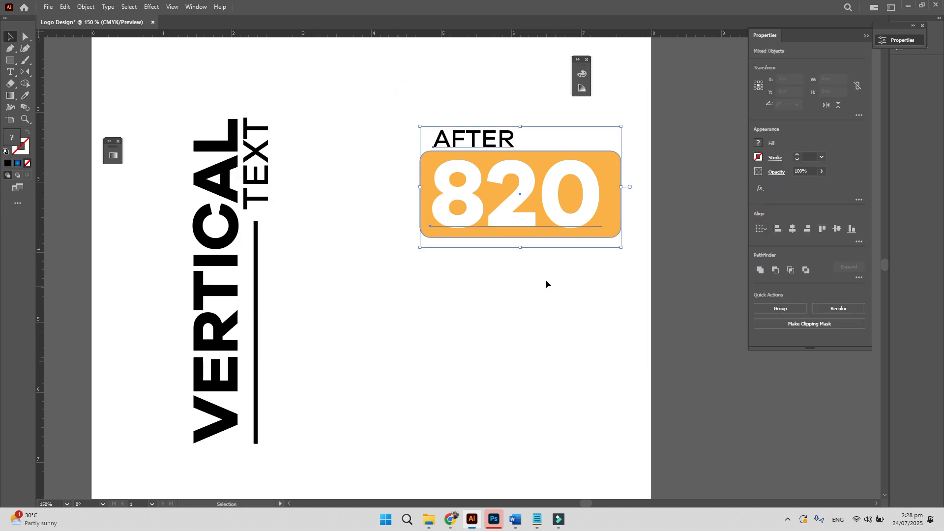
click(383, 74)
drag(355, 72, 574, 264)
key(a)
key(ctrl+g)
key(v)
drag(622, 245, 528, 236)
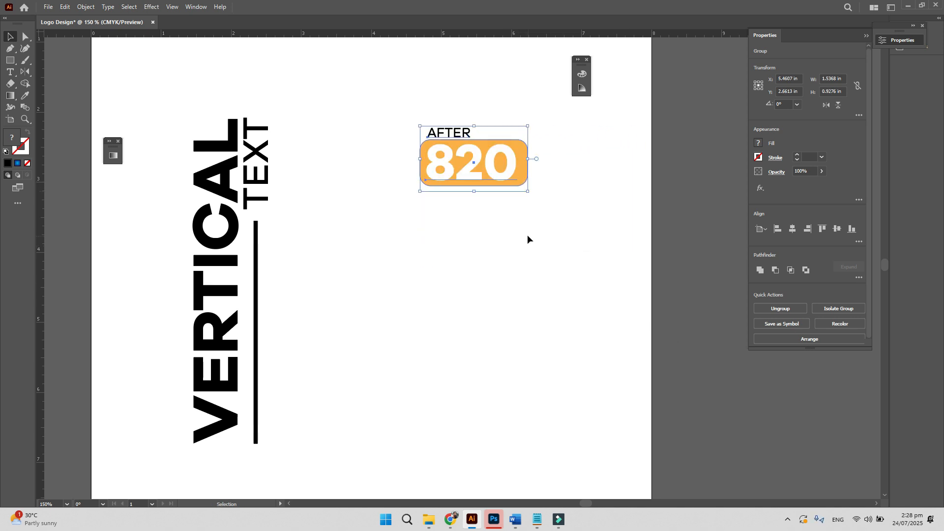
click(505, 240)
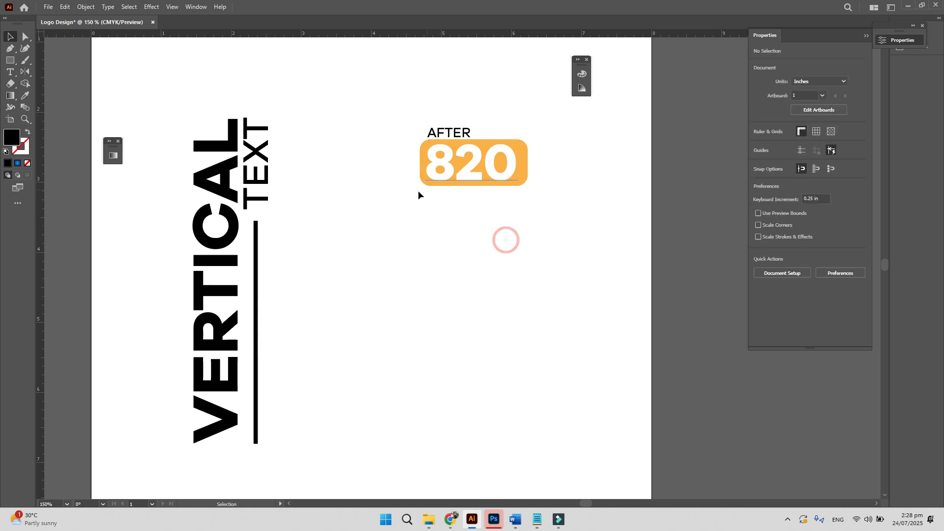
- Delete both the VERTICAL TEXT and AFTER 820 groups, then return to Chrome
drag(296, 249, 455, 371)
drag(490, 408, 228, 148)
key(Delete)
drag(555, 196, 663, 378)
key(Delete)
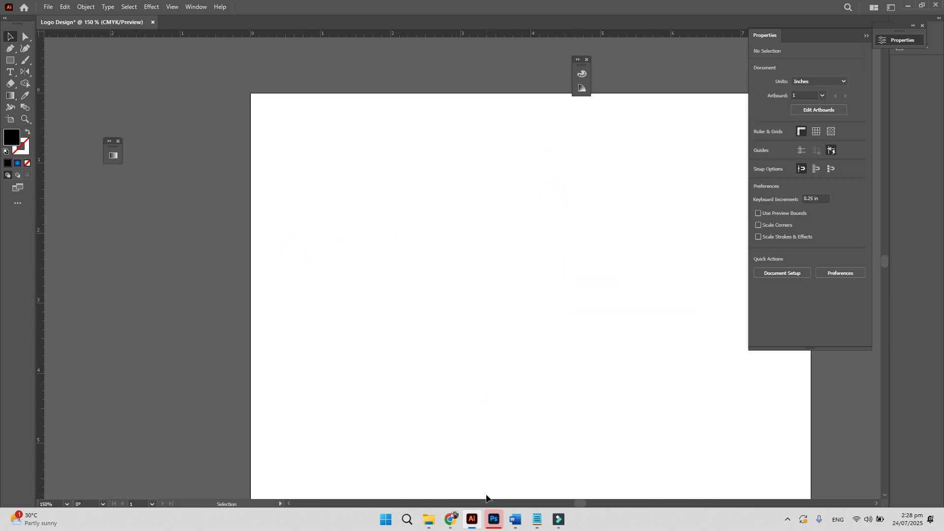
click(452, 519)
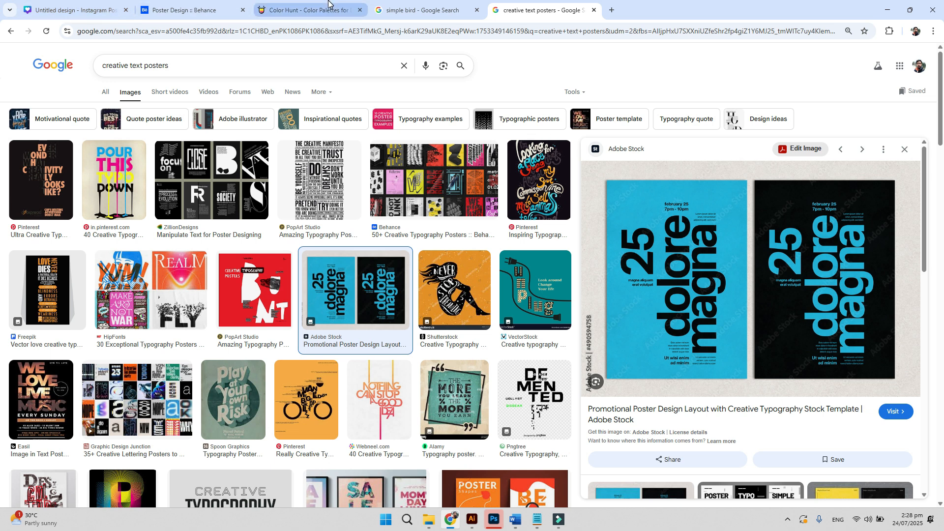
click(391, 10)
click(203, 10)
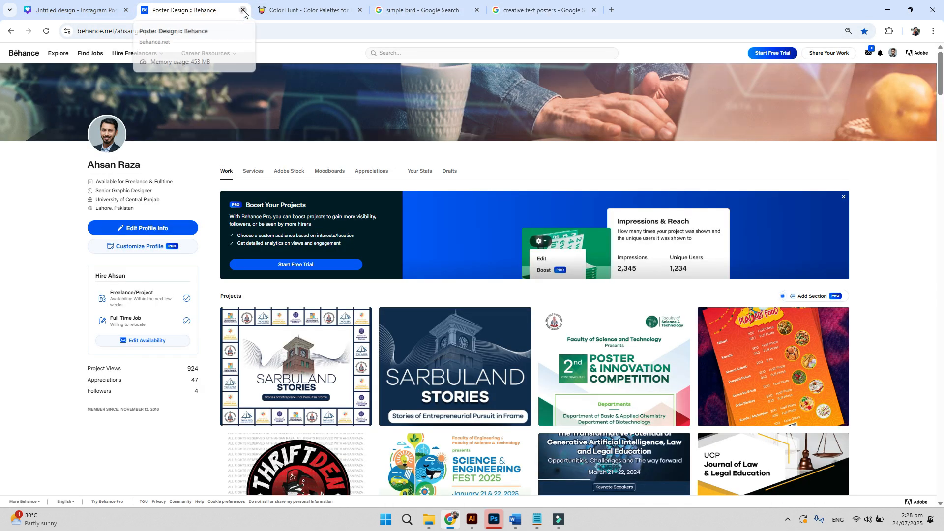
mouse_move(205, 87)
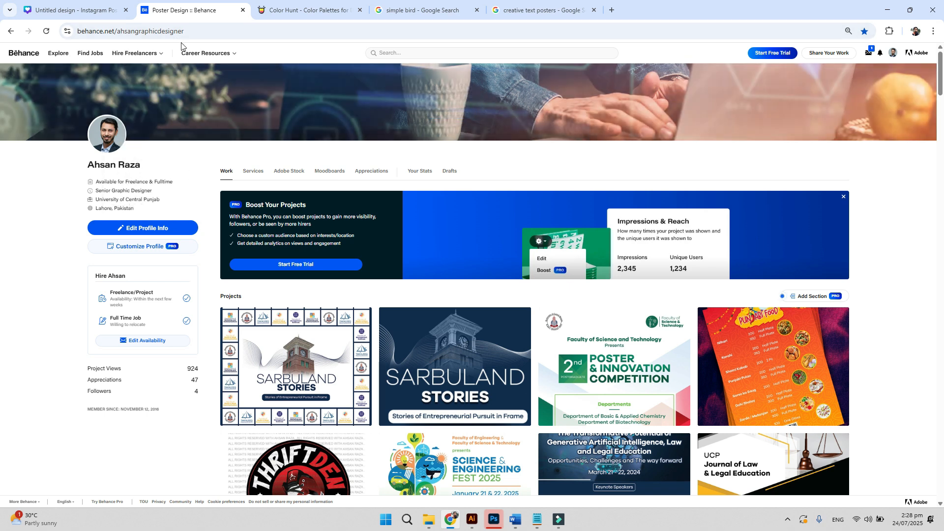
mouse_move(346, 123)
scroll(408, 166, down, 1)
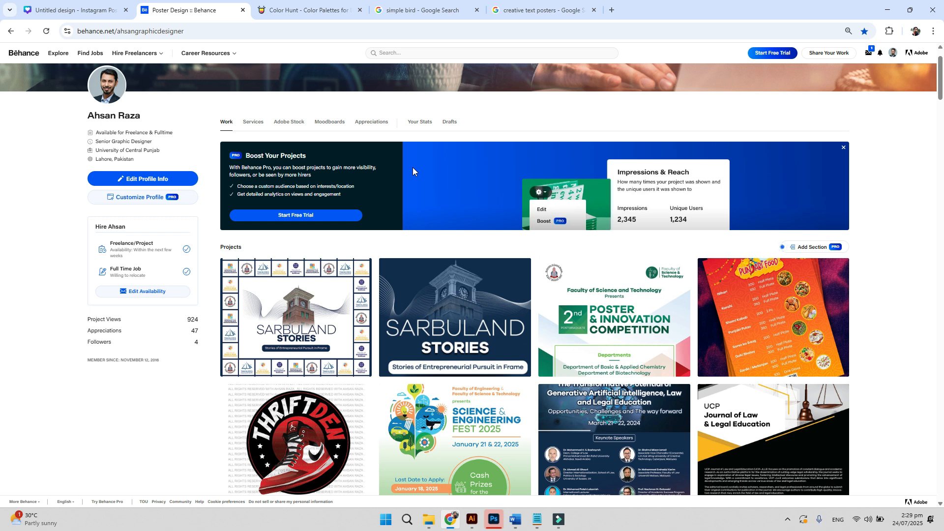
scroll(373, 241, down, 9)
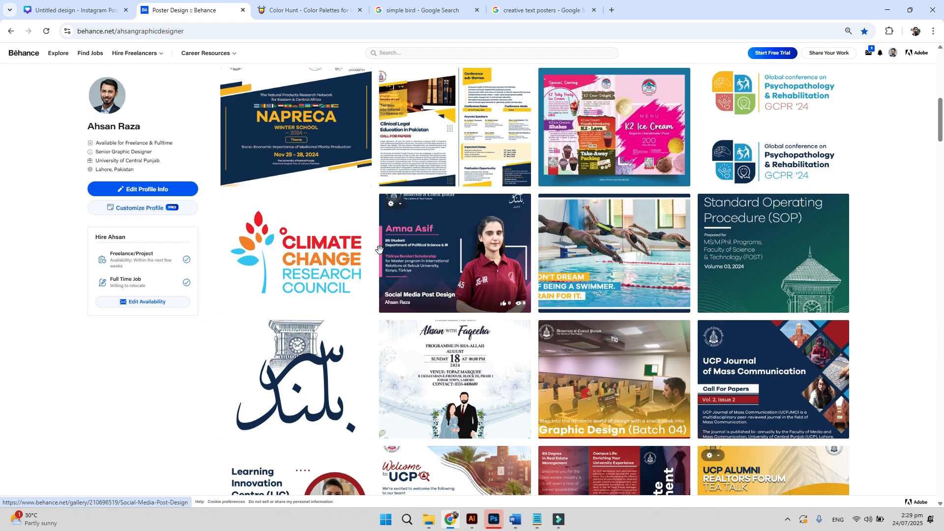
scroll(379, 249, down, 10)
scroll(379, 249, down, 15)
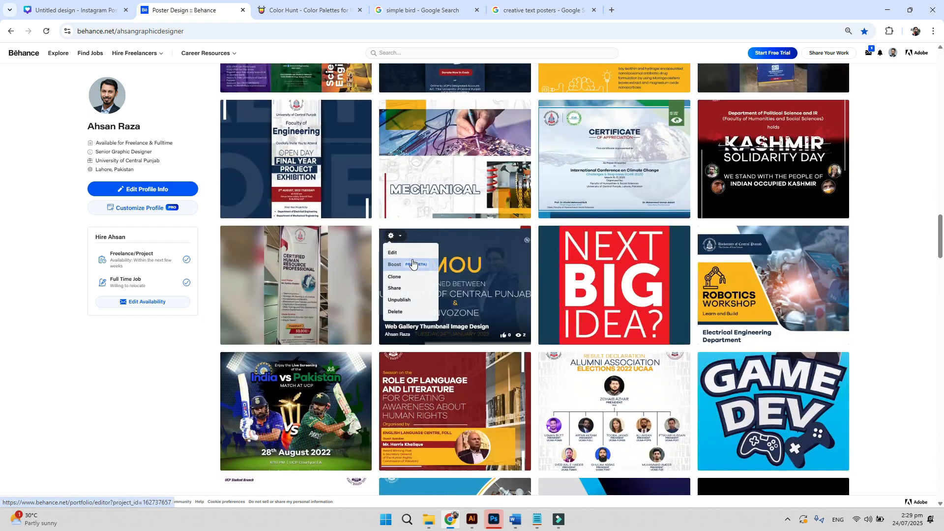
scroll(379, 249, up, 13)
scroll(411, 258, up, 11)
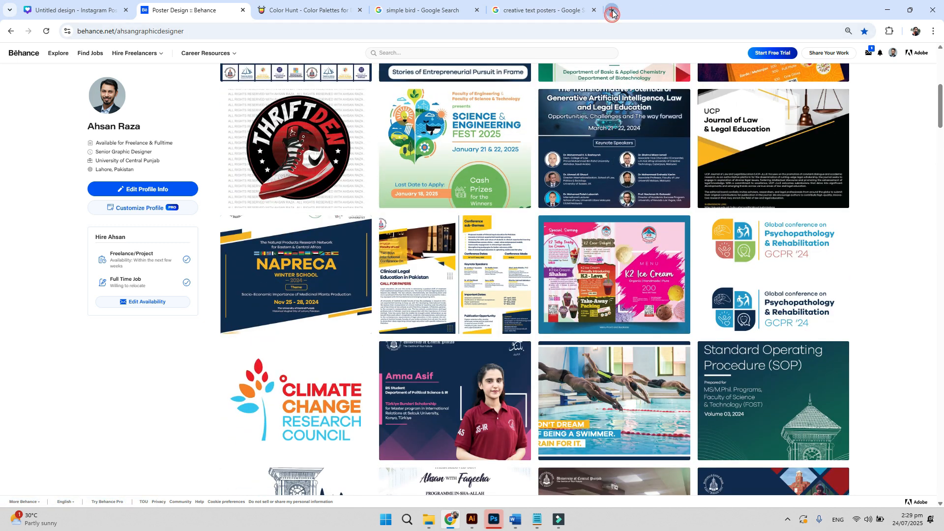
- In a new tab, search Google for the graphic designer by name
click(612, 11)
text(google.com)
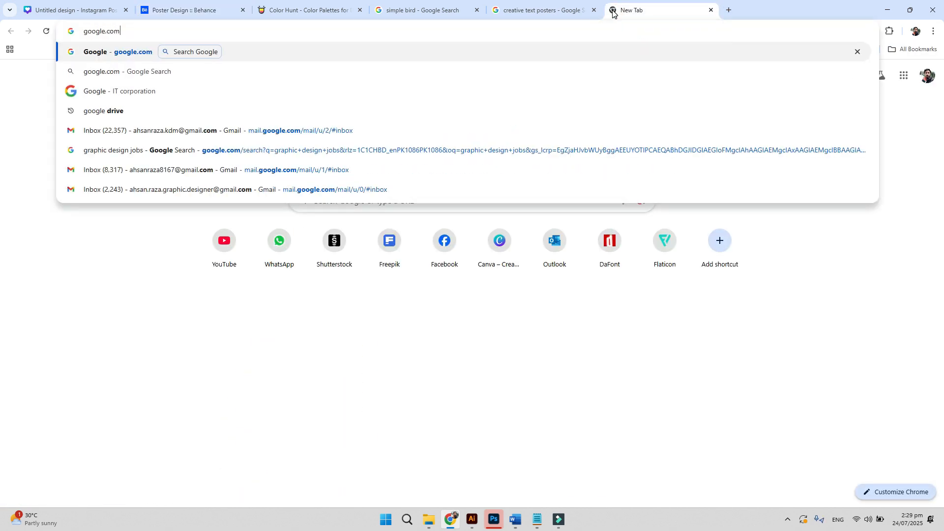
key(Return)
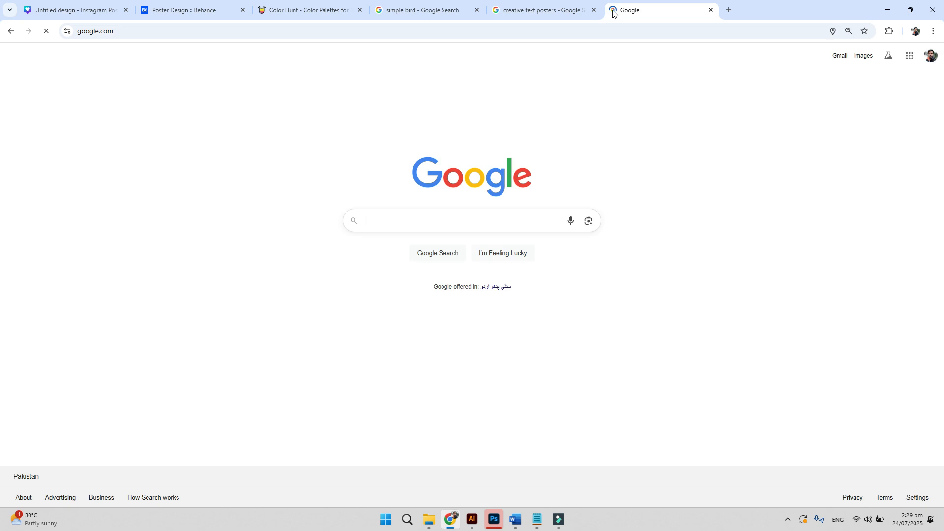
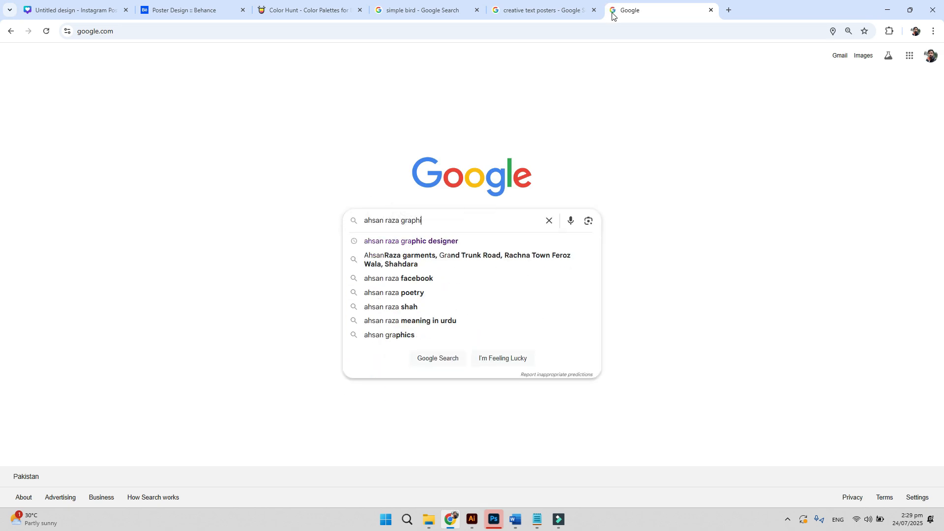
text(c designer)
key(Return)
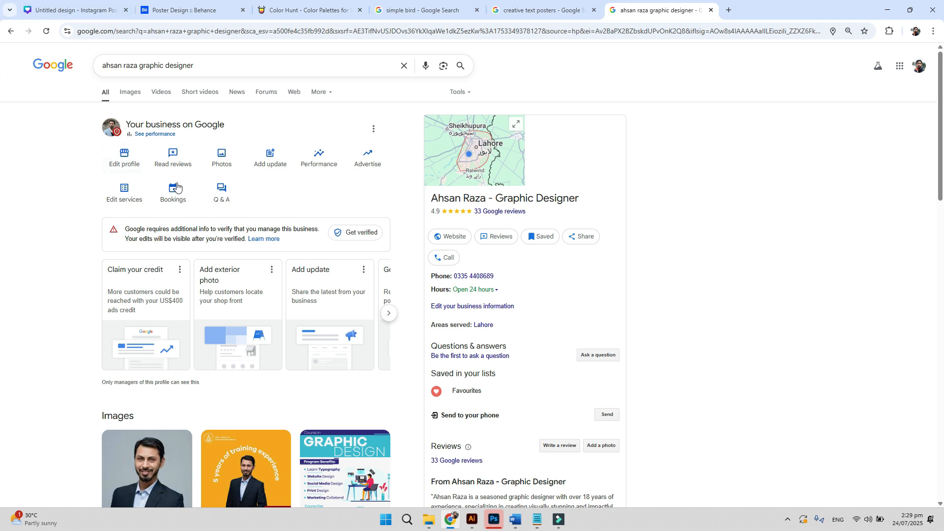
- Browse the listing's photos, then open the designer's Instagram profile from the image results
click(226, 157)
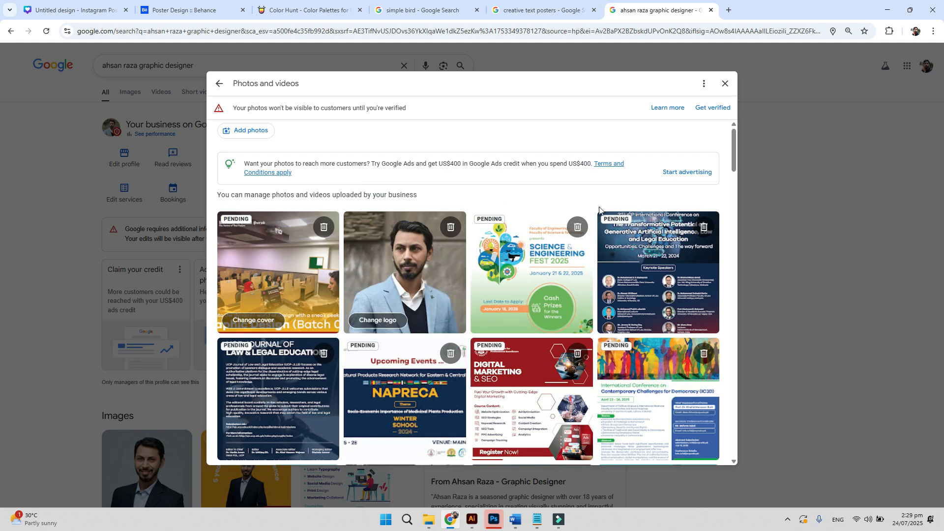
drag(735, 166, 729, 139)
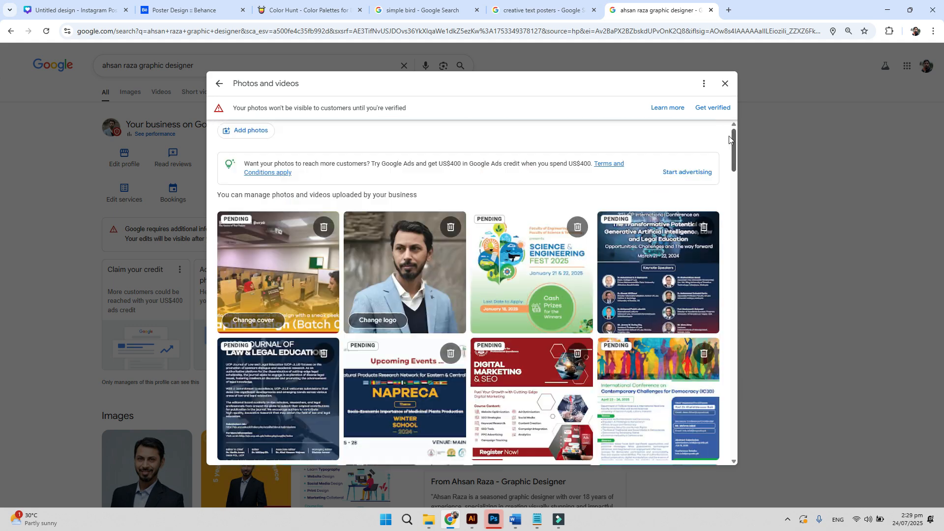
click(725, 84)
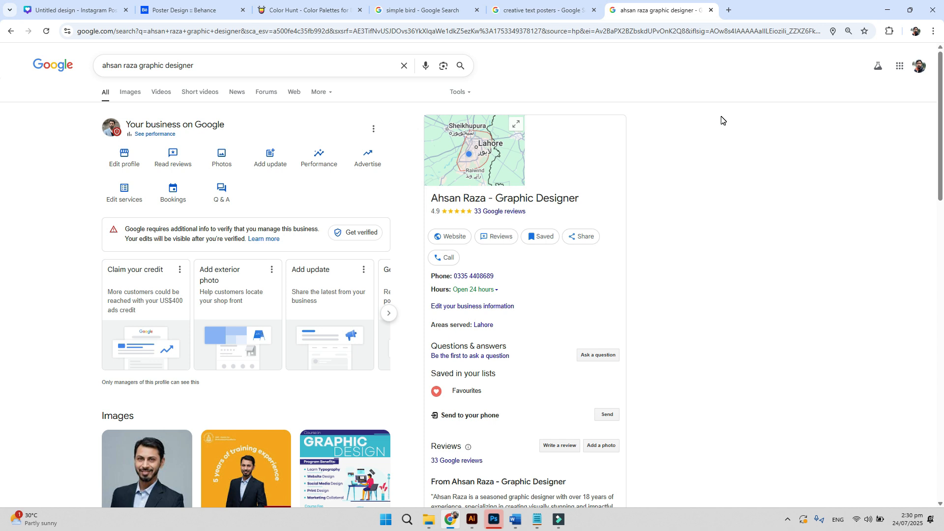
scroll(719, 150, down, 5)
click(246, 274)
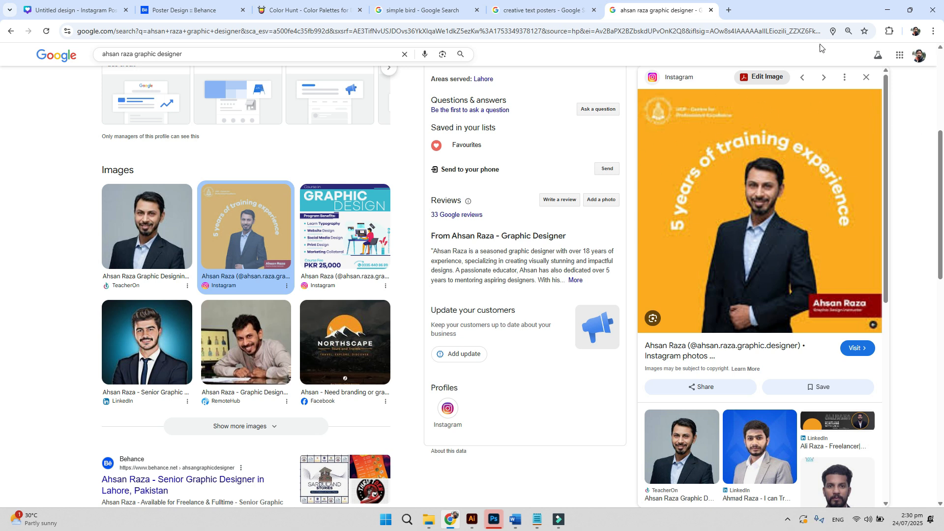
click(728, 350)
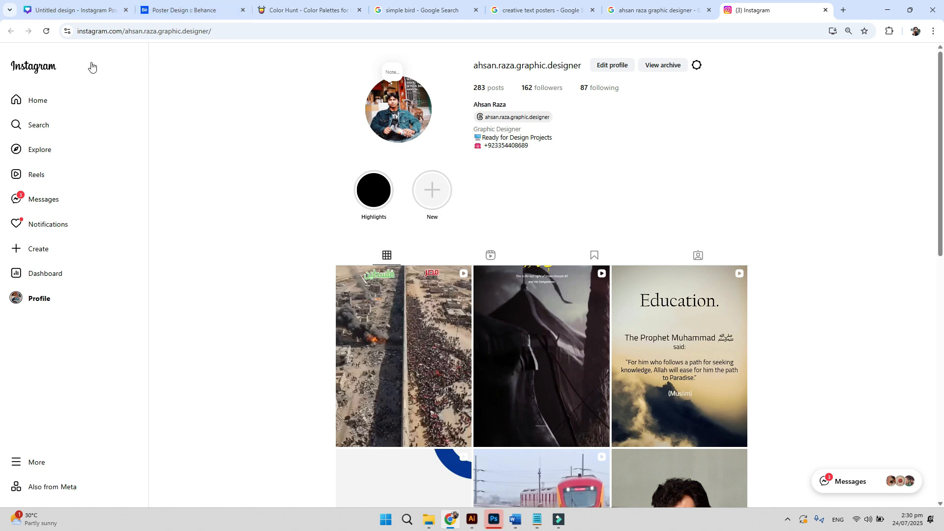
- Search Instagram for the 'ucp cpe' account, then close the Instagram tab
click(45, 123)
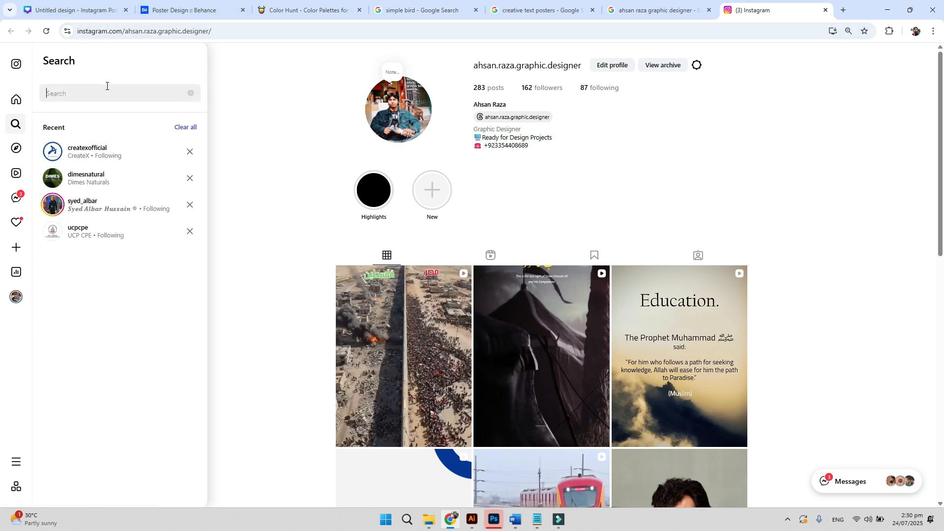
text(ucp )
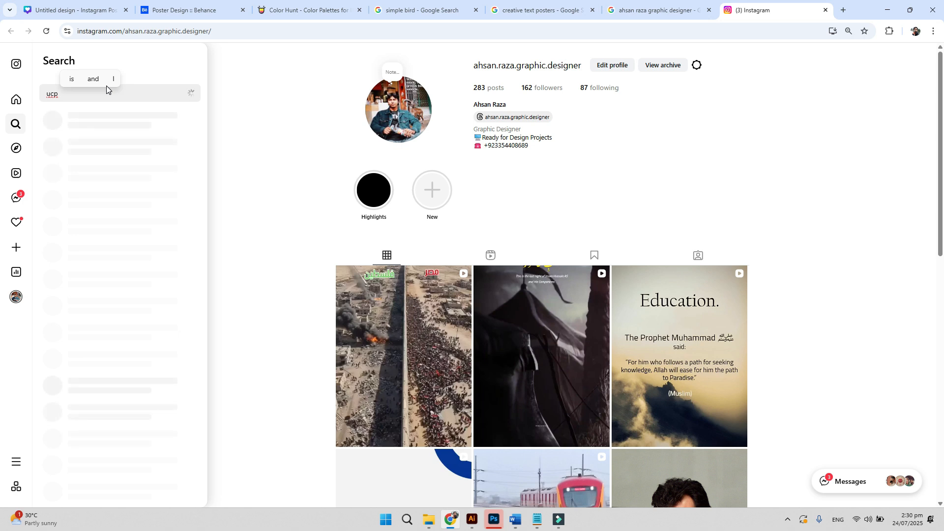
text(cpe)
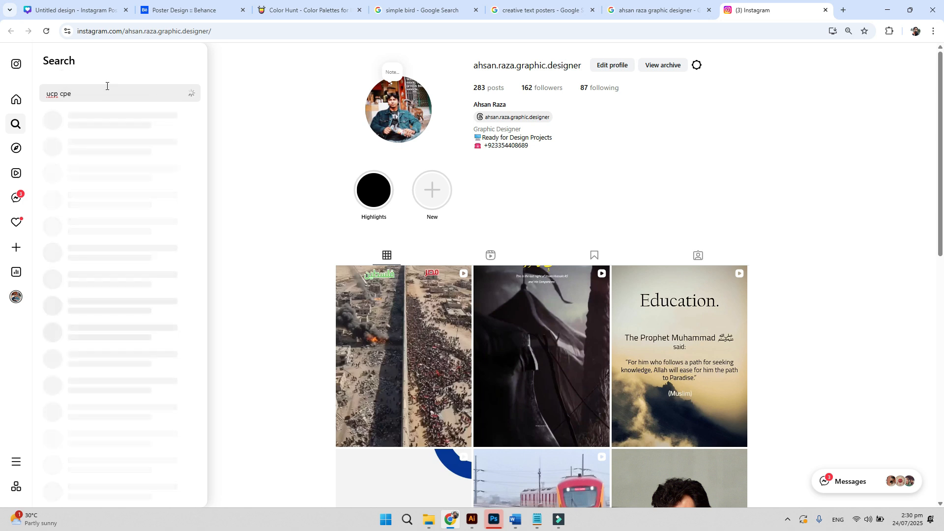
scroll(116, 90, down, 1)
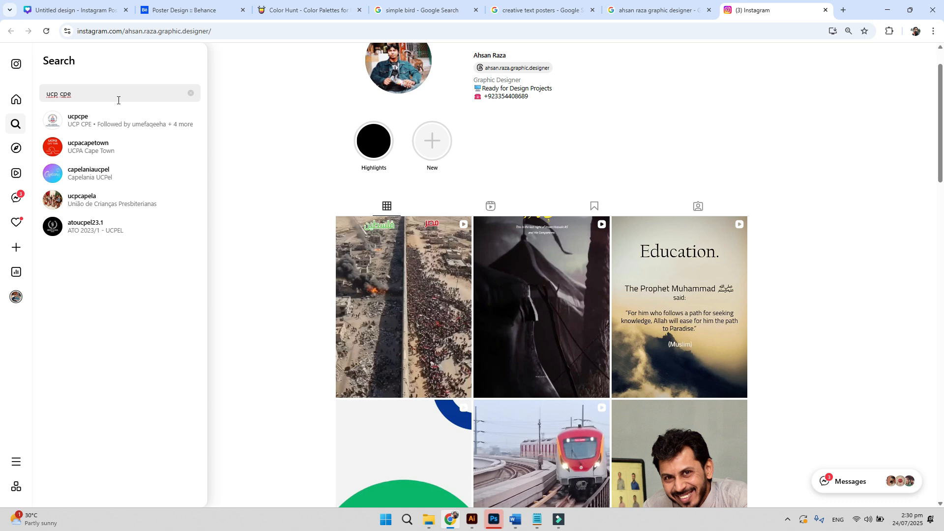
key(ctrl+w)
- Close the designer search tab and search Google for 'logo d esign vista'
key(ctrl+w)
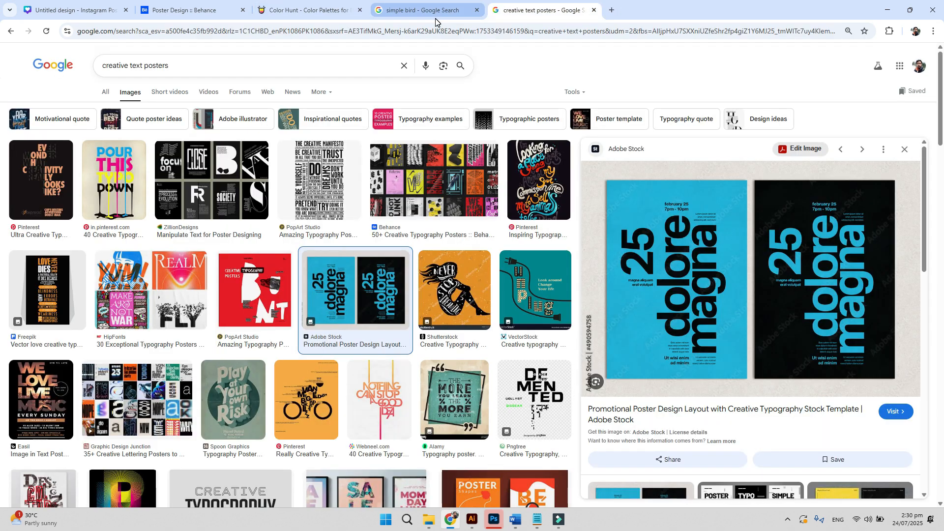
key(ctrl+w)
key(ctrl+w)
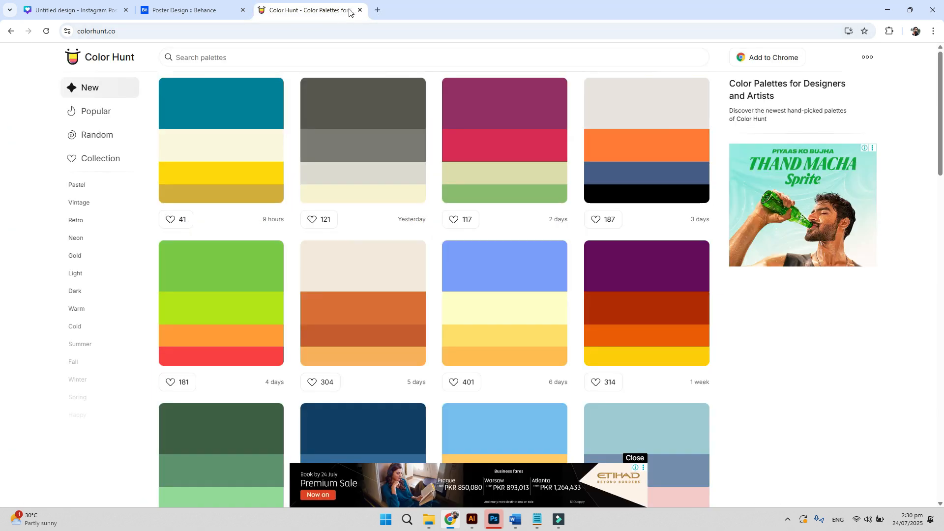
click(219, 30)
text(logo )
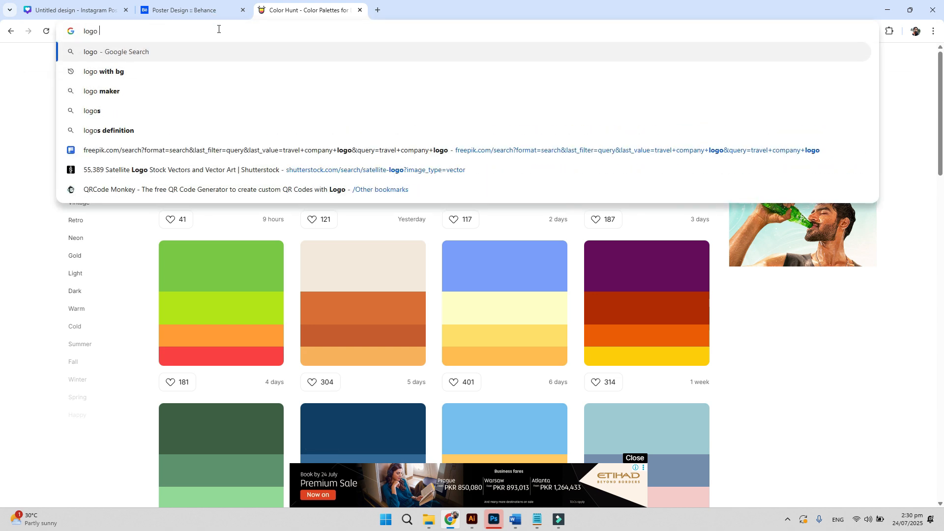
text(d esign)
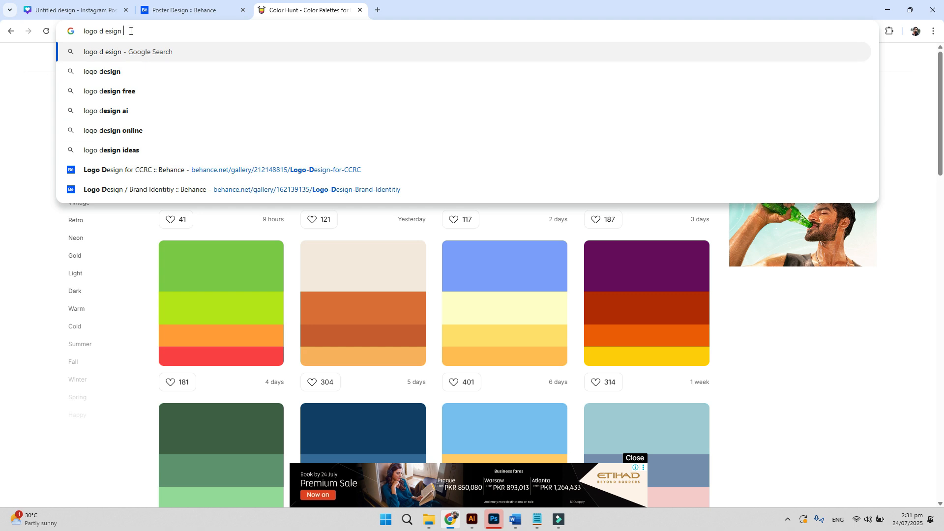
text(vista)
key(Return)
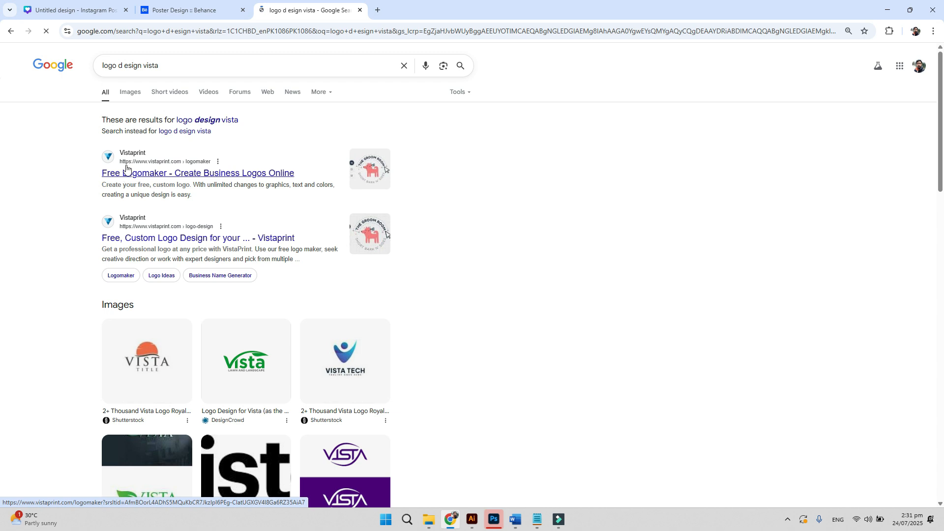
- Change the query to 'logo types' and search again
drag(117, 64, 301, 58)
text(types)
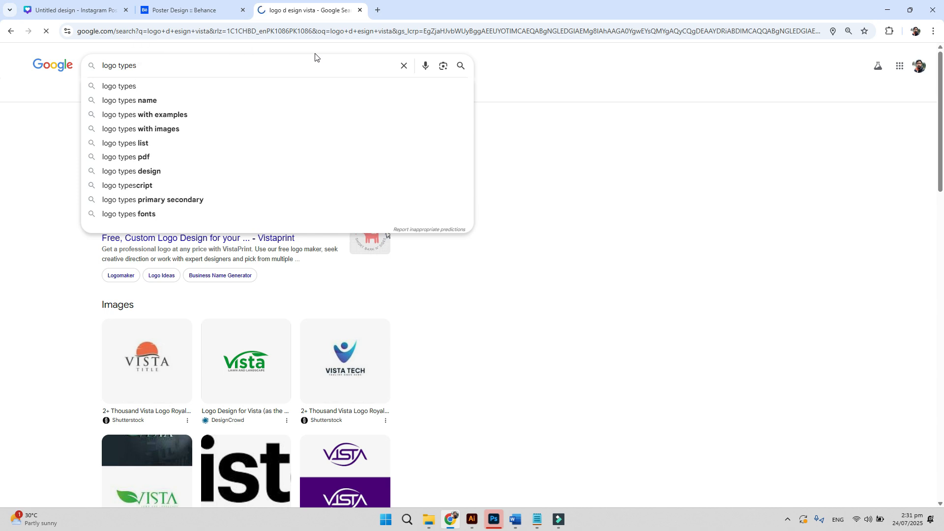
key(Return)
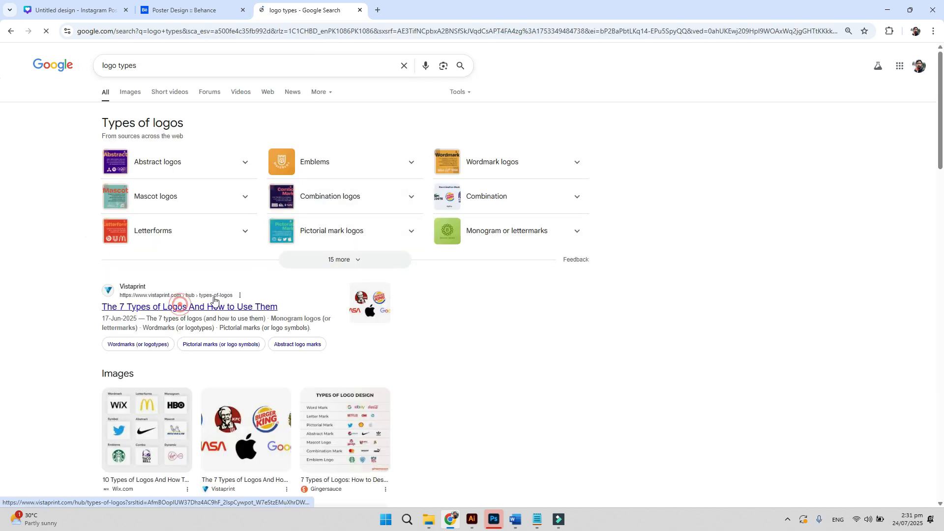
- Open Vistaprint's 'The 7 Types of Logos' article and scroll to its example brand logos
click(259, 286)
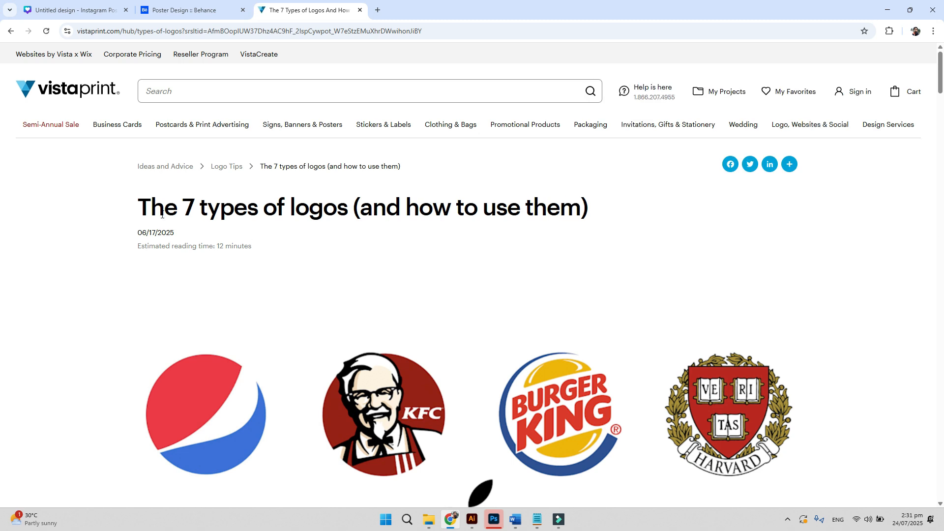
scroll(459, 218, down, 5)
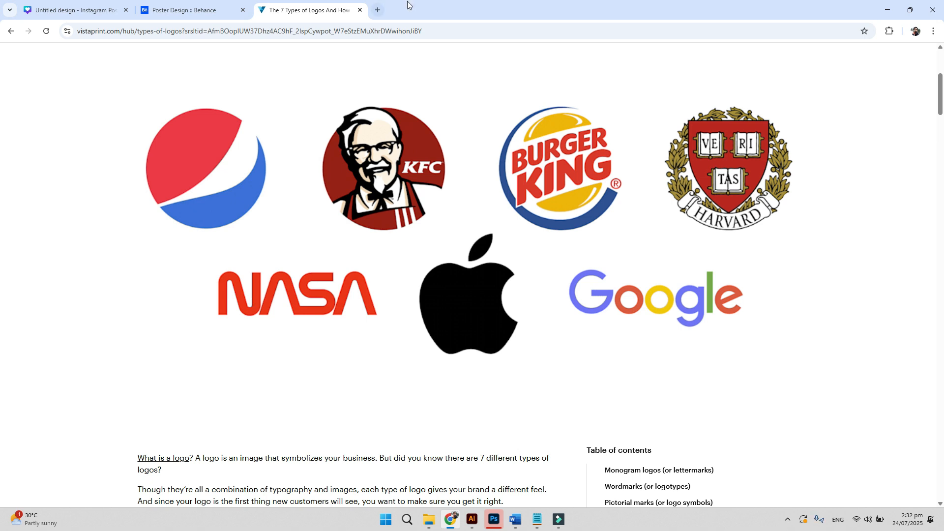
- In a new tab, search Google for 'nasa font'
click(378, 10)
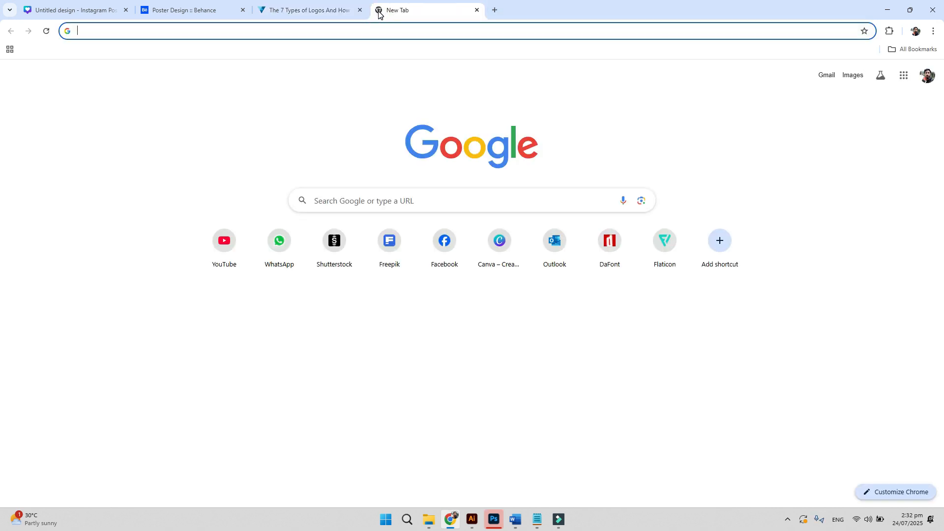
text(s)
key(BackSpace)
key(BackSpace)
text(s)
key(BackSpace)
key(BackSpace)
text(nasa font)
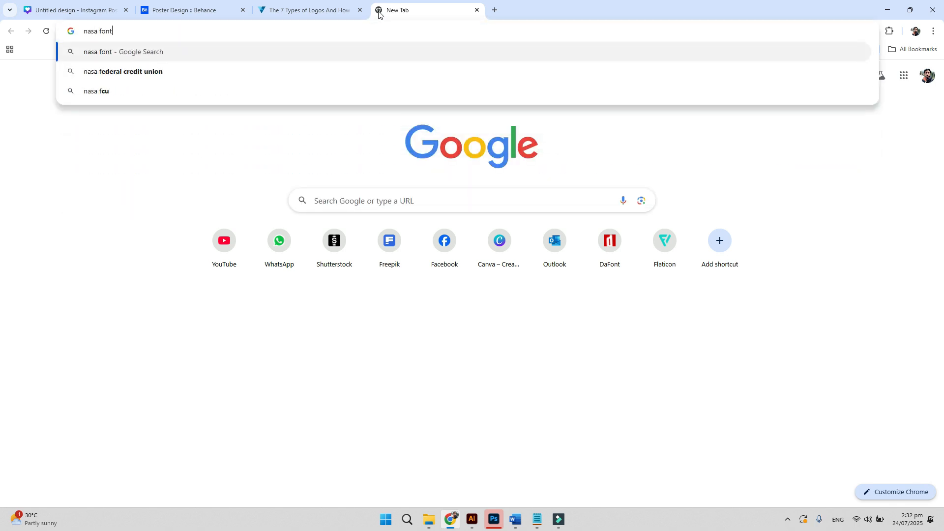
key(Return)
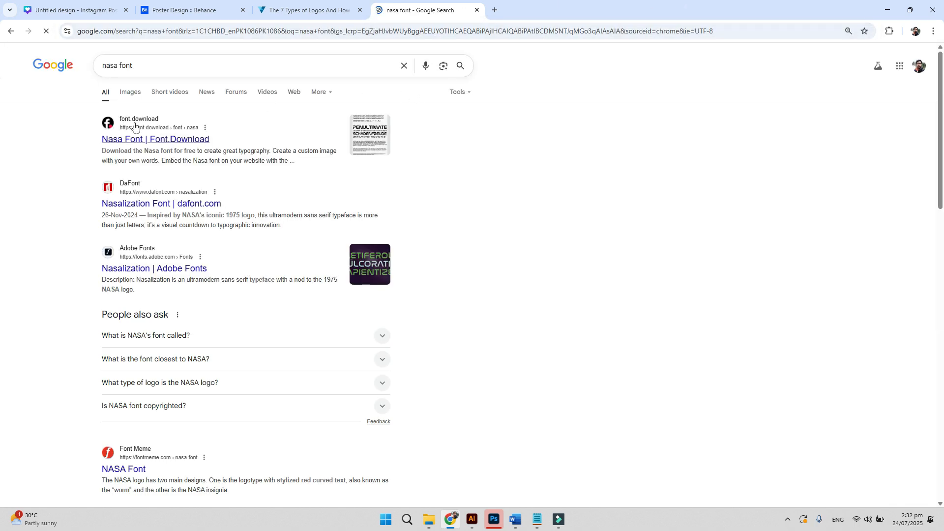
- Open the Nasa Font page on font.download, then go back to the logo types article
click(147, 142)
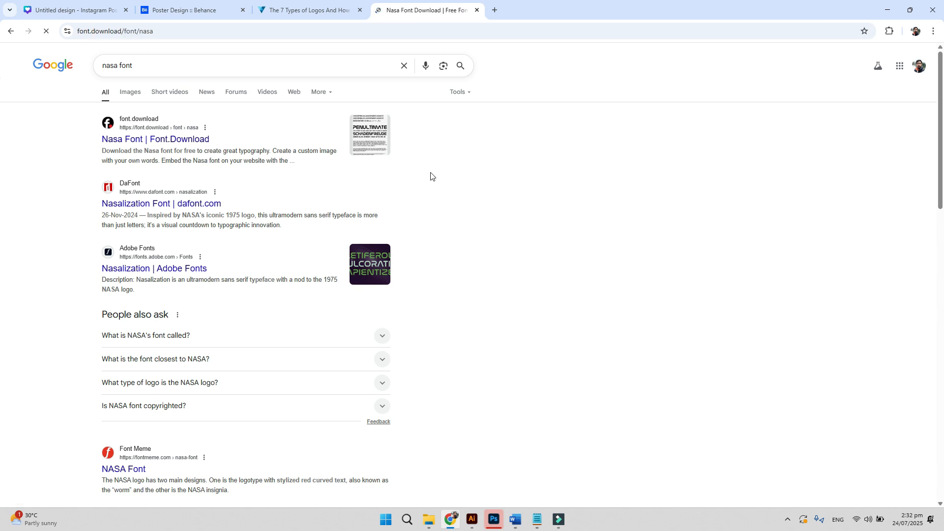
scroll(540, 418, down, 3)
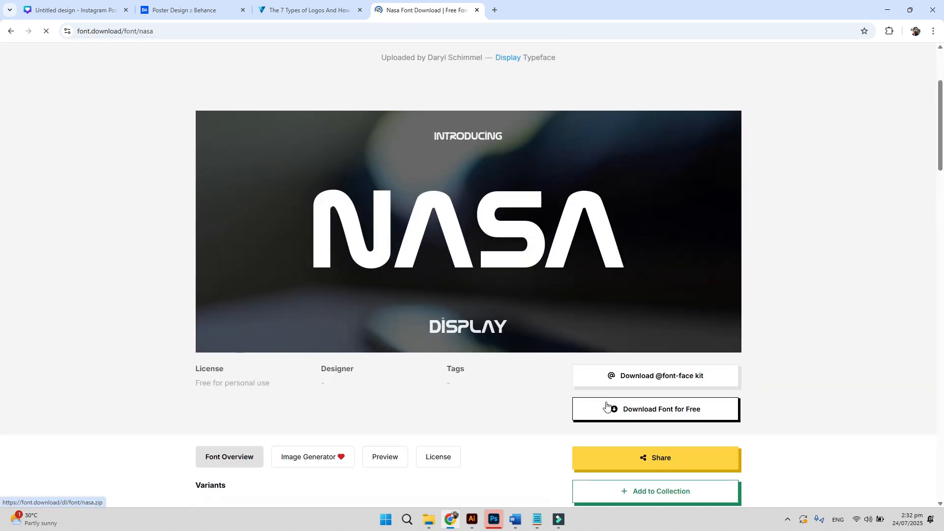
scroll(607, 404, down, 1)
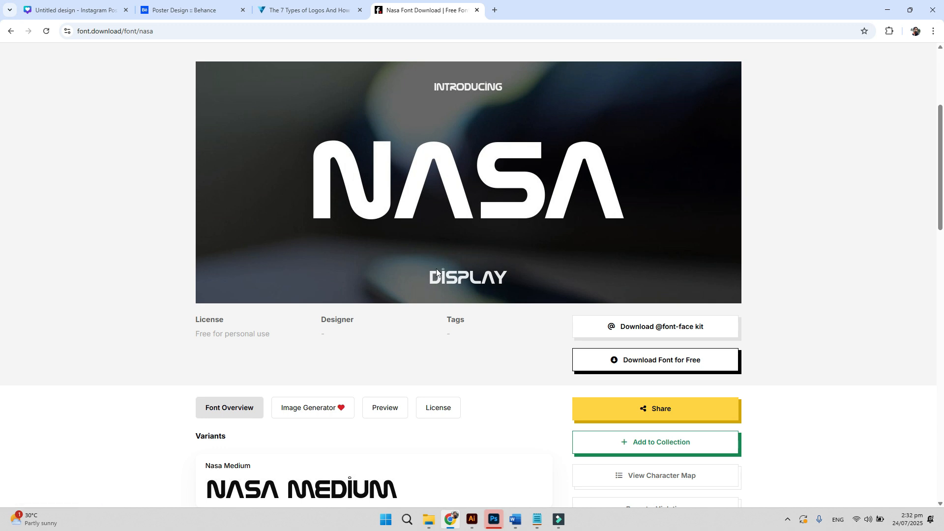
click(309, 10)
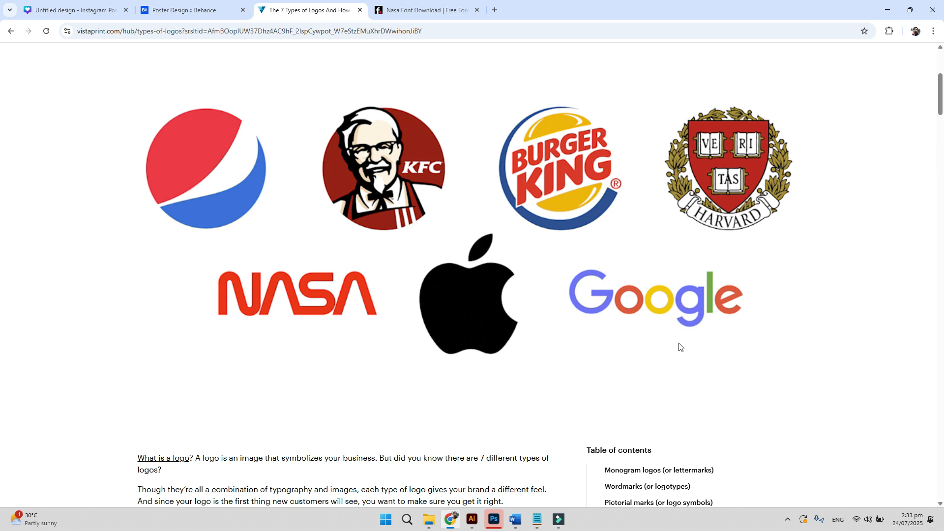
- Scroll the Vistaprint guide past the intro video to Monogram logos, with HBO, IBM and NASA
scroll(679, 343, down, 1)
scroll(669, 330, down, 2)
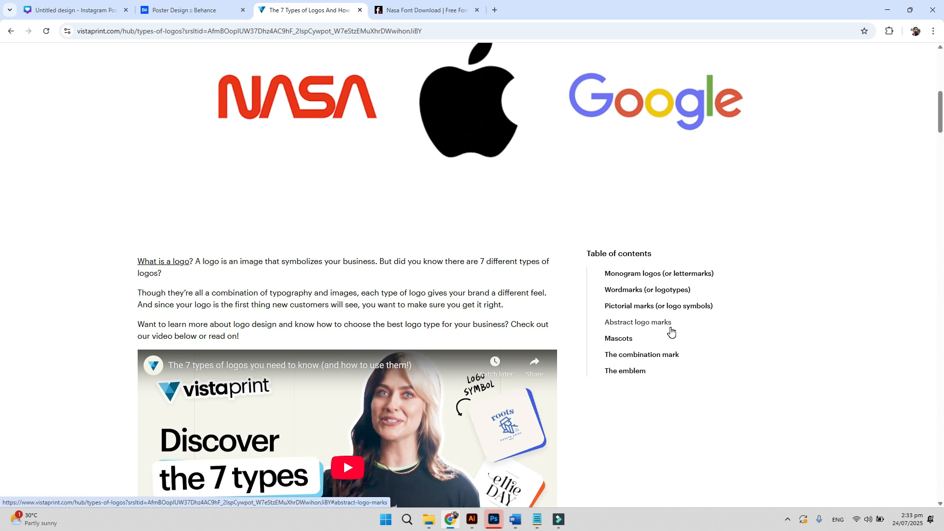
scroll(671, 332, down, 7)
scroll(671, 332, down, 3)
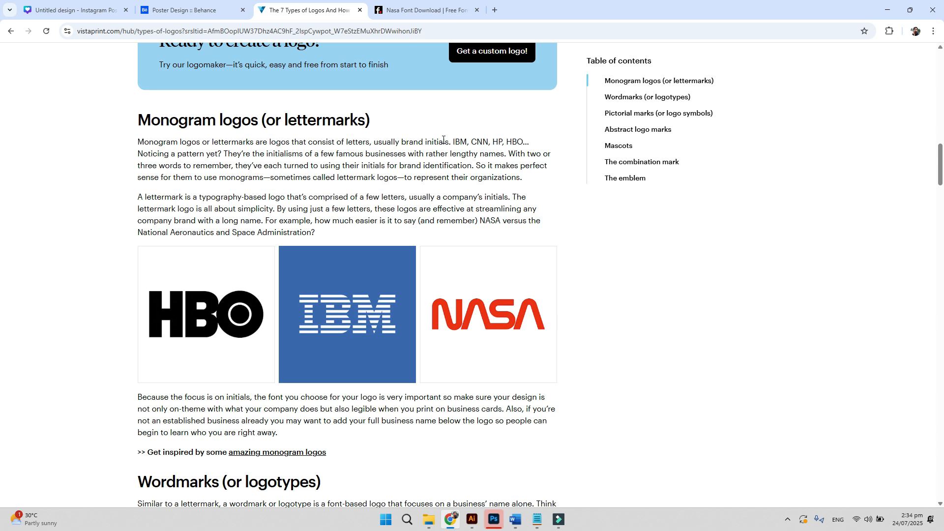
- Read down through Wordmarks and Pictorial marks to Abstract logo marks showing BP, Pepsi and Adidas
scroll(522, 155, down, 2)
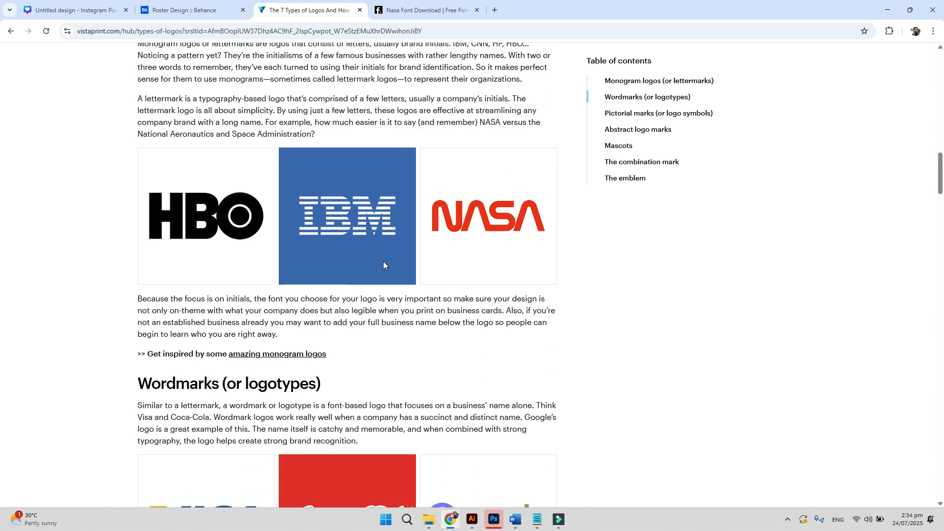
scroll(146, 378, down, 2)
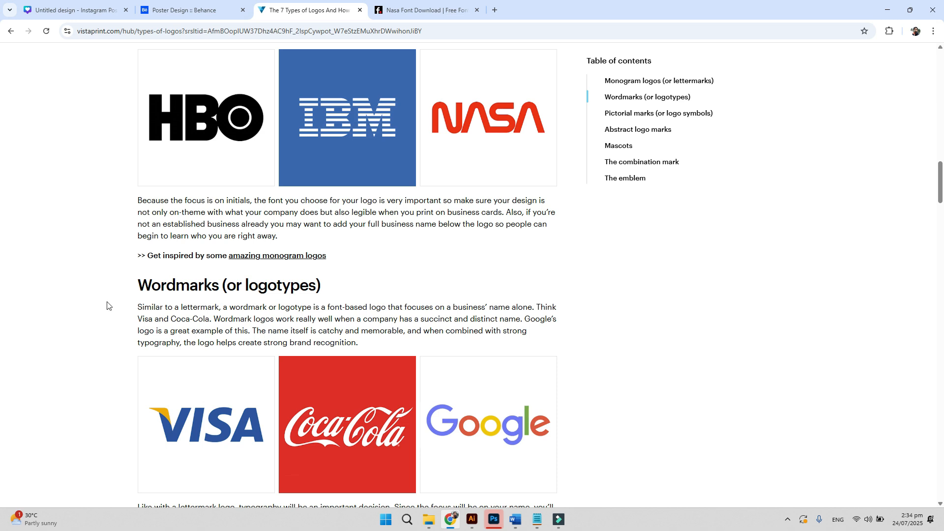
scroll(360, 295, down, 2)
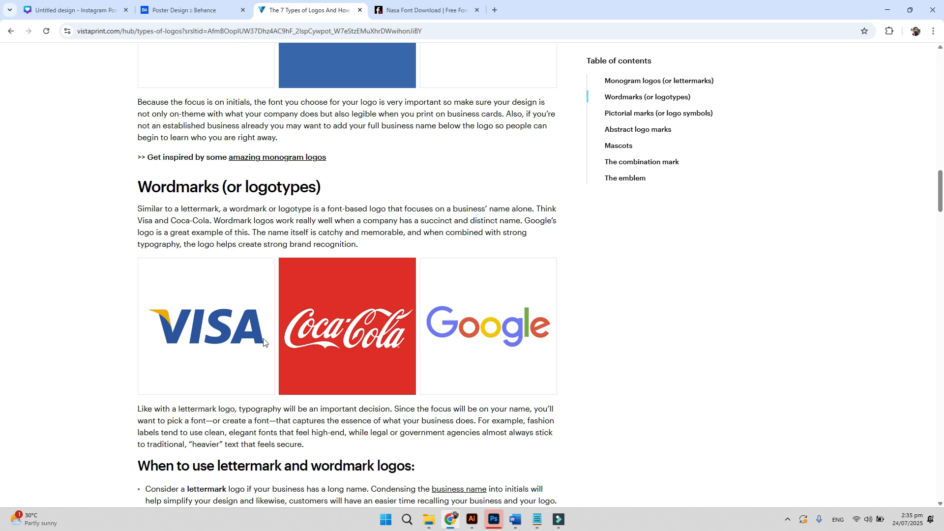
scroll(379, 335, down, 7)
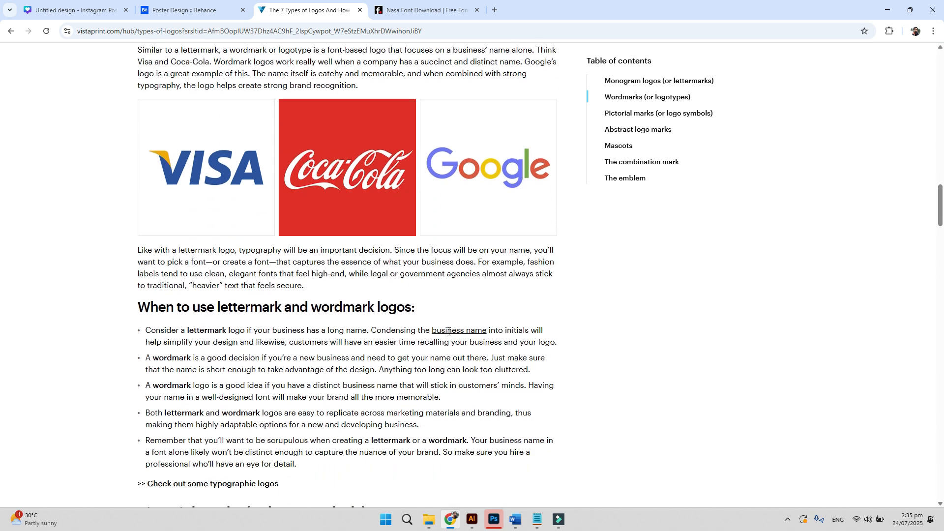
scroll(344, 317, down, 2)
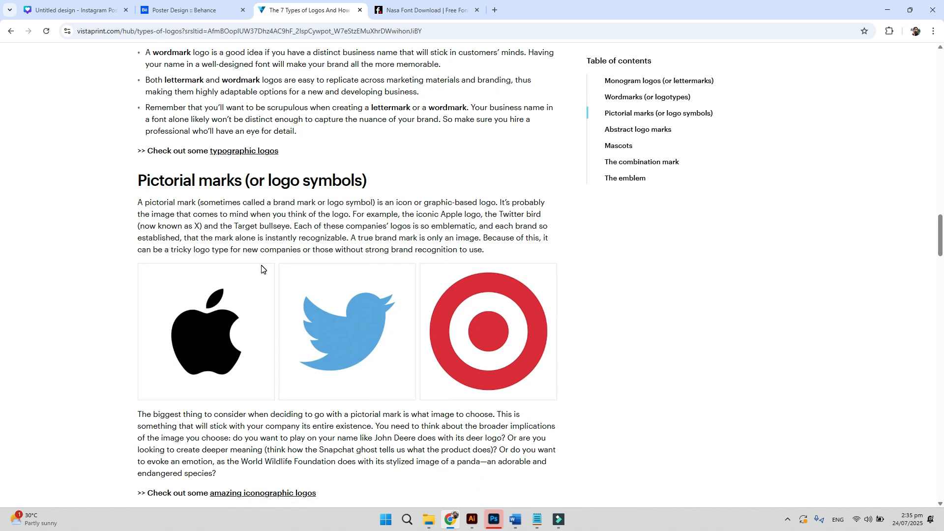
scroll(261, 269, up, 5)
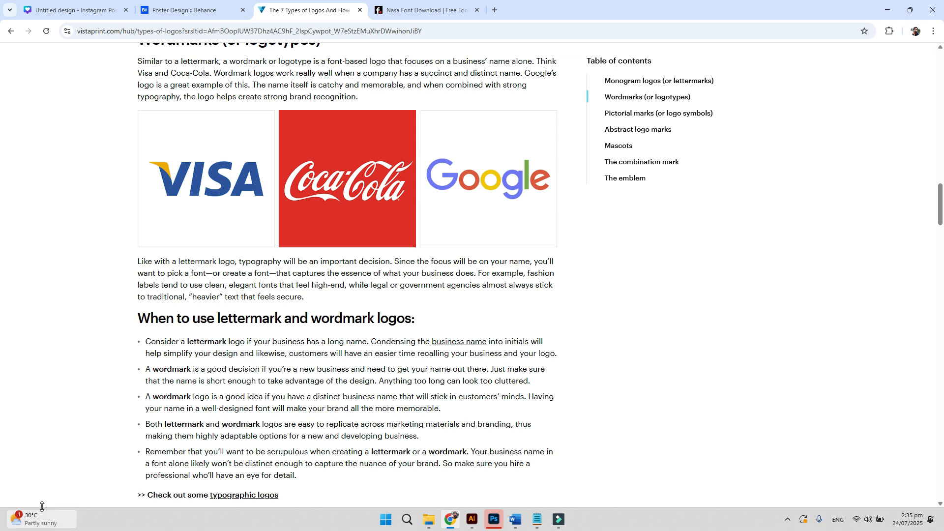
scroll(123, 481, down, 7)
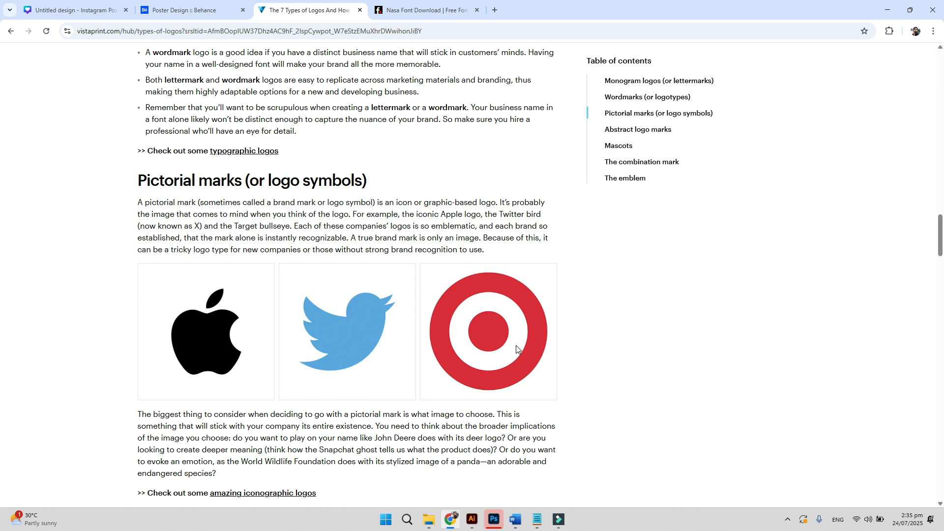
scroll(468, 320, down, 1)
scroll(470, 303, down, 3)
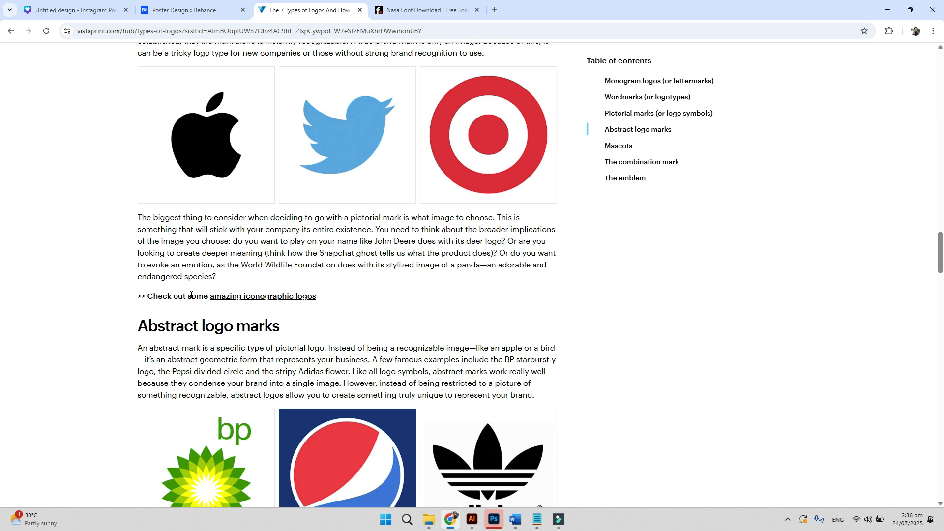
scroll(190, 295, down, 2)
scroll(192, 281, up, 1)
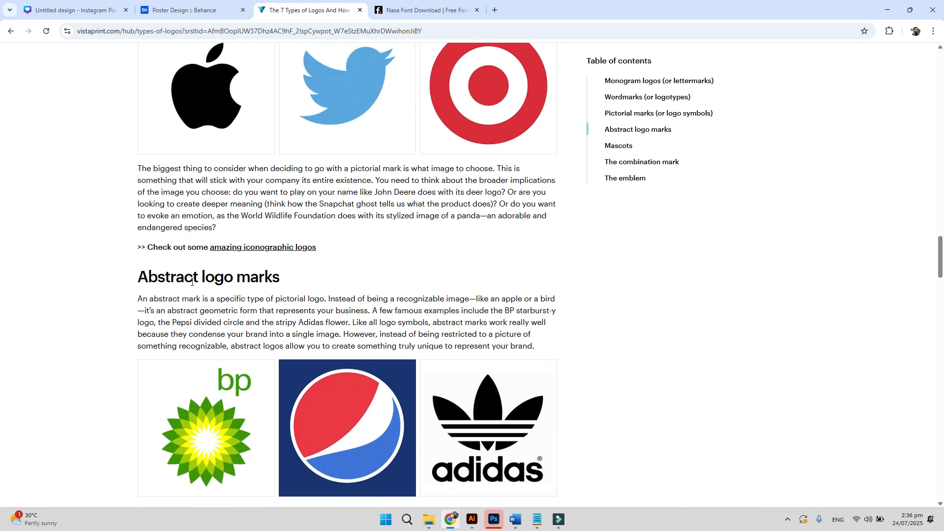
scroll(191, 281, down, 4)
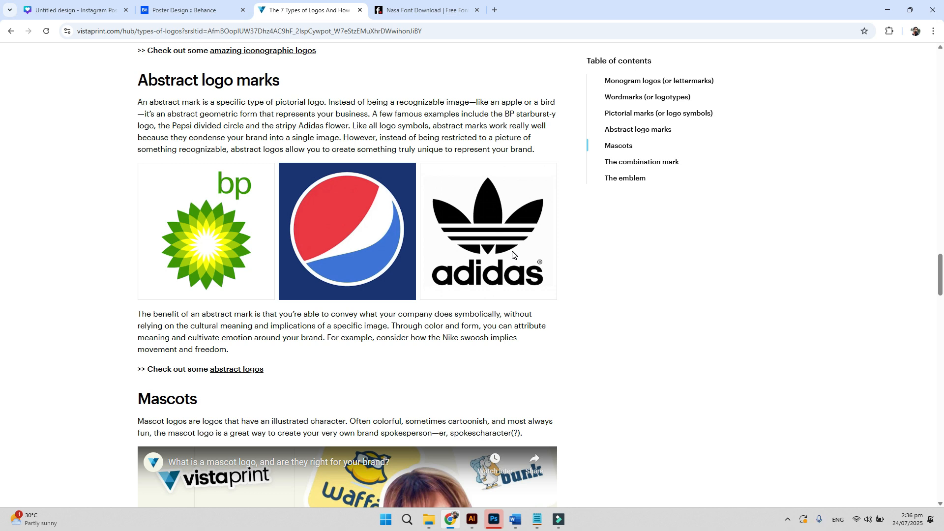
- Read through Mascots and The combination mark down to The emblem with Harvard, Starbucks, Harley-Davidson
scroll(511, 255, down, 2)
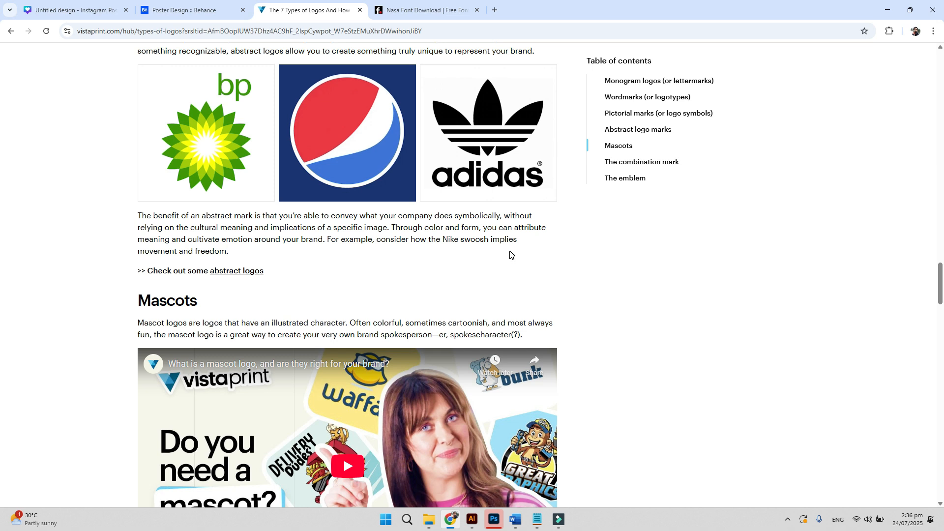
scroll(479, 251, down, 3)
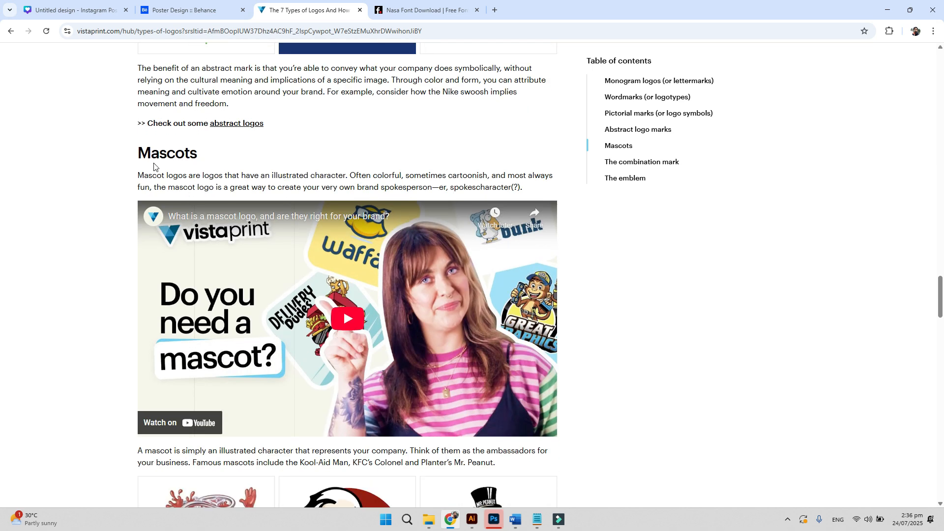
scroll(152, 168, down, 5)
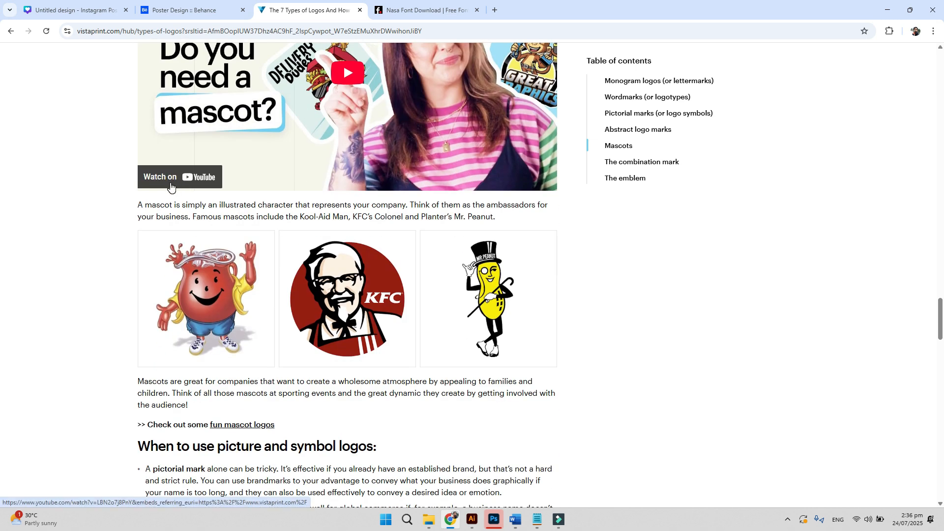
scroll(470, 270, down, 1)
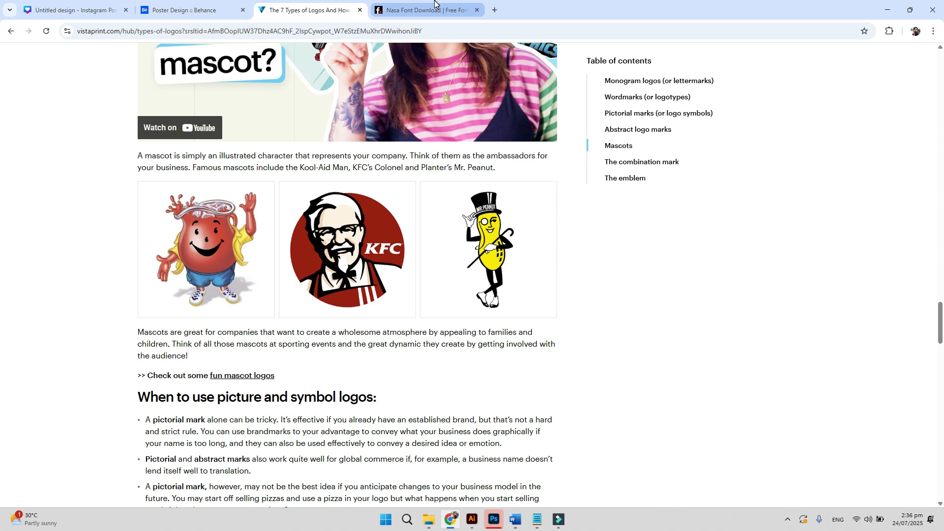
mouse_move(435, 3)
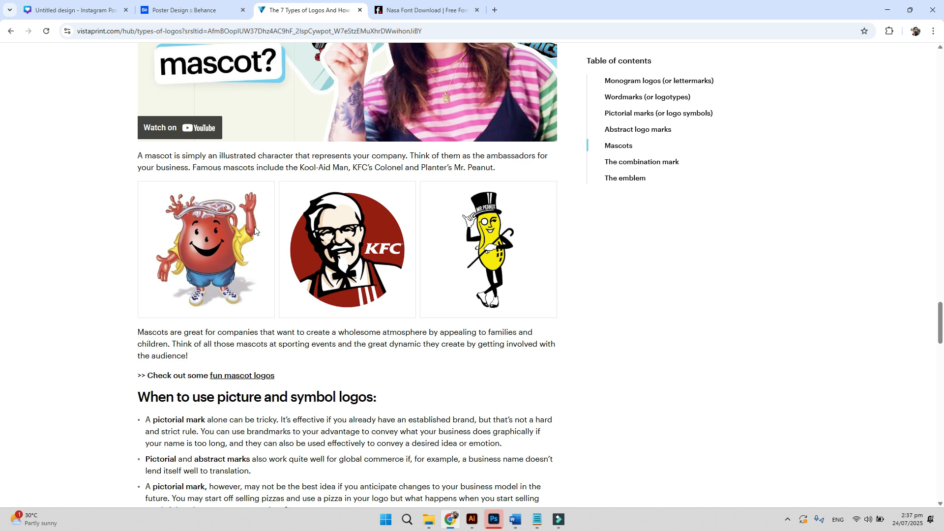
scroll(146, 274, down, 5)
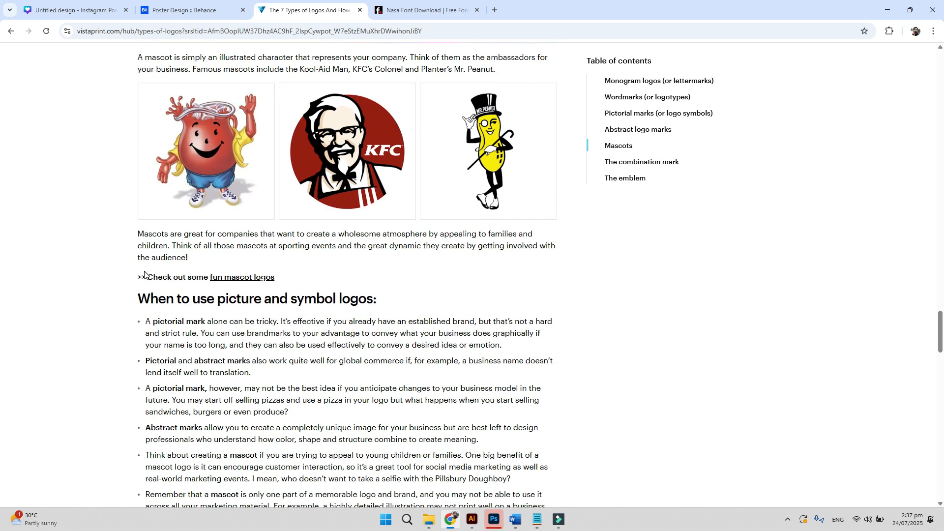
scroll(145, 275, down, 4)
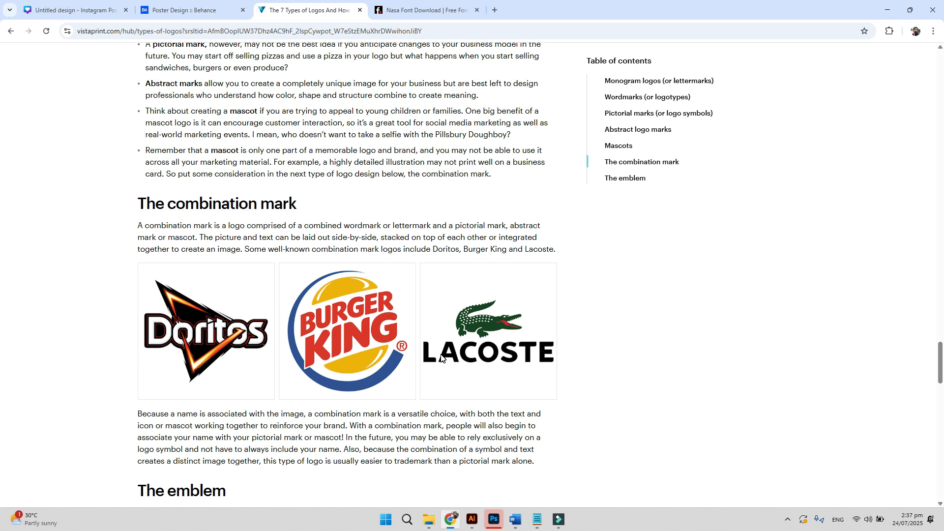
scroll(441, 357, down, 7)
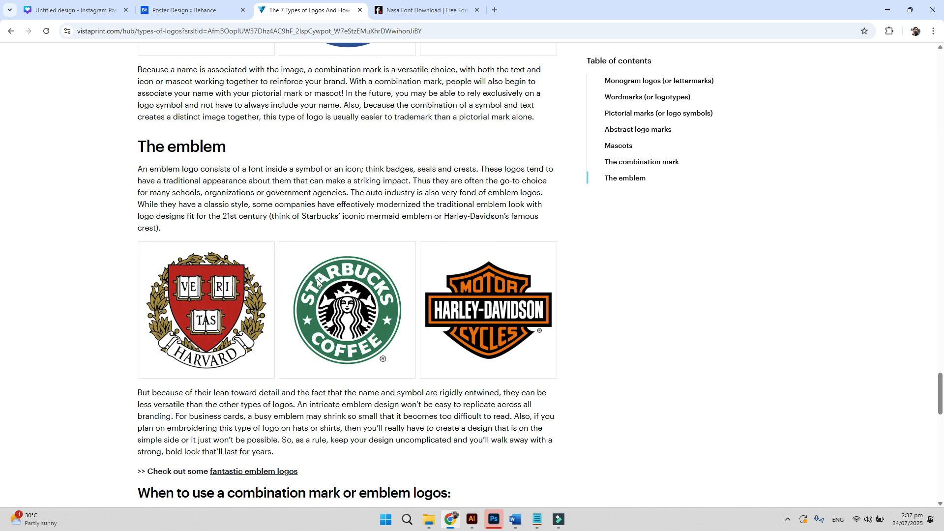
scroll(285, 322, down, 7)
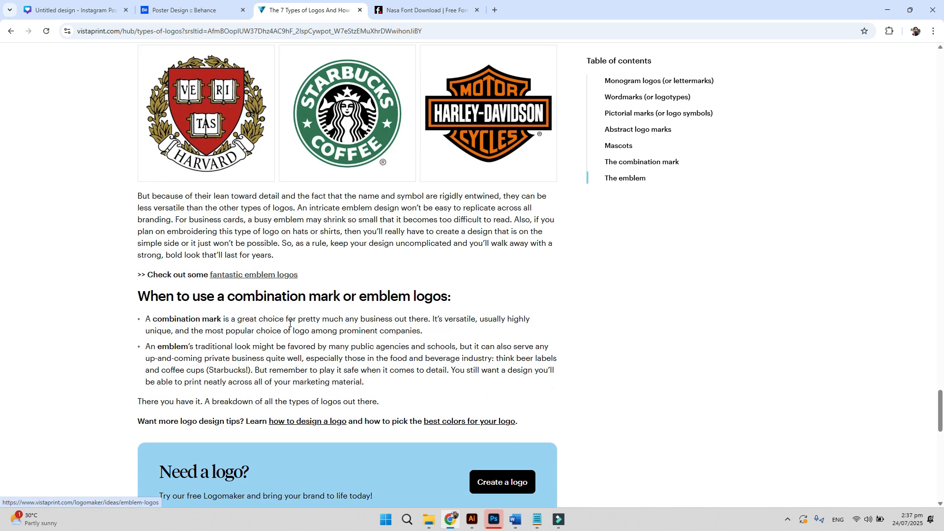
scroll(290, 323, up, 8)
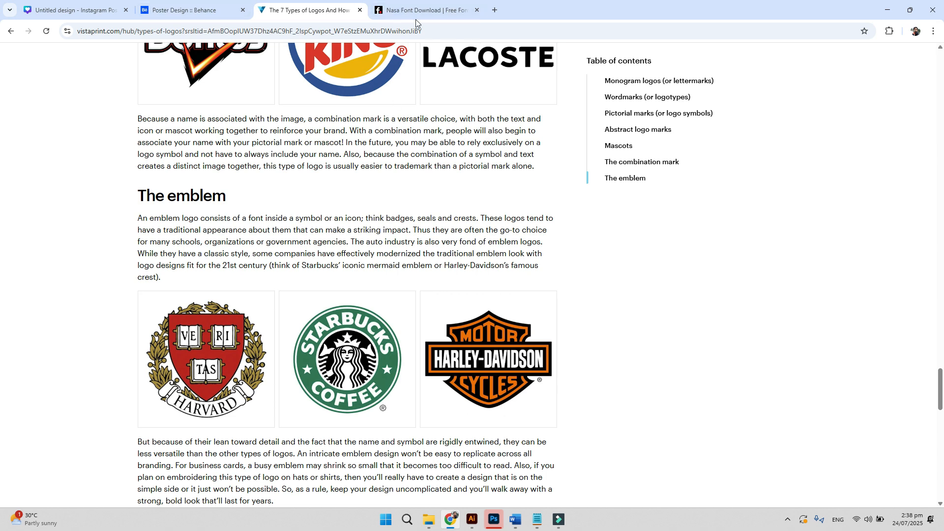
- Search Google for 'schools logos' in a new tab and show the image results
click(494, 10)
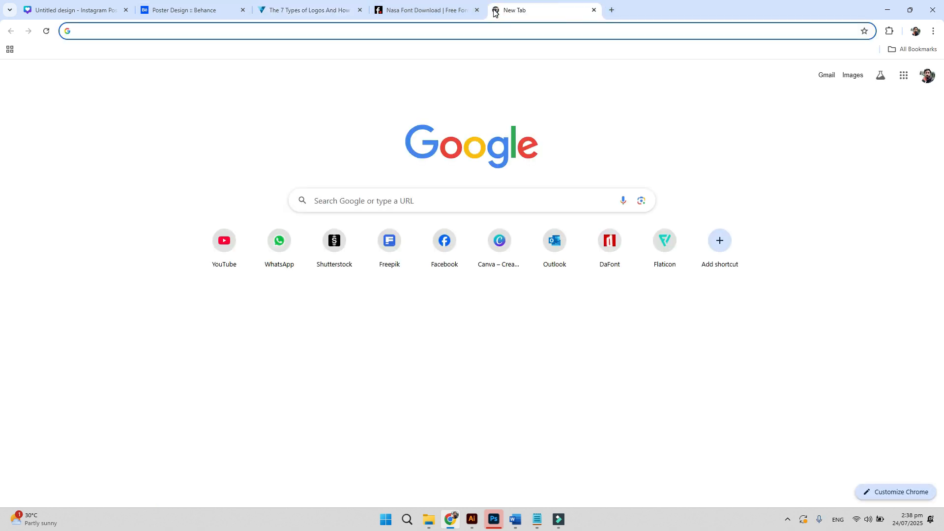
text(schools logos)
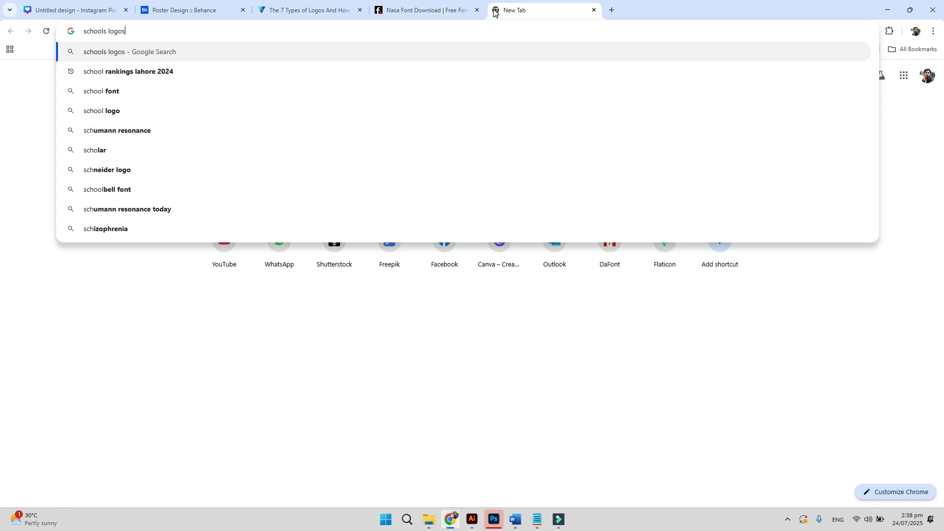
key(Return)
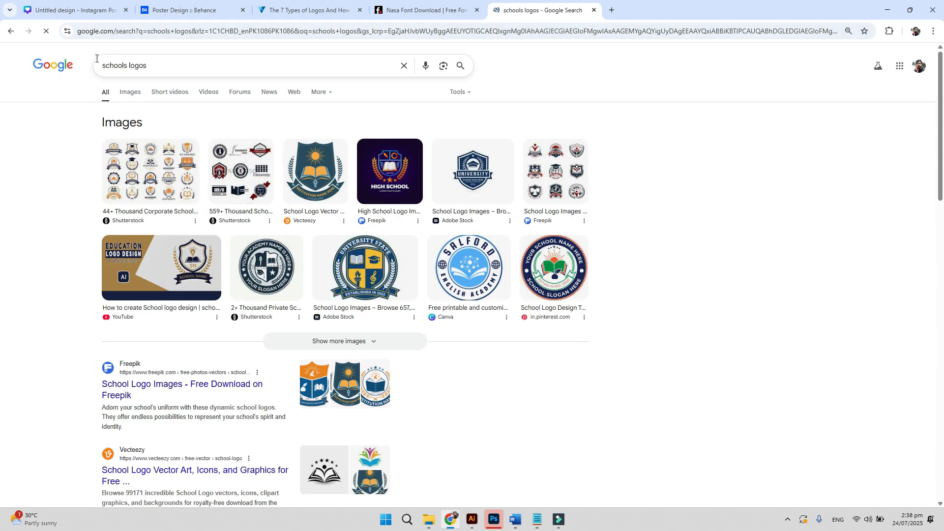
click(131, 92)
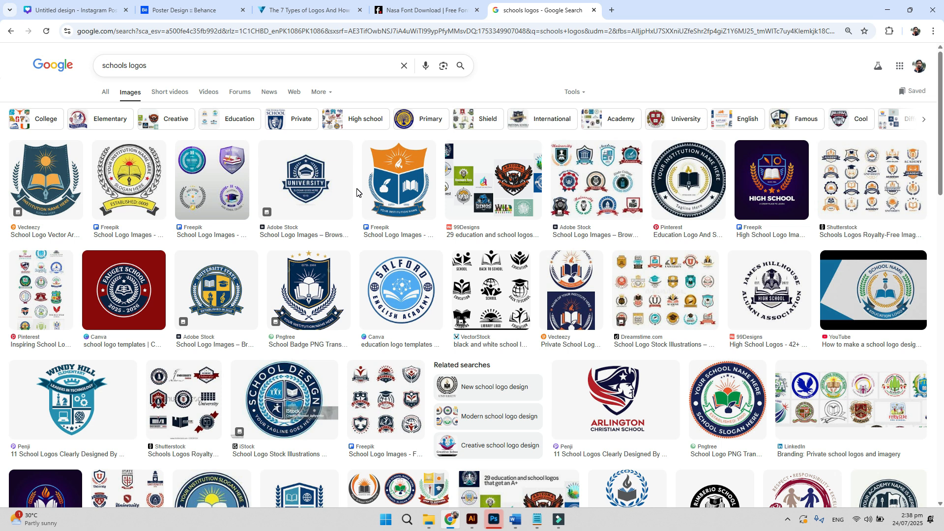
- Preview the Arlington Christian School and Windy Hill logos, then draw a square on the Logo Design artboard
click(625, 427)
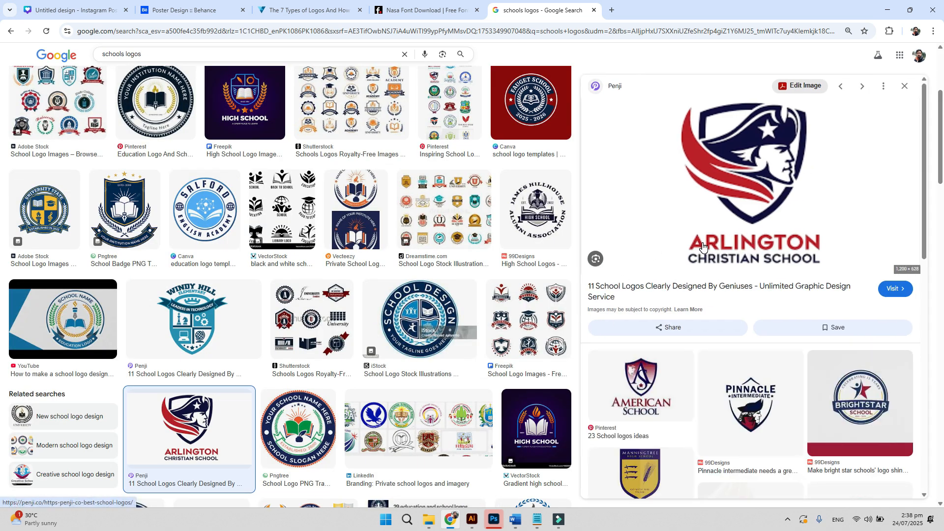
key(Escape)
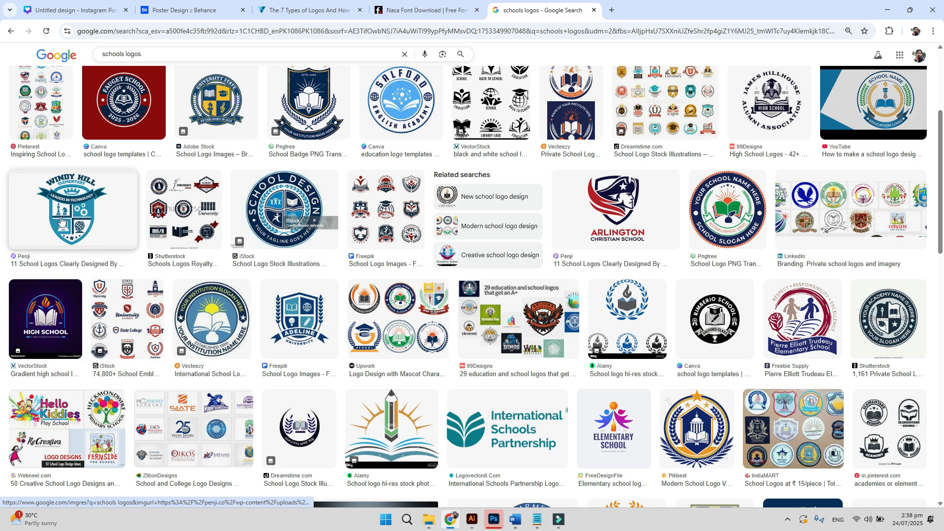
click(70, 189)
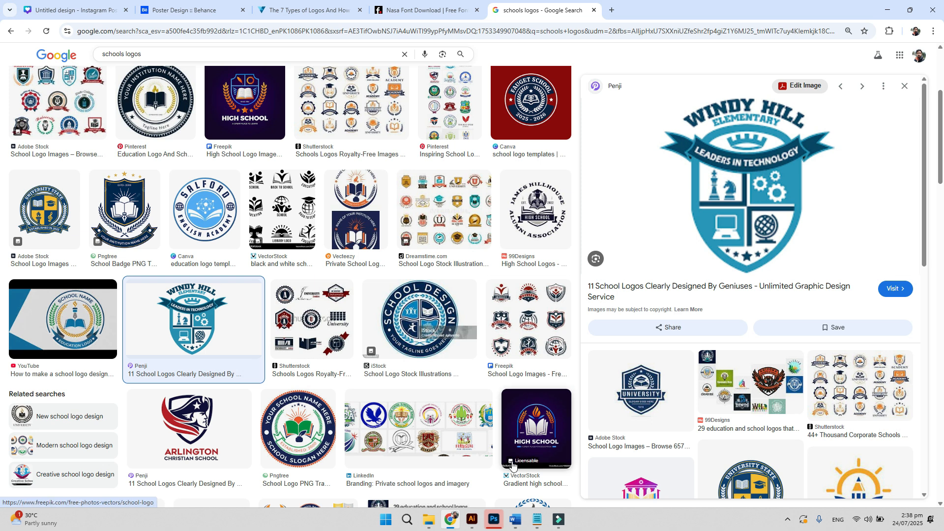
click(472, 519)
drag(10, 60, 523, 299)
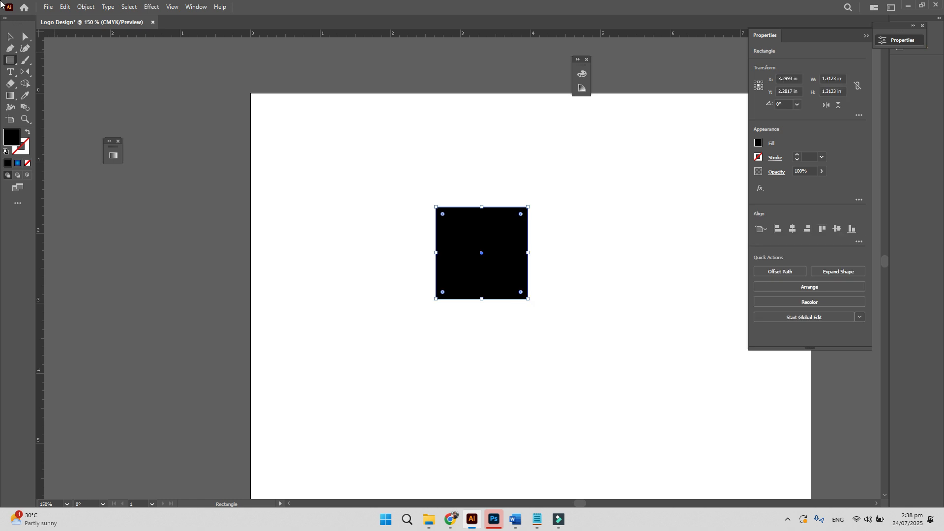
- Undo the black square and draw a circle with no fill
key(ctrl+z)
click(11, 61)
click(11, 61)
drag(11, 61, 11, 61)
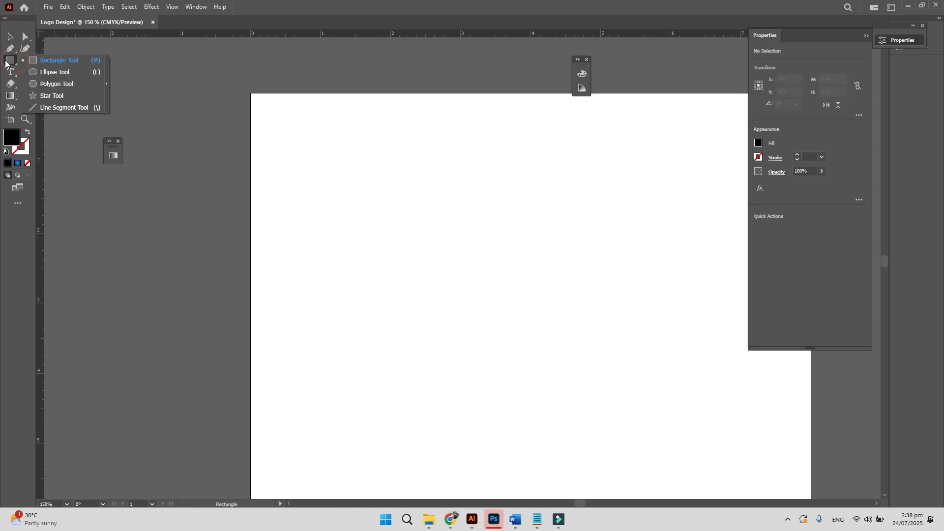
click(52, 75)
drag(416, 236, 467, 297)
click(28, 163)
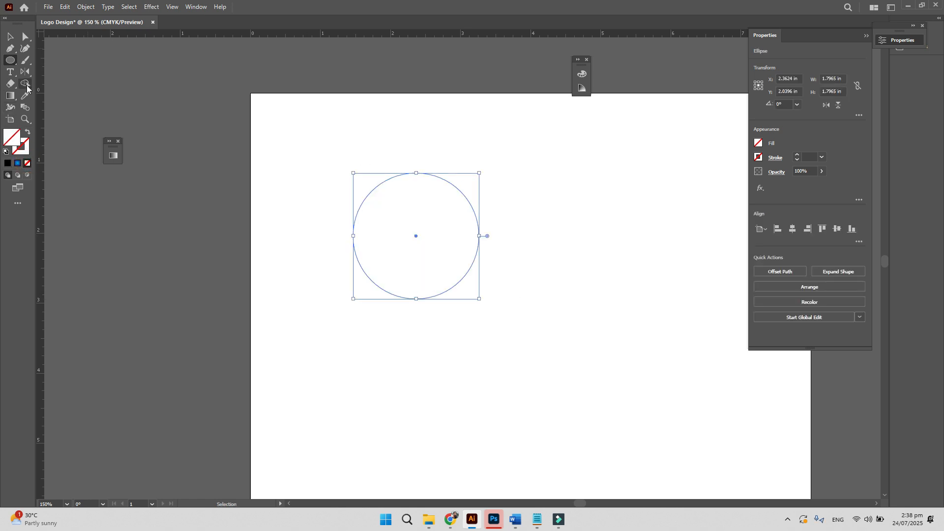
- Put 'UNIQUE GROUP OF INSTITUTIONS' as type on the circle's path
drag(11, 73, 63, 87)
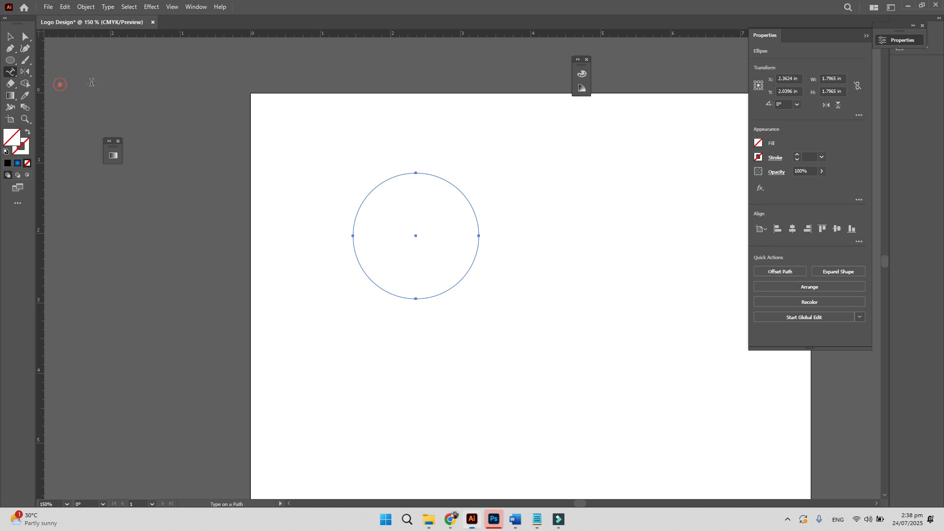
click(373, 185)
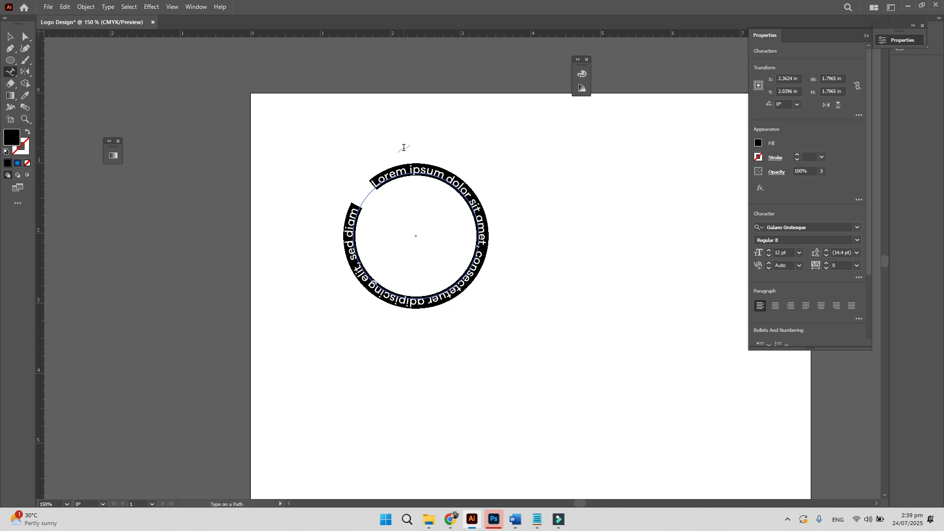
triple_click(425, 170)
text(UN)
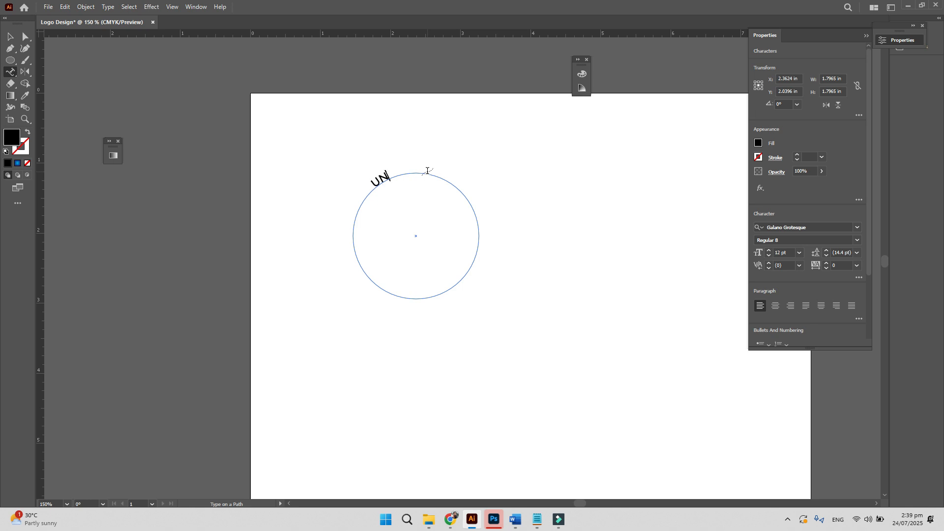
text(IQUE GROUP OF INSTITIONS)
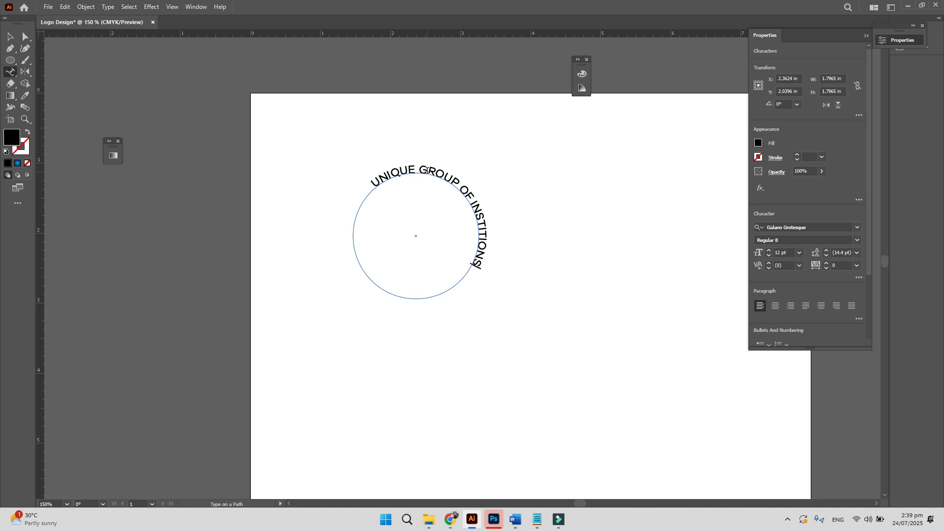
key(BackSpace)
key(BackSpace)
key(BackSpace)
key(BackSpace)
text(UTIONS)
key(Escape)
- Zoom in on the circular text and return to the Selection tool
key(z)
click(383, 211)
click(521, 252)
key(v)
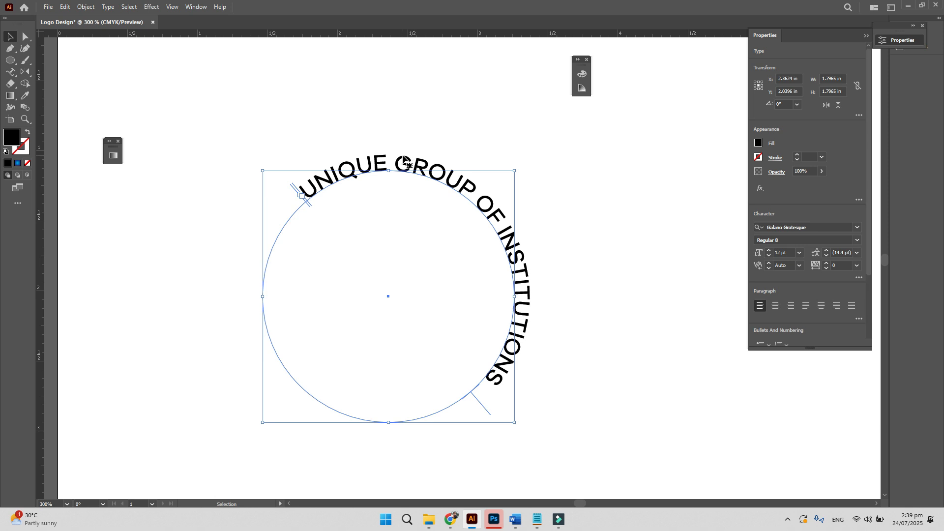
- Delete 'GROUP OF INSTITUTIONS' so only 'UNIQUE' remains on the circle
mouse_move(491, 417)
mouse_down()
mouse_move(545, 324)
mouse_move(531, 242)
mouse_move(557, 315)
mouse_move(546, 299)
mouse_move(535, 383)
mouse_move(277, 322)
mouse_move(274, 270)
mouse_move(274, 281)
mouse_move(301, 203)
mouse_up()
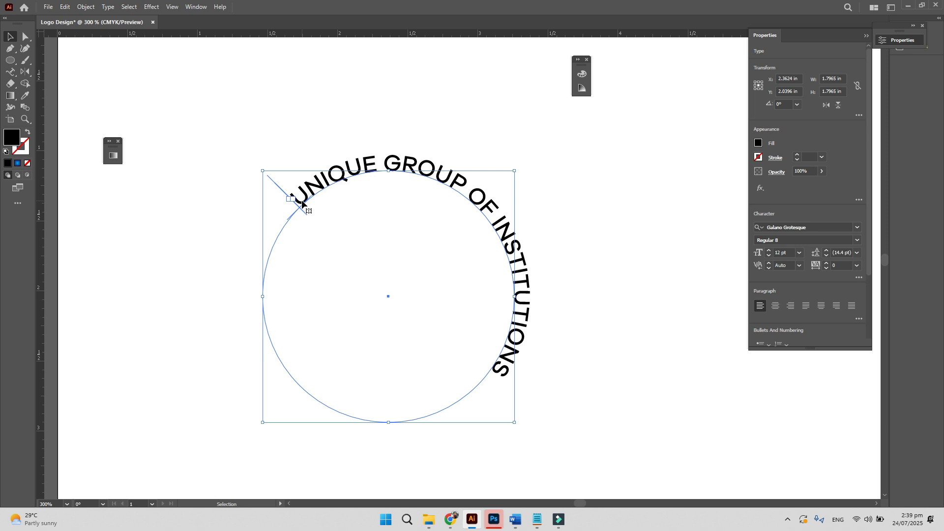
click(327, 139)
click(297, 190)
key(t)
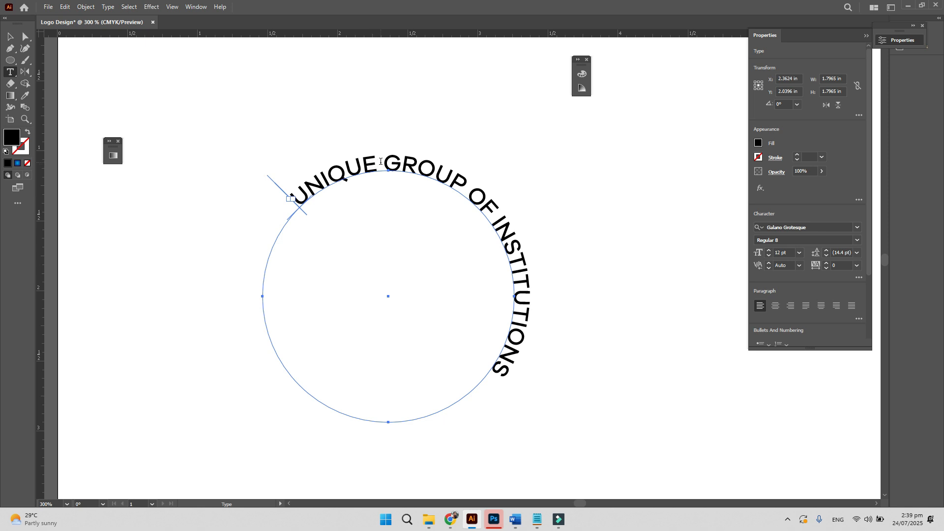
drag(383, 161, 574, 428)
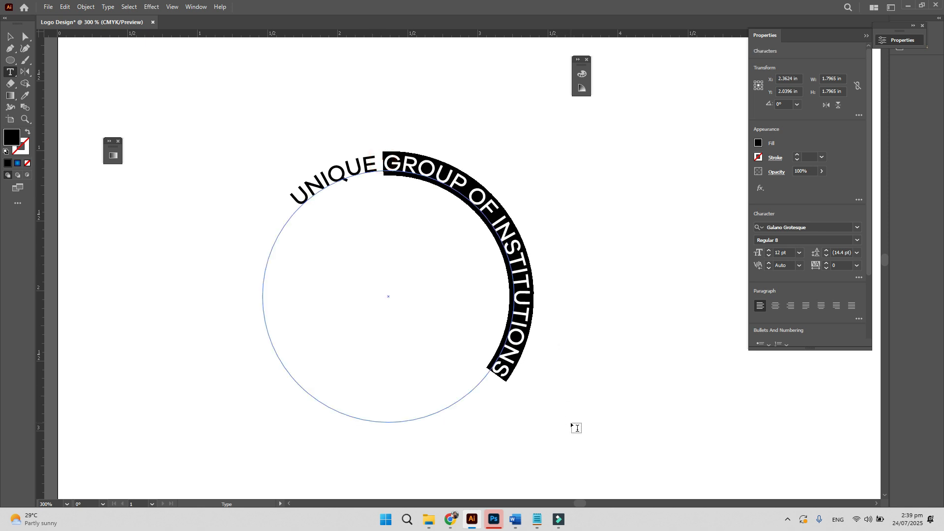
key(BackSpace)
- Slide 'UNIQUE' along the circle to the top and select it
click(10, 36)
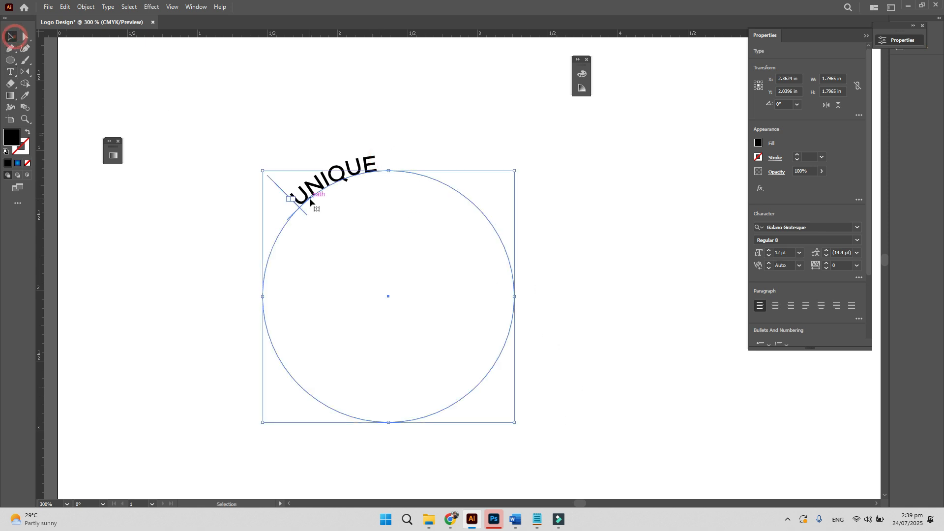
drag(273, 180, 347, 165)
click(449, 117)
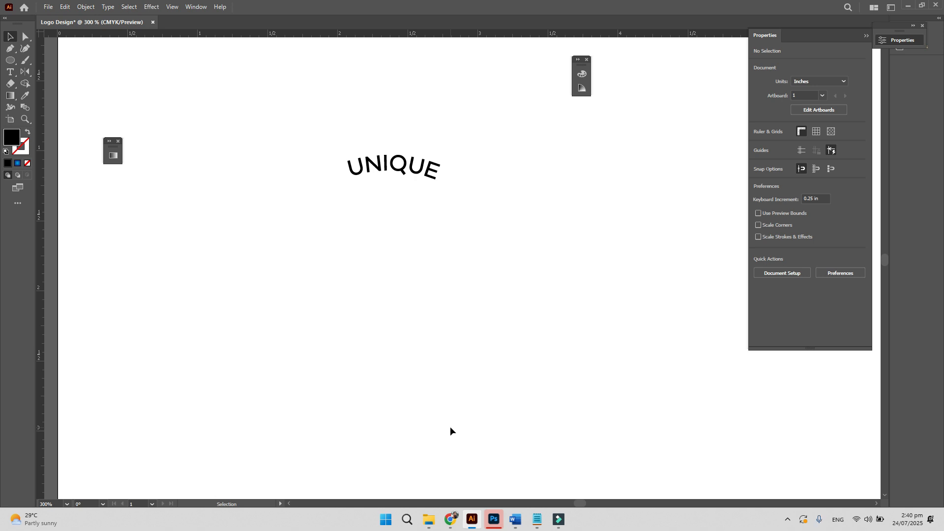
drag(270, 104, 459, 227)
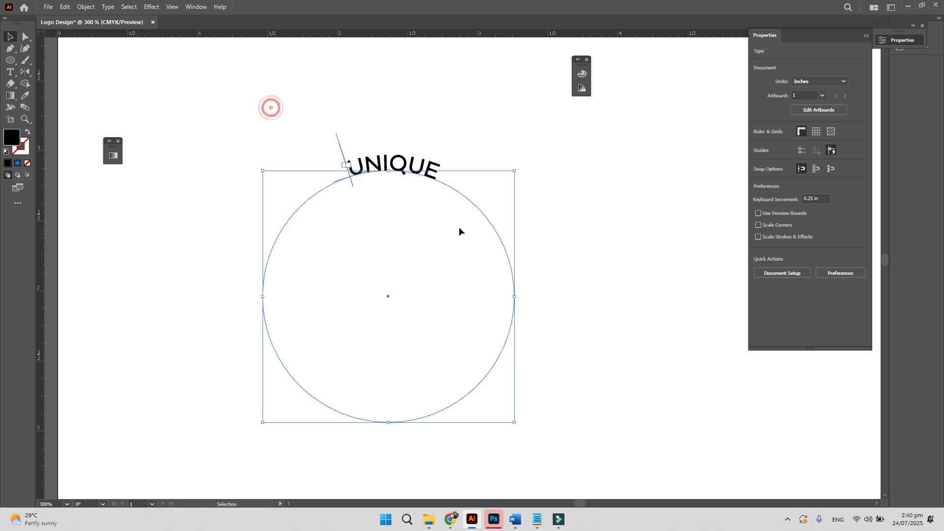
click(582, 274)
drag(286, 95, 459, 247)
click(421, 127)
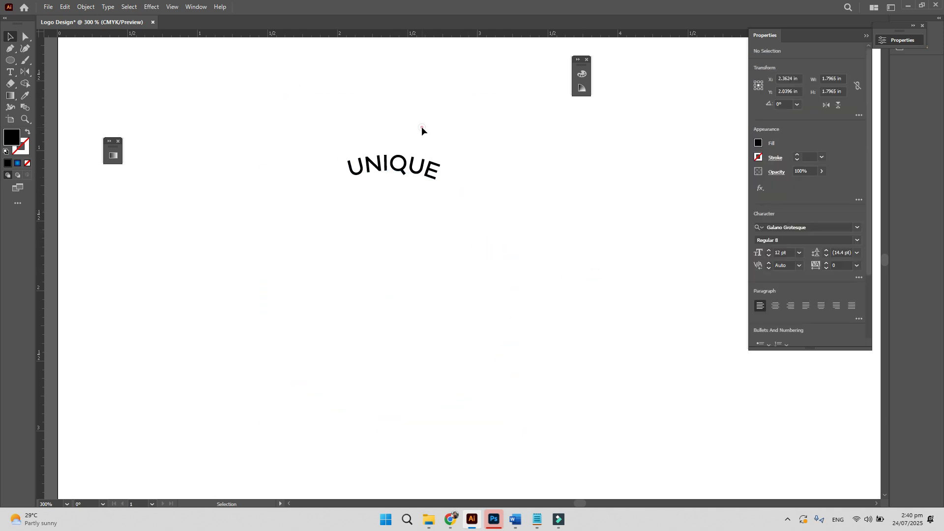
click(389, 166)
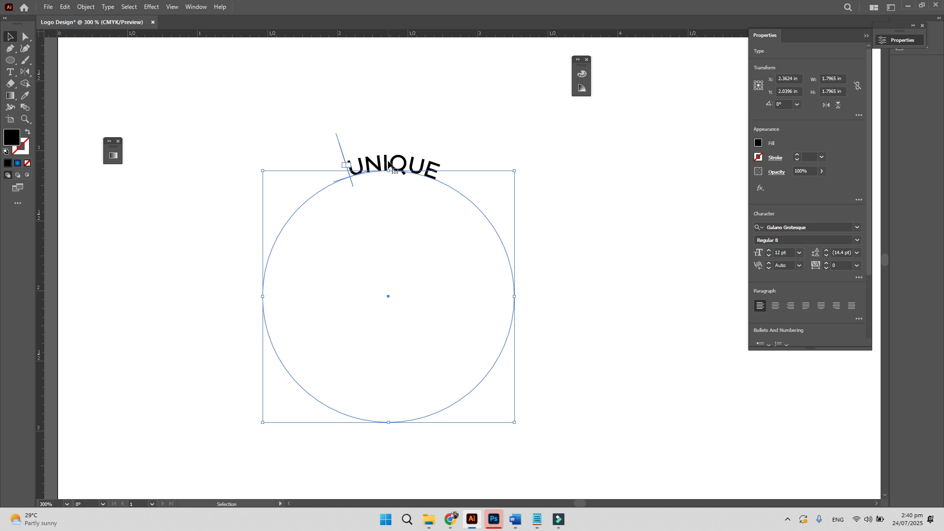
- Create outlines from 'UNIQUE', enlarge it proportionally, then delete it
right_click(390, 162)
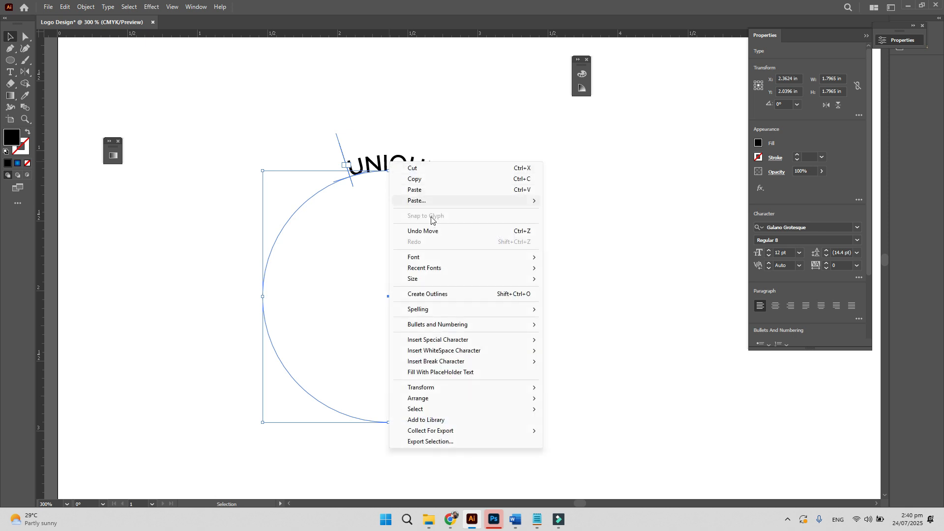
click(428, 294)
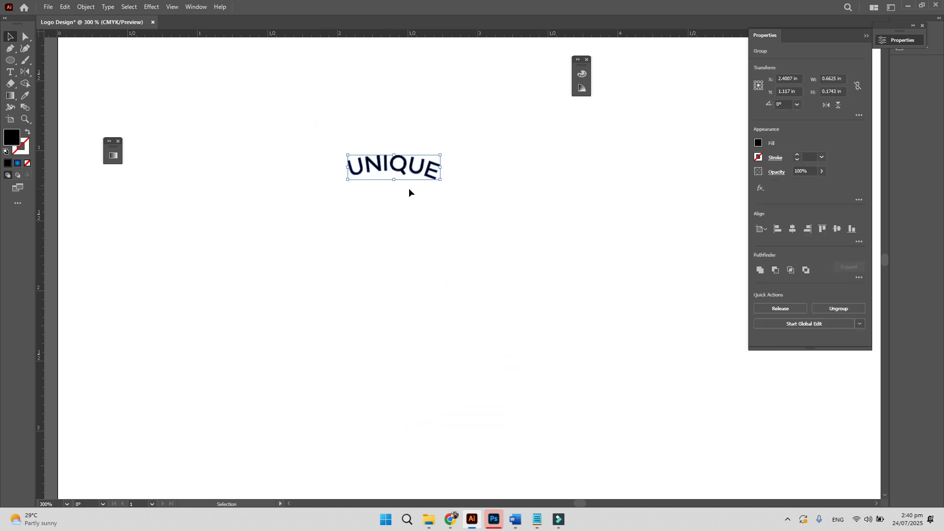
drag(440, 180, 543, 246)
click(544, 285)
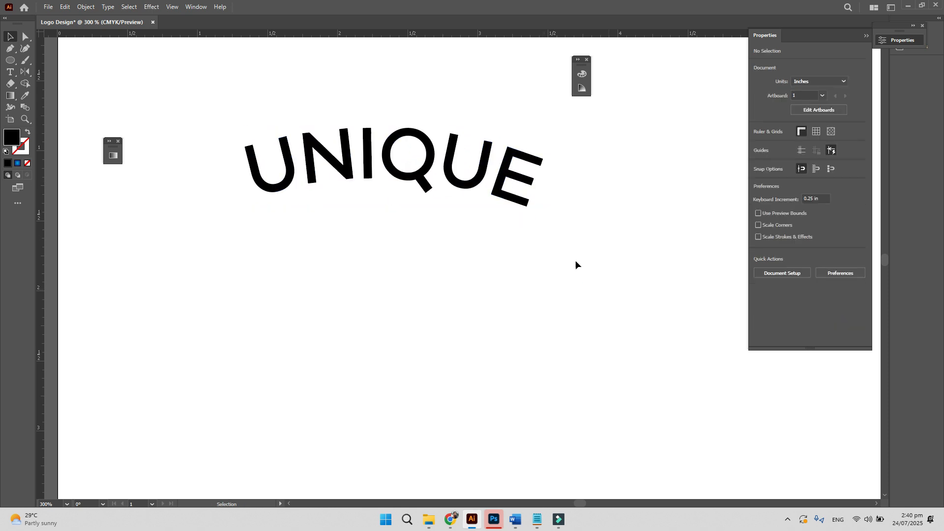
drag(606, 286, 238, 115)
key(Delete)
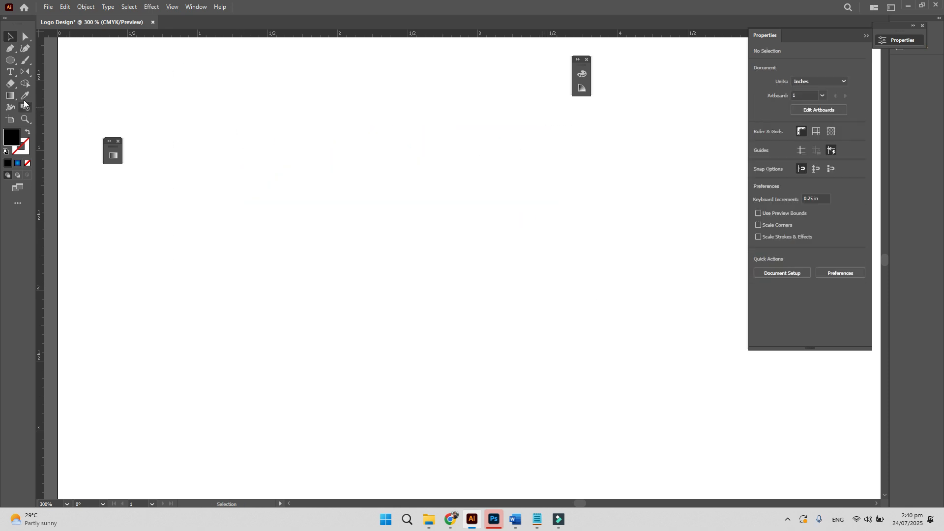
- Place a point-text object reading 'TEXT' on the artboard
click(10, 72)
click(324, 220)
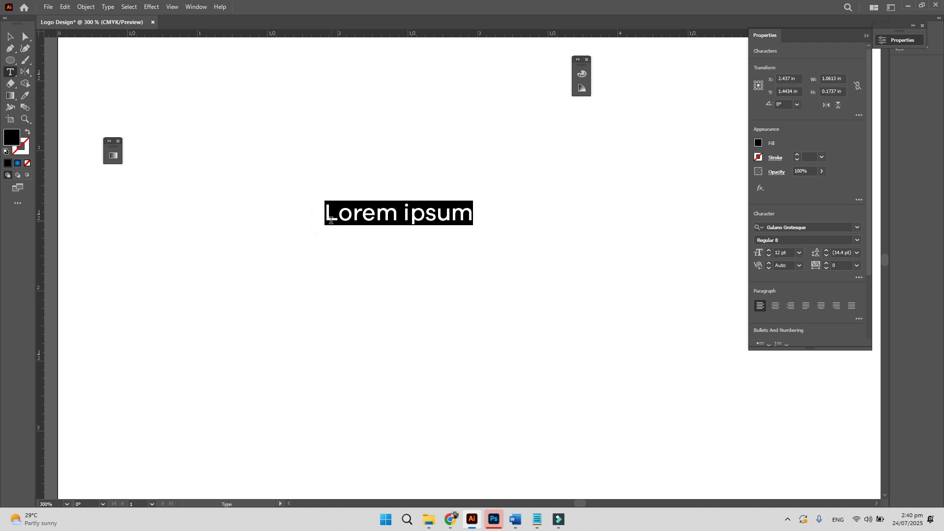
text(TEXT)
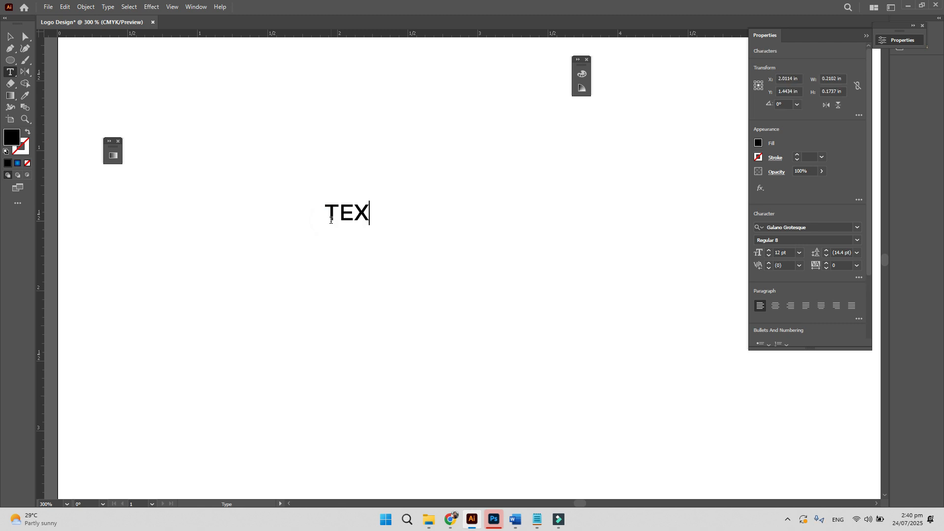
click(9, 36)
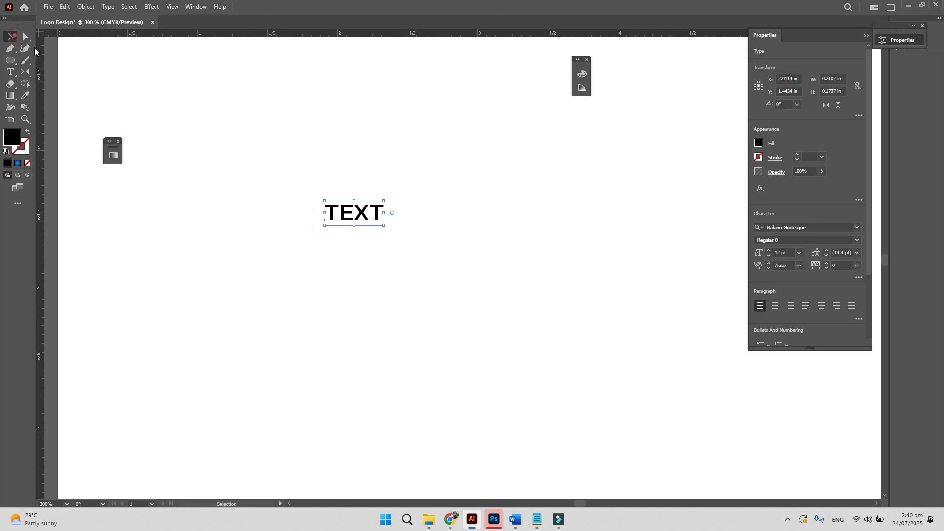
- Try scaling 'TEXT' much larger, undo each attempt, then select and delete it
drag(384, 226, 576, 318)
drag(405, 198, 495, 313)
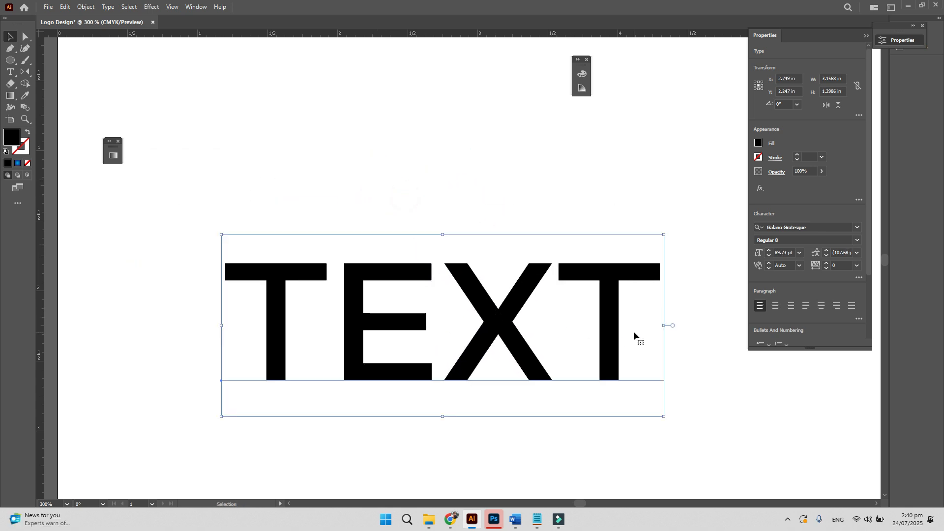
key(ctrl+z)
key(ctrl+z)
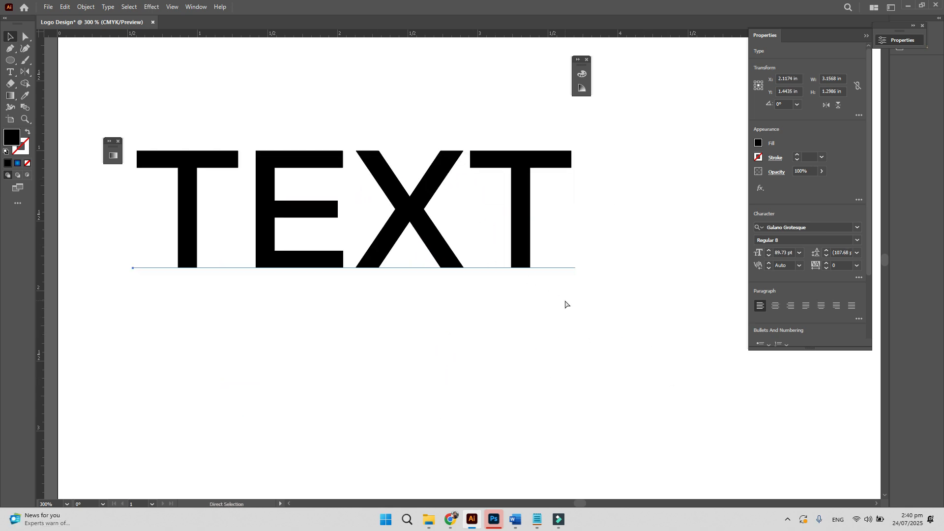
drag(384, 224, 697, 355)
drag(571, 291, 487, 275)
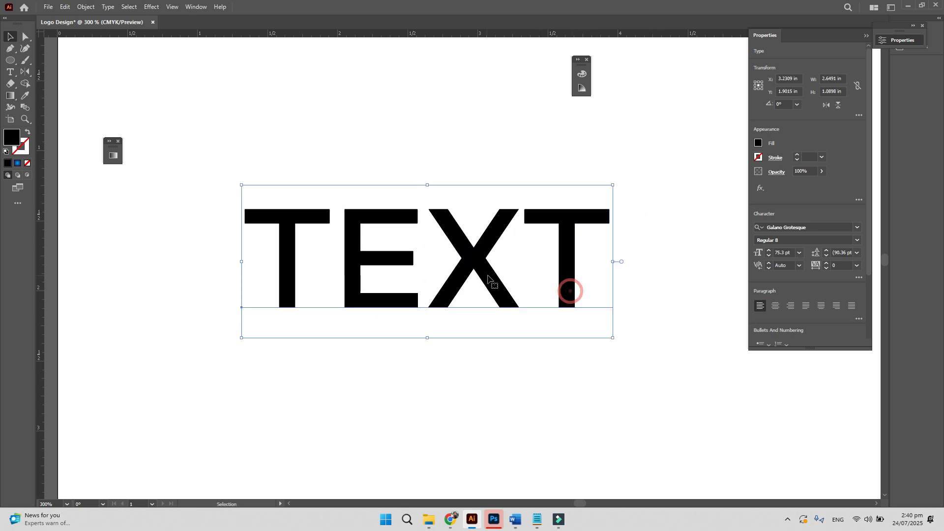
key(ctrl+z)
key(ctrl+z)
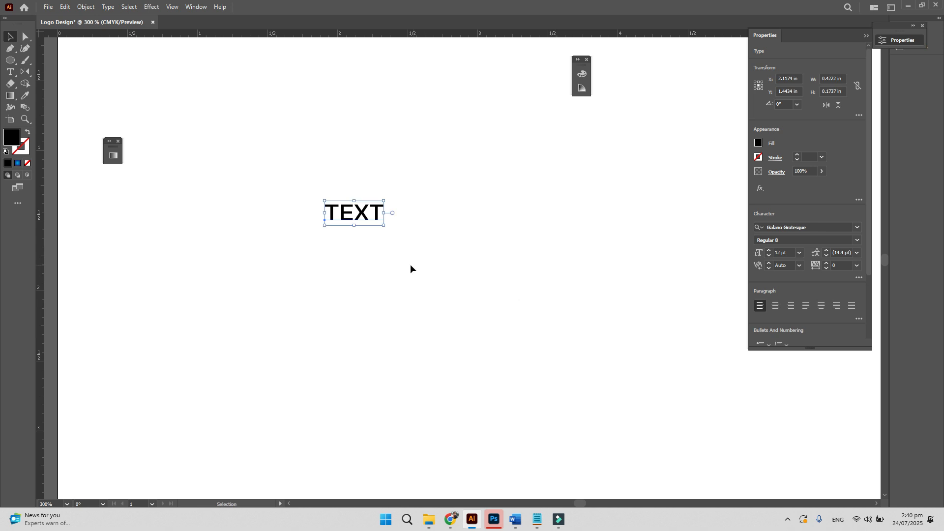
drag(384, 225, 600, 365)
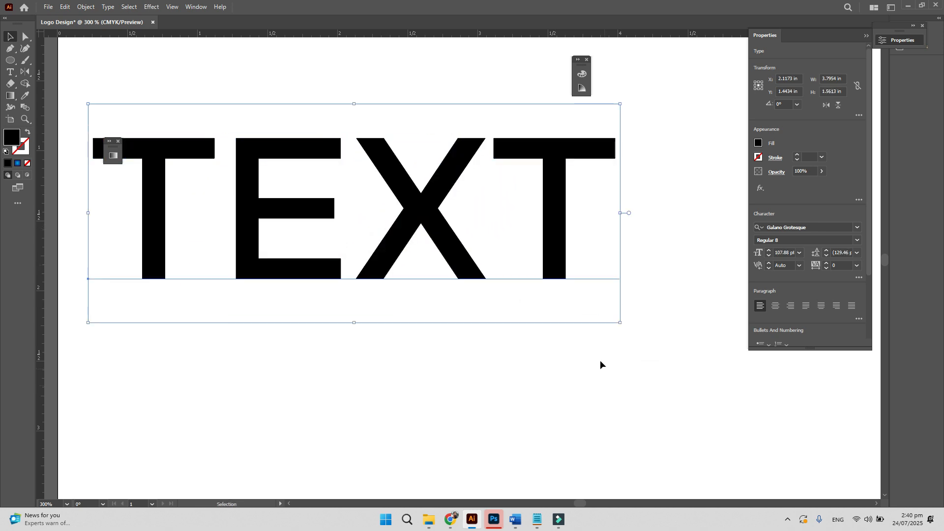
key(ctrl+z)
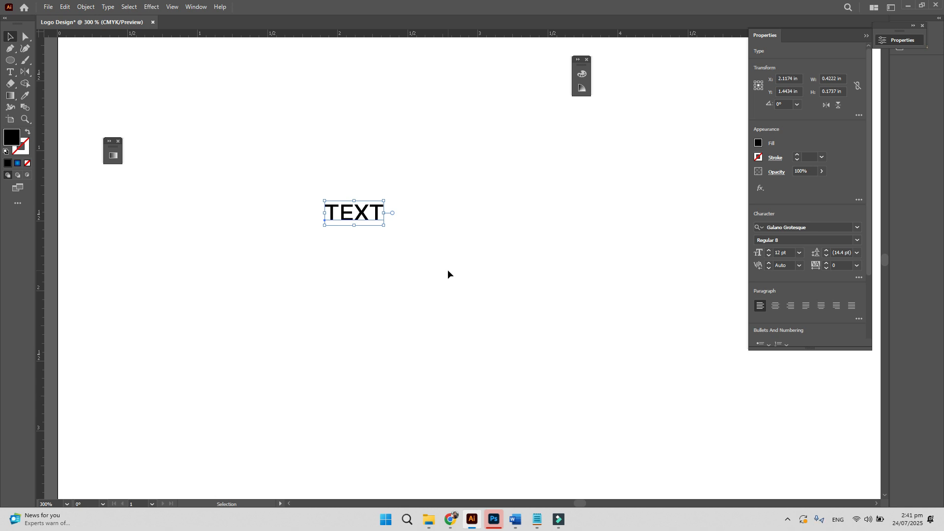
drag(447, 276, 292, 166)
key(Delete)
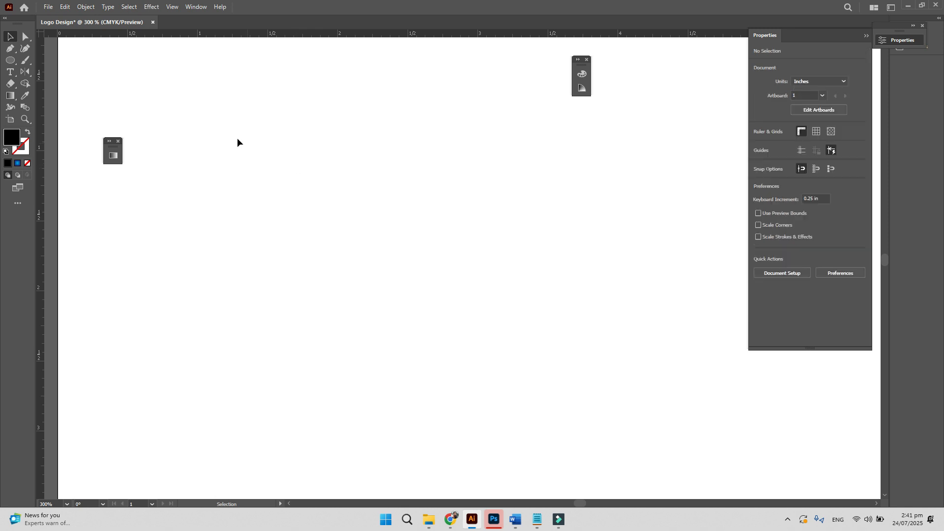
- Bring Chrome forward, dismiss the Nasa font page's sign-up prompt, and return to the schools logos results
click(14, 36)
click(454, 527)
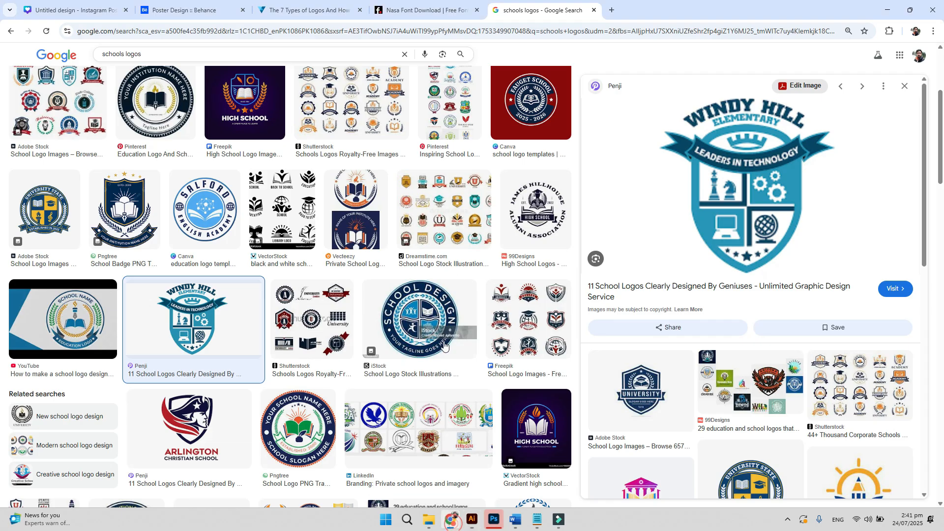
scroll(442, 197, up, 3)
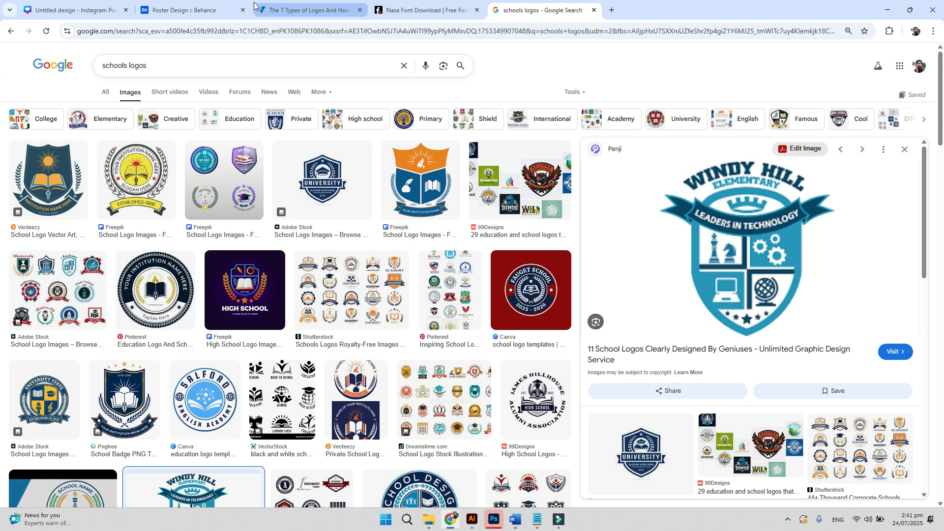
click(388, 9)
click(491, 313)
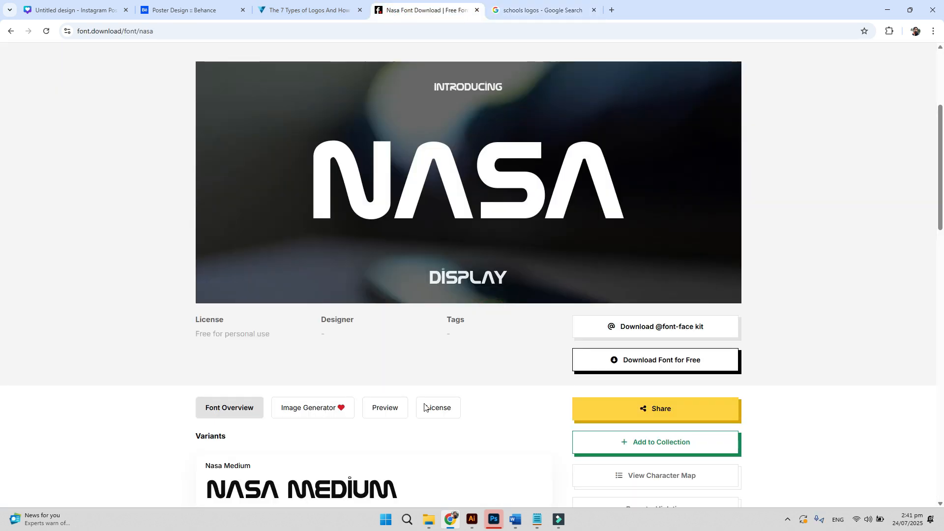
click(548, 10)
- Load the Freepik site in the Google results tab
click(549, 30)
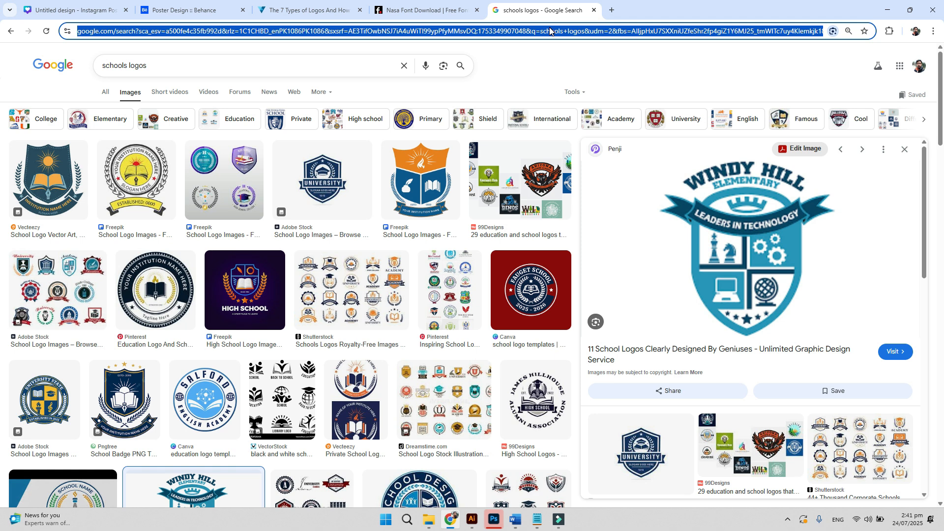
text(FR)
key(Return)
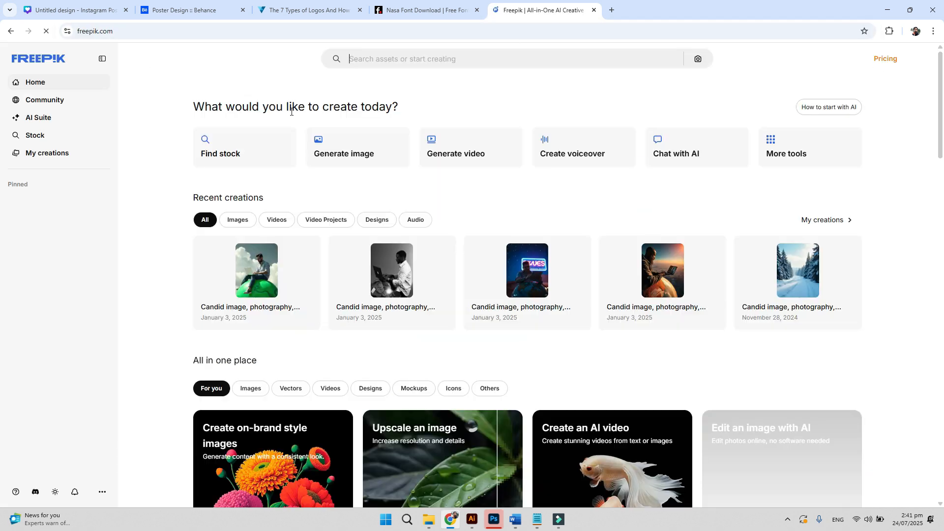
- Search Freepik for 'property logo' and browse the results
click(383, 61)
text(property log)
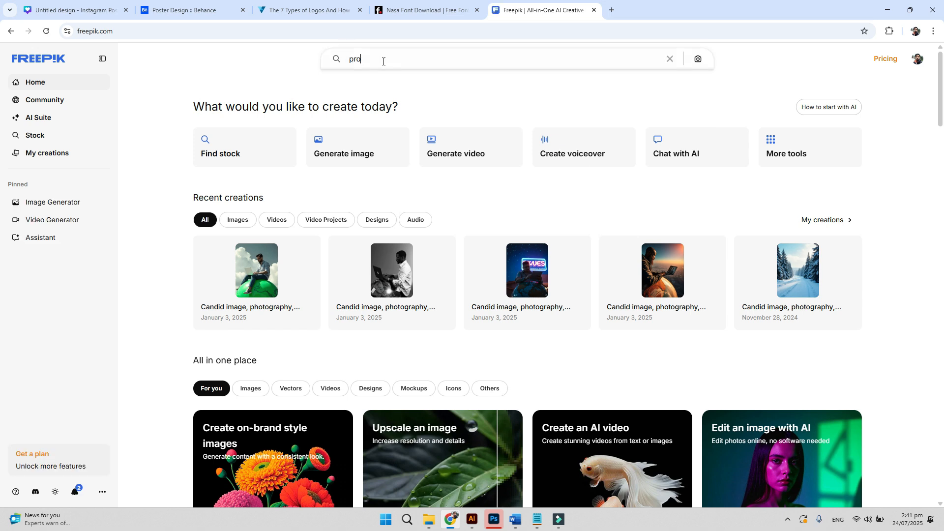
text(o)
key(Return)
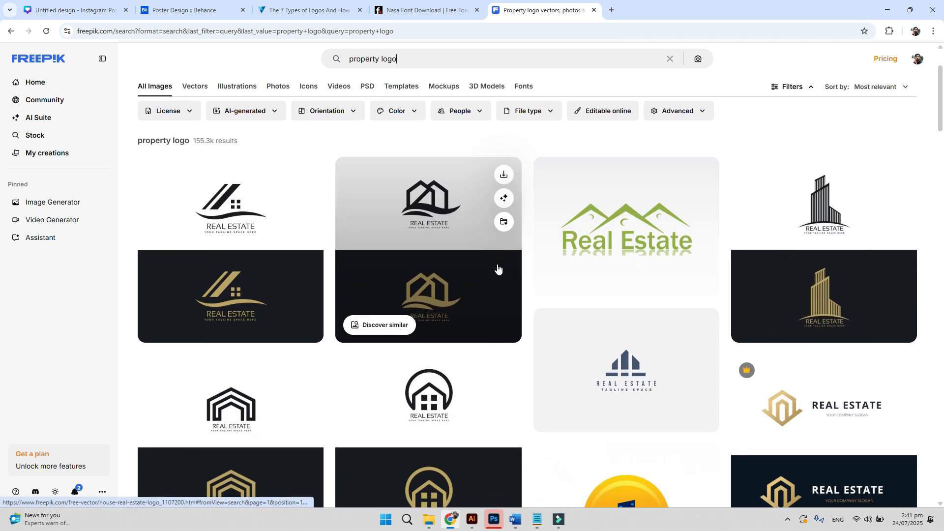
scroll(525, 238, down, 4)
scroll(526, 239, up, 5)
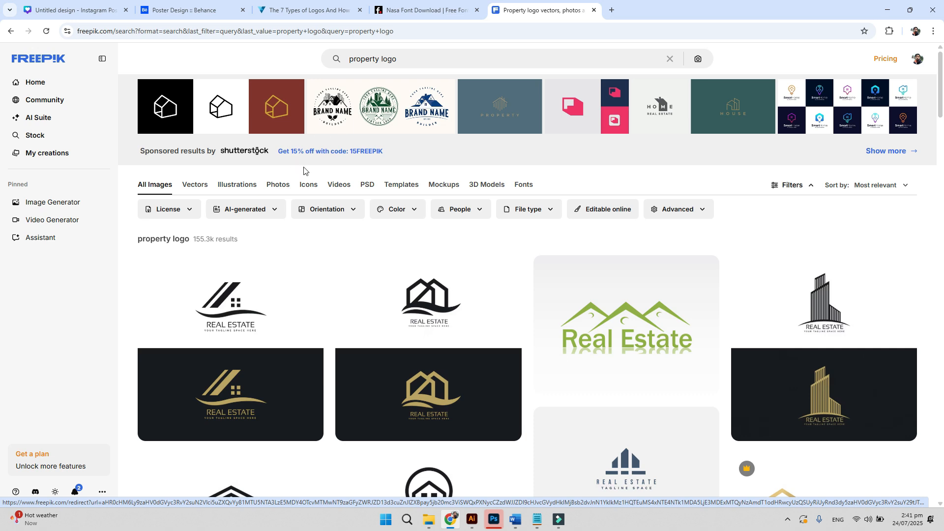
scroll(307, 172, down, 5)
scroll(308, 172, down, 3)
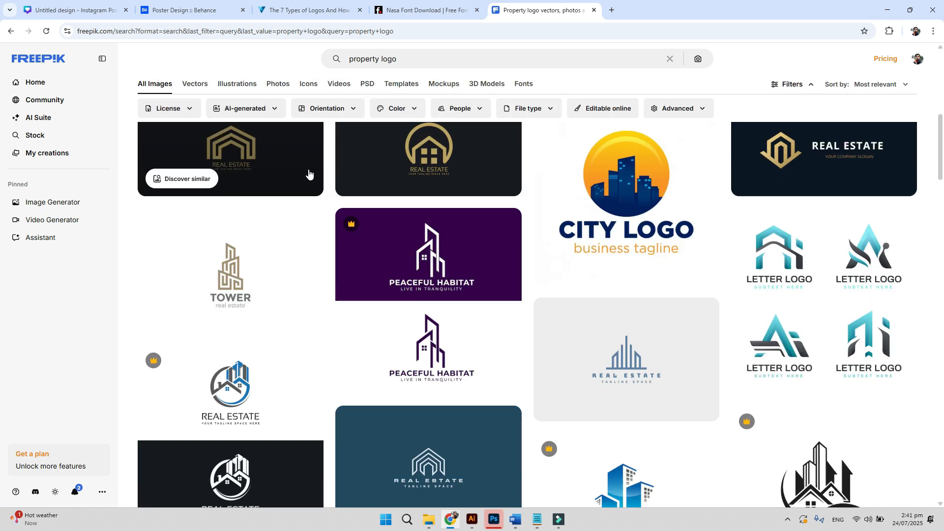
scroll(307, 167, up, 8)
- Replace the query with 'brochure' and run the search
drag(404, 72, 286, 3)
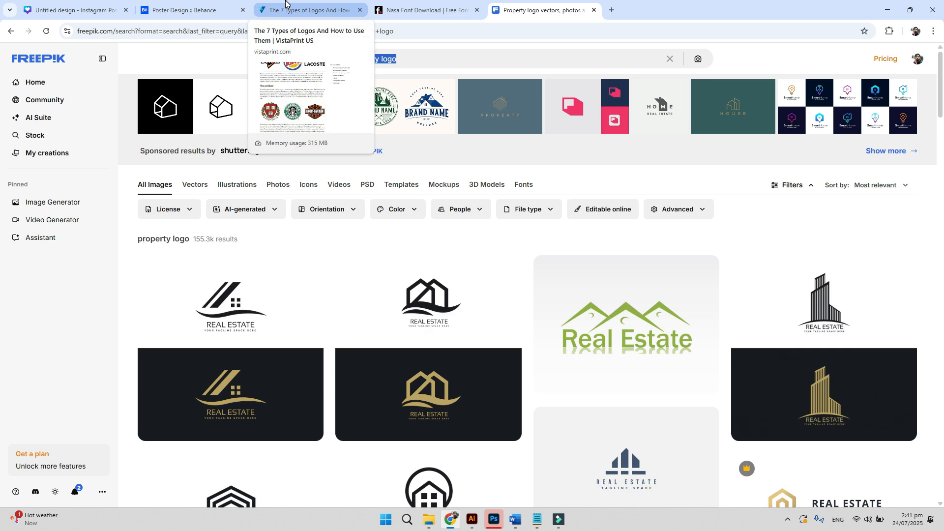
text(brochure)
key(Return)
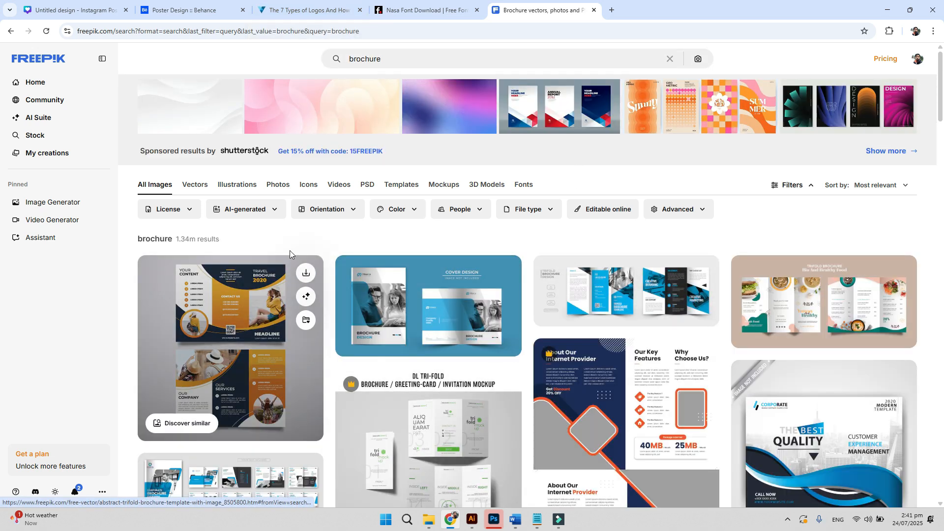
- Filter the brochure results to the Free licence
click(170, 214)
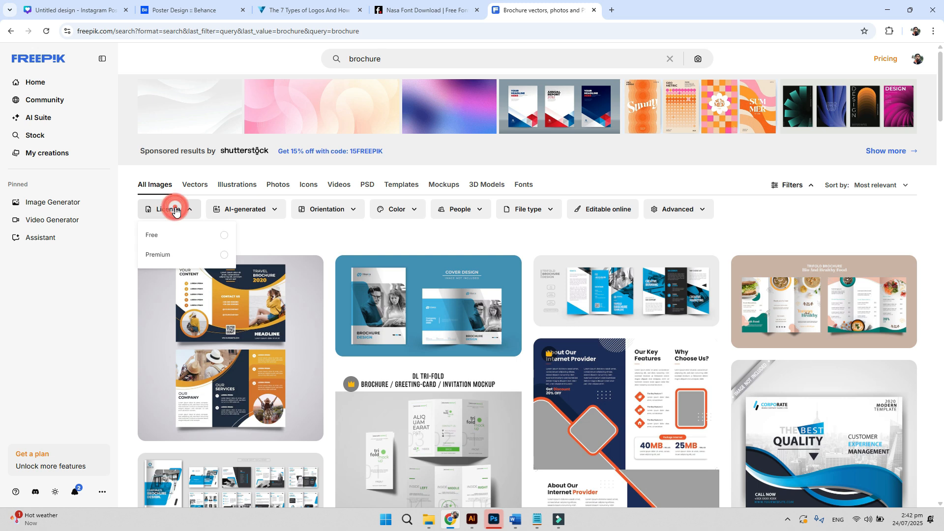
click(223, 236)
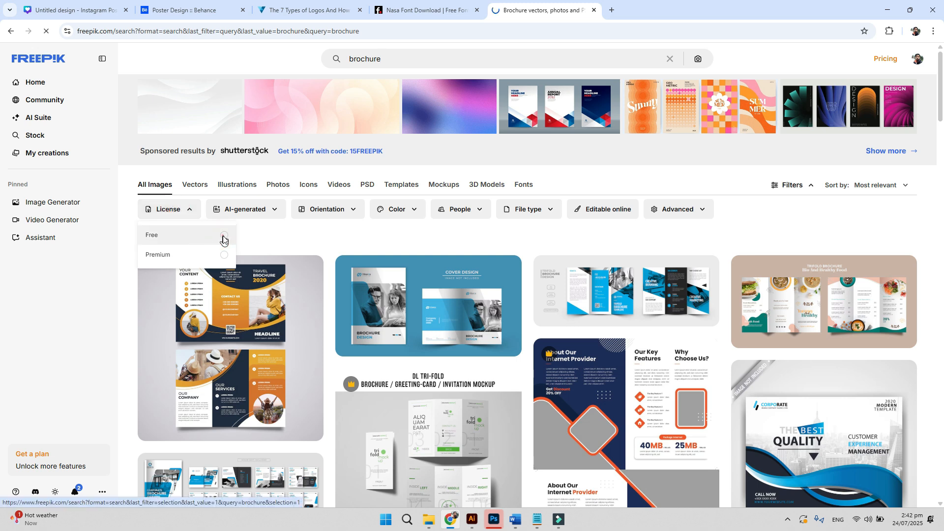
scroll(593, 344, down, 4)
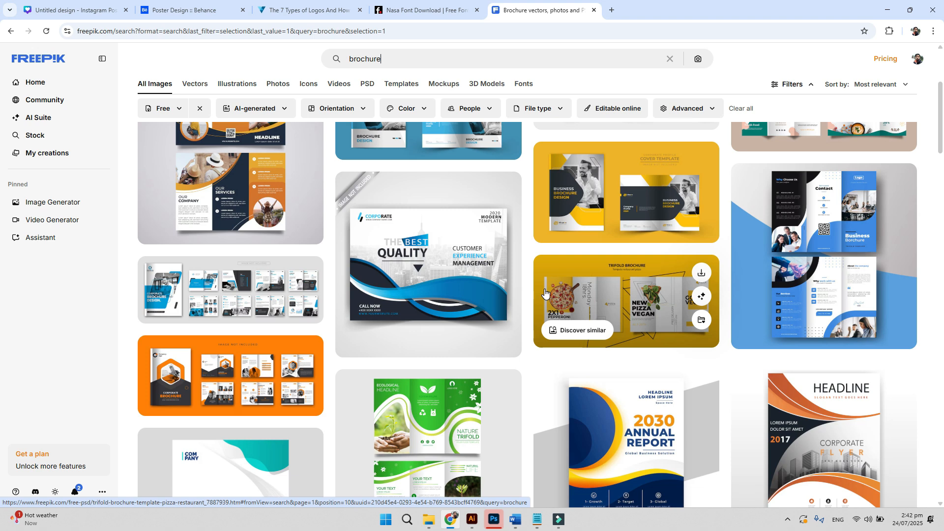
- Replace the search with 'social media post', fixing the typo, and run it
double_click(401, 58)
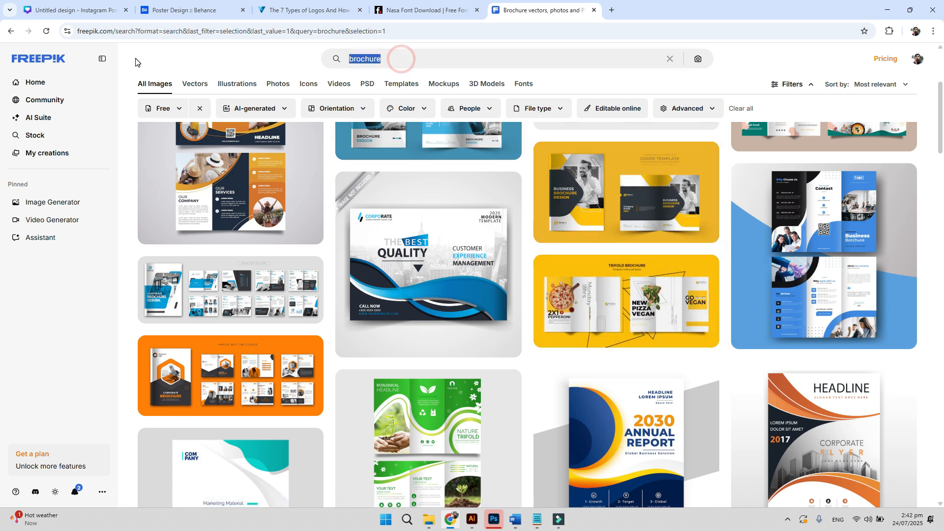
text(social me di)
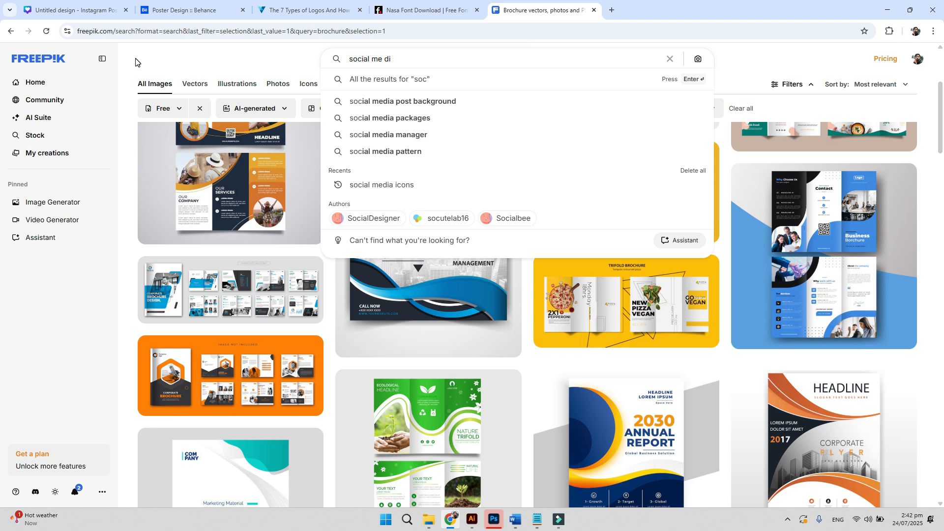
text(a post)
key(Left)
key(Left)
key(Left)
key(Left)
key(Left)
key(Left)
key(Left)
key(BackSpace)
key(BackSpace)
text(d)
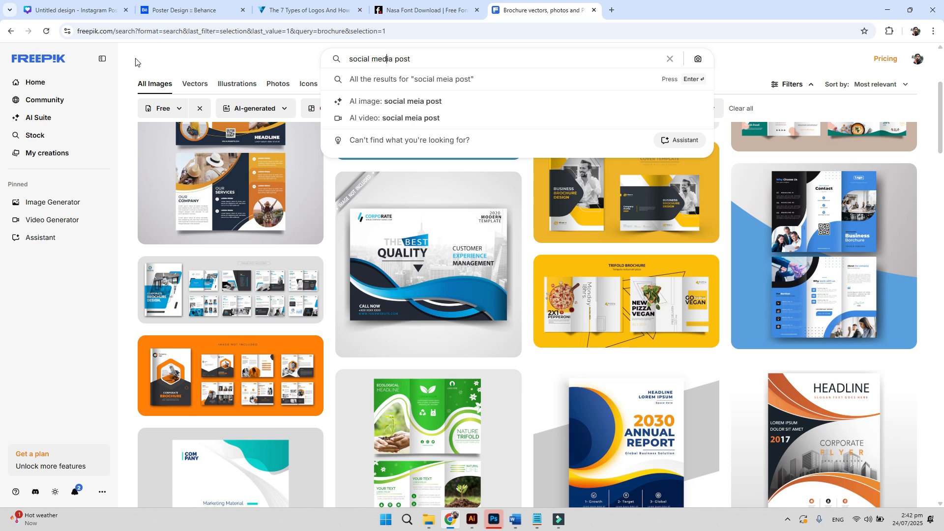
key(Return)
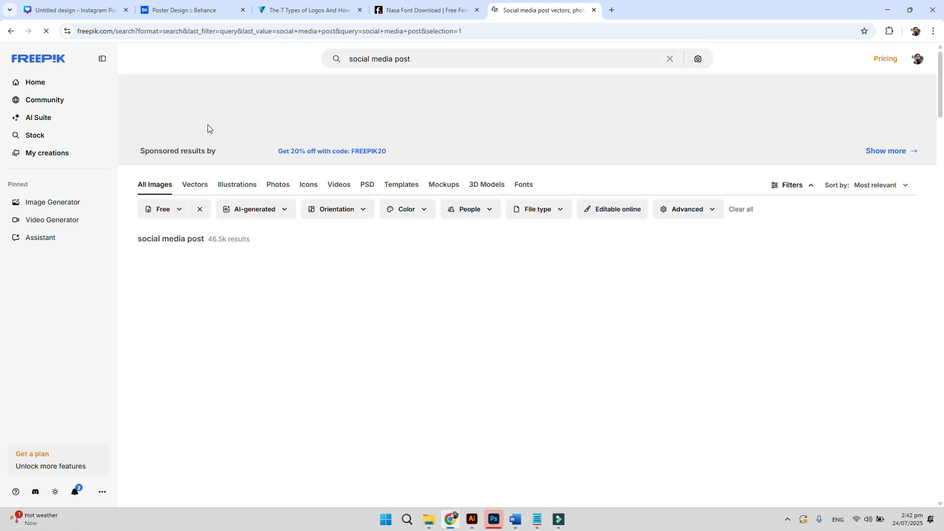
- Scroll the Freepik free 'social media post' results, opening and closing the licence filter
scroll(310, 208, down, 5)
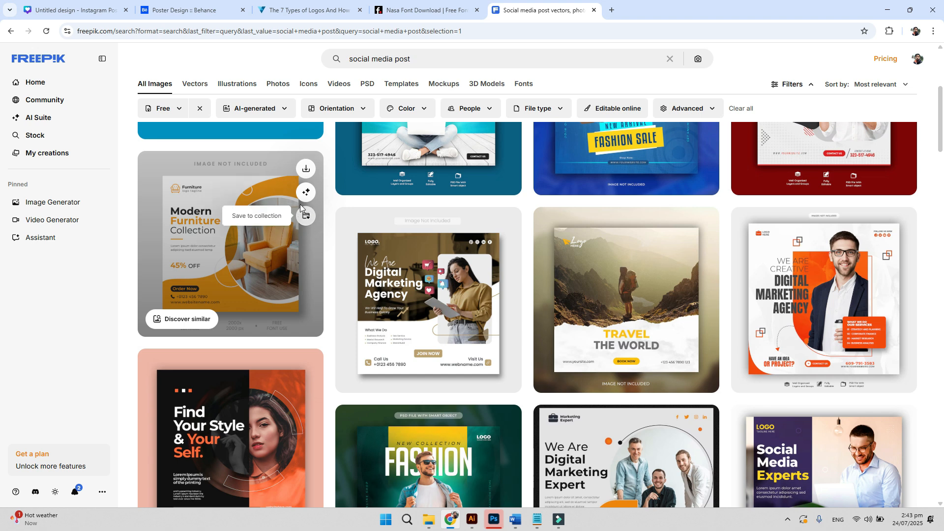
click(174, 108)
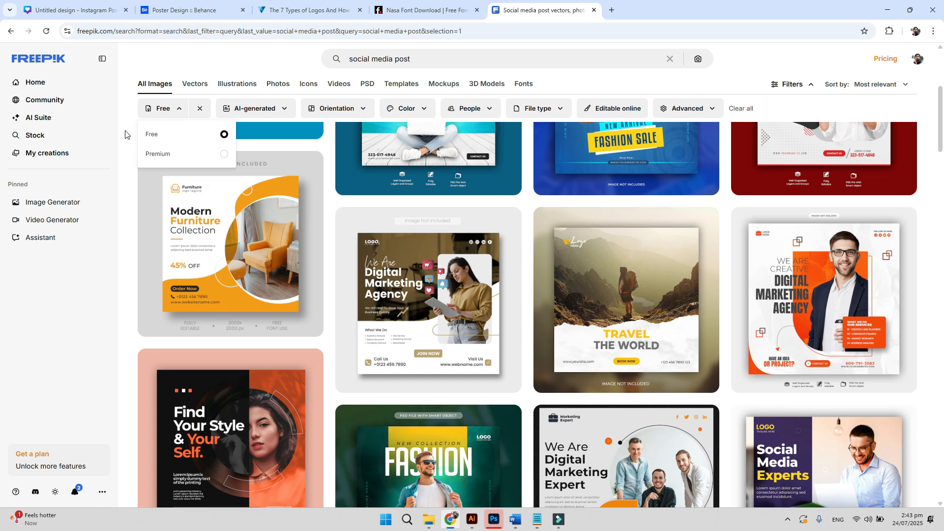
scroll(156, 121, up, 3)
scroll(156, 121, up, 3)
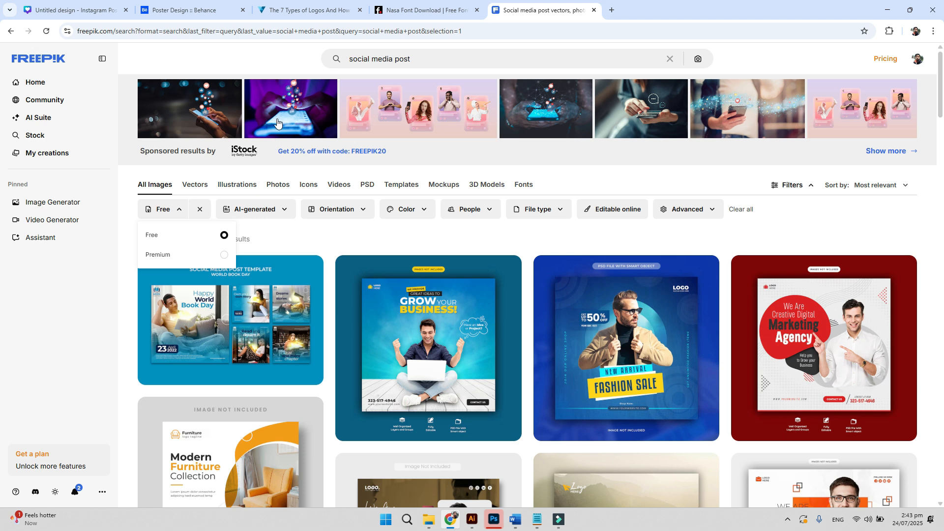
click(409, 58)
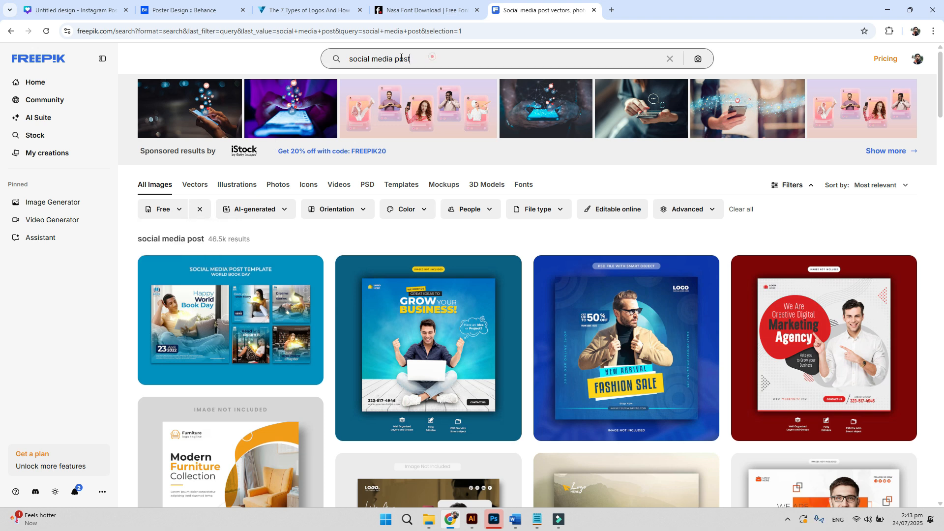
- Open Flaticon's 'graphs' icon search in a new tab and select the search term
click(612, 10)
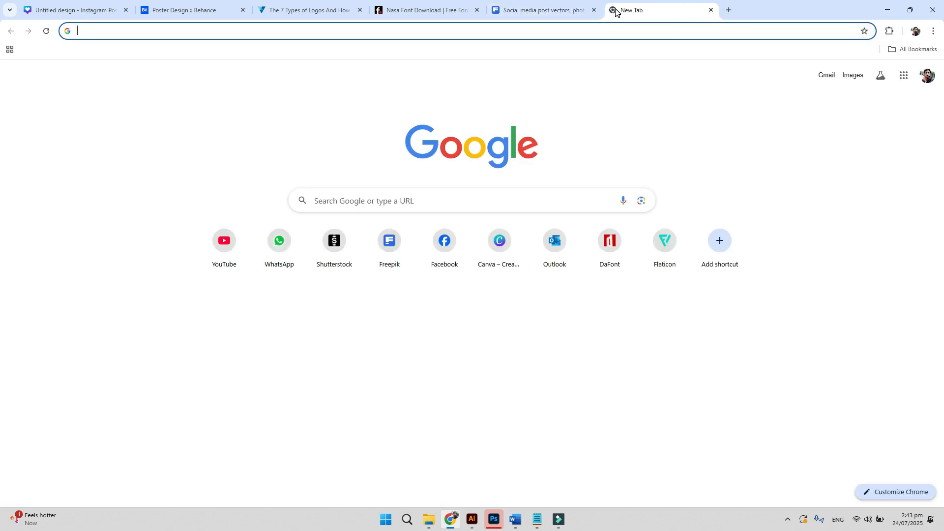
text(flat)
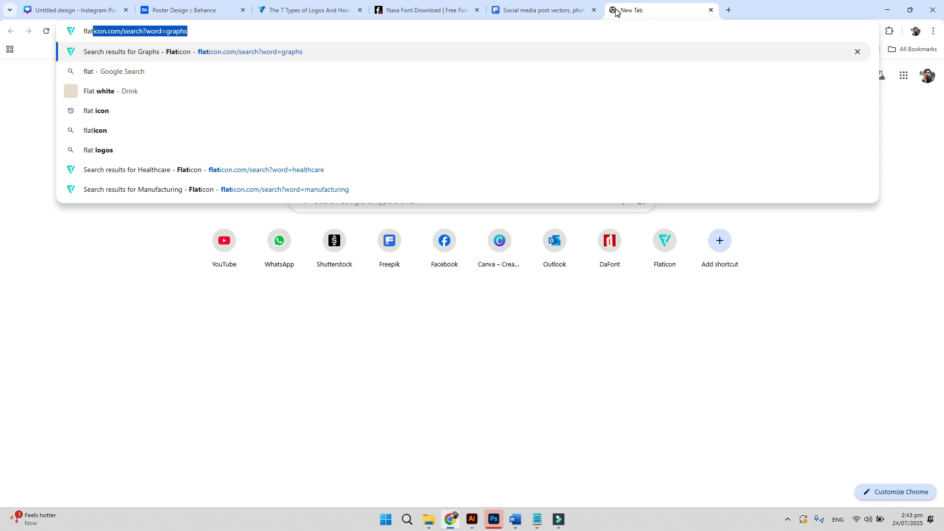
key(Return)
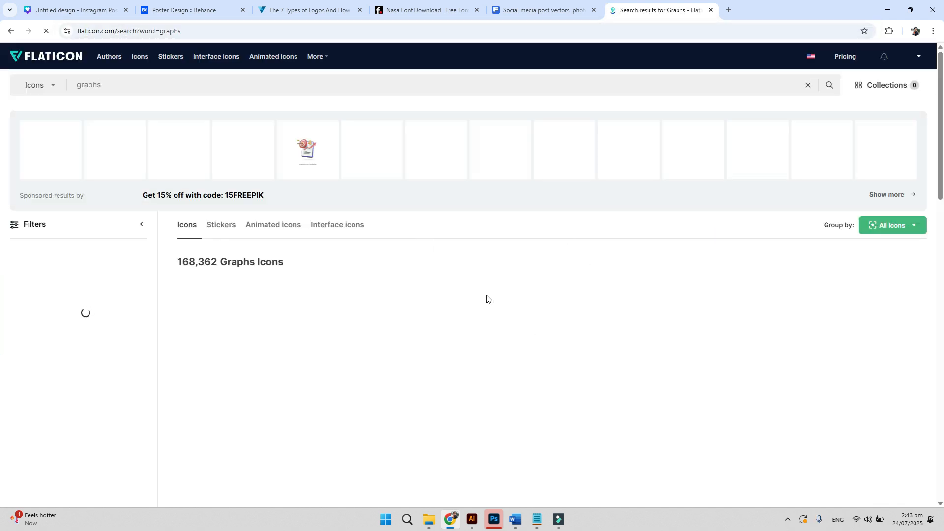
double_click(97, 82)
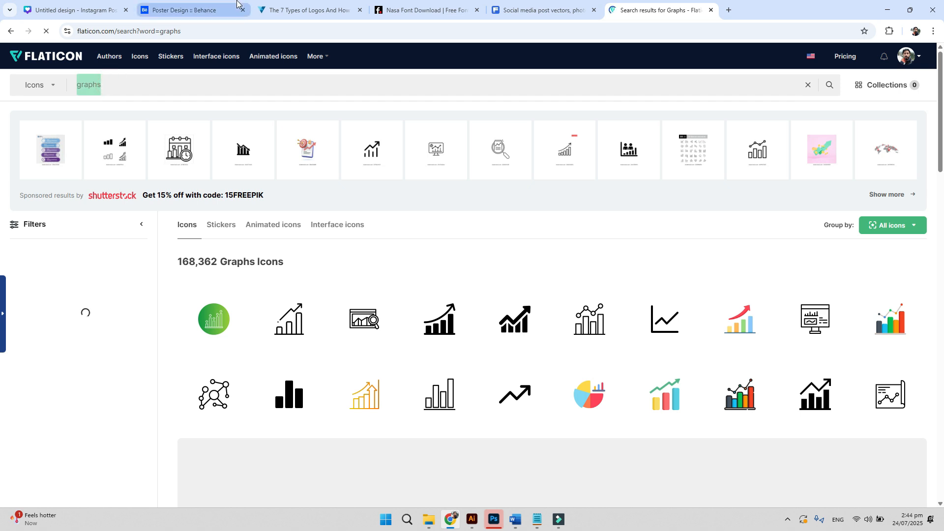
mouse_move(238, 4)
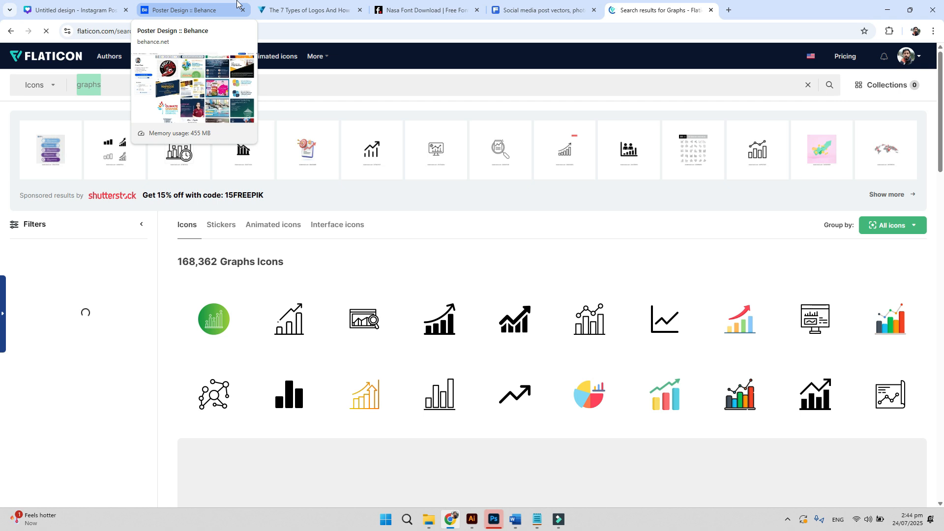
- Search Freepik for 'time icon', then 'calendar', browse the results, and return to Flaticon
click(536, 10)
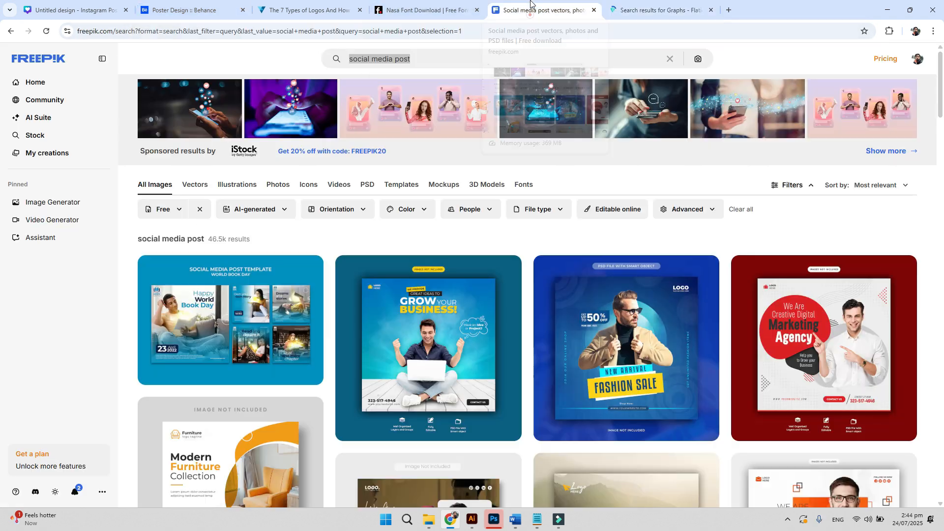
text(time icon)
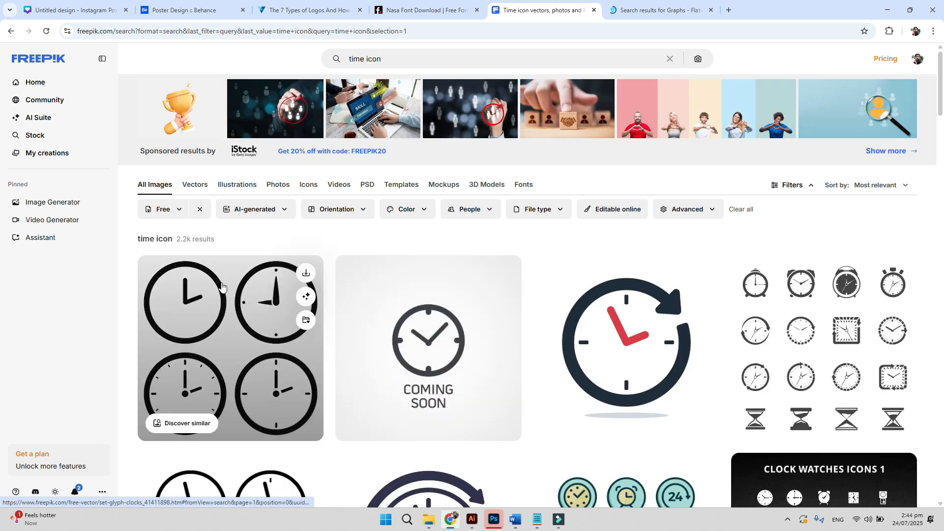
click(392, 59)
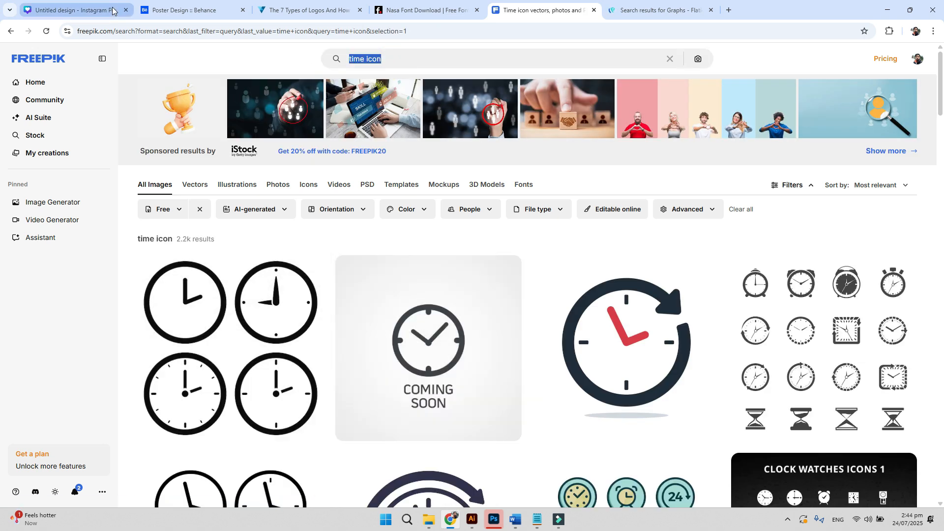
text(calendar)
key(Return)
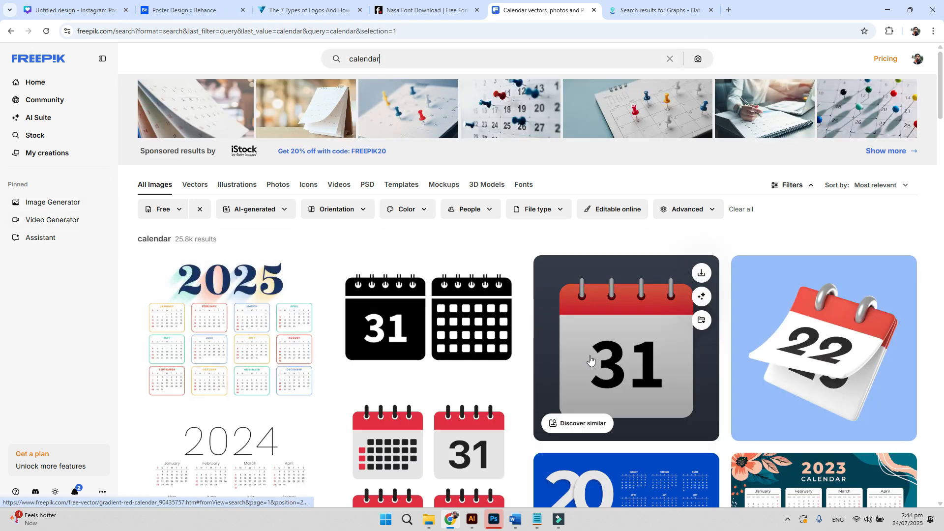
scroll(653, 344, down, 6)
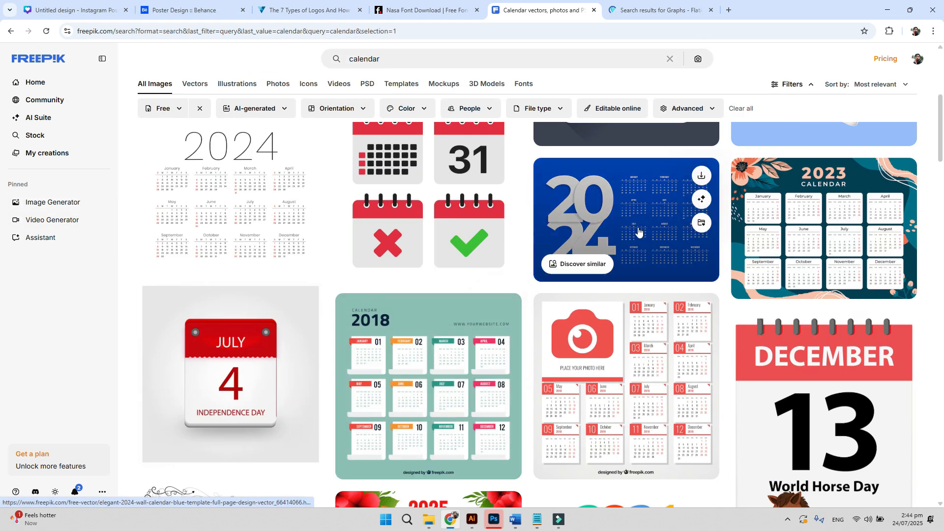
scroll(637, 236, up, 4)
scroll(570, 236, up, 2)
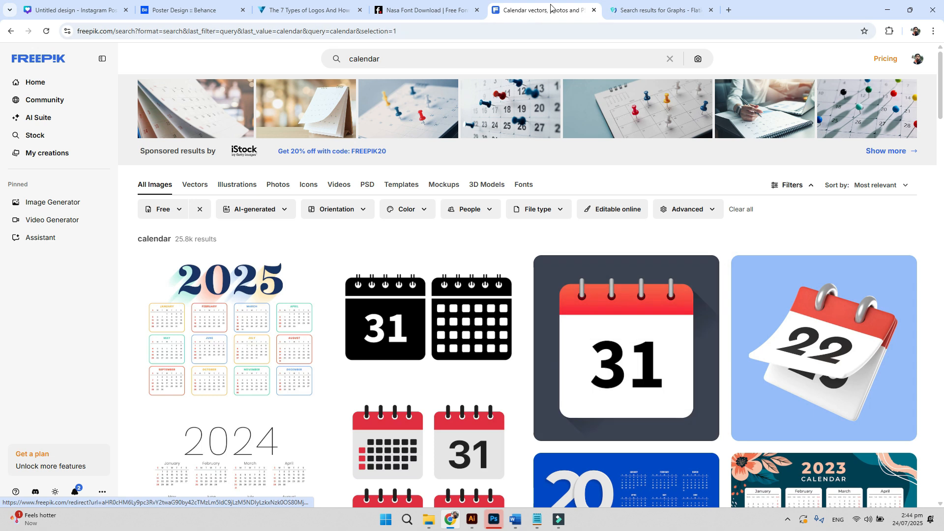
click(647, 5)
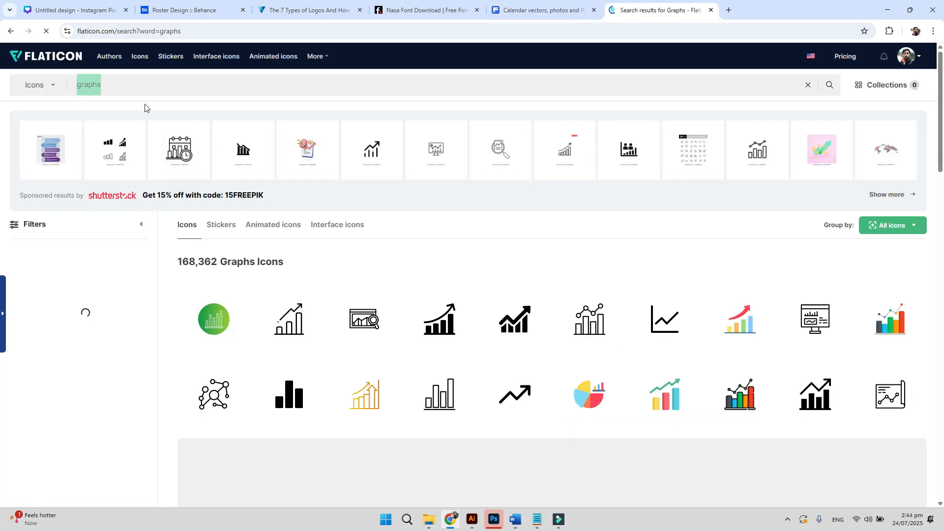
- Search Flaticon for calendar icons, then search Freepik for 'location' images
text(cal)
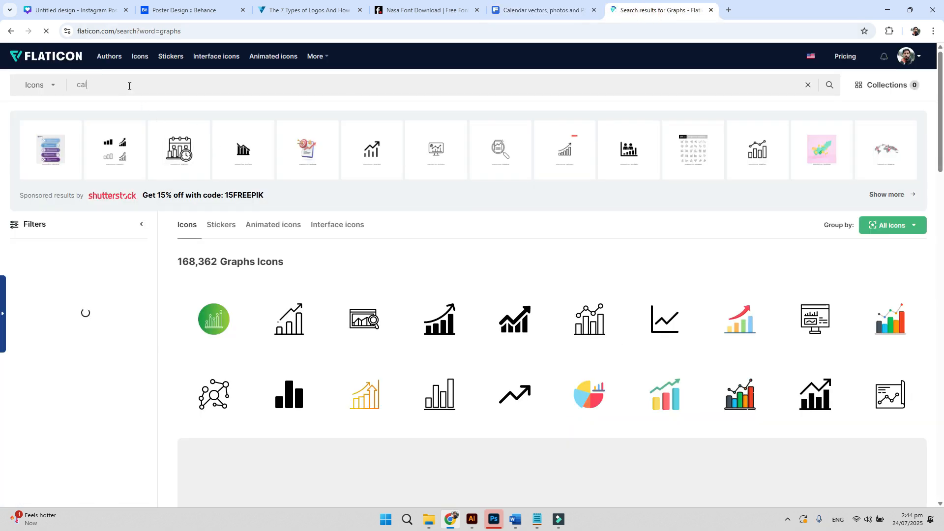
text(dendar)
key(Return)
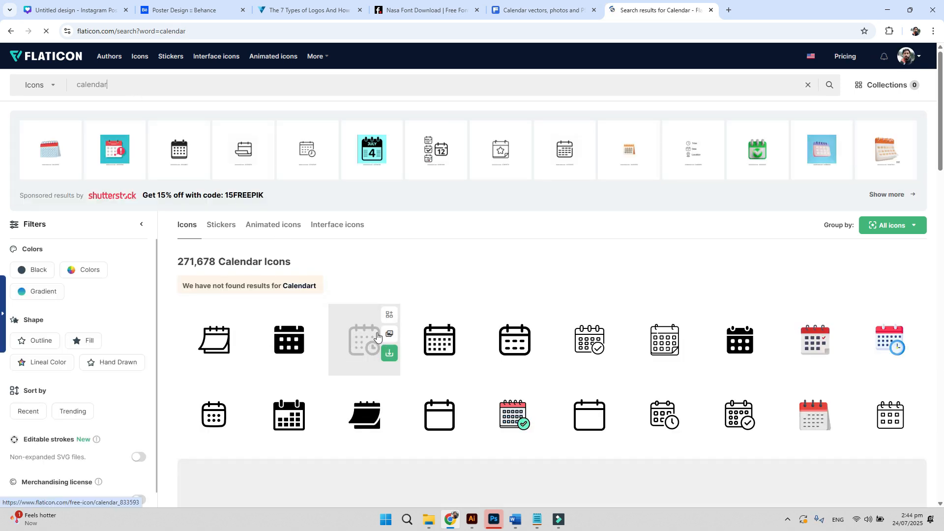
click(536, 10)
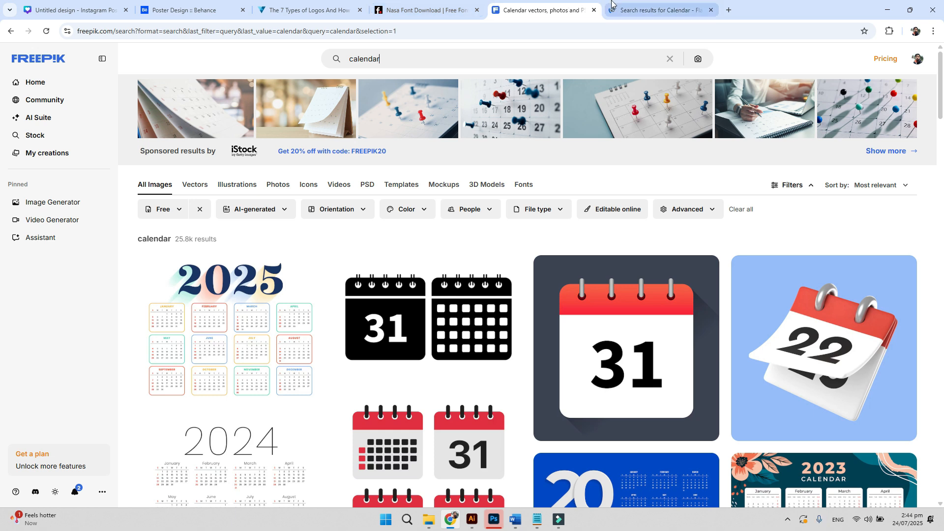
double_click(397, 59)
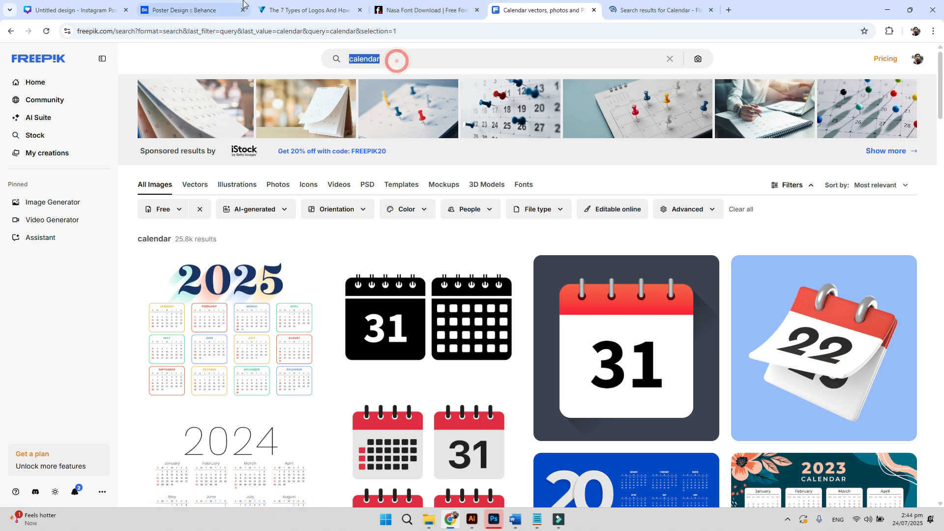
key(BackSpace)
text(location)
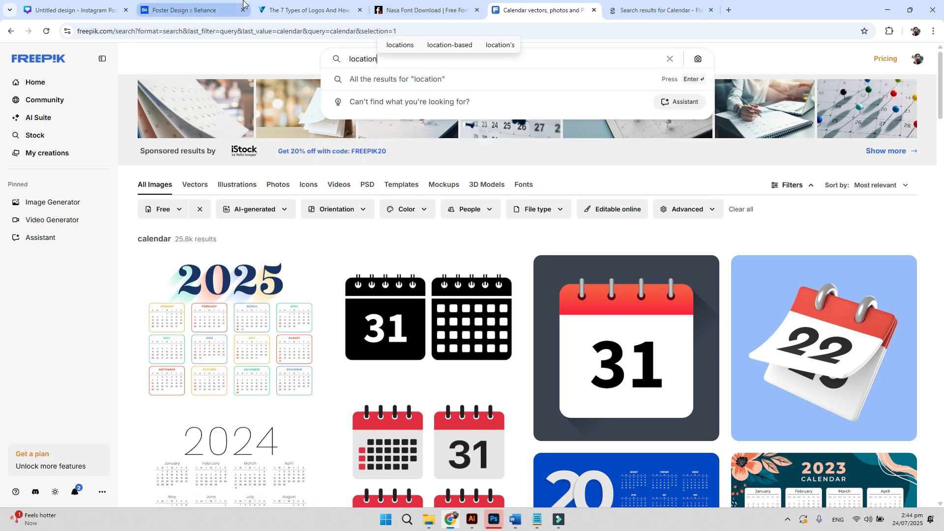
key(Return)
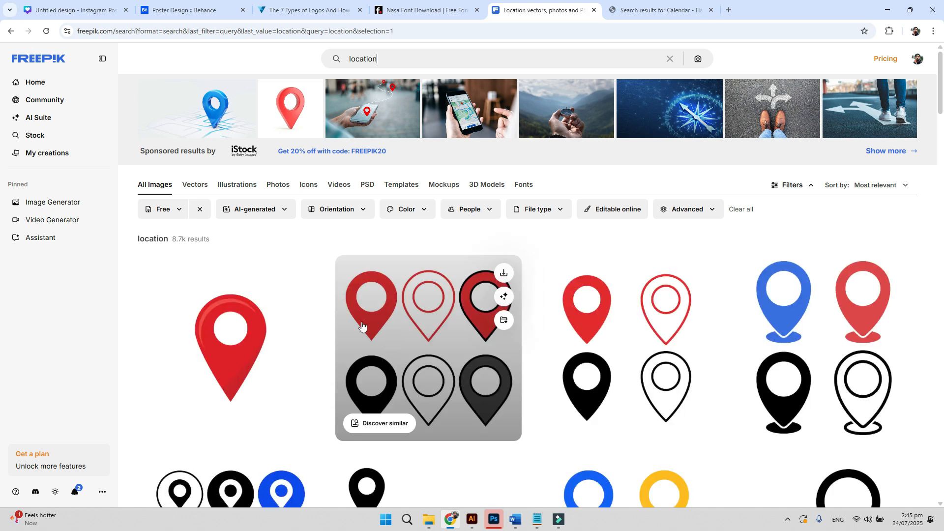
- Search Flaticon for location icons, then bring back Illustrator's Logo Design document zoomed out
click(619, 10)
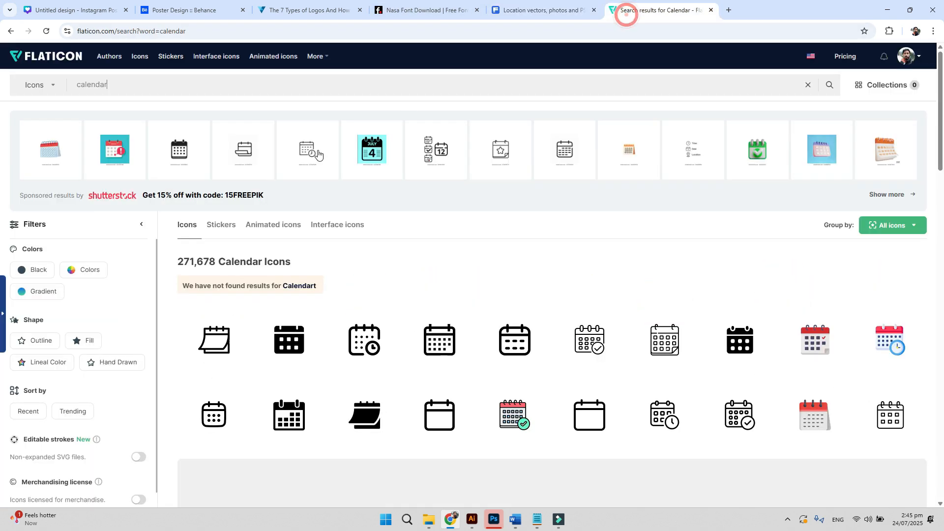
double_click(144, 78)
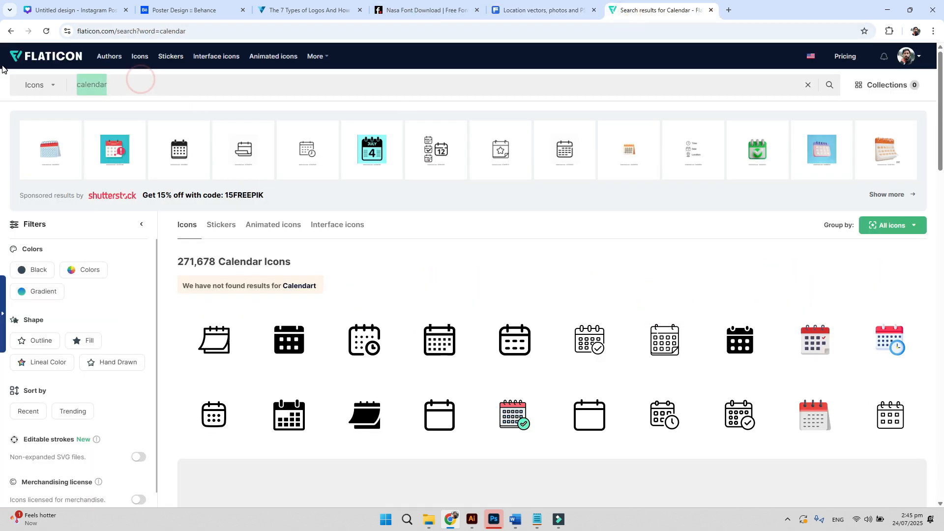
text(location)
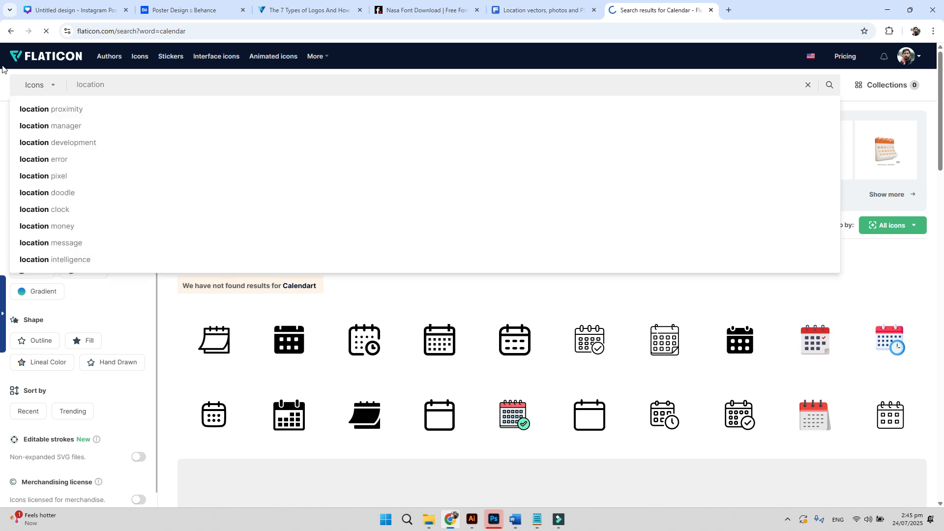
key(Return)
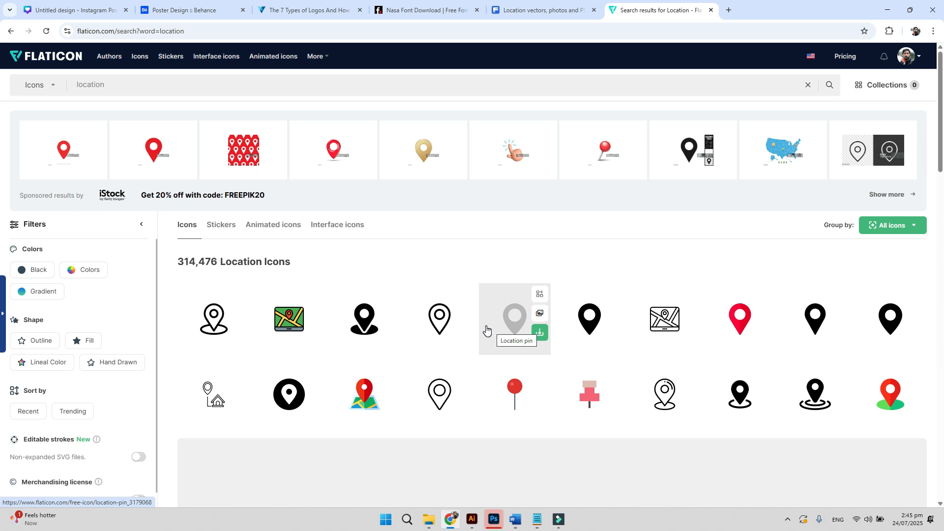
click(480, 522)
key(ctrl+minus)
key(ctrl+minus)
key(ctrl+minus)
key(ctrl+minus)
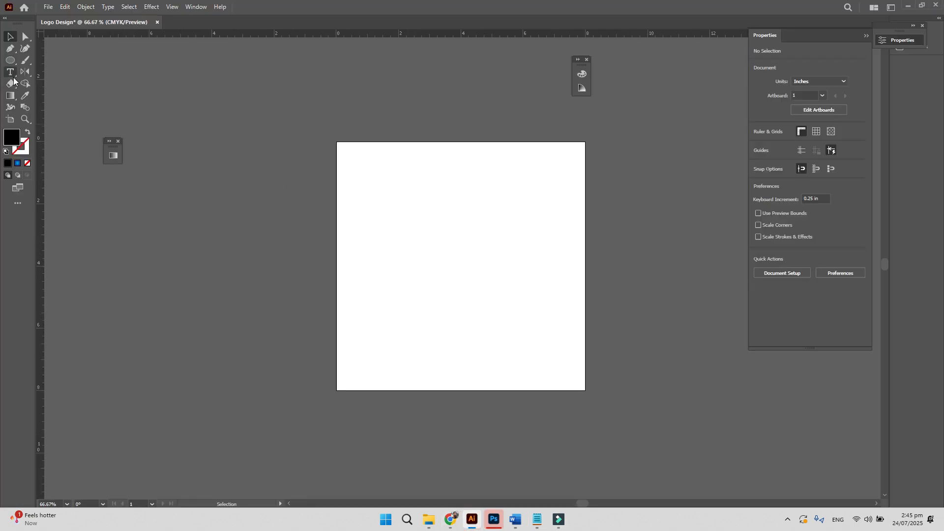
- Draw a small square on the artboard's upper left and fill it red
click(10, 60)
click(39, 60)
drag(403, 185, 436, 218)
click(23, 42)
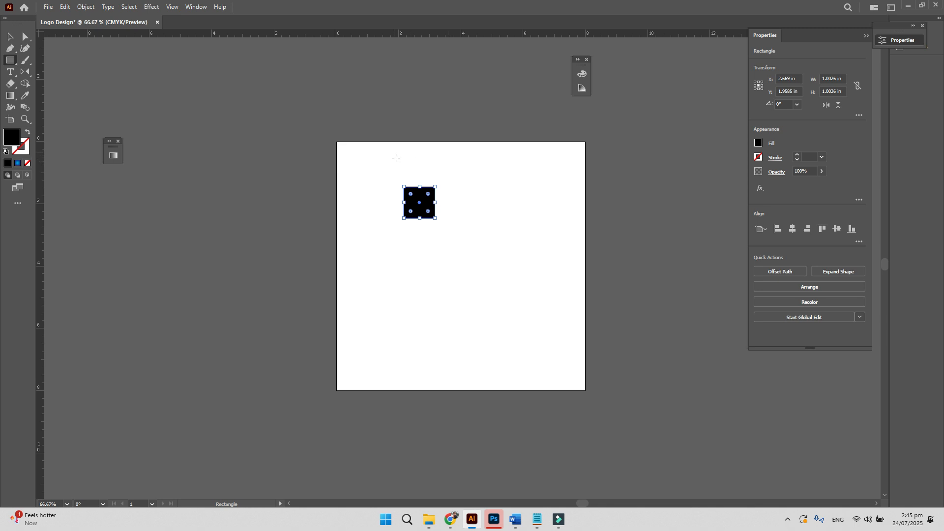
click(758, 144)
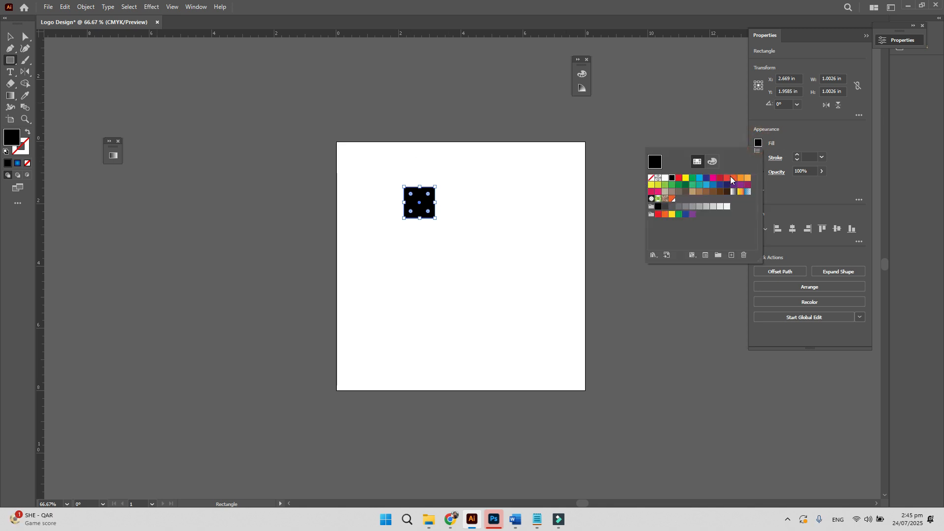
click(727, 178)
click(12, 38)
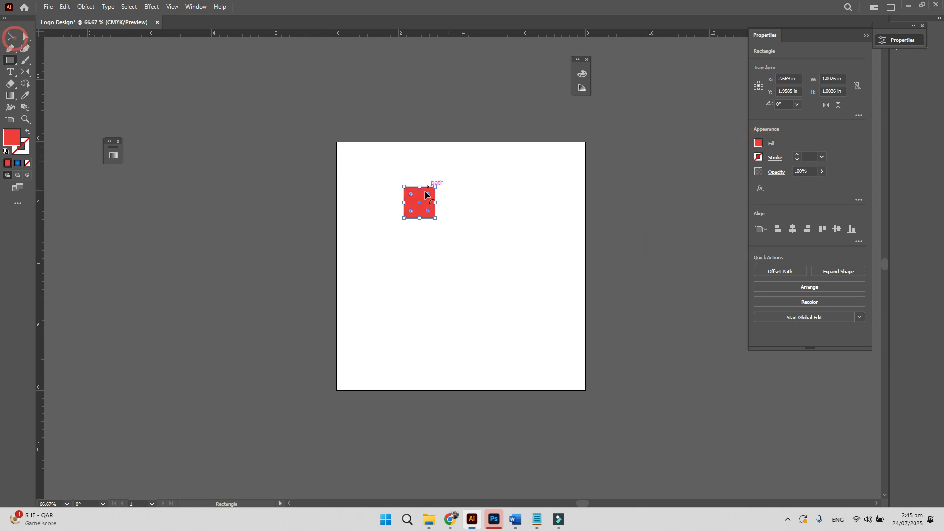
- Align the square to the artboard: left, right, horizontal centre, top, then vertical centre
click(762, 230)
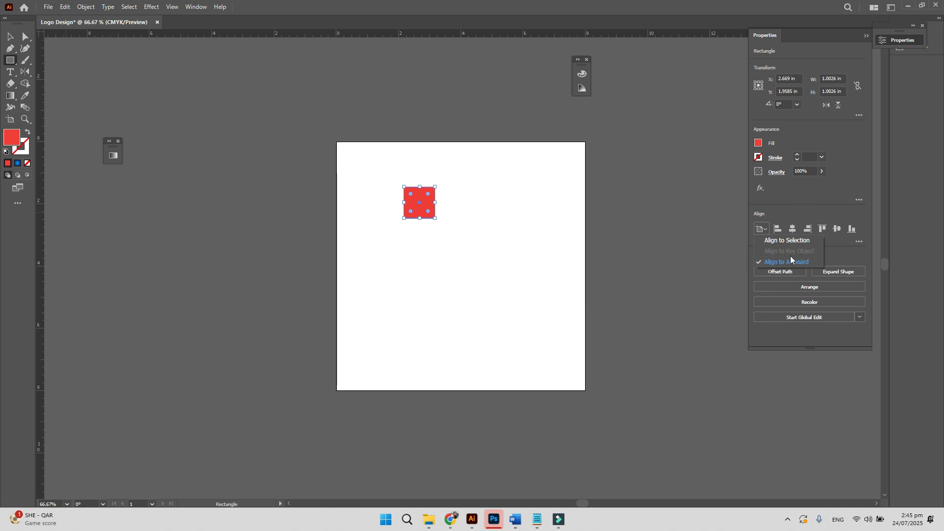
click(800, 200)
click(777, 229)
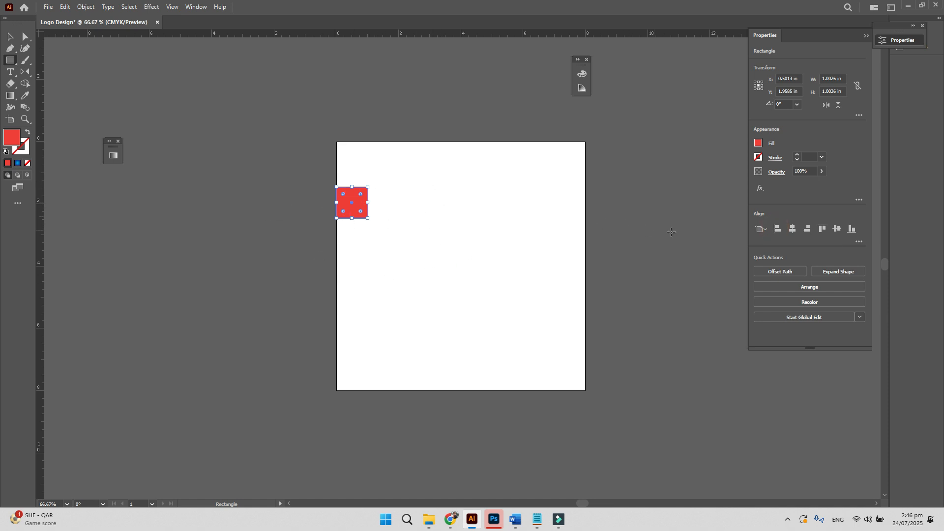
click(808, 229)
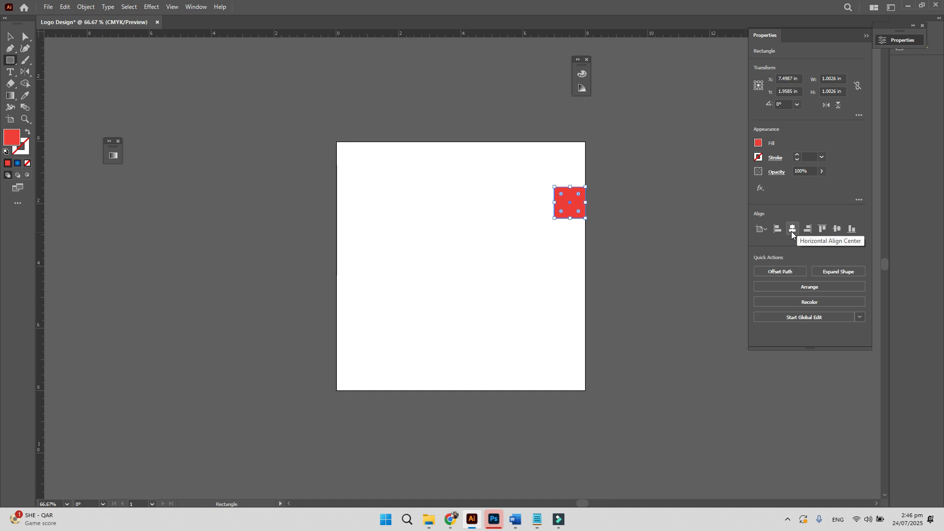
click(792, 233)
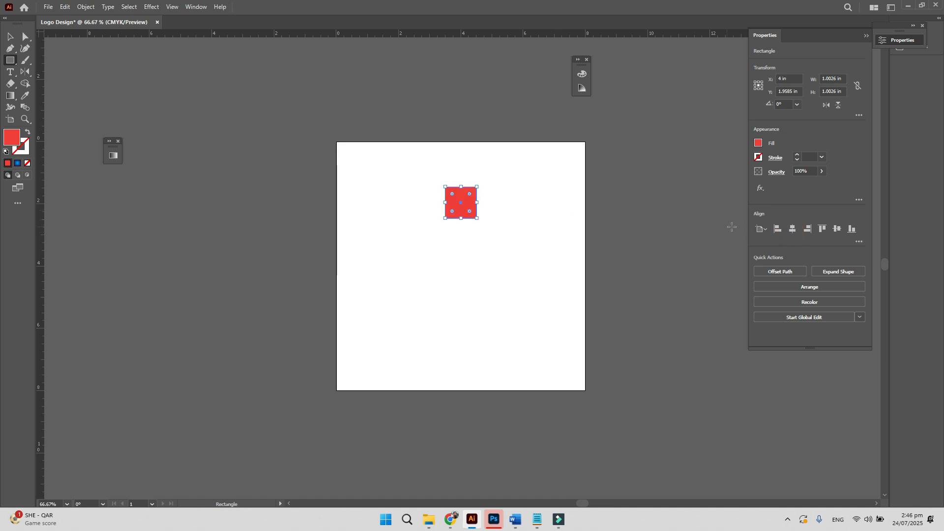
click(823, 229)
click(839, 229)
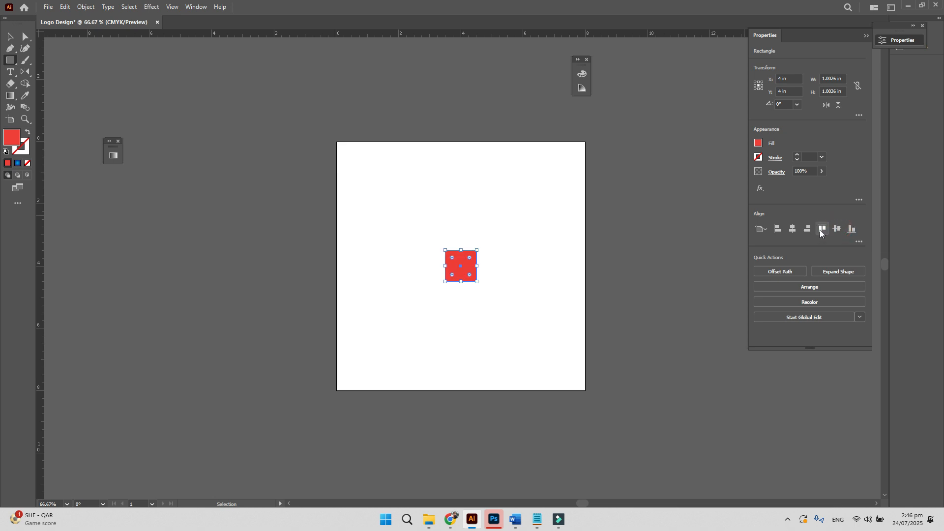
click(792, 229)
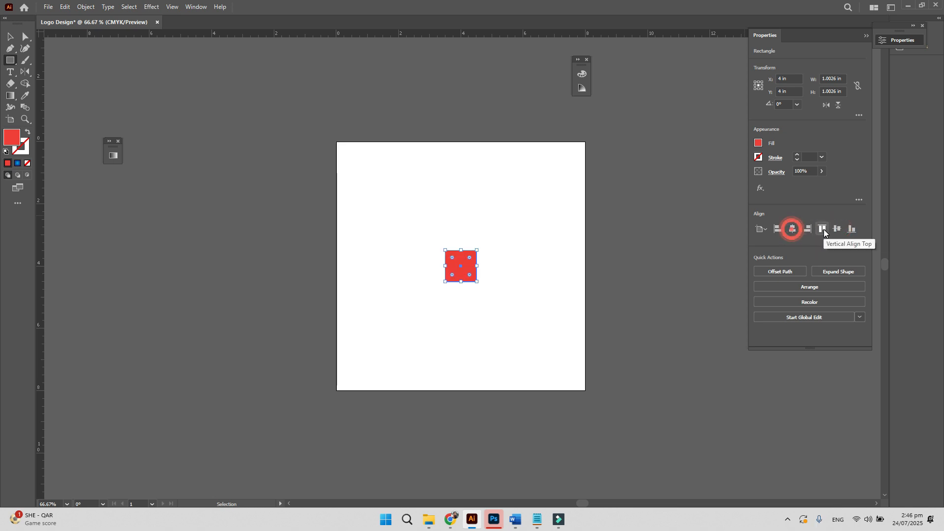
- Keep trying artboard alignments, leaving the red square in the top-right corner
click(851, 231)
click(808, 231)
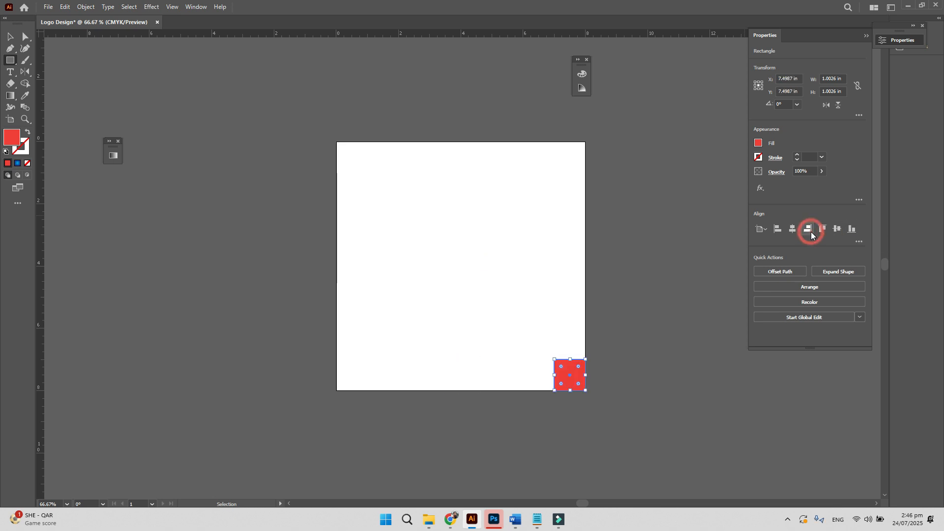
click(778, 230)
click(791, 232)
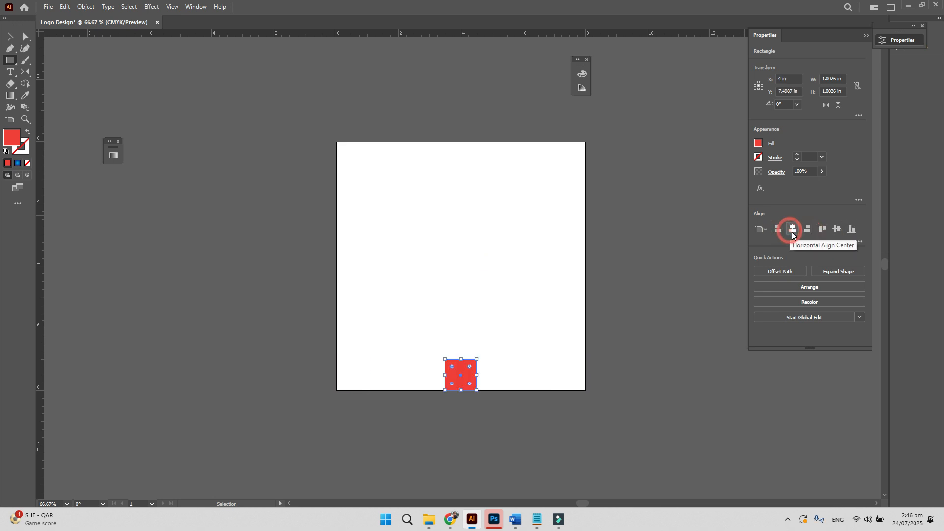
click(821, 233)
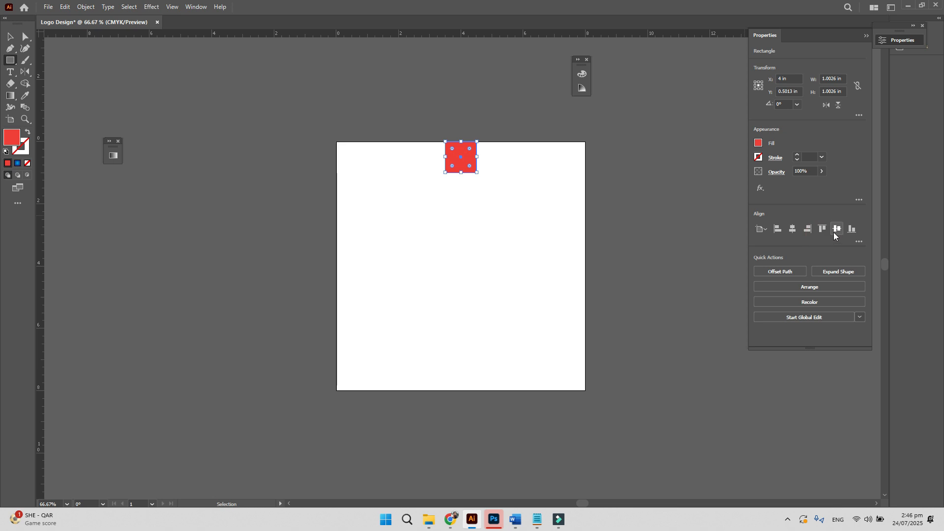
click(793, 231)
click(779, 230)
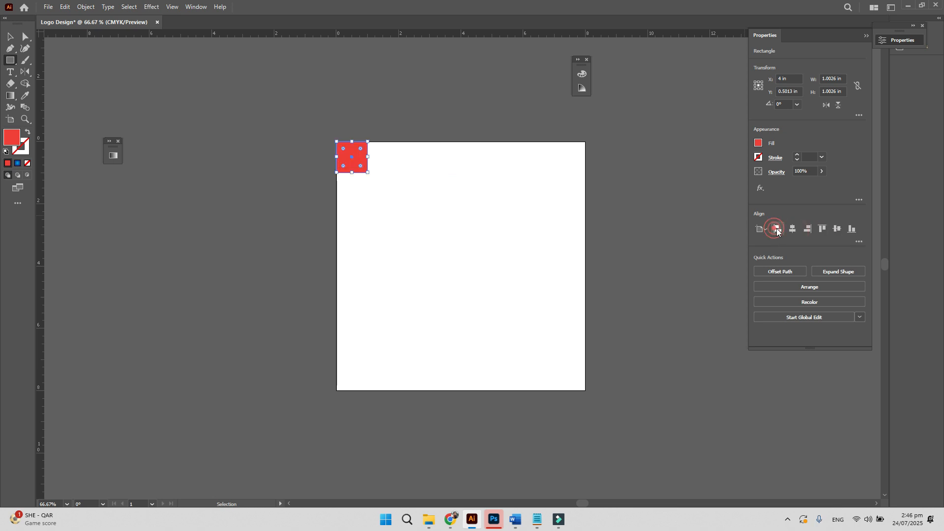
click(808, 230)
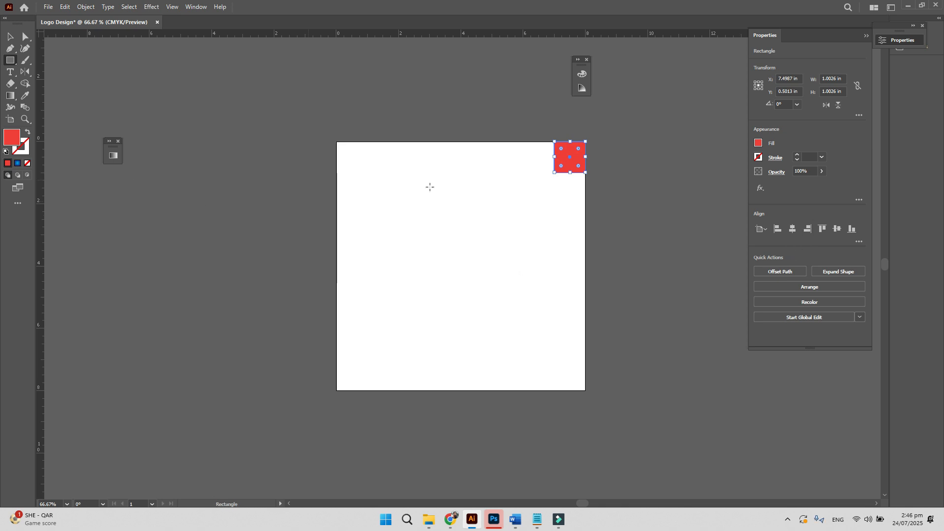
- Move the red square to the artboard centre and zoom in on it
key(v)
click(506, 243)
drag(574, 161, 458, 269)
key(z)
drag(433, 239, 429, 266)
double_click(424, 257)
key(v)
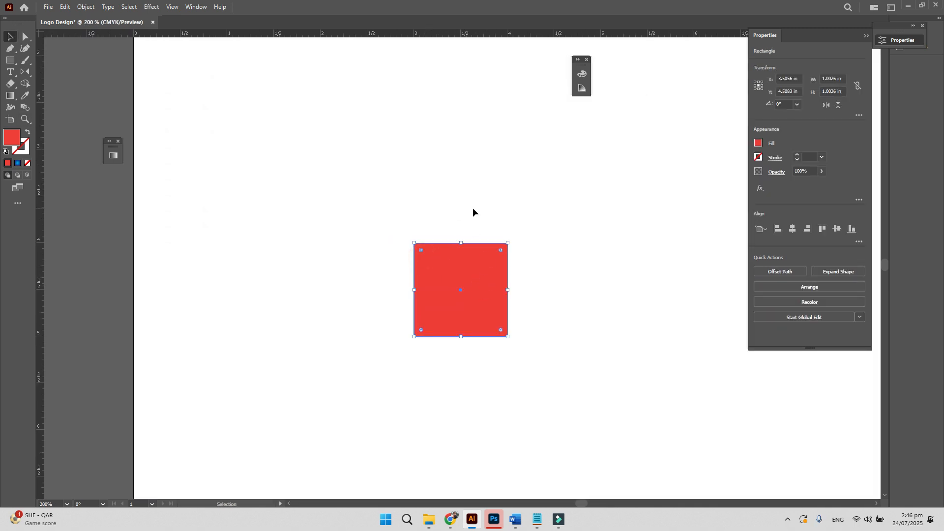
- Stack spaced copies of the square upward with Ctrl+D, then select and delete the column
drag(488, 288, 530, 188)
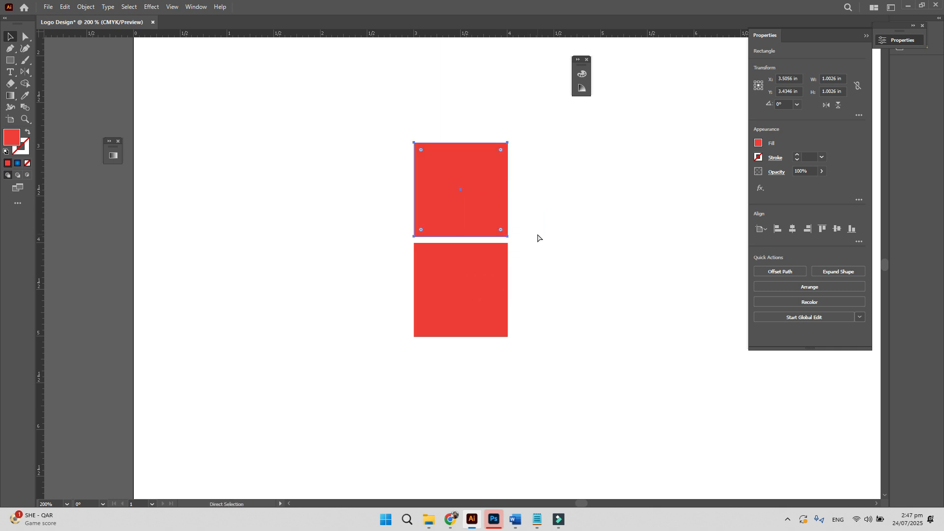
key(ctrl+z)
drag(454, 333, 420, 479)
drag(441, 447, 446, 330)
key(ctrl+d)
key(ctrl+d)
key(ctrl+d)
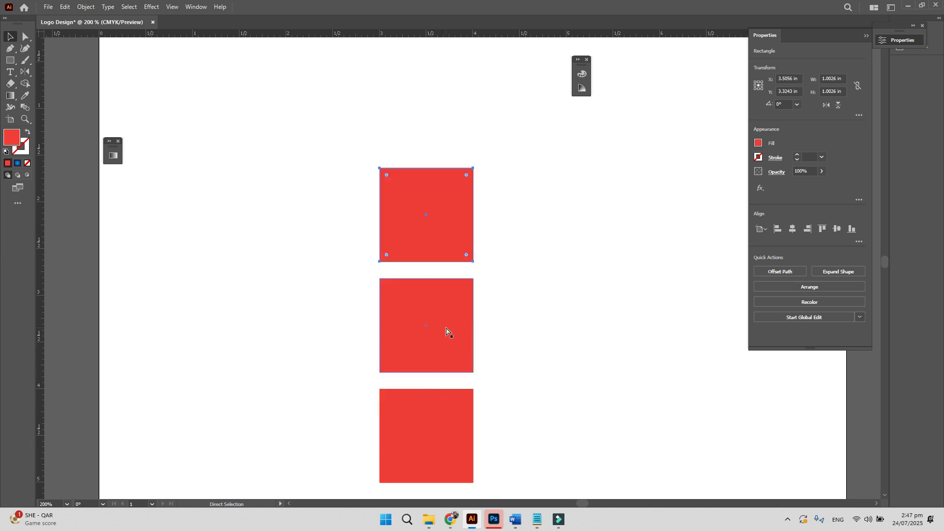
key(ctrl+minus)
key(ctrl+d)
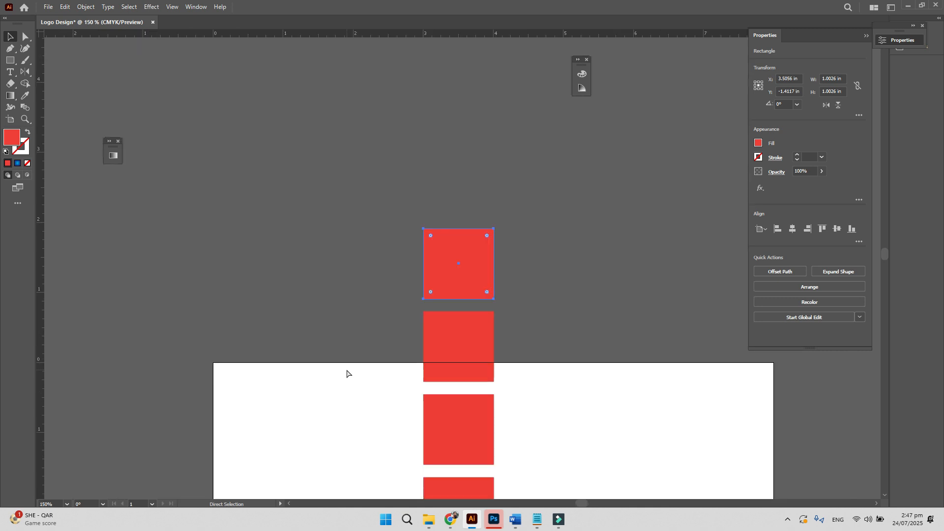
key(ctrl+minus)
key(ctrl+minus)
key(ctrl+d)
key(ctrl+d)
key(ctrl+d)
key(ctrl+d)
key(ctrl+d)
key(ctrl+d)
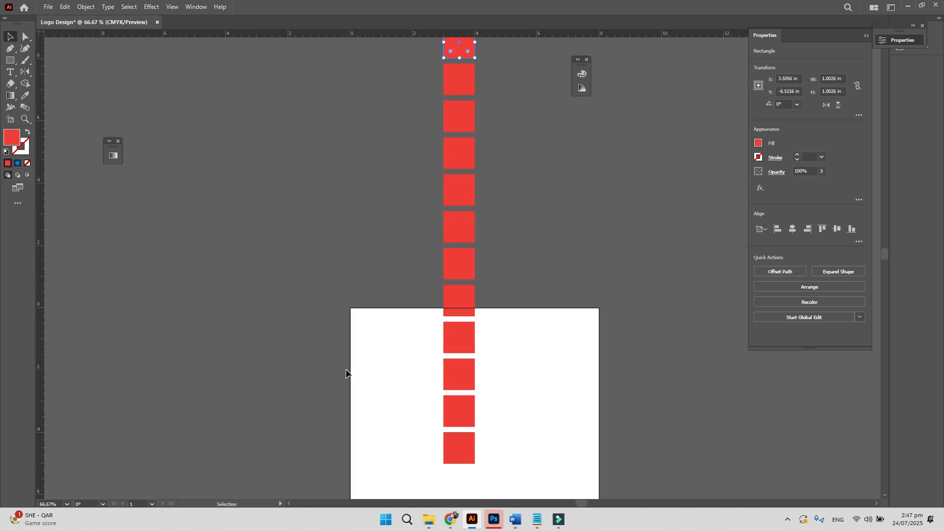
drag(501, 475, 388, 47)
key(Delete)
- Type the word GRAPHICS near the artboard's top-left
key(z)
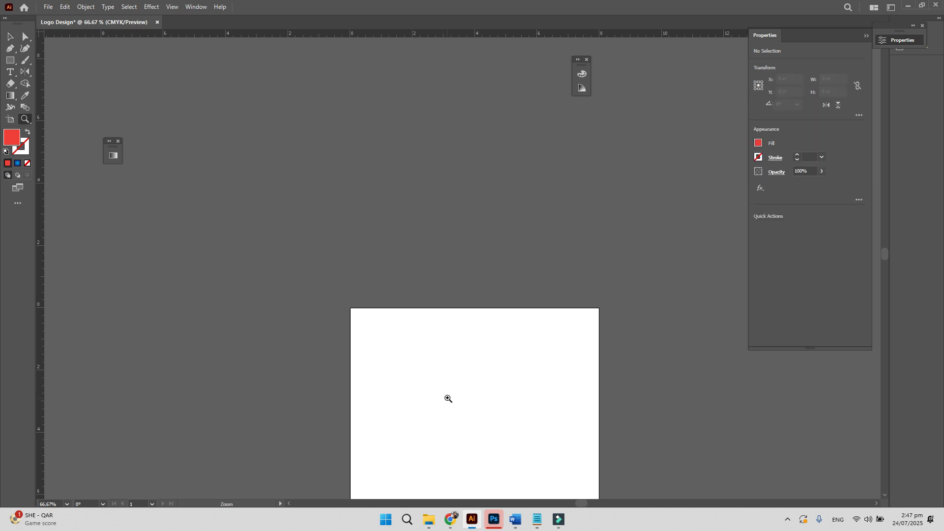
click(449, 399)
click(440, 390)
key(space)
drag(420, 109, 355, 378)
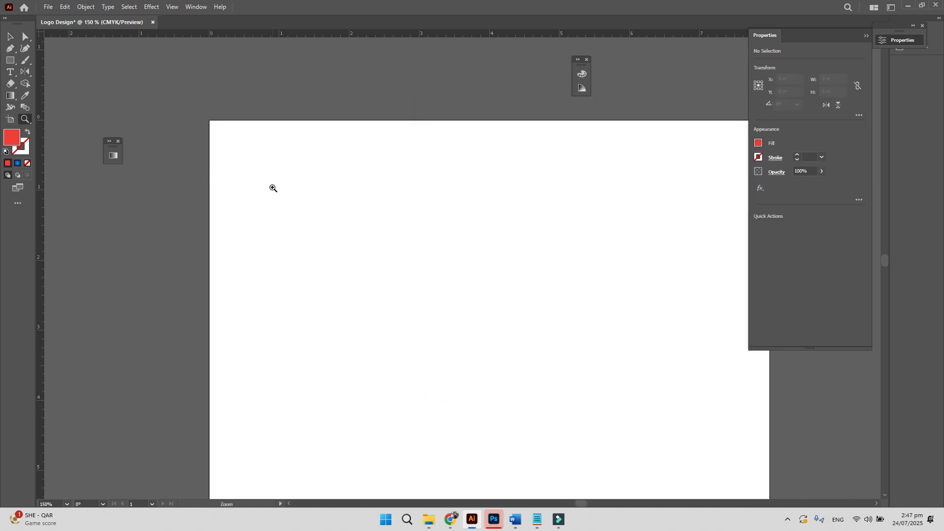
key(t)
click(270, 170)
text(GRAPHICV)
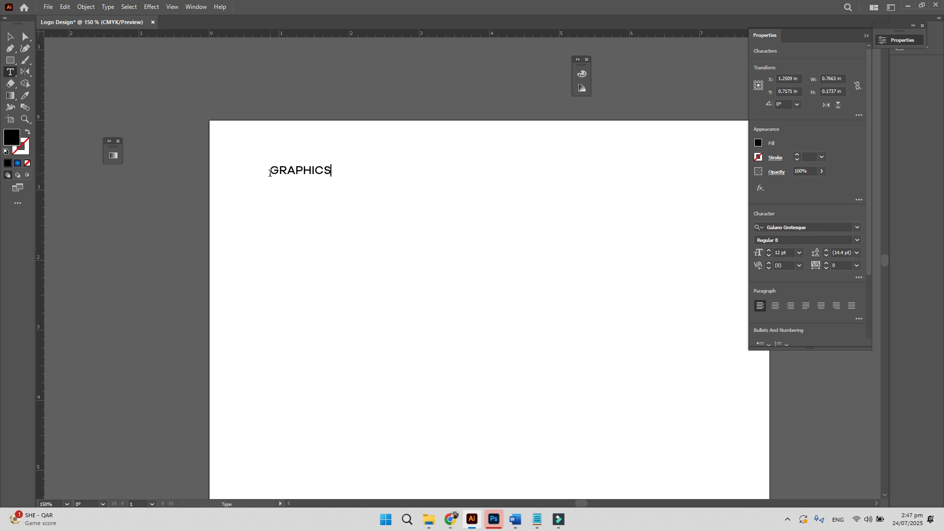
key(Escape)
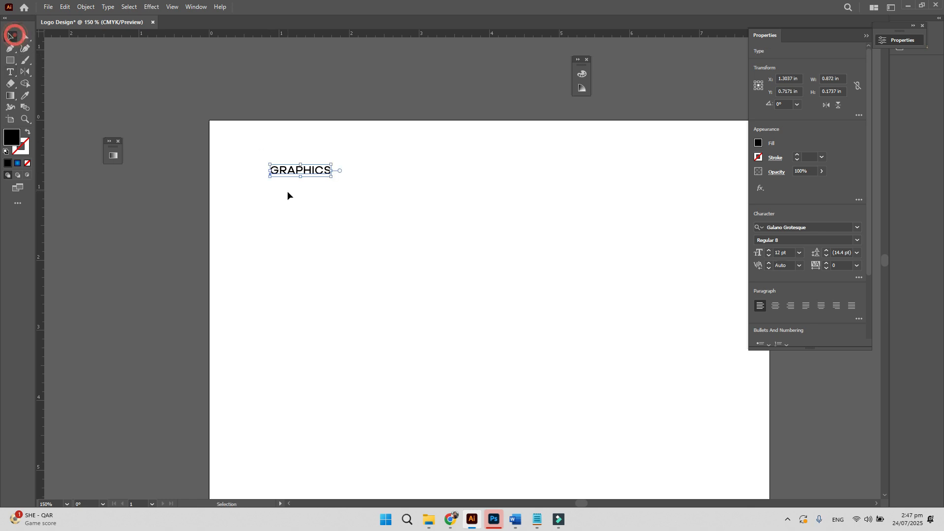
- Copy GRAPHICS directly below and repeat with Ctrl+D down to the artboard bottom
key(z)
click(325, 168)
click(445, 270)
drag(430, 286, 357, 120)
key(v)
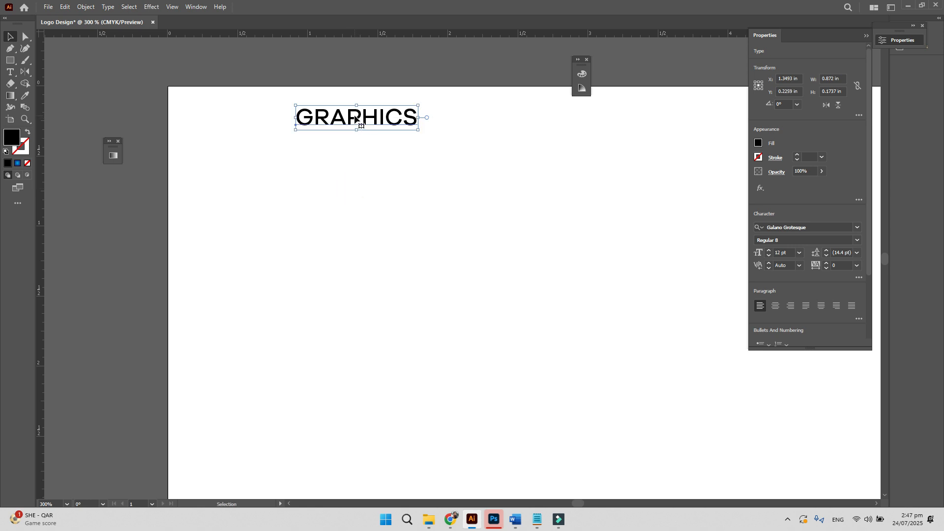
alt+drag(355, 119, 356, 144)
key(a)
key(ctrl+d)
key(ctrl+d)
key(ctrl+d)
key(ctrl+d)
key(ctrl+d)
key(ctrl+d)
key(ctrl+d)
key(ctrl+d)
key(ctrl+d)
key(ctrl+d)
key(ctrl+d)
key(ctrl+d)
key(ctrl+d)
key(ctrl+d)
key(ctrl+d)
key(ctrl+d)
key(ctrl+d)
key(ctrl+d)
key(ctrl+d)
key(ctrl+d)
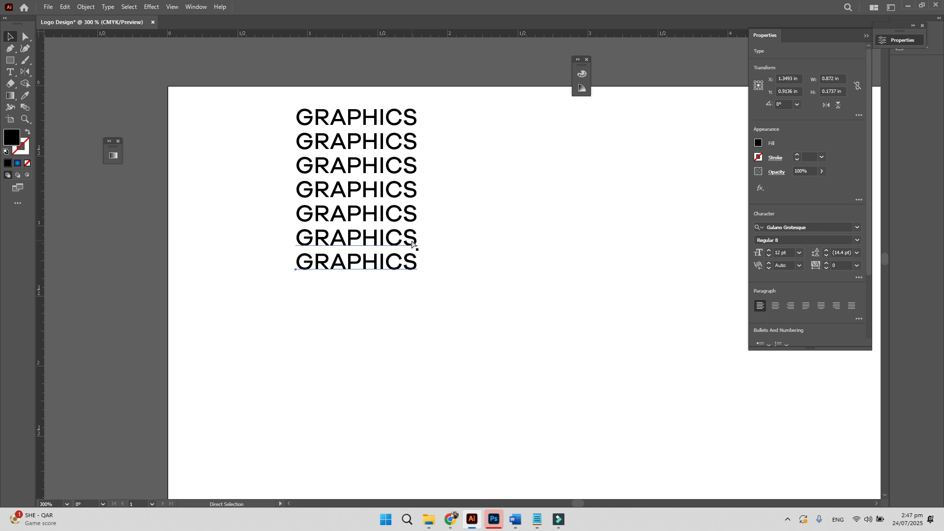
key(ctrl+minus)
key(ctrl+minus)
key(ctrl+d)
key(ctrl+d)
key(ctrl+d)
key(ctrl+d)
key(ctrl+d)
key(ctrl+d)
key(ctrl+d)
key(ctrl+d)
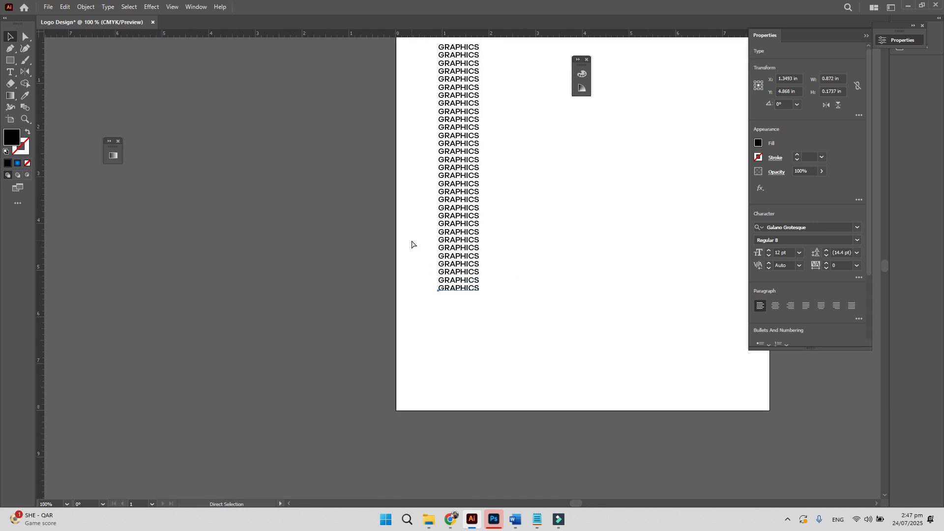
key(ctrl+d)
key(ctrl+d)
key(ctrl+d)
key(ctrl+d)
key(ctrl+d)
key(ctrl+d)
key(ctrl+d)
key(ctrl+d)
key(ctrl+d)
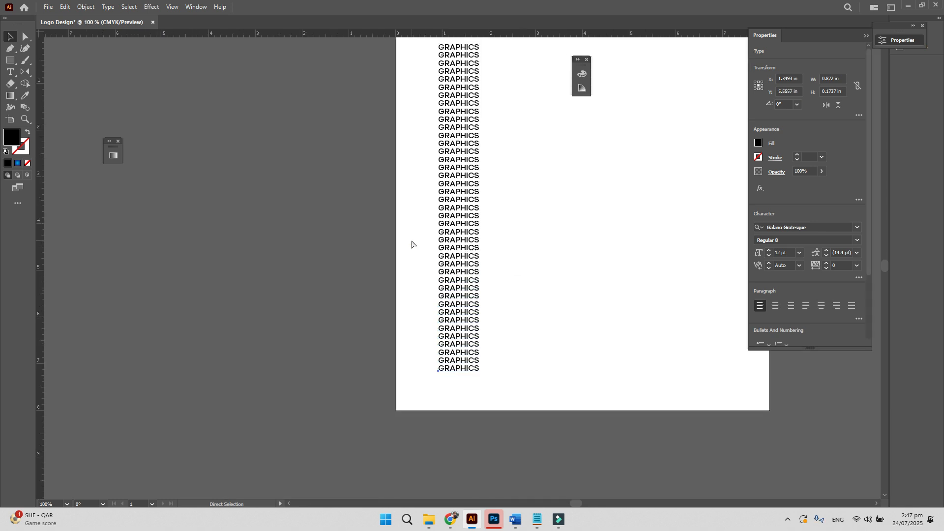
- Select the whole column of GRAPHICS lines and group them
scroll(617, 264, up, 3)
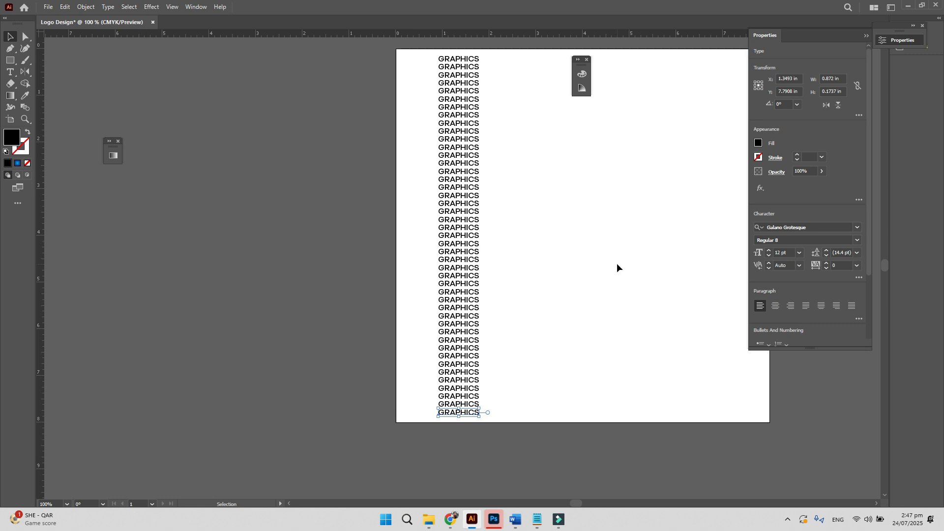
click(565, 268)
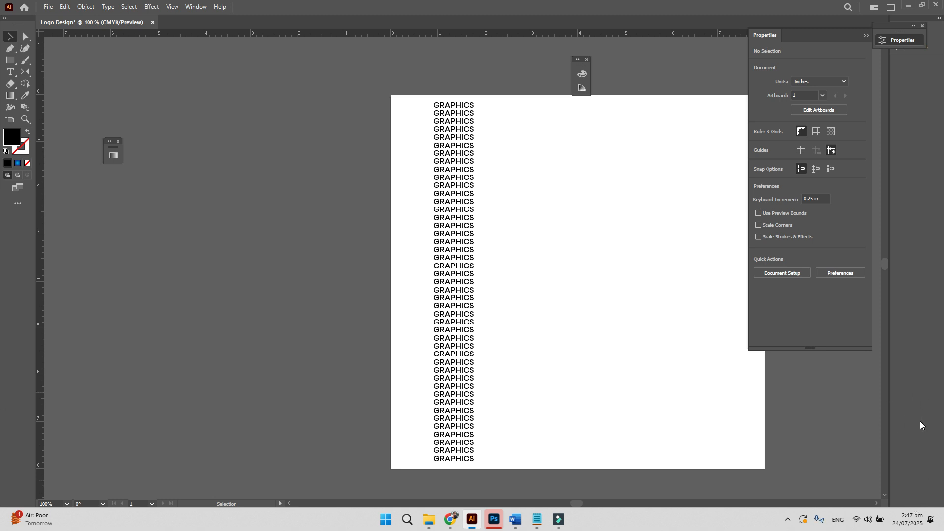
drag(501, 469, 419, 90)
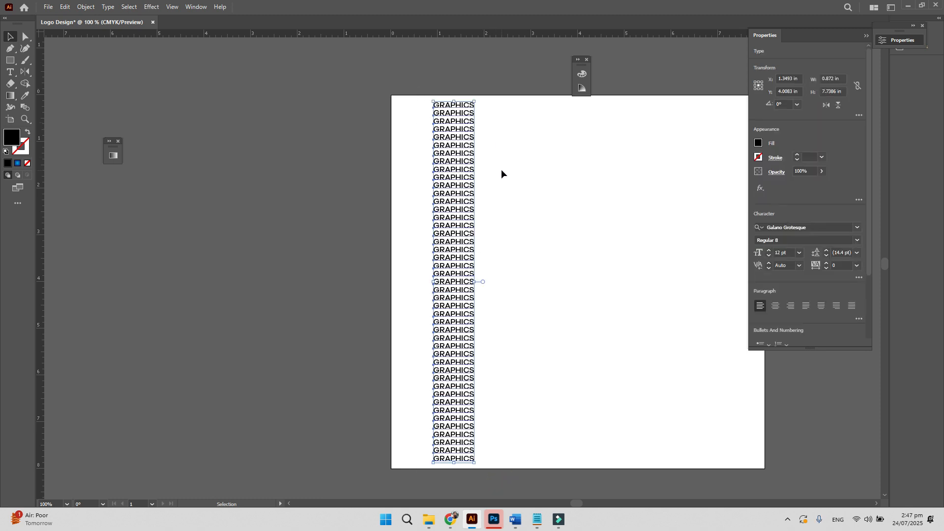
key(ctrl+g)
- Repeat the GRAPHICS column across the artboard with Ctrl+D and select all columns
drag(514, 293, 457, 186)
key(Delete)
key(ctrl+z)
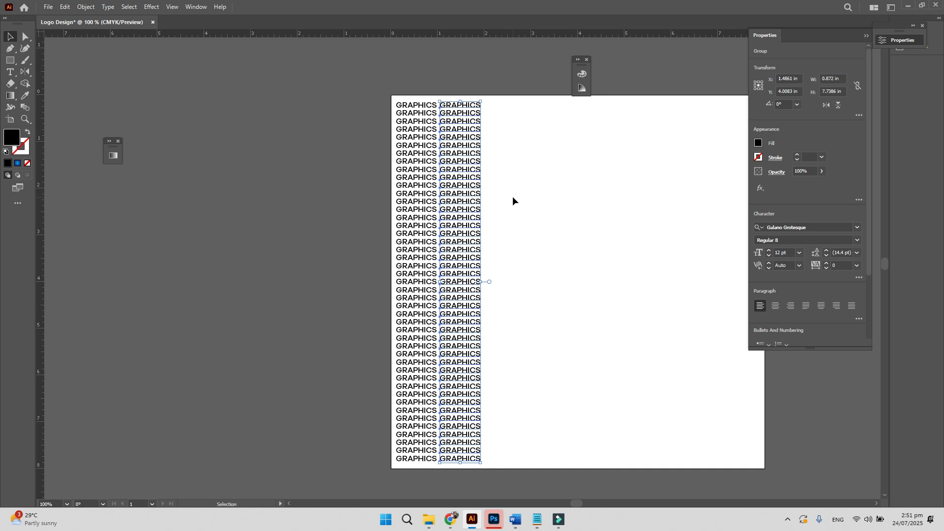
key(ctrl+d)
key(ctrl+d)
key(ctrl+d)
key(ctrl+d)
key(ctrl+d)
key(ctrl+d)
key(ctrl+d)
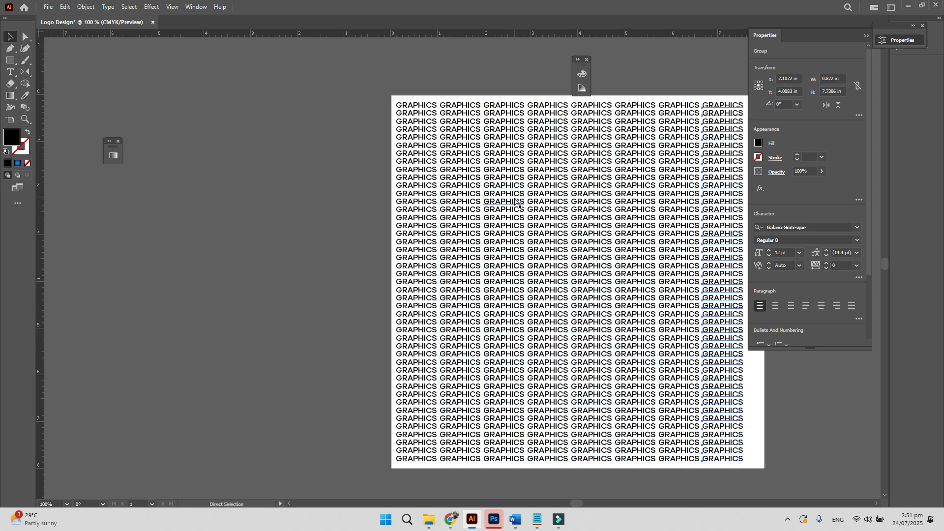
key(space)
drag(599, 457, 179, 29)
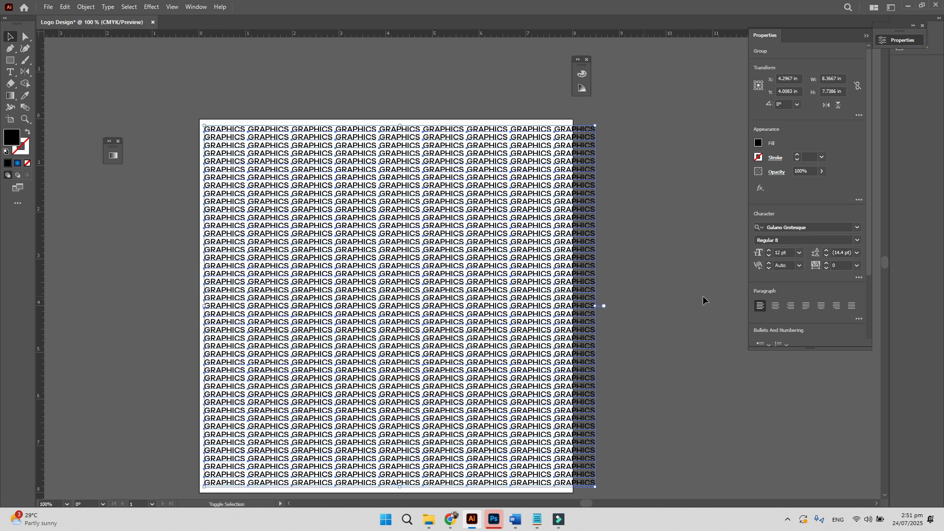
- Set the text pattern's opacity to 20% and zoom in to inspect it
click(809, 172)
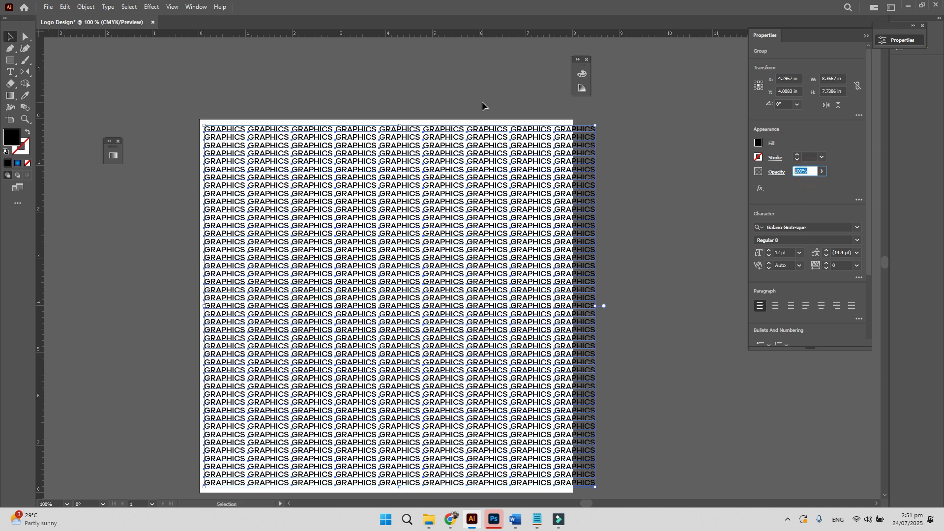
text(20)
key(Return)
click(601, 260)
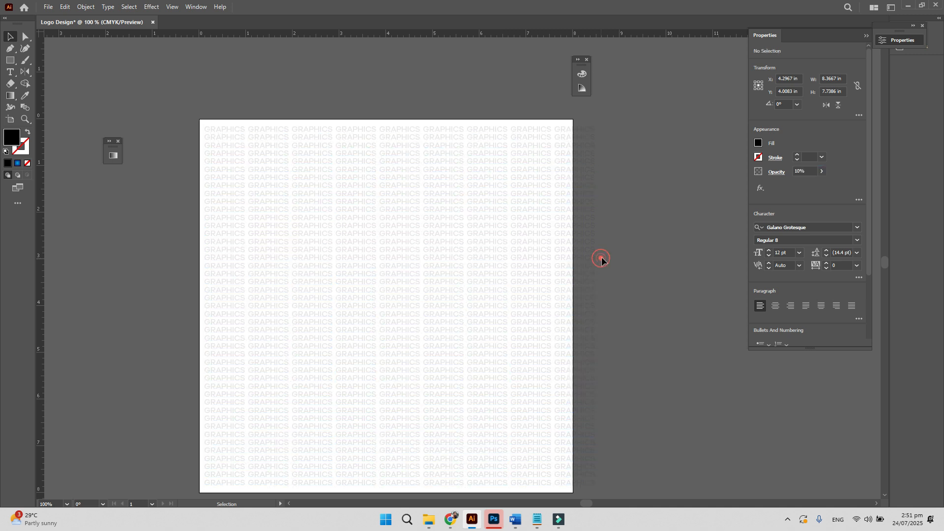
key(z)
click(339, 177)
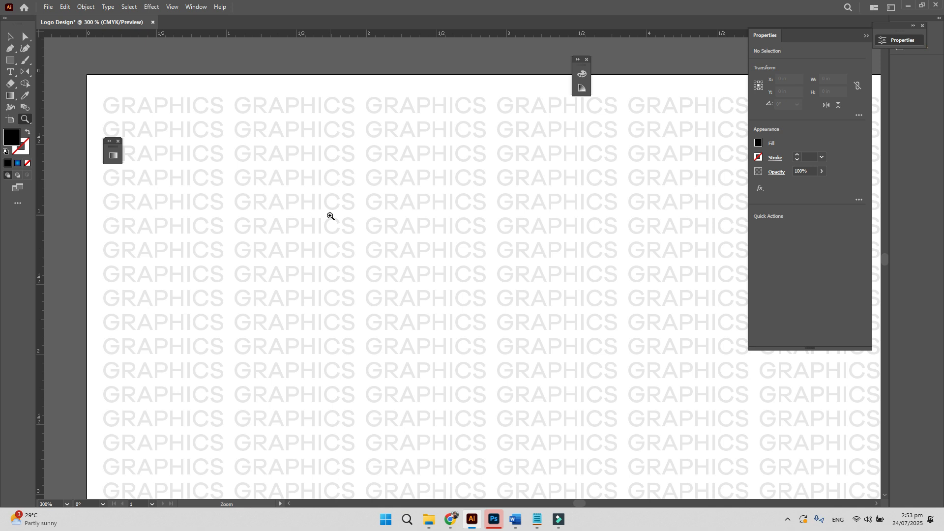
- Delete the GRAPHICS text pattern from the artboard
key(ctrl+1)
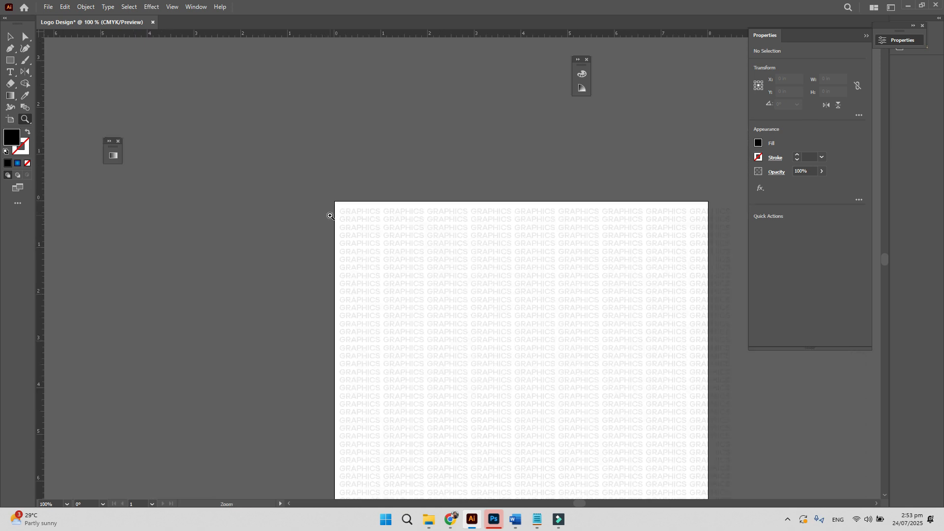
drag(409, 256, 331, 229)
key(v)
click(331, 229)
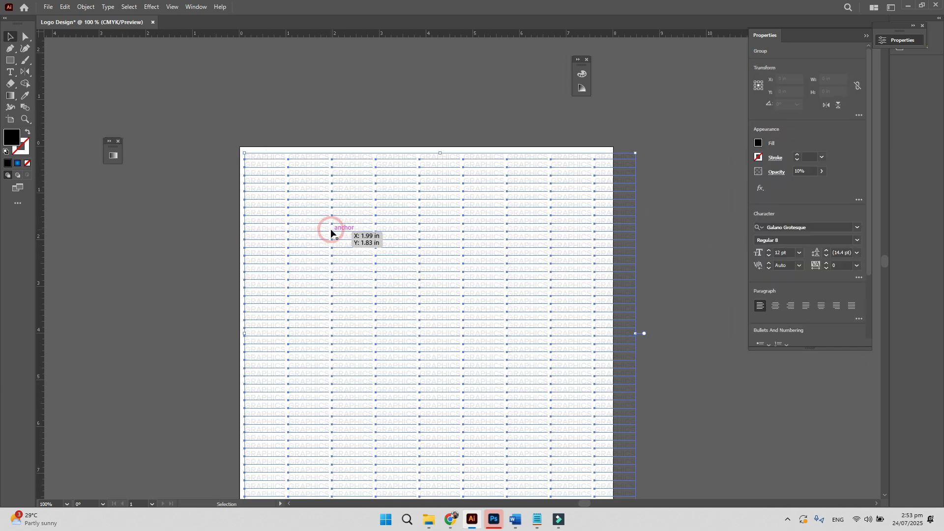
key(Delete)
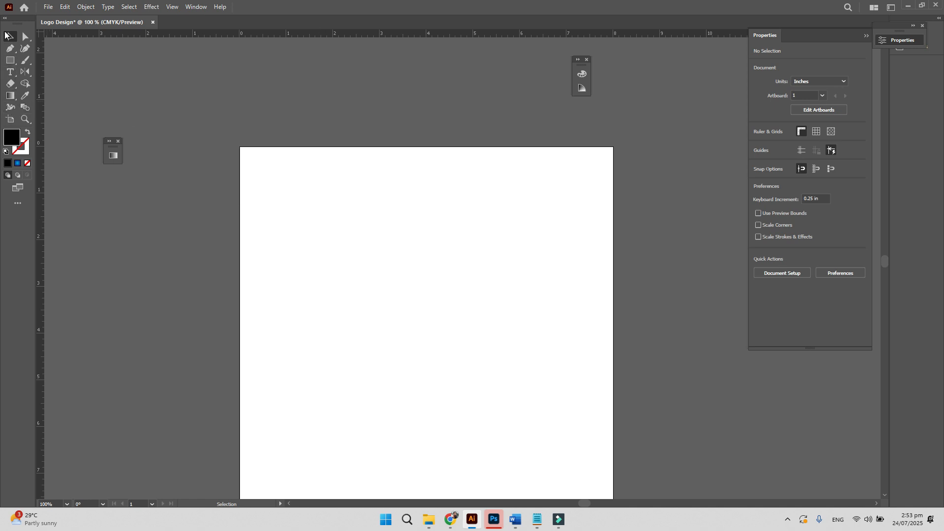
- Resize the artboard to 3.5 in wide by 2 in high and zoom to 300%
click(10, 119)
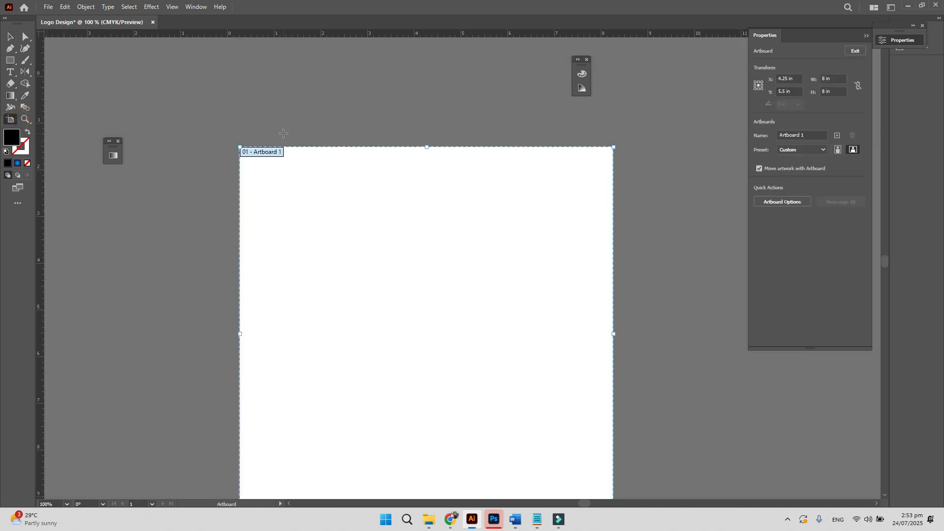
click(836, 79)
text(3.5)
key(Tab)
text(2)
key(Return)
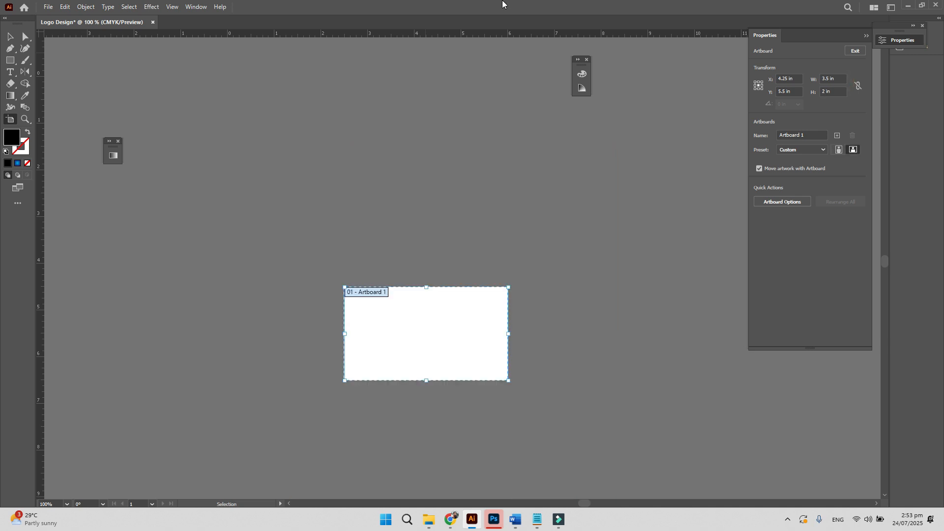
key(ctrl+0)
key(ctrl+minus)
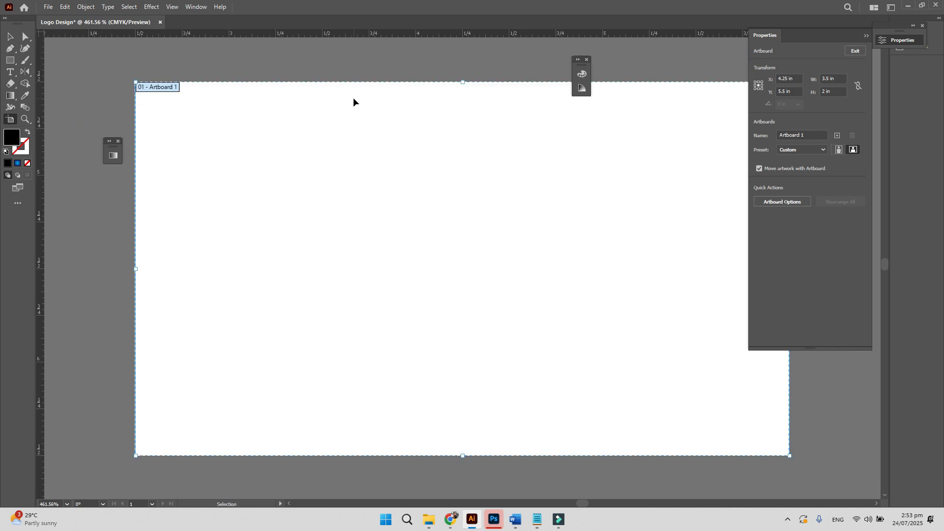
click(11, 73)
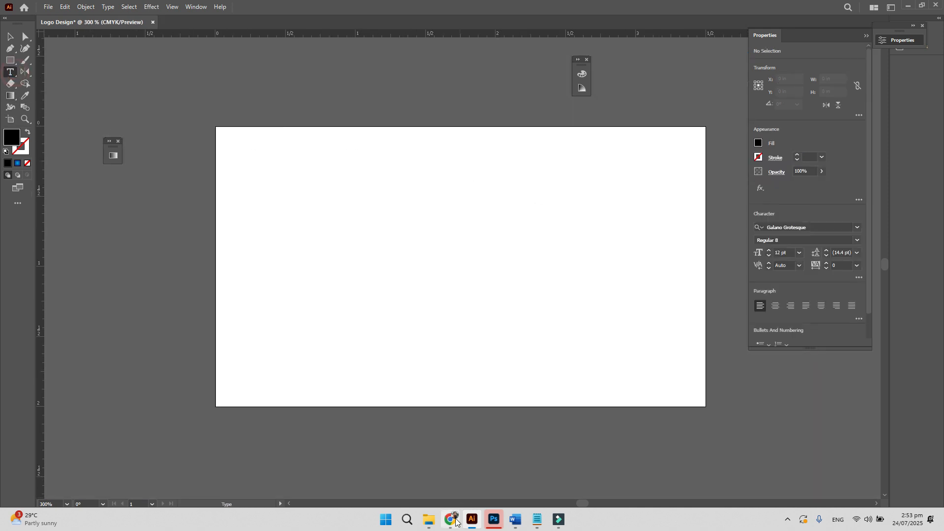
- Search Freepik for 'real estate logo' in the browser
click(472, 520)
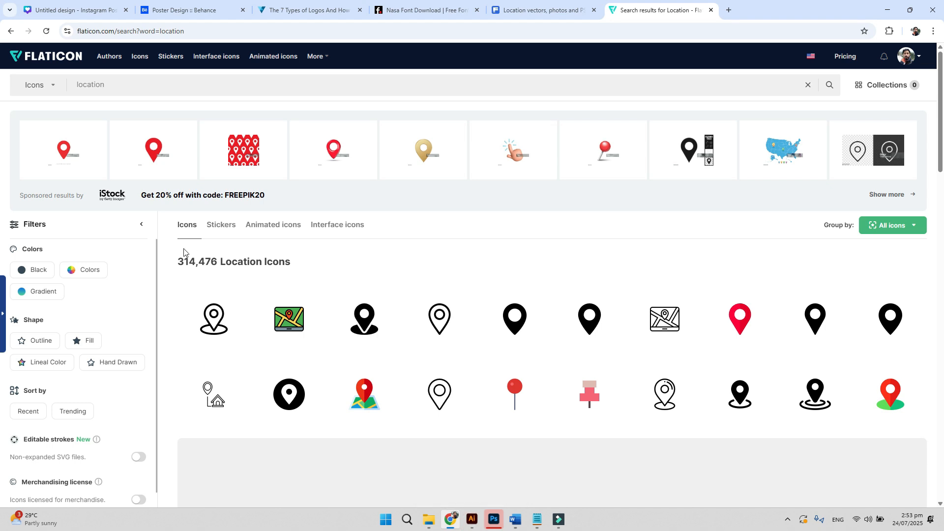
click(206, 10)
click(533, 13)
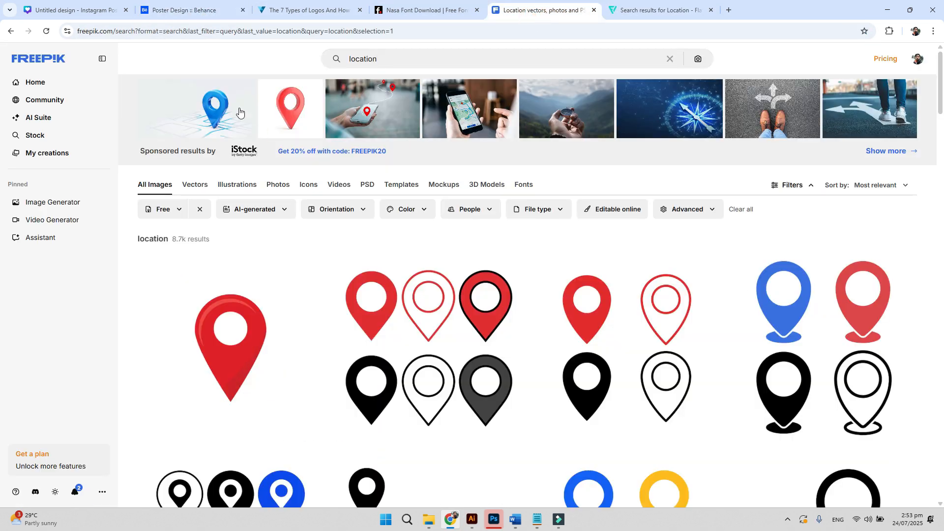
double_click(384, 55)
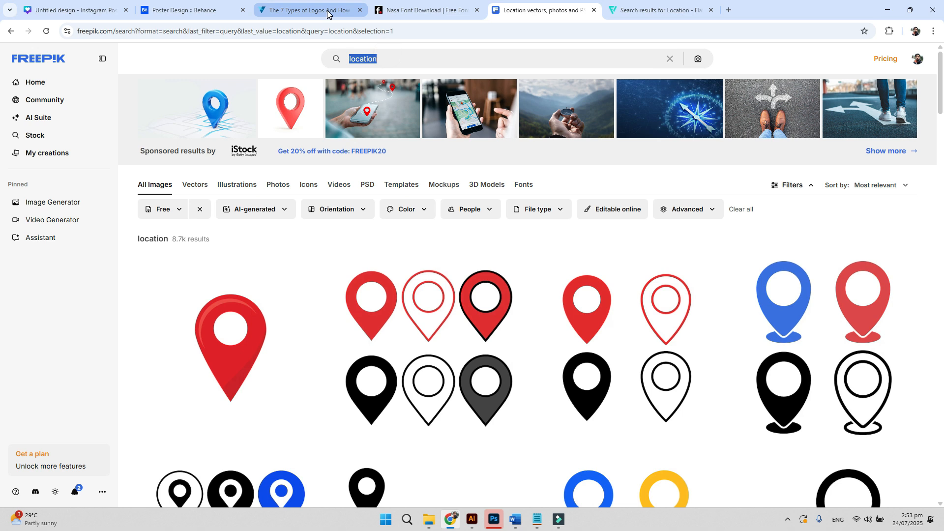
text(reas)
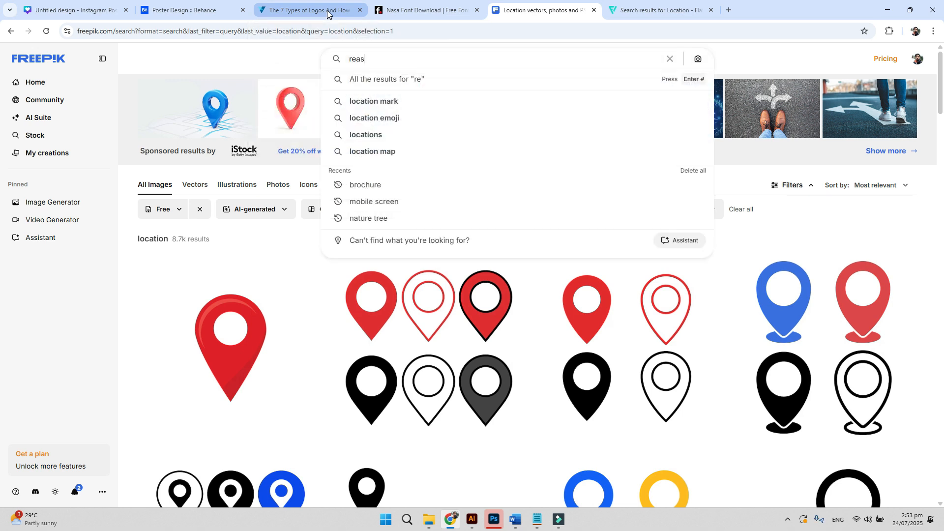
key(BackSpace)
text(l estate logo)
key(Return)
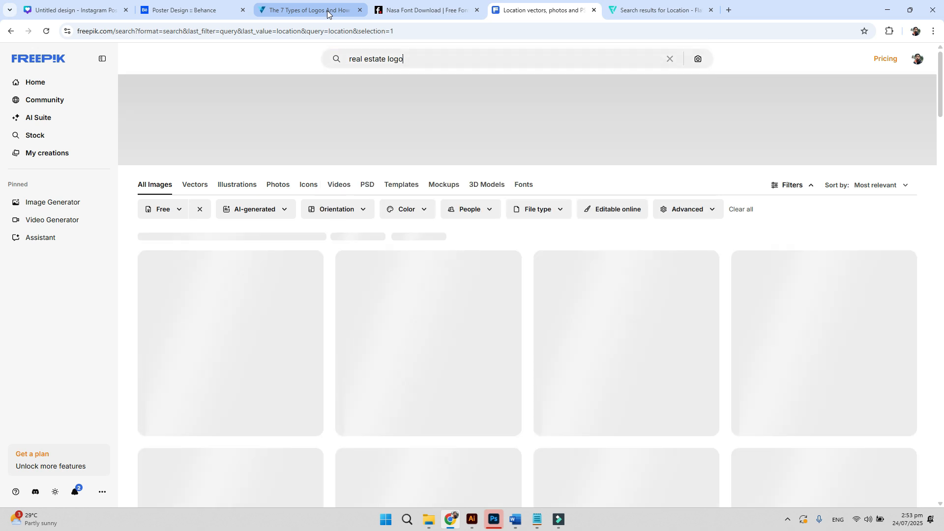
scroll(394, 266, down, 1)
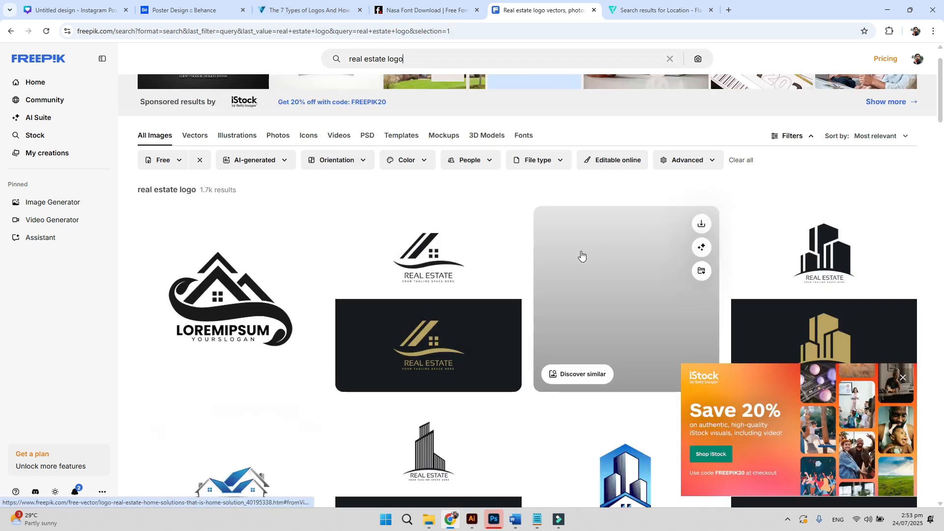
scroll(581, 256, down, 1)
- Download the black and gold real estate logo and show the archive in its folder
click(436, 158)
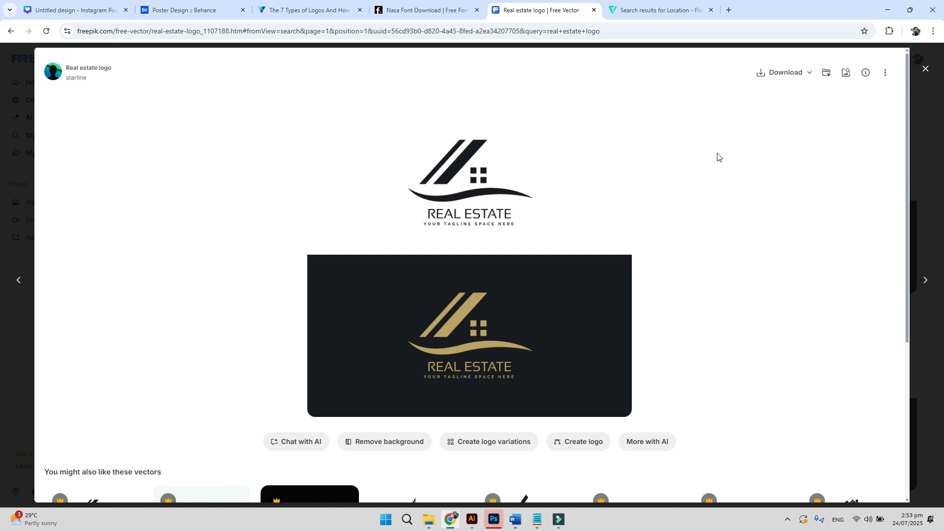
click(773, 70)
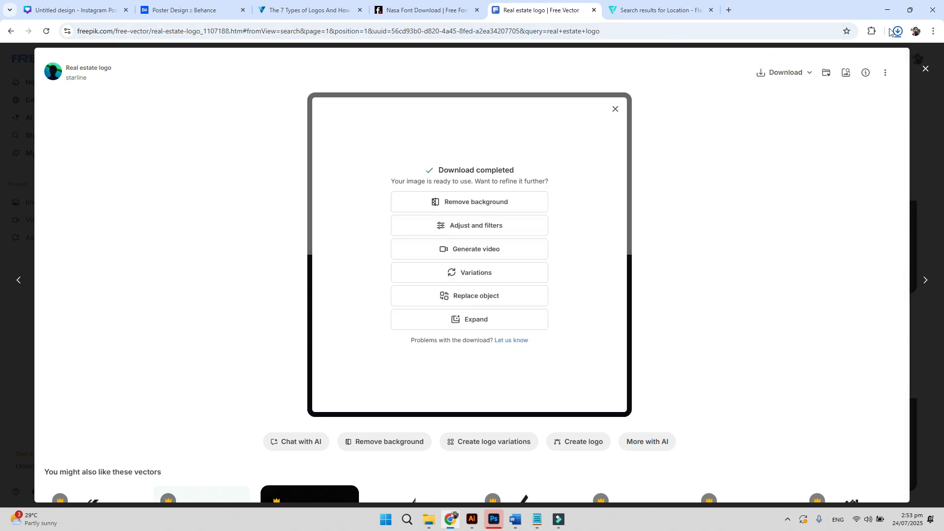
click(896, 31)
click(874, 55)
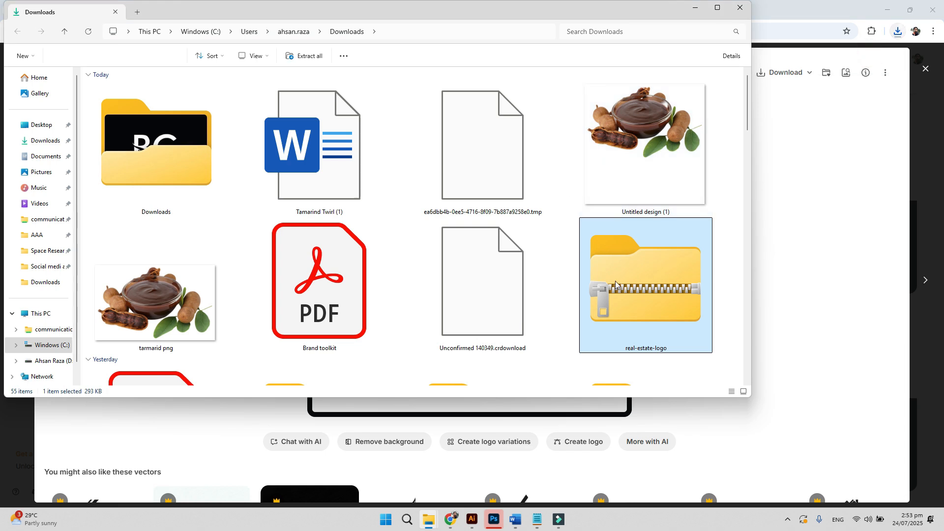
- Open the 8207 EPS file from the real-estate-logo zip in Illustrator
double_click(615, 281)
click(110, 101)
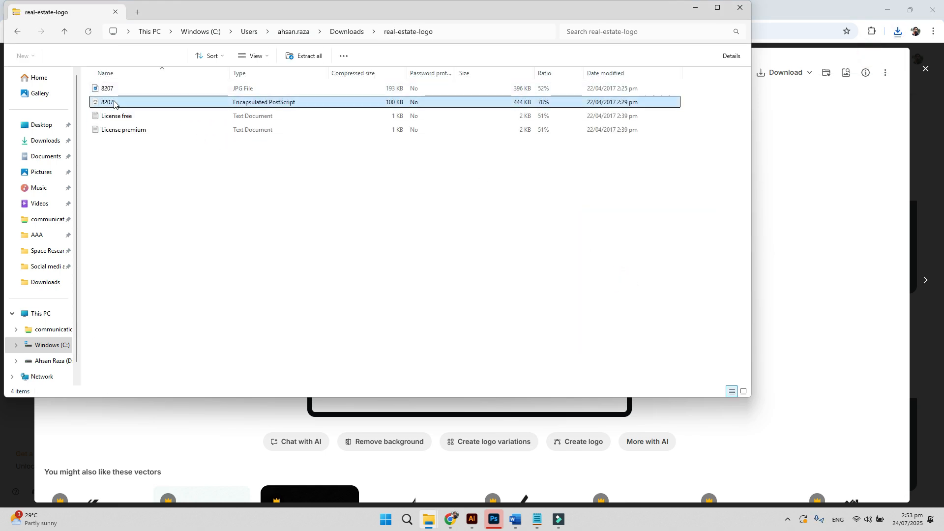
double_click(114, 102)
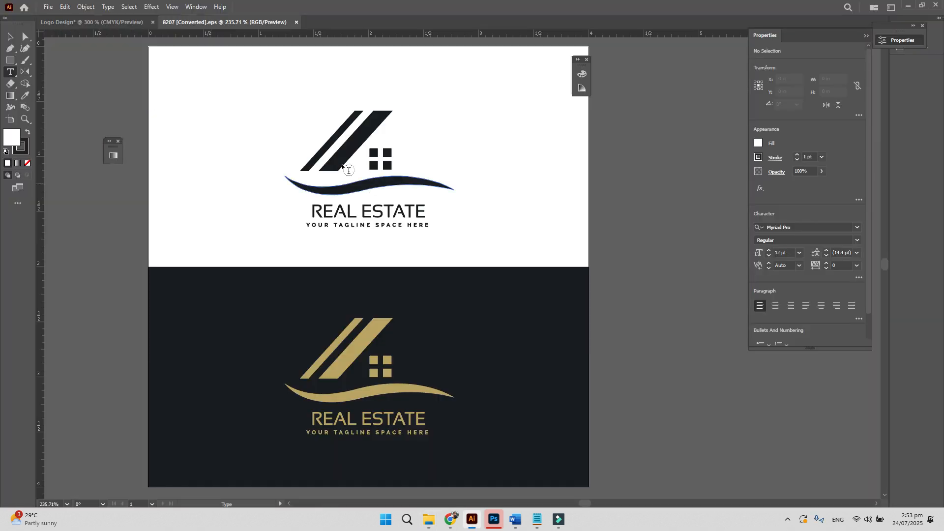
- Ungroup the EPS artwork and delete its white and off-white background rectangles
click(10, 37)
click(352, 192)
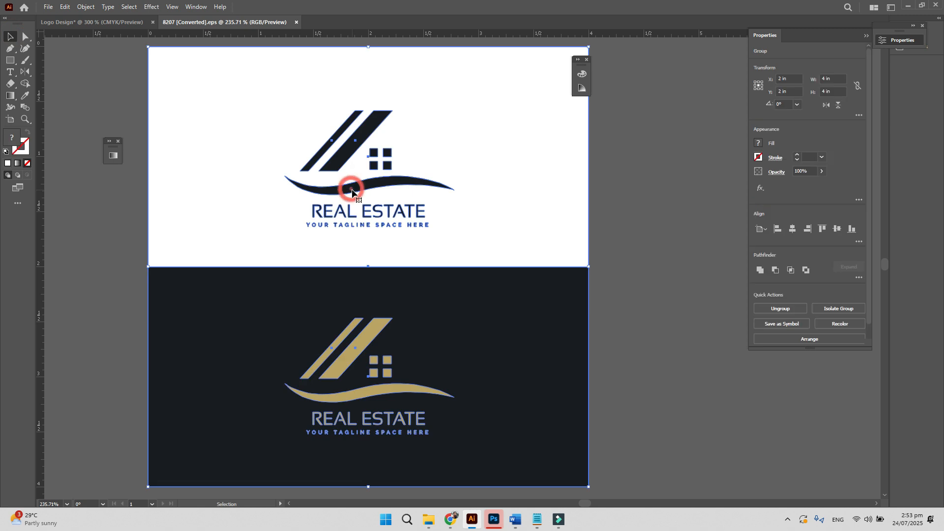
right_click(352, 191)
click(445, 323)
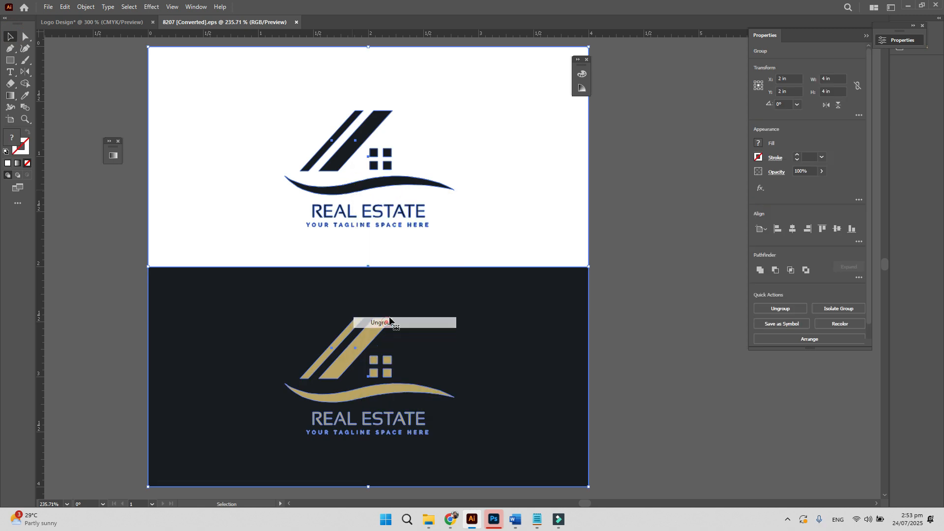
click(598, 208)
click(572, 199)
key(Delete)
drag(465, 231, 155, 45)
key(Delete)
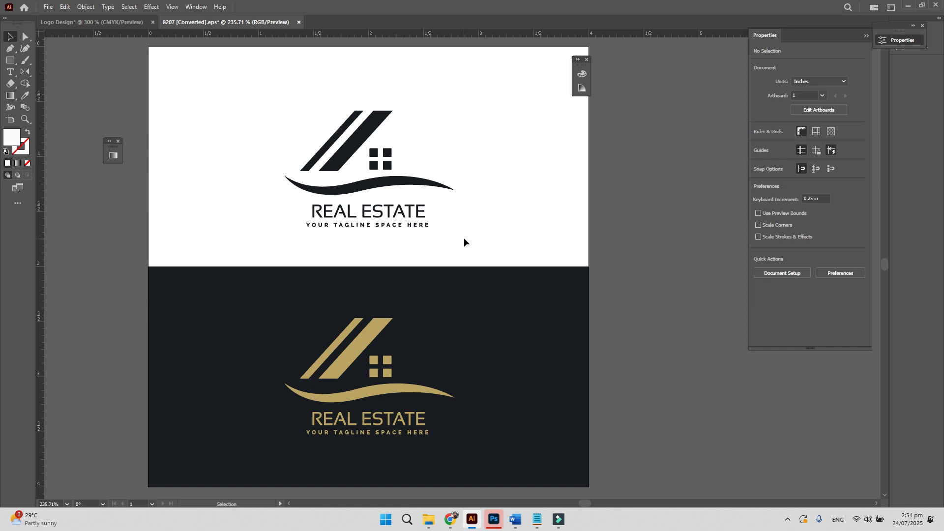
- Copy the black logo into Logo Design, shrink it and place it top-left
drag(465, 238, 238, 67)
key(a)
key(v)
key(a)
key(v)
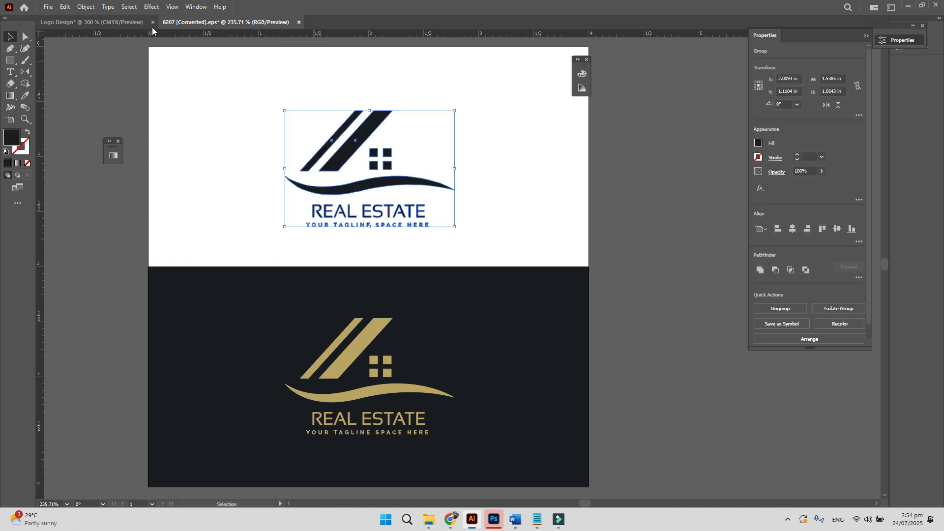
click(112, 27)
key(ctrl+v)
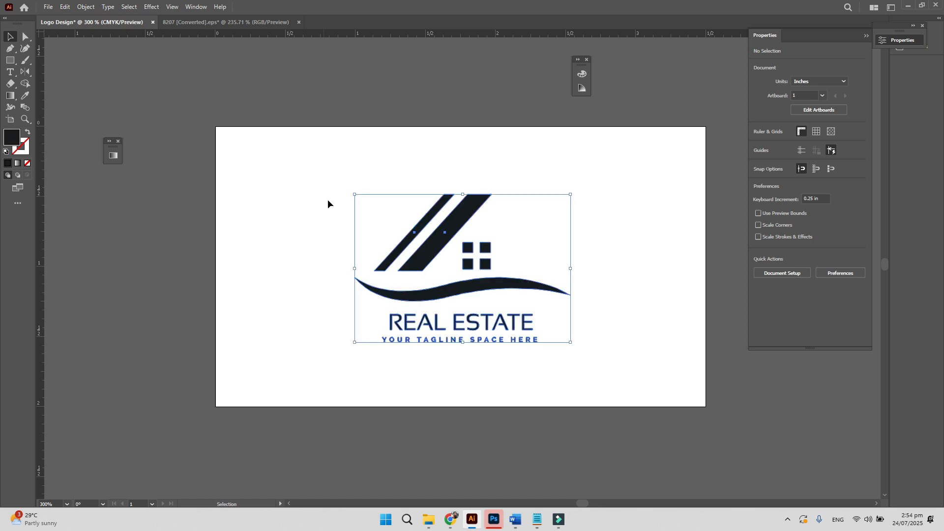
drag(570, 341, 451, 275)
drag(407, 237, 292, 192)
click(311, 259)
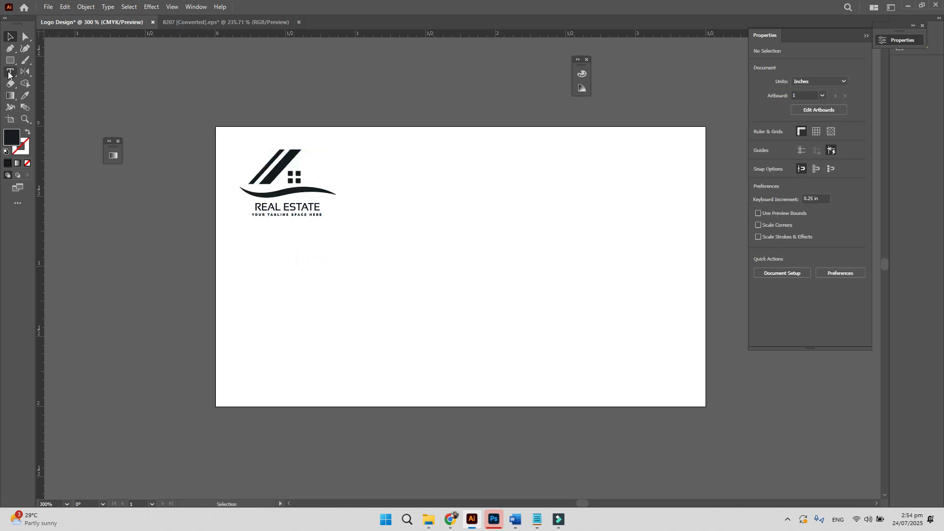
- Replace the AA placeholder with the person's name in a bold weight, right of the logo
click(10, 72)
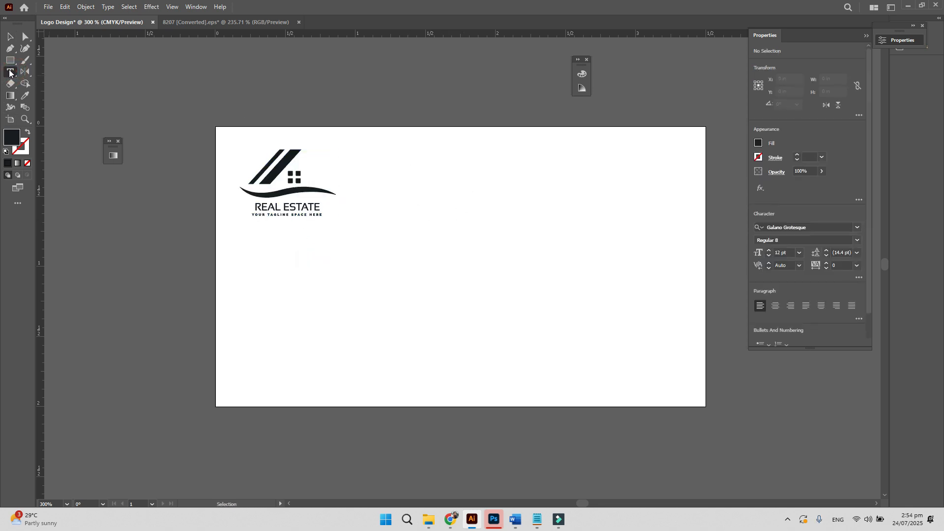
click(476, 178)
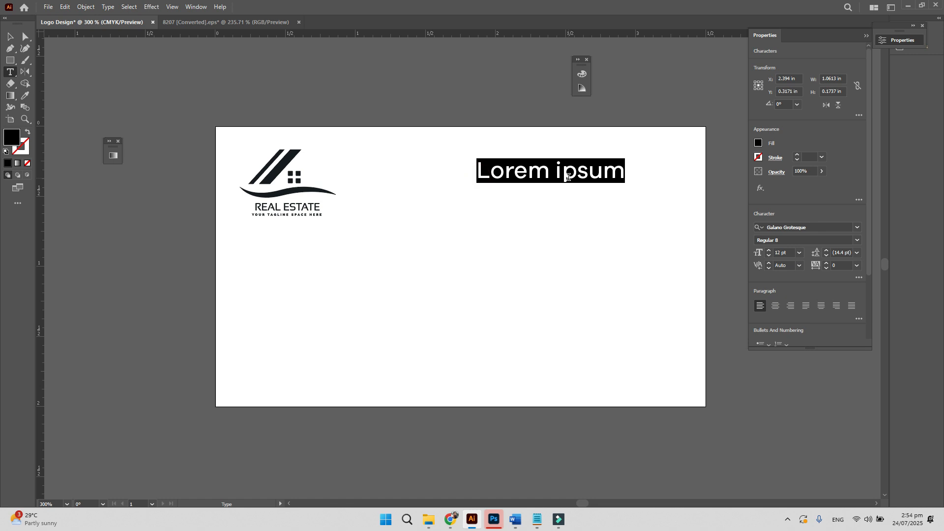
text(AA)
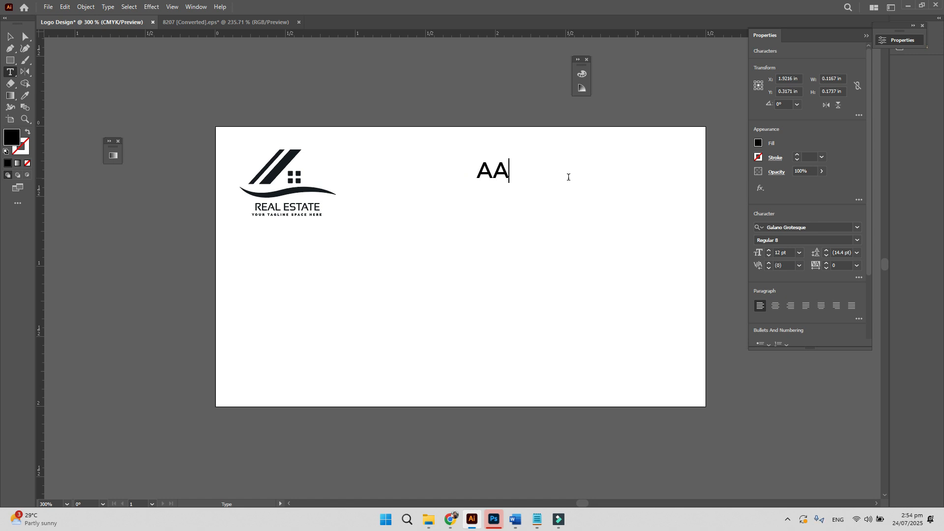
key(ctrl+a)
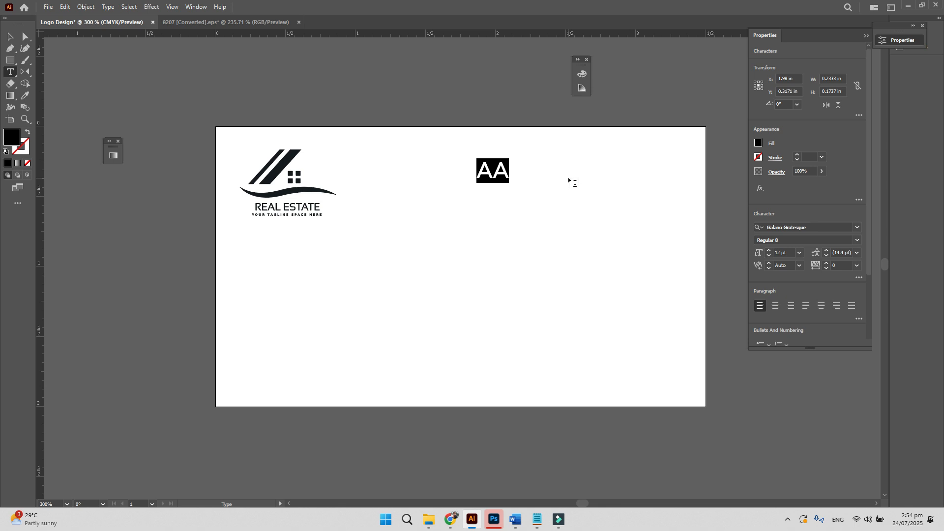
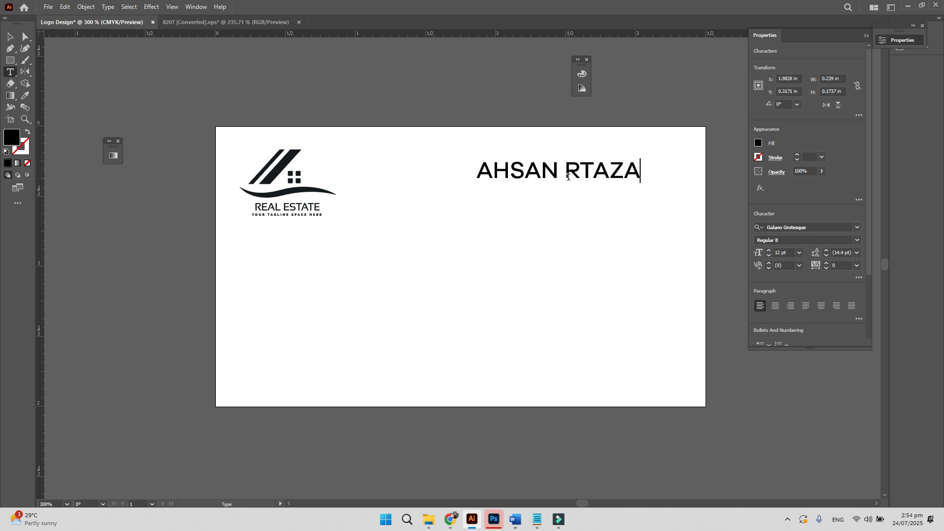
key(shift+Left)
key(shift+Left)
key(shift+Left)
key(shift+Left)
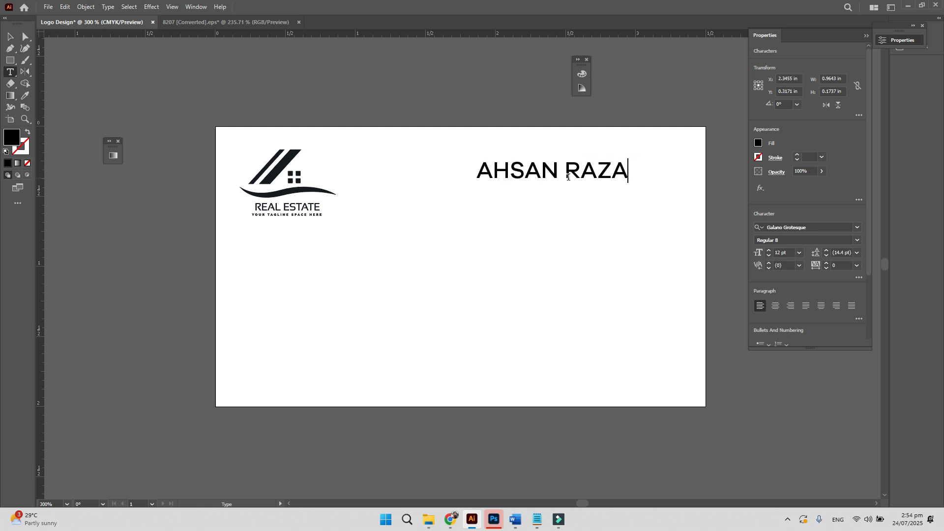
key(Escape)
click(10, 41)
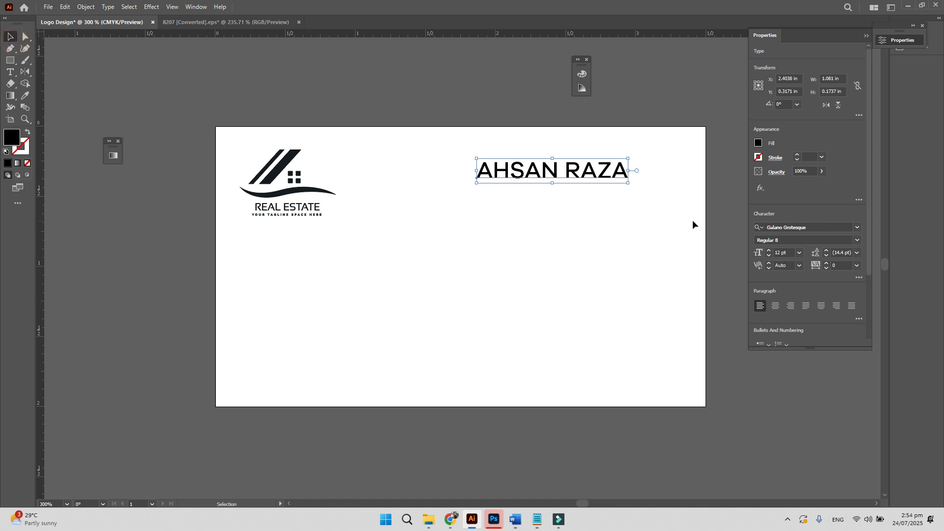
click(821, 226)
click(793, 244)
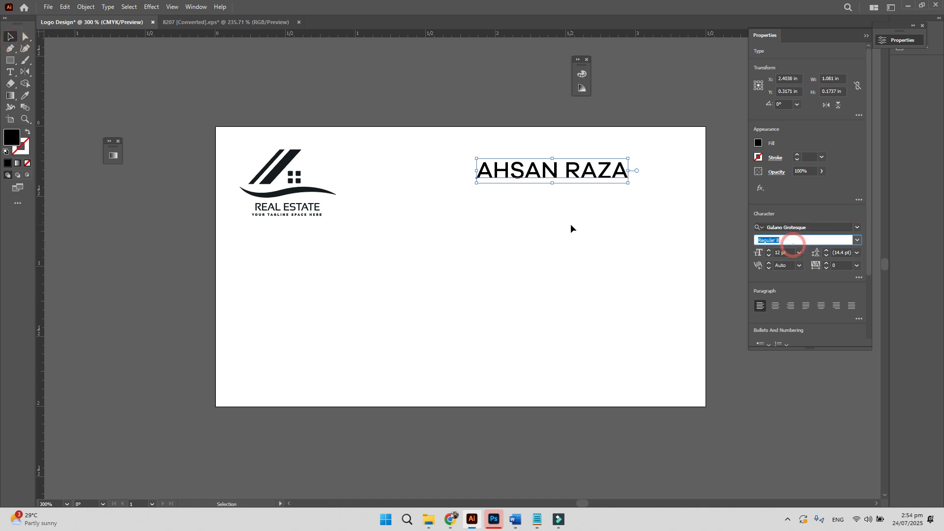
key(Down)
click(624, 216)
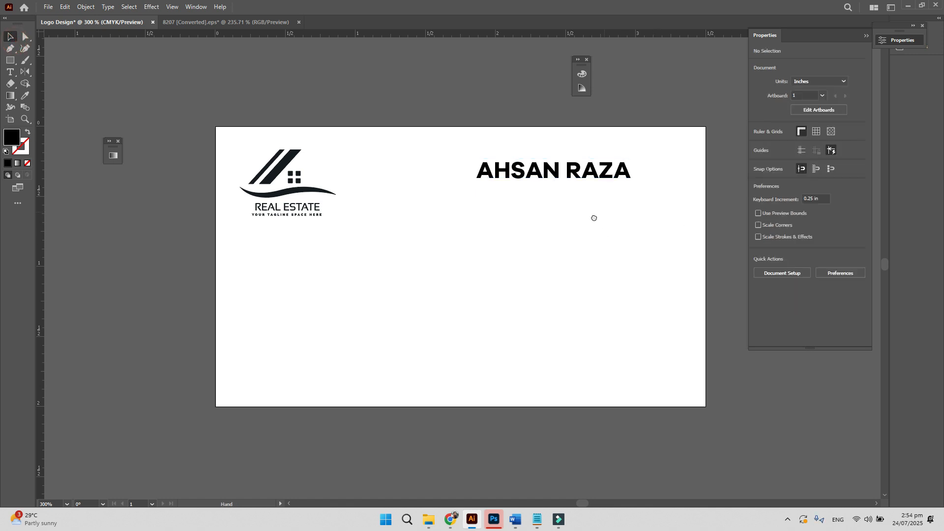
- Duplicate the name line below it, retype it as DIRECTOR in a lighter weight
drag(594, 217, 425, 272)
drag(395, 231, 433, 244)
key(t)
triple_click(433, 244)
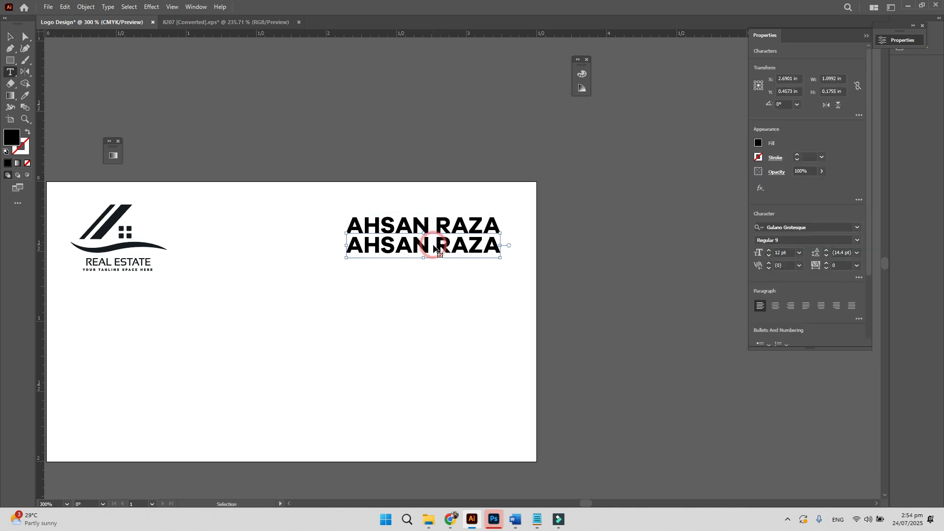
text(D)
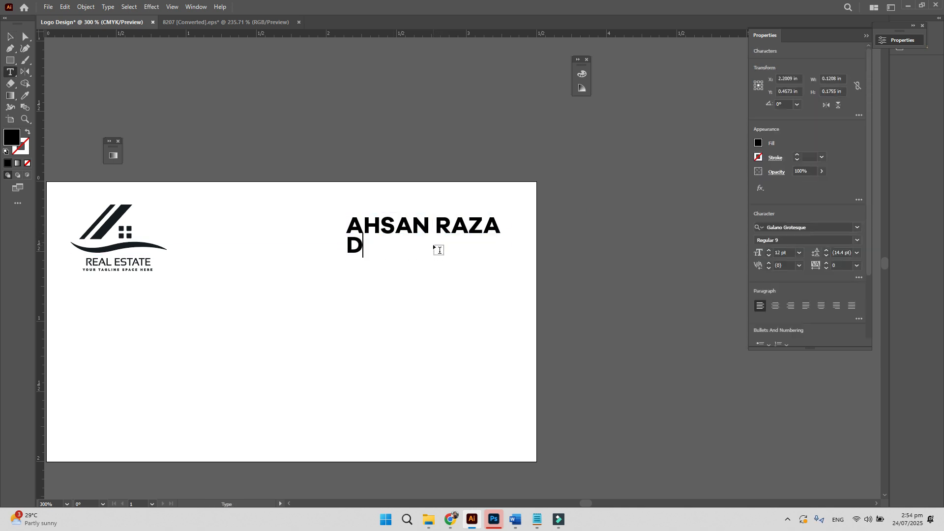
text(IRECTOR)
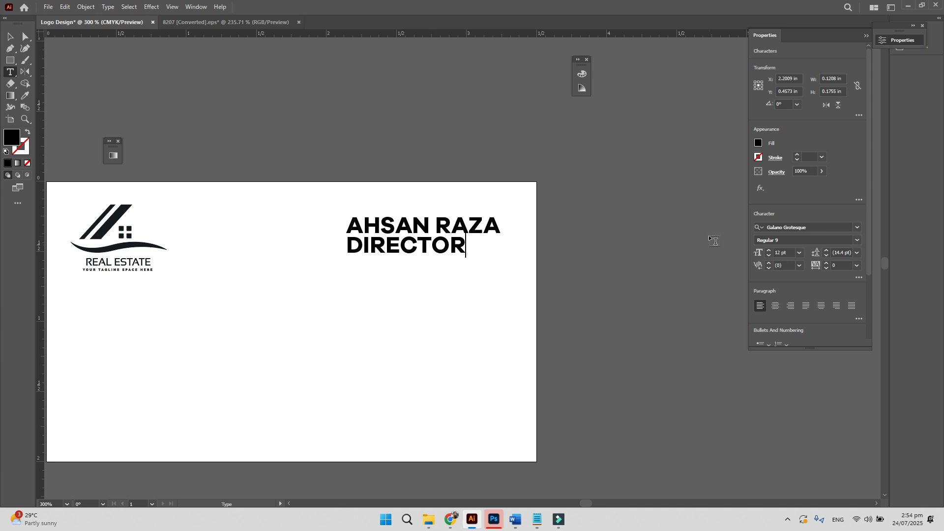
click(10, 36)
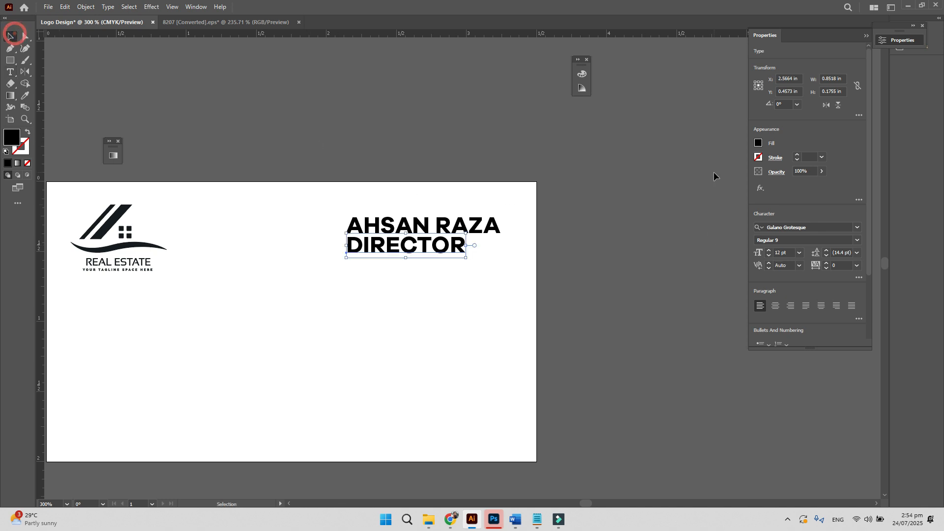
click(799, 240)
key(Up)
click(442, 266)
- Set DIRECTOR to 6.5 pt and position it right under the name
click(375, 244)
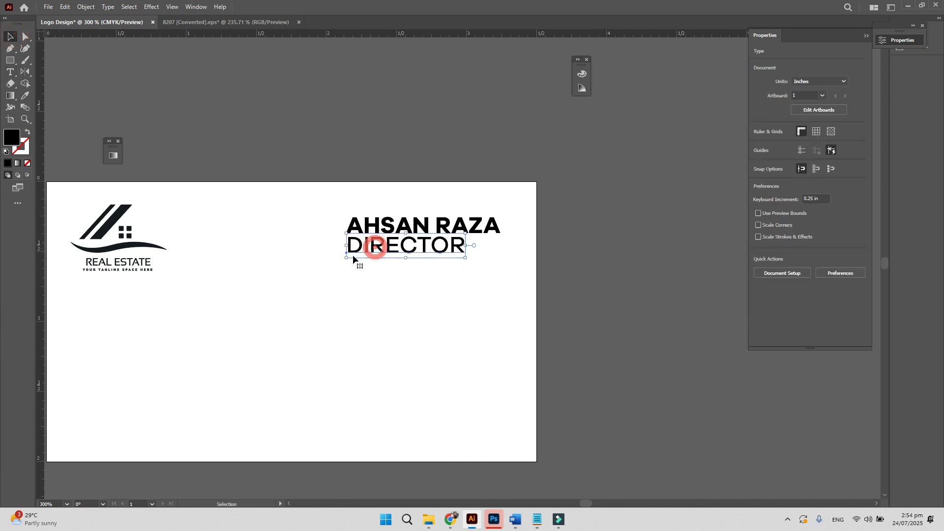
double_click(779, 253)
text(6.5)
key(Return)
click(404, 308)
drag(394, 255, 464, 418)
click(474, 292)
- Replace the bottom DIRECTOR copy's text with the phone number
double_click(470, 414)
key(ctrl+a)
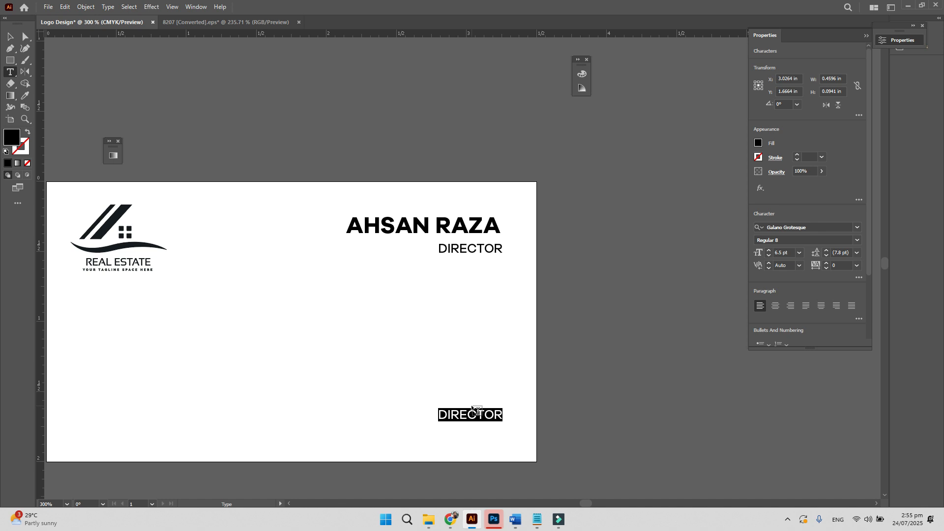
key(BackSpace)
text(mo)
key(BackSpace)
key(BackSpace)
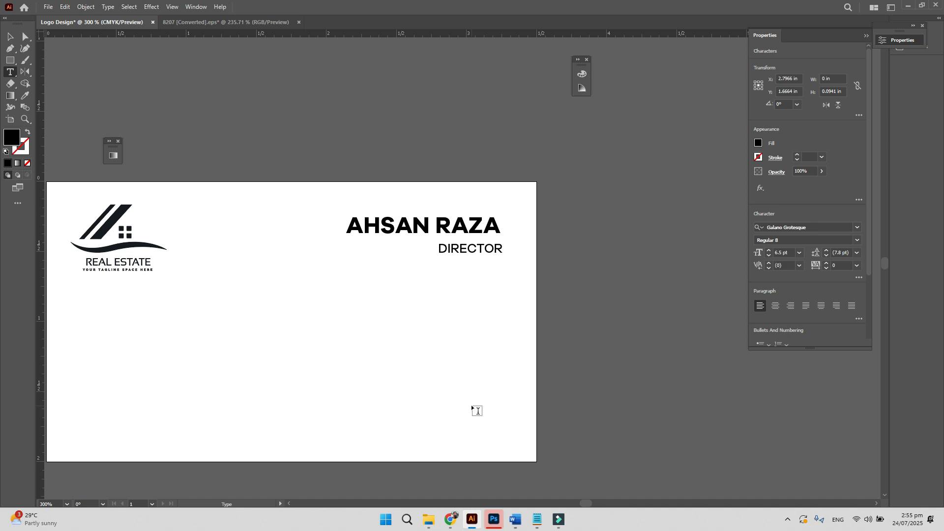
- Move the phone number up under DIRECTOR, removing the duplicate
click(10, 36)
drag(512, 420, 487, 309)
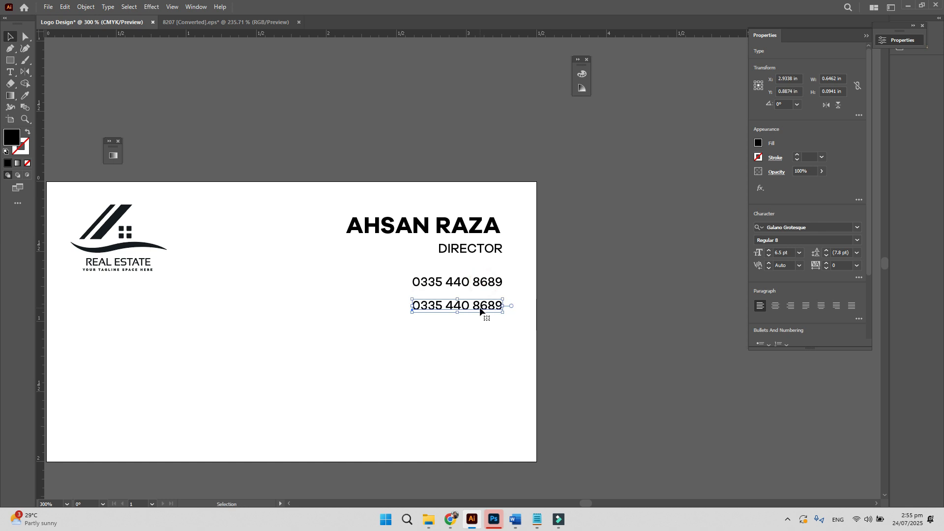
key(ctrl+z)
- Add the e-mail address line and the Behance portfolio URL line below the phone number
click(470, 284)
double_click(469, 282)
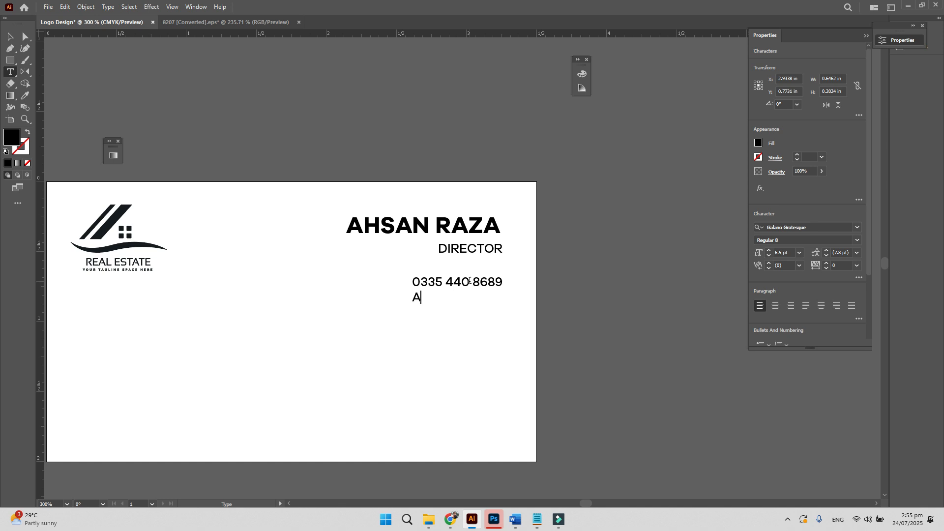
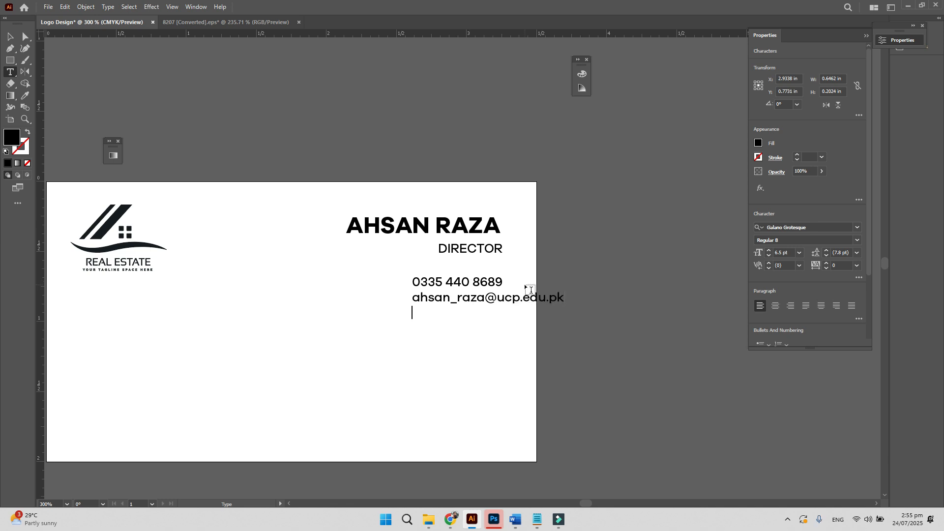
key(Return)
text(www.behance.net)
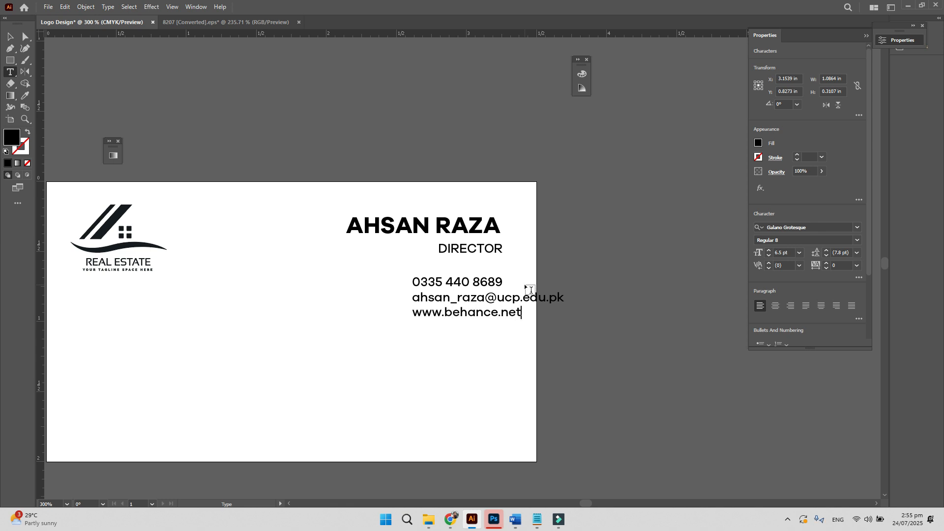
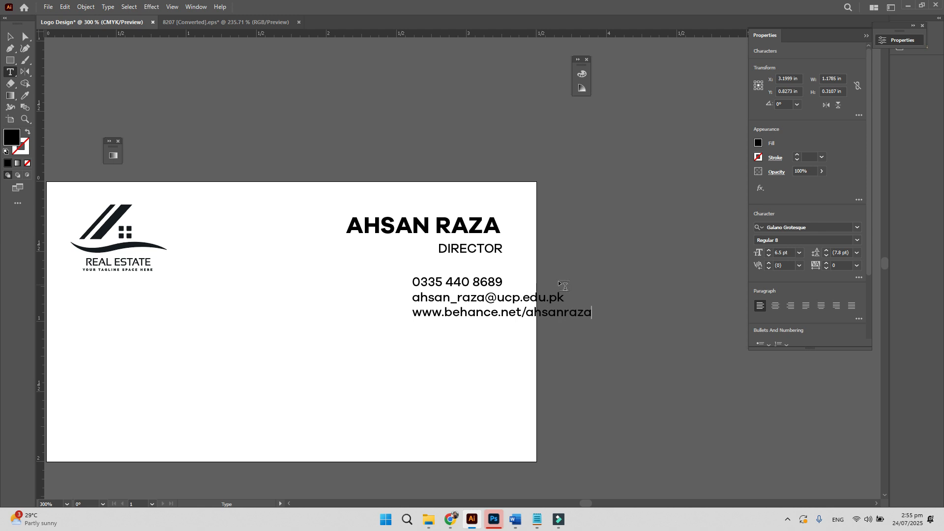
- Right-align the card's text block and shift it to the right
click(10, 48)
drag(555, 347, 384, 129)
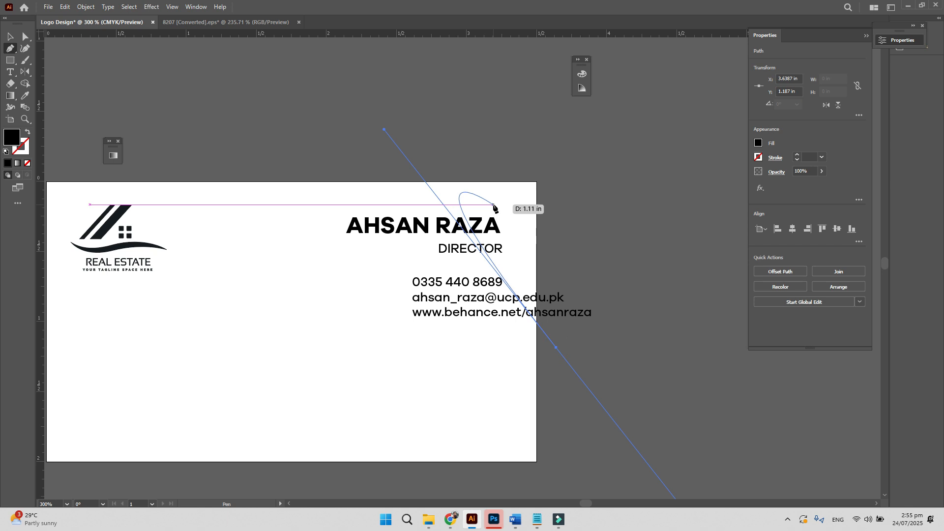
key(v)
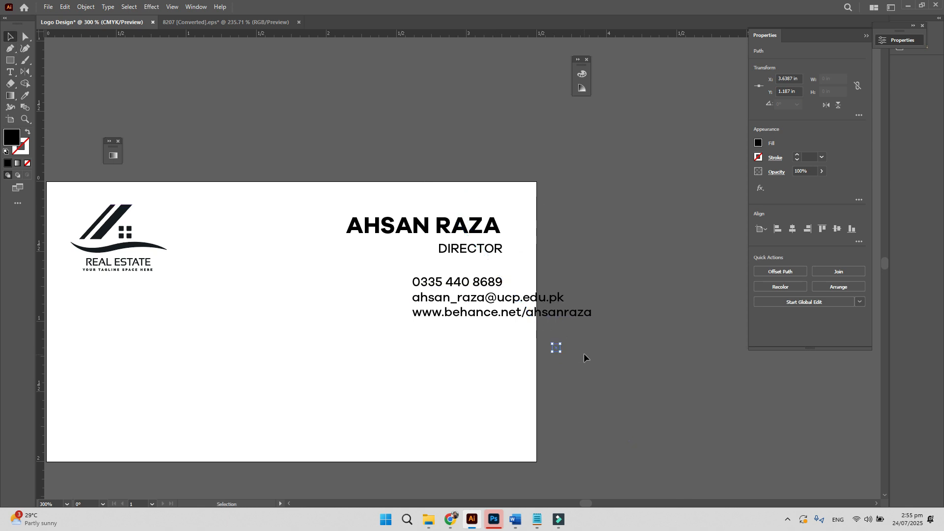
drag(591, 353, 372, 188)
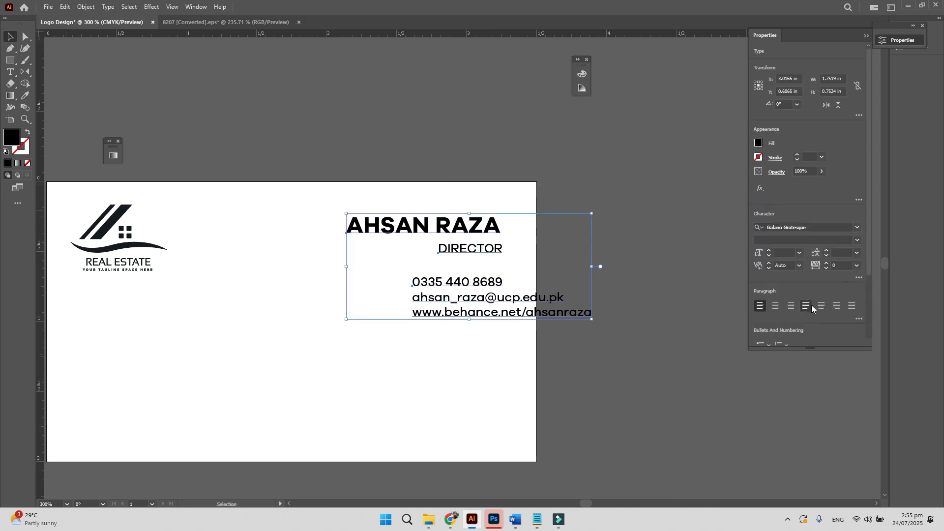
click(791, 305)
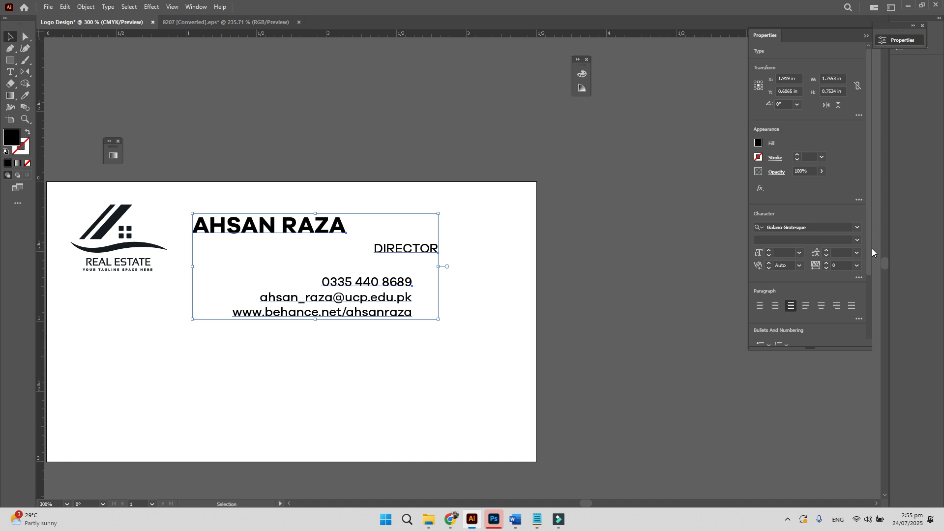
drag(871, 249, 874, 315)
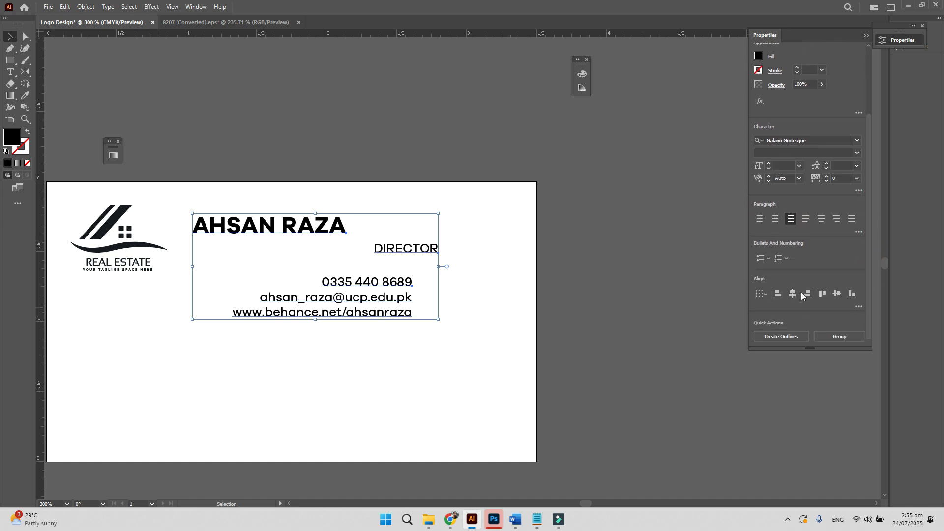
click(803, 294)
drag(404, 253, 477, 252)
- Drop the contact lines to the bottom right and copy them to the bottom left
drag(492, 313, 490, 441)
drag(407, 401, 236, 370)
key(t)
click(274, 381)
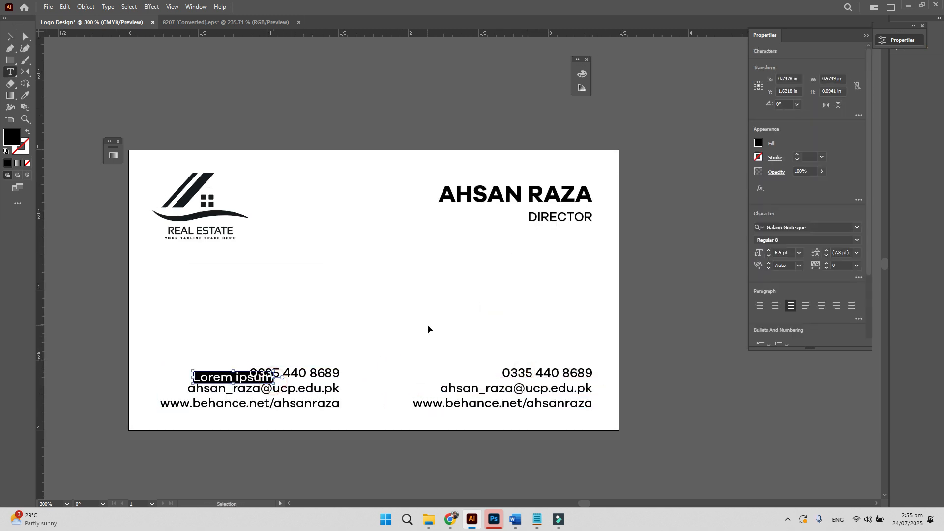
key(Escape)
key(Delete)
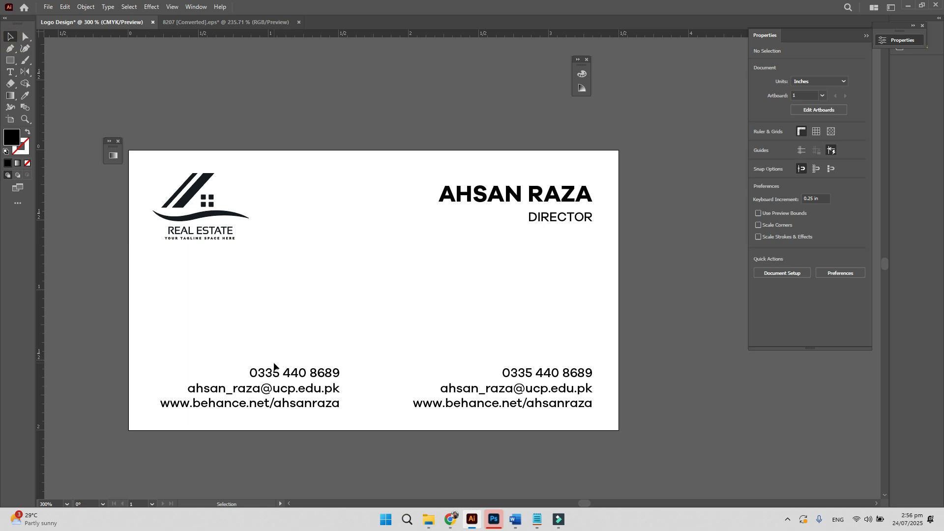
- Replace the left copy with Company Name, 'Address line one/two goes here' and City, State
key(t)
click(294, 391)
key(ctrl+a)
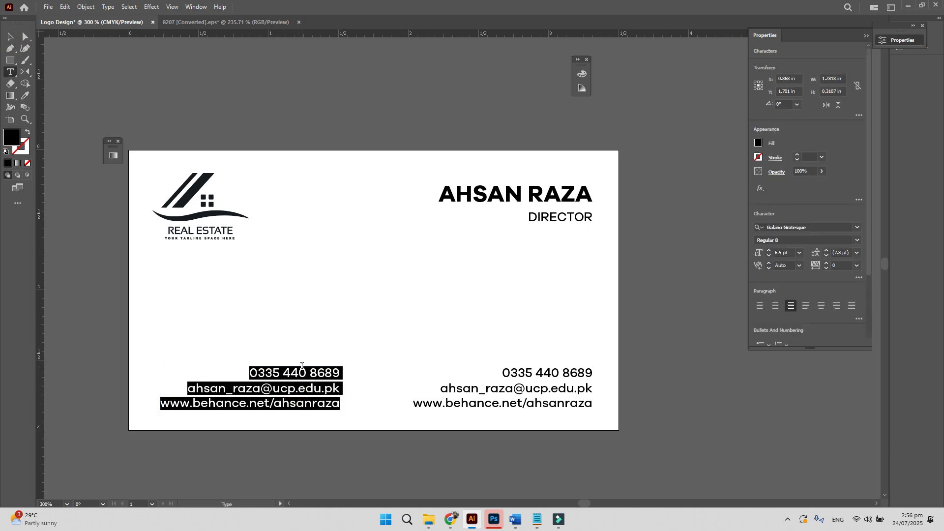
text(Company Name)
key(Return)
text(Add)
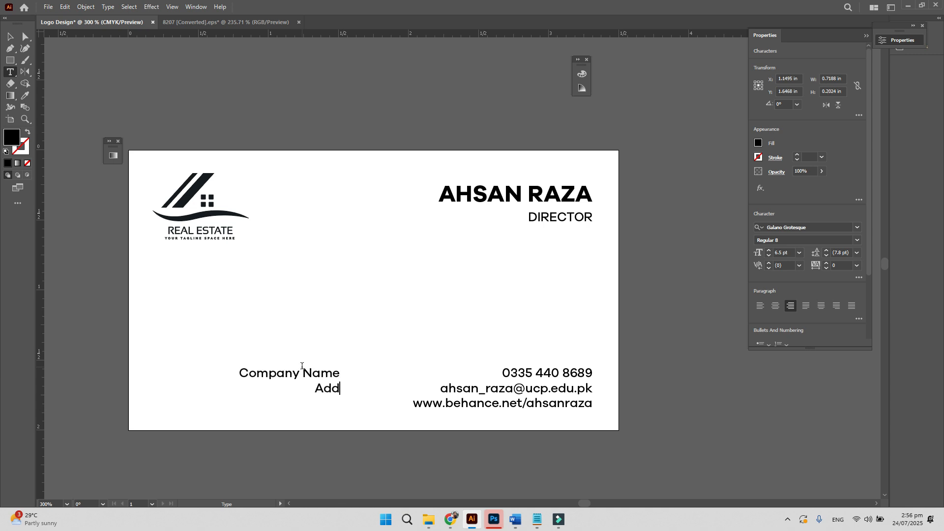
text(ress line one goes here )
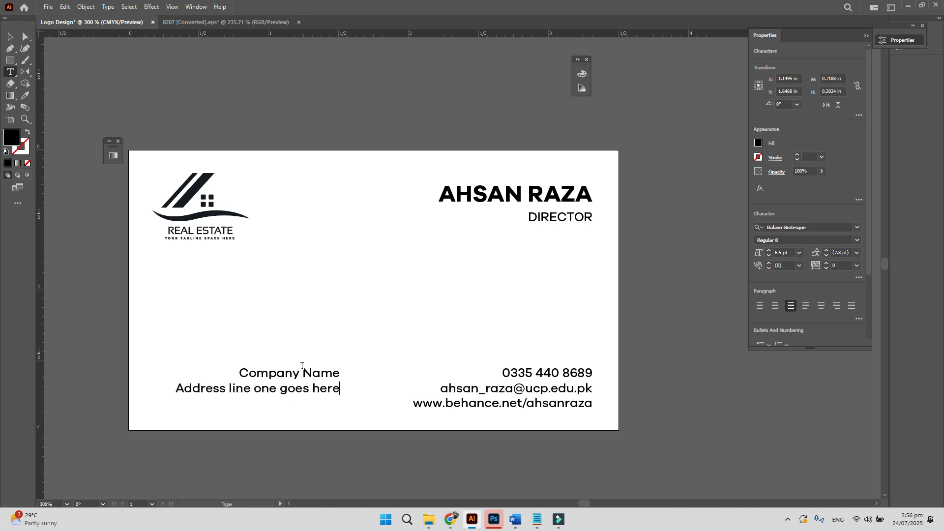
text(Address lin)
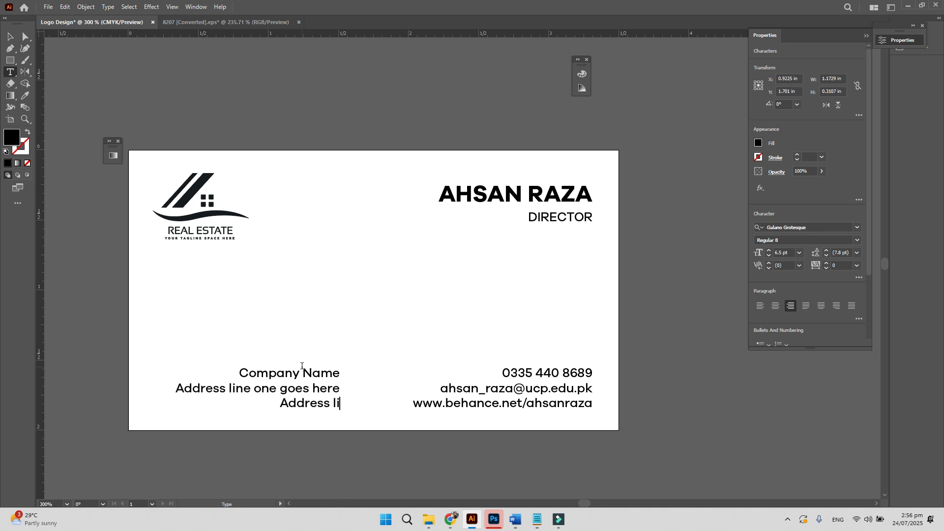
key(BackSpace)
key(BackSpace)
text(ine two )
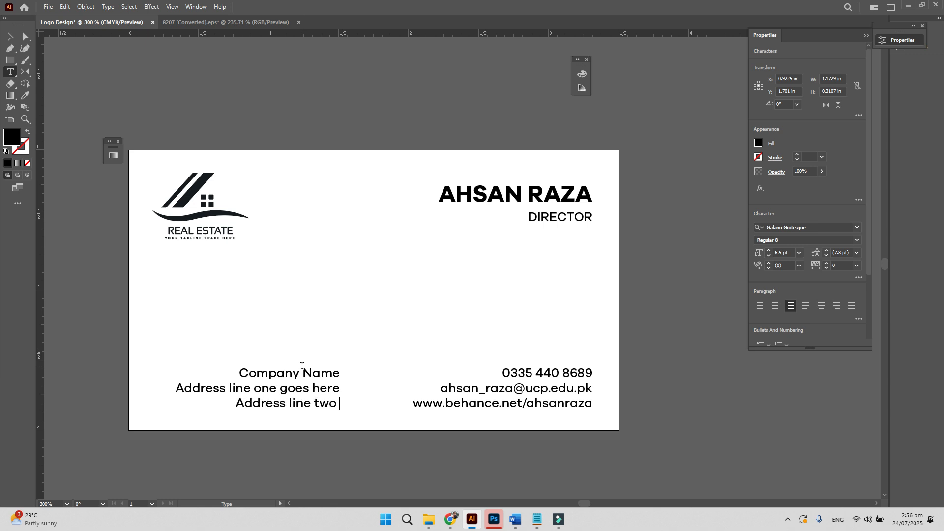
text(goes here )
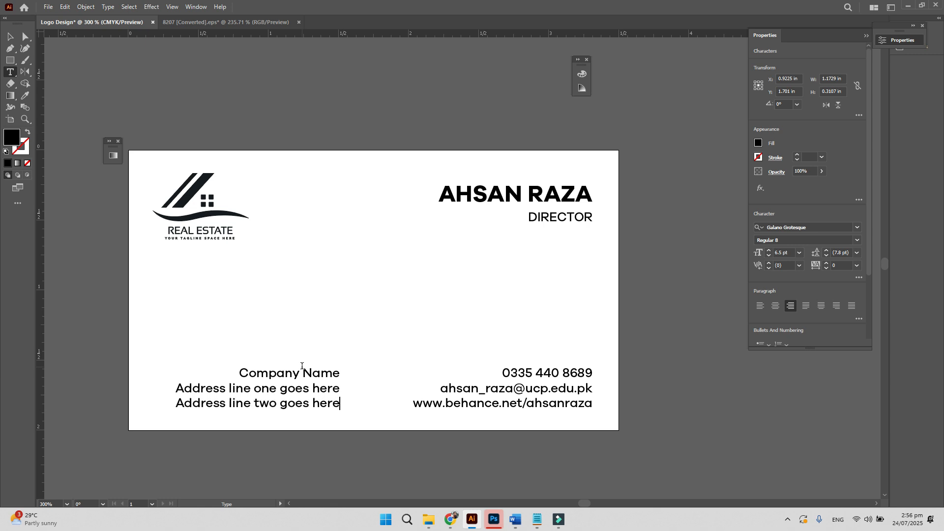
text(City, State)
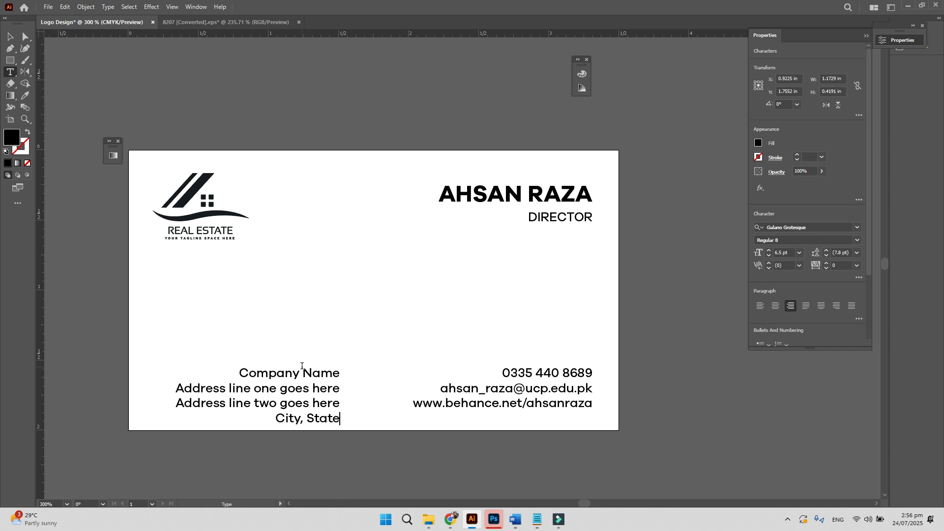
- Left-align the address block and move it to the card's left margin
key(ctrl+a)
click(760, 306)
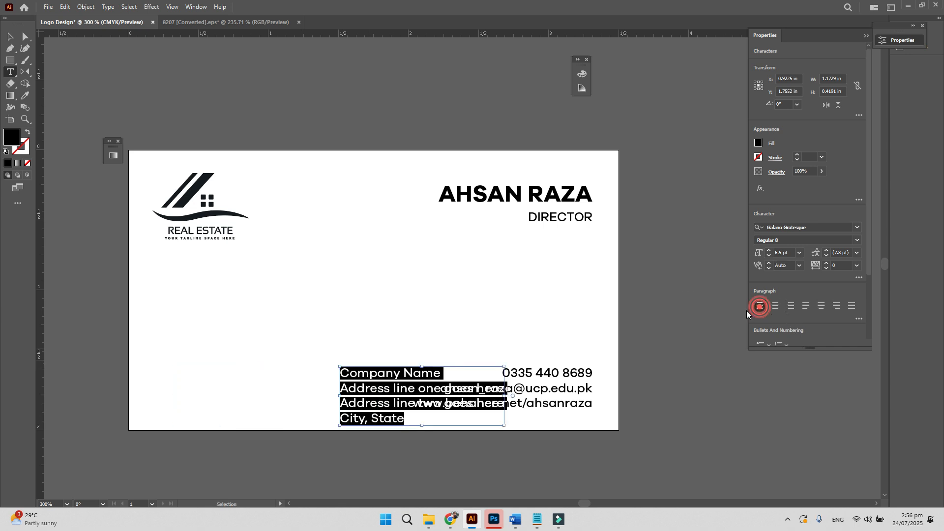
click(10, 36)
drag(364, 355, 174, 357)
drag(259, 328, 551, 427)
drag(868, 266, 883, 340)
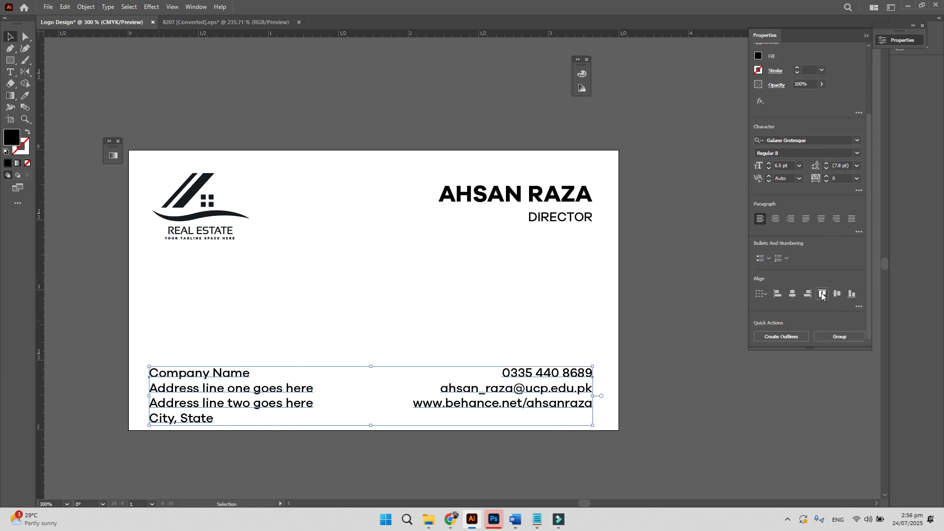
click(500, 314)
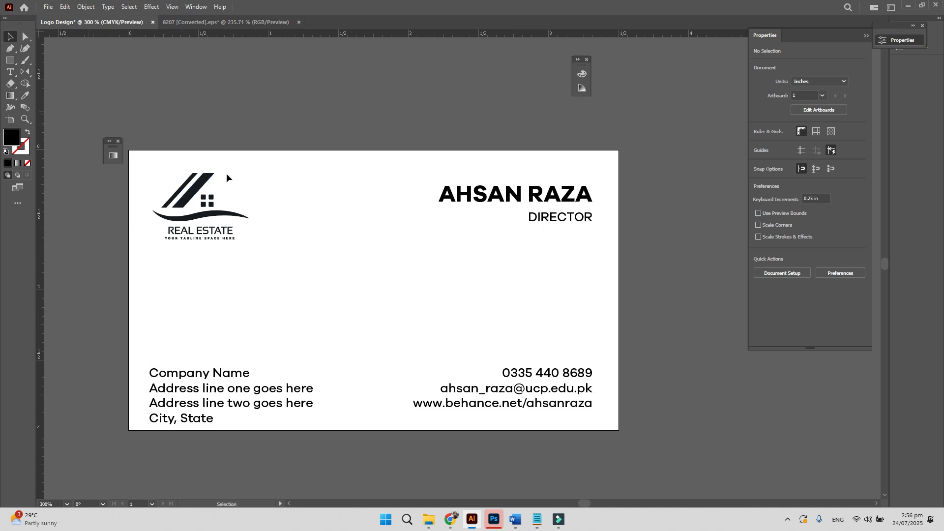
- Draw a 3.5 × 2 in rectangle and centre it on the artboard
click(10, 60)
drag(375, 239, 459, 295)
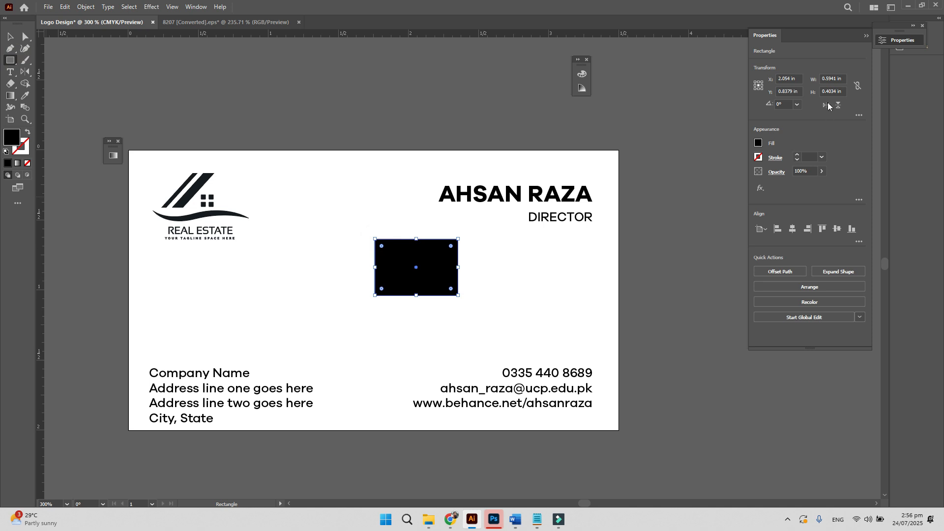
click(831, 78)
text(3.5in)
key(Tab)
text(2.0)
key(Return)
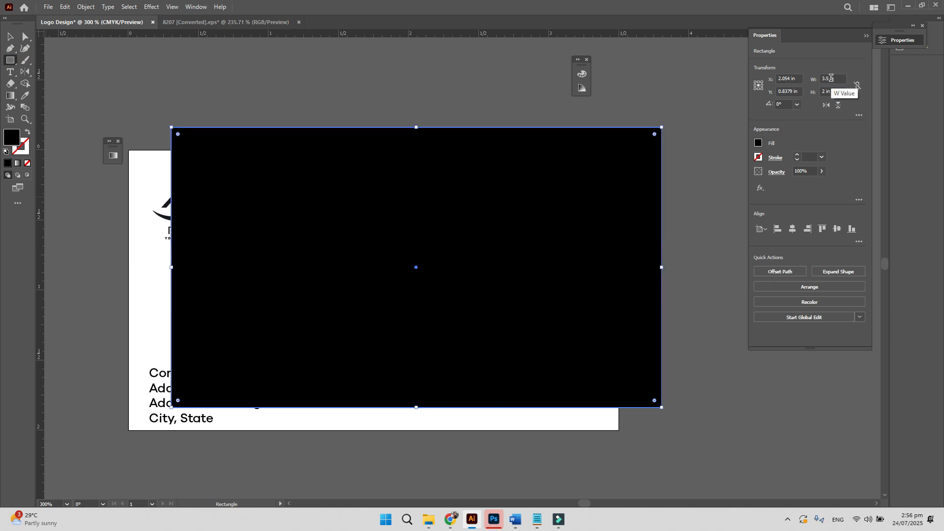
click(792, 228)
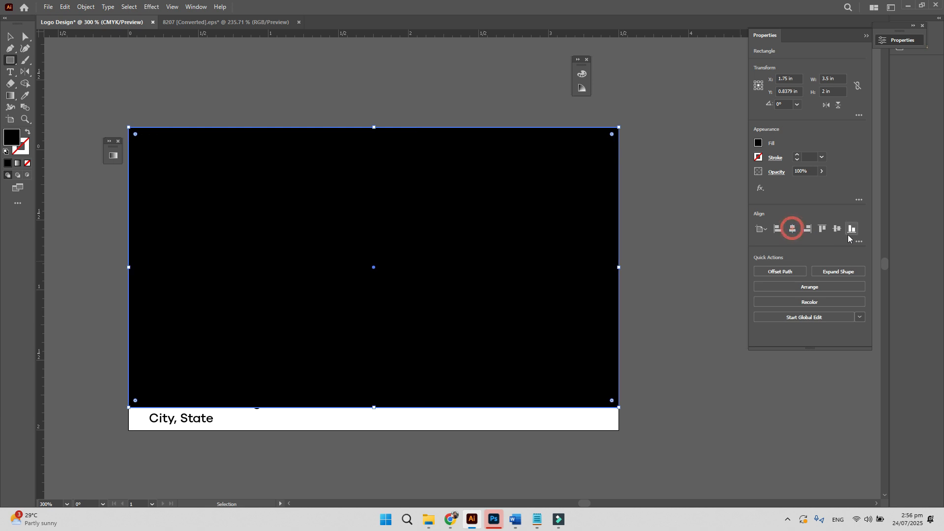
click(836, 228)
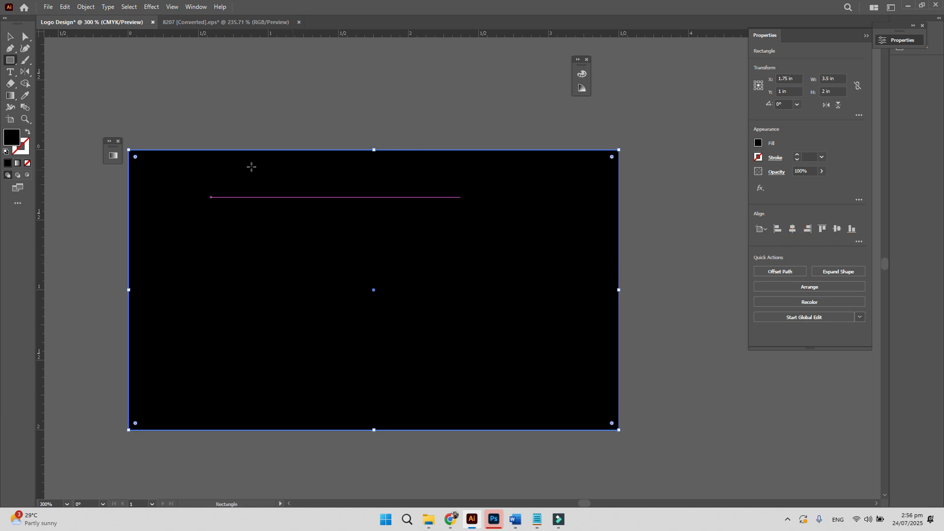
- Give the rectangle no fill and a black stroke, then resize it to 3.25 × 1.75 in
click(29, 164)
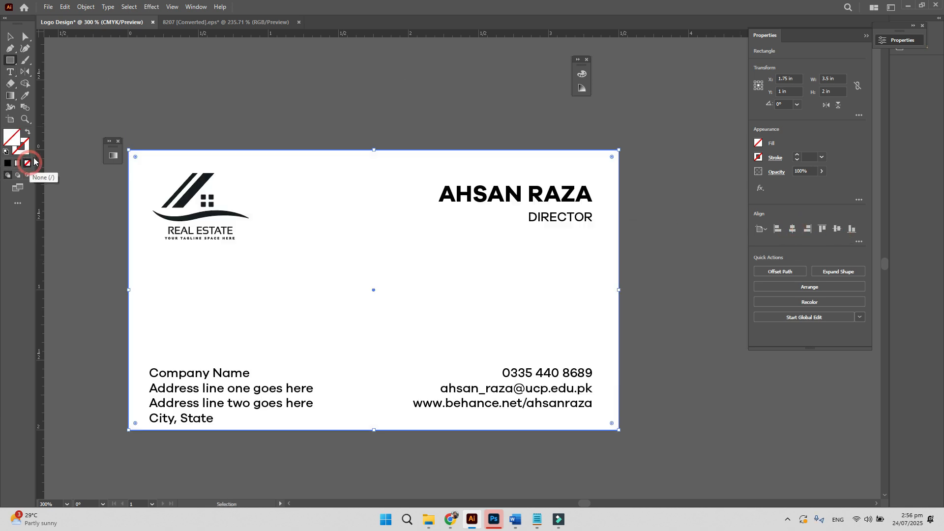
click(6, 163)
click(834, 78)
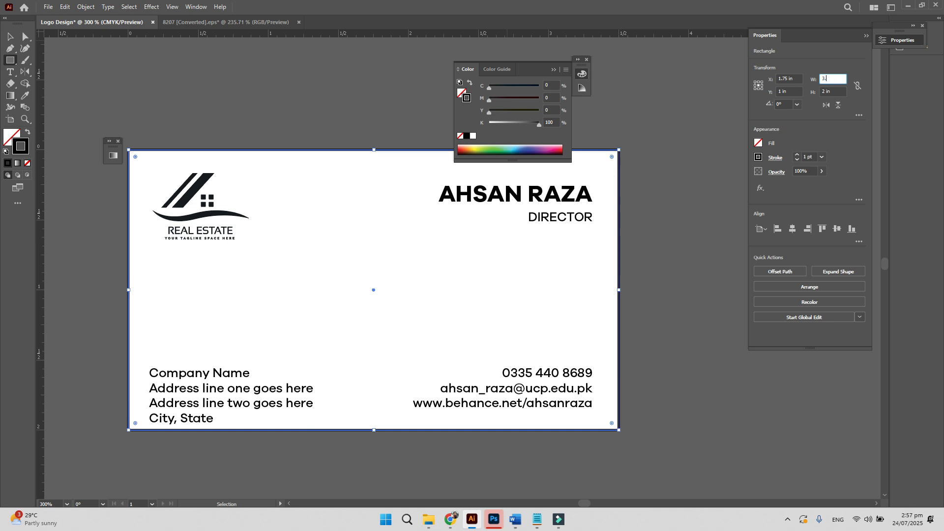
key(Return)
click(833, 91)
text(1.75)
key(Return)
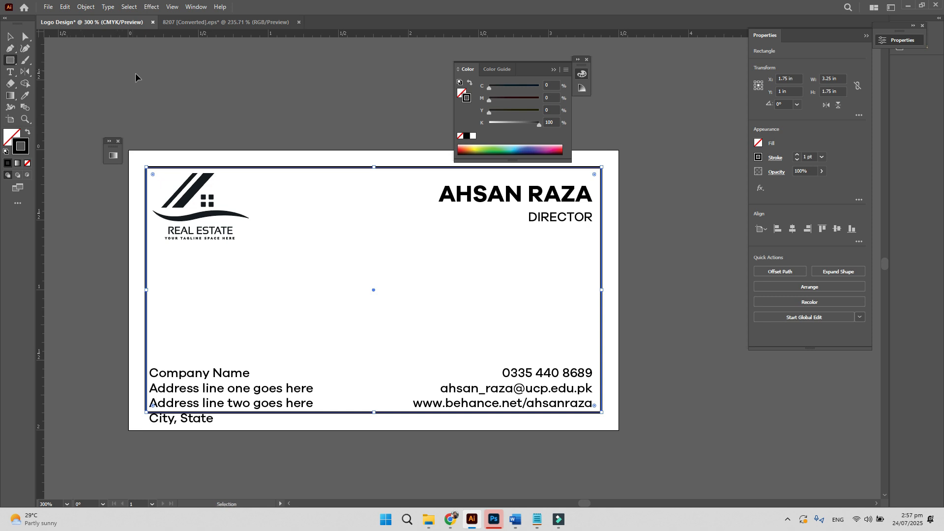
- Reselect the frame rectangle and lock it in place with Ctrl+2
key(v)
click(247, 131)
drag(255, 123, 322, 242)
key(ctrl+2)
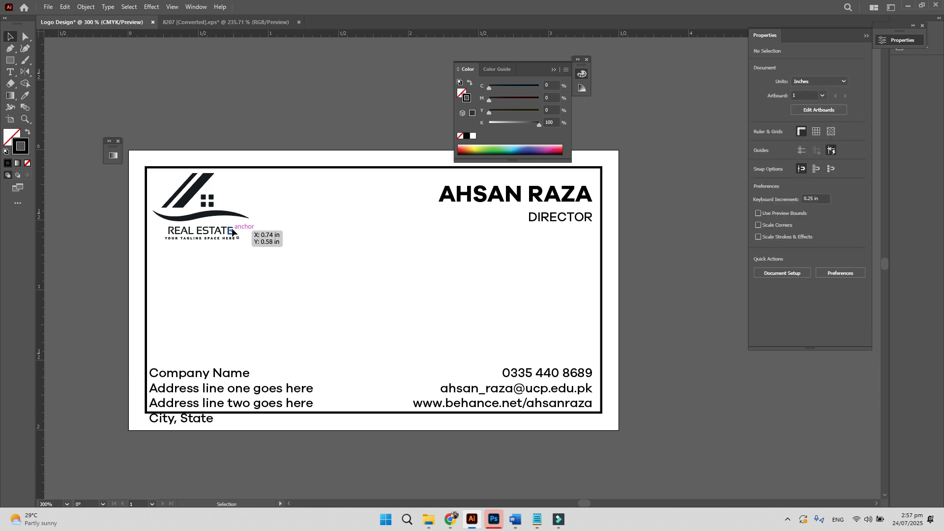
click(203, 220)
- Left-align the real estate logo with the address text block
shift+click(218, 369)
click(777, 229)
click(418, 351)
- Align the address and contact text blocks and move both up inside the frame
click(259, 389)
shift+click(541, 372)
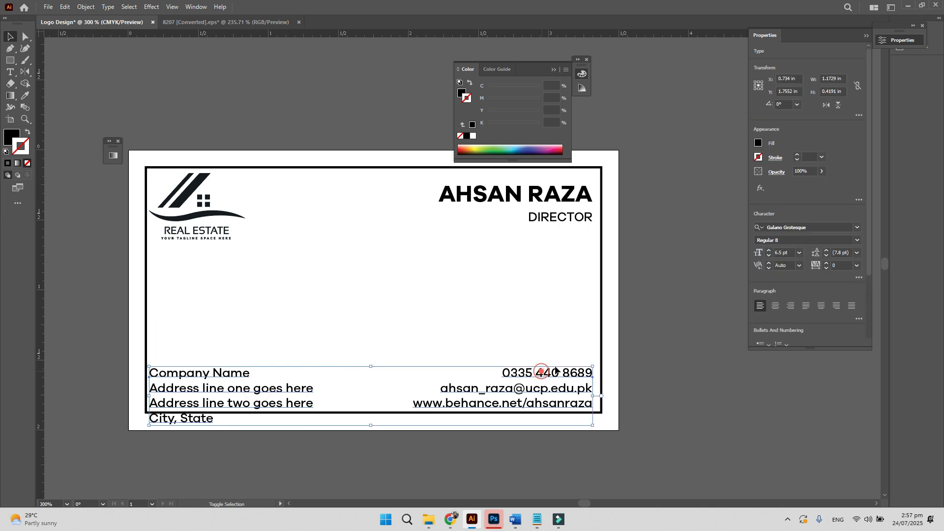
scroll(866, 267, down, 3)
click(852, 293)
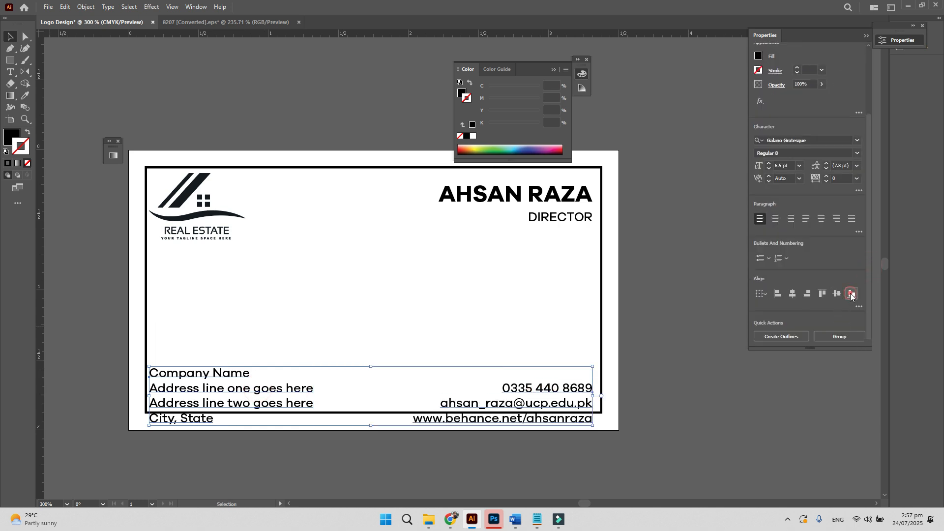
click(822, 294)
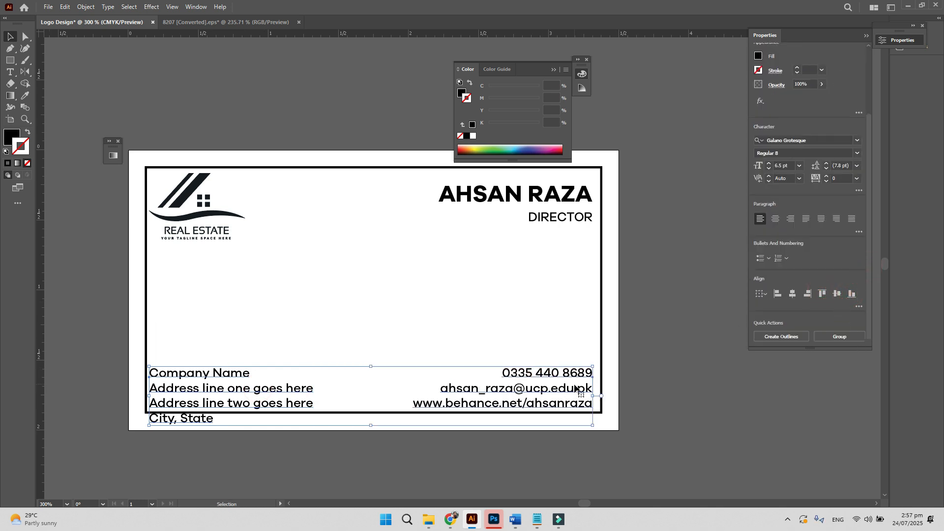
drag(575, 393, 577, 376)
click(663, 352)
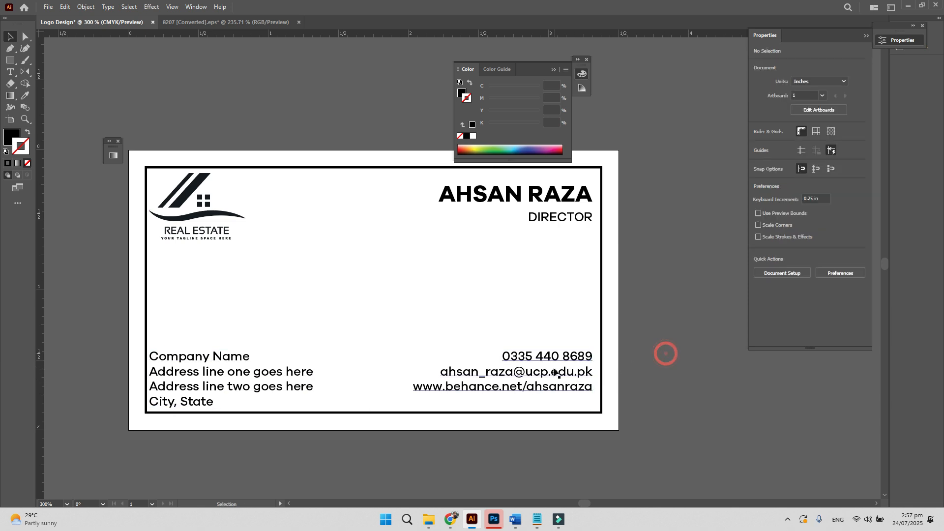
- Bottom-align the contact details with the address text
click(555, 388)
shift+click(260, 385)
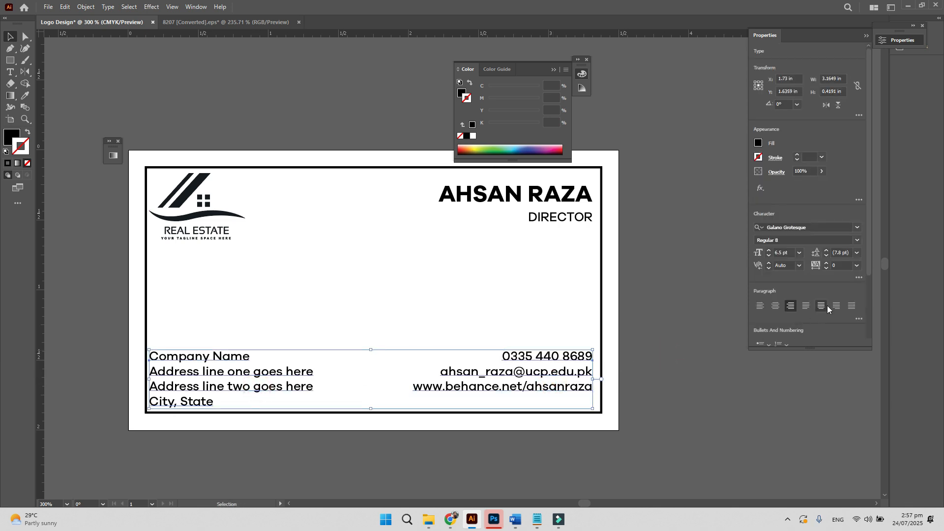
drag(868, 273, 862, 323)
click(855, 313)
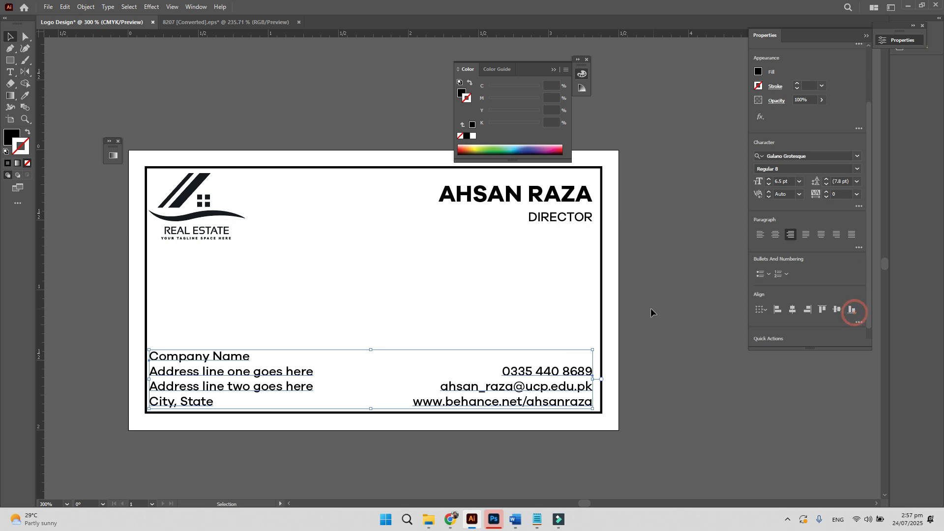
click(631, 329)
- Align the contact details, DIRECTOR title and name heading together
click(588, 375)
shift+click(559, 218)
shift+click(555, 196)
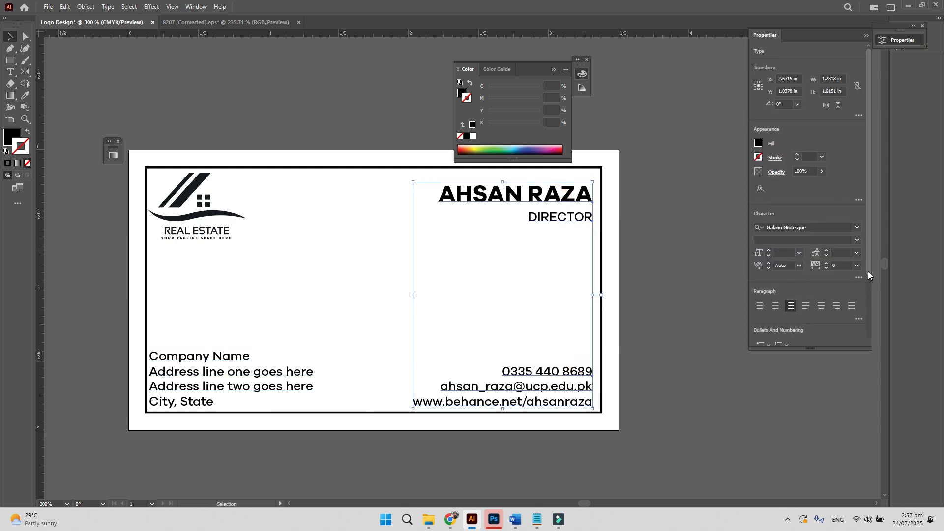
drag(868, 272, 868, 329)
click(808, 309)
click(683, 301)
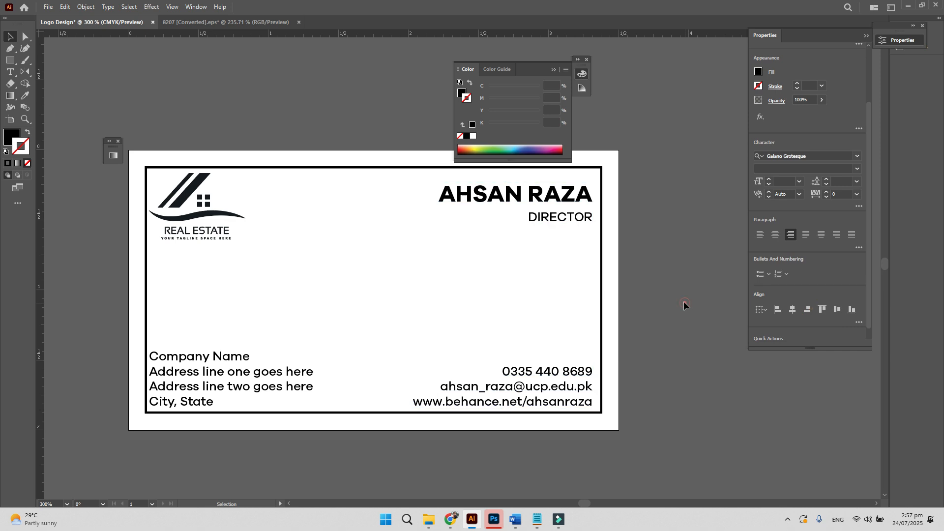
click(207, 212)
shift+click(556, 219)
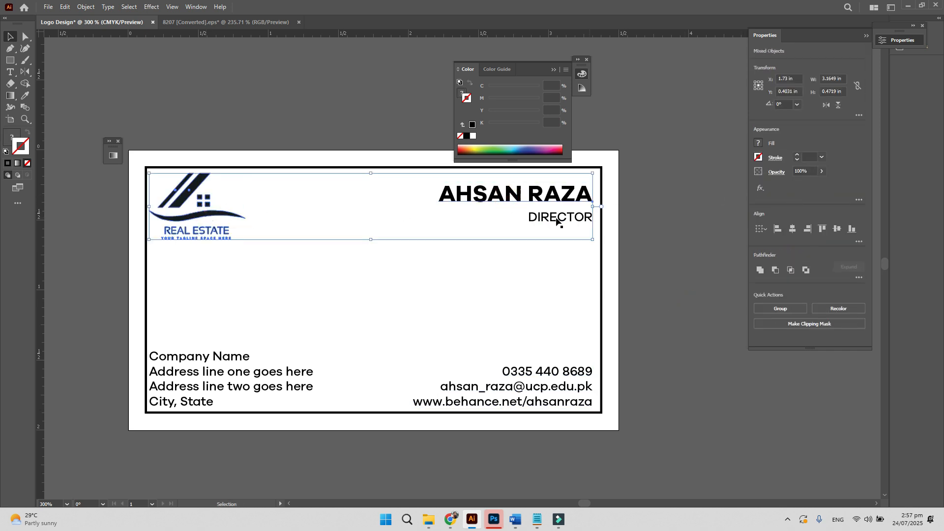
- Draw a black bar over the DIRECTOR title, aligned to the artboard's right edge
click(705, 240)
click(569, 218)
click(547, 241)
key(z)
click(565, 213)
click(508, 268)
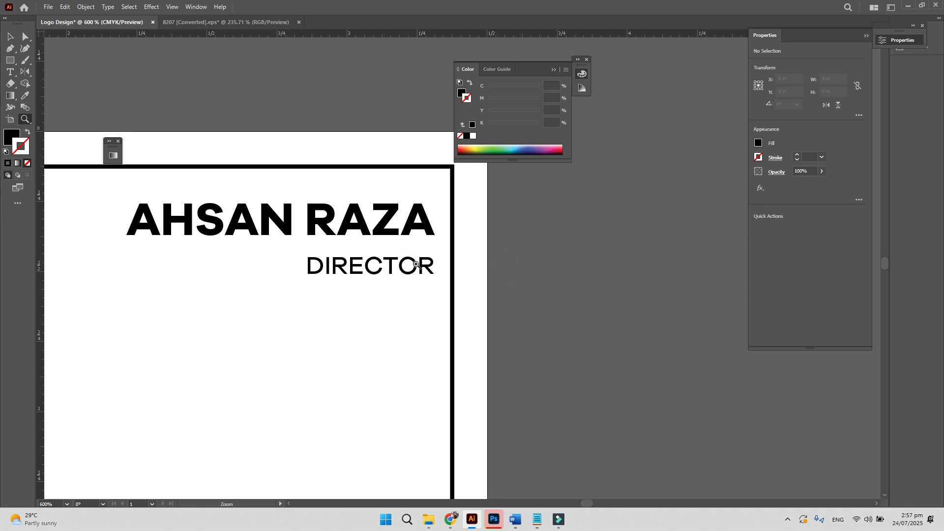
key(m)
drag(273, 252, 364, 285)
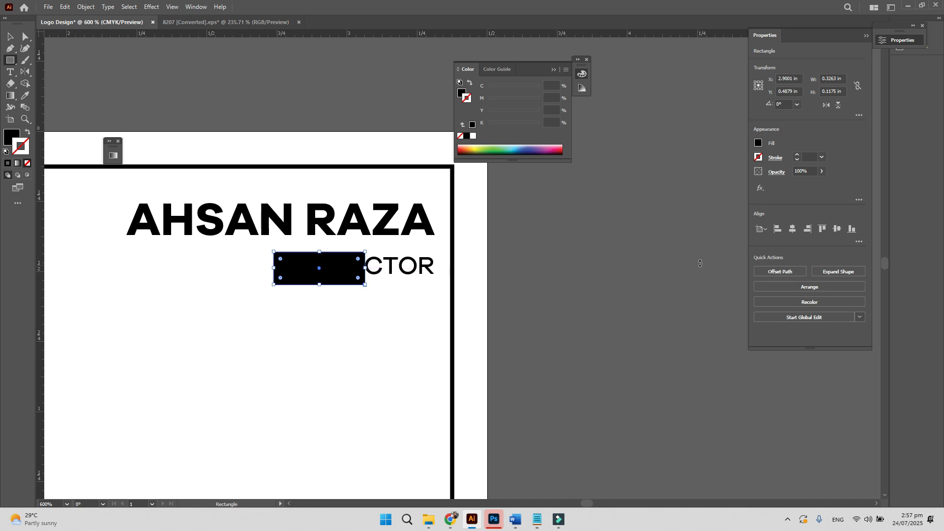
click(804, 228)
- Shift the black bar left and stretch its right edge to the artboard edge
key(v)
click(407, 294)
drag(432, 279, 290, 265)
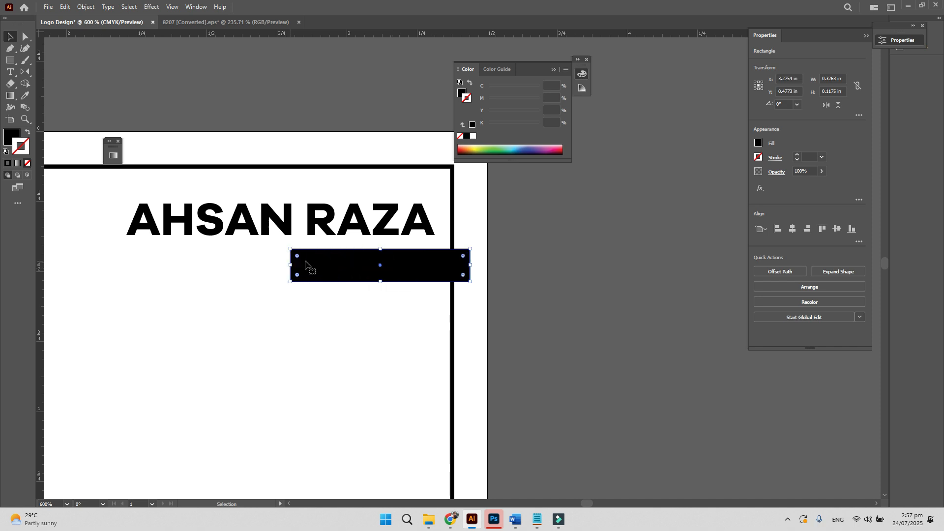
drag(473, 266, 486, 267)
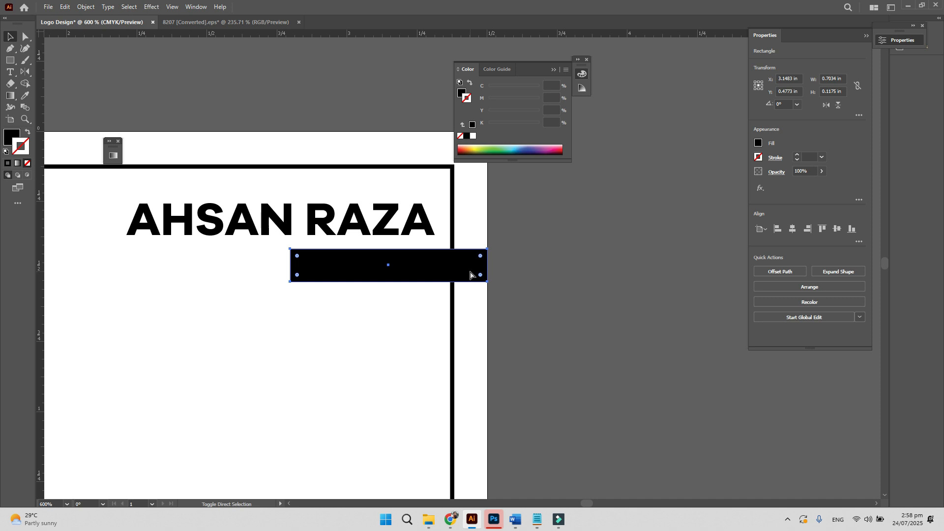
- Change the DIRECTOR text fill to the white swatch and zoom out
click(373, 272)
click(758, 143)
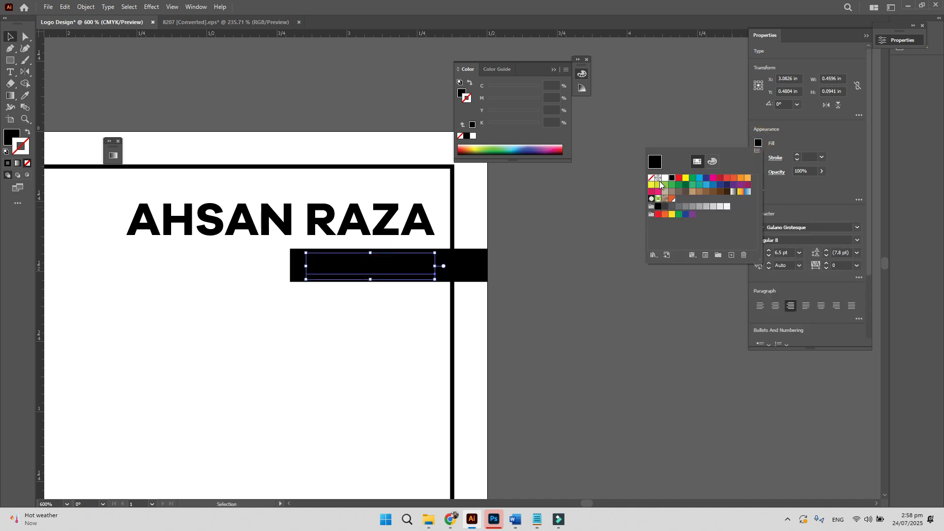
click(668, 179)
click(559, 264)
click(559, 264)
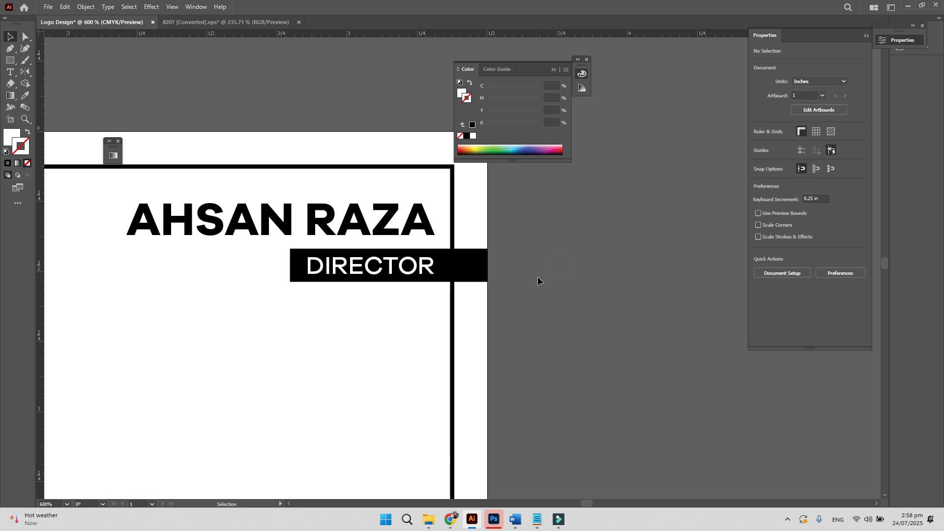
key(ctrl+minus)
key(ctrl+minus)
key(ctrl+minus)
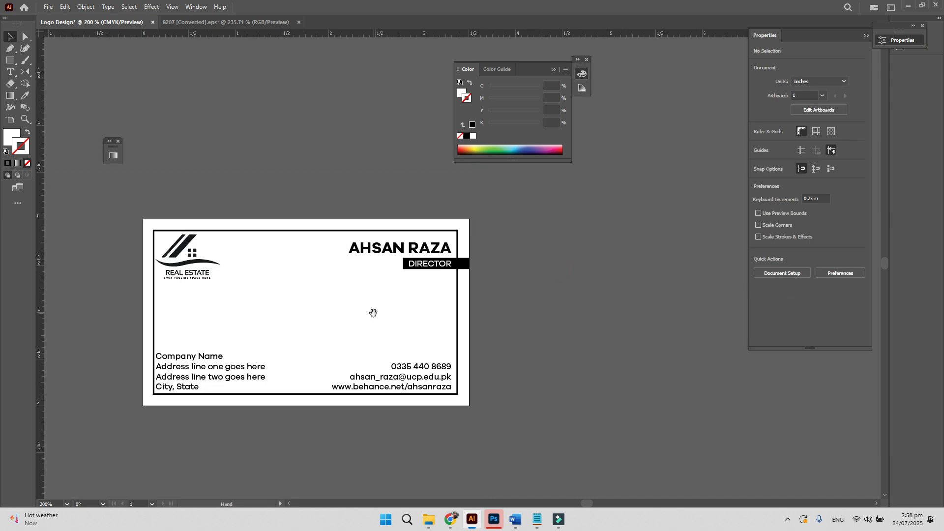
- Select the inner border frame, then enter 3.5+.25 in as the artboard width
drag(373, 313, 393, 319)
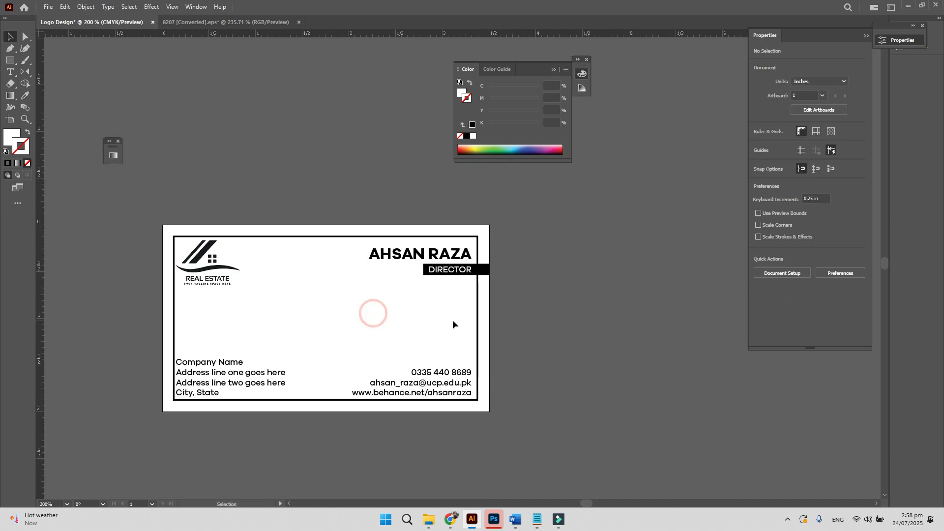
click(485, 331)
click(513, 333)
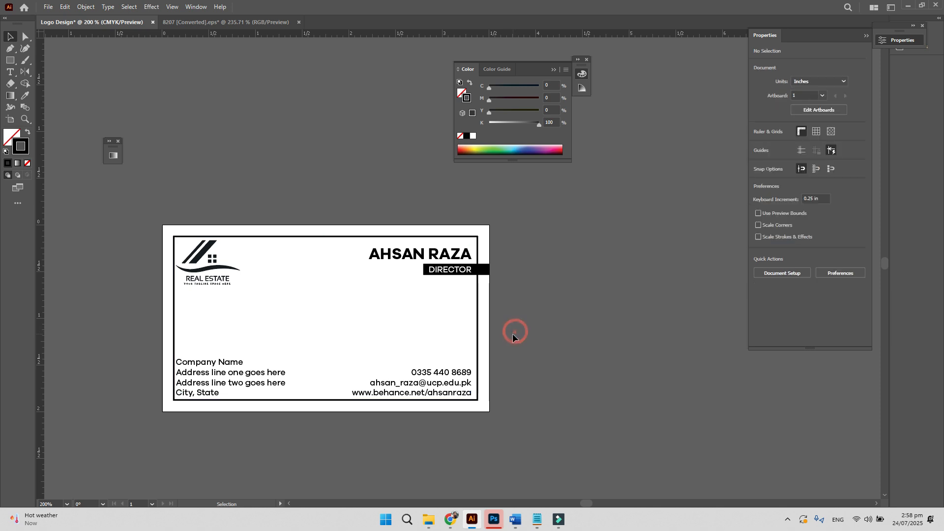
click(487, 325)
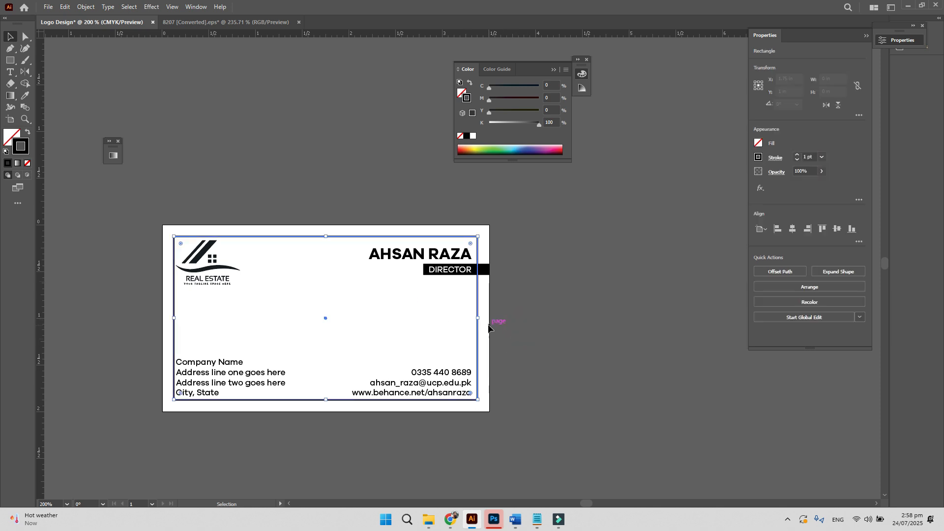
click(490, 327)
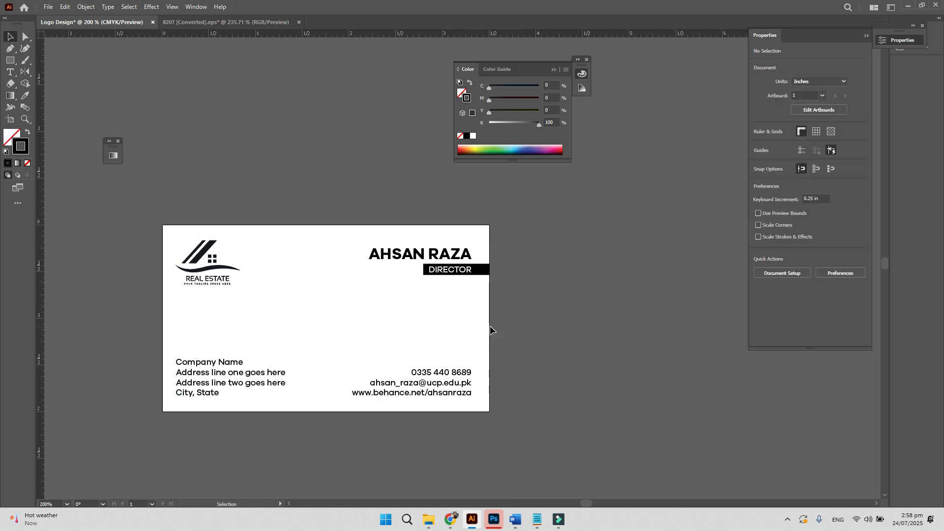
click(10, 119)
click(842, 77)
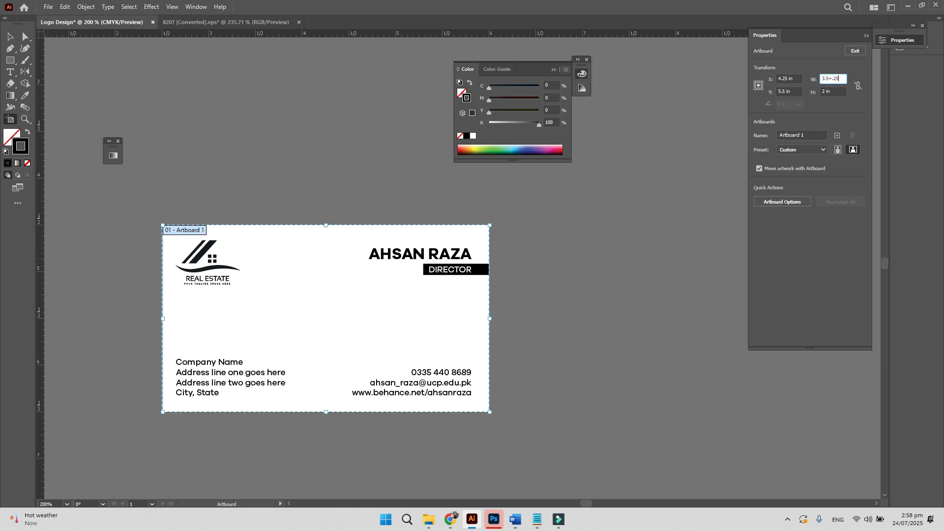
- Apply the 3.75 in artboard width and set its height to 2.25 in (2+.25)
key(Return)
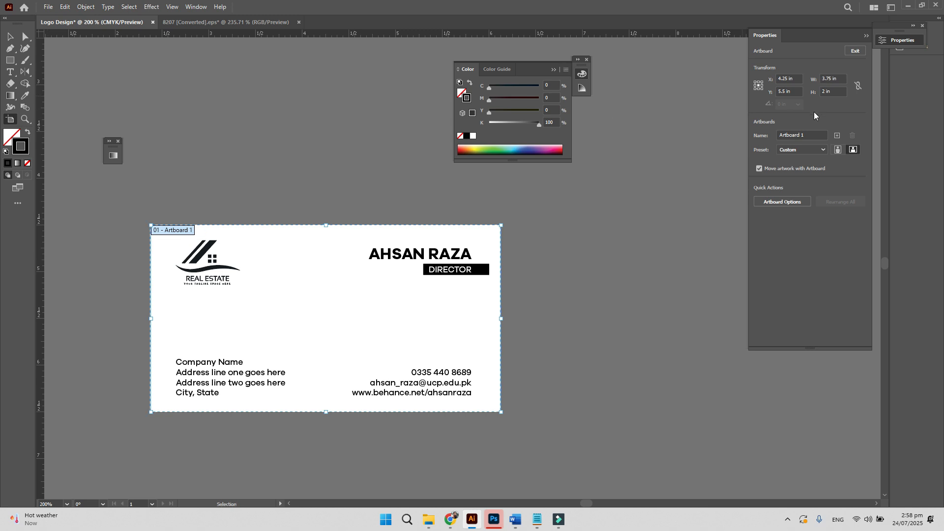
click(842, 88)
key(Return)
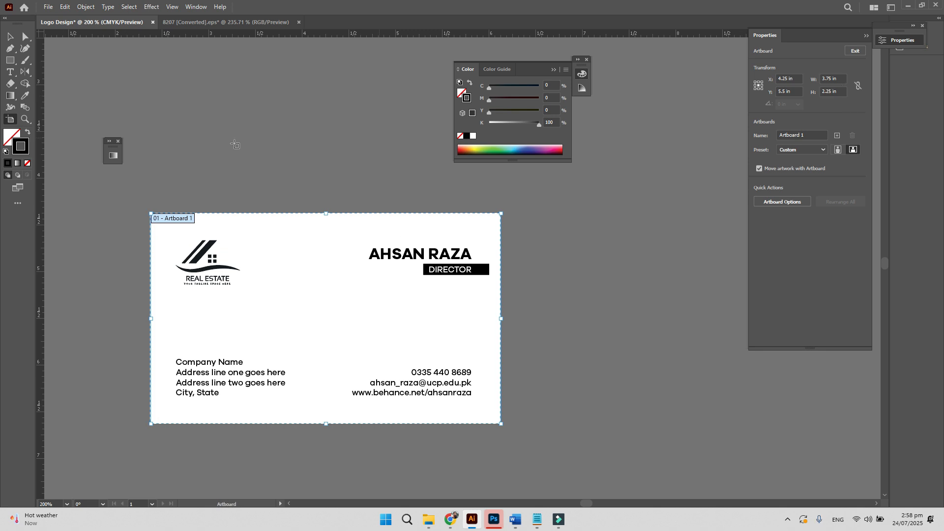
- Stretch the black DIRECTOR bar out to the card's new right edge
click(10, 37)
scroll(484, 291, up, 2)
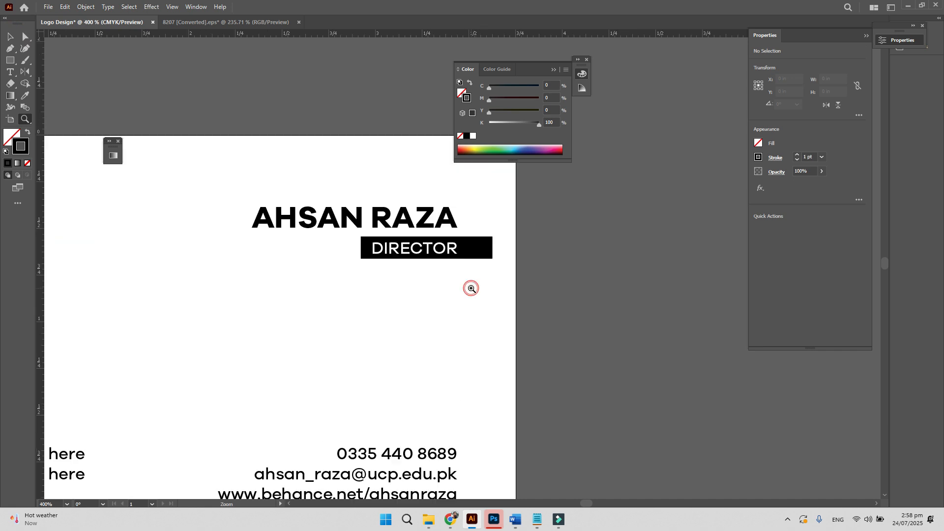
click(484, 253)
drag(492, 247, 517, 250)
click(536, 261)
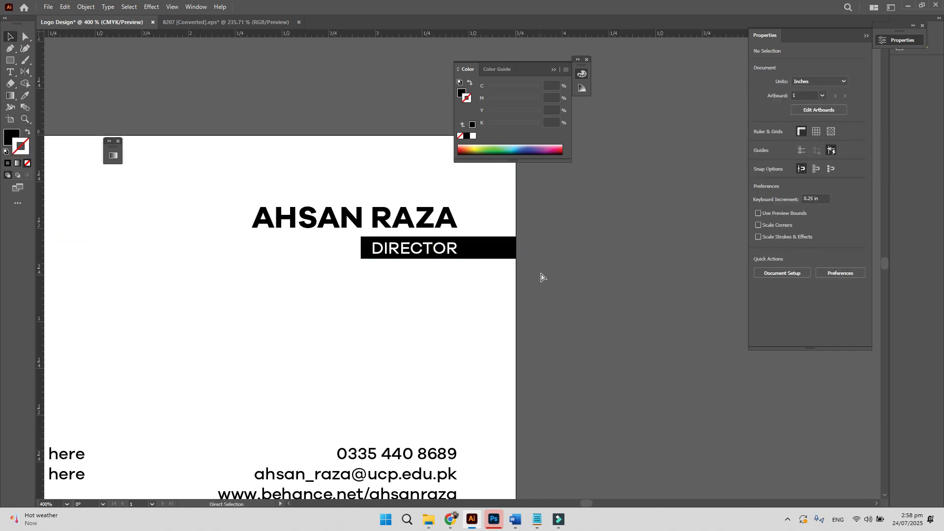
scroll(541, 275, left, 5)
scroll(541, 275, down, 2)
scroll(541, 275, down, 2)
scroll(457, 285, right, 3)
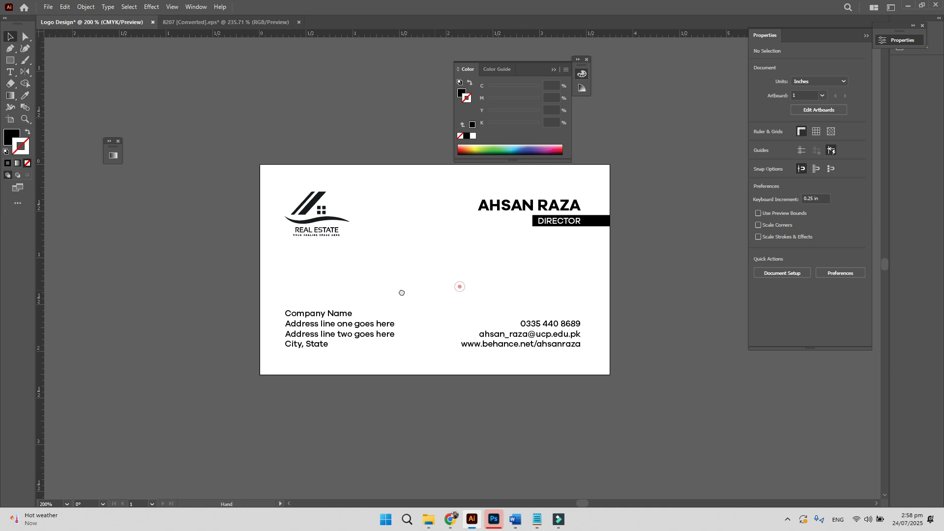
- Save as Business Card.ai in Social medi apost with Create PDF Compatible File unchecked
key(ctrl+s)
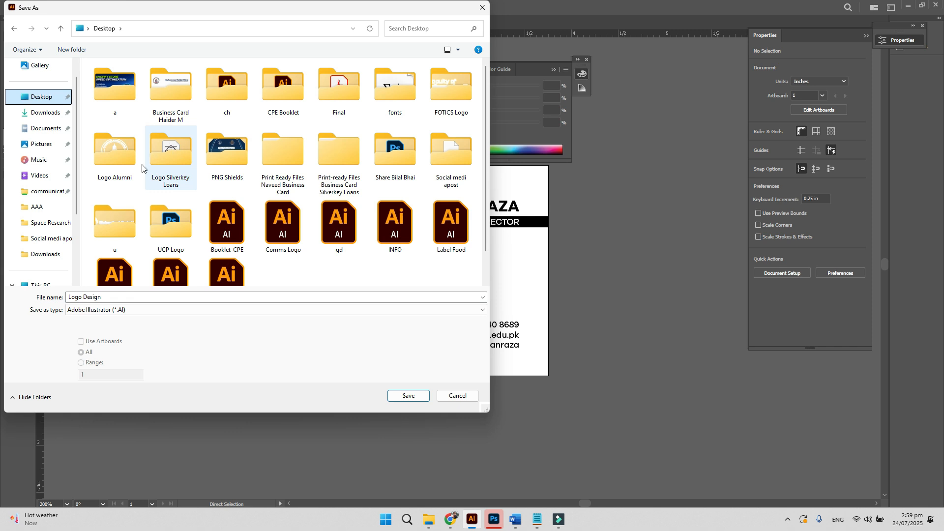
click(164, 153)
click(376, 146)
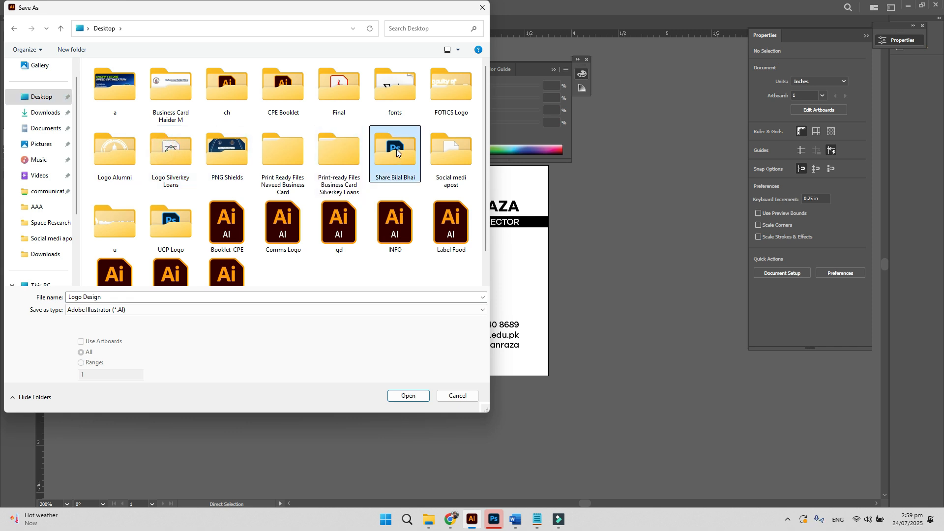
double_click(451, 150)
click(118, 297)
text(B)
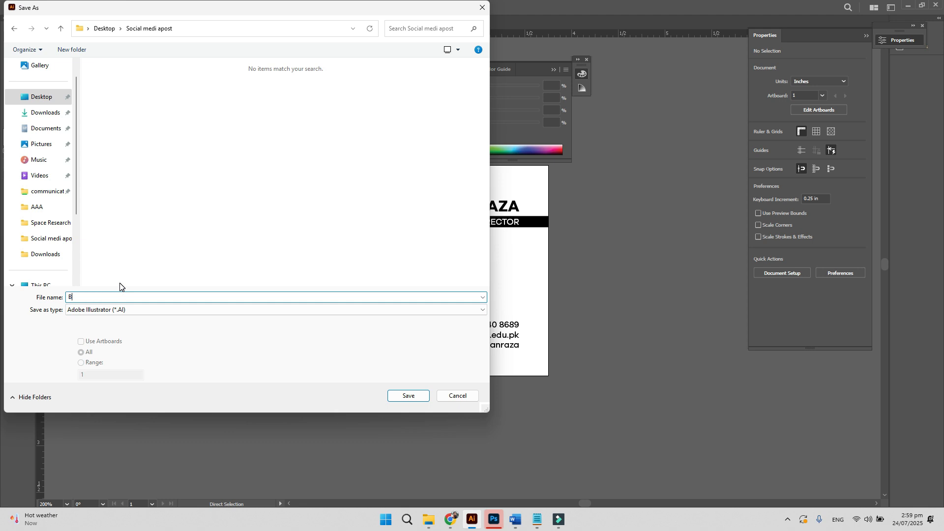
text(usiness Card)
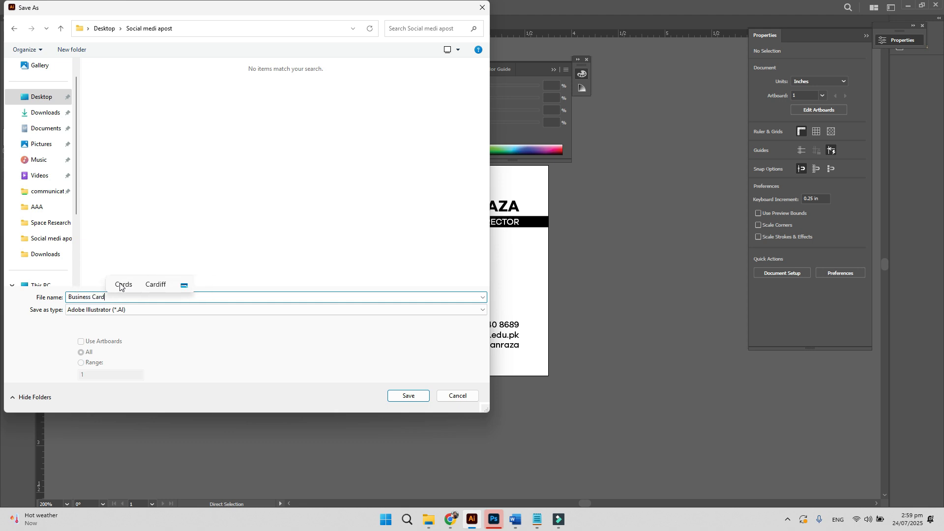
key(Return)
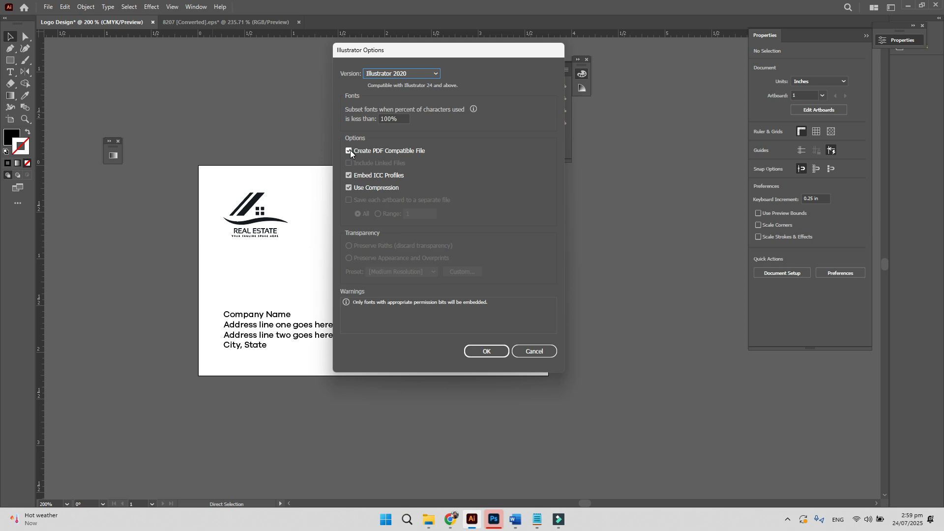
click(350, 150)
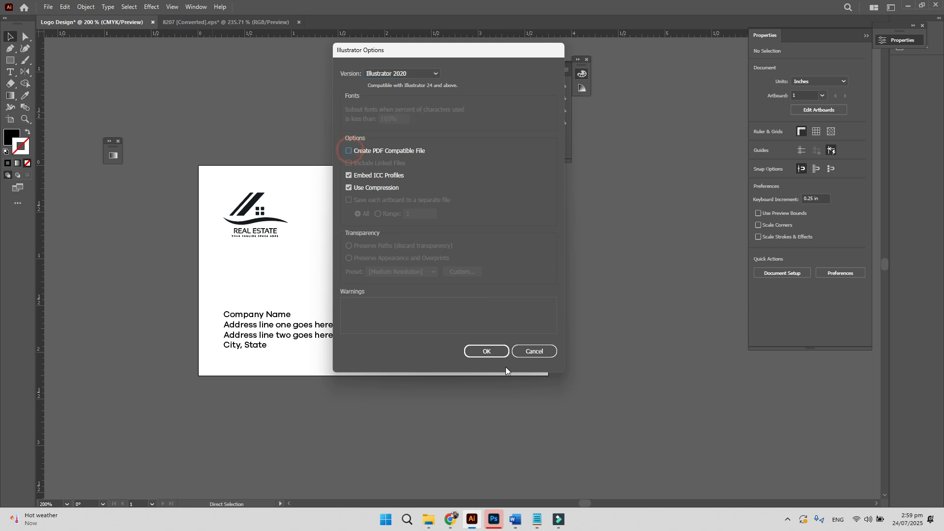
click(484, 351)
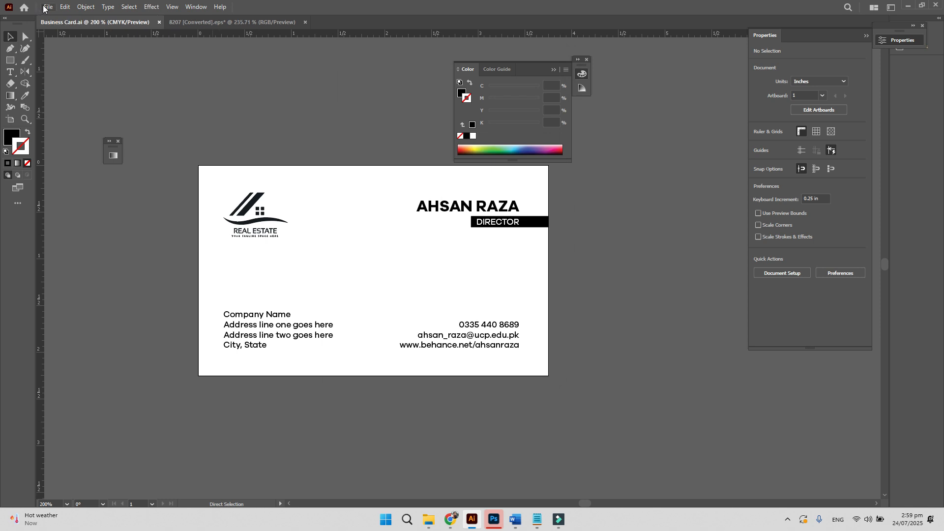
- Start File > Package and set Social medi apost as the package location
click(48, 7)
click(78, 248)
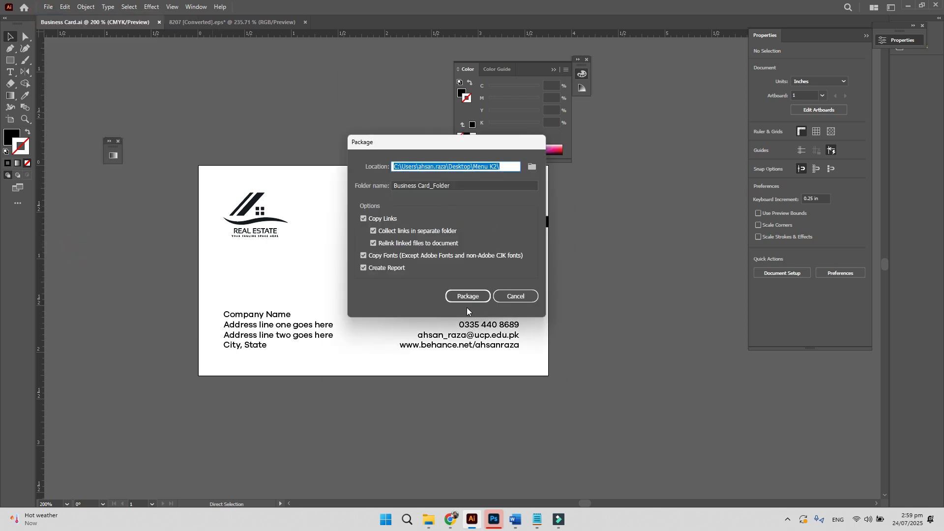
click(470, 295)
click(500, 246)
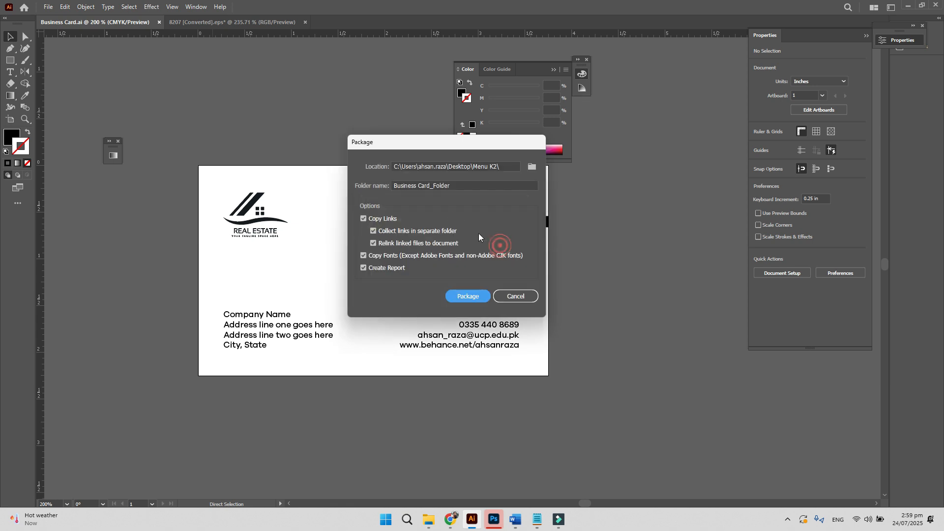
click(532, 167)
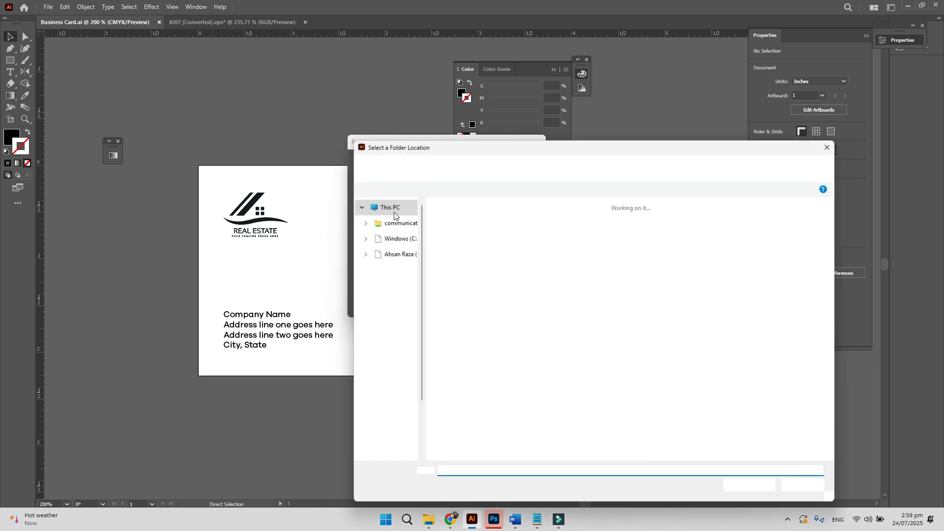
click(391, 238)
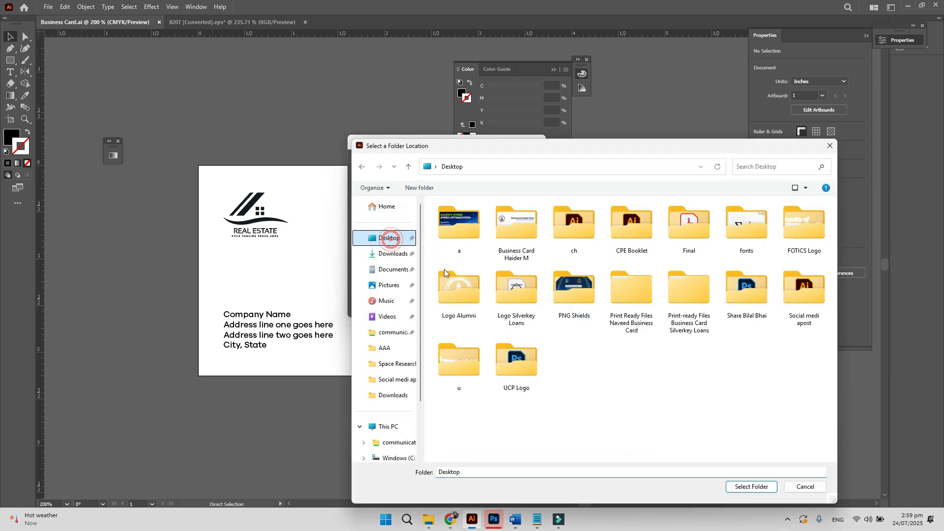
key(s)
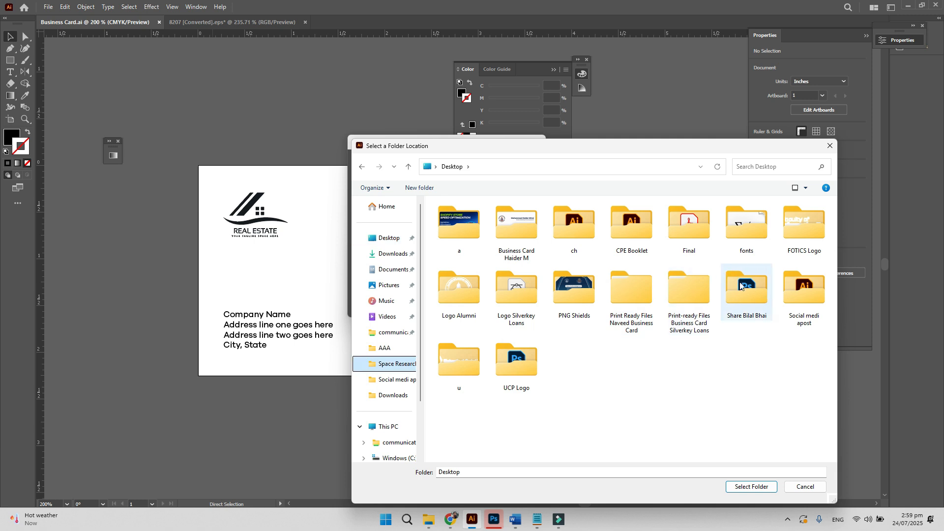
double_click(801, 285)
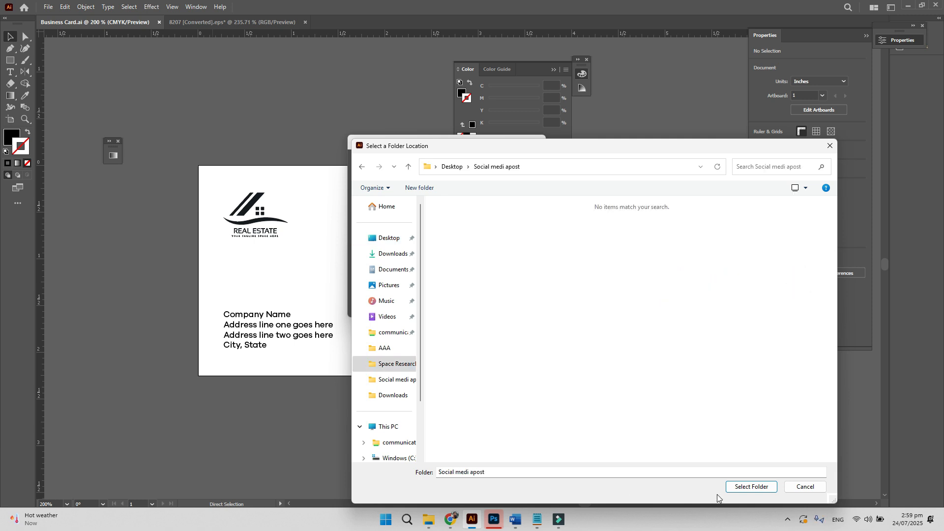
click(742, 486)
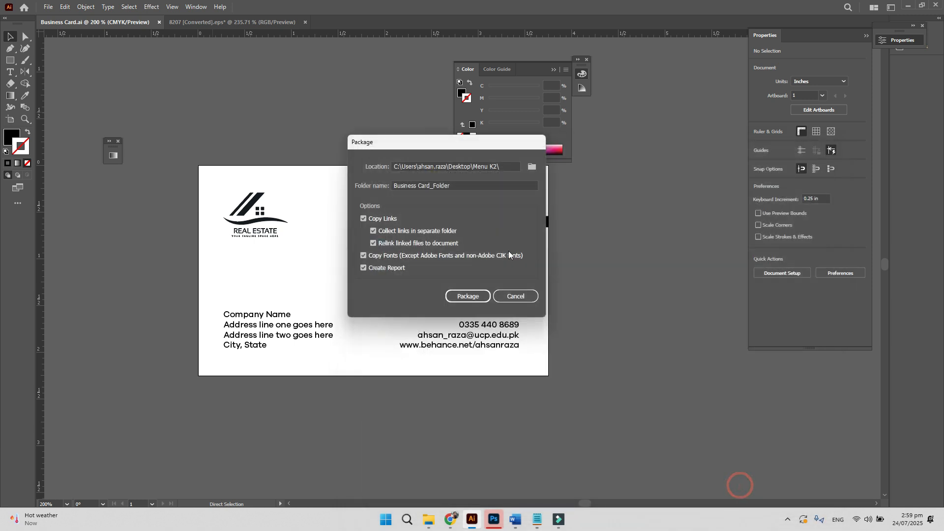
- Create the package with copied fonts and acknowledge the font-restriction warning
click(462, 299)
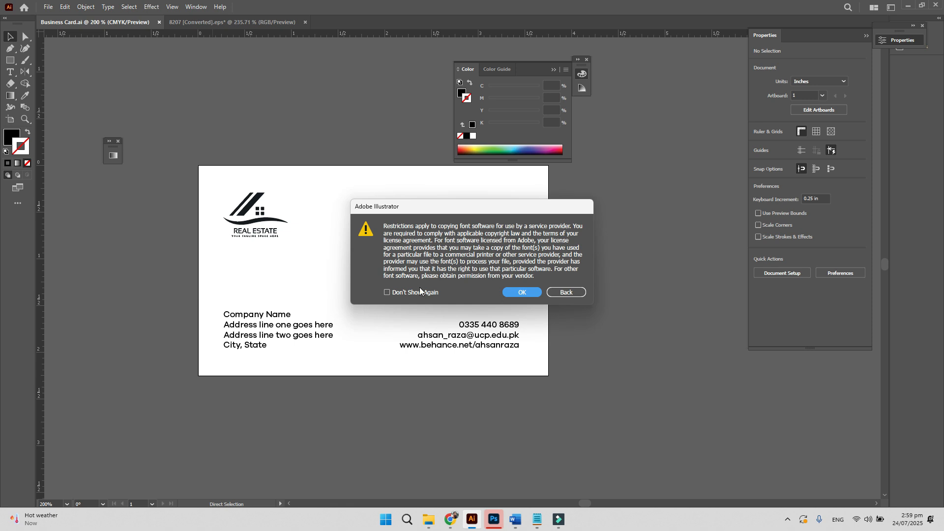
click(504, 292)
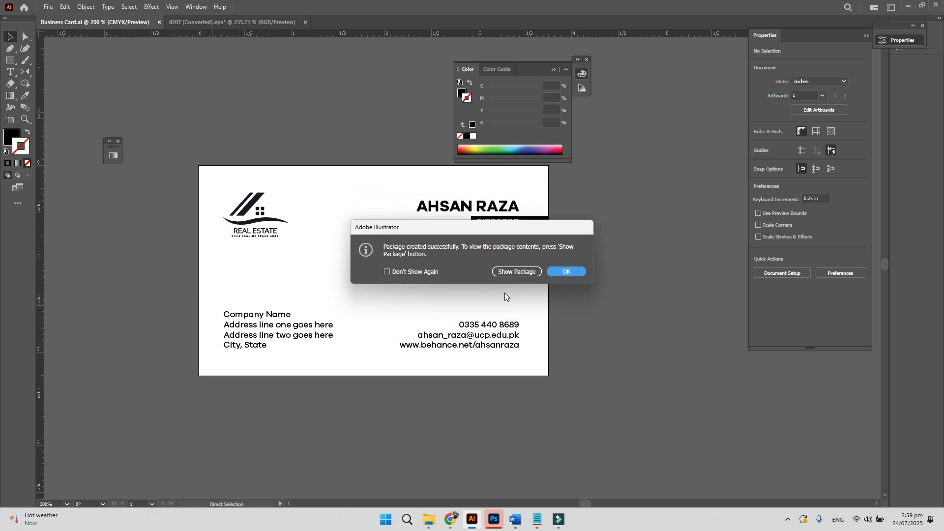
click(570, 272)
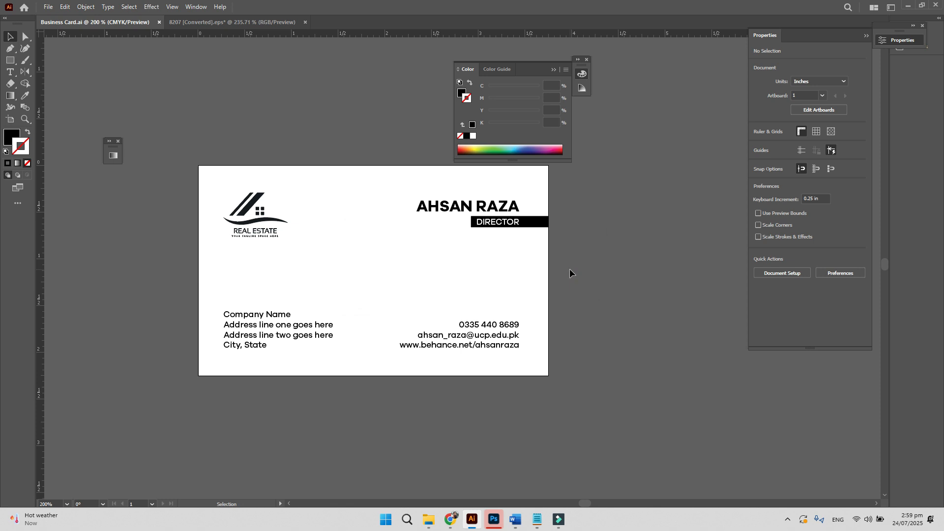
- Open the Fonts folder inside Business Card_Folder and view it as extra large icons
key(super+d)
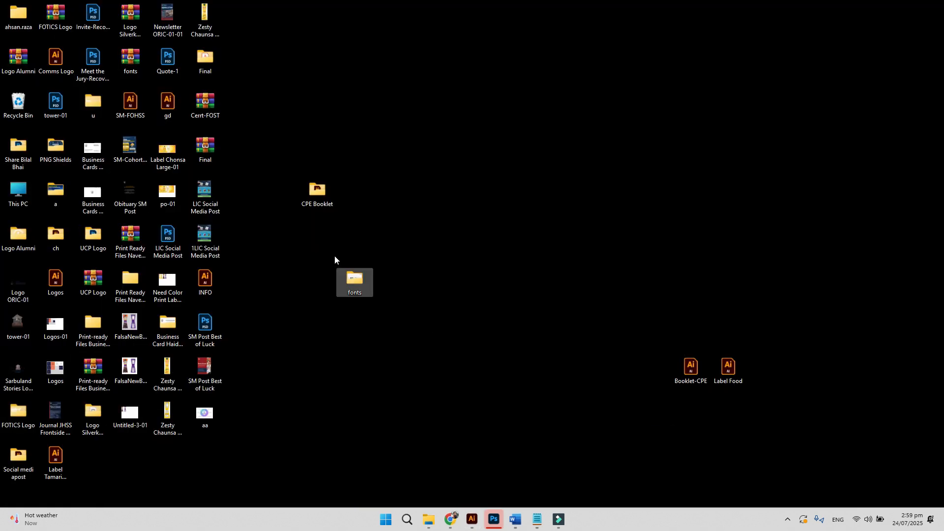
click(207, 414)
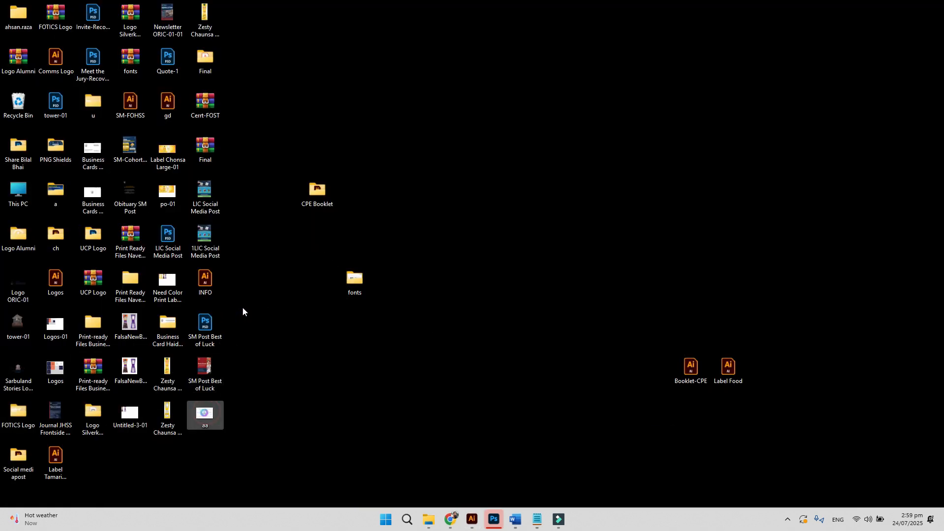
key(s)
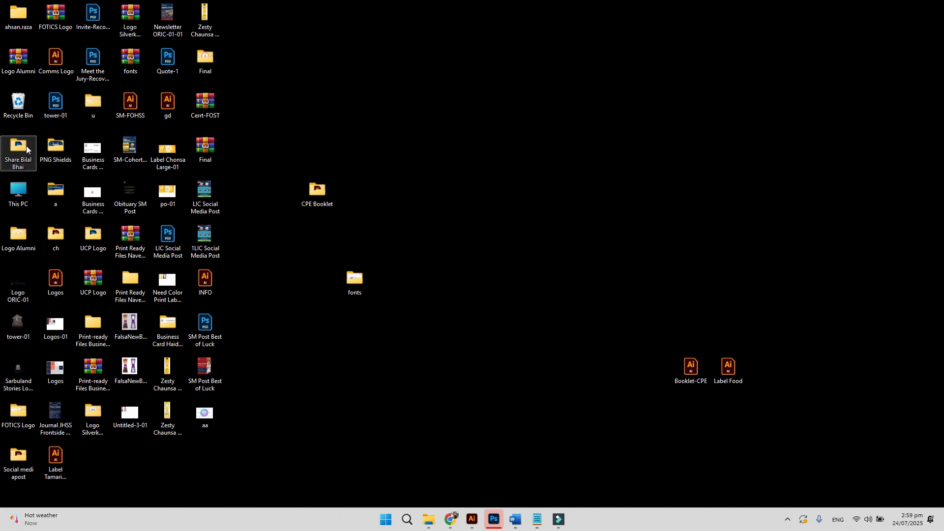
key(s)
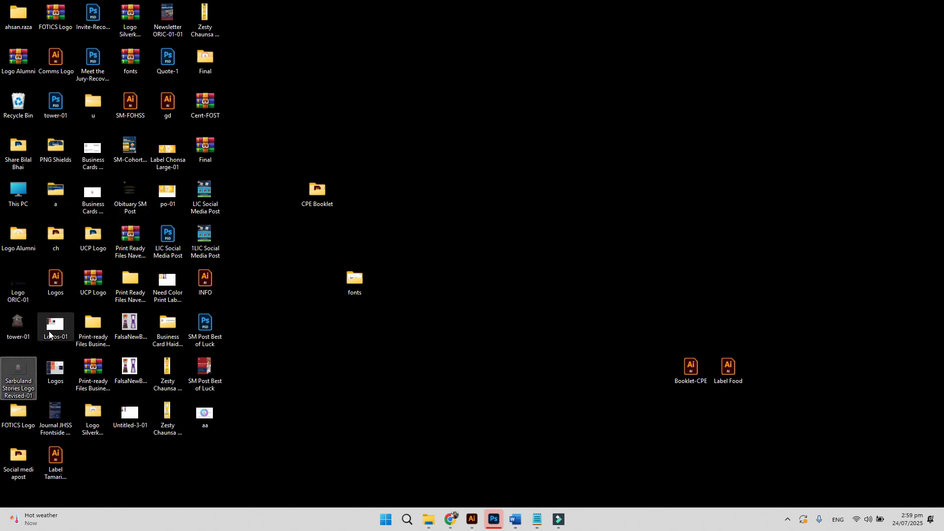
double_click(19, 456)
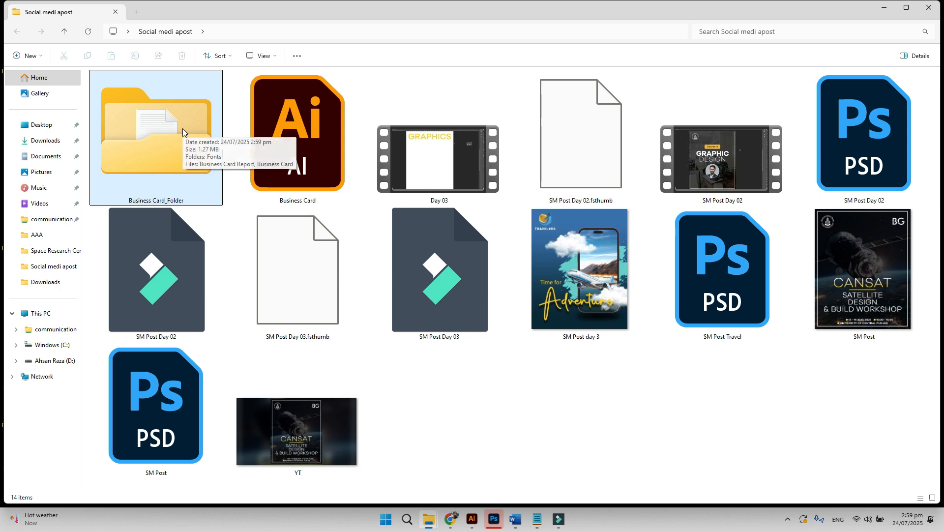
double_click(175, 132)
right_click(181, 186)
double_click(107, 94)
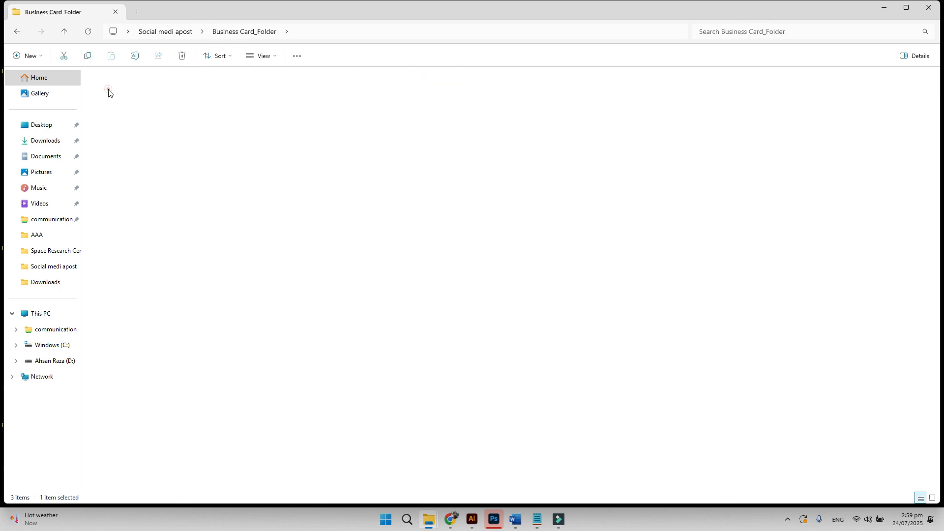
right_click(305, 213)
click(306, 210)
click(413, 208)
click(387, 232)
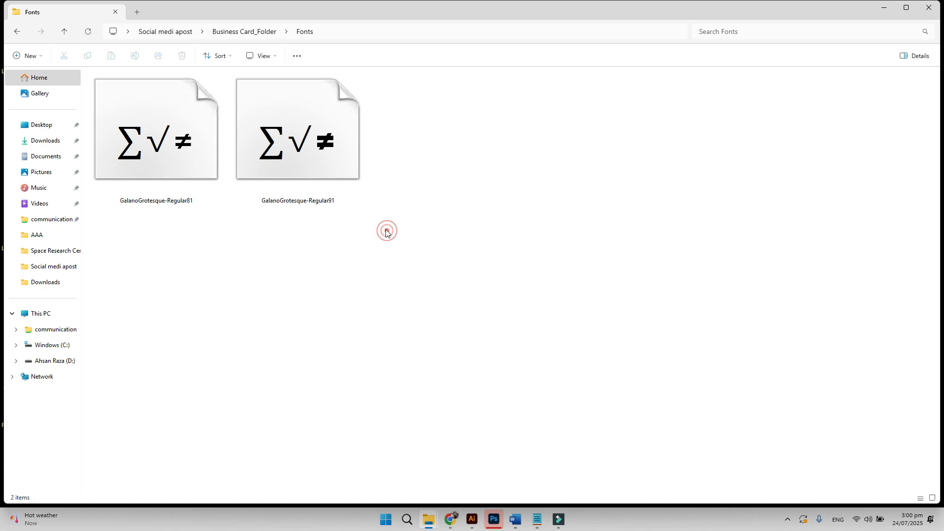
- Go back to Business Card_Folder, open and read the Business Card Report, then close it
key(alt+Left)
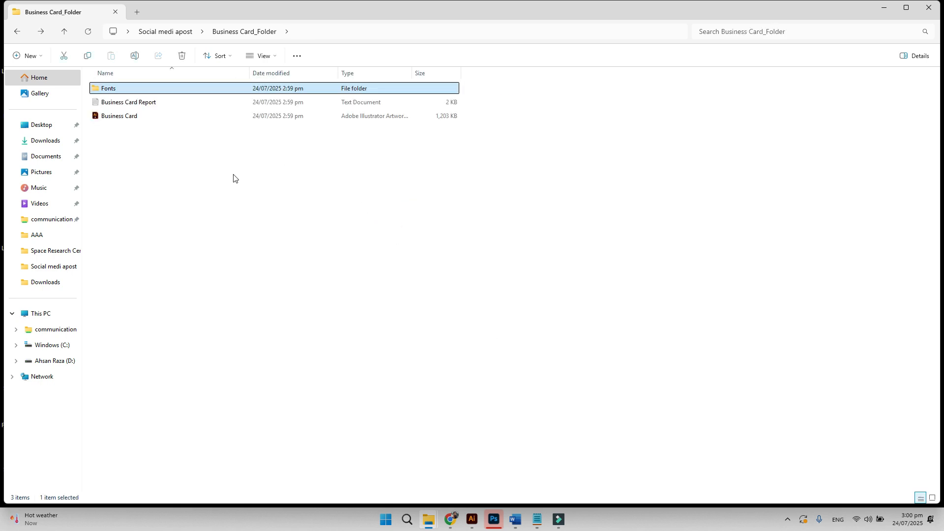
click(118, 118)
click(154, 160)
double_click(144, 102)
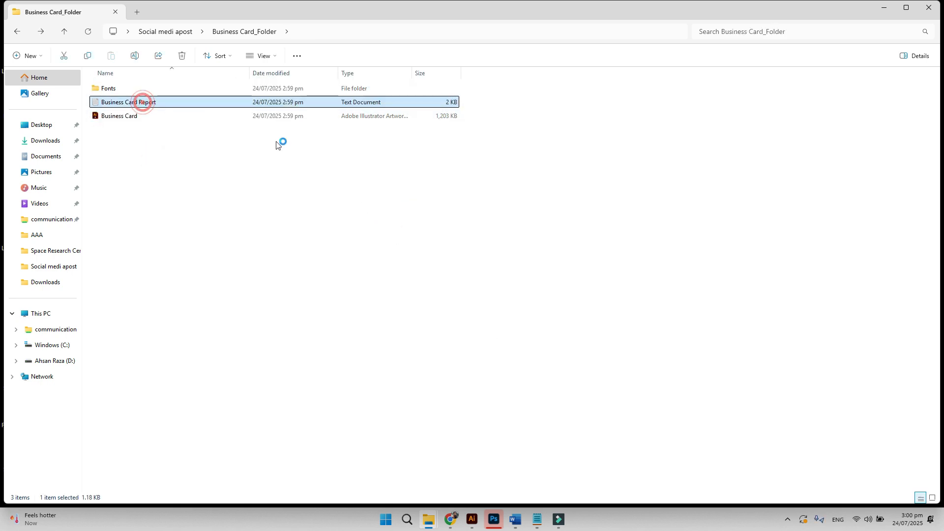
click(700, 225)
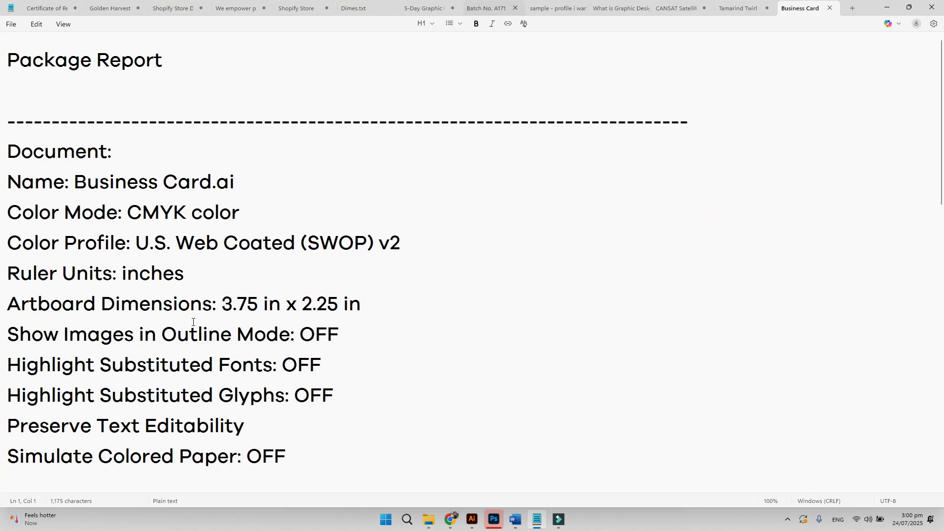
scroll(197, 329, down, 5)
scroll(203, 338, down, 5)
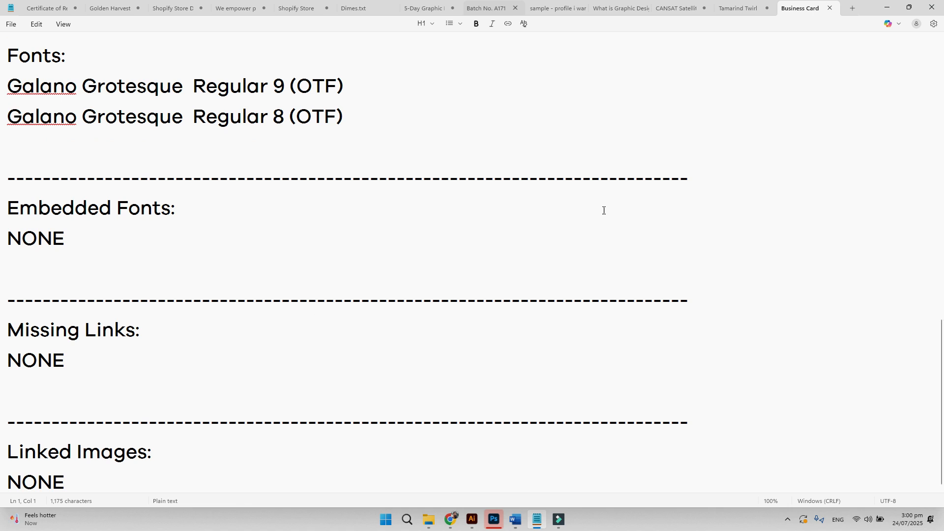
click(940, 4)
click(399, 242)
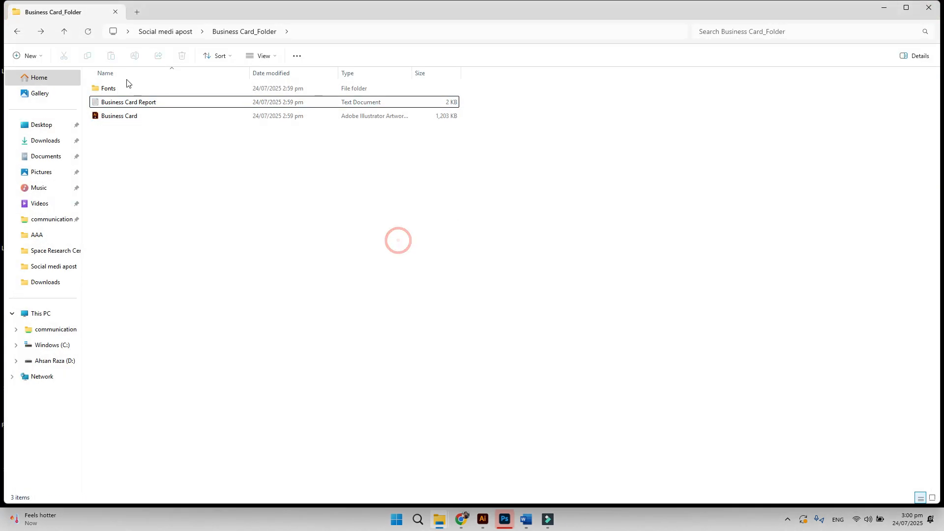
- Open Business Card.ai and save an Illustrator EPS copy with artboards and document thumbnails
double_click(119, 117)
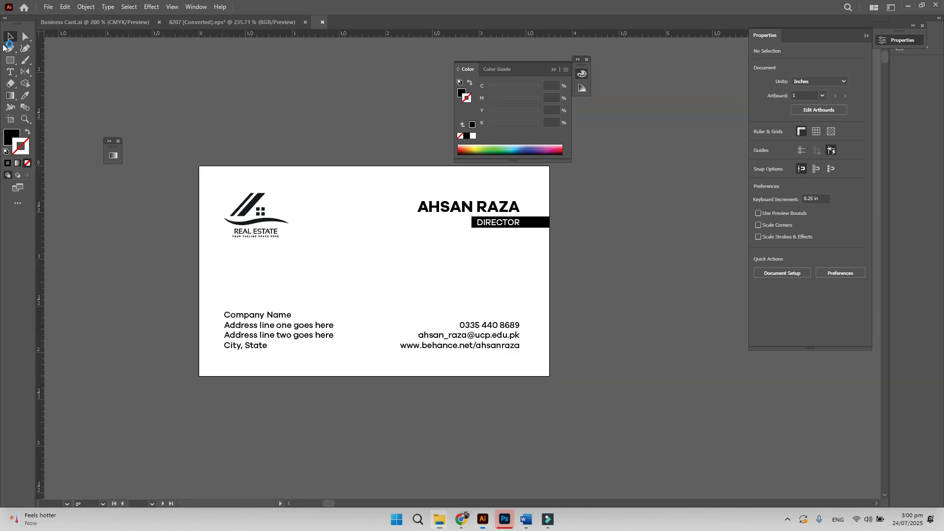
click(48, 7)
click(67, 108)
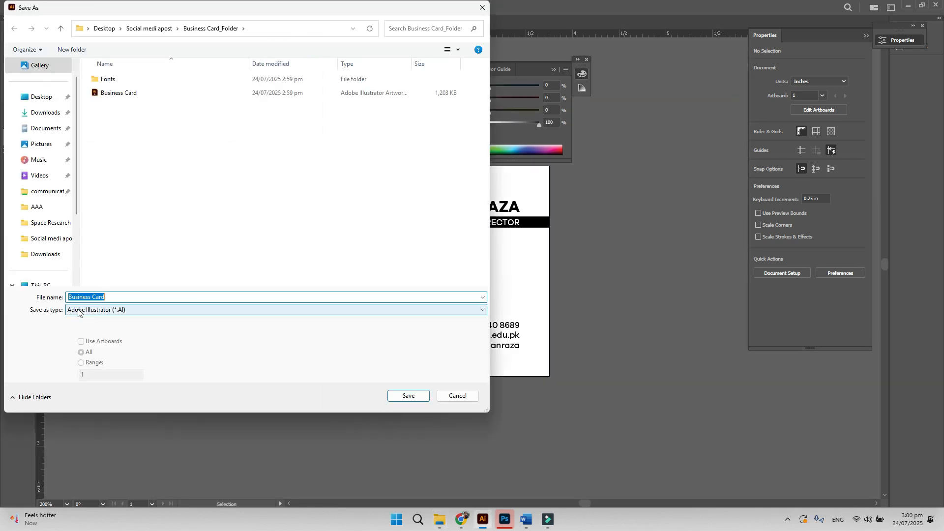
click(90, 313)
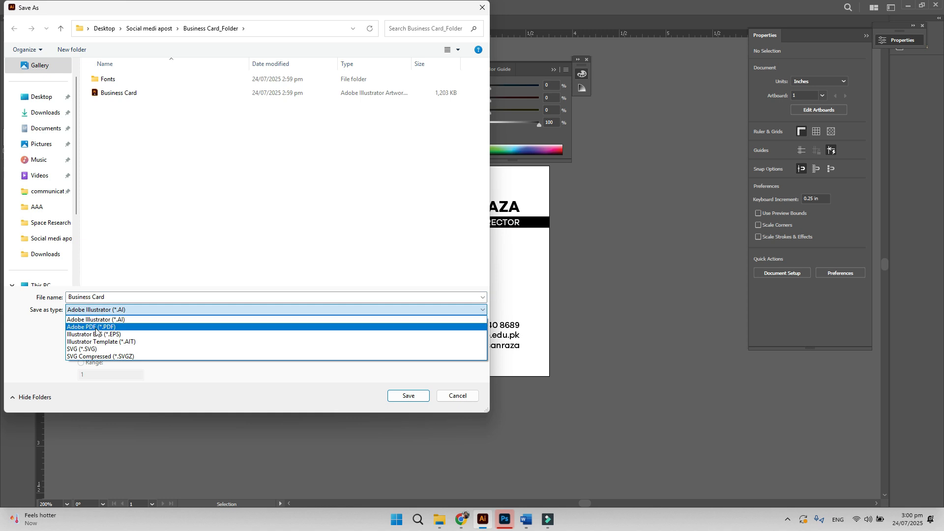
click(102, 335)
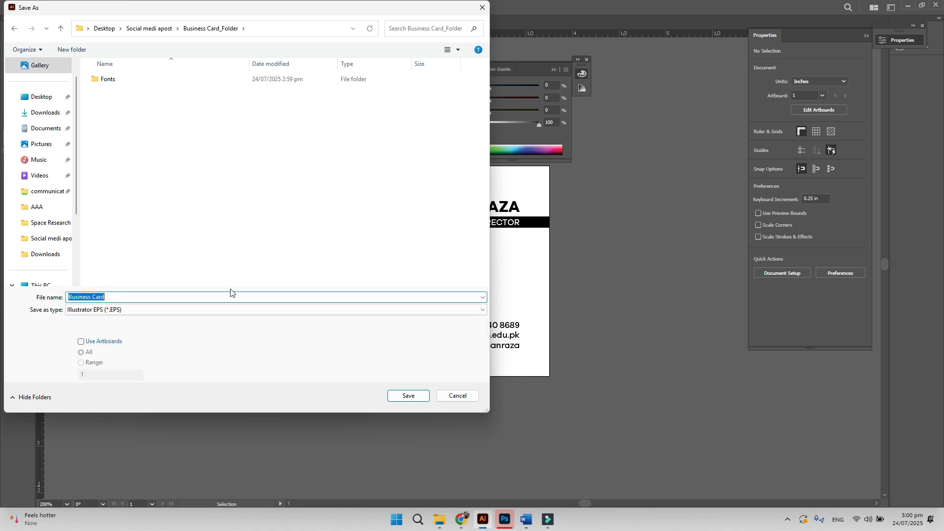
click(81, 342)
click(402, 396)
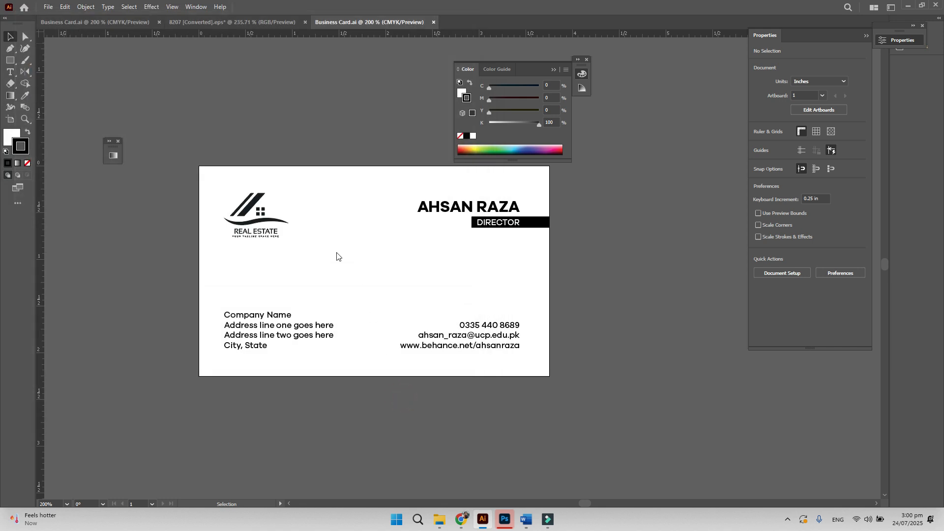
click(366, 221)
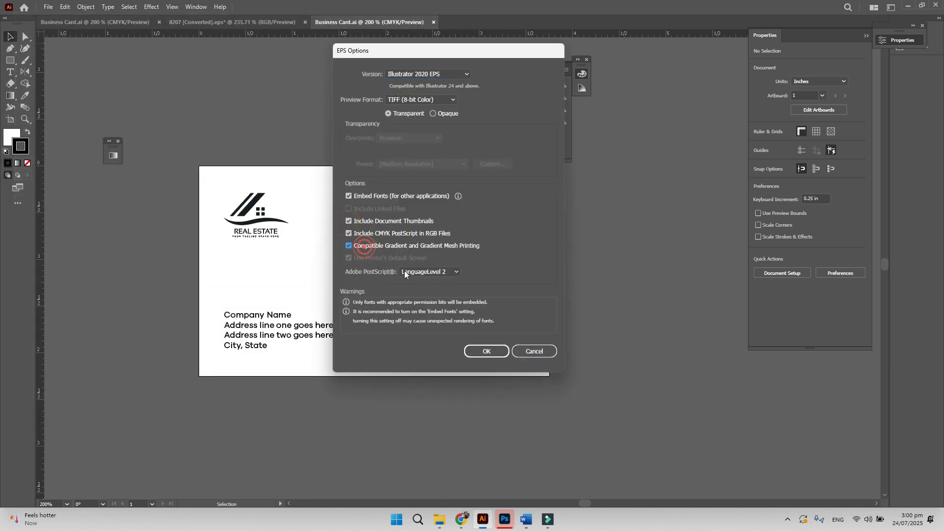
click(487, 352)
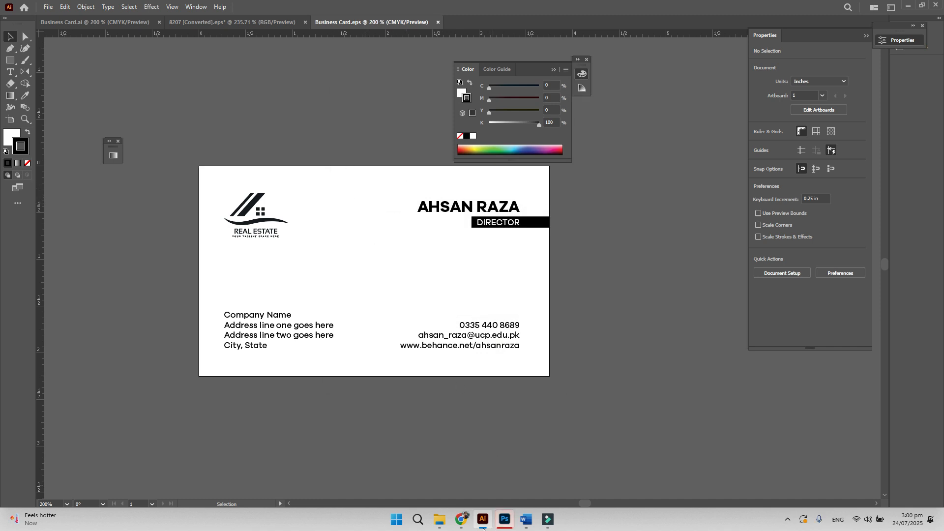
- Open the Business Card-01 EPS copy from the Business Card_Folder window
mouse_move(439, 527)
click(762, 467)
click(156, 210)
double_click(115, 144)
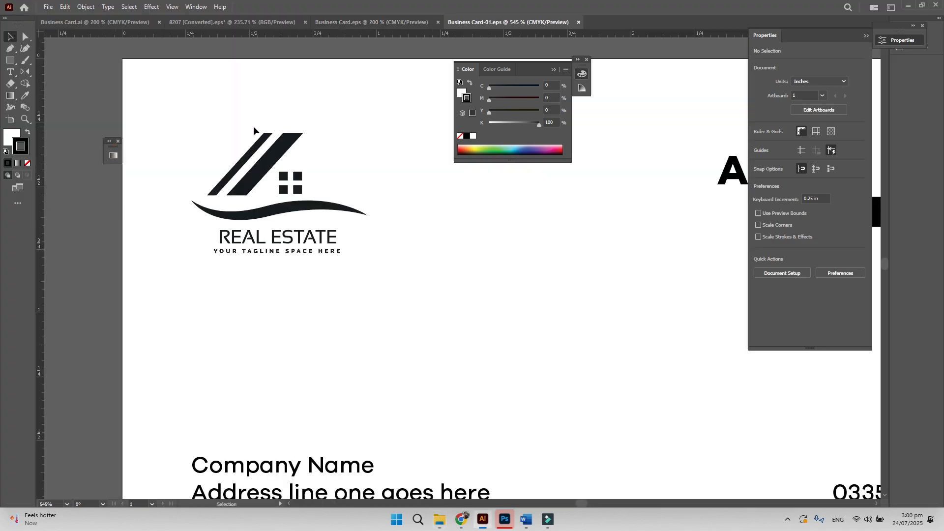
- Fit the card artboard to the window and close the colour, properties and floating panels
key(ctrl+minus)
key(ctrl+minus)
key(ctrl+minus)
drag(313, 225, 136, 242)
key(ctrl+minus)
key(ctrl+minus)
key(ctrl+minus)
key(ctrl+plus)
key(ctrl+plus)
key(ctrl+plus)
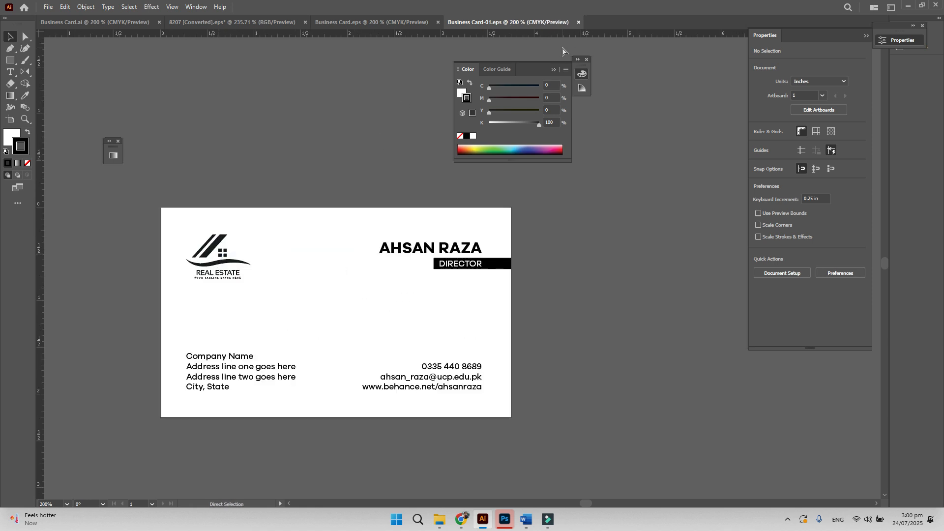
key(ctrl+0)
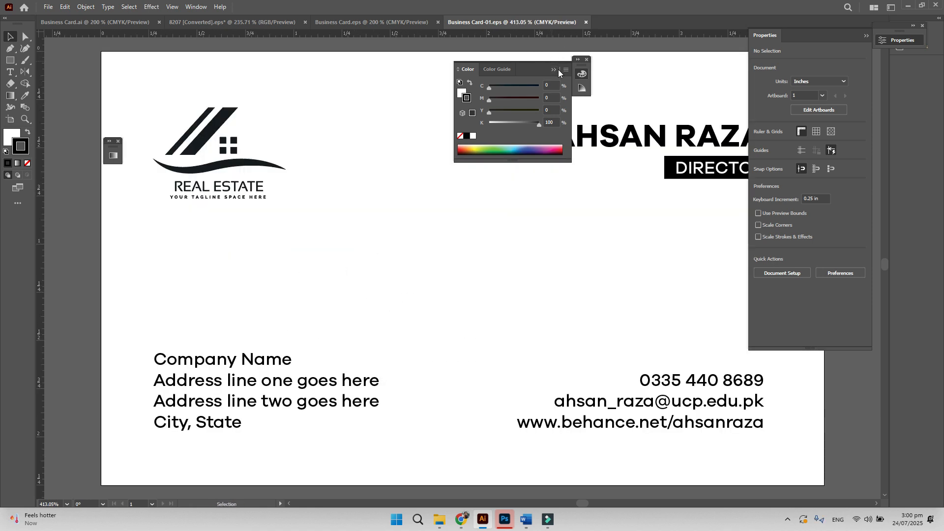
click(586, 60)
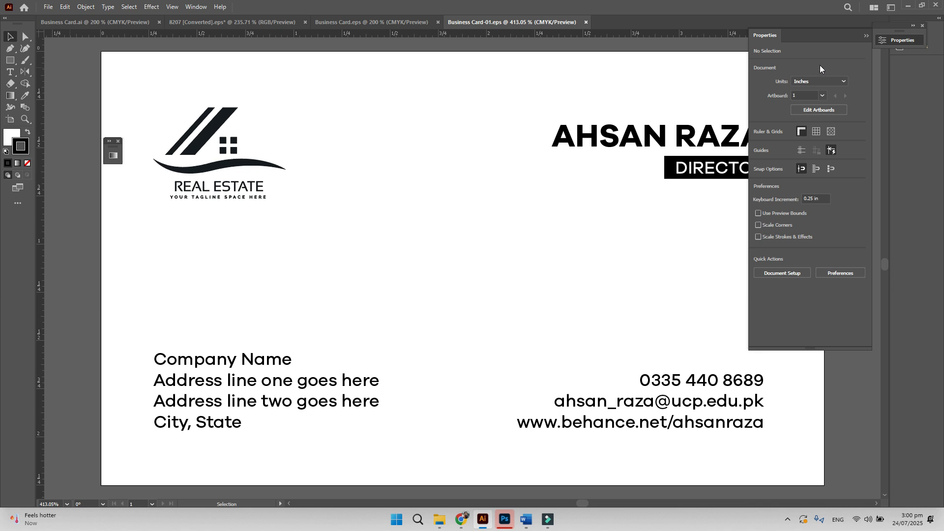
click(868, 36)
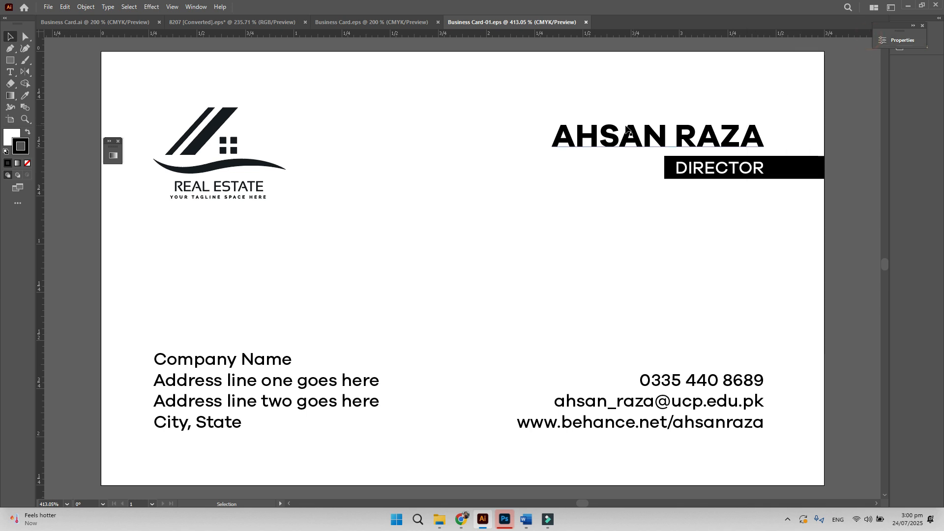
click(118, 143)
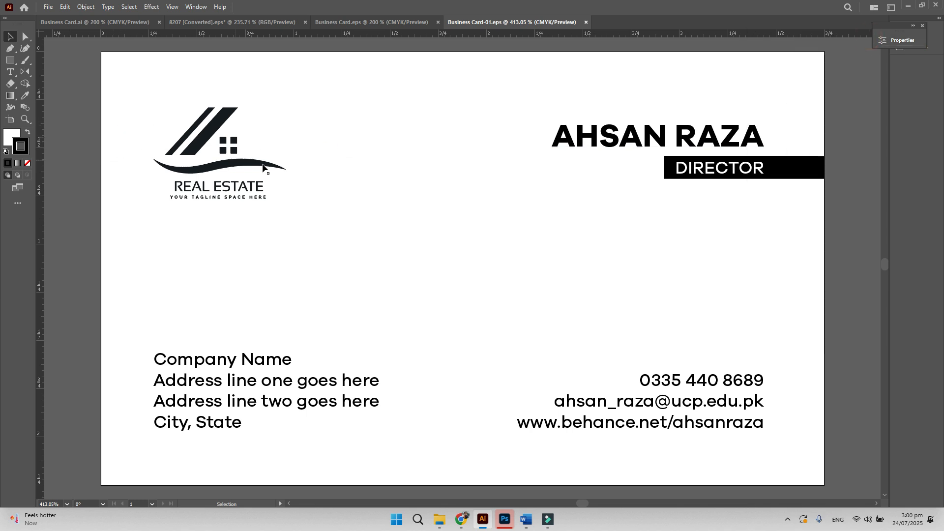
- Leave full-screen view, zoom out slightly and select all the card's artwork with the Selection tool
key(f)
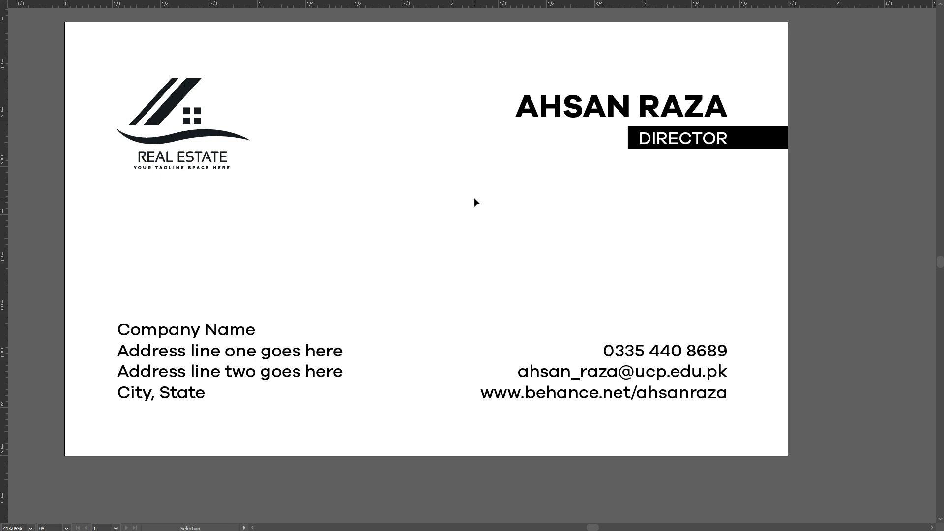
scroll(474, 201, up, 1)
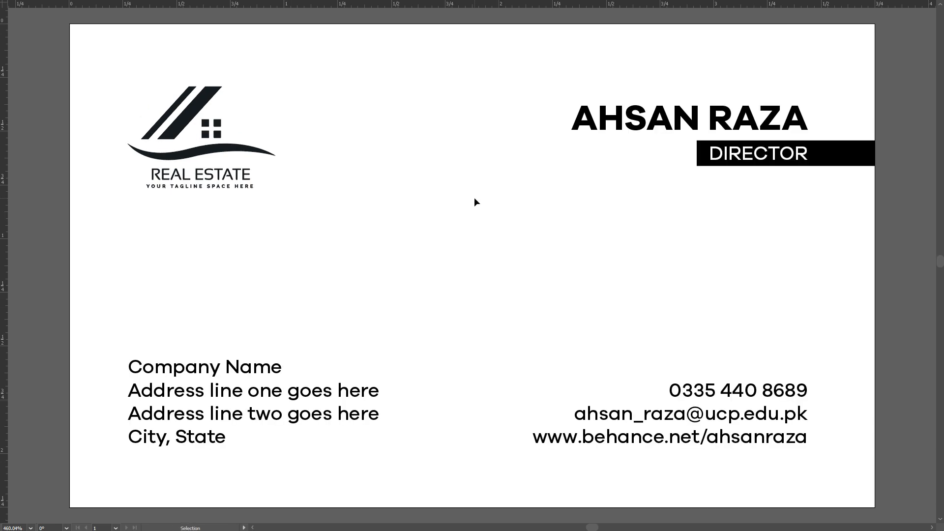
key(f)
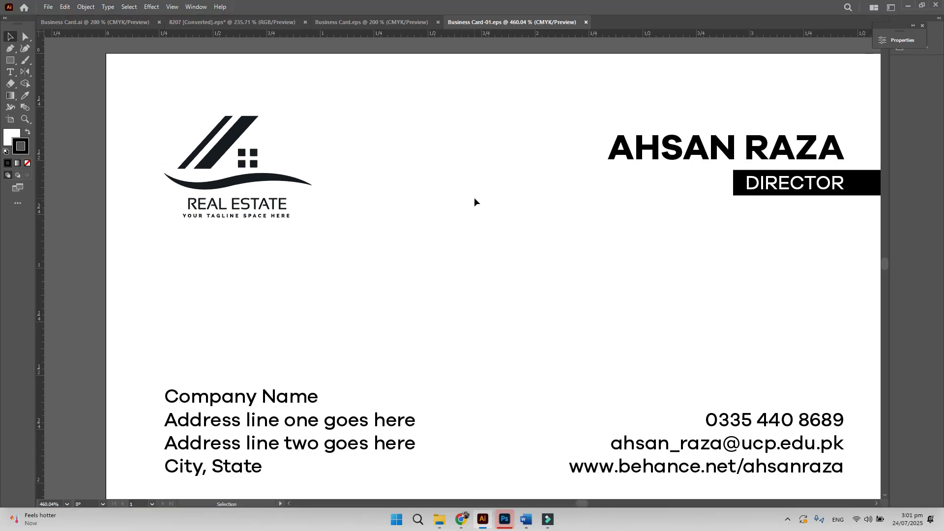
key(f)
key(f)
key(a)
key(ctrl+minus)
key(ctrl+a)
key(v)
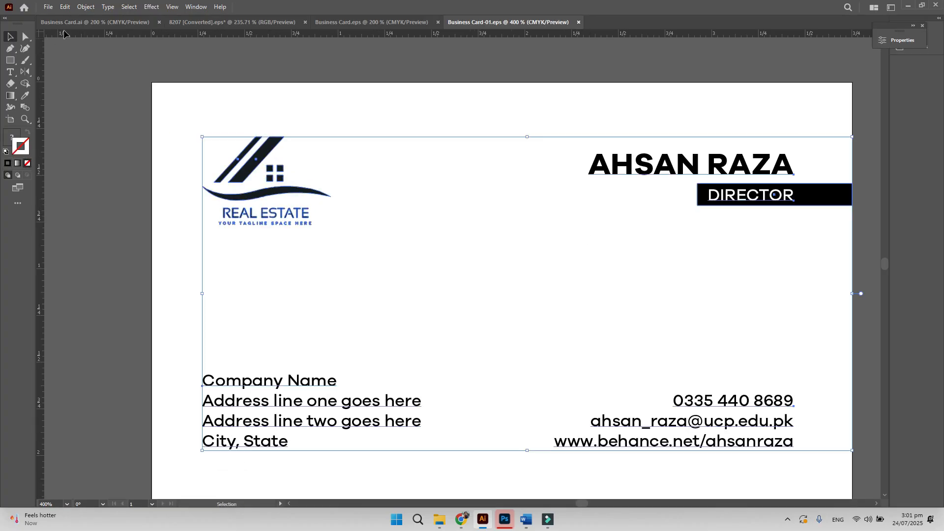
- Undo the last change, deselect everything and pan toward the card's text
key(ctrl+z)
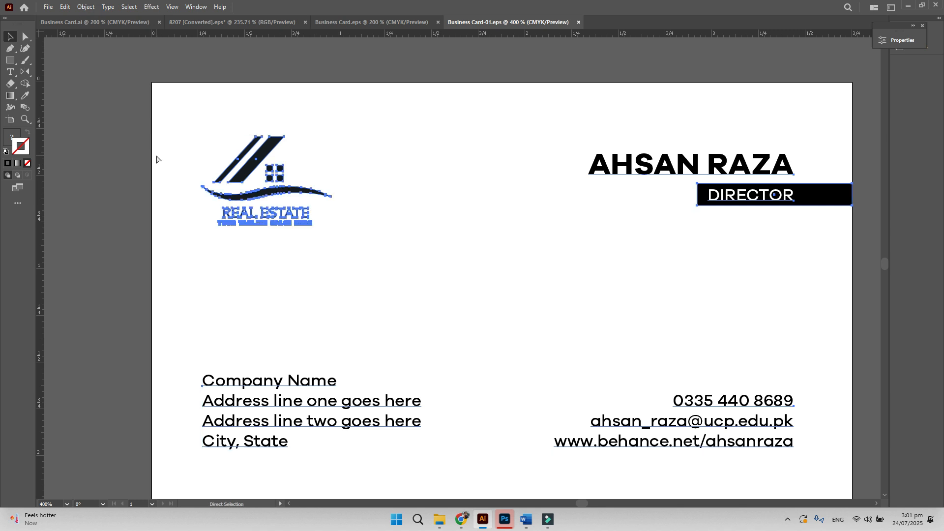
scroll(156, 159, up, 1)
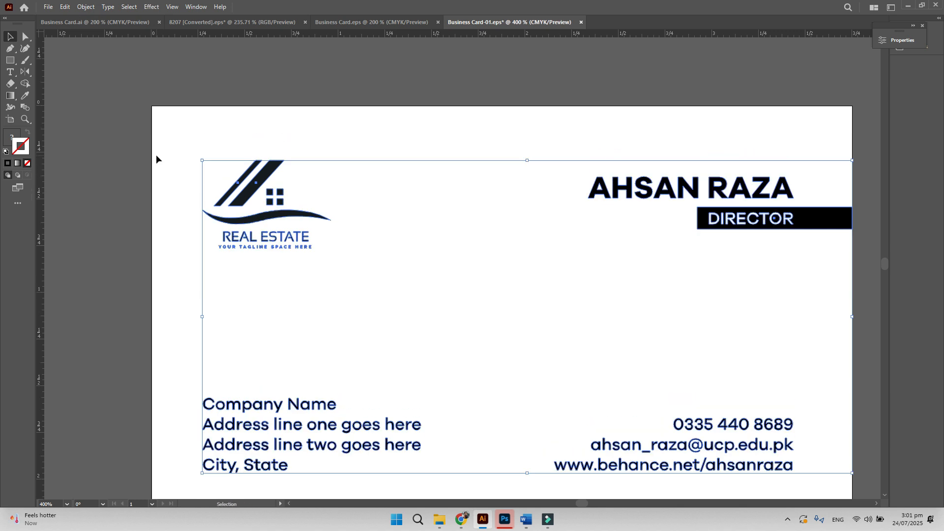
click(182, 285)
drag(274, 360, 245, 290)
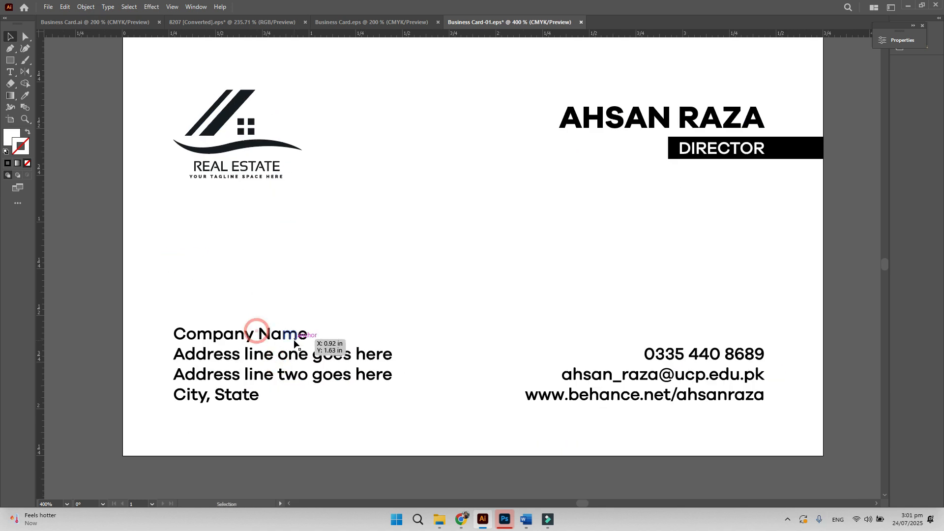
- Select the left address block and right contact block, then bring up File Explorer
click(294, 339)
click(660, 354)
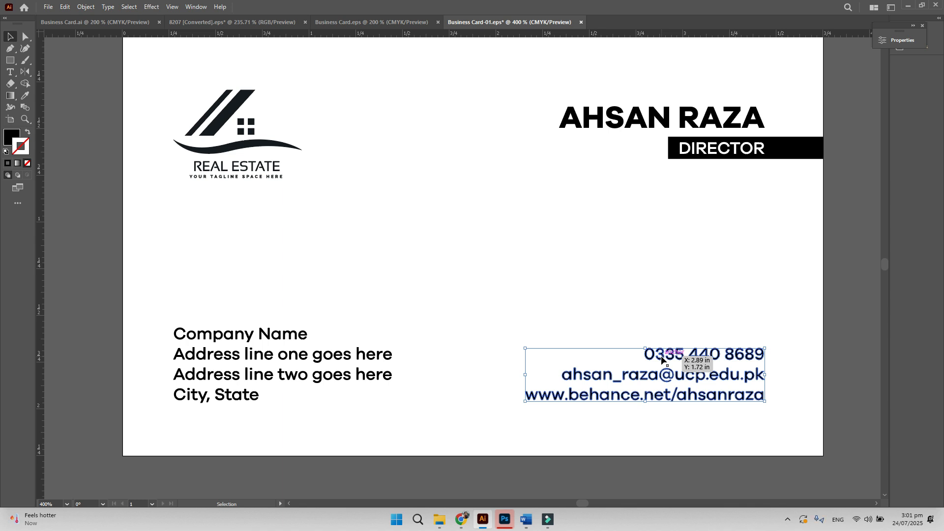
key(super+e)
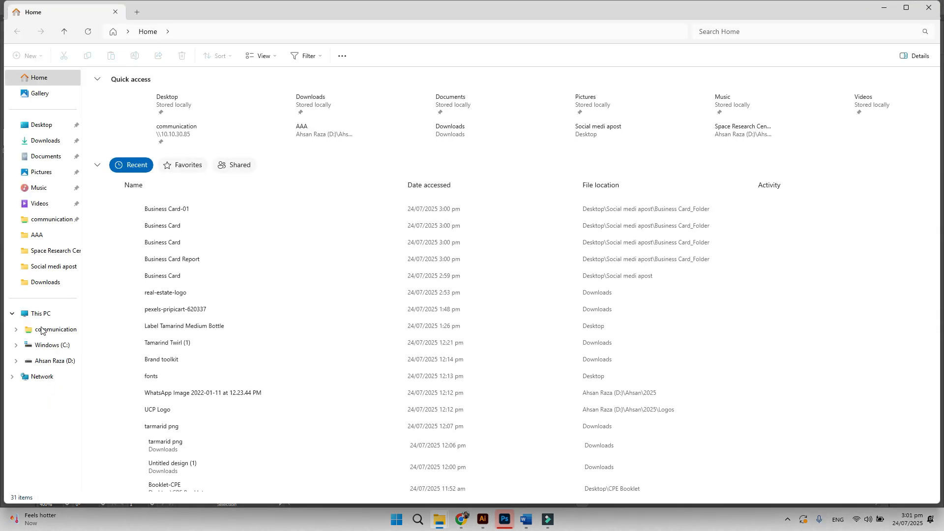
- In C:\Windows\Fonts, select the four installed Galano Grotesque fonts
click(55, 345)
double_click(112, 226)
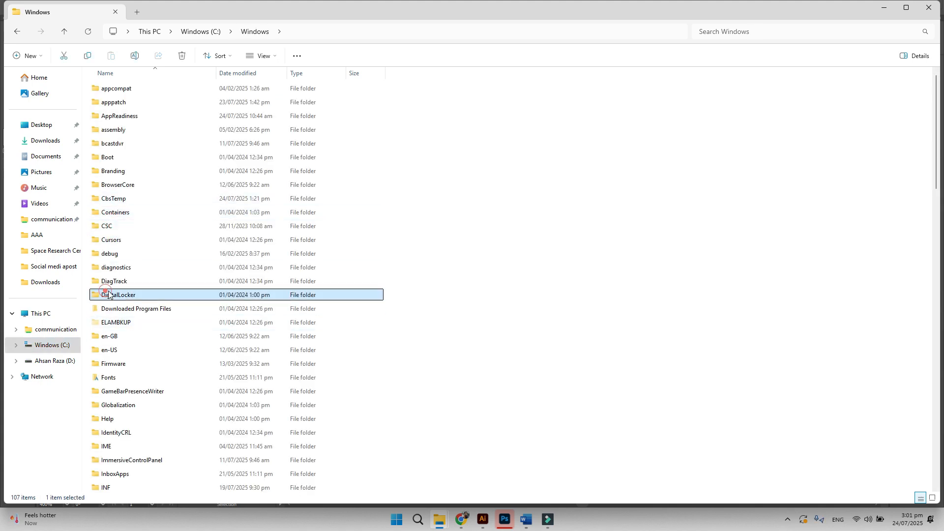
click(114, 363)
double_click(109, 377)
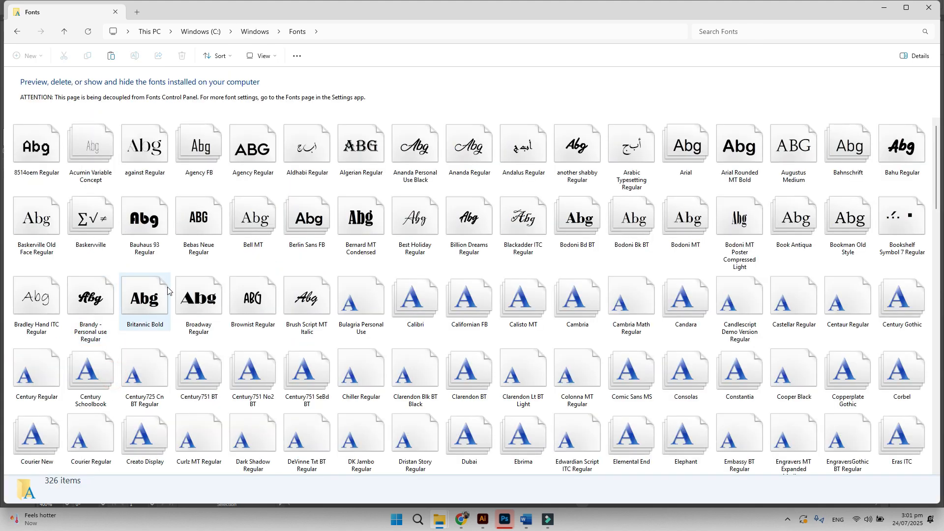
click(196, 295)
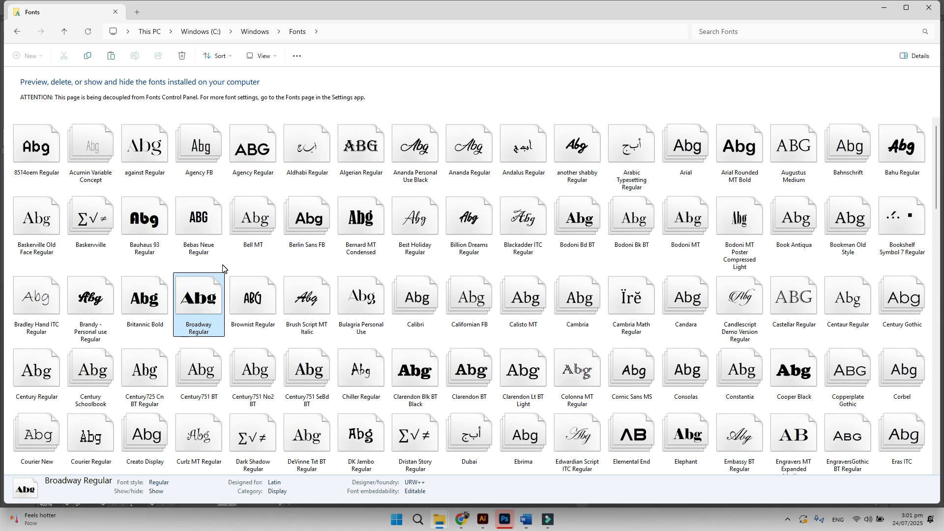
key(g)
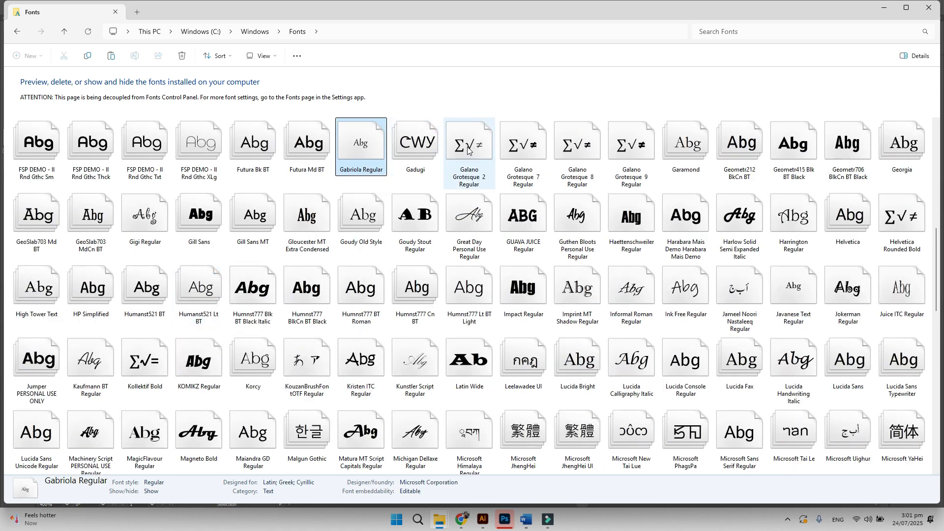
click(468, 147)
shift+click(647, 142)
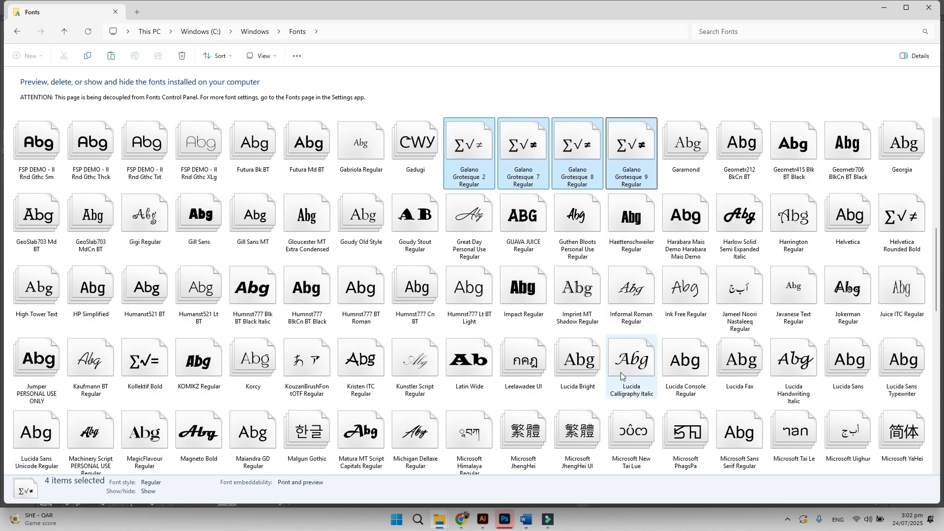
- Back in Illustrator, marquee-select the cardholder's name and show its group properties
click(482, 520)
drag(606, 179, 589, 88)
click(903, 42)
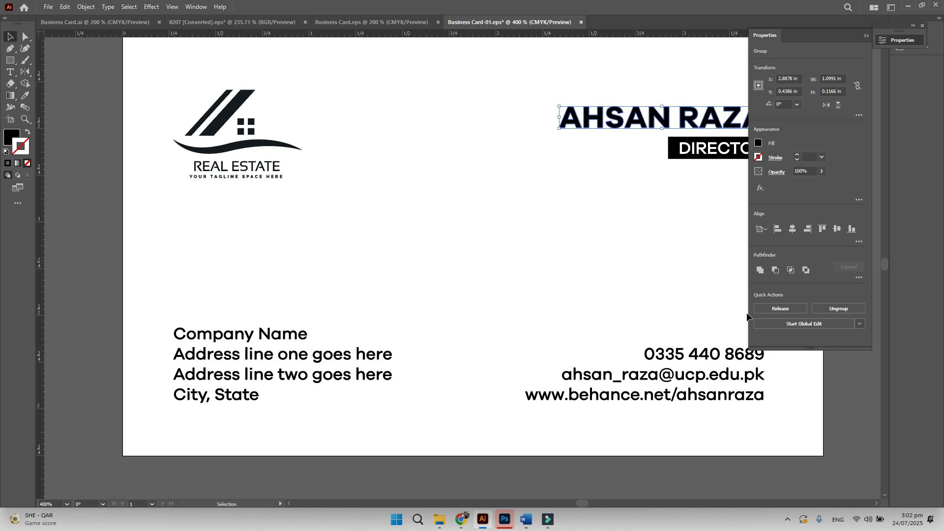
key(y)
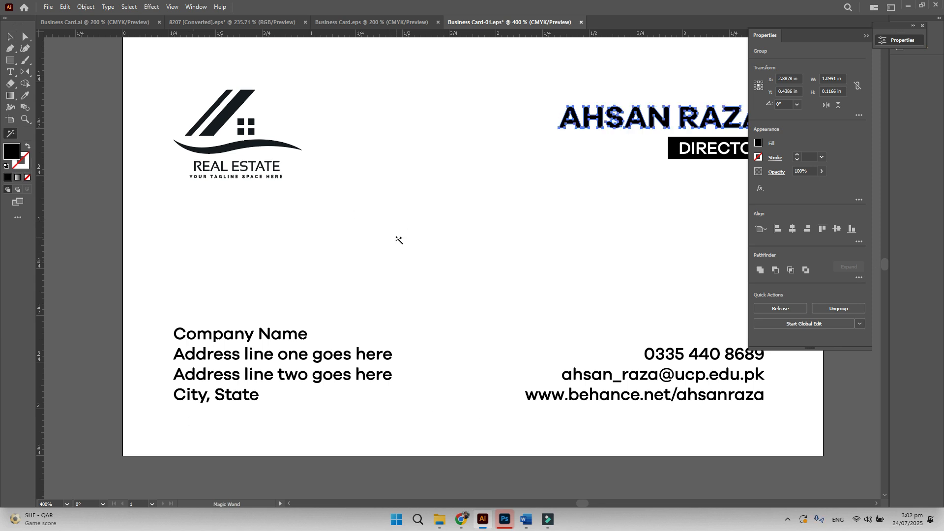
key(t)
click(404, 241)
text(ss)
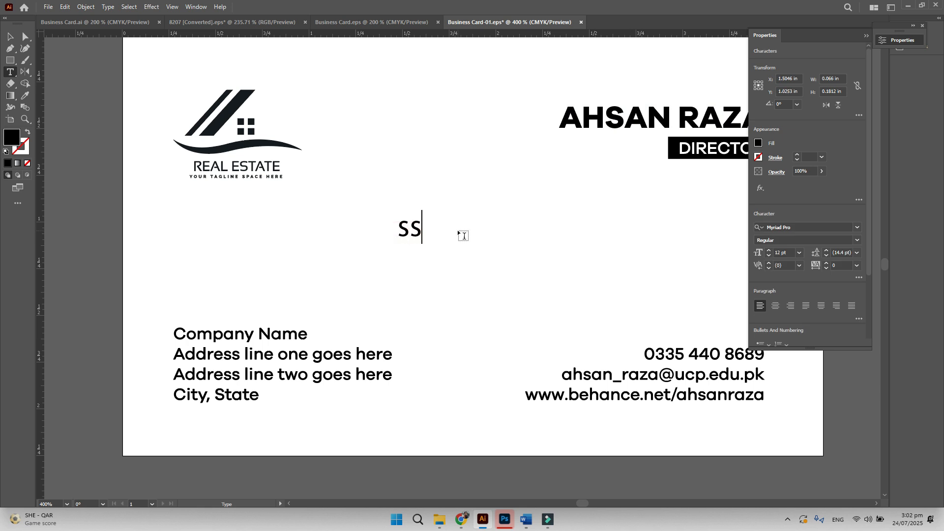
key(ctrl+a)
text(text)
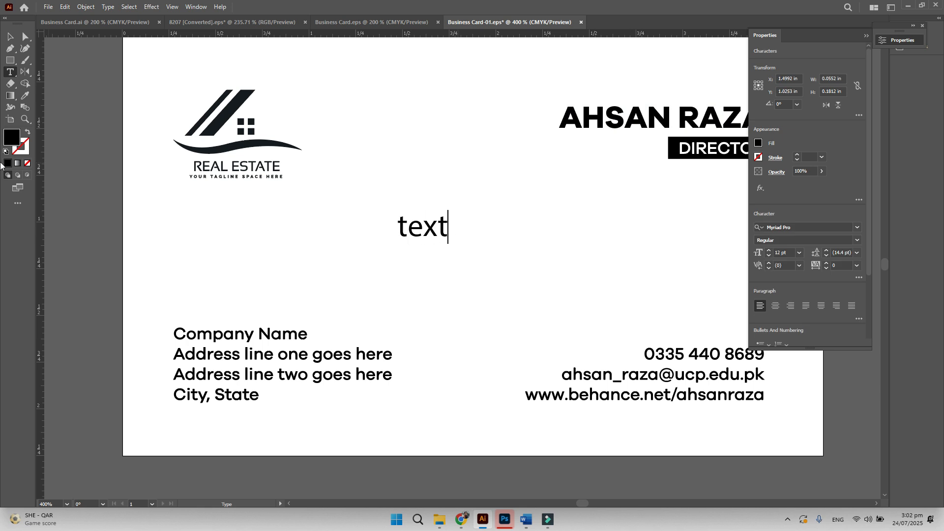
key(Escape)
key(z)
click(429, 232)
key(v)
right_click(433, 223)
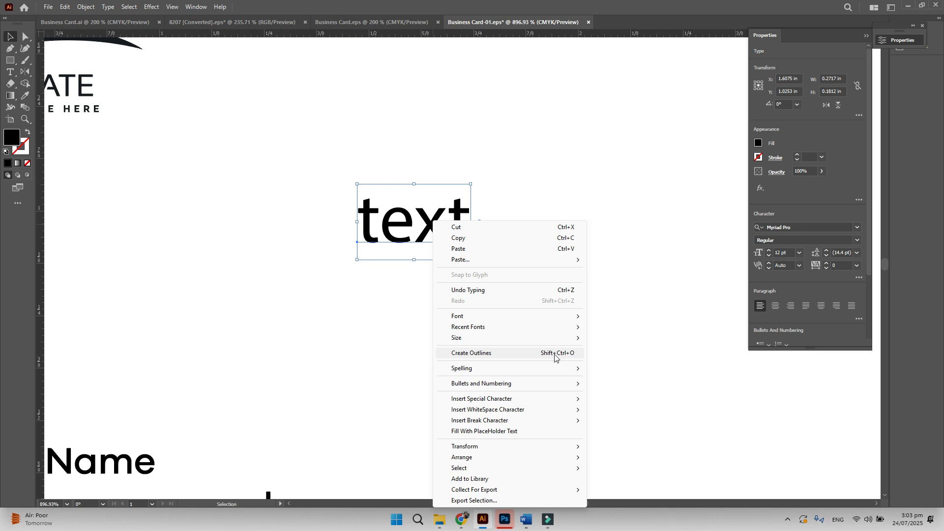
click(623, 348)
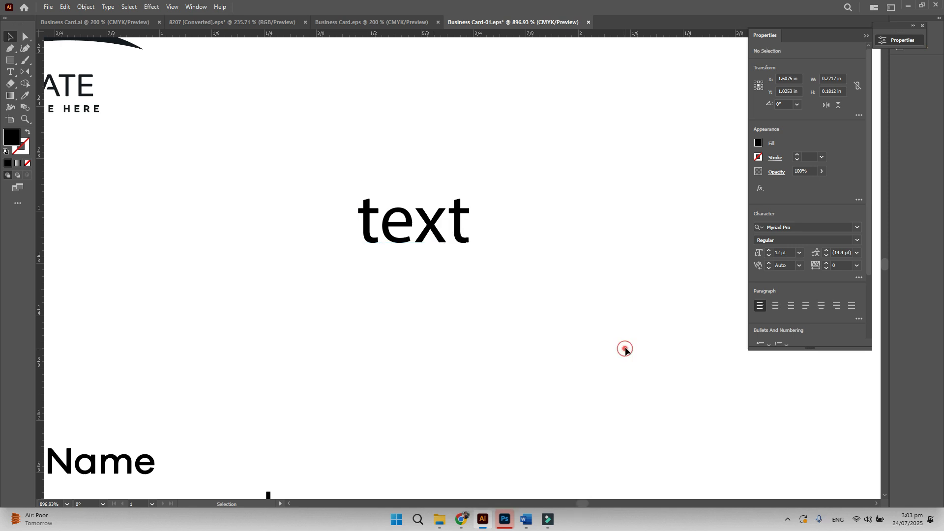
key(ctrl+minus)
key(ctrl+minus)
key(ctrl+minus)
key(ctrl+a)
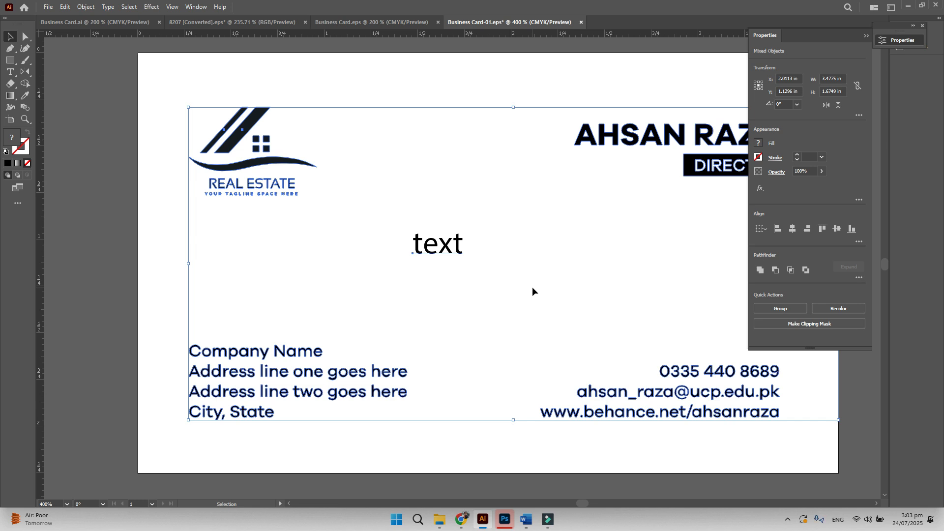
drag(525, 284, 393, 211)
key(Delete)
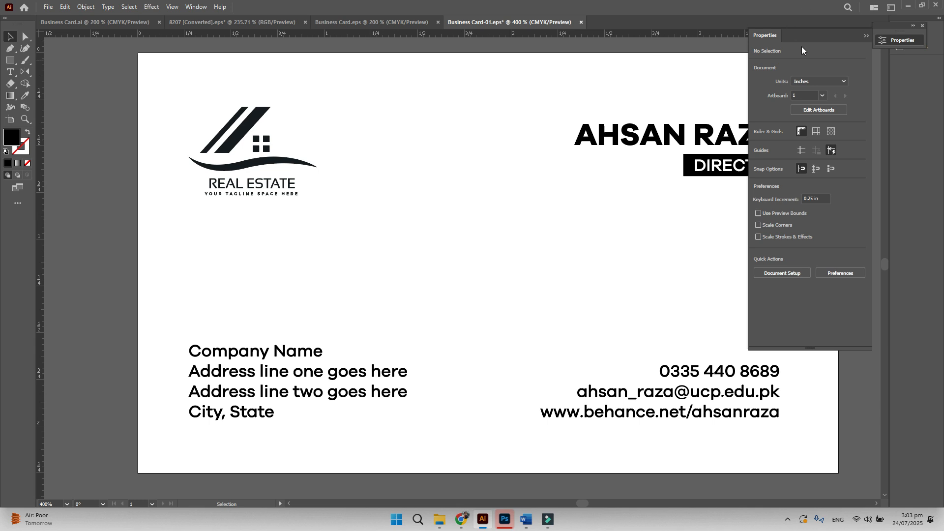
- Collapse the Properties panel and zoom in on the phone, e-mail and website lines
click(866, 36)
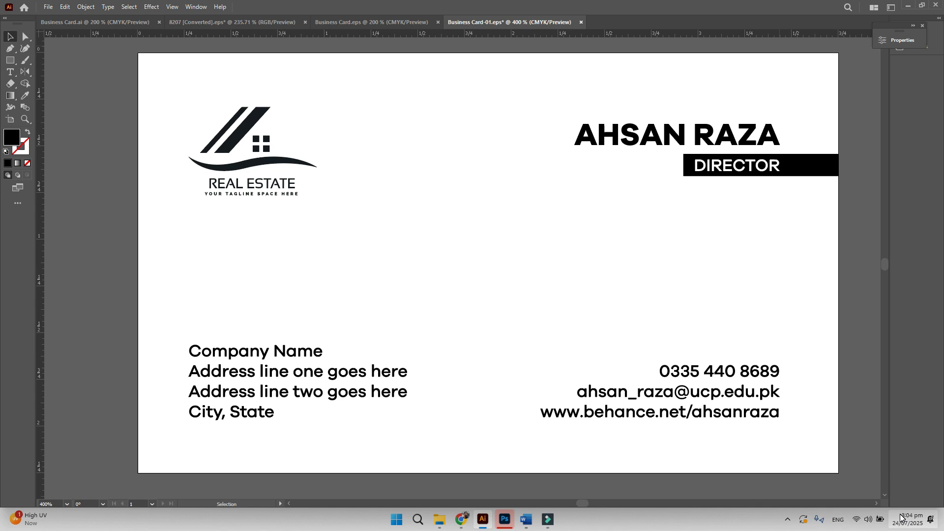
key(z)
click(697, 368)
click(574, 277)
click(389, 257)
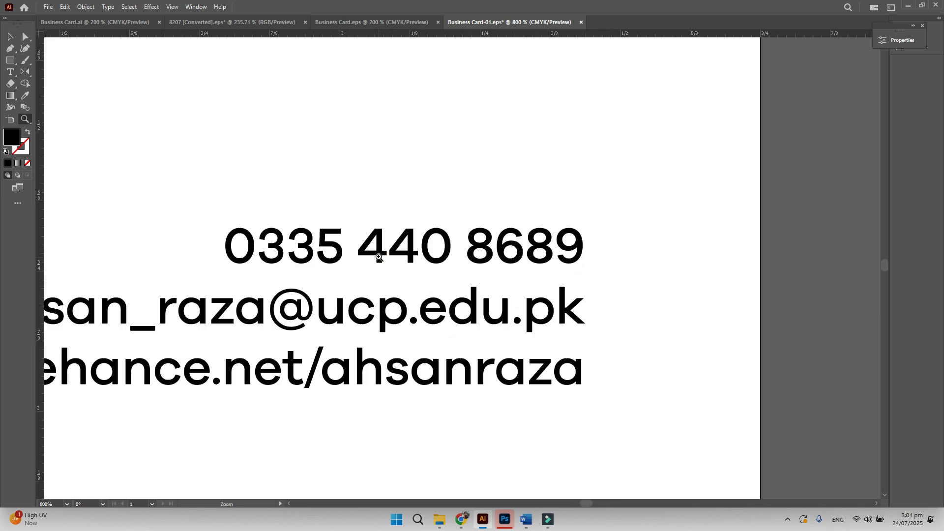
drag(400, 265, 471, 268)
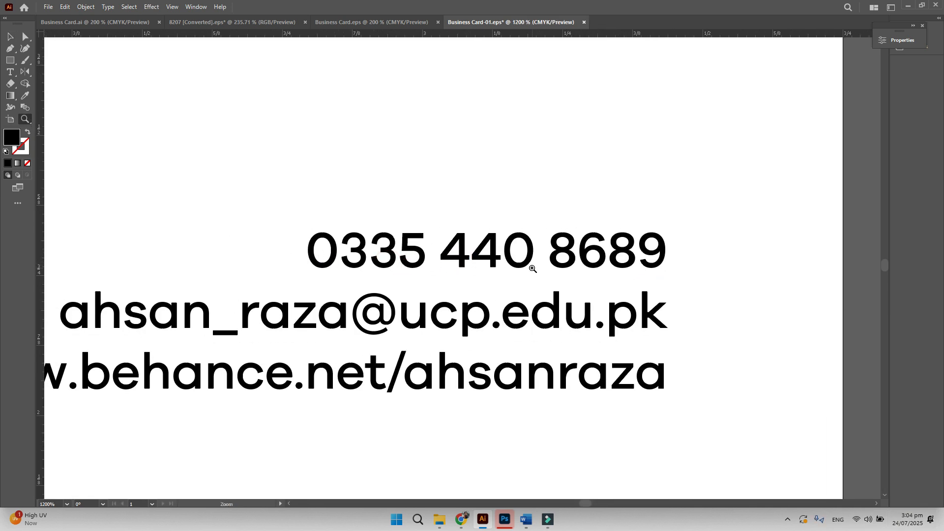